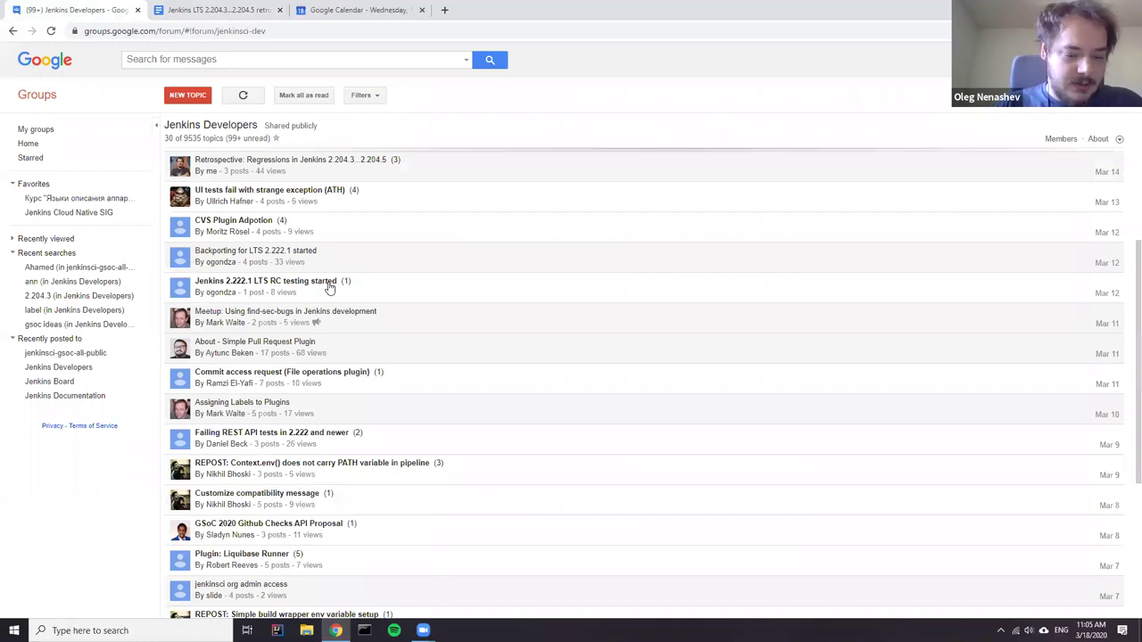
- Find 'retro' in the Jenkins Developers list and open the Retrospective regressions thread
key("ctrl+f")
type("retro")
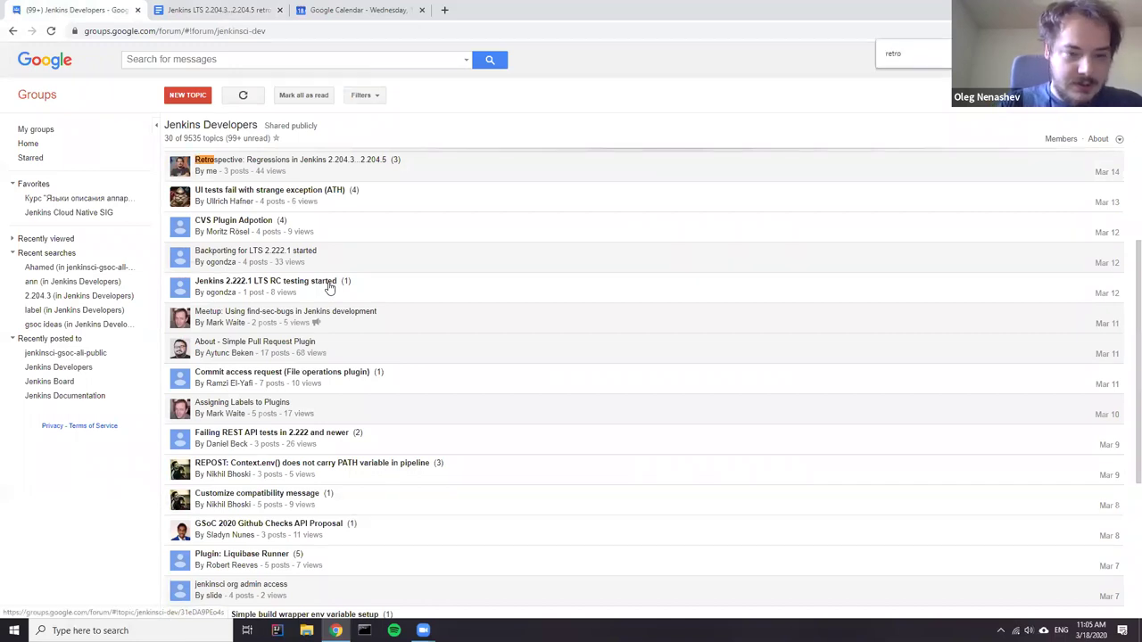
left_click(348, 160)
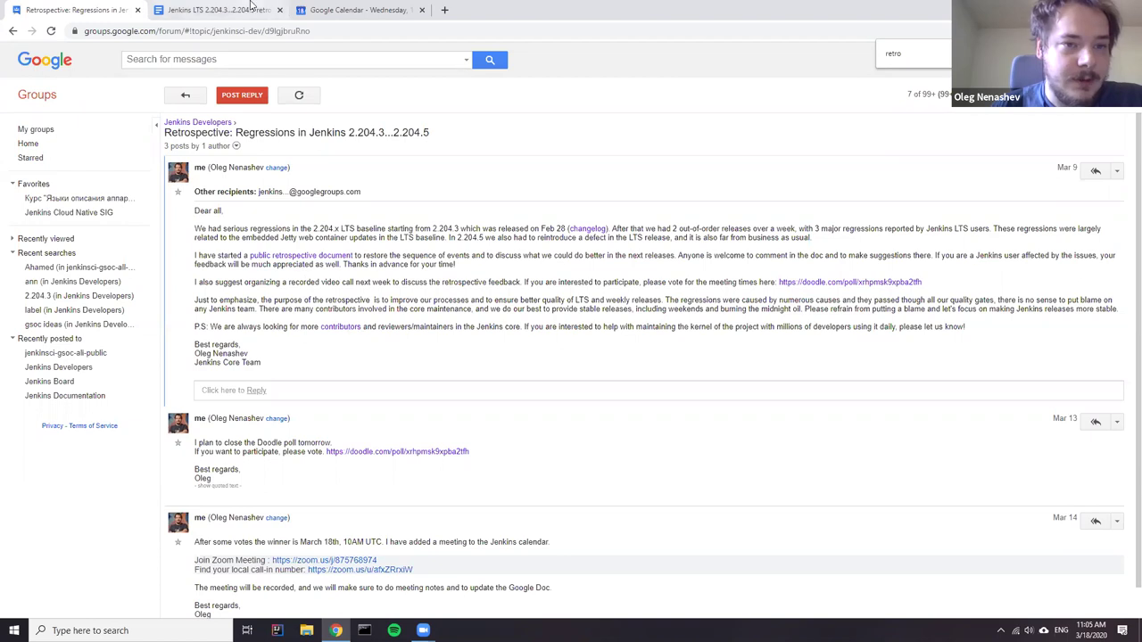
key("ctrl+Tab")
- Jump via the table of contents to 'What could we do better?' and read through its items
scroll(374, 363, "up", 15)
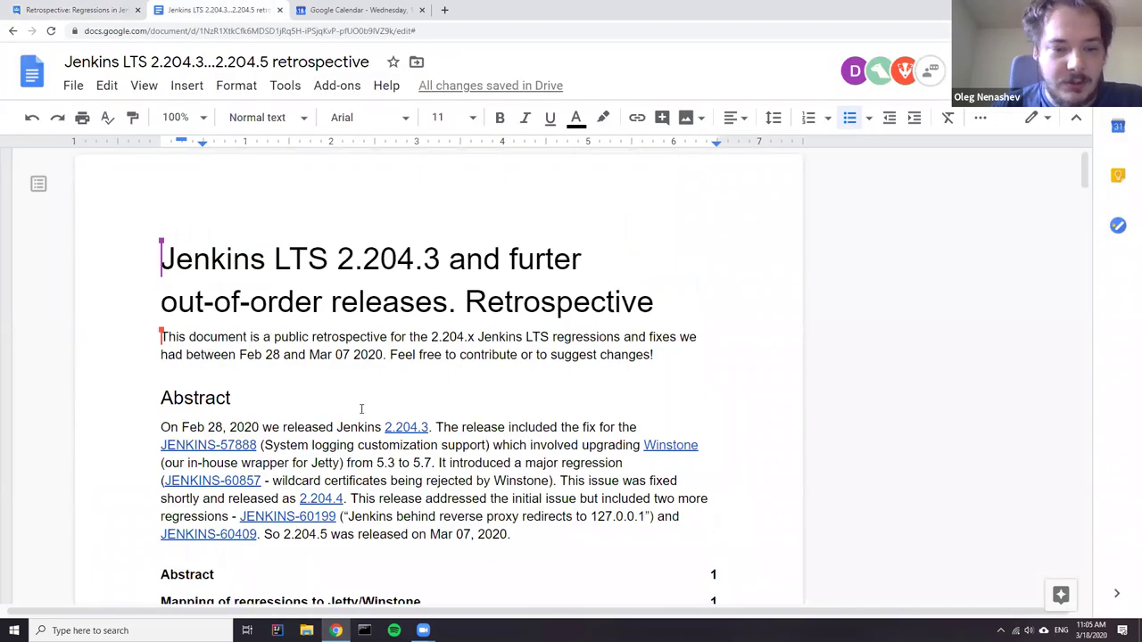
scroll(335, 397, "down", 3)
left_click(246, 390)
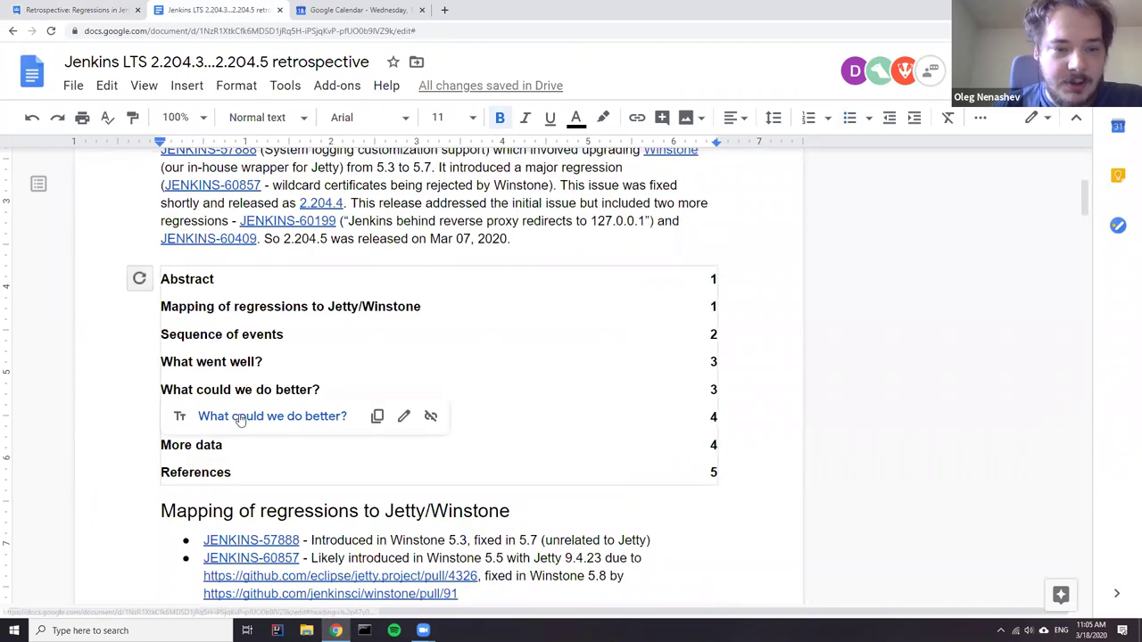
left_click(239, 416)
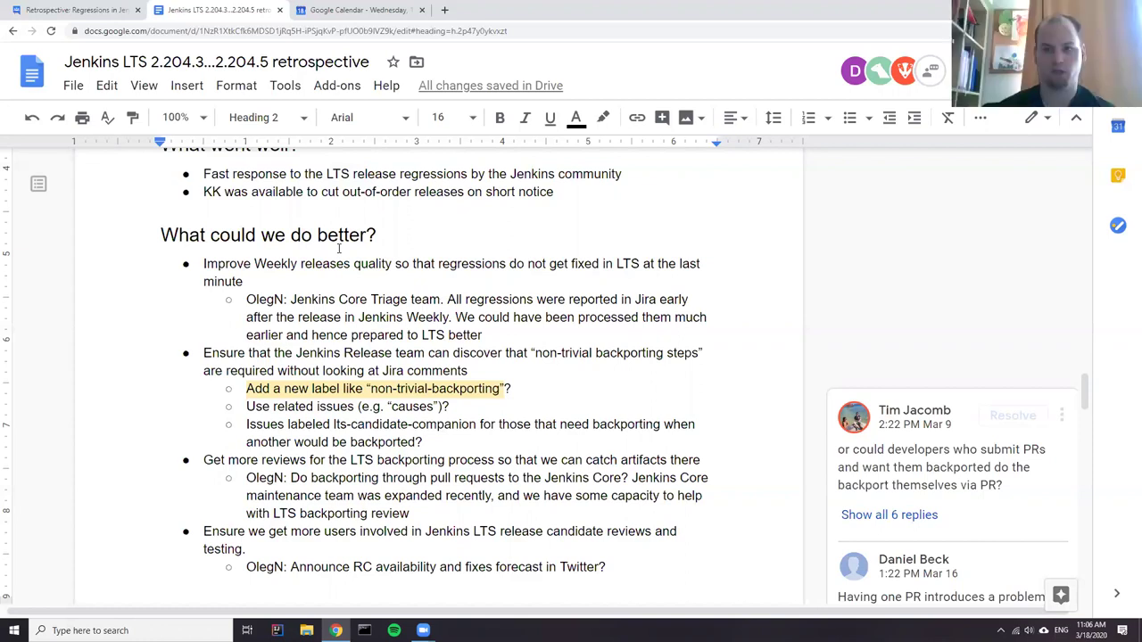
scroll(340, 248, "down", 5)
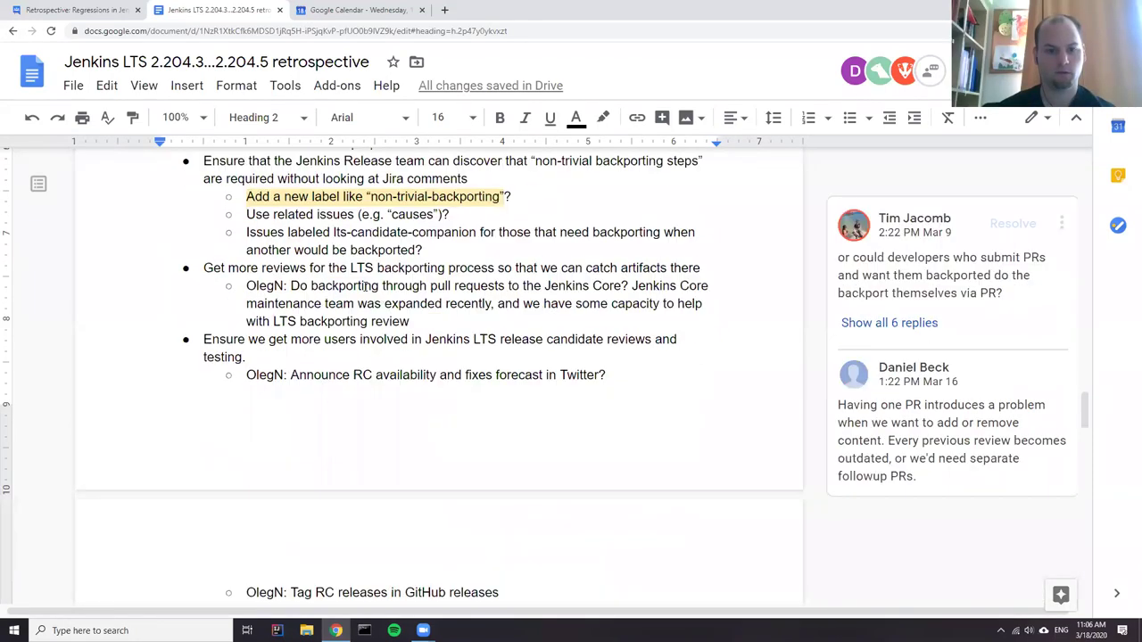
scroll(330, 270, "down", 5)
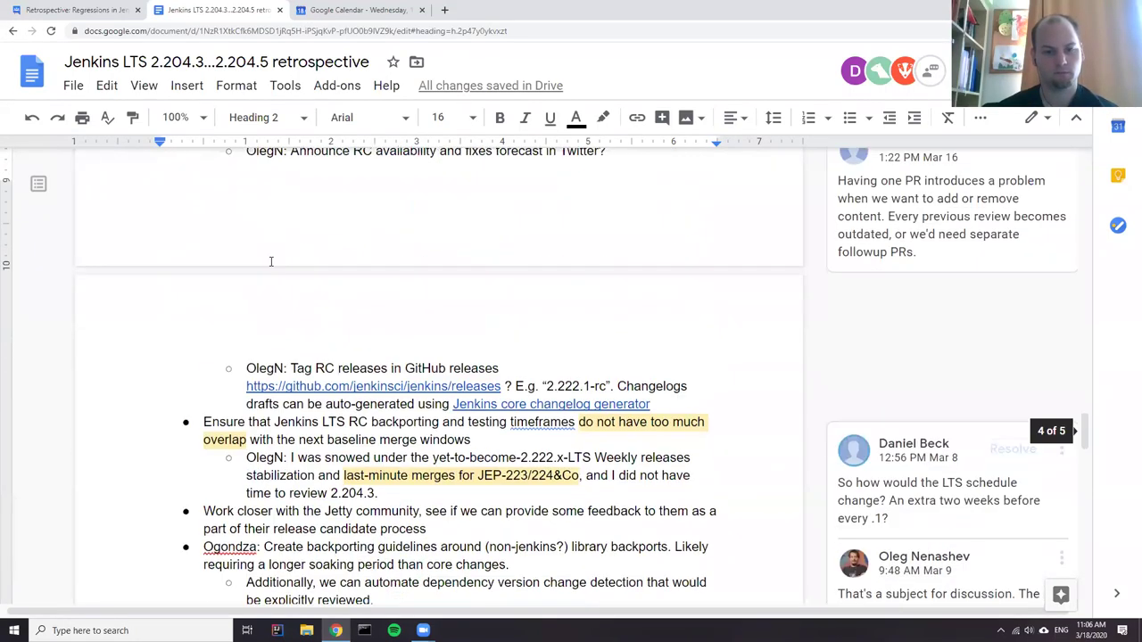
scroll(288, 256, "up", 5)
scroll(288, 257, "up", 5)
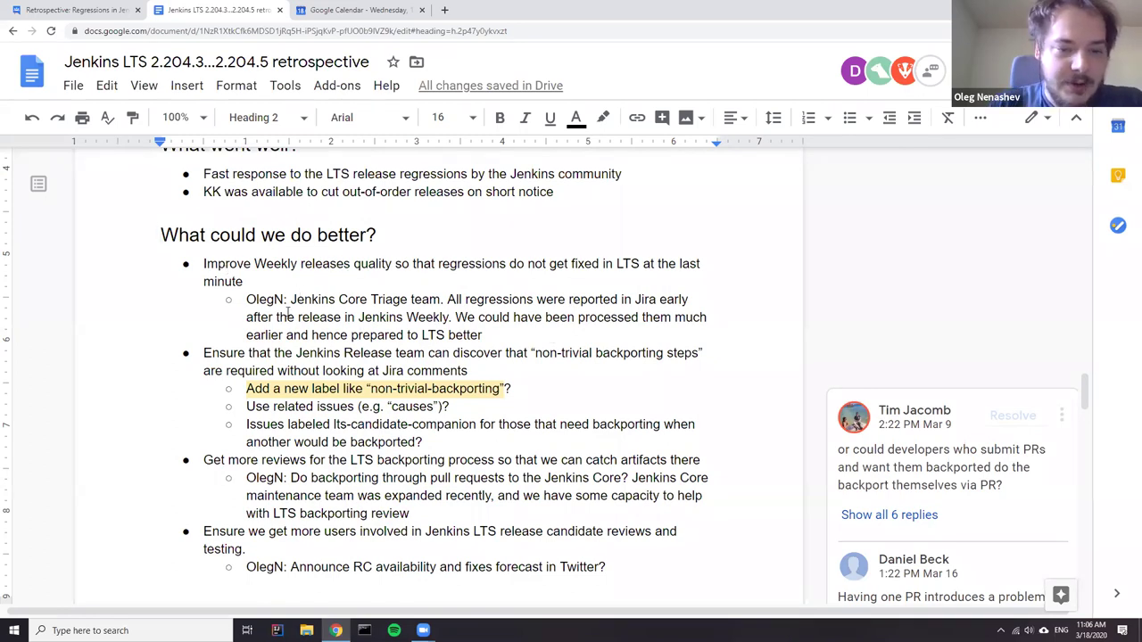
scroll(285, 312, "down", 3)
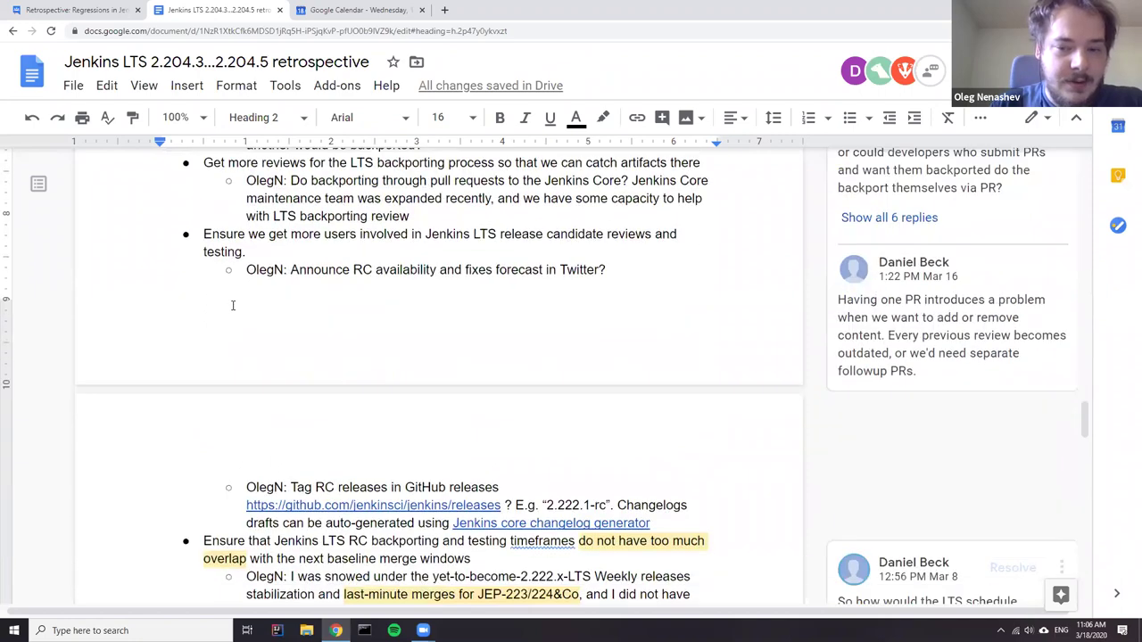
scroll(415, 340, "down", 2)
scroll(400, 341, "down", 5)
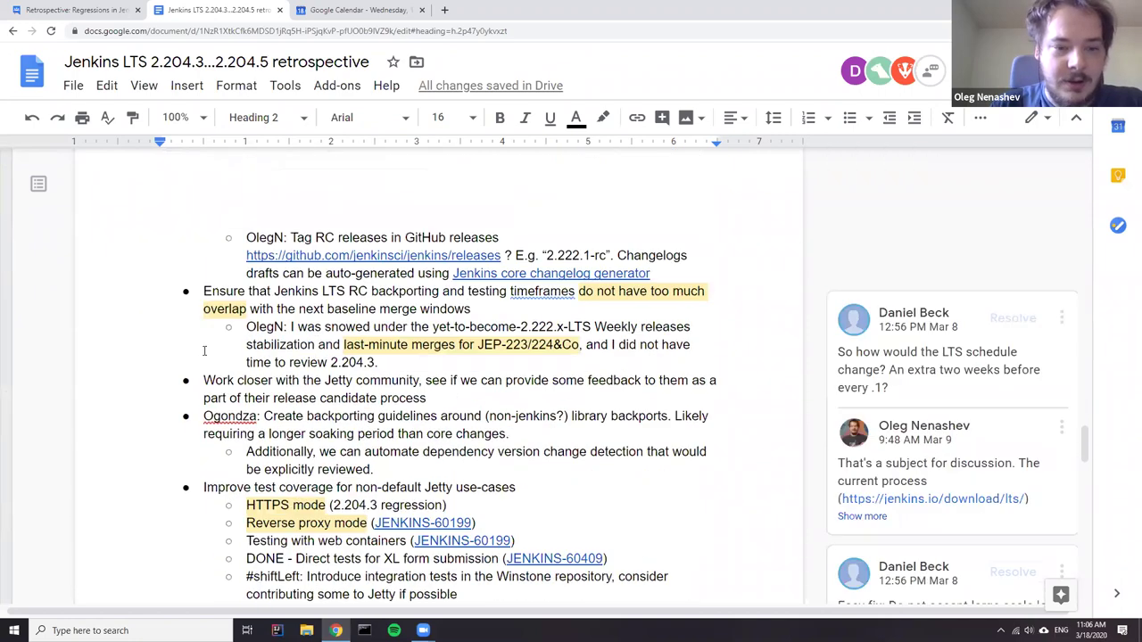
scroll(346, 454, "down", 2)
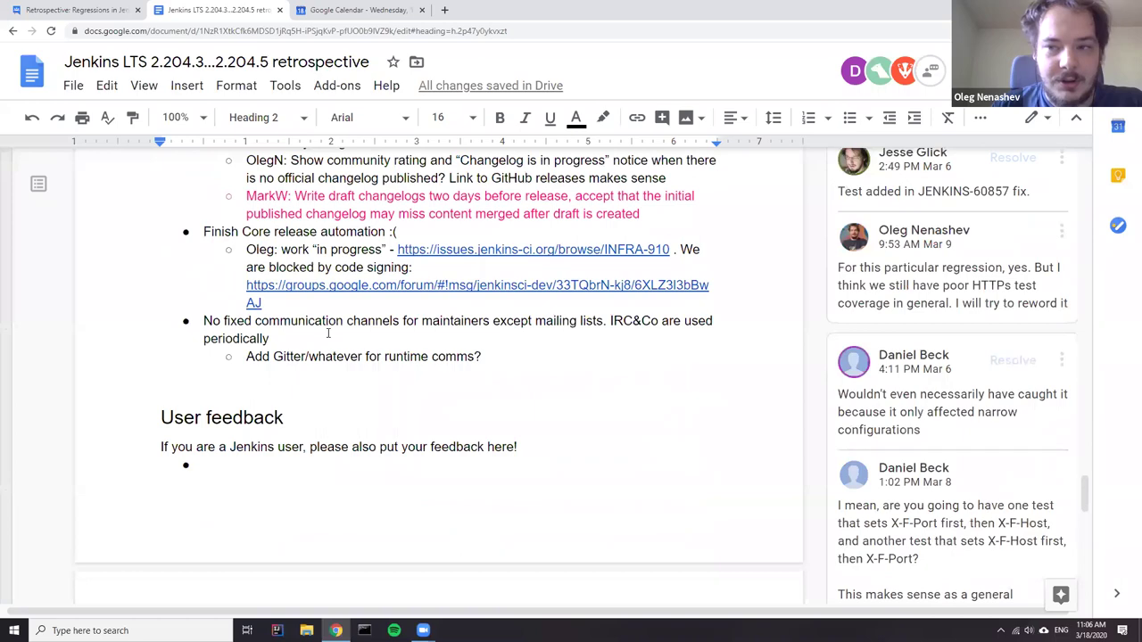
scroll(295, 311, "up", 7)
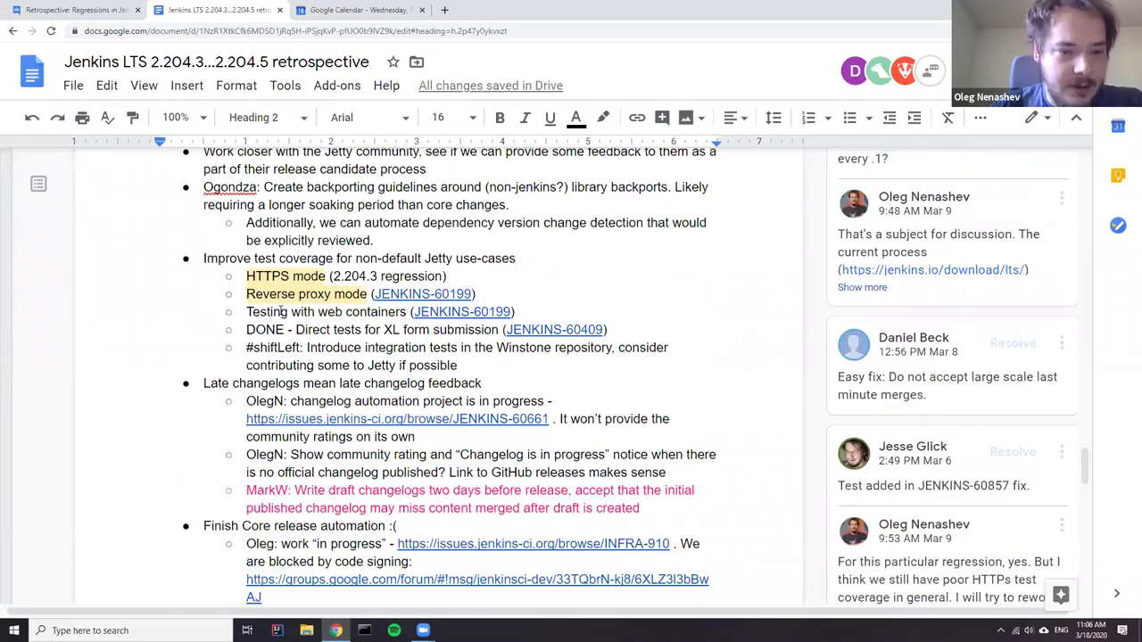
scroll(232, 314, "up", 3)
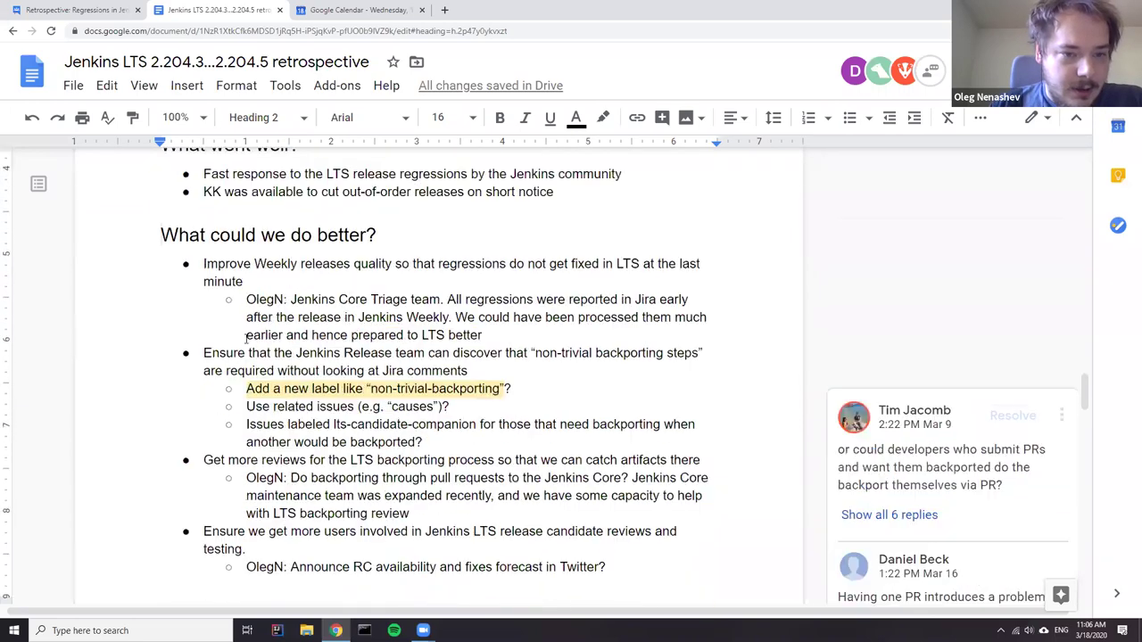
- Select the Improve Weekly releases quality bullet, then scroll up to Sequence of events
left_click(246, 301)
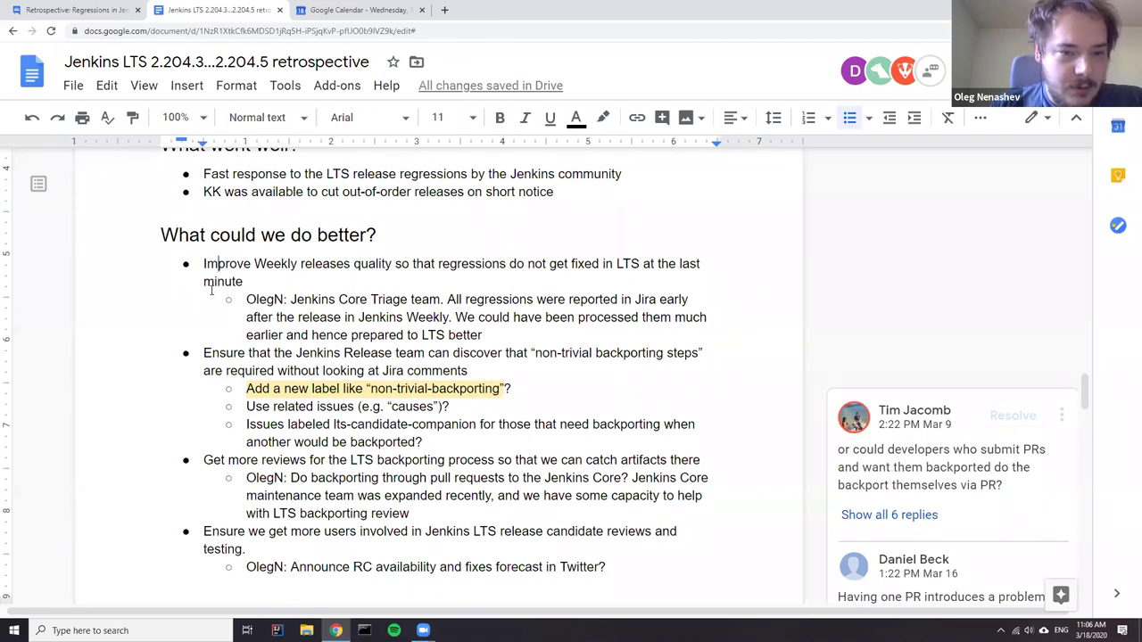
left_click_drag(203, 266, 322, 283)
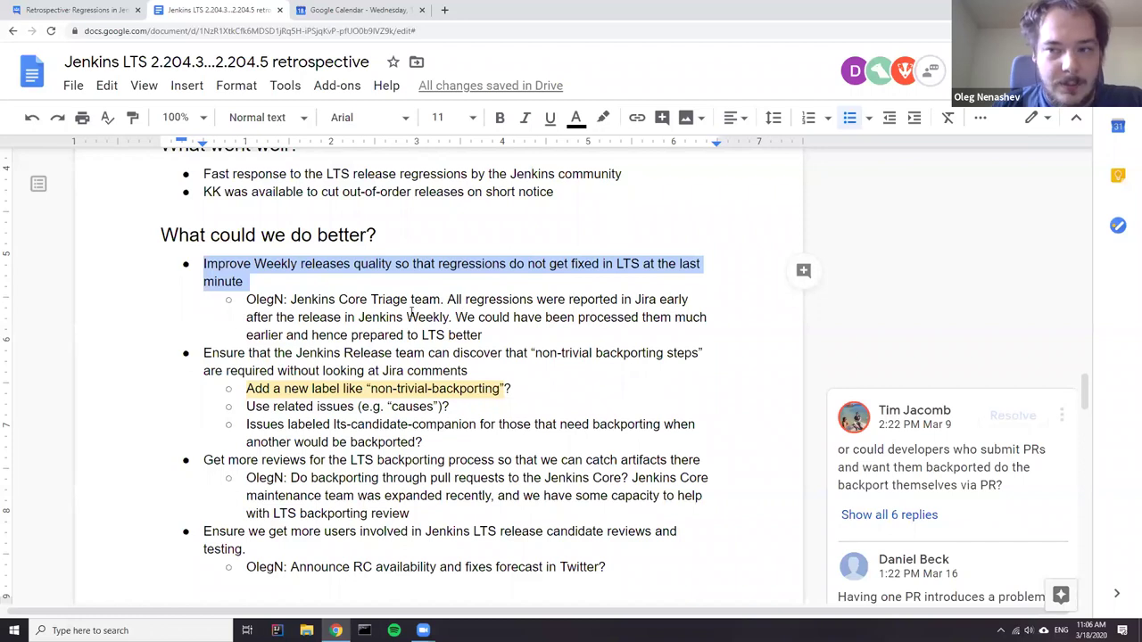
scroll(367, 339, "up", 2)
scroll(365, 344, "up", 10)
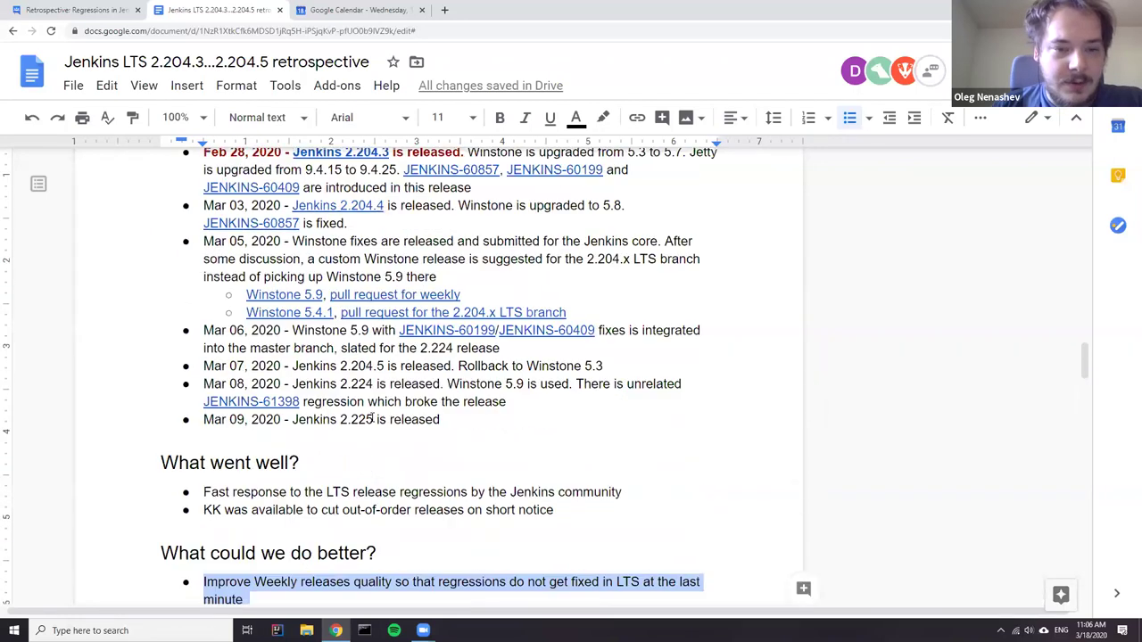
scroll(442, 423, "up", 3)
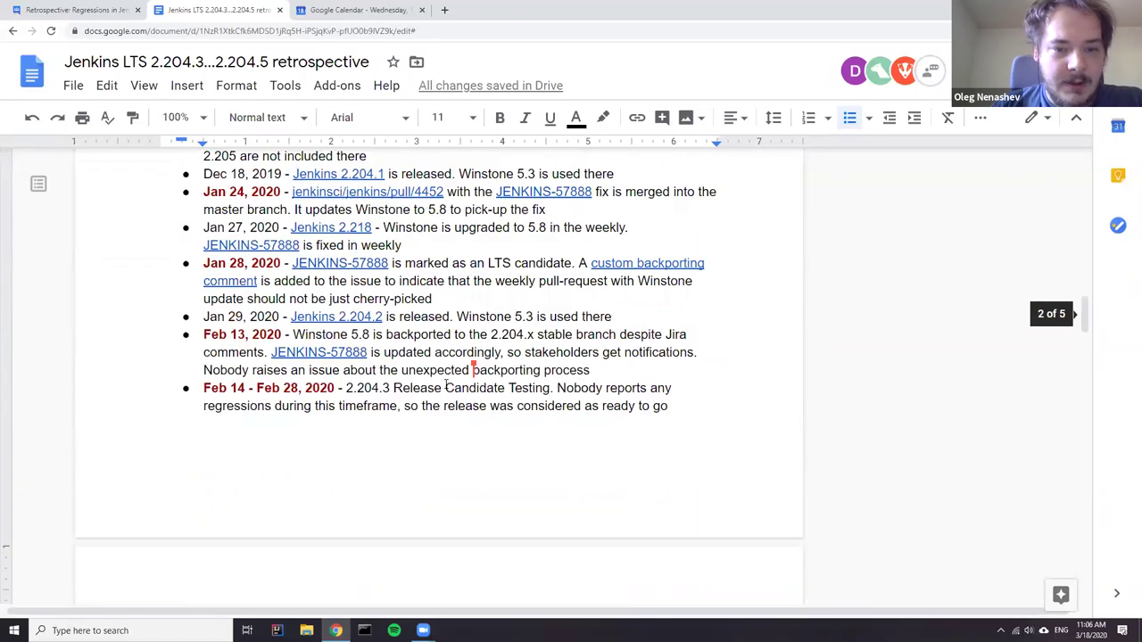
scroll(404, 375, "up", 2)
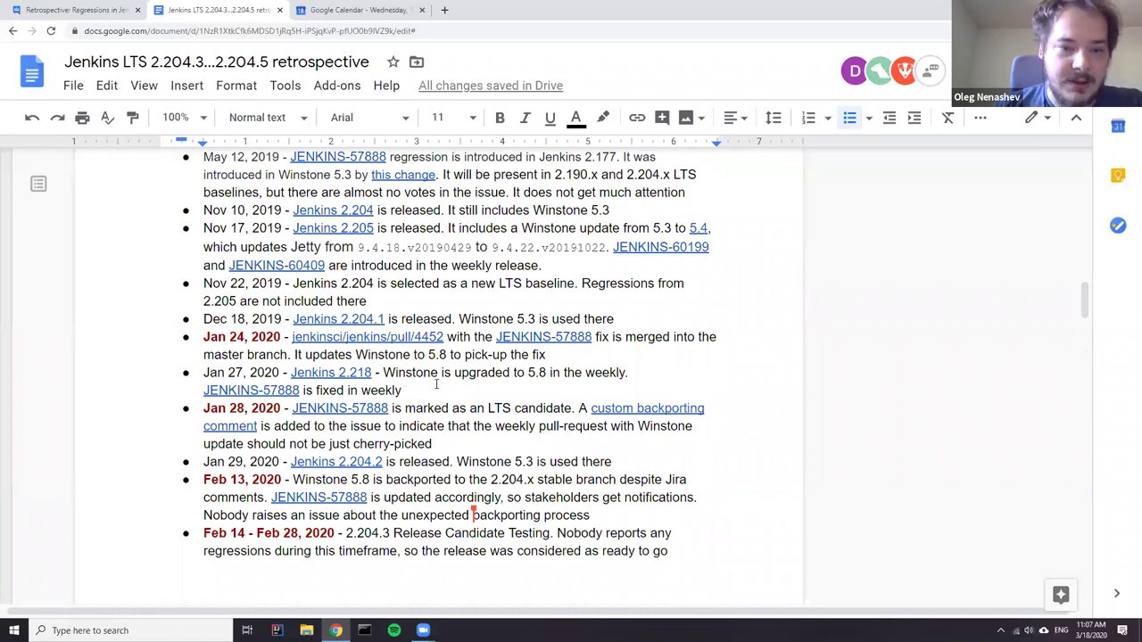
scroll(441, 383, "up", 3)
scroll(477, 413, "down", 4)
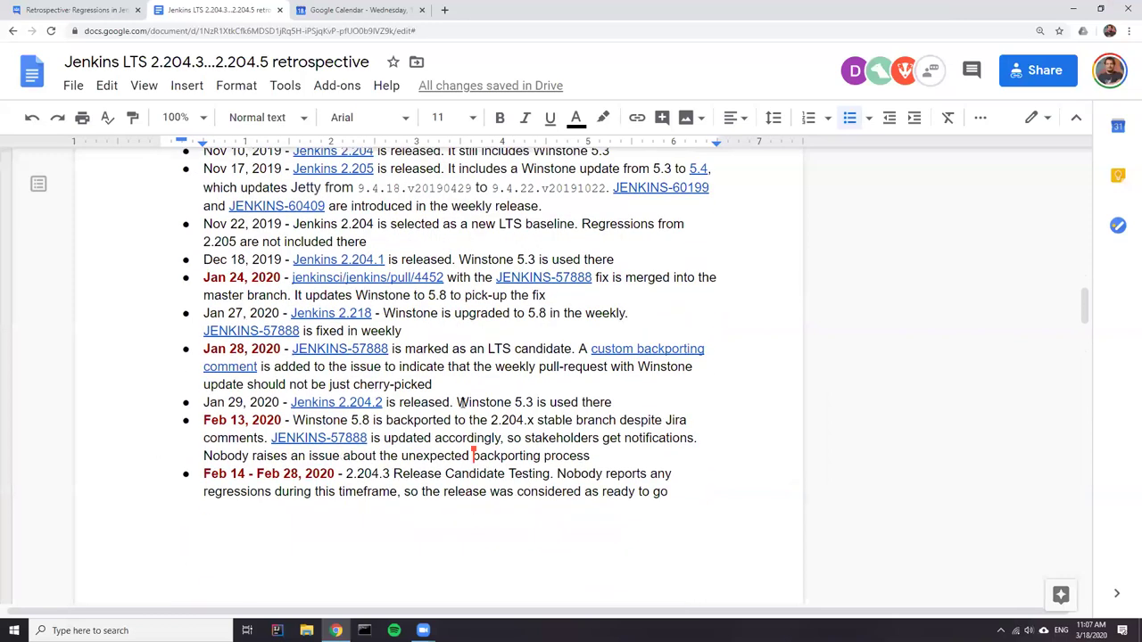
scroll(512, 230, "up", 1)
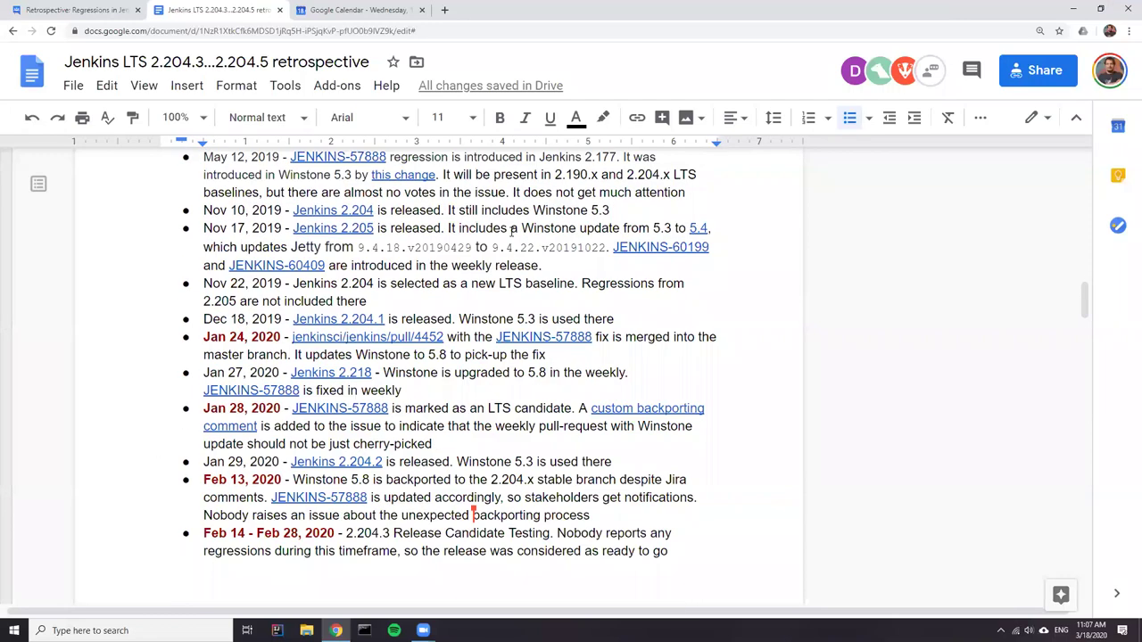
- Select the Nov 17, 2019 timeline entry and open its JENKINS-60199 link in a new tab
left_click_drag(544, 265, 184, 232)
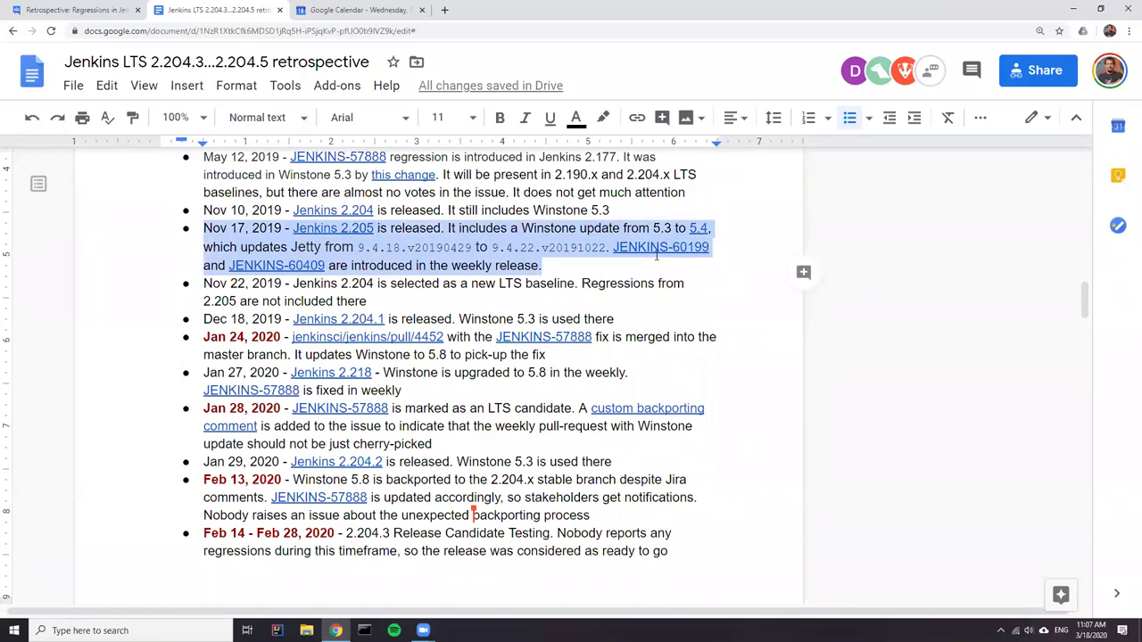
left_click(671, 253)
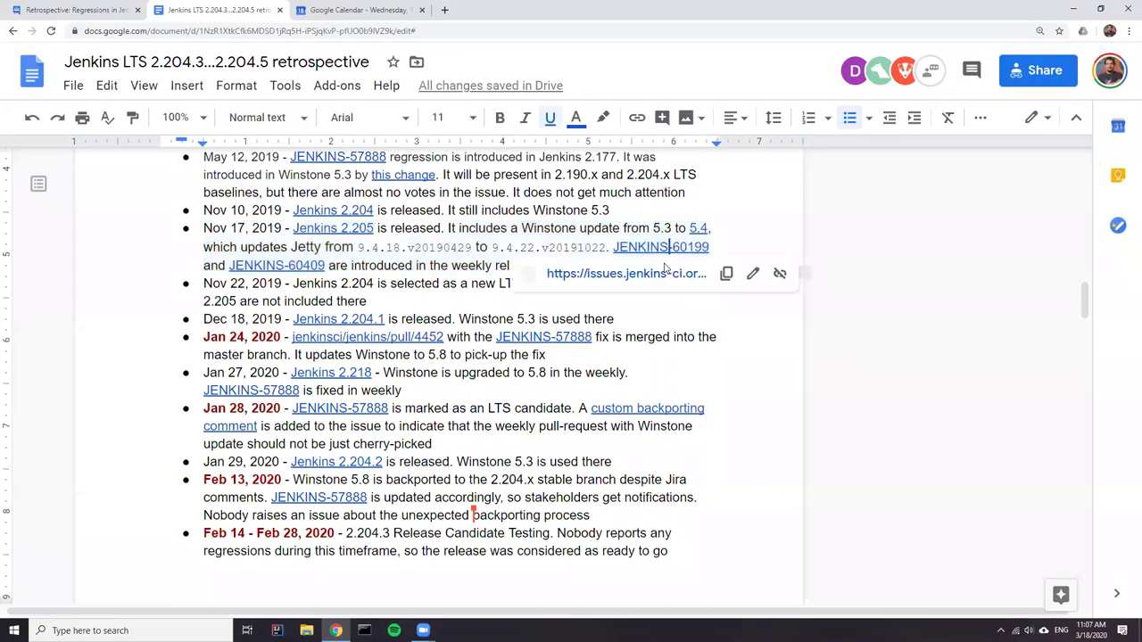
left_click(562, 271)
left_click(234, 11)
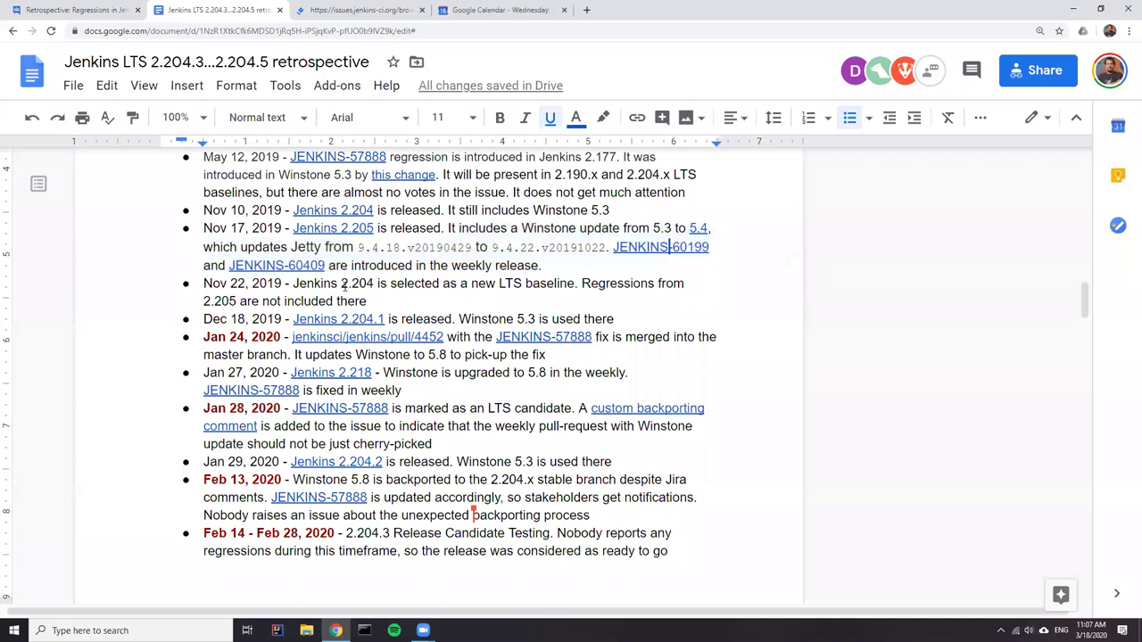
- Open JENKINS-60409 in a new tab, compare it with JENKINS-60199, and select '2.205' in Environment
left_click(299, 265)
left_click(346, 292)
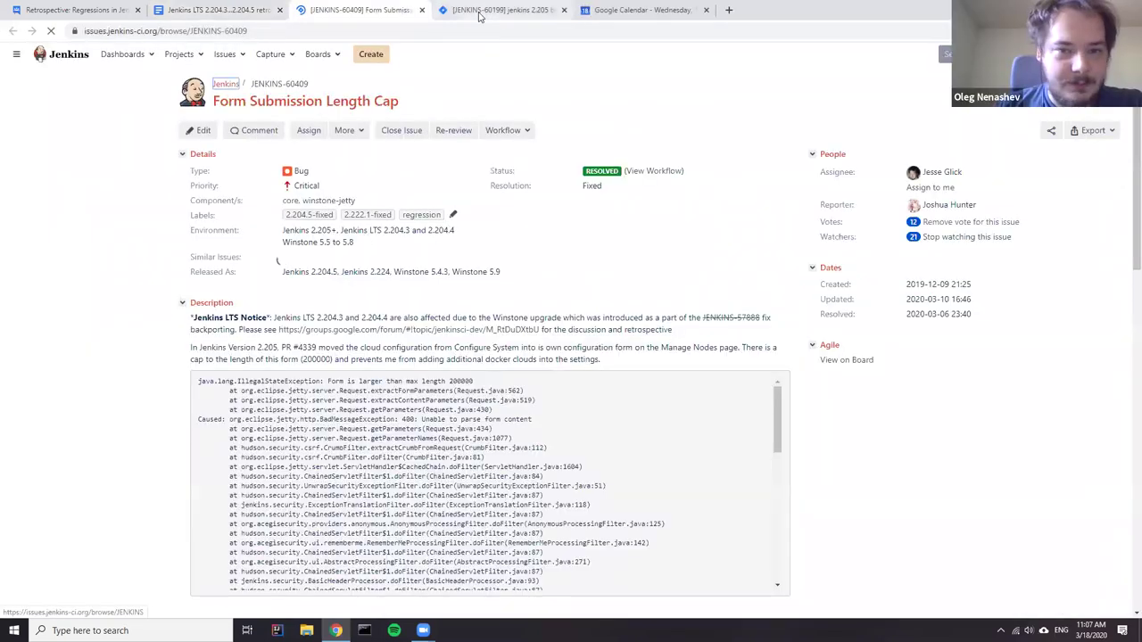
left_click(490, 12)
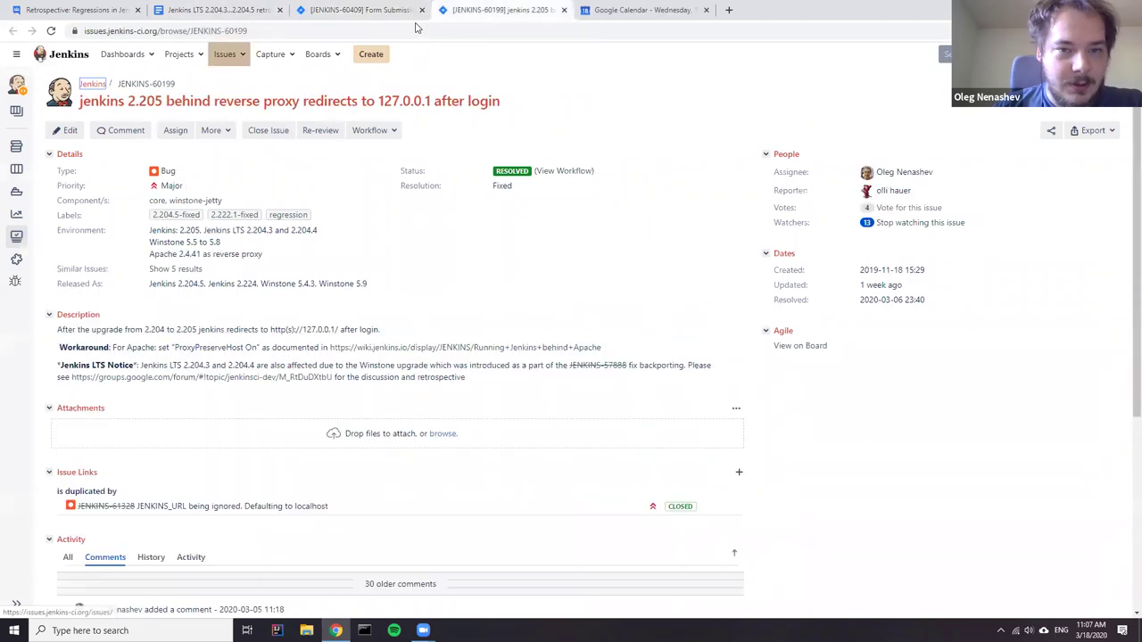
left_click(345, 12)
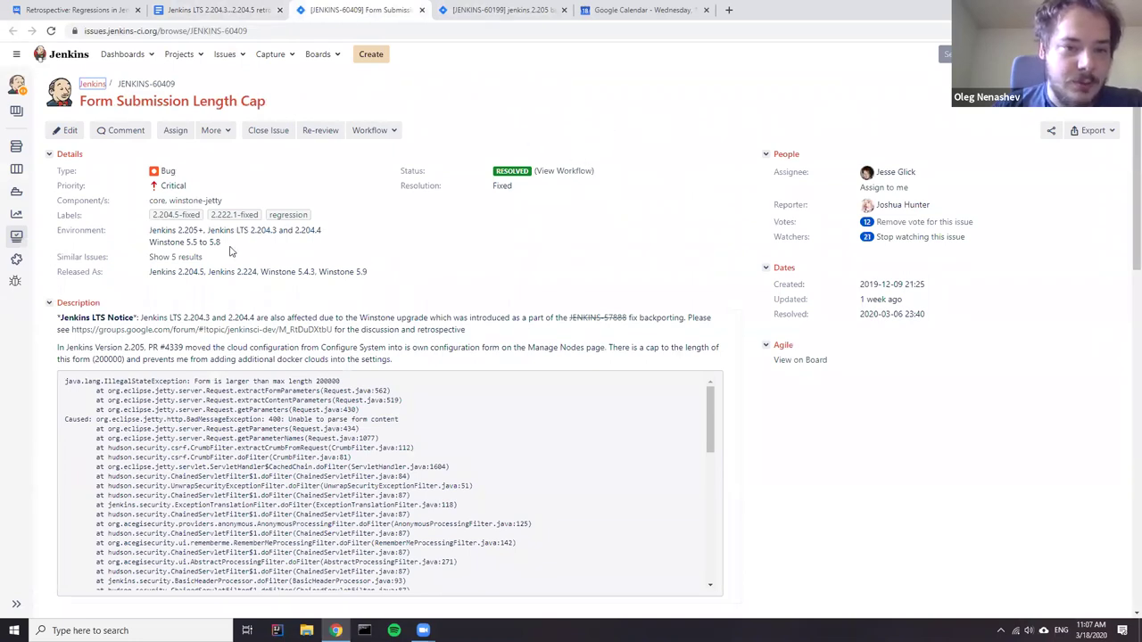
left_click(504, 12)
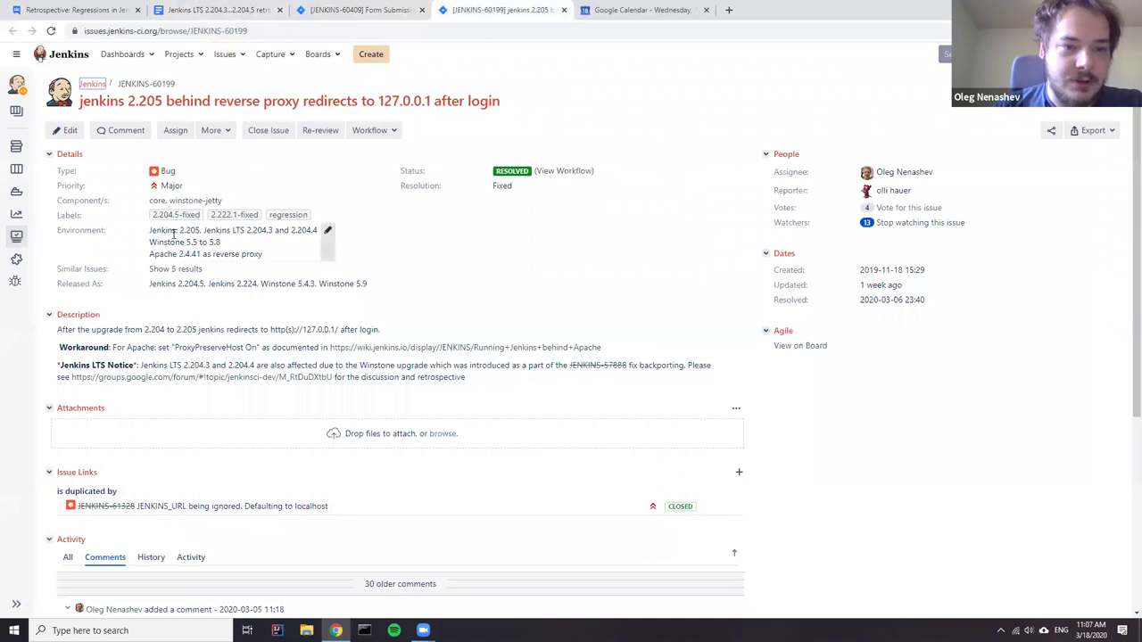
left_click_drag(191, 234, 201, 234)
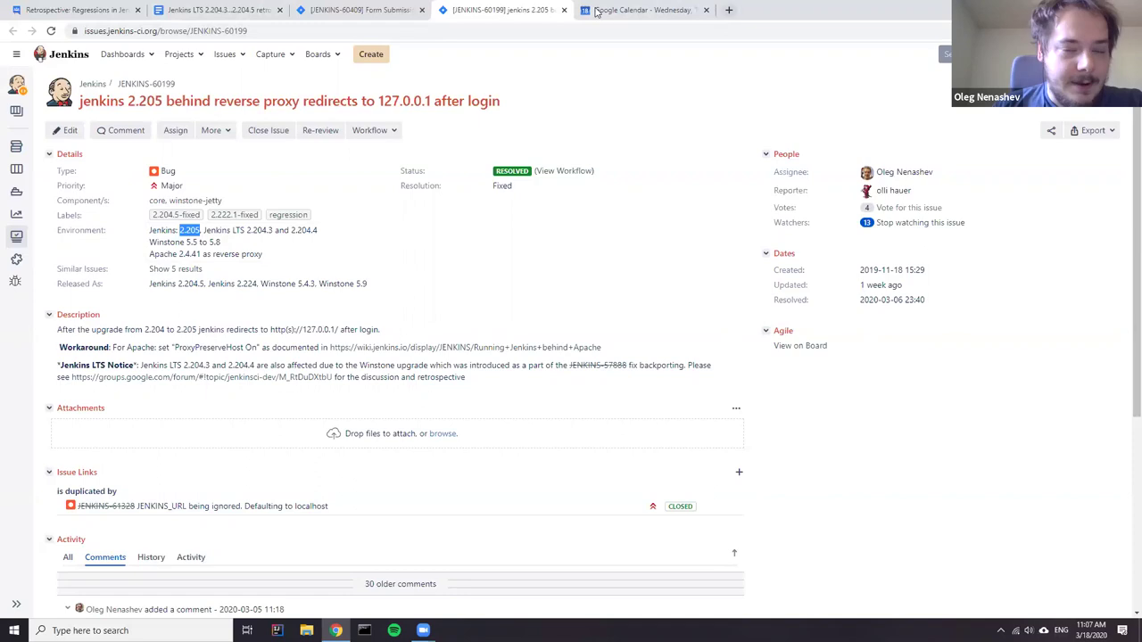
left_click(219, 10)
scroll(438, 286, "down", 10)
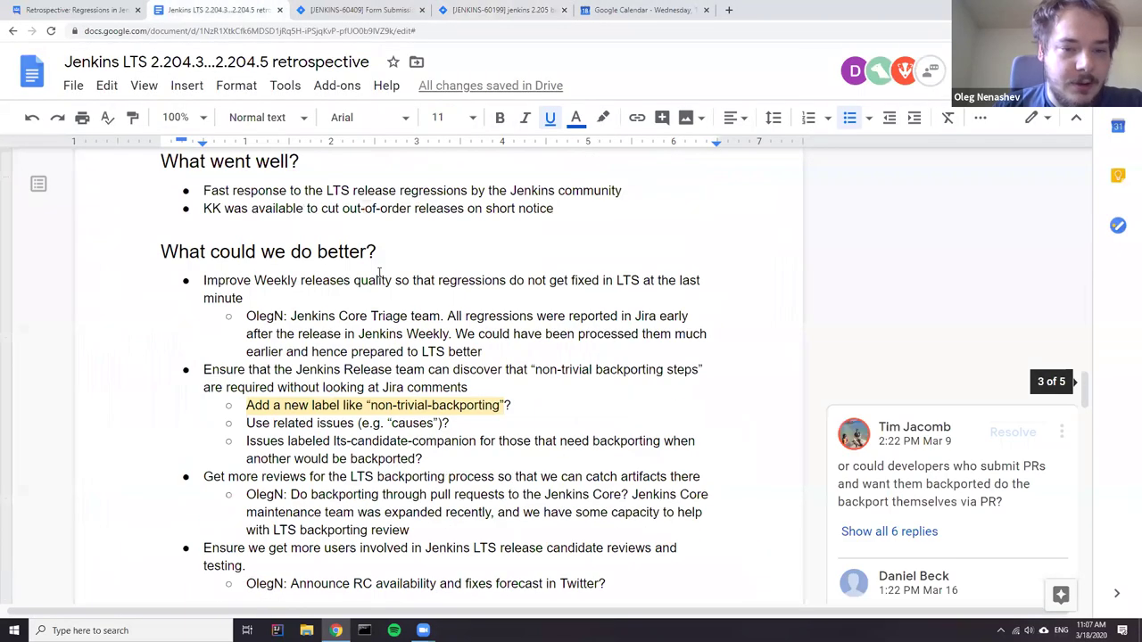
scroll(419, 303, "down", 1)
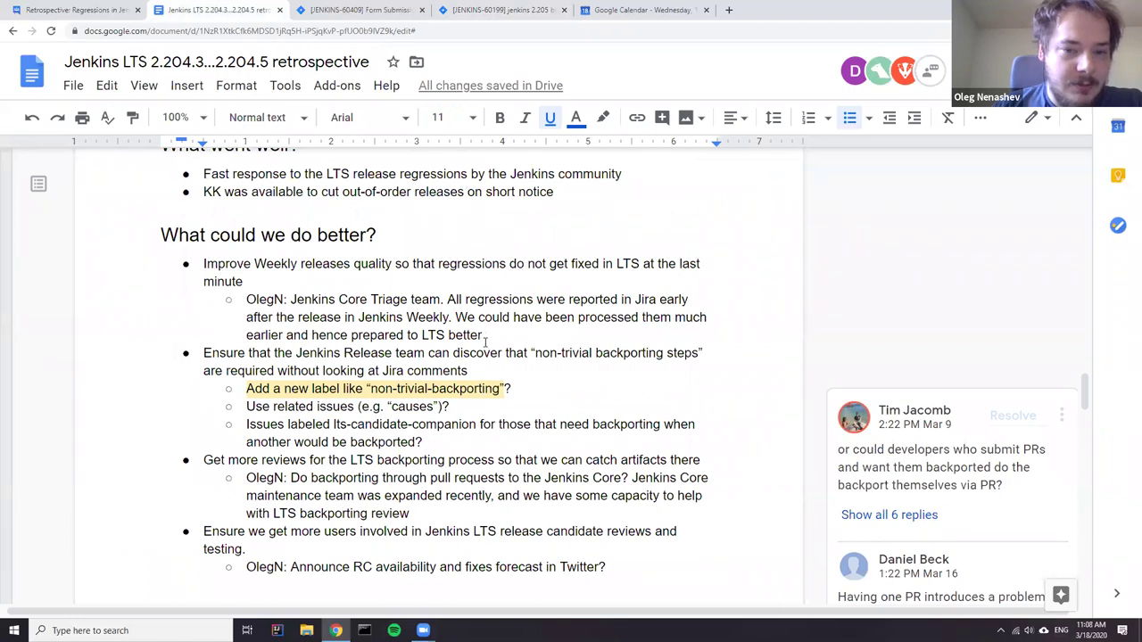
left_click(431, 300)
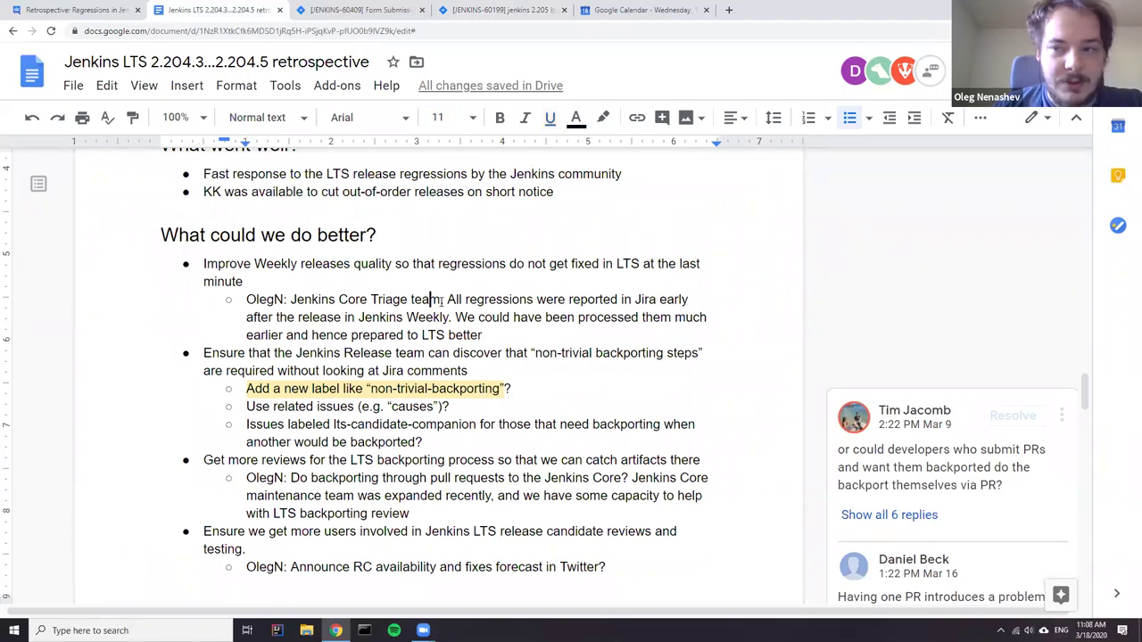
left_click_drag(291, 301, 440, 304)
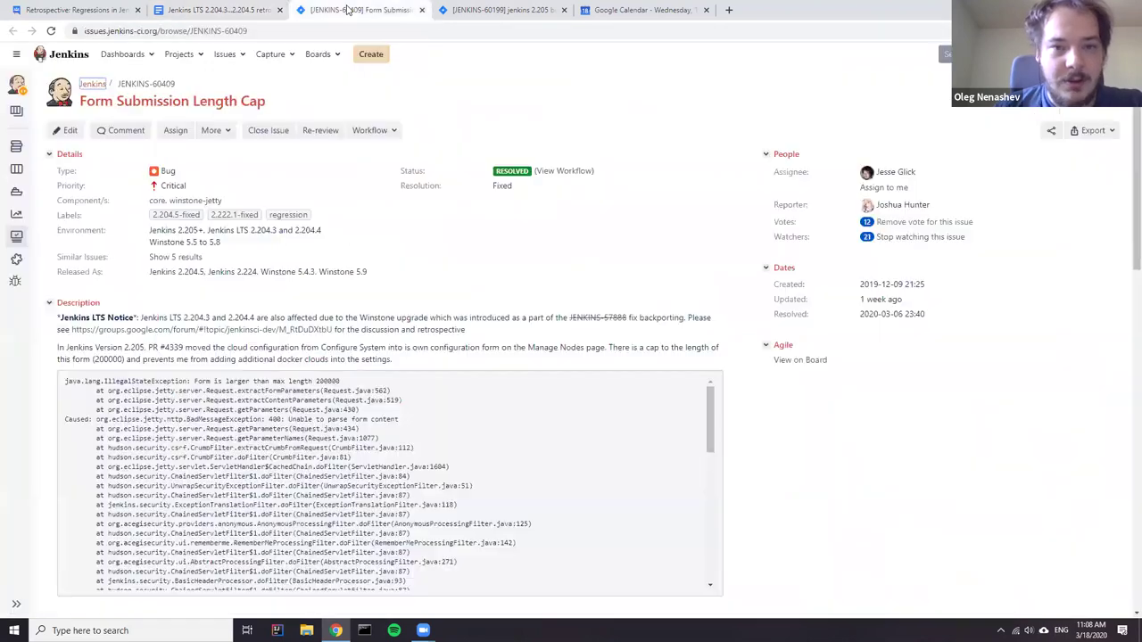
left_click(361, 11)
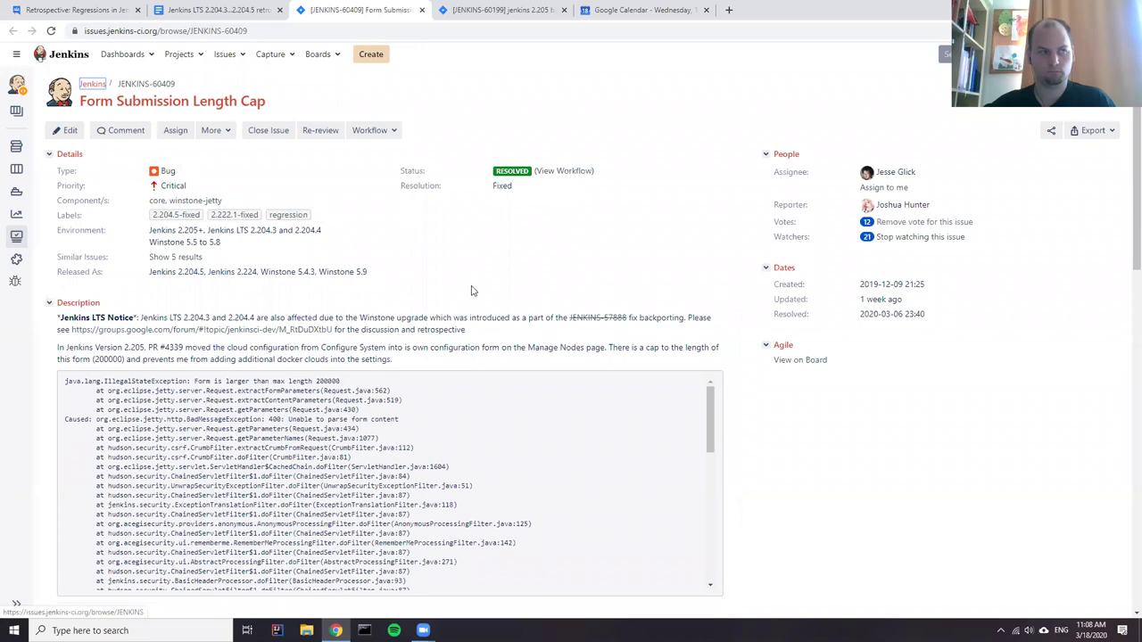
left_click(235, 17)
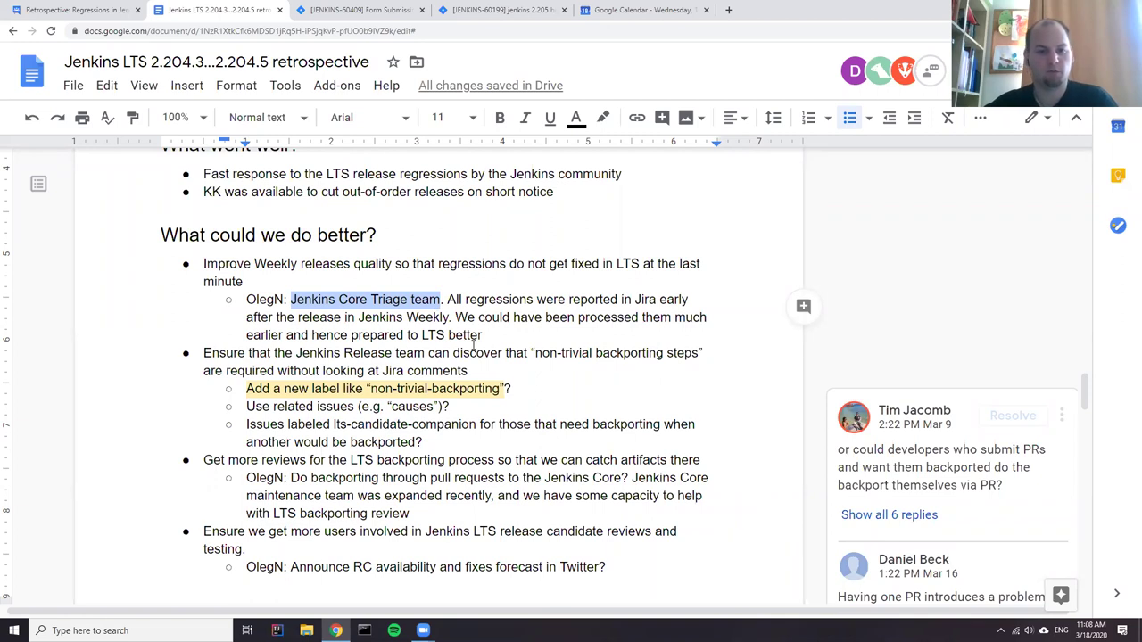
left_click(502, 335)
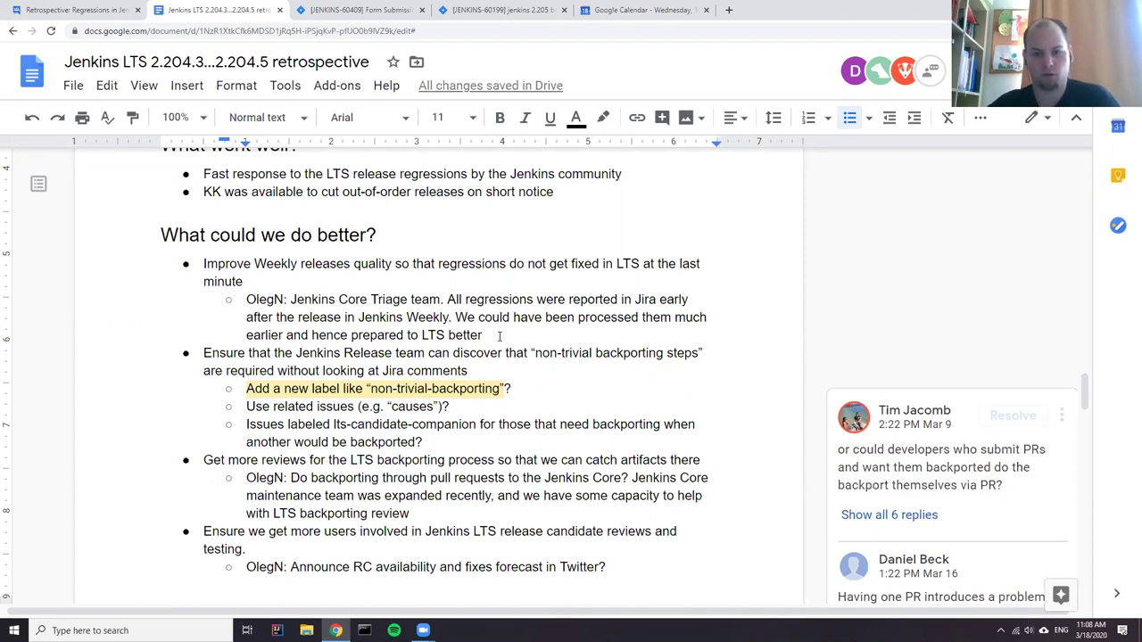
- Add an indented reply saying it might be difficult to keep the team motivated
key("Tab")
type("Oliver: might be diff")
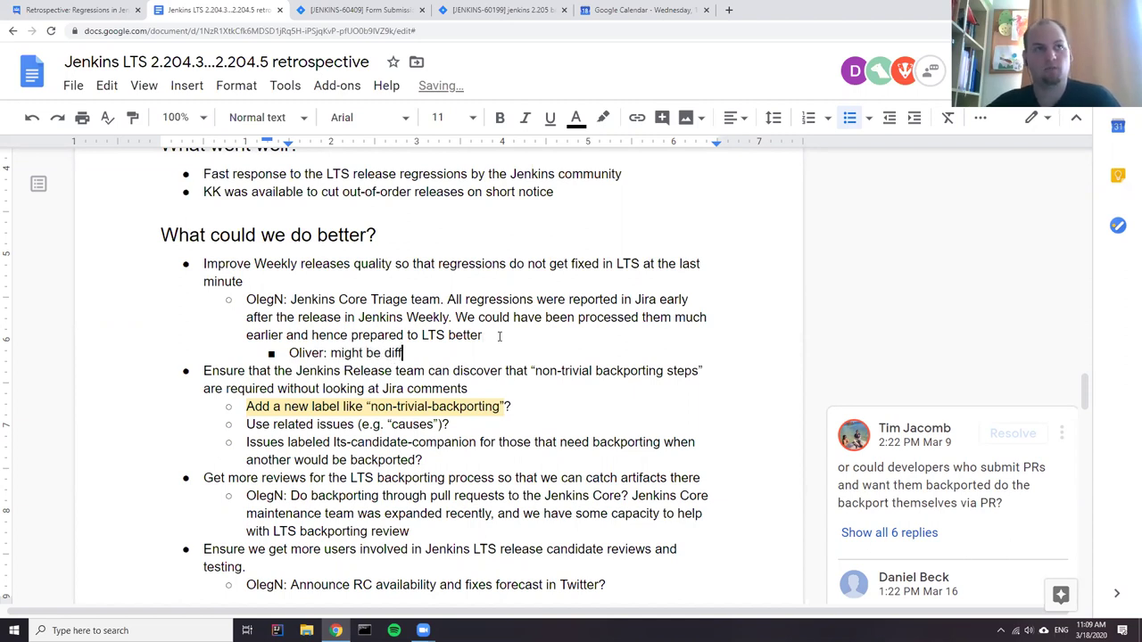
type("icukt")
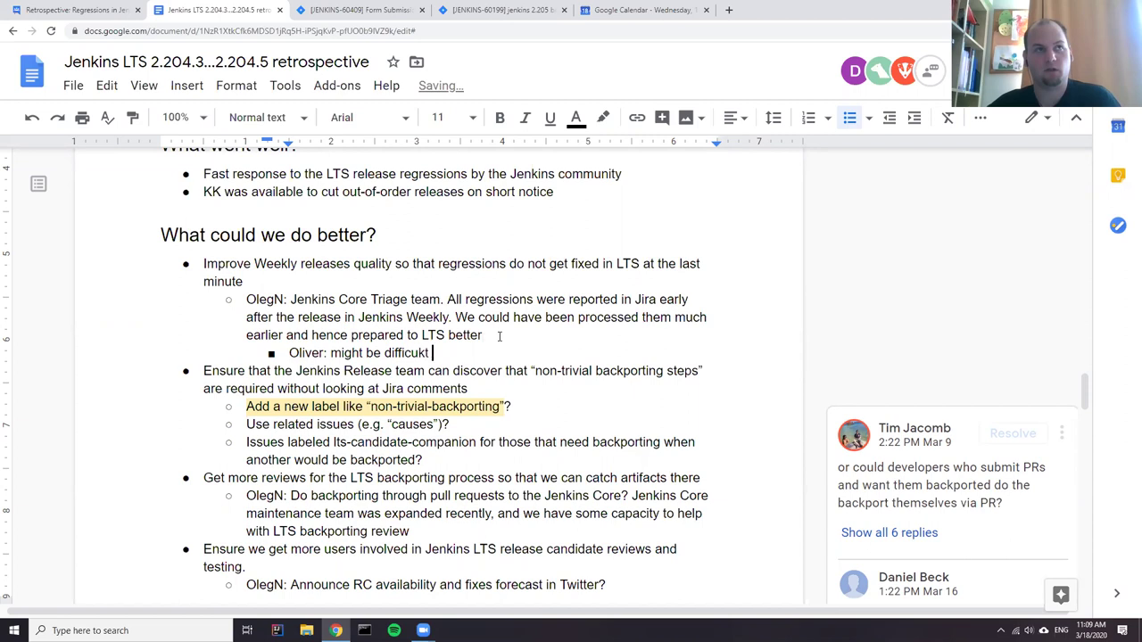
key("BackSpace")
key("BackSpace")
key("BackSpace")
type("lt to")
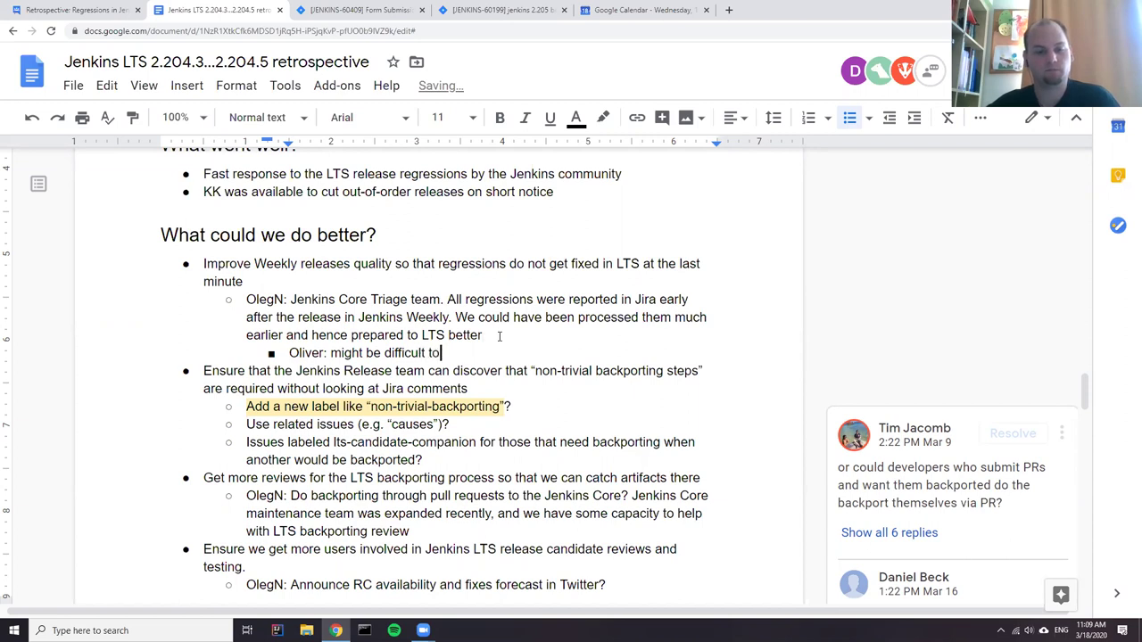
type(" keep the te")
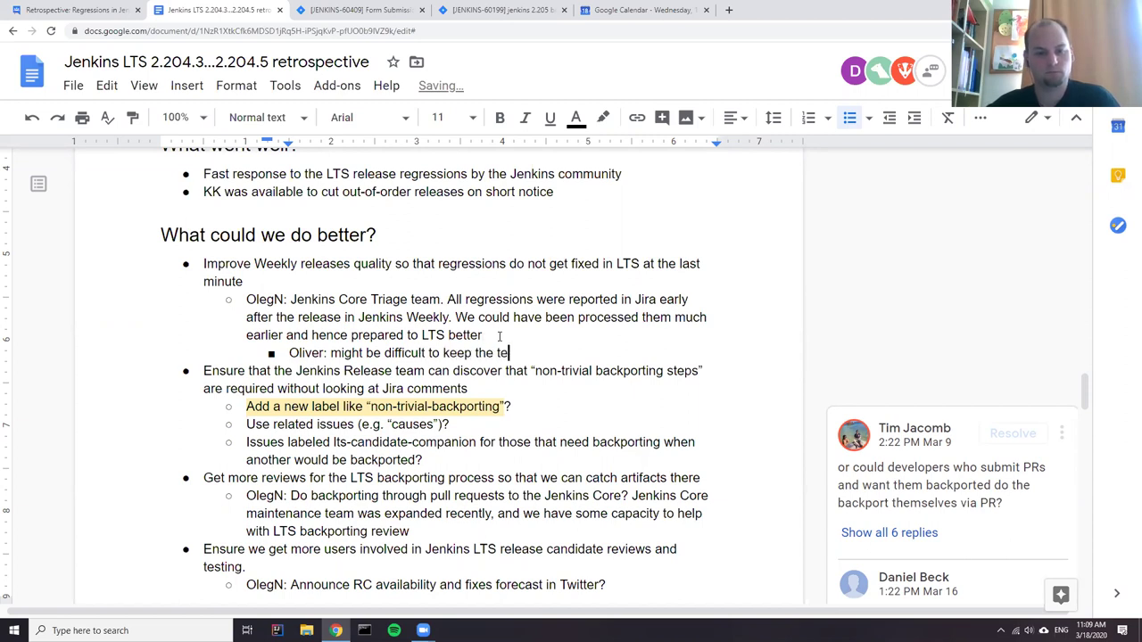
type("am motivated")
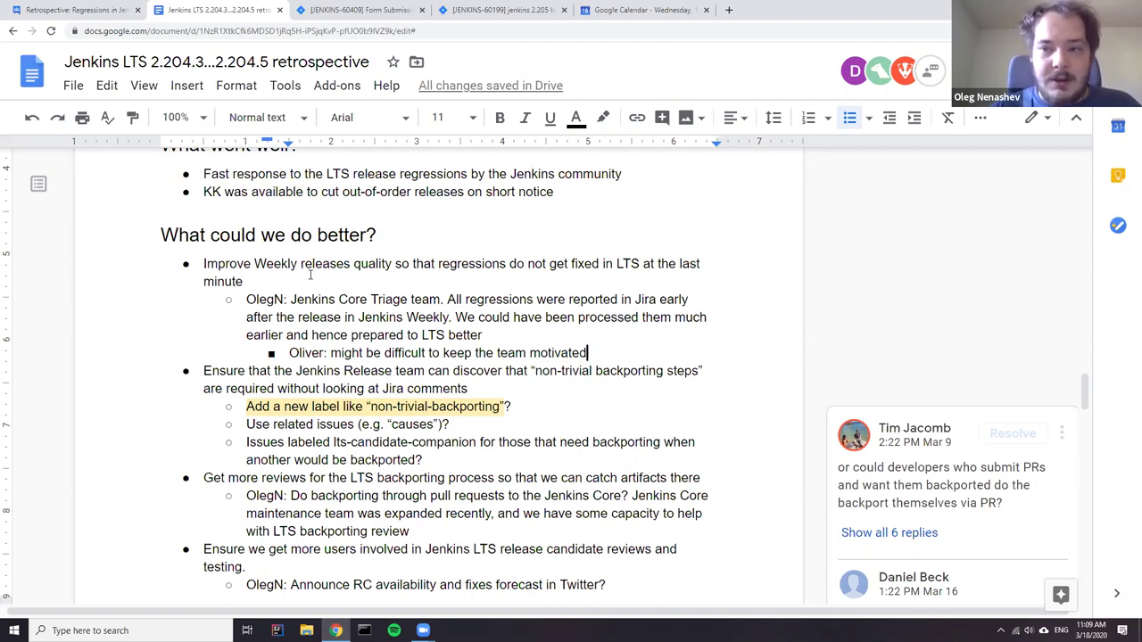
left_click(729, 10)
- Load jenkins.io/changelog in the new tab, then return to the JENKINS-60199 issue
type("je")
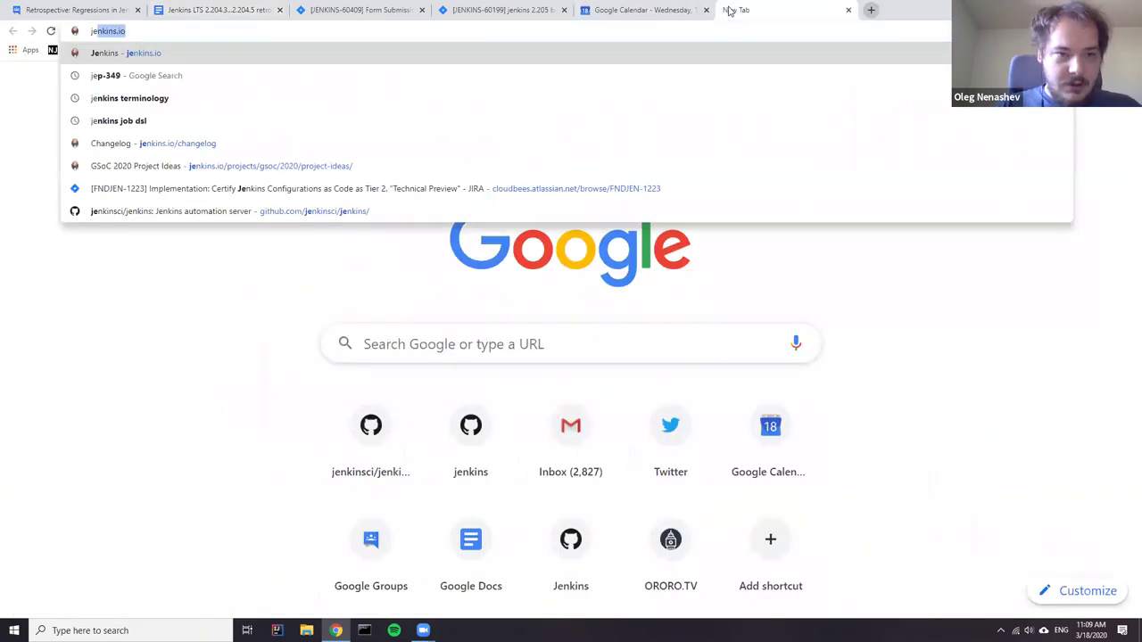
type("nkins.io/ch")
key("Return")
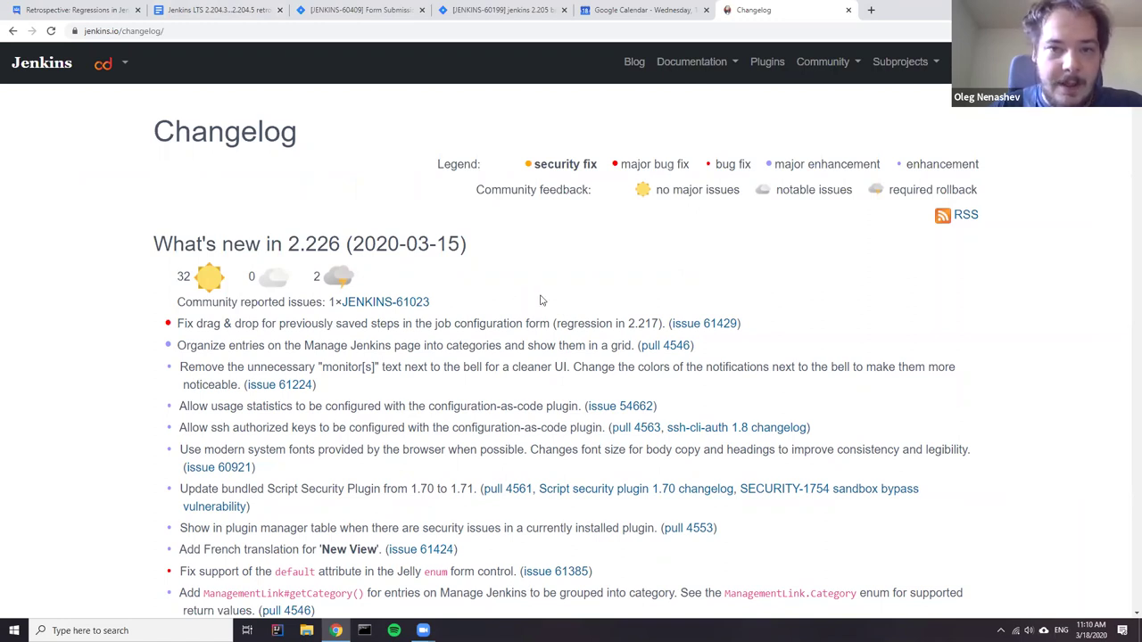
left_click(486, 12)
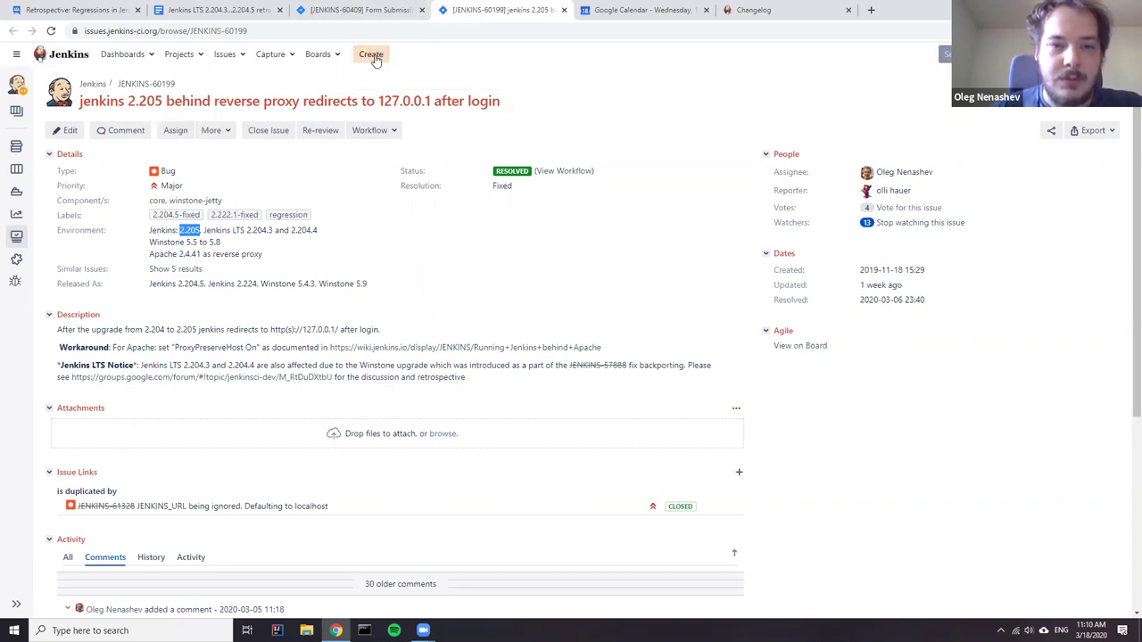
- Open the Jira search for the 'regression' label in a new tab
left_click(360, 10)
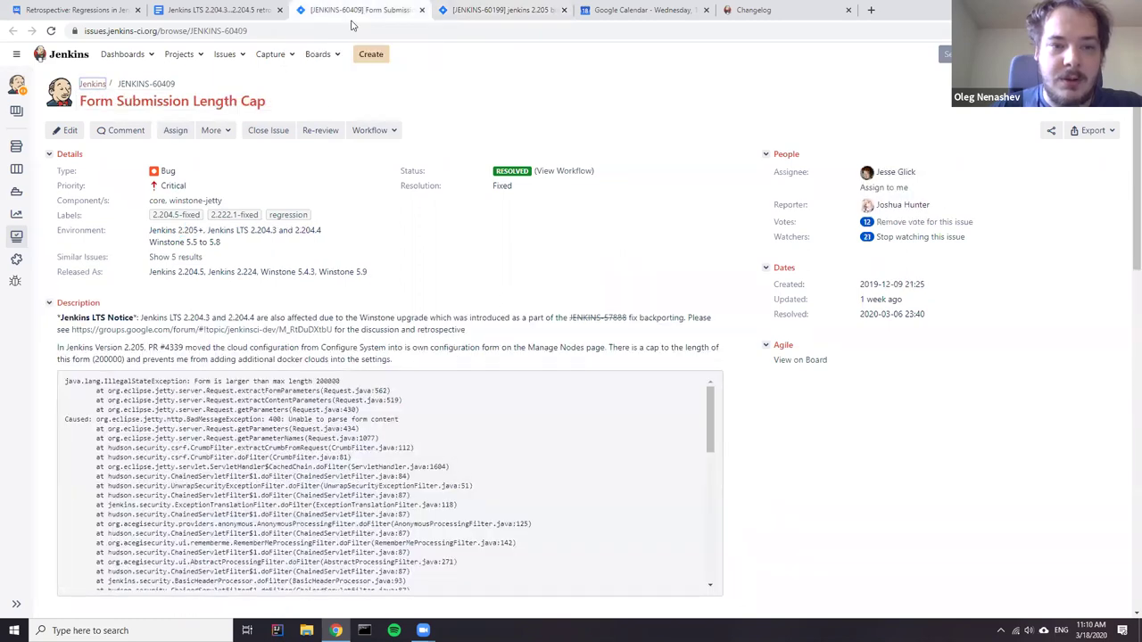
left_click(474, 10)
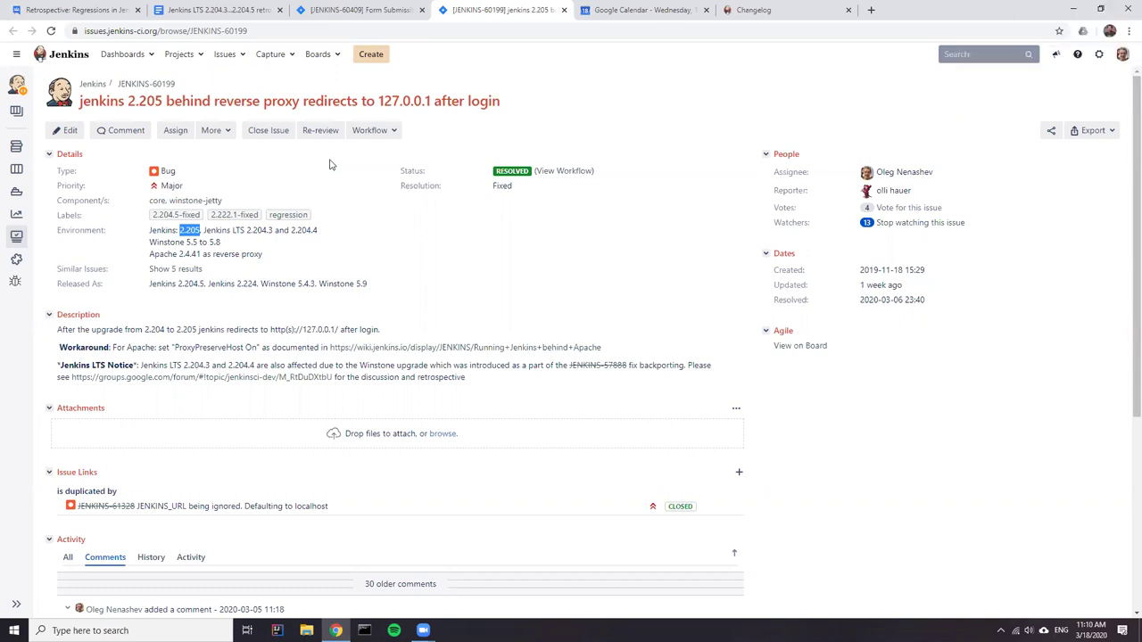
right_click(314, 218)
left_click(317, 221)
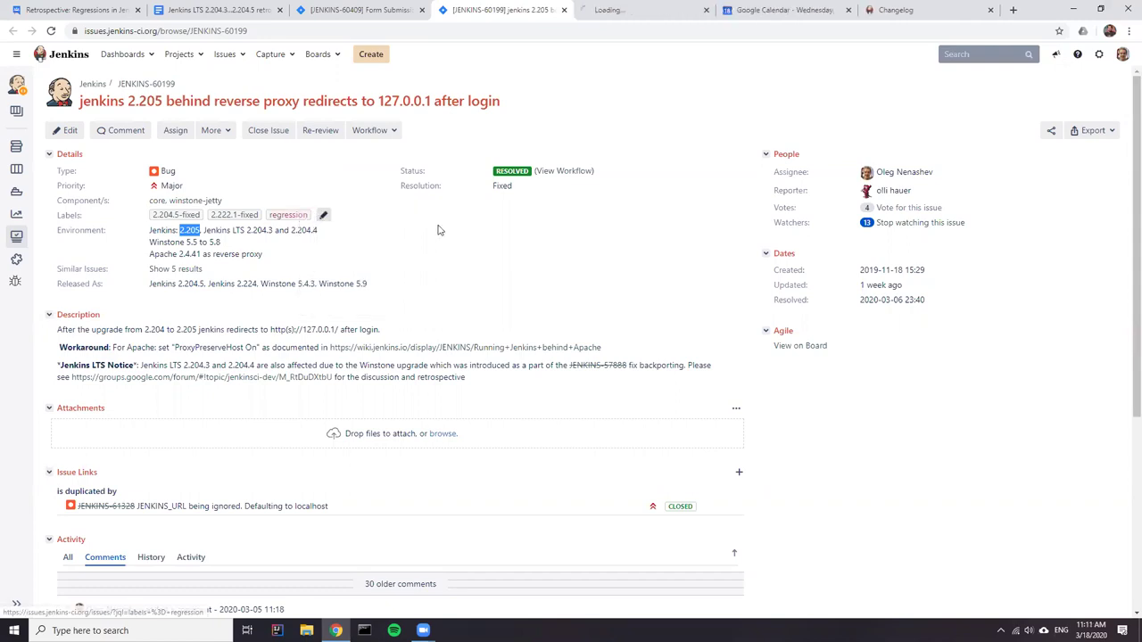
key("ctrl+Tab")
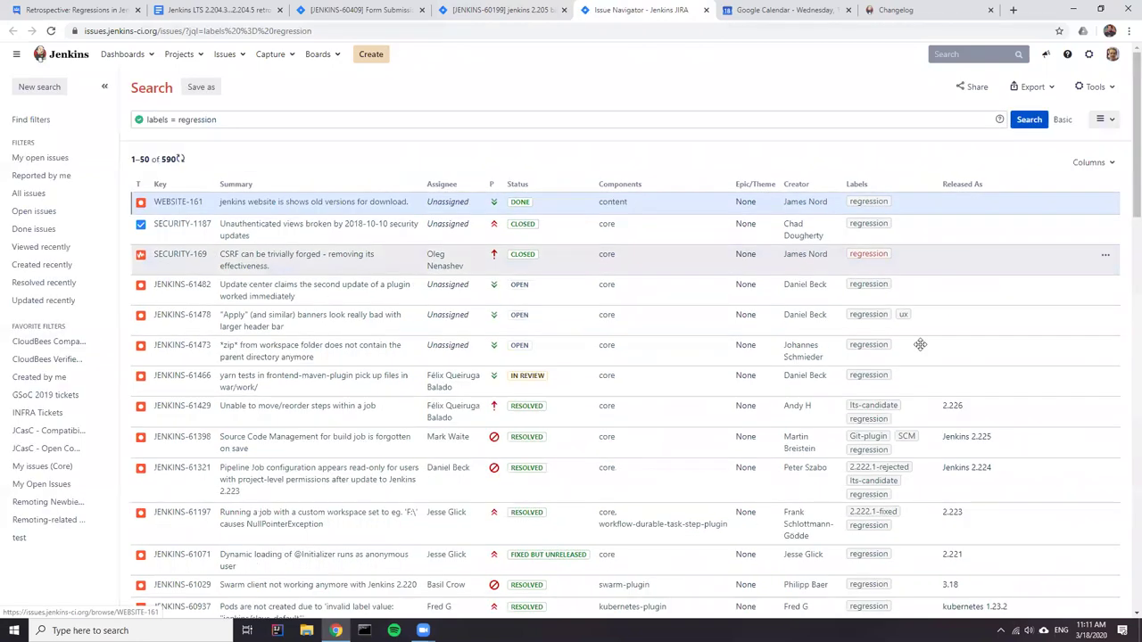
- Open the 'lts-candidate' label search in a new tab, showing 11 issues
right_click(897, 409)
left_click(906, 414)
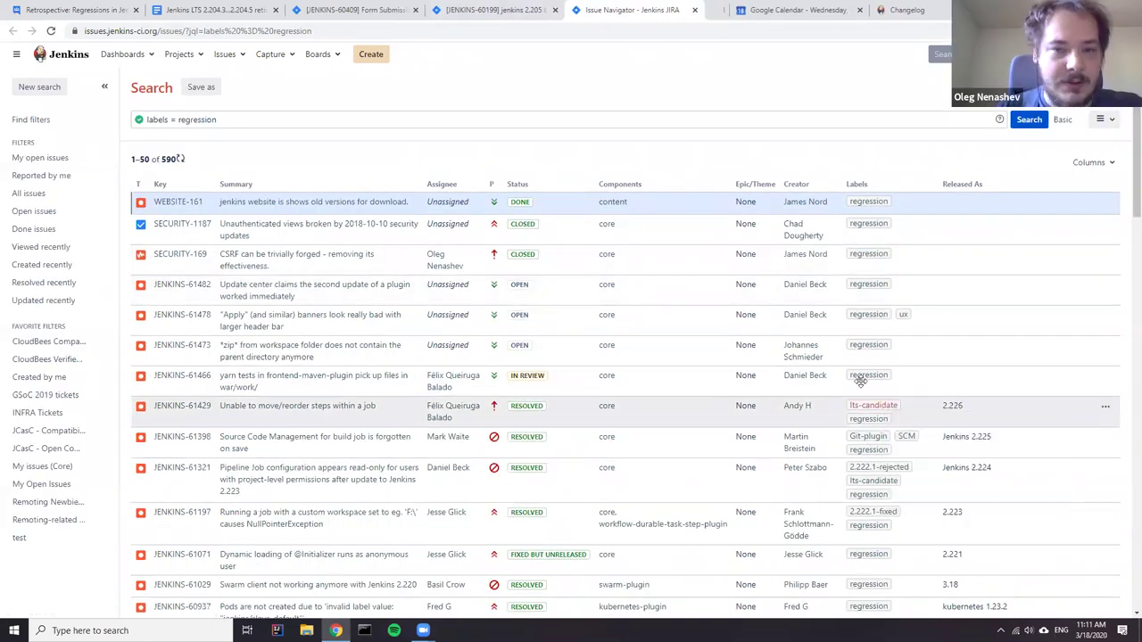
left_click(675, 9)
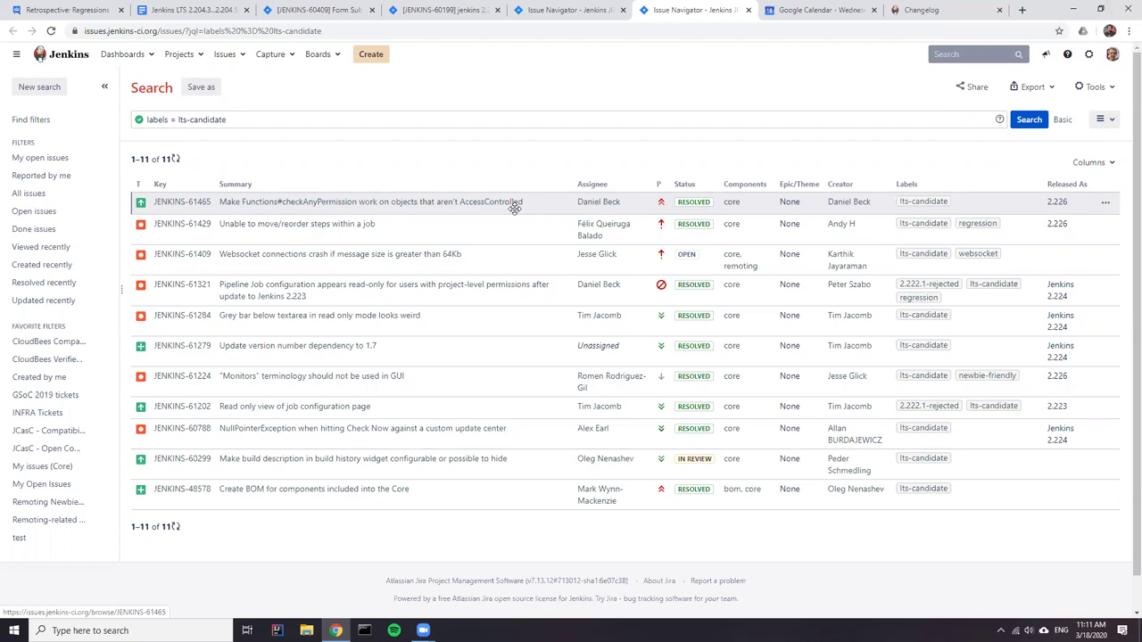
- Compare the 590 regression results against the lts-candidate results, selecting the WEBSITE-161 row
left_click(574, 12)
scroll(668, 205, "down", 2)
scroll(548, 204, "up", 1)
scroll(548, 204, "up", 1)
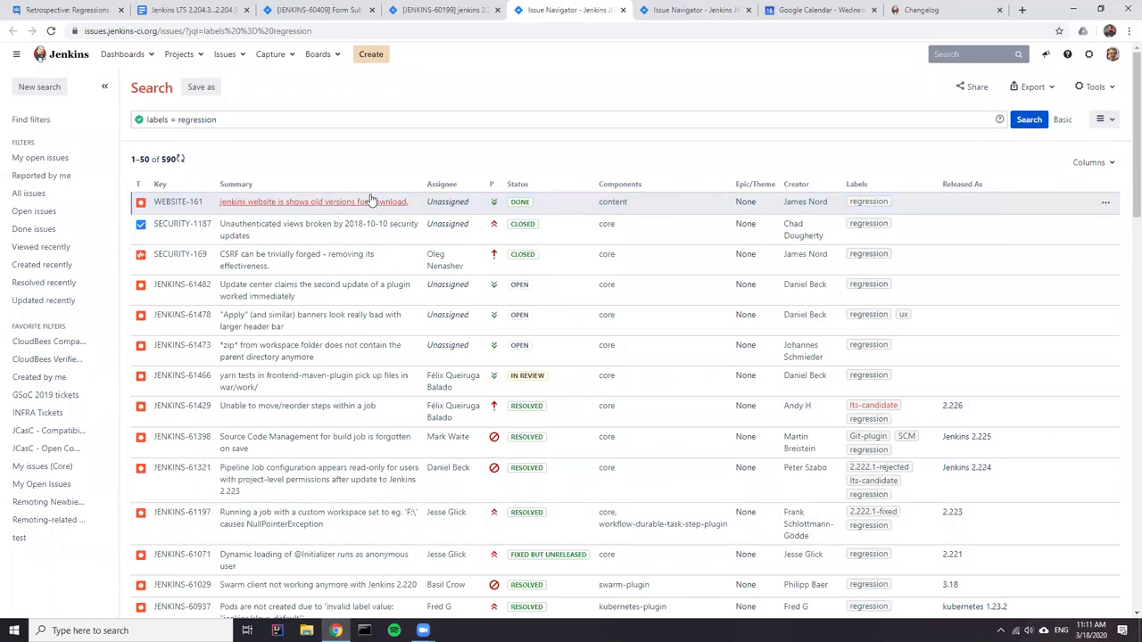
left_click(371, 198)
left_click(678, 11)
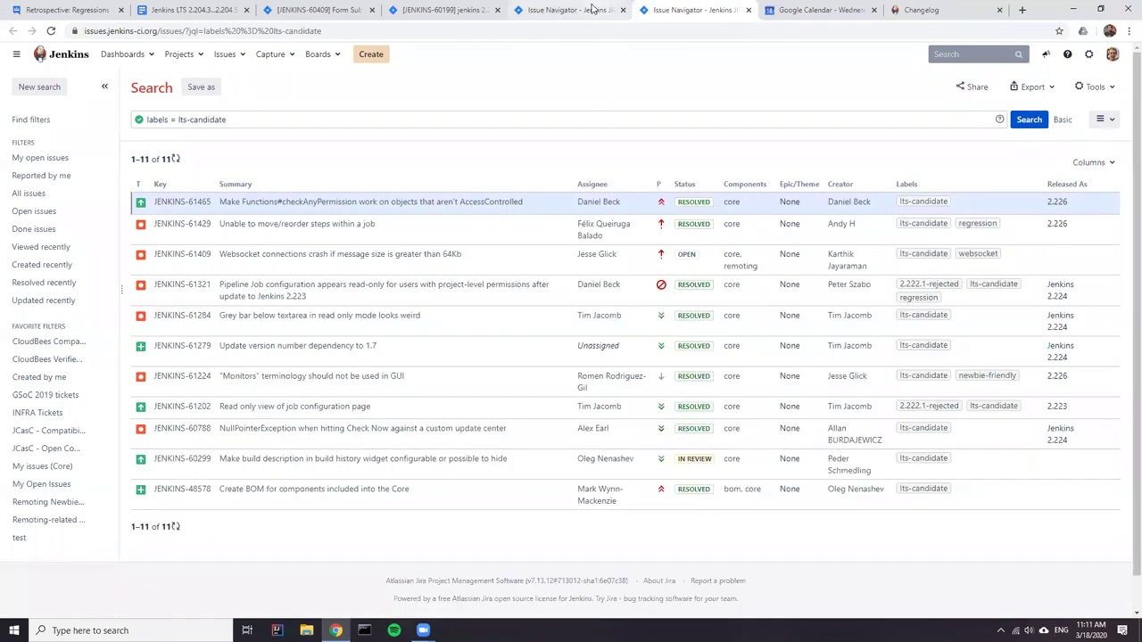
left_click(592, 9)
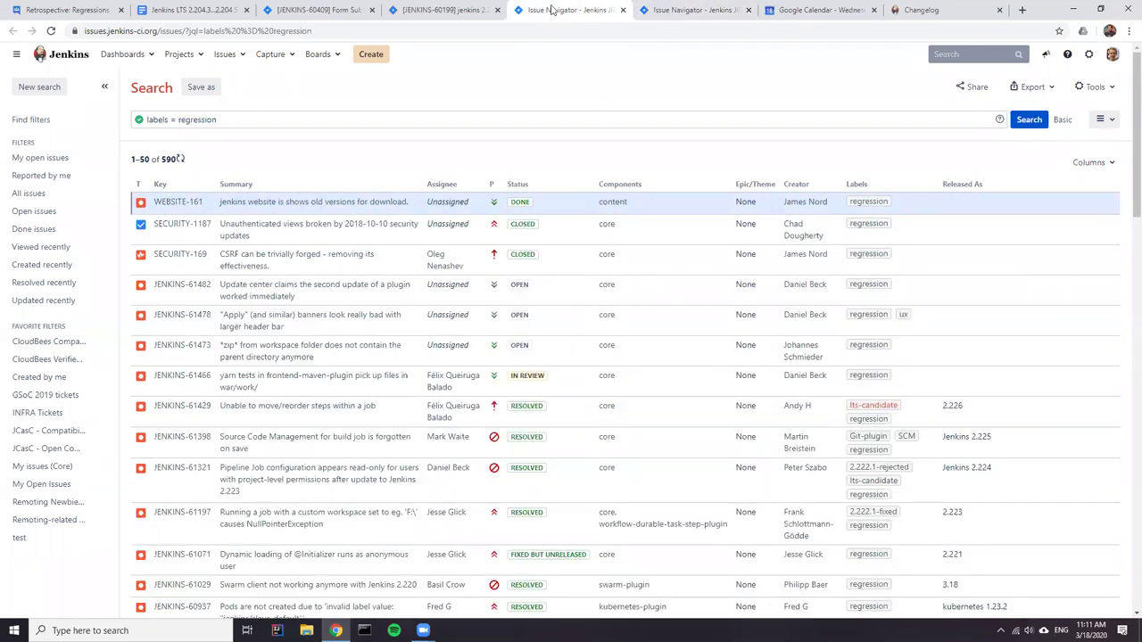
left_click(327, 11)
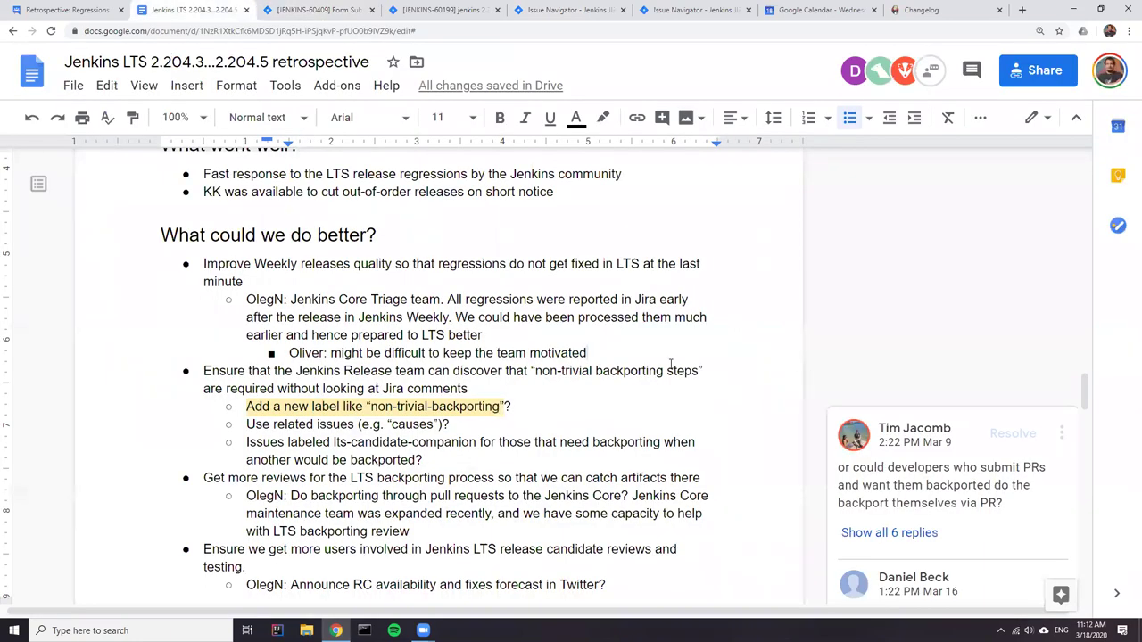
- Add the note 'How to highlight important issues for fixes?' with an empty deeper bullet beneath
key("Return")
type("Oleg")
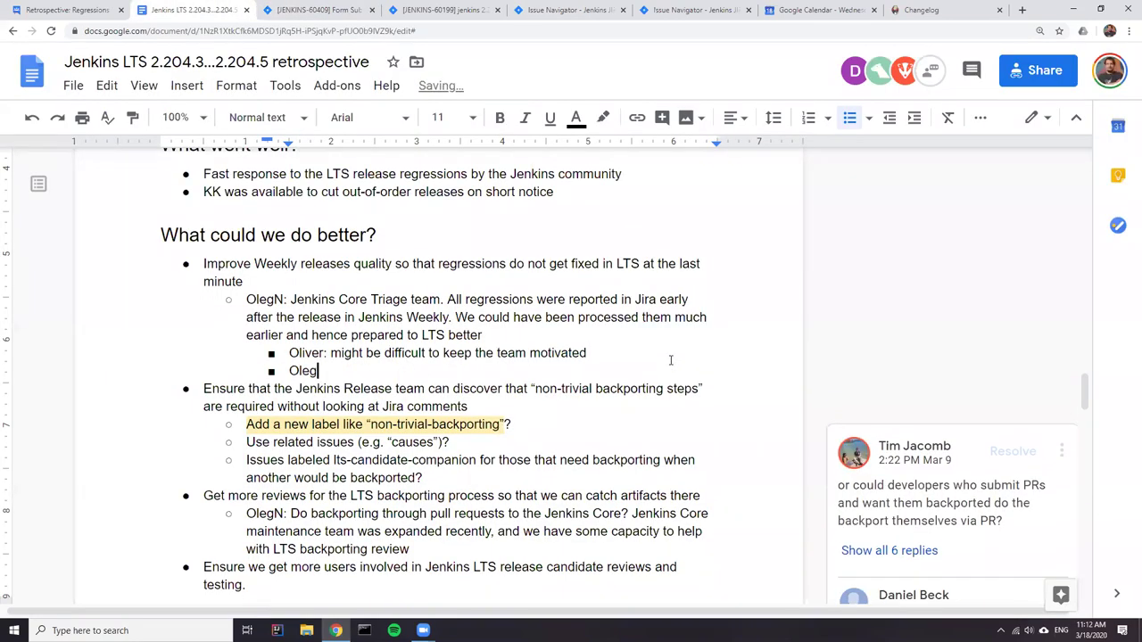
type(": How to di")
type("sc")
key("BackSpace")
key("BackSpace")
key("BackSpace")
key("BackSpace")
type("highlight ")
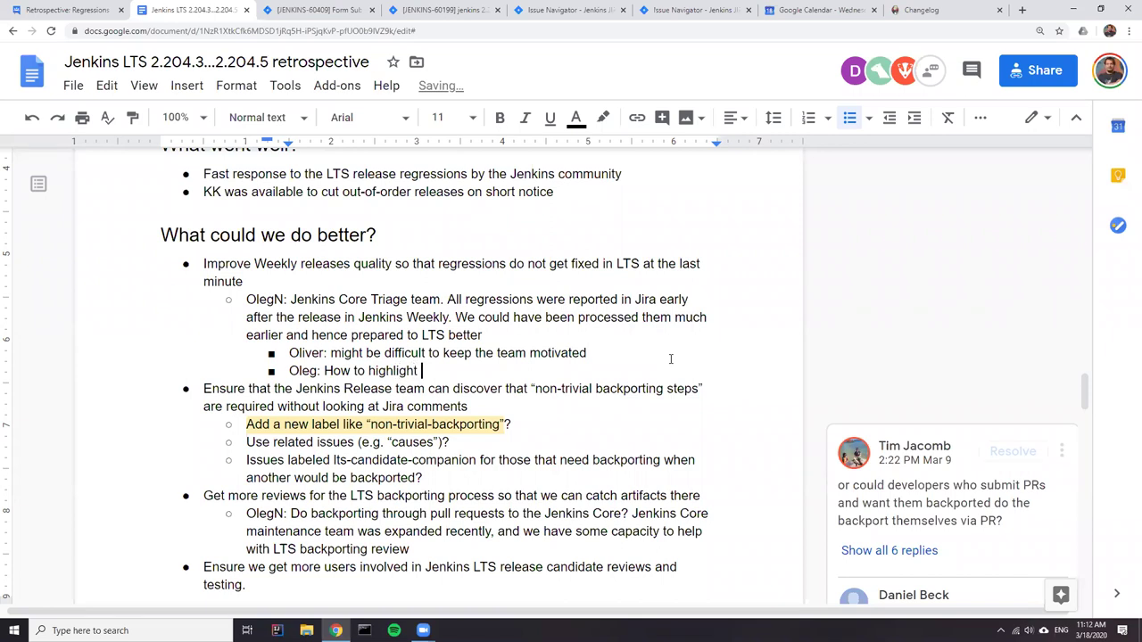
type("important issues for fixes?")
key("Return")
key("Tab")
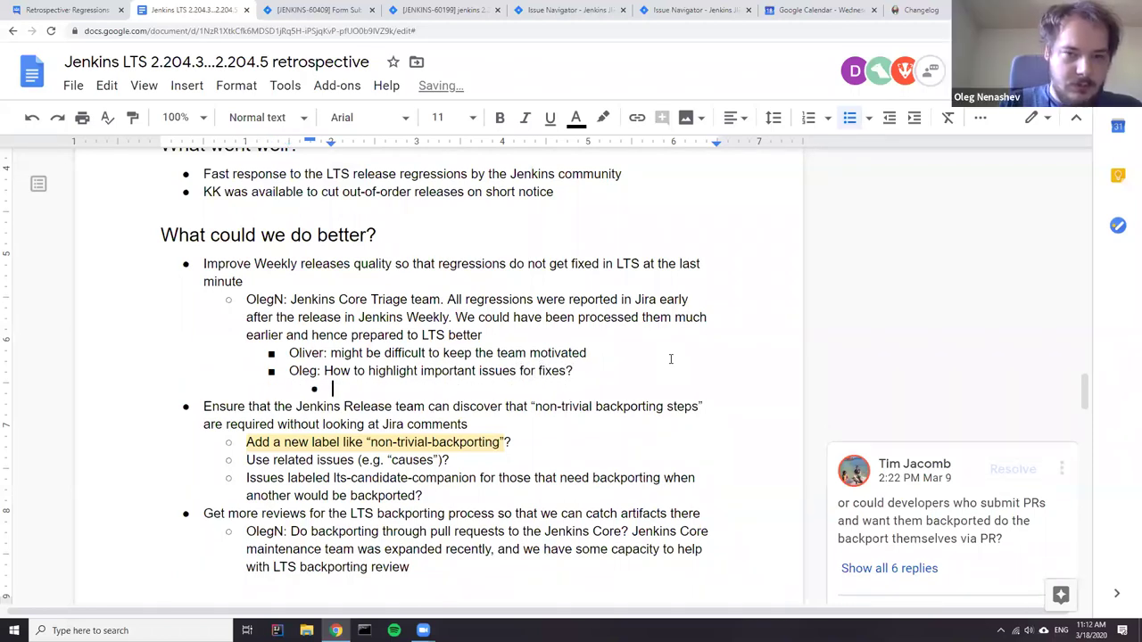
left_click(444, 10)
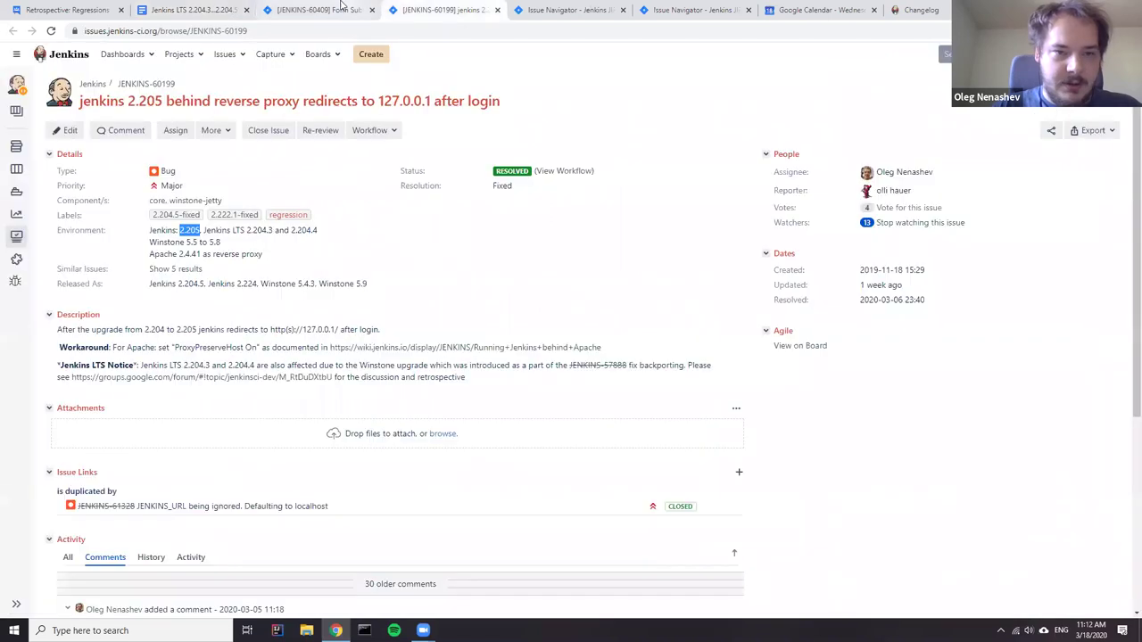
left_click(341, 9)
left_click(566, 10)
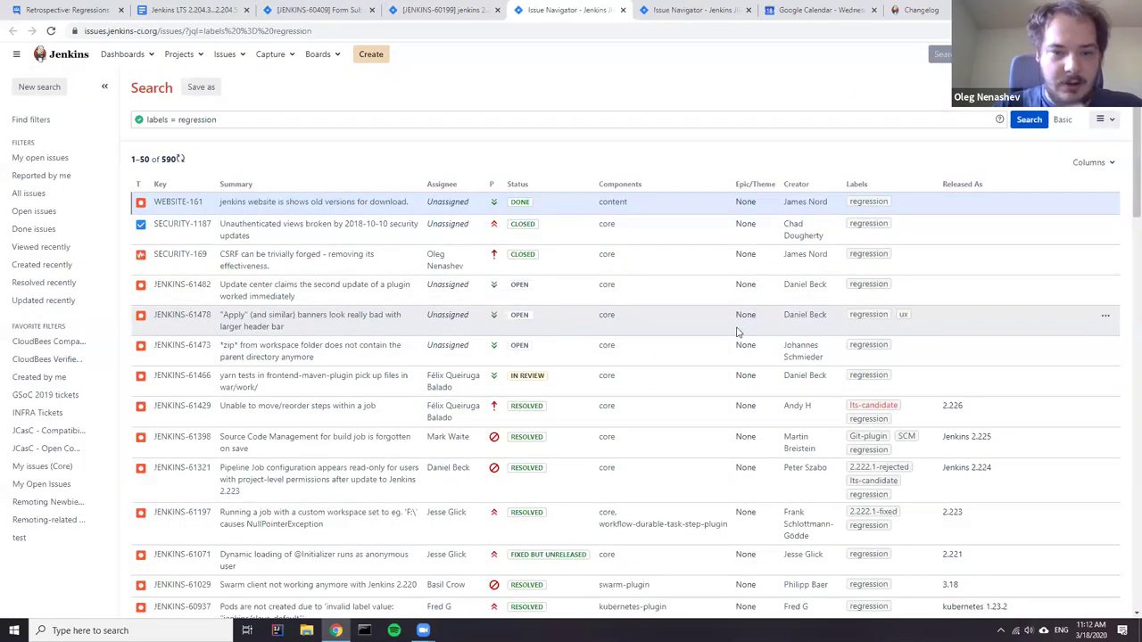
scroll(453, 379, "down", 3)
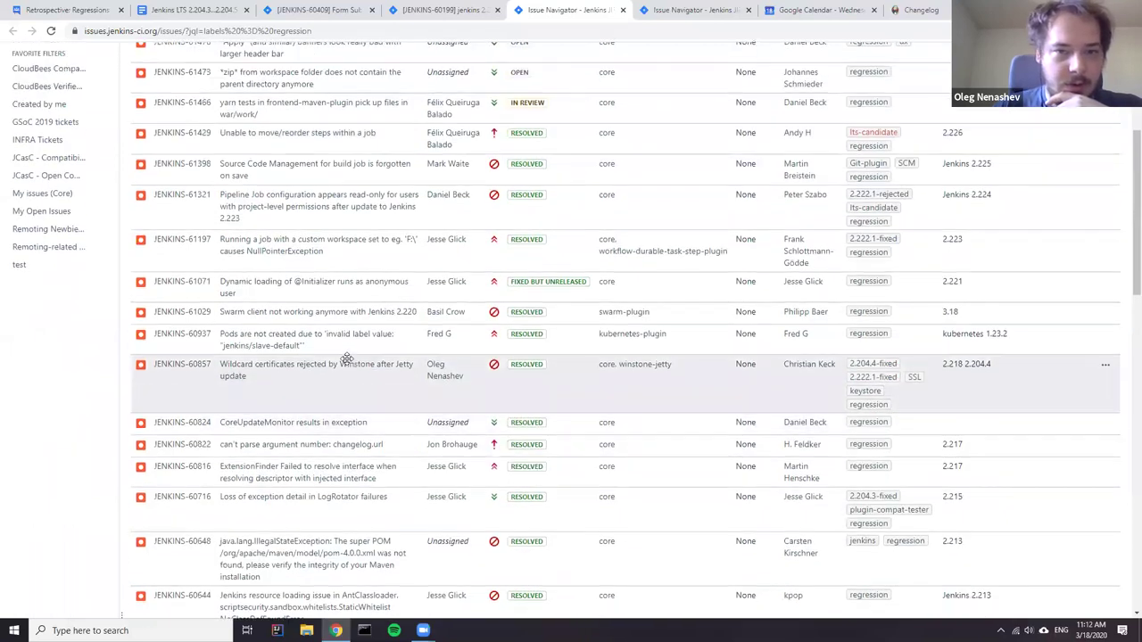
scroll(347, 359, "up", 3)
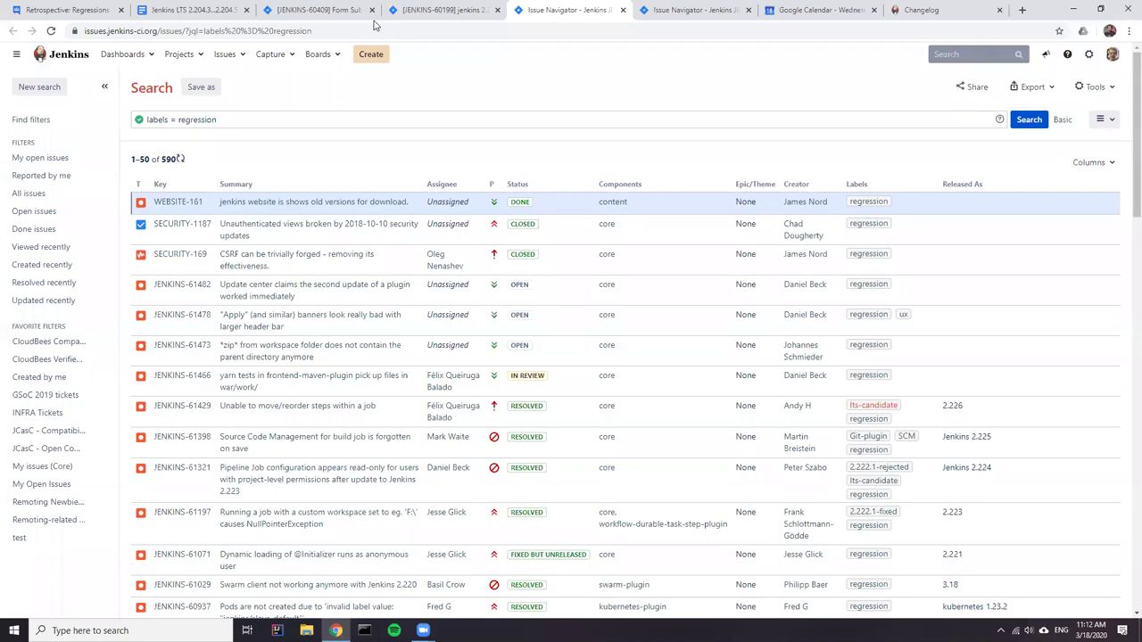
key("ctrl+2")
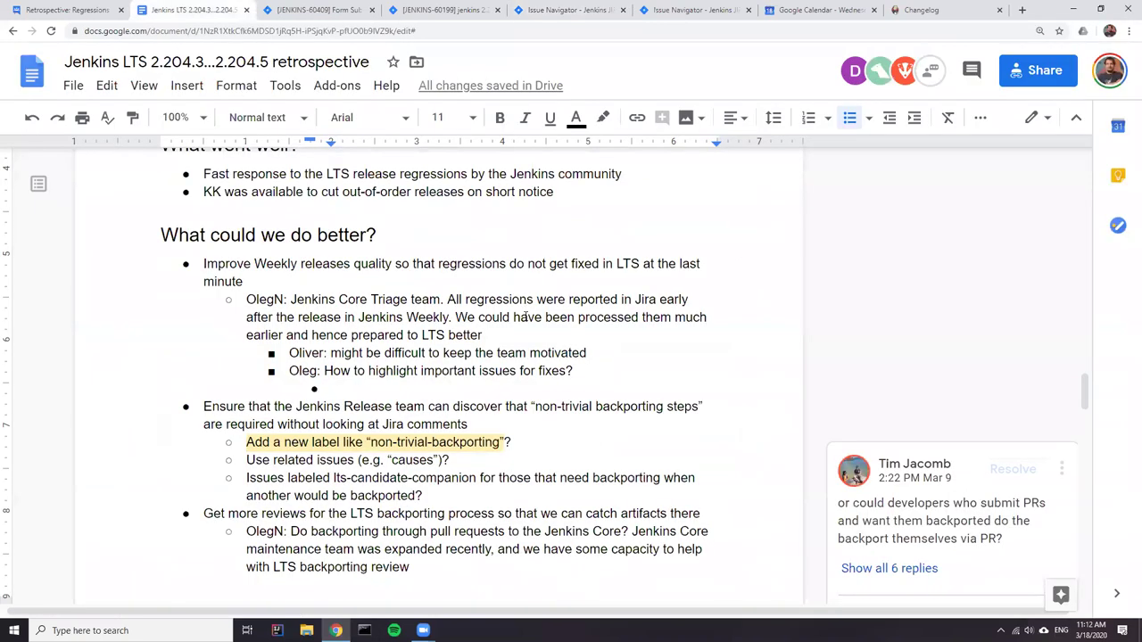
- Reply 'No need in additional machinery, "regression" + priority + regular monitoring would be enough'
type("DB: No need ")
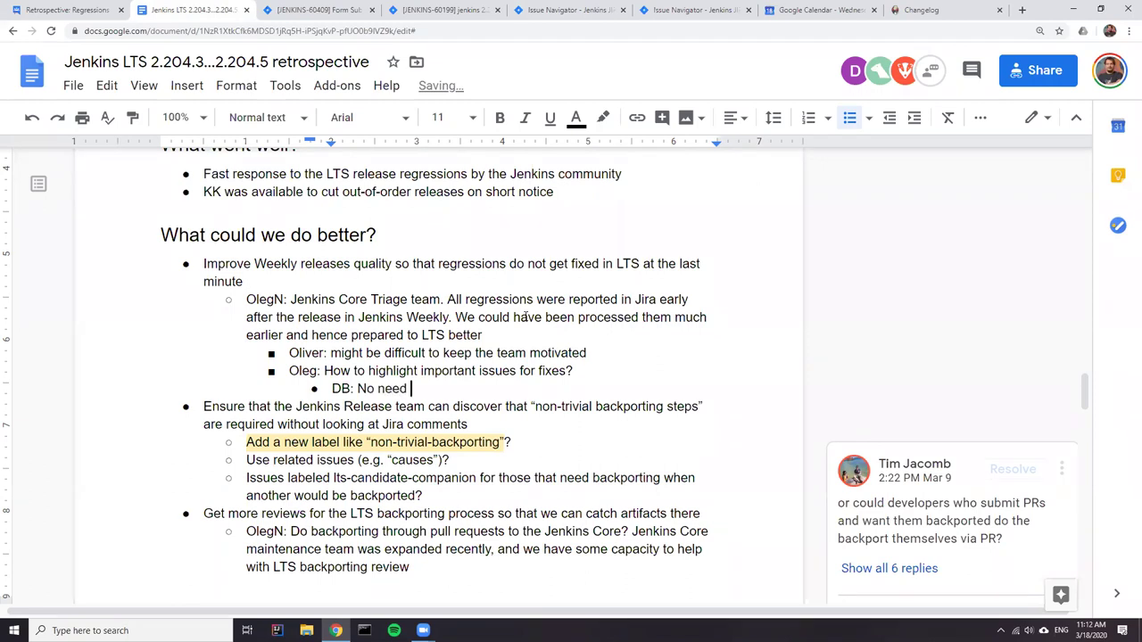
type("in additional ma")
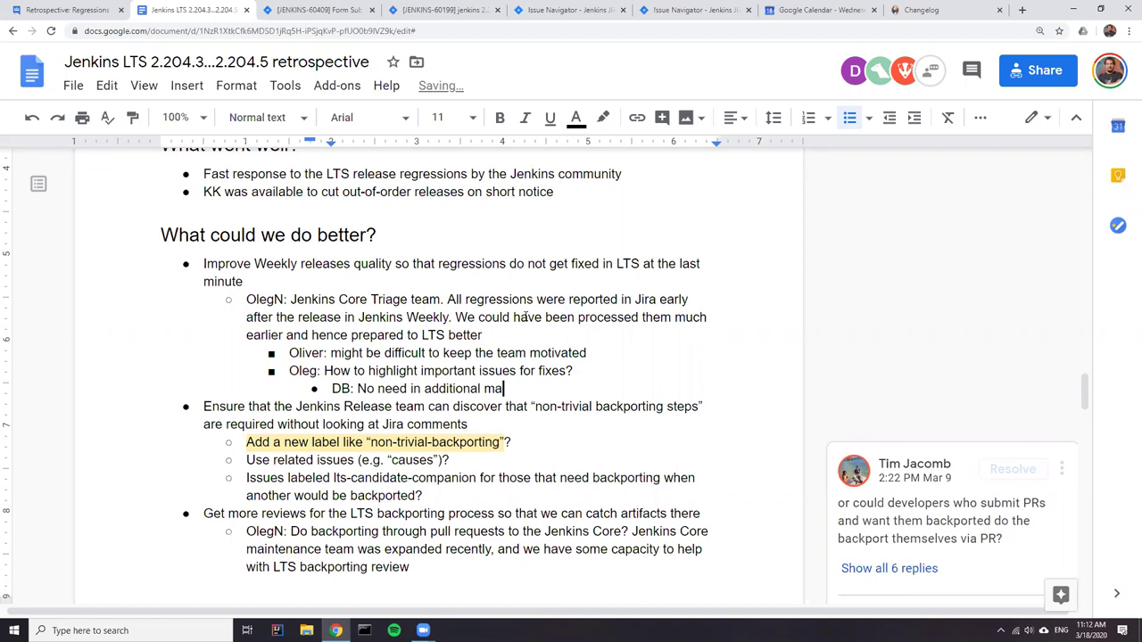
type("chine")
type("ry")
type(", \"\"")
type("regression")
type("\" would ")
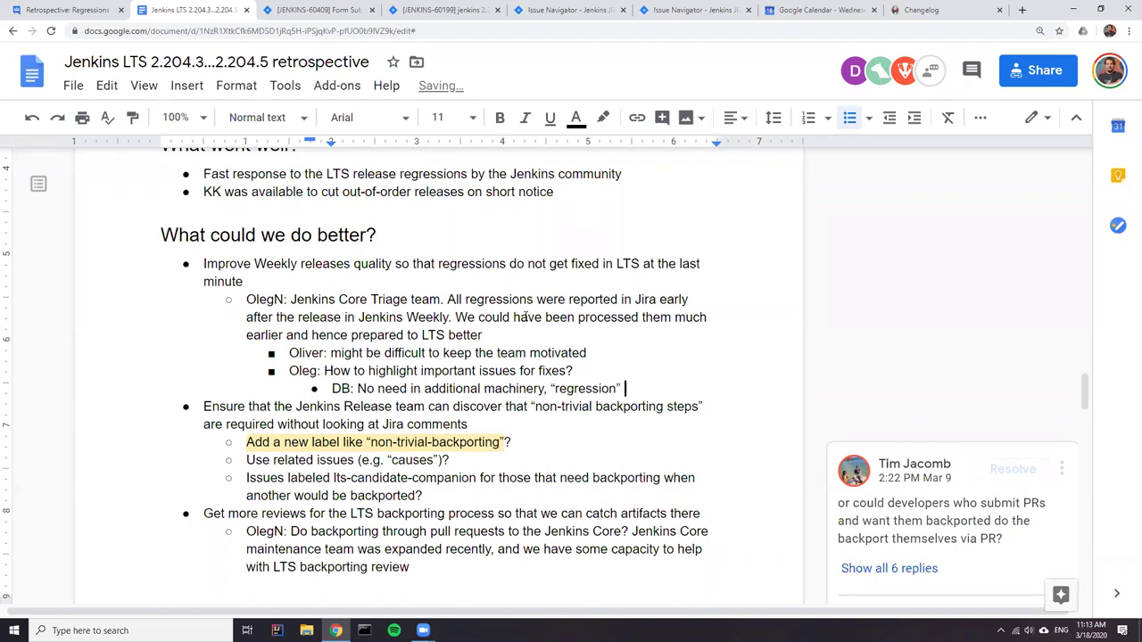
type("be enough")
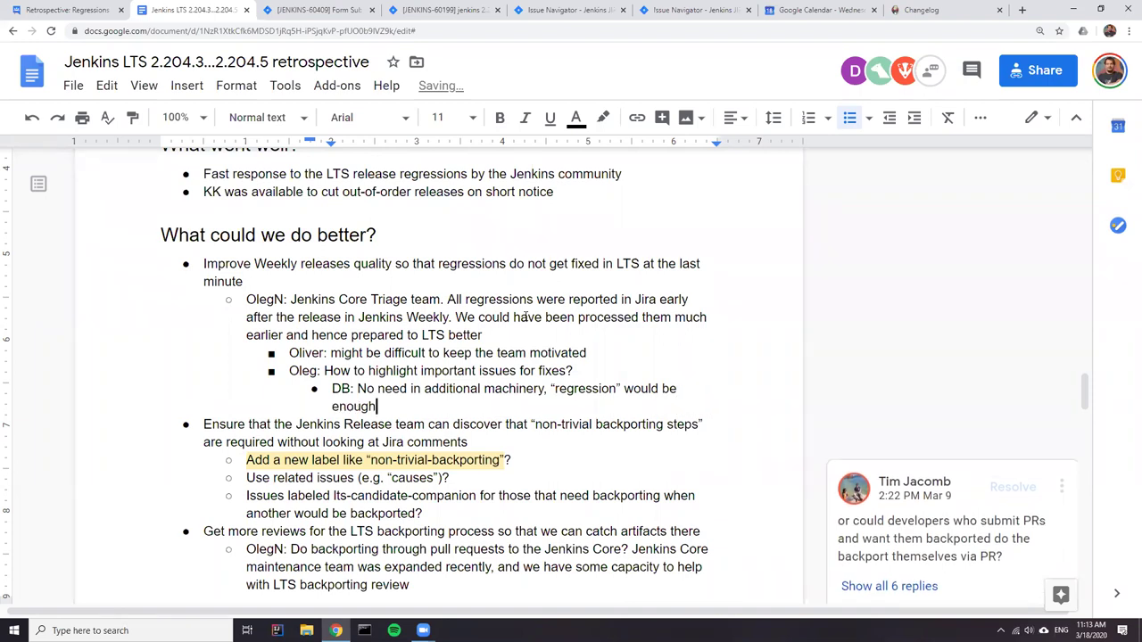
key("Left")
key("Left")
key("Left")
key("Left")
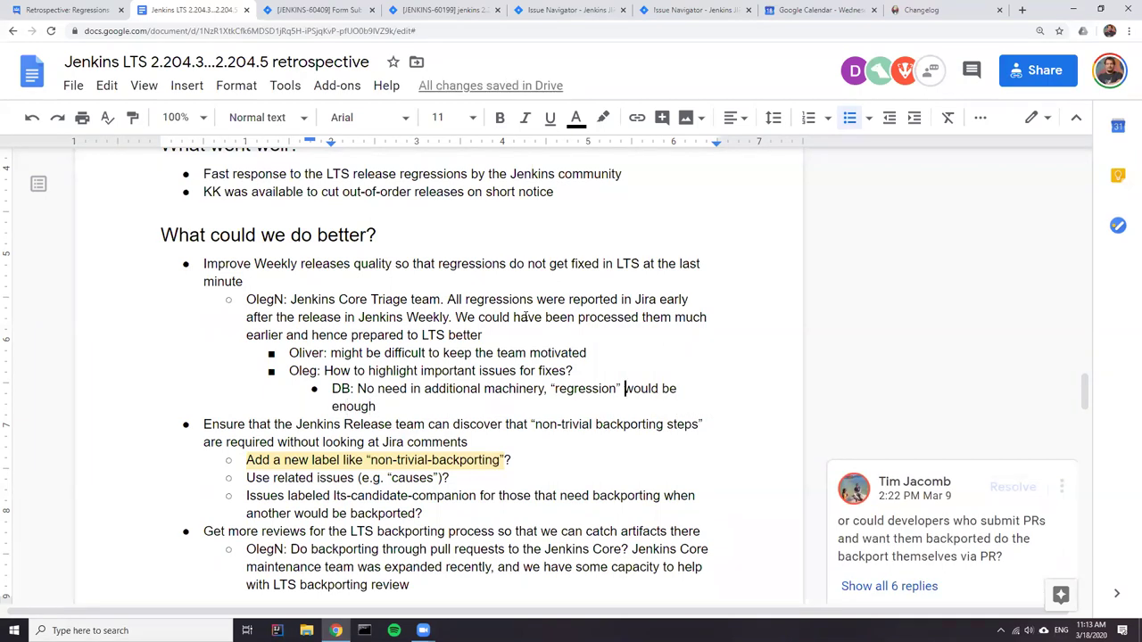
type("+")
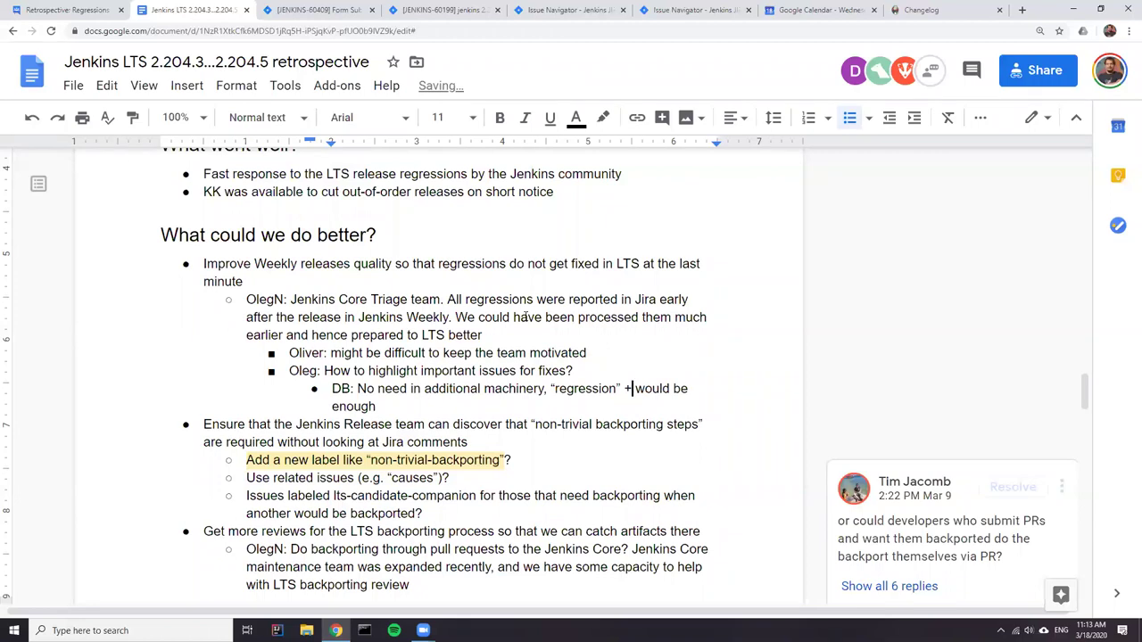
type(" priority + re")
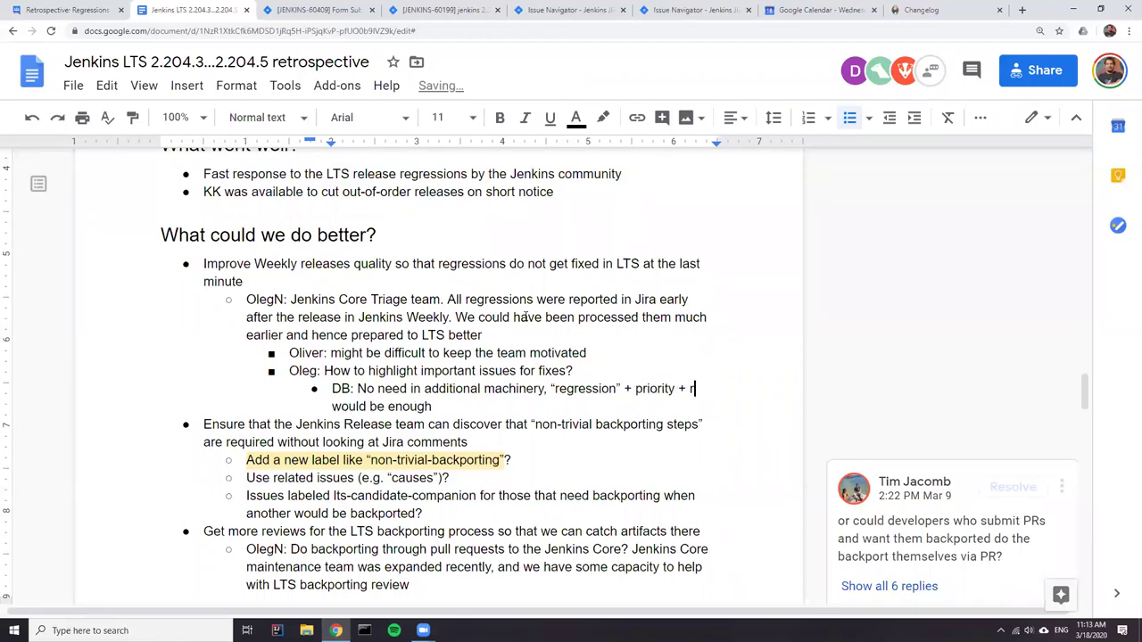
type("gular moni")
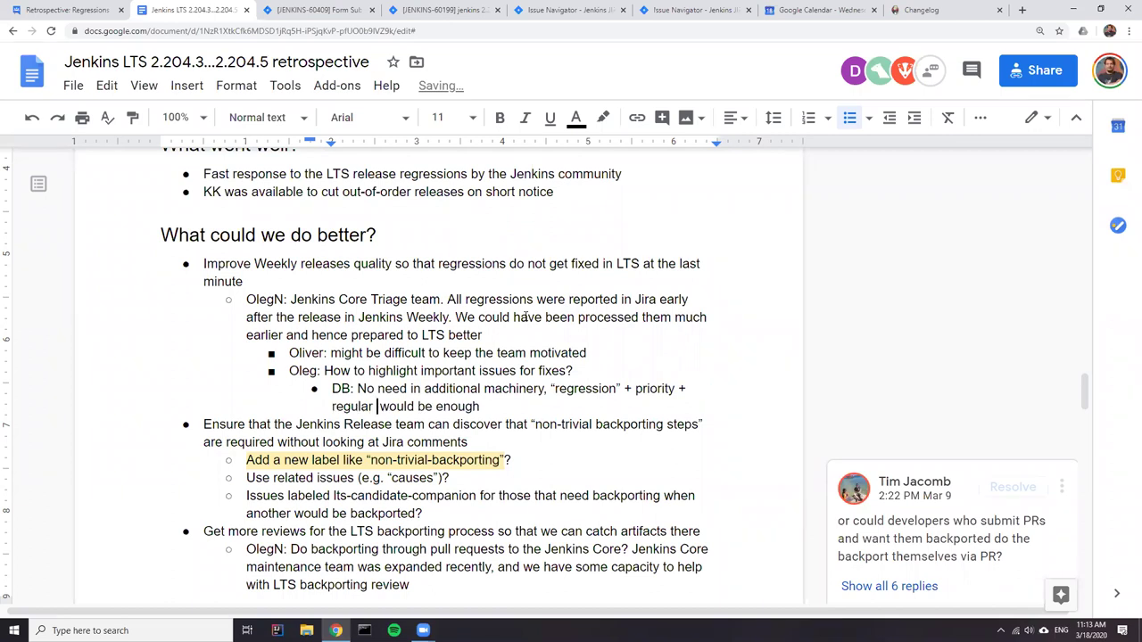
type("toring")
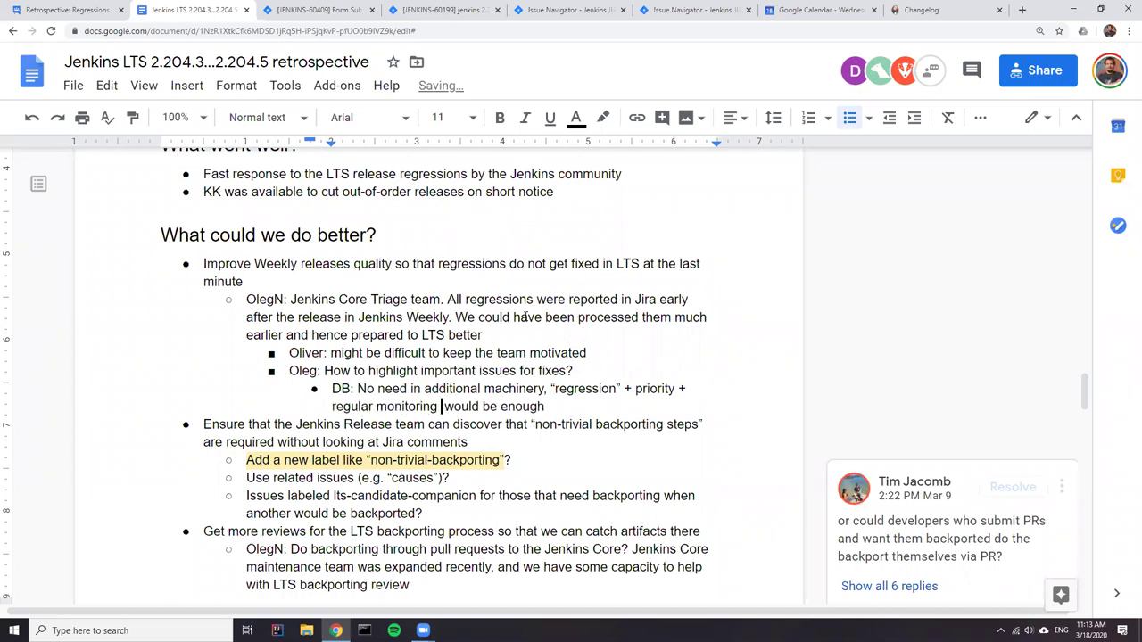
left_click(442, 425)
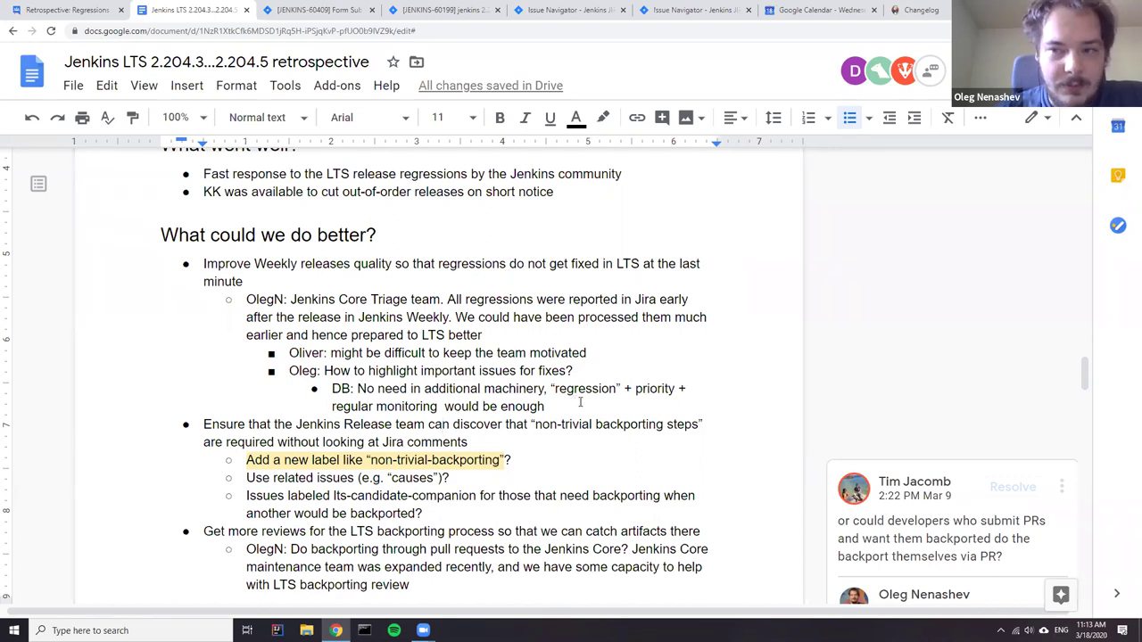
left_click(597, 398)
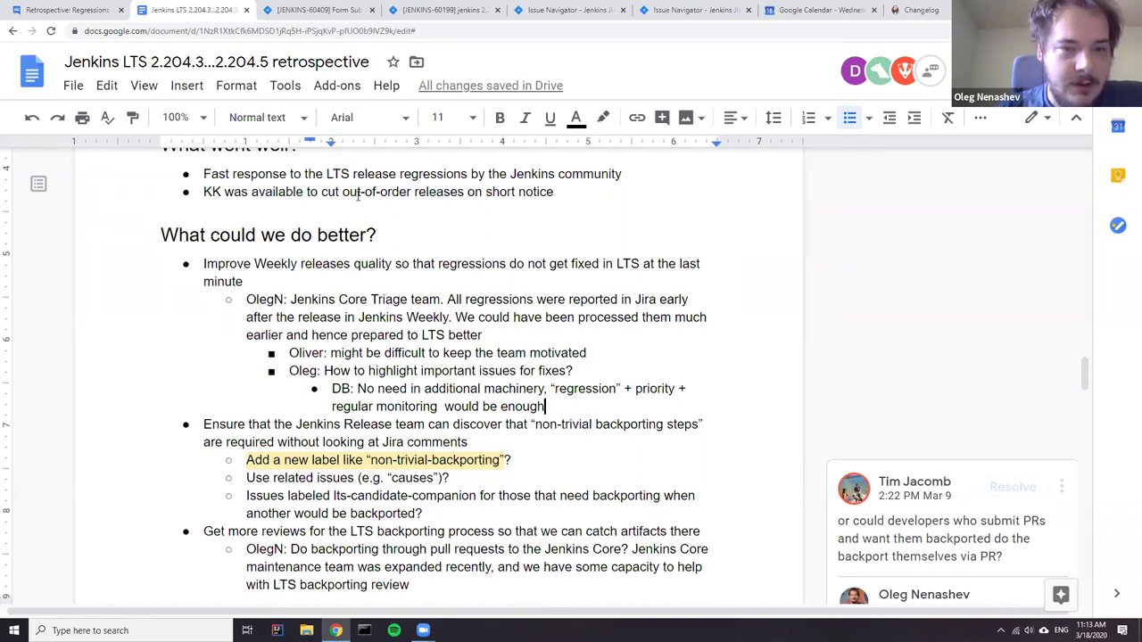
left_click(321, 10)
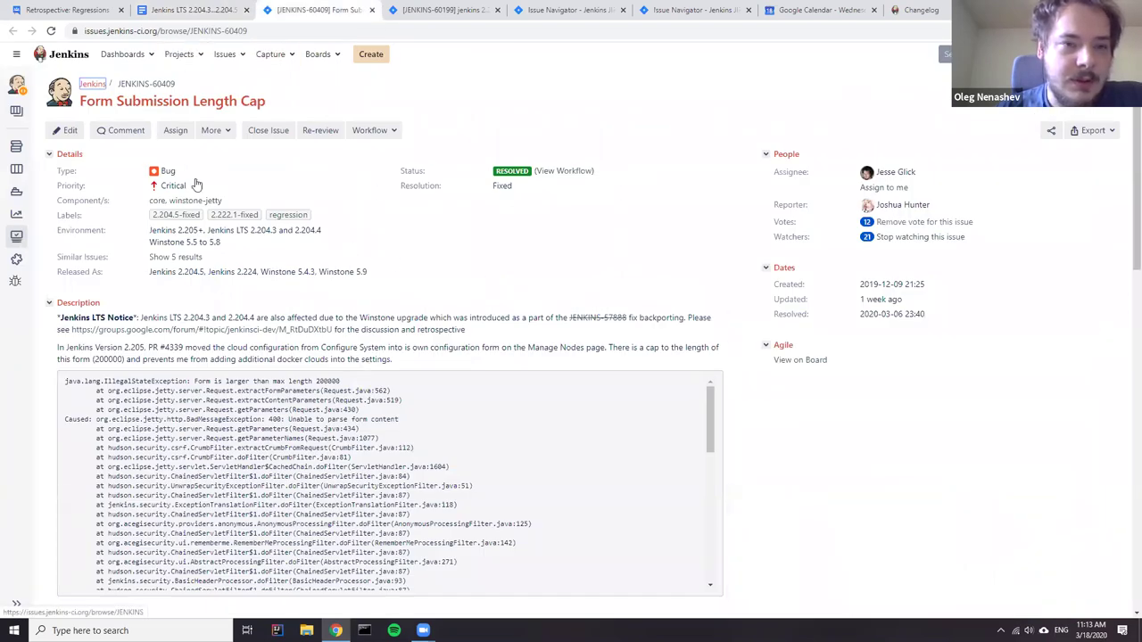
left_click(411, 13)
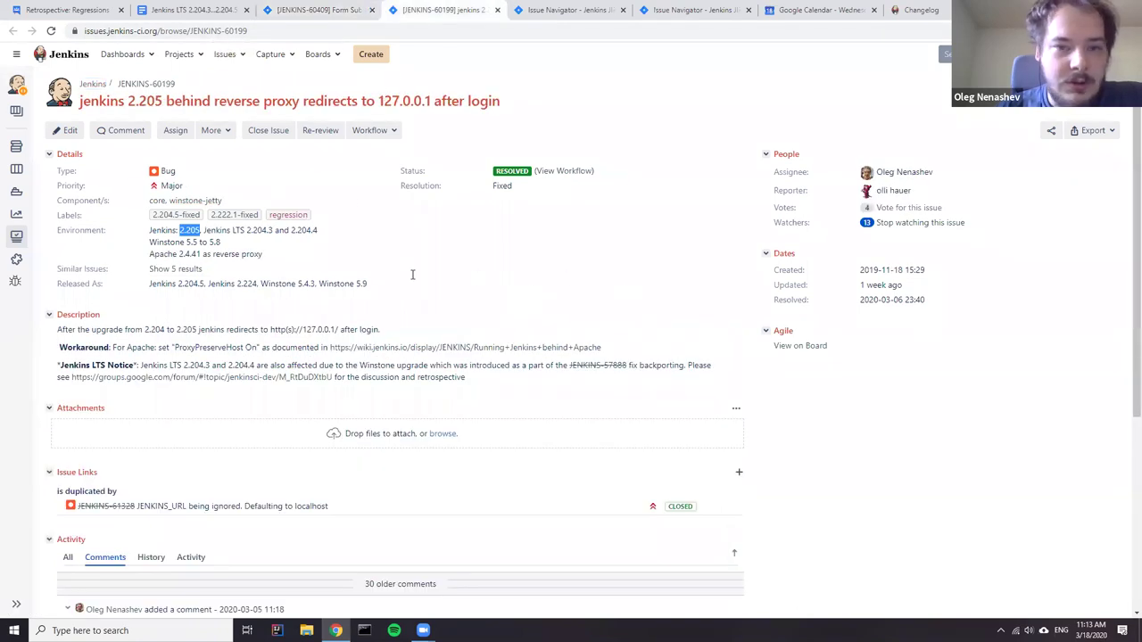
scroll(412, 274, "down", 4)
scroll(316, 310, "up", 4)
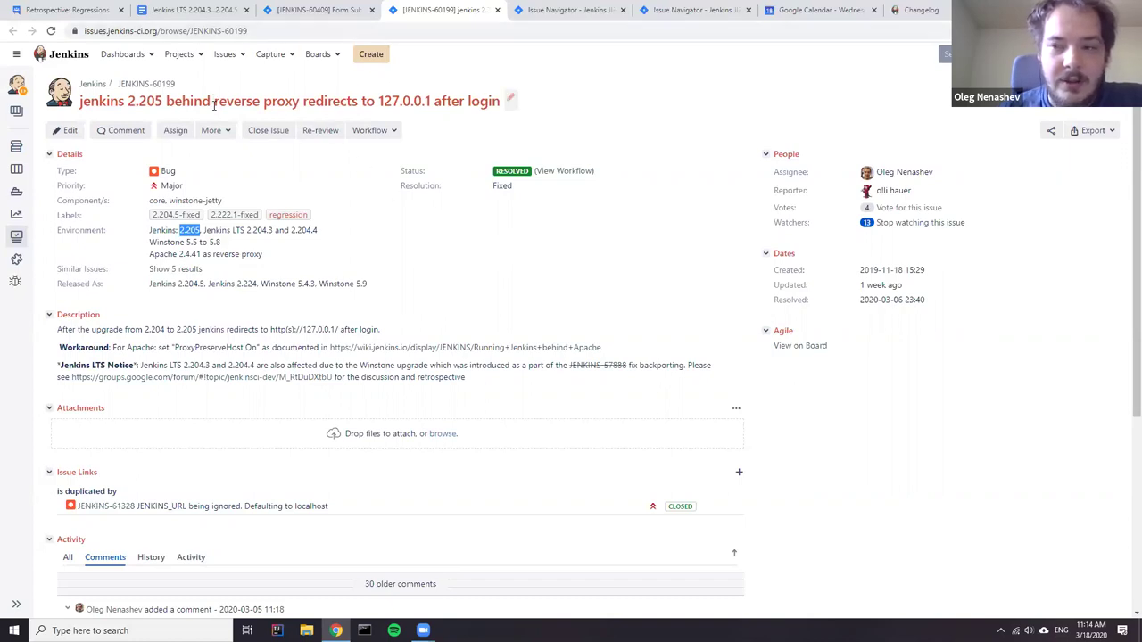
left_click(306, 10)
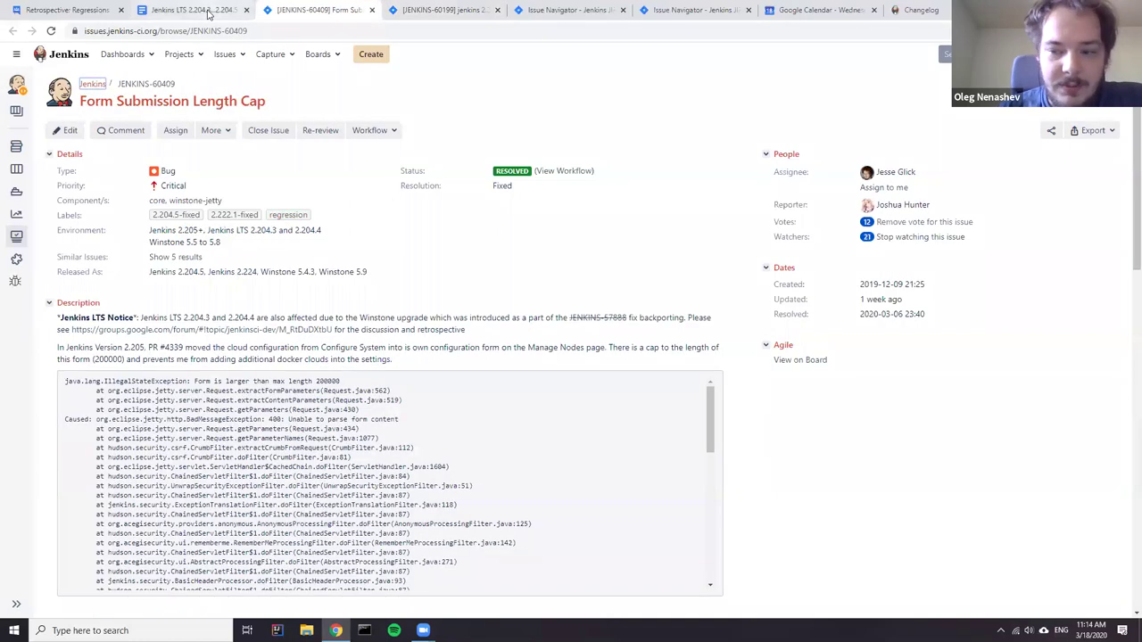
left_click(208, 13)
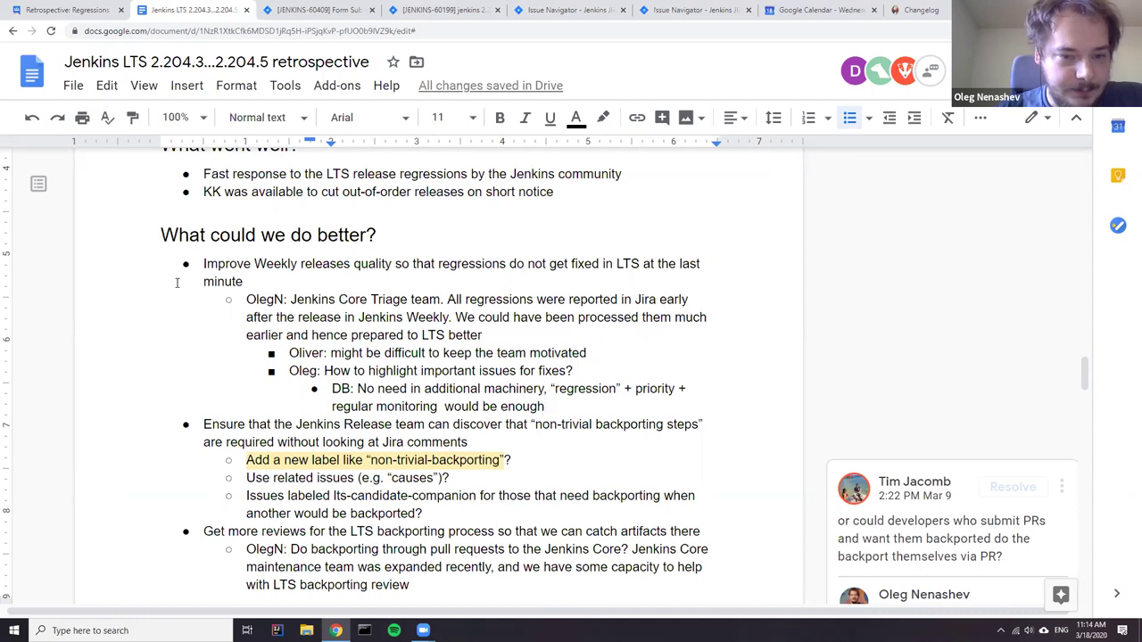
- Review the Weekly releases quality bullet and its note, then clear the selection
scroll(373, 299, "down", 2)
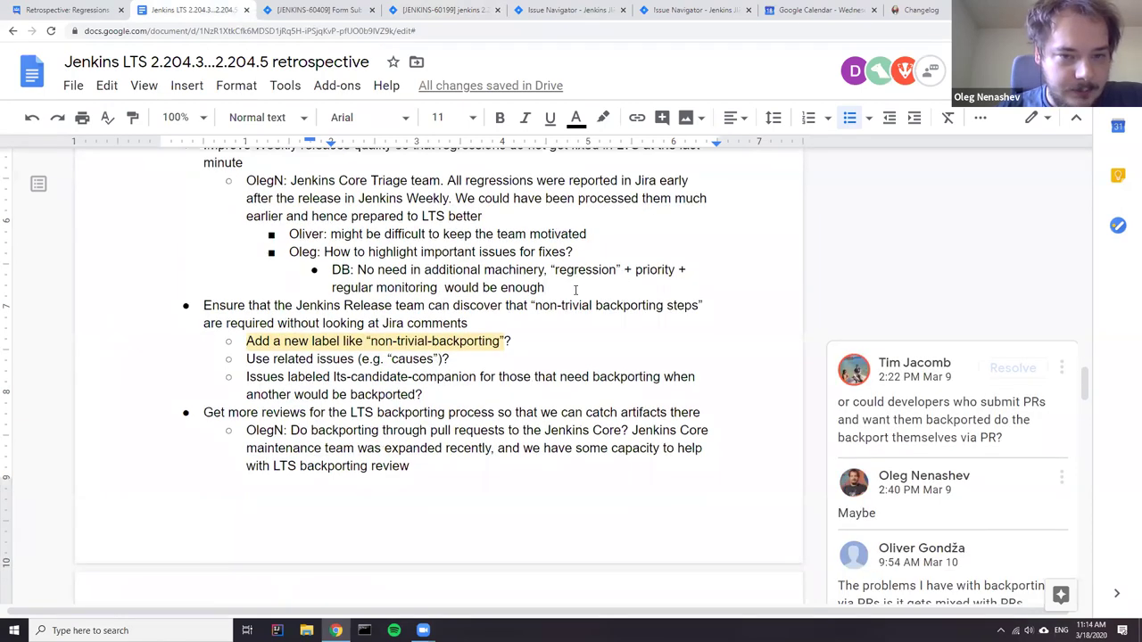
left_click_drag(576, 290, 155, 194)
scroll(190, 314, "up", 3)
left_click_drag(200, 323, 357, 377)
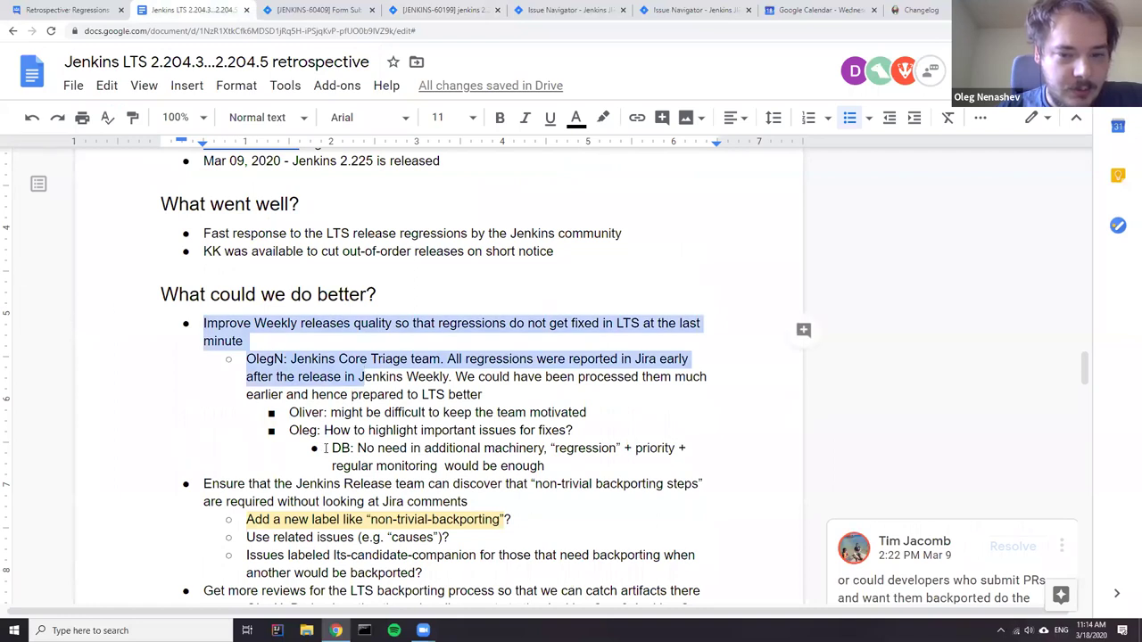
scroll(404, 341, "down", 3)
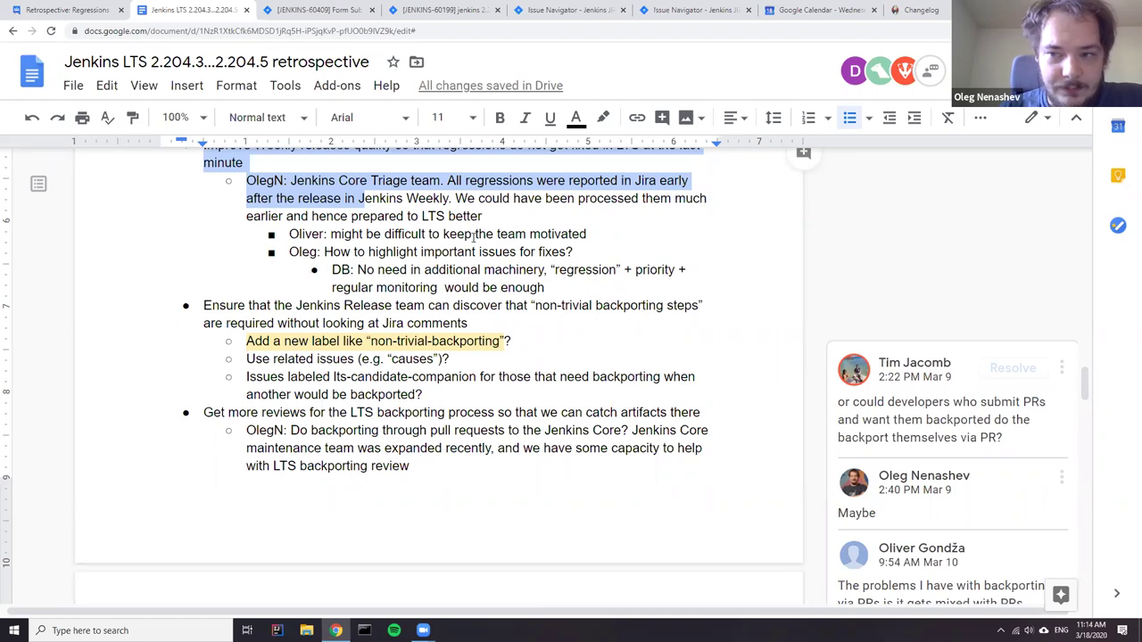
left_click(428, 234)
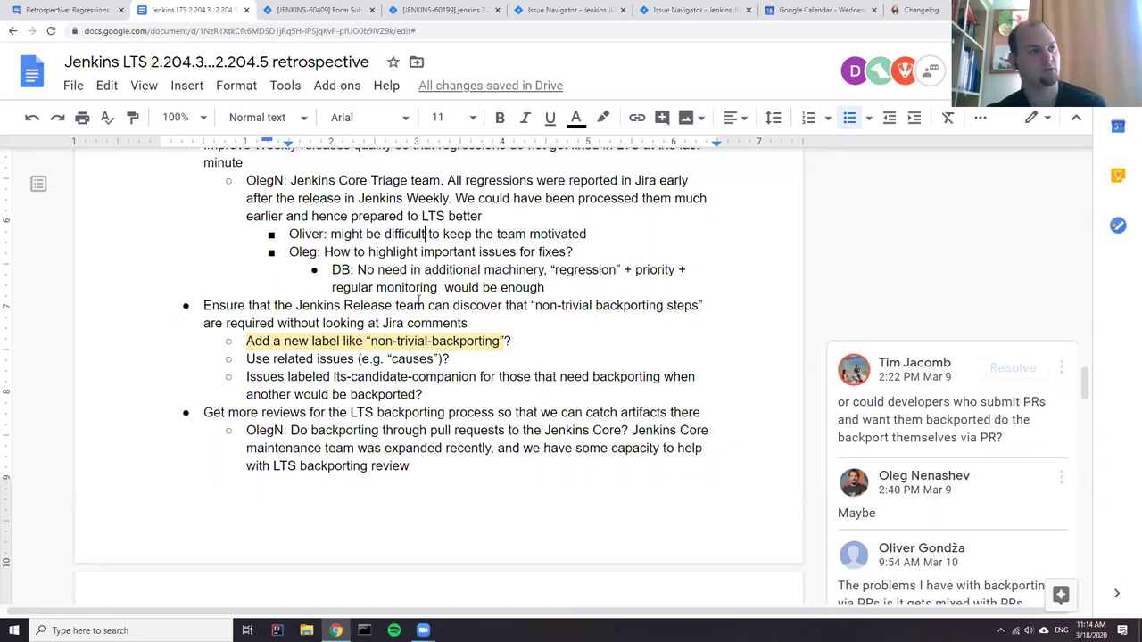
scroll(419, 303, "up", 1)
- Add an outdented bullet for a team member to publish the dashboard for Core maintainers
left_click(602, 348)
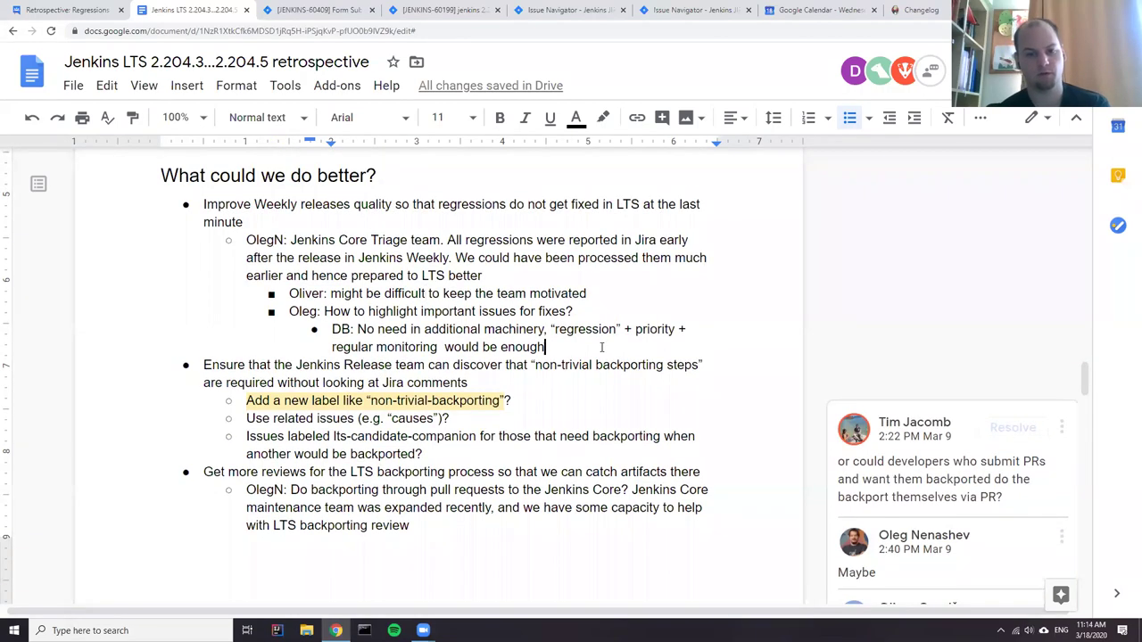
key("Return")
key("shift+Tab")
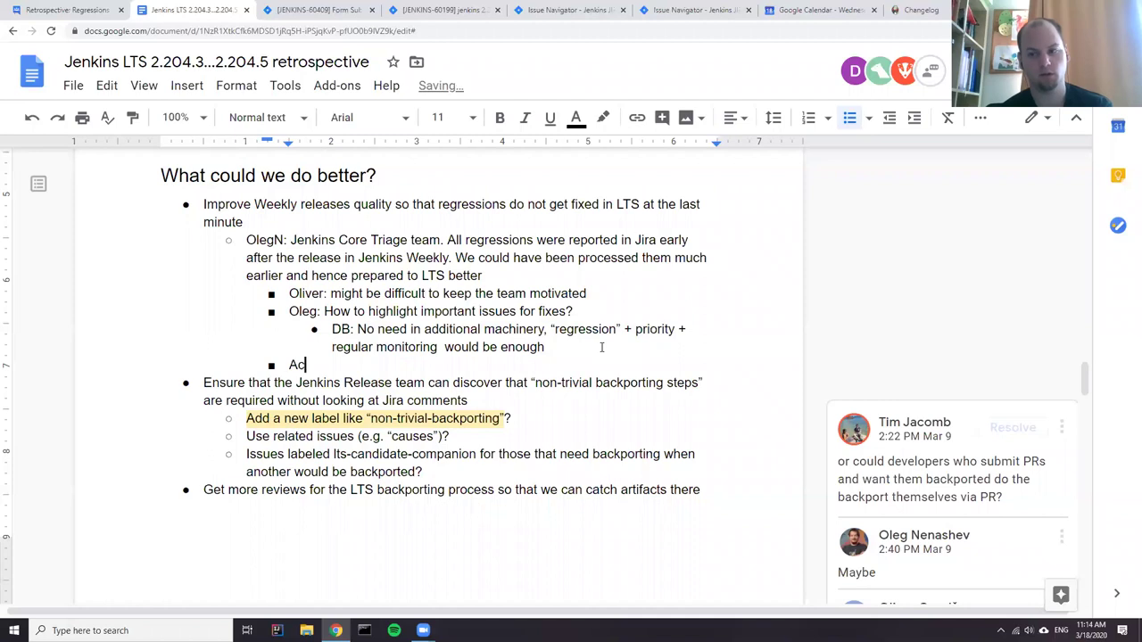
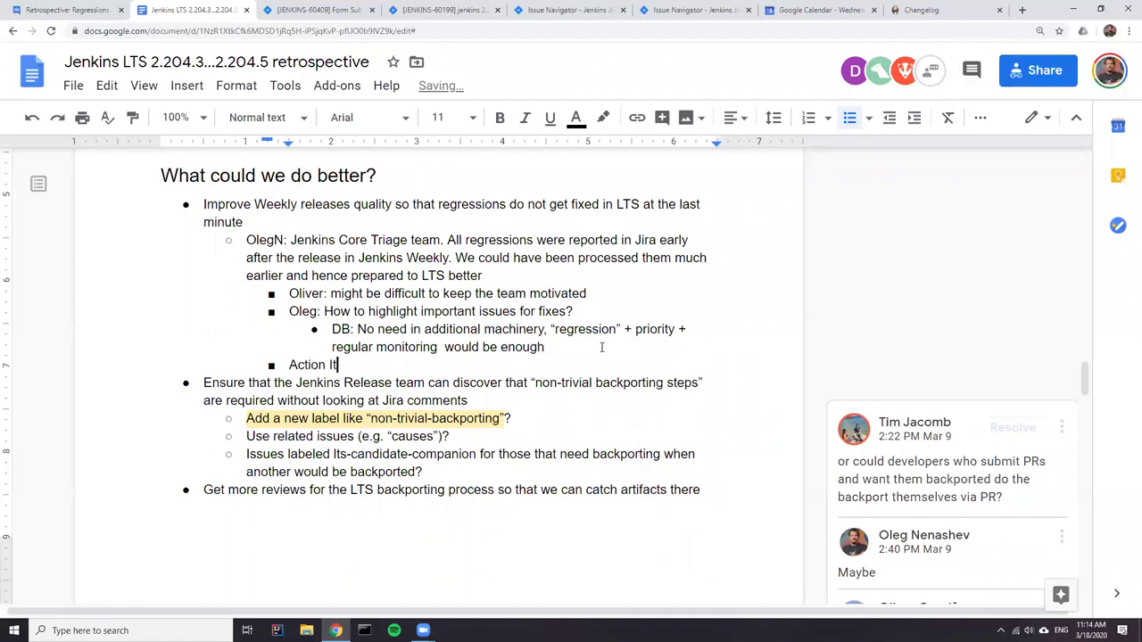
key("BackSpace")
key("BackSpace")
key("BackSpace")
key("BackSpace")
key("BackSpace")
key("BackSpace")
key("BackSpace")
key("BackSpace")
key("BackSpace")
key("BackSpace")
key("BackSpace")
key("BackSpace")
key("BackSpace")
key("BackSpace")
key("BackSpace")
key("BackSpace")
key("BackSpace")
key("BackSpace")
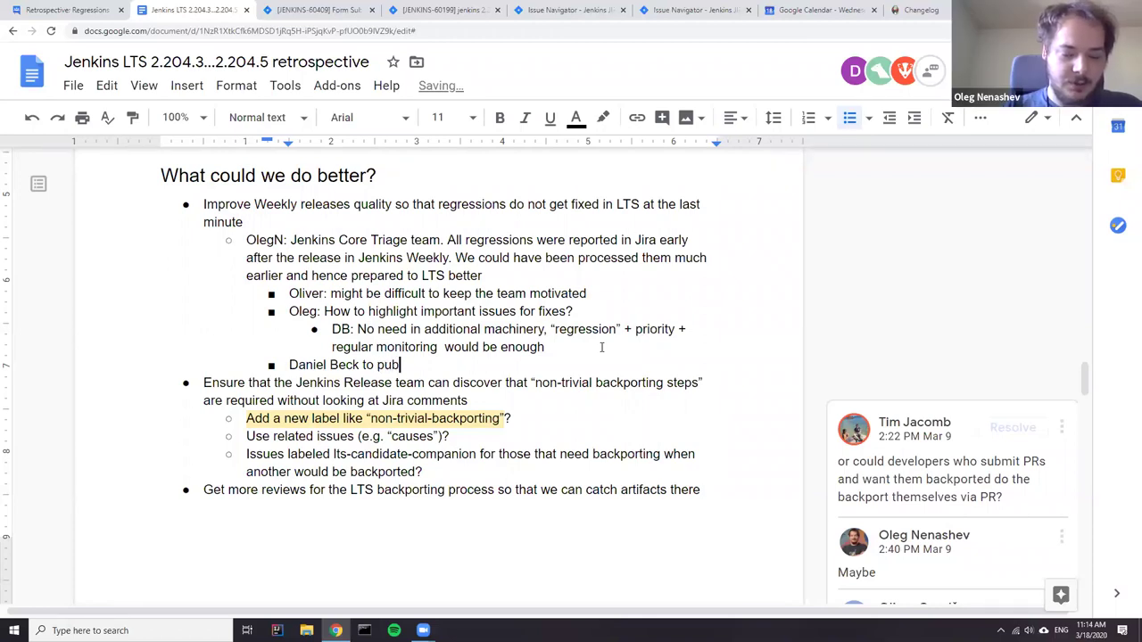
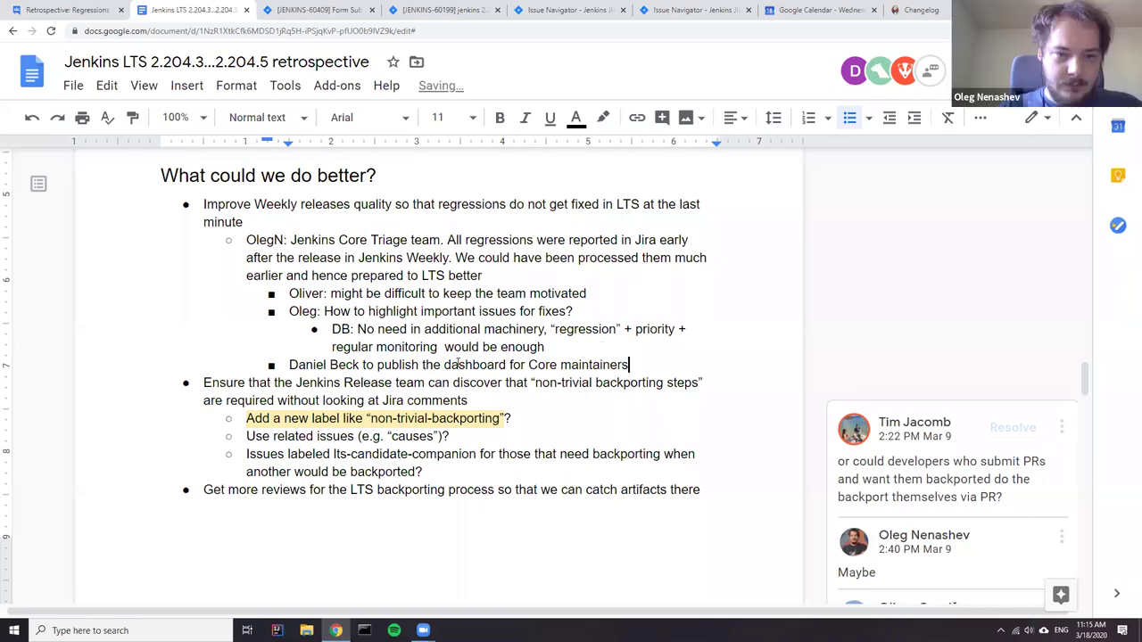
- Insert 'create/' before 'publish', fixing the typo, and select the action-item line
left_click(380, 366)
type("cret")
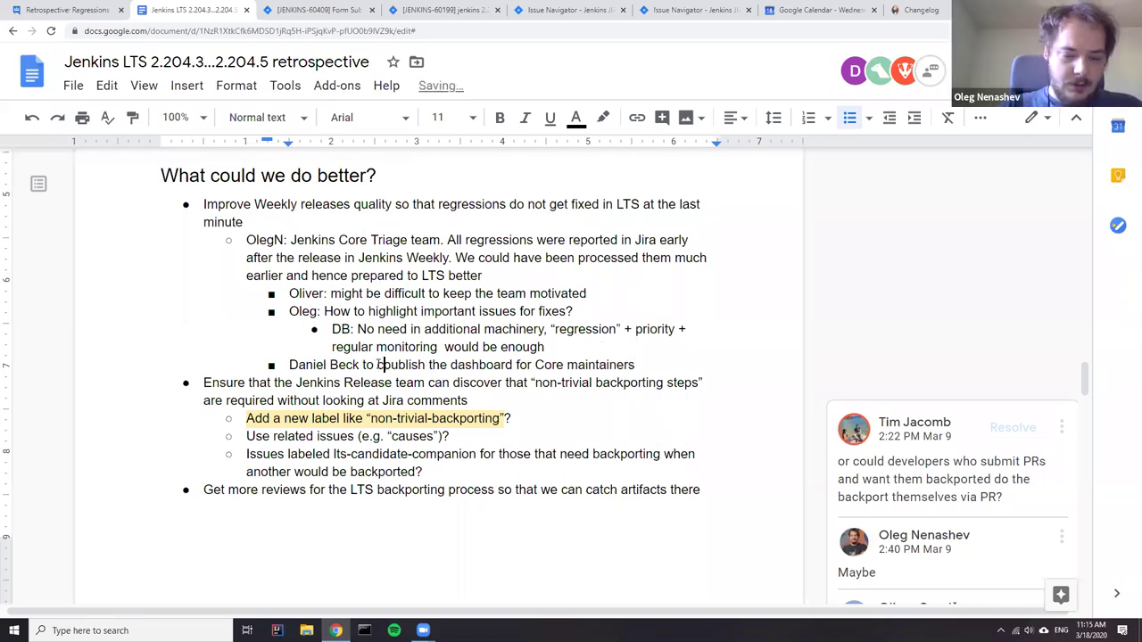
type("e")
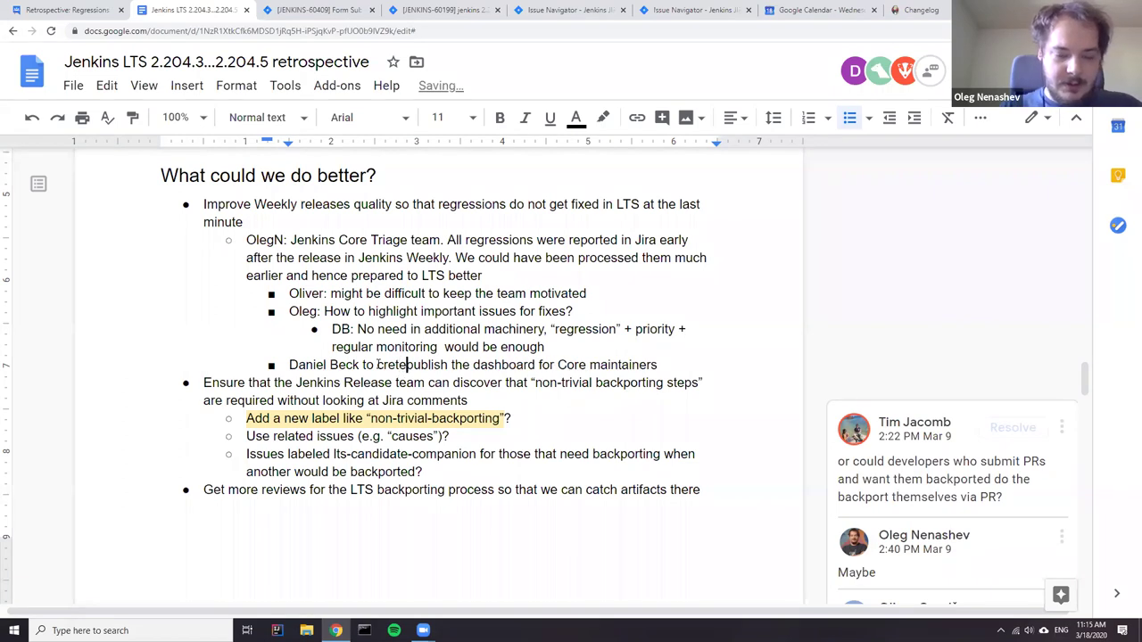
key("BackSpace")
key("BackSpace")
type("ate")
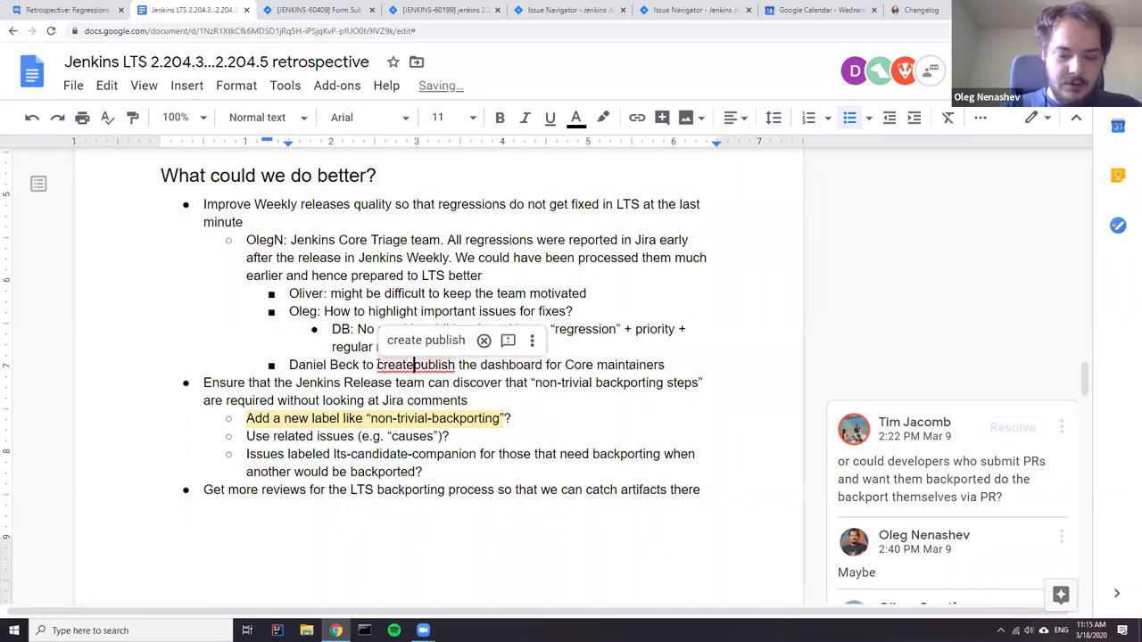
type("/")
double_click(460, 368)
left_click(461, 367)
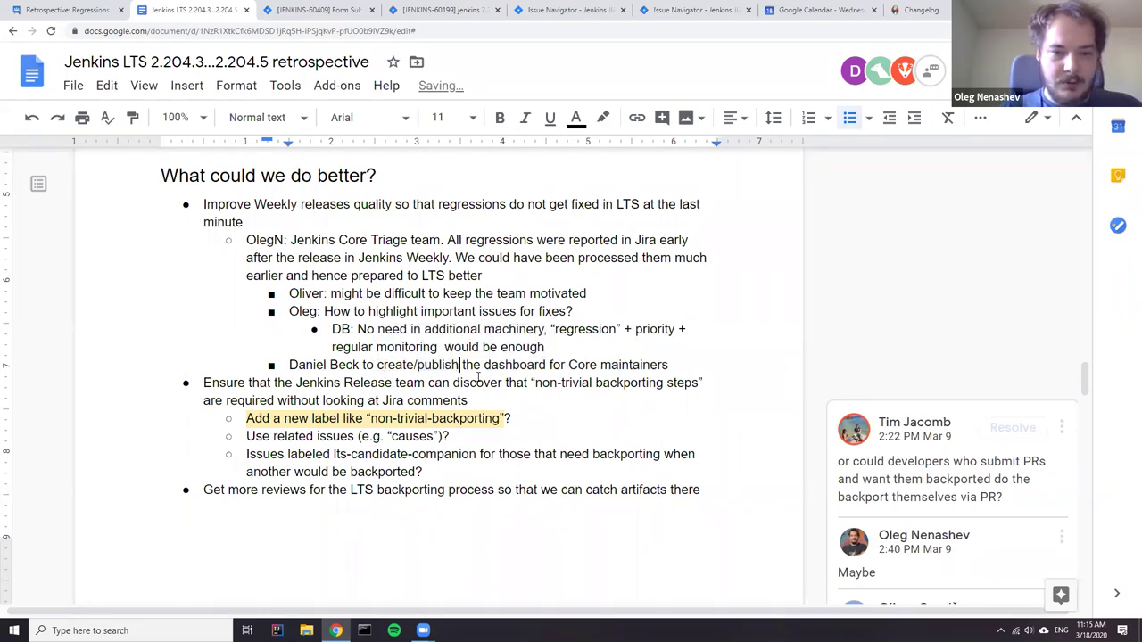
triple_click(474, 366)
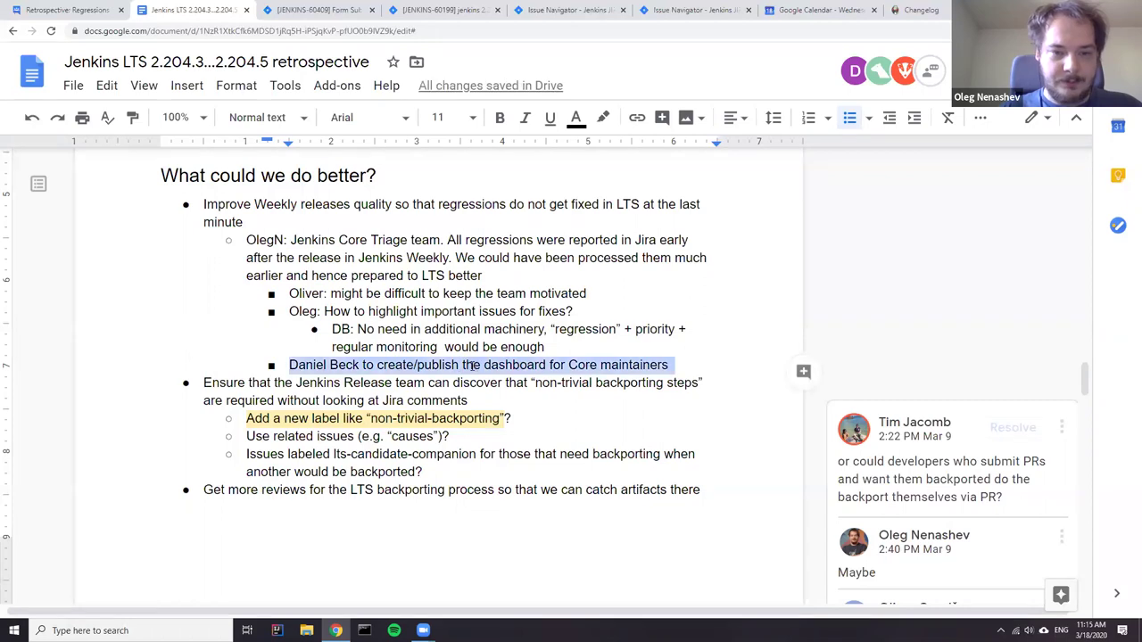
- Comment on the dashboard line, mentioning the responsible colleague, and assign it to them
left_click(803, 371)
type("@Da")
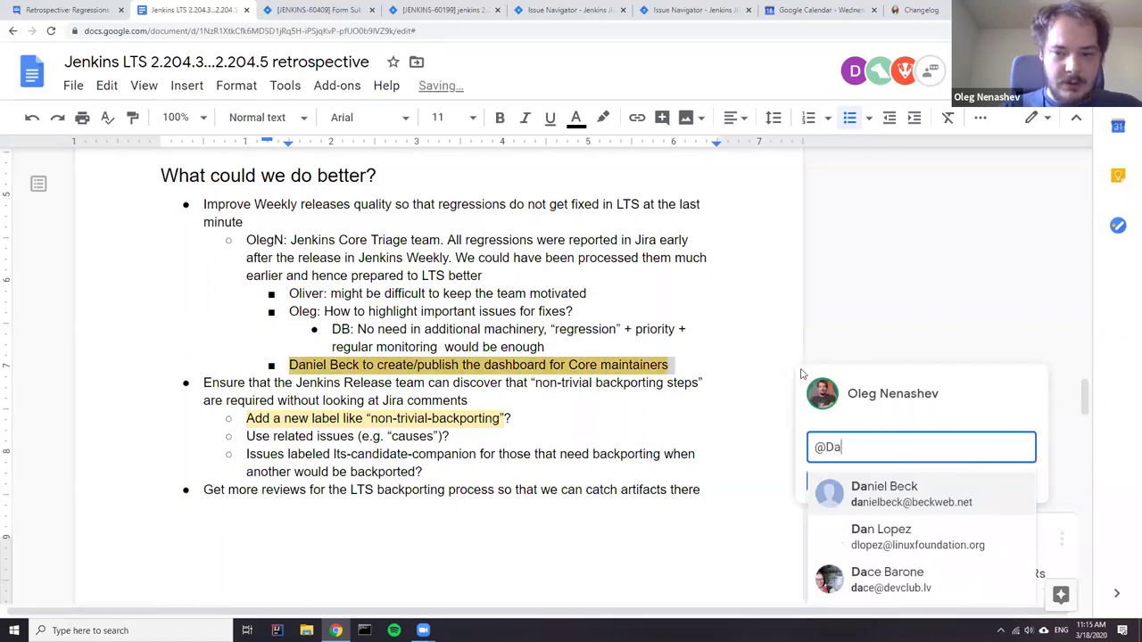
key("Return")
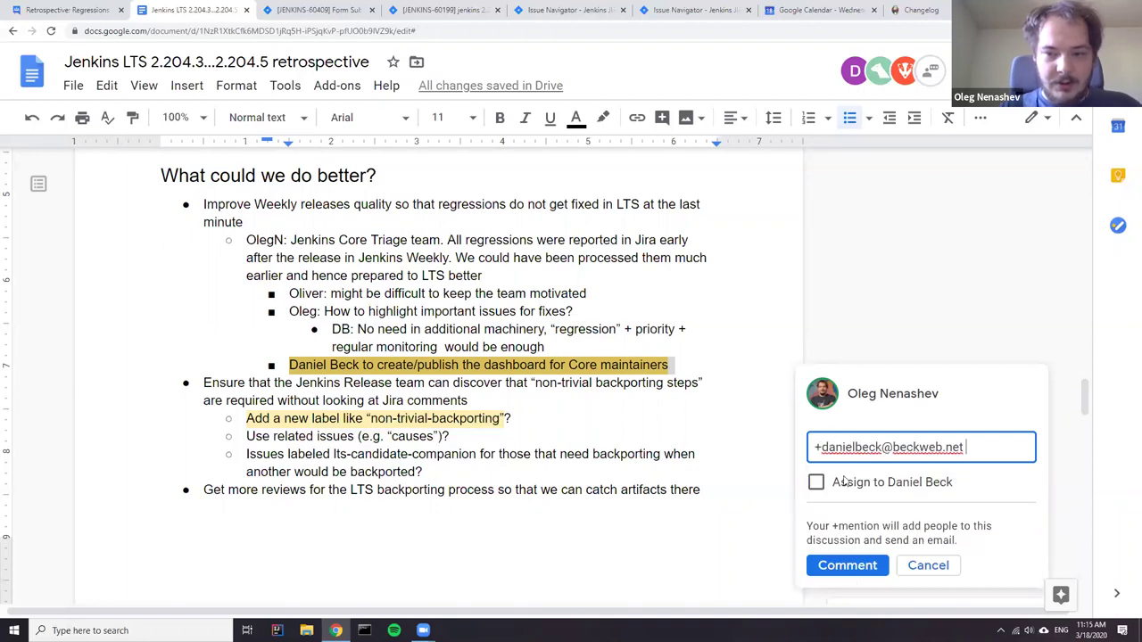
left_click(815, 483)
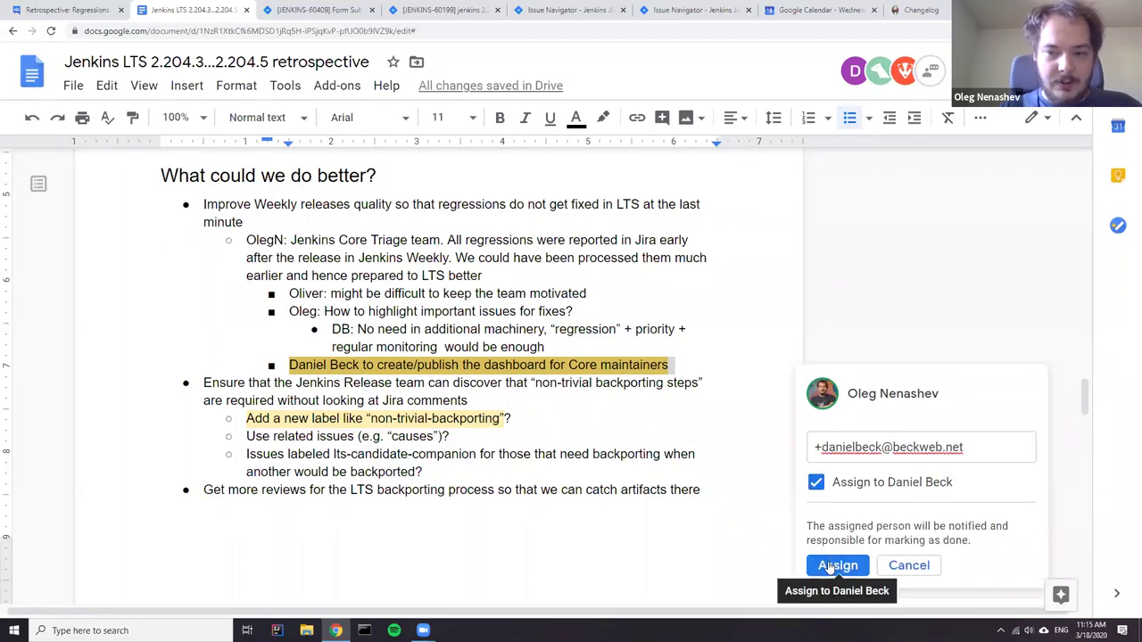
left_click(836, 566)
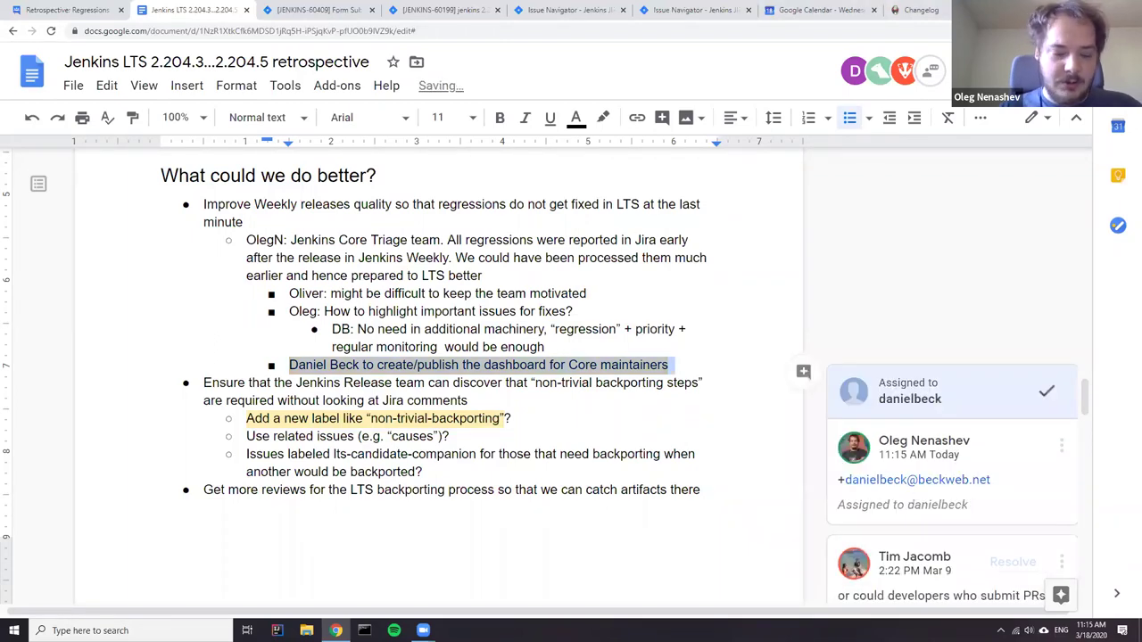
- Open the jenkinsci/jenkins GitHub repository in a new browser tab
key("ctrl+t")
type("jenki")
key("Down")
key("Down")
key("Down")
key("Down")
key("Down")
key("Down")
key("Down")
key("Up")
key("Return")
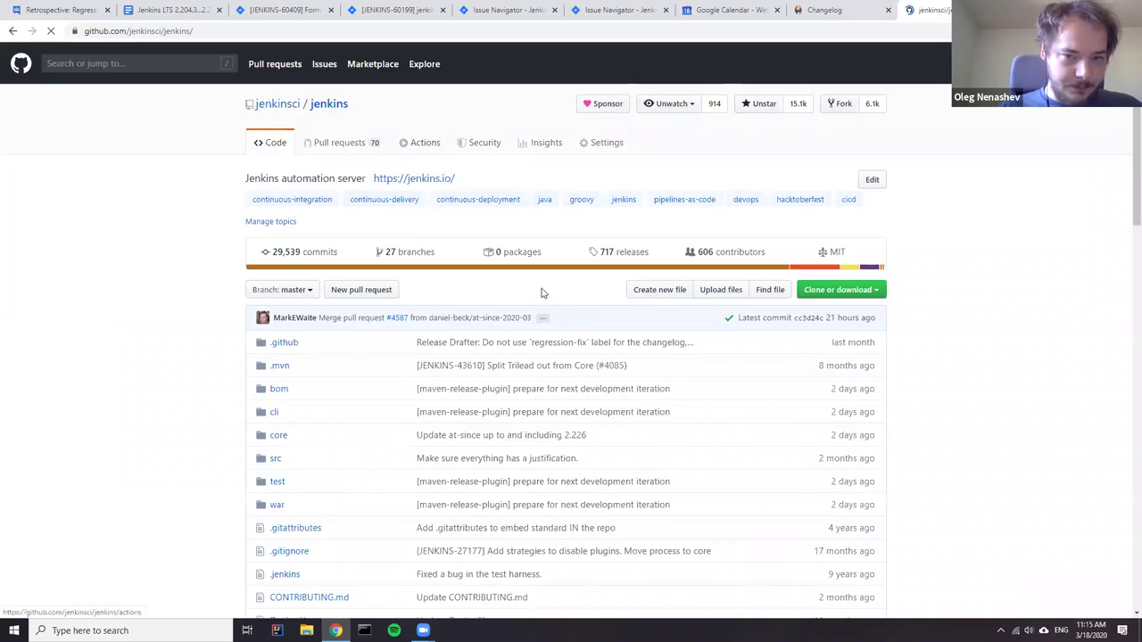
- Go to page 2 of the repository's pull requests
left_click(348, 146)
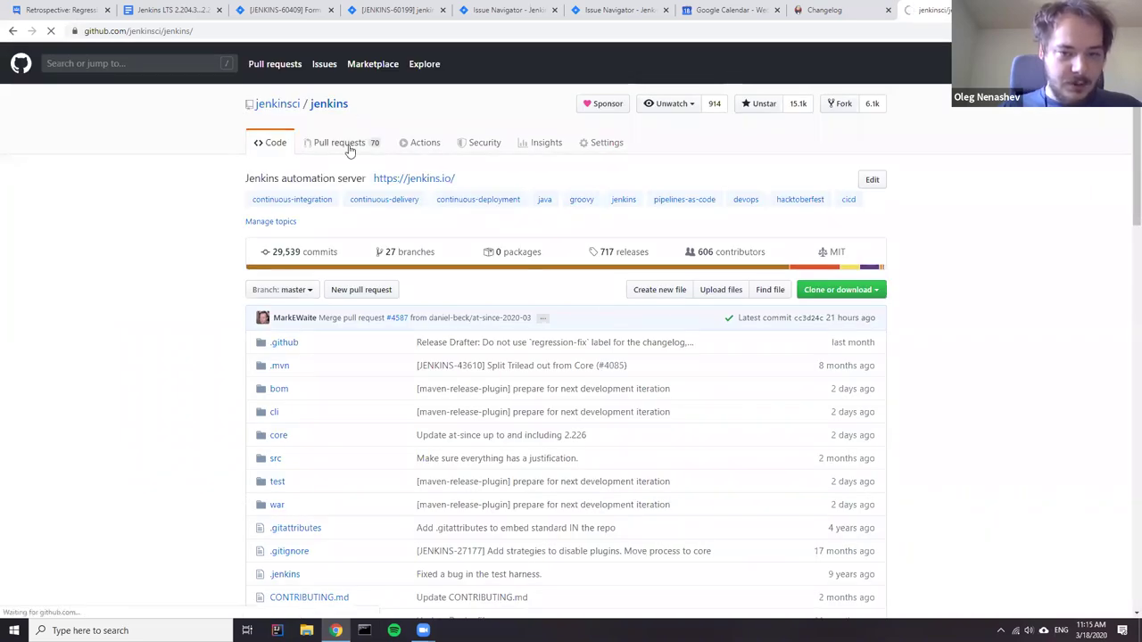
scroll(300, 309, "down", 5)
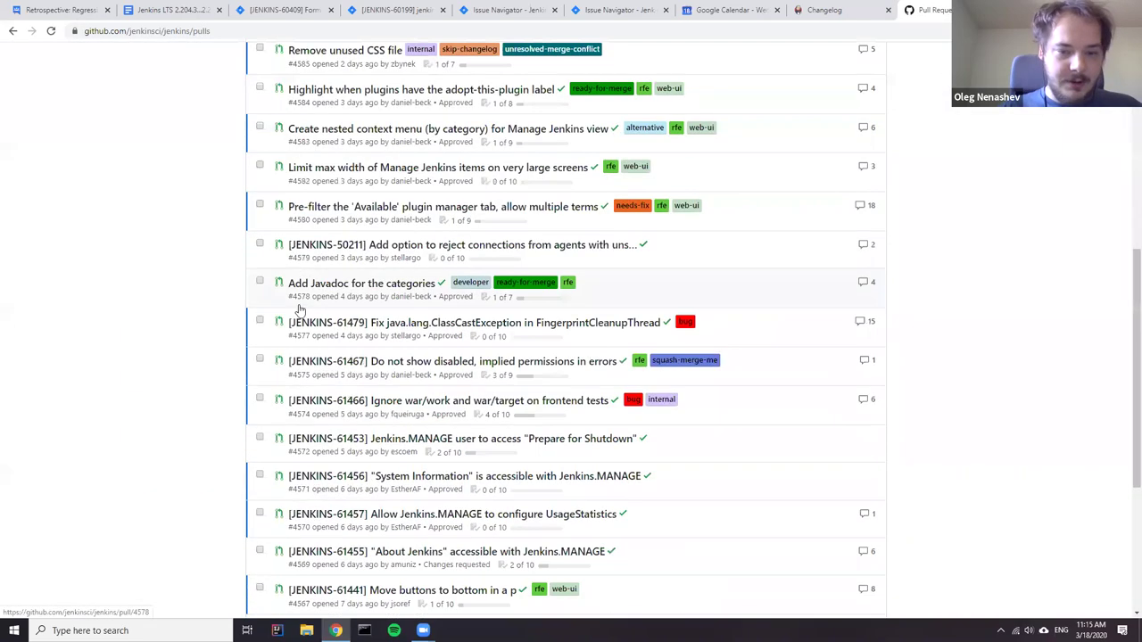
scroll(300, 310, "down", 4)
left_click(572, 480)
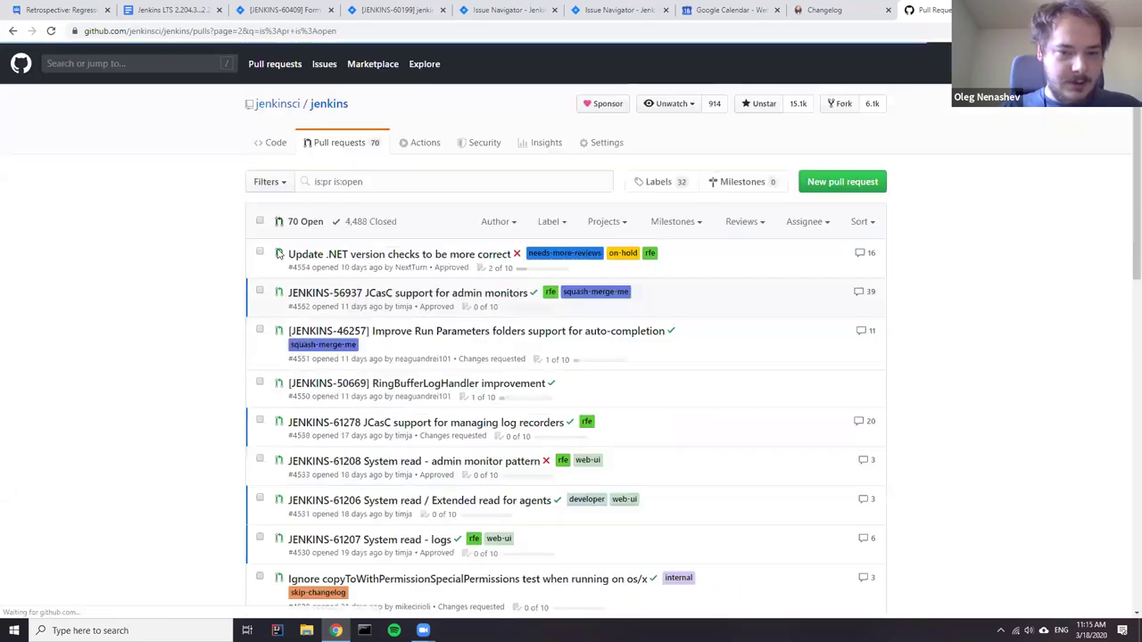
- Open the 'New maintainer guide' pull request, copy its URL, and return to the document
scroll(291, 205, "down", 2)
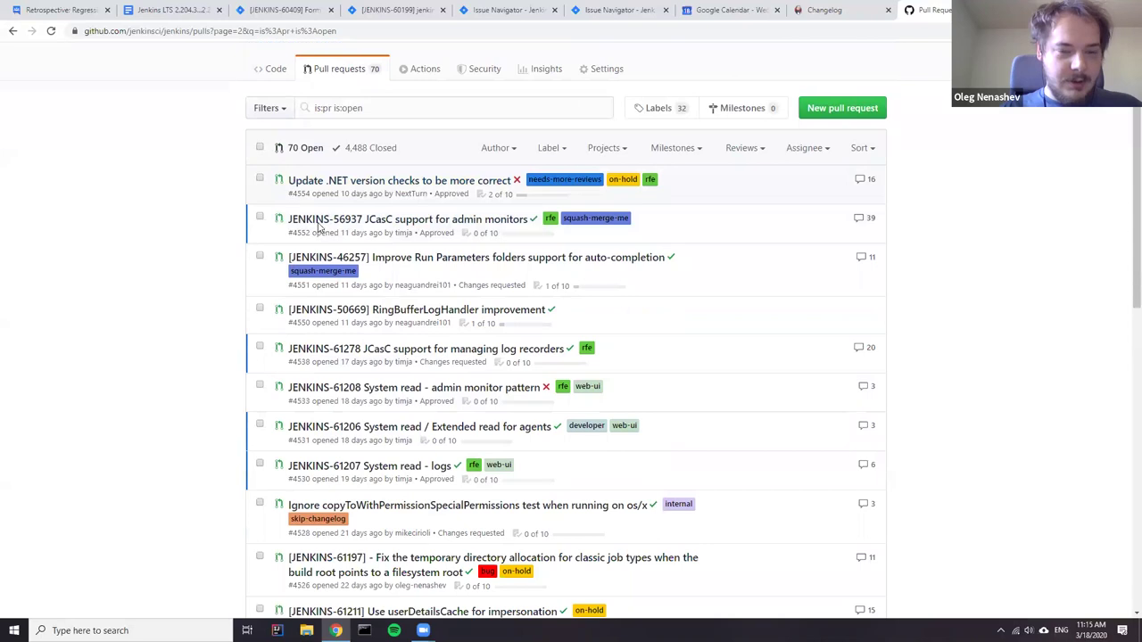
scroll(267, 357, "up", 2)
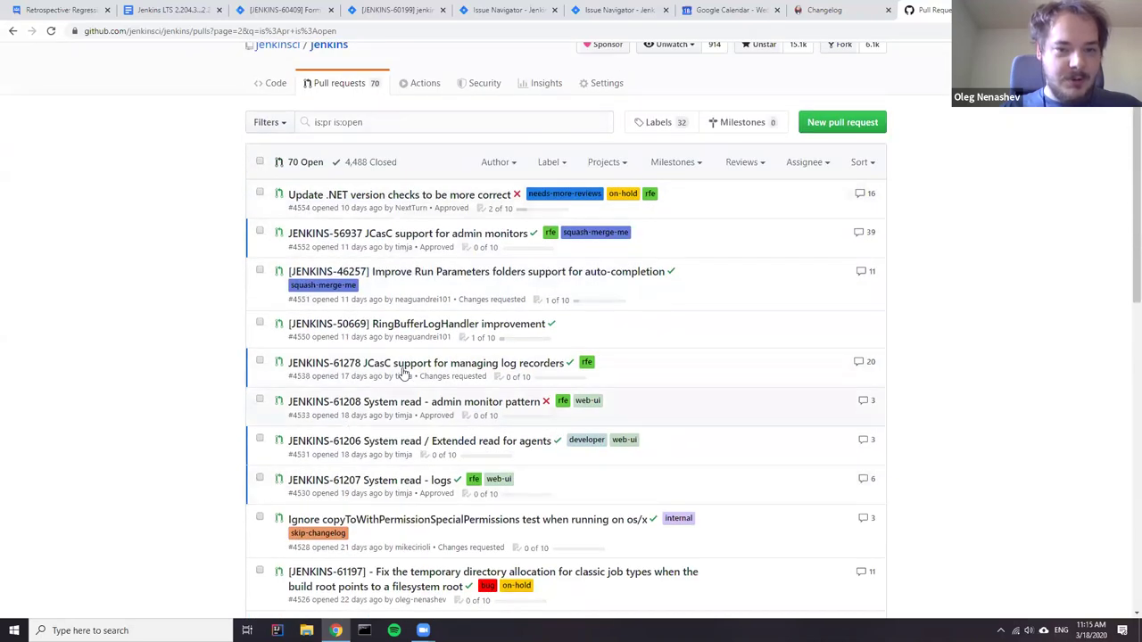
scroll(420, 314, "down", 5)
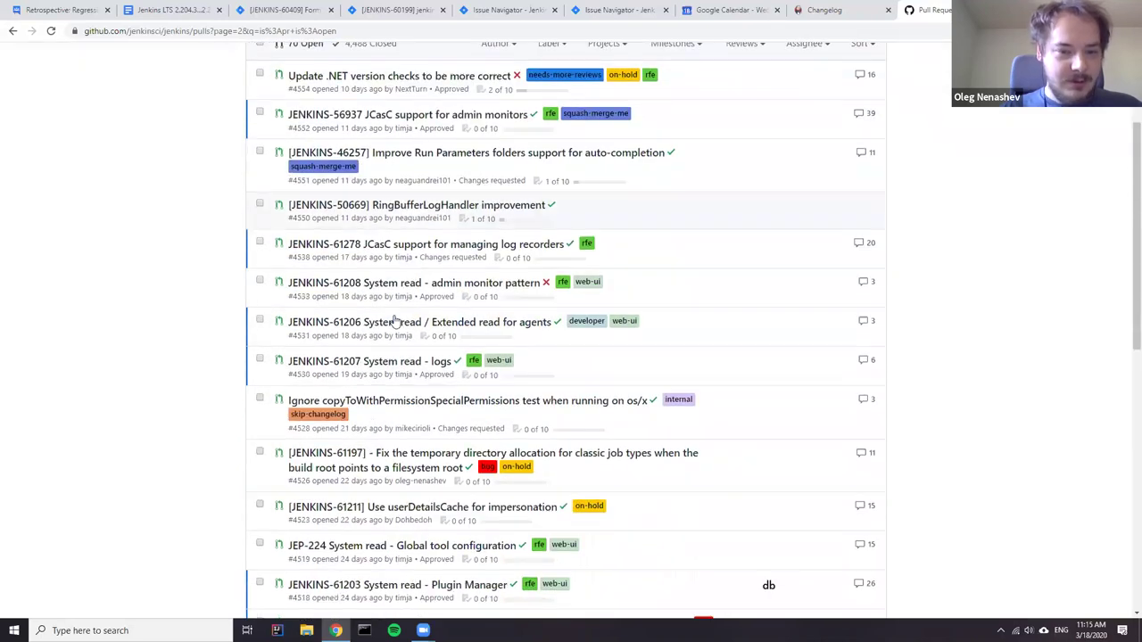
scroll(409, 393, "down", 3)
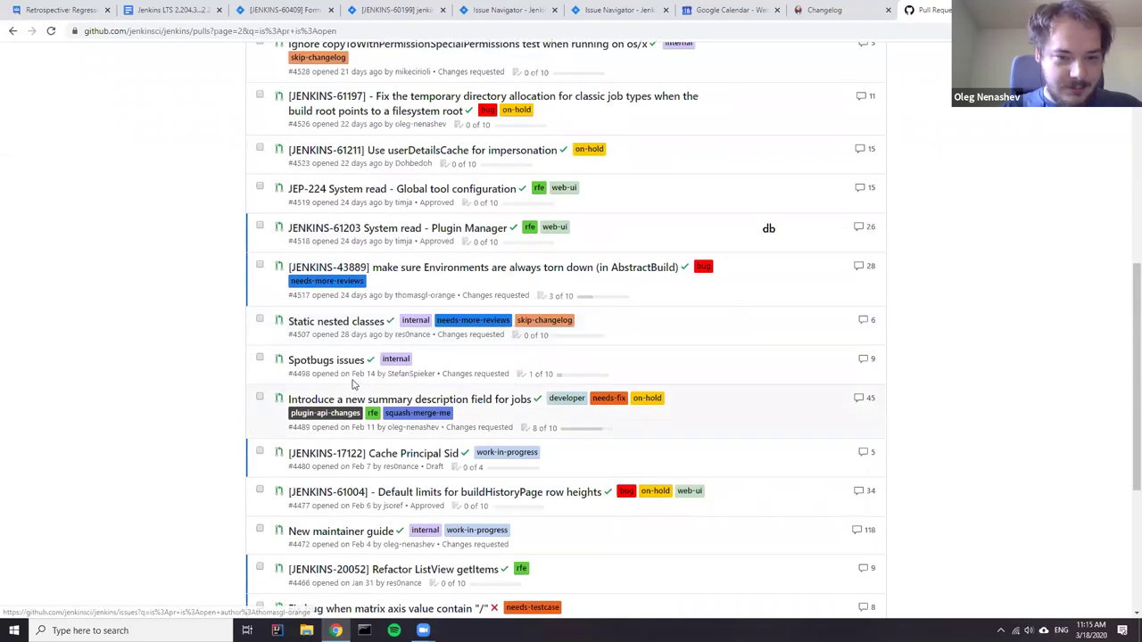
left_click(299, 412)
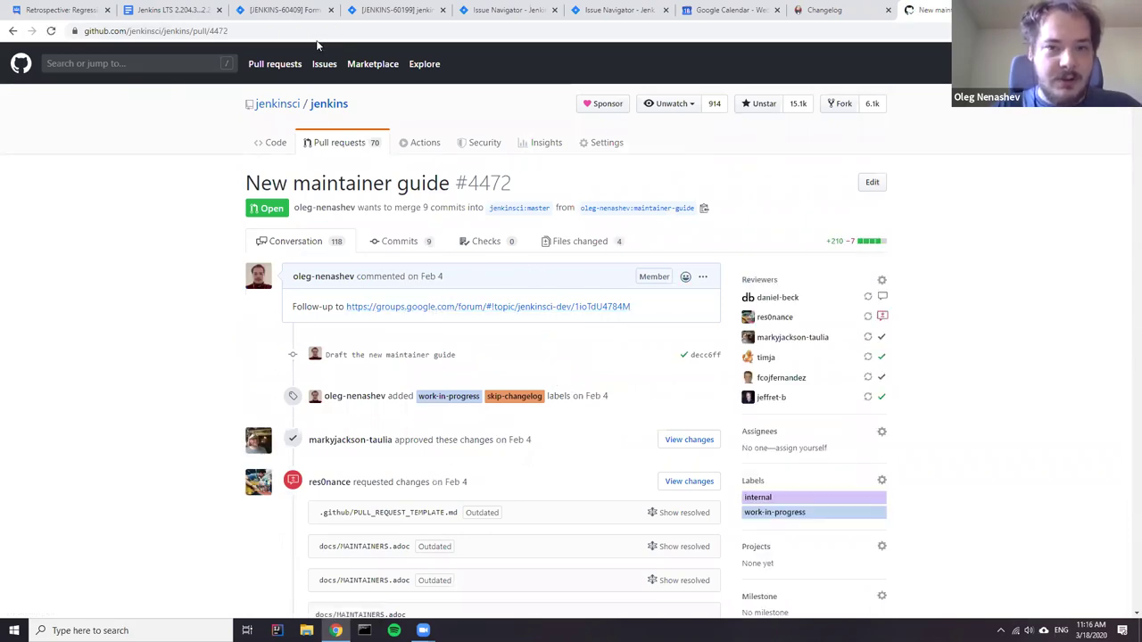
key("ctrl+l")
key("ctrl+c")
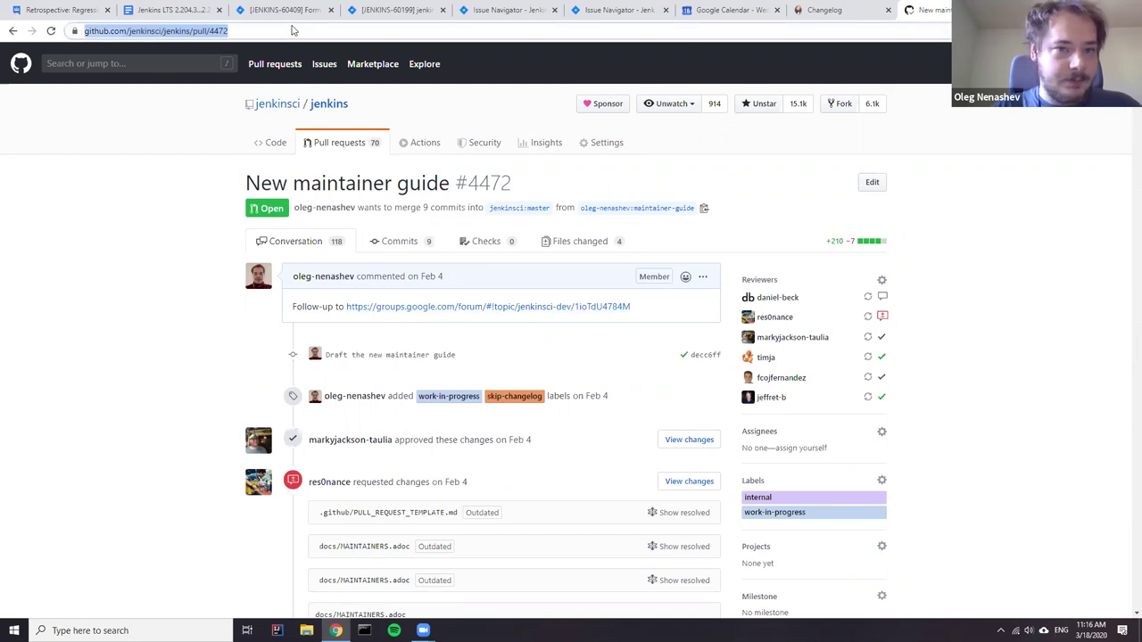
left_click(169, 10)
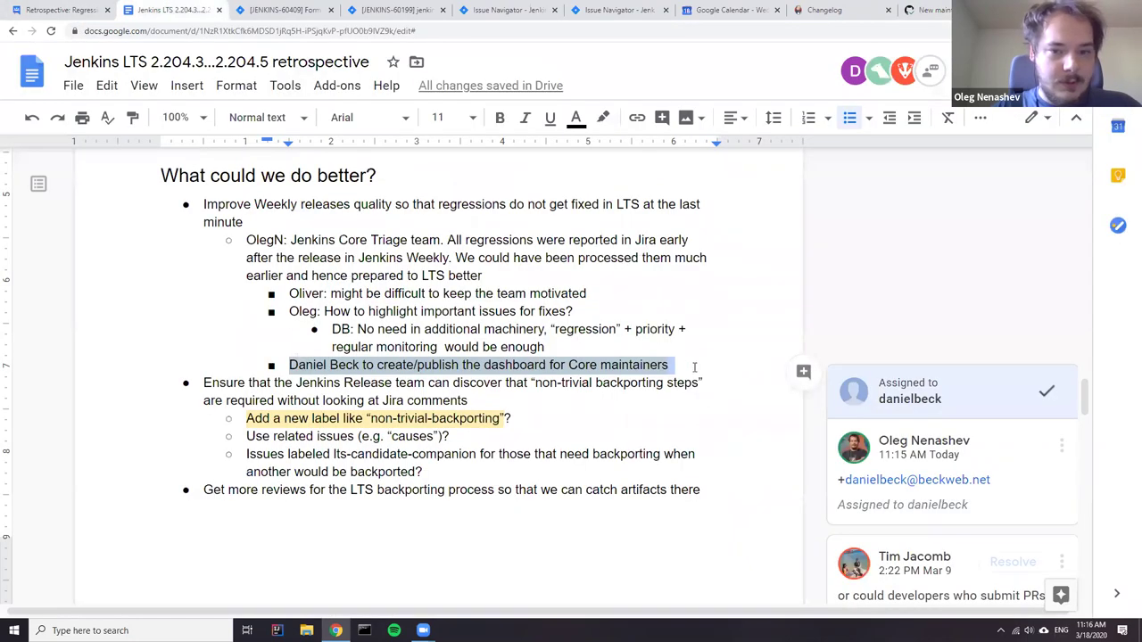
- Add a sub-bullet for a team member to link info in the maintainer guide, with the pull/4472 link
left_click(695, 367)
key("Return")
type("Oleg to link ")
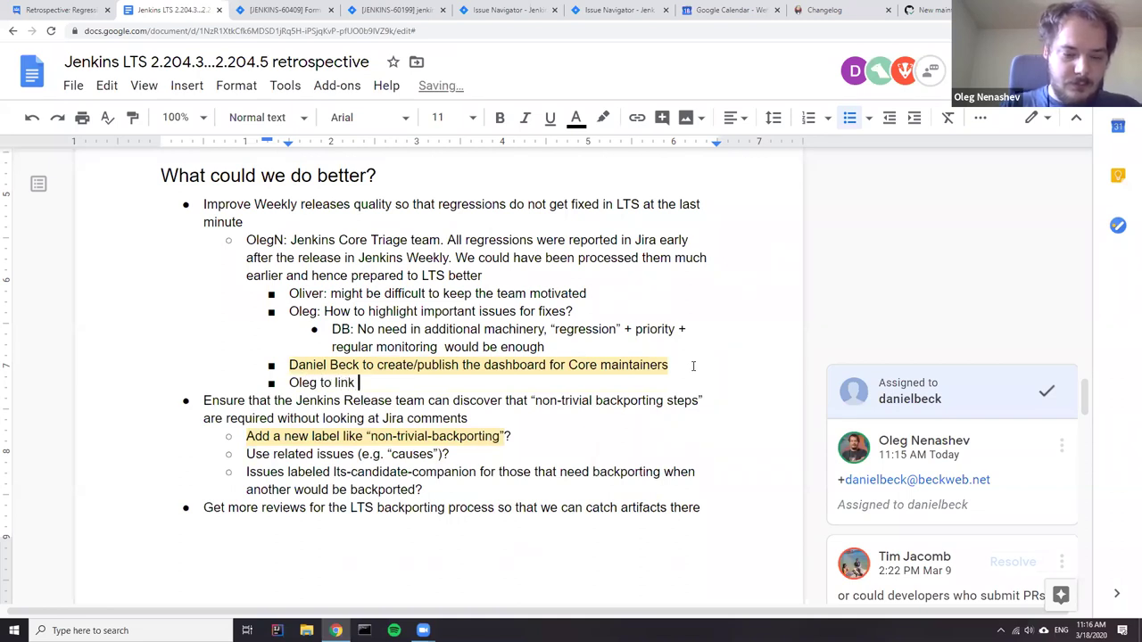
type("info ")
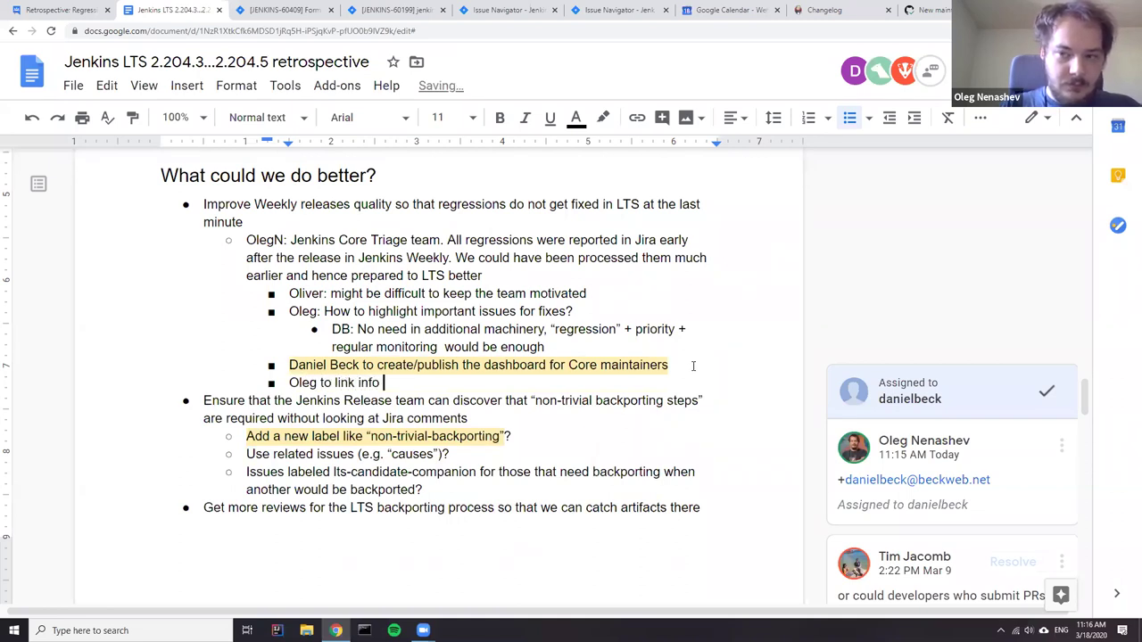
type("in the m")
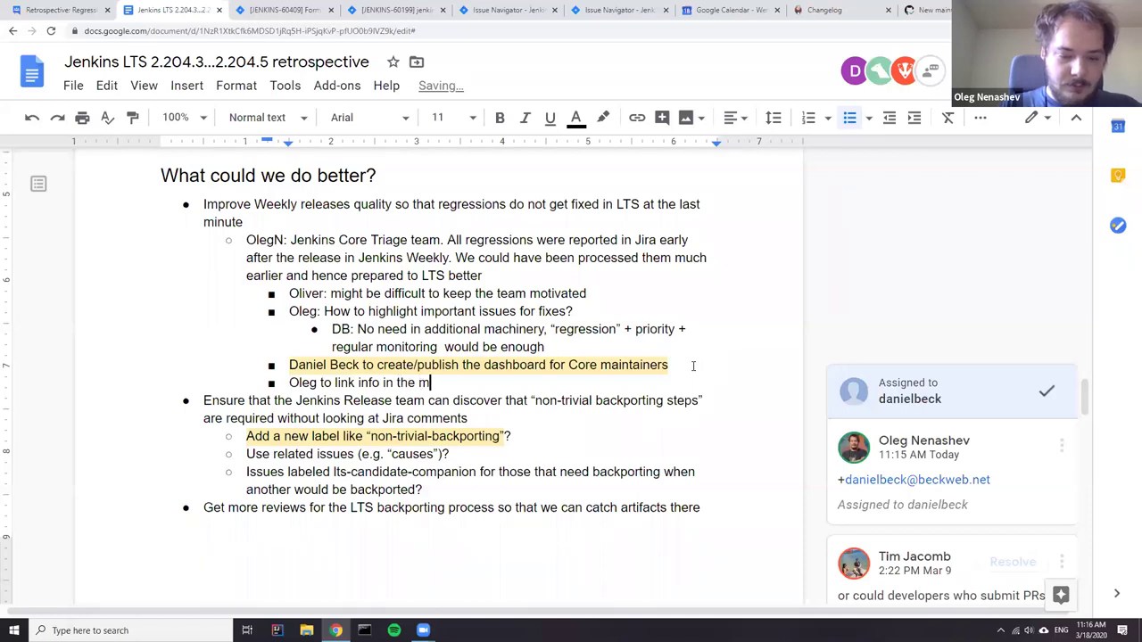
type("aintainer guide:")
key("ctrl+v")
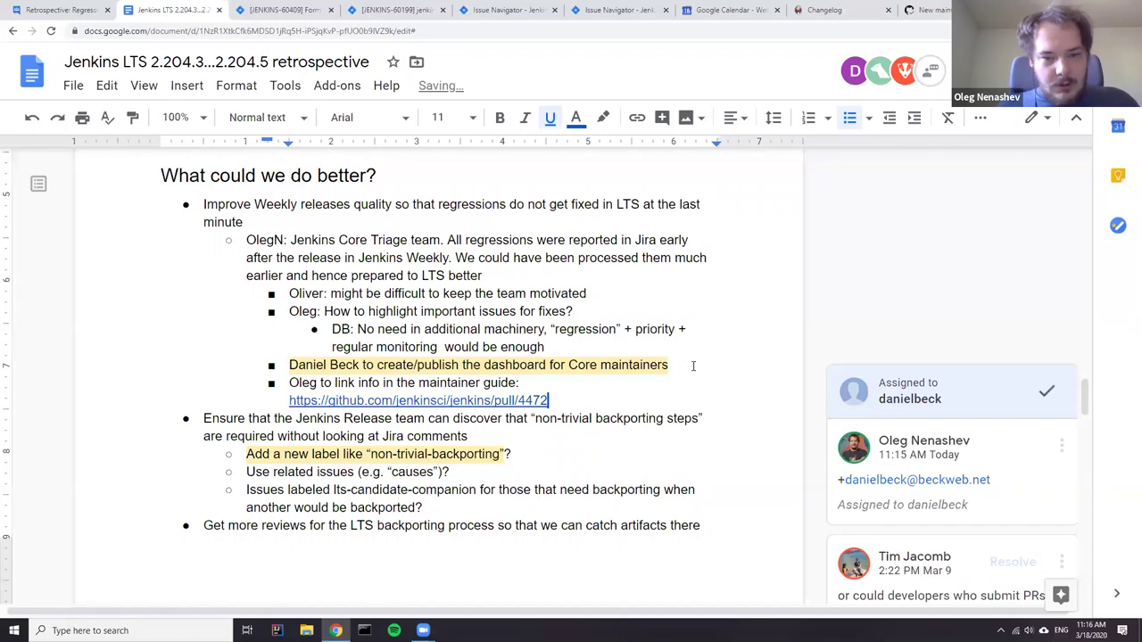
- Comment on the maintainer guide bullet with a self-mention and assign it to yourself
left_click_drag(577, 401, 291, 384)
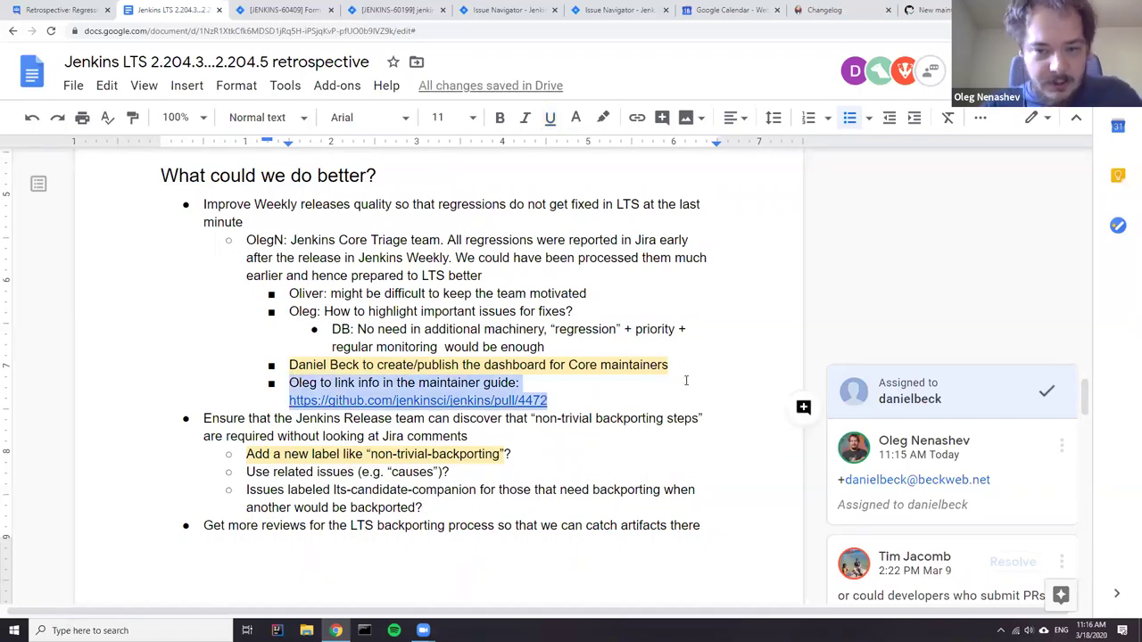
left_click(802, 408)
type("@o.v.n")
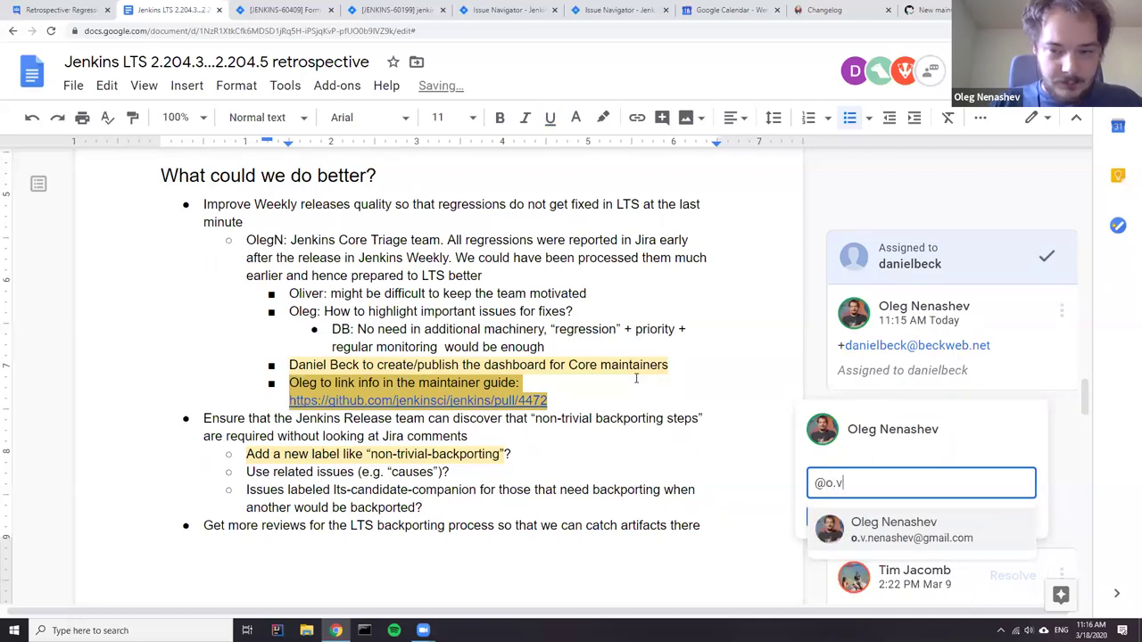
key("Return")
left_click(815, 519)
scroll(844, 457, "down", 2)
left_click(838, 424)
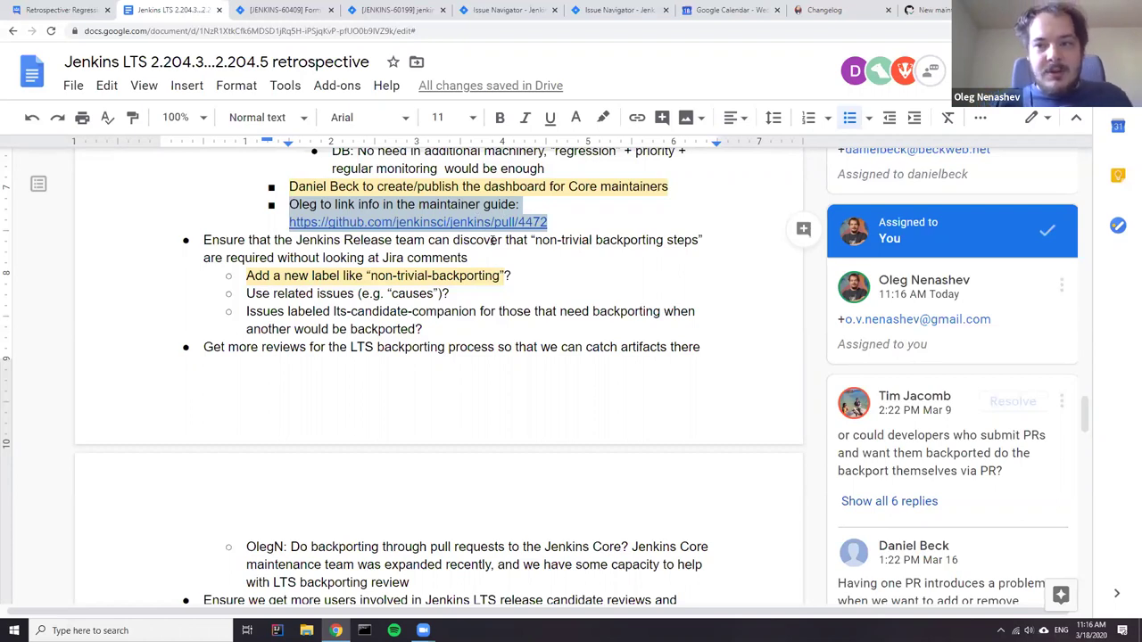
left_click(461, 211)
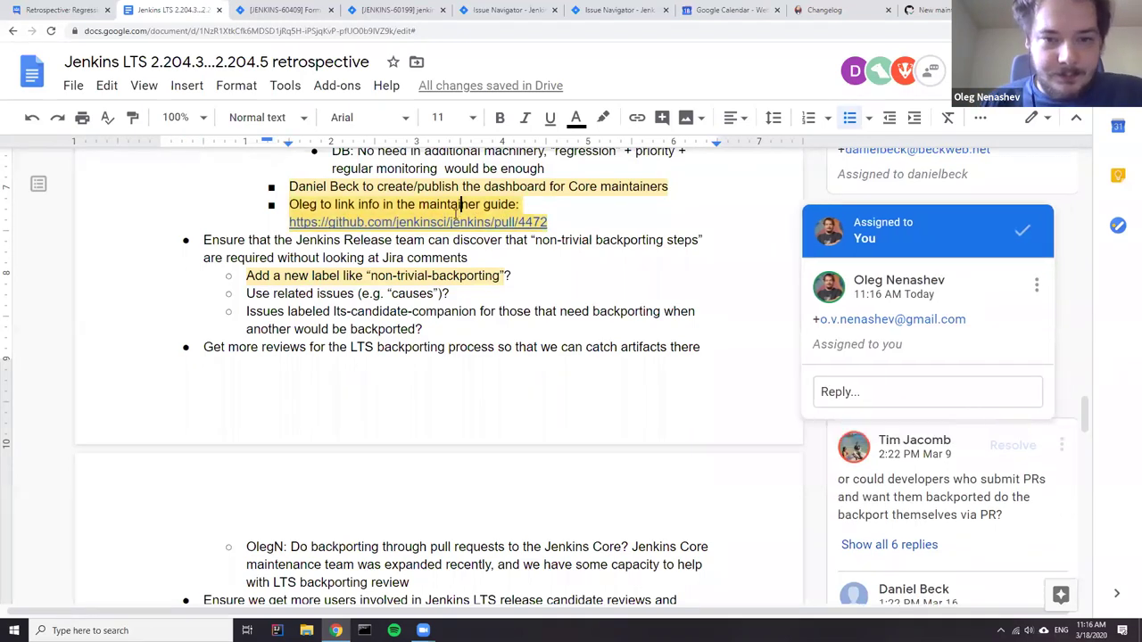
- Open the JENKINS-57888 link from the Jan 24, 2020 timeline entry in a new tab
left_click(413, 243)
scroll(370, 277, "up", 3)
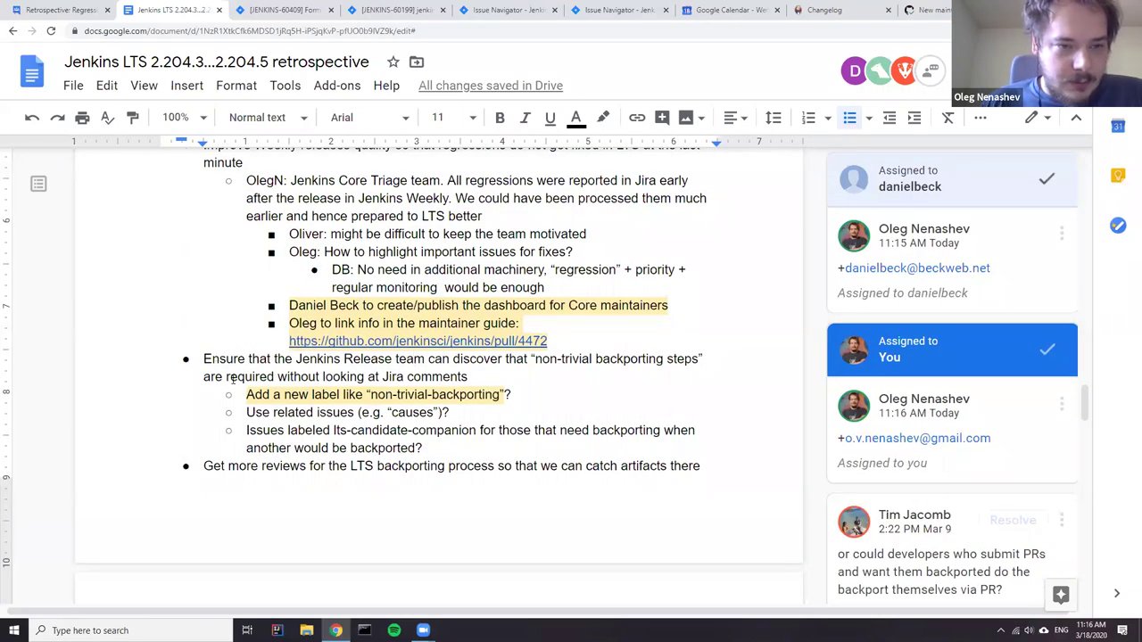
scroll(230, 382, "up", 2)
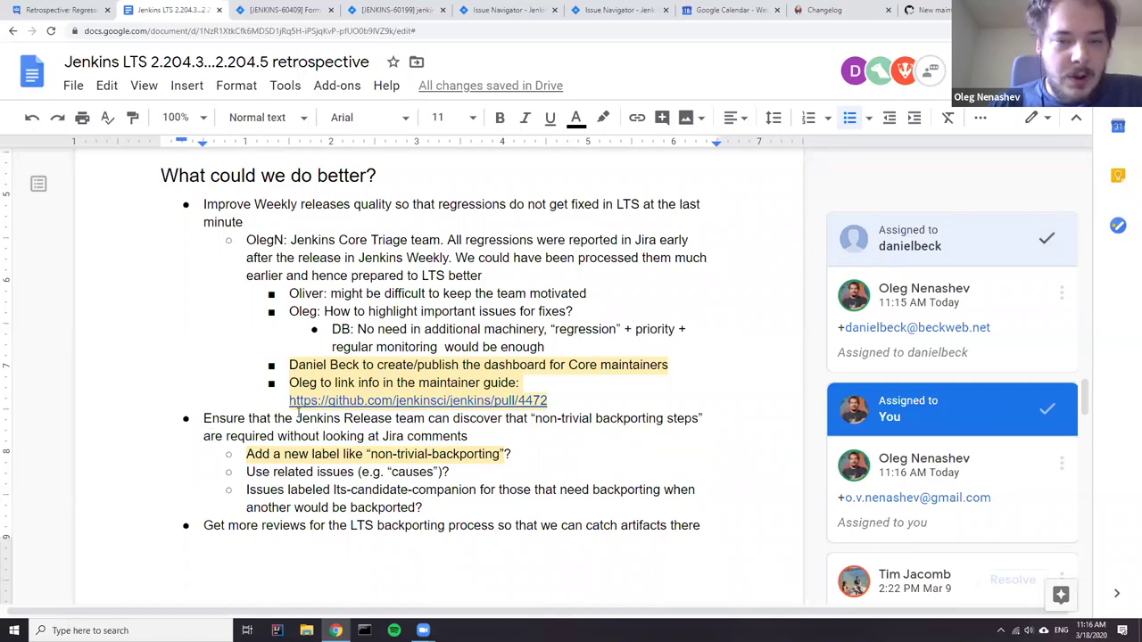
scroll(239, 391, "up", 15)
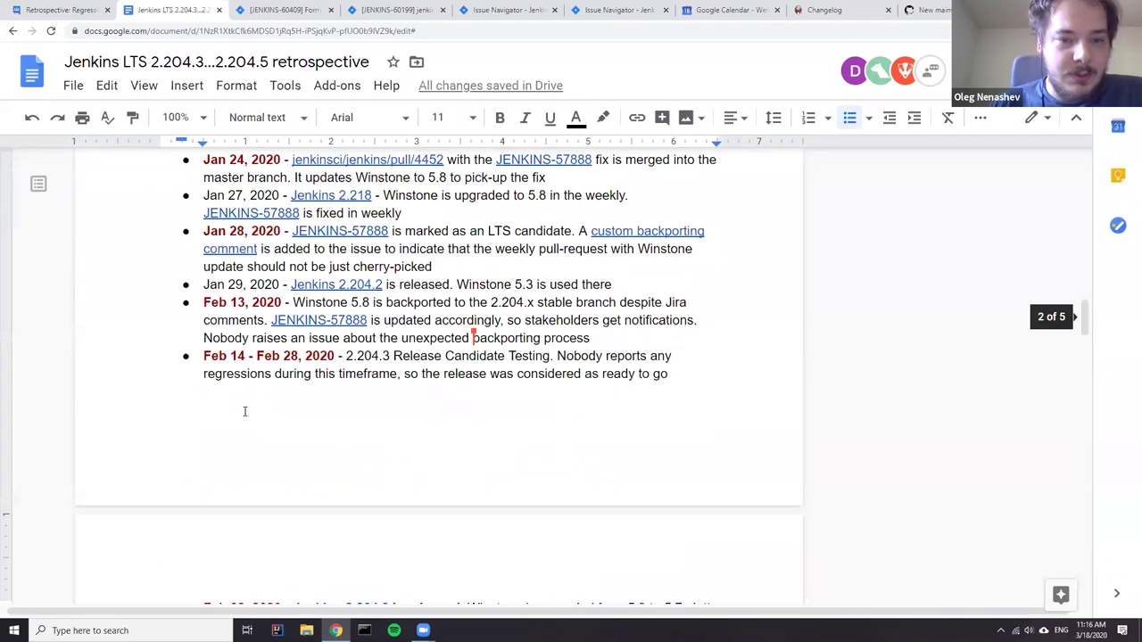
scroll(244, 412, "up", 1)
scroll(472, 454, "down", 3)
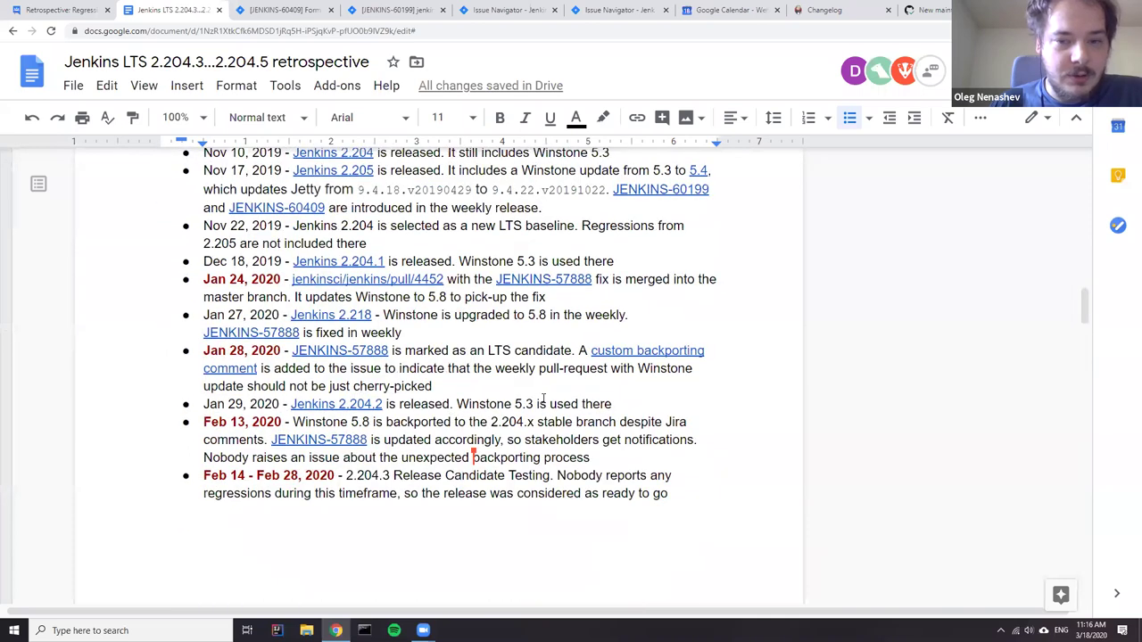
scroll(541, 400, "up", 1)
left_click(545, 336)
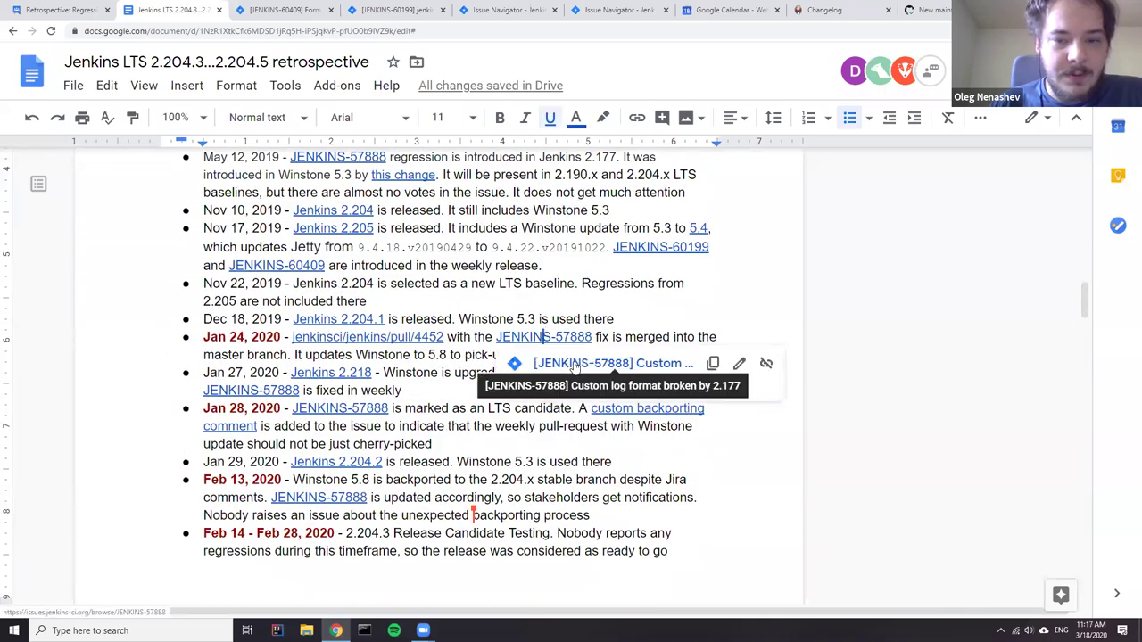
left_click(576, 364)
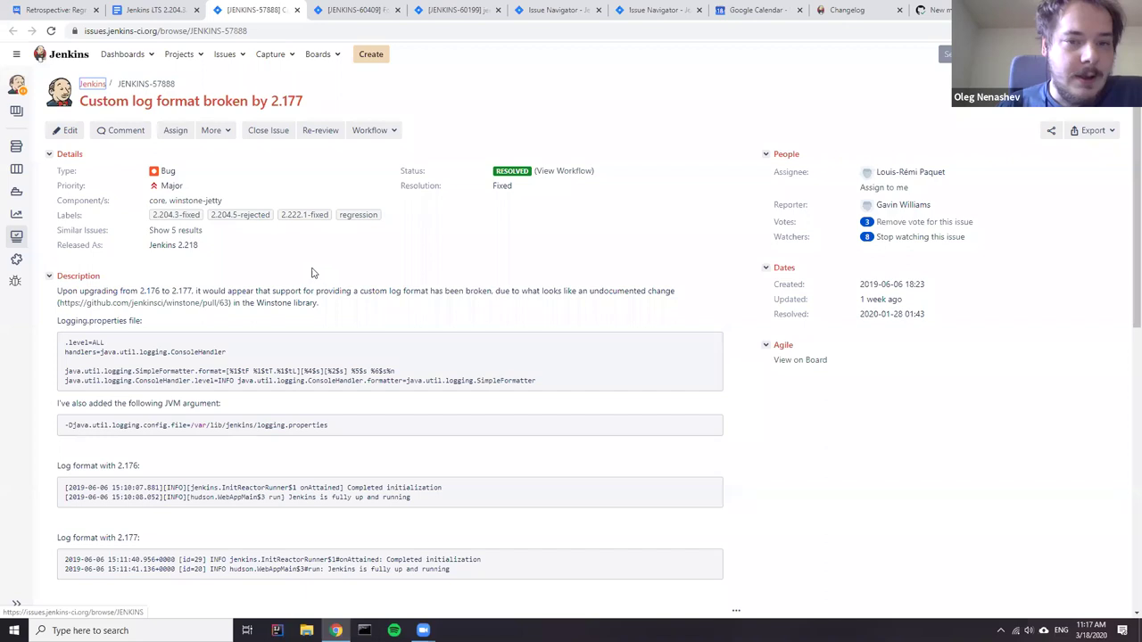
- Read the JENKINS-57888 comments, highlighting the Jan 28 backporting caveat
scroll(461, 286, "down", 8)
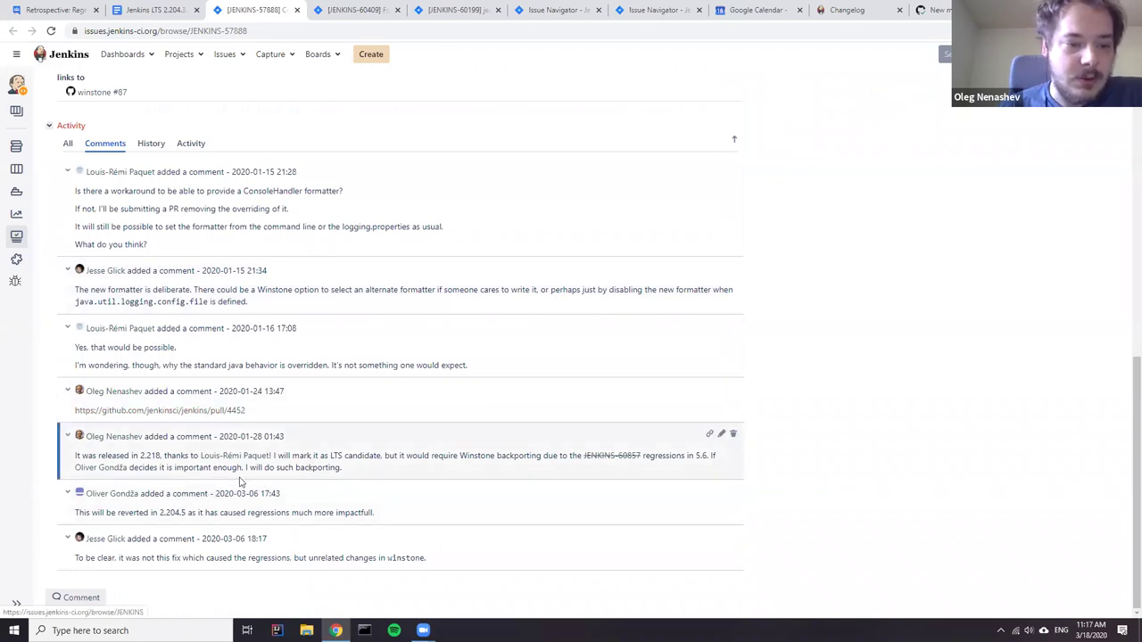
left_click_drag(363, 469, 566, 466)
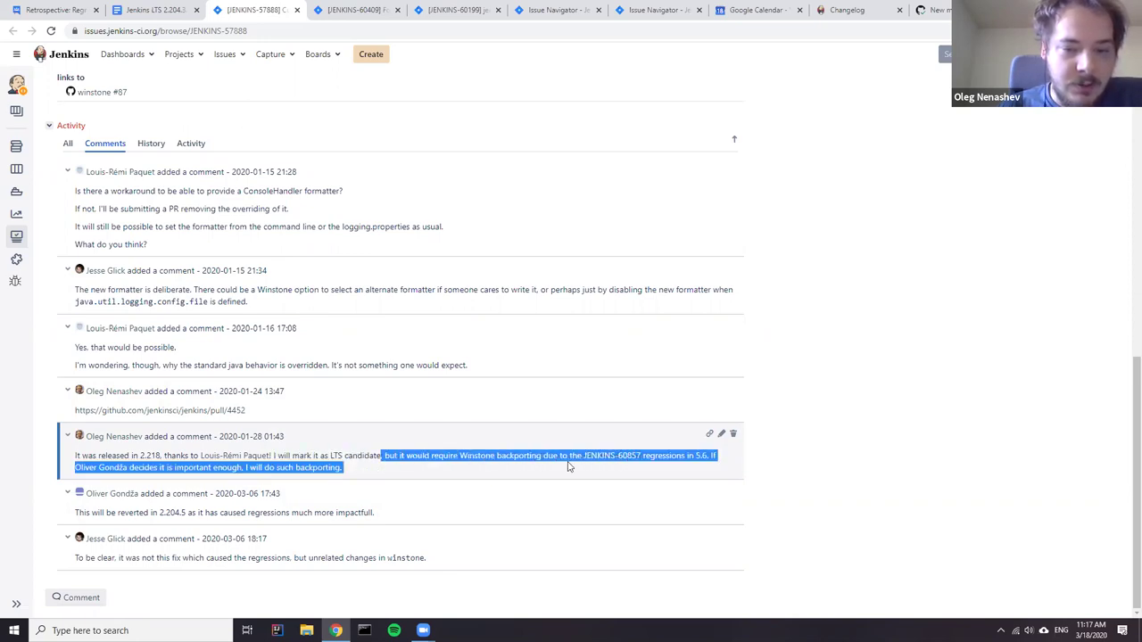
left_click(685, 456)
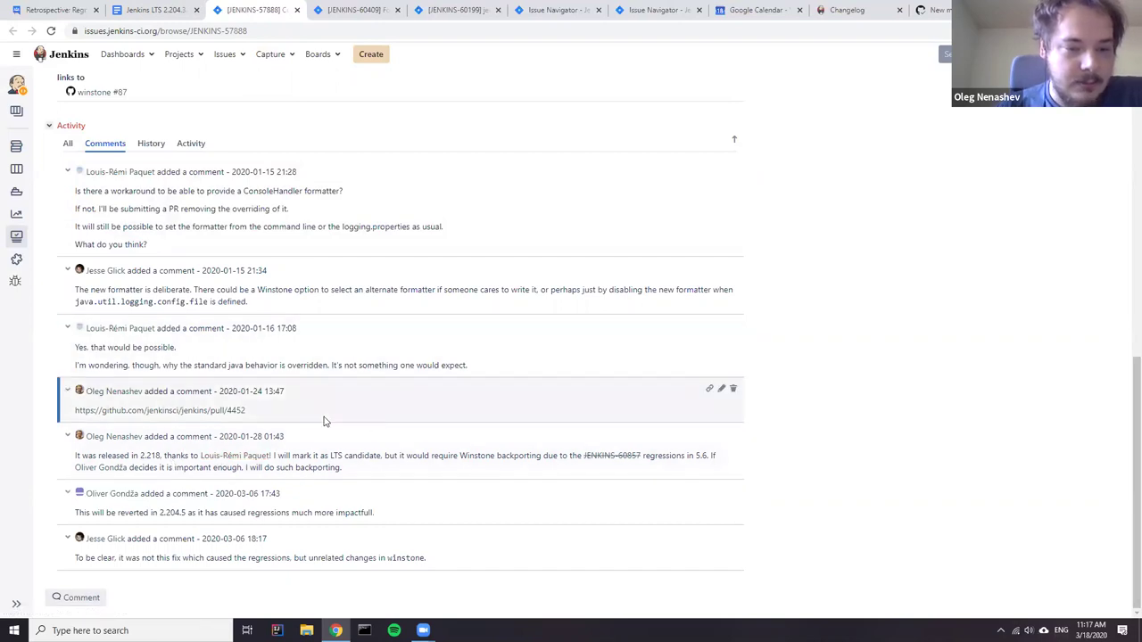
left_click_drag(357, 474, 73, 457)
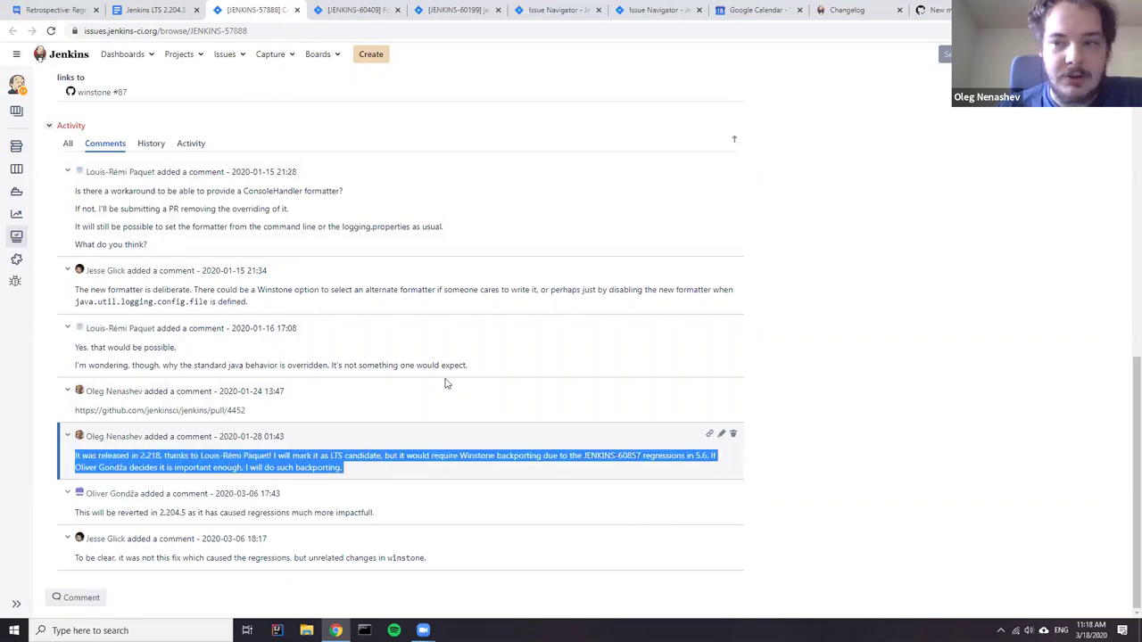
scroll(356, 298, "up", 4)
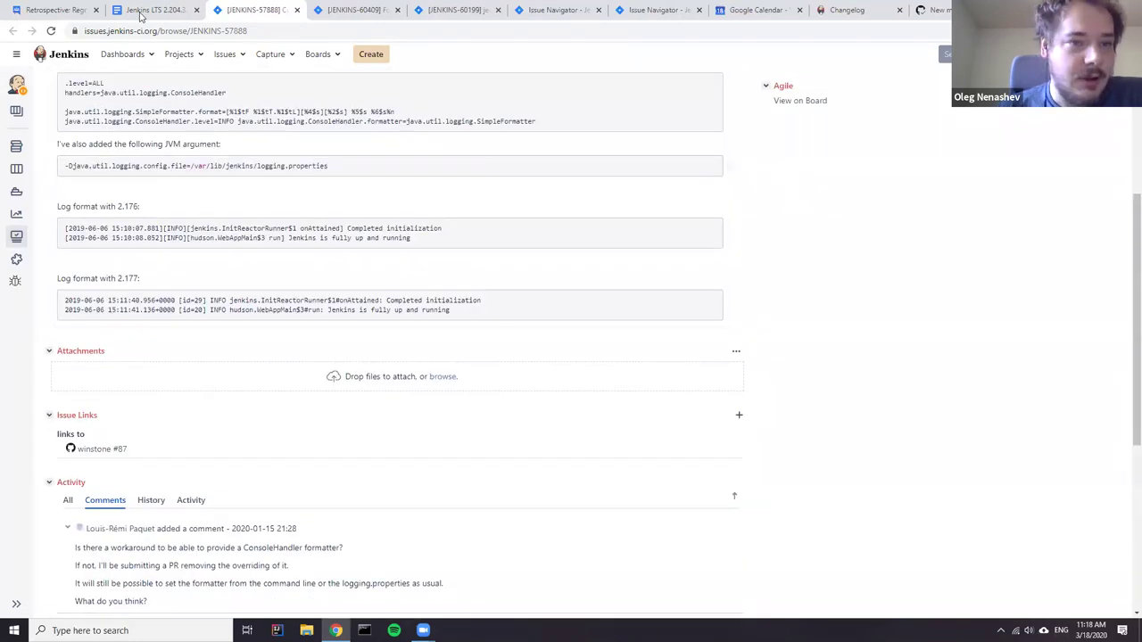
- Return to the retrospective and scroll to the assigned action items
left_click(142, 11)
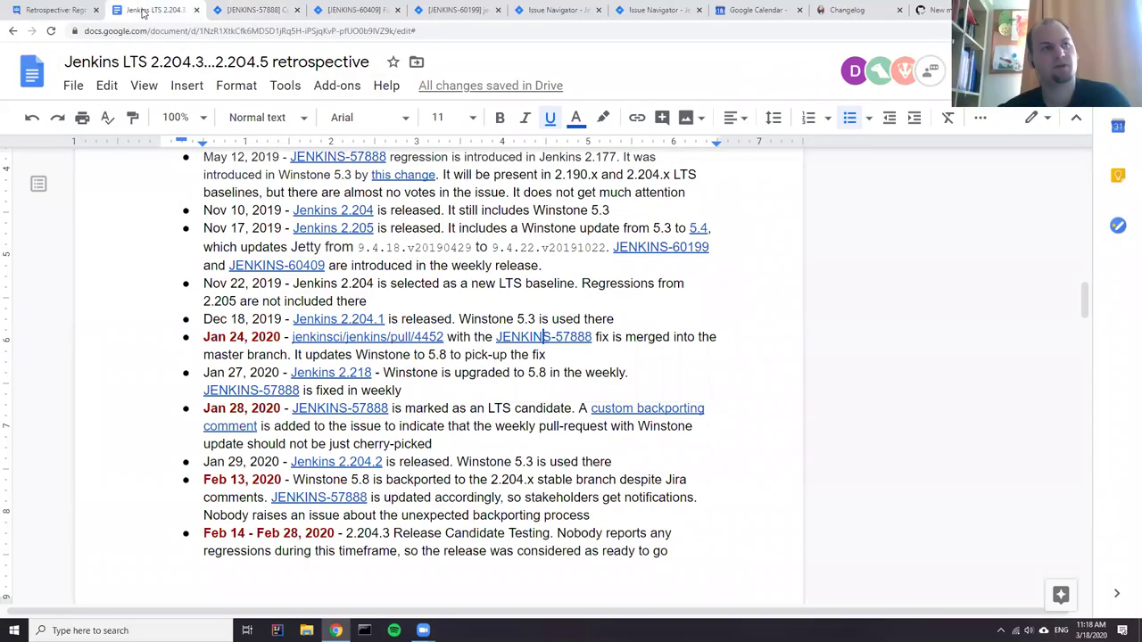
scroll(467, 334, "down", 15)
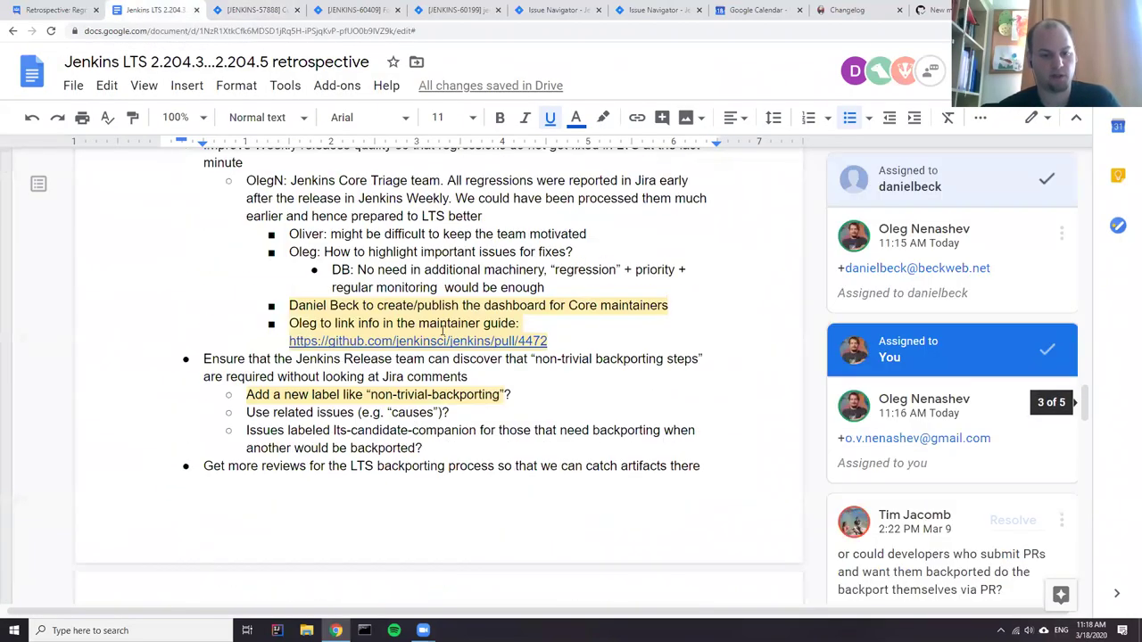
scroll(439, 334, "down", 1)
left_click(257, 9)
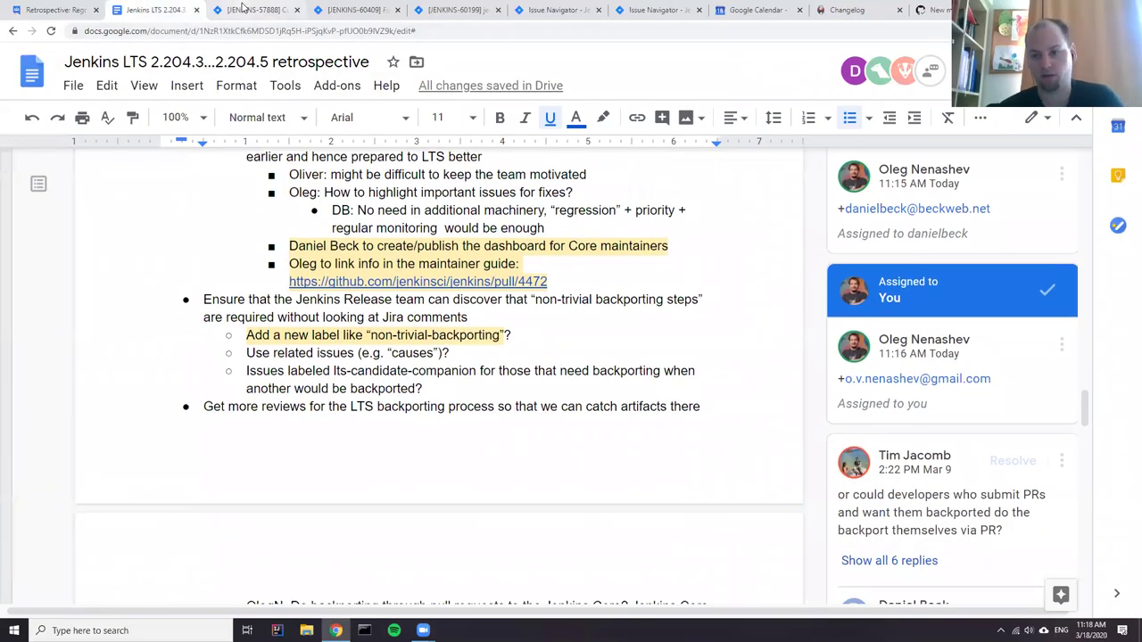
scroll(369, 247, "down", 4)
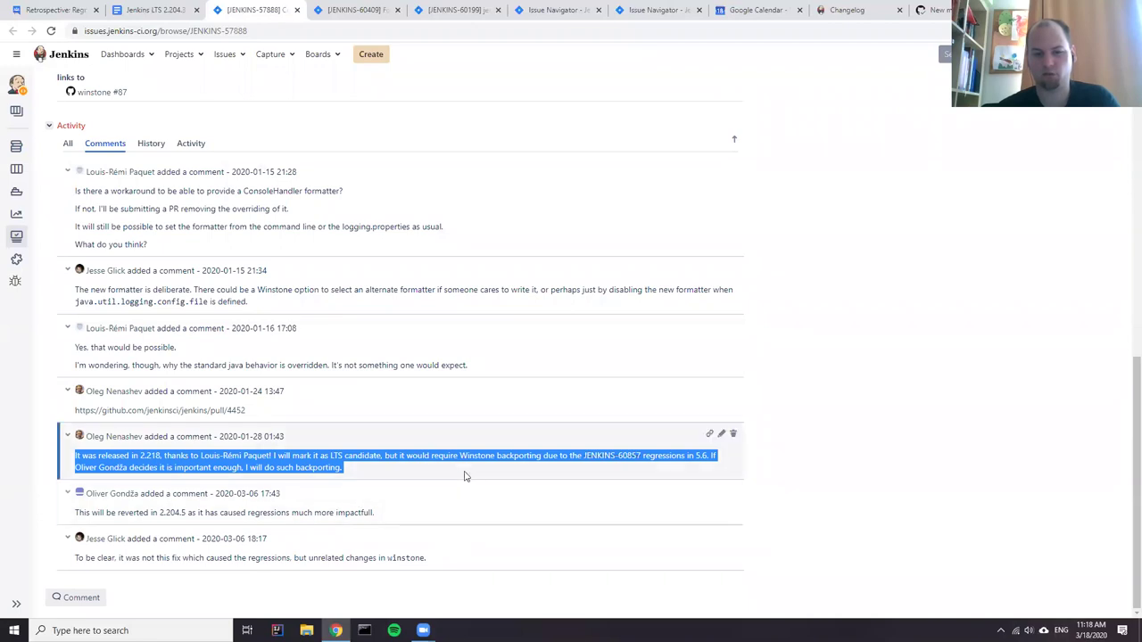
left_click(460, 471)
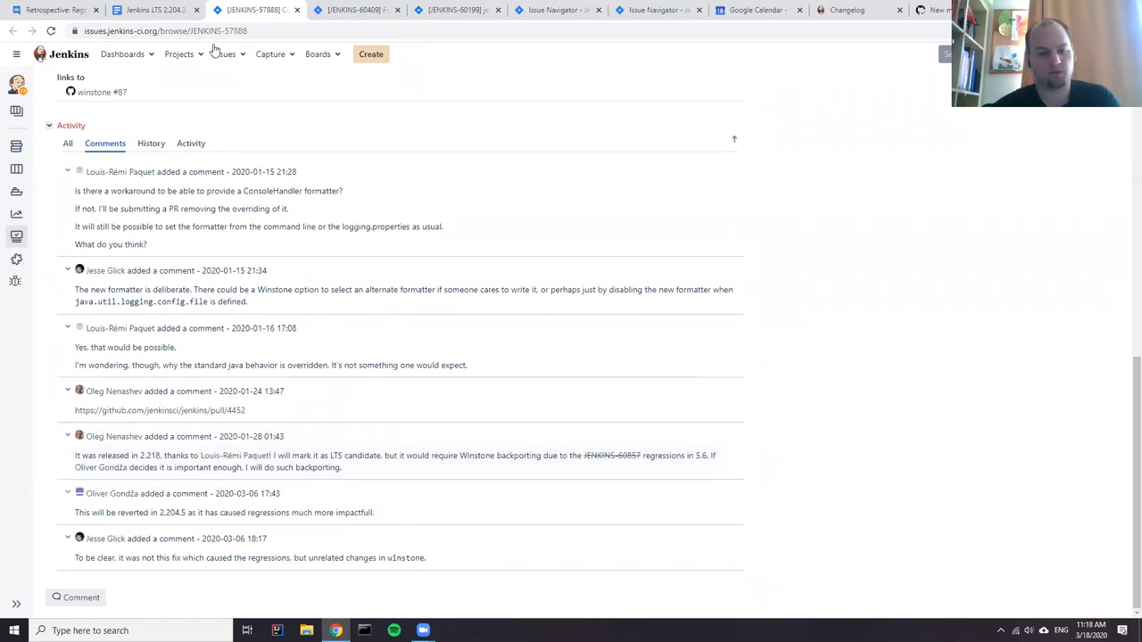
left_click(160, 9)
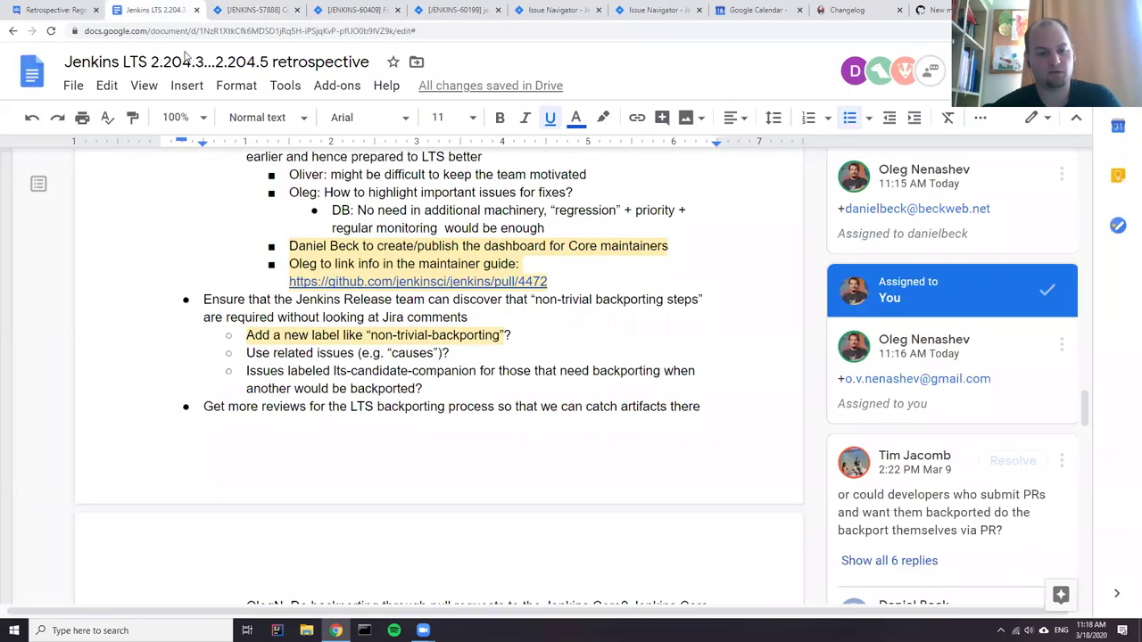
left_click(424, 335)
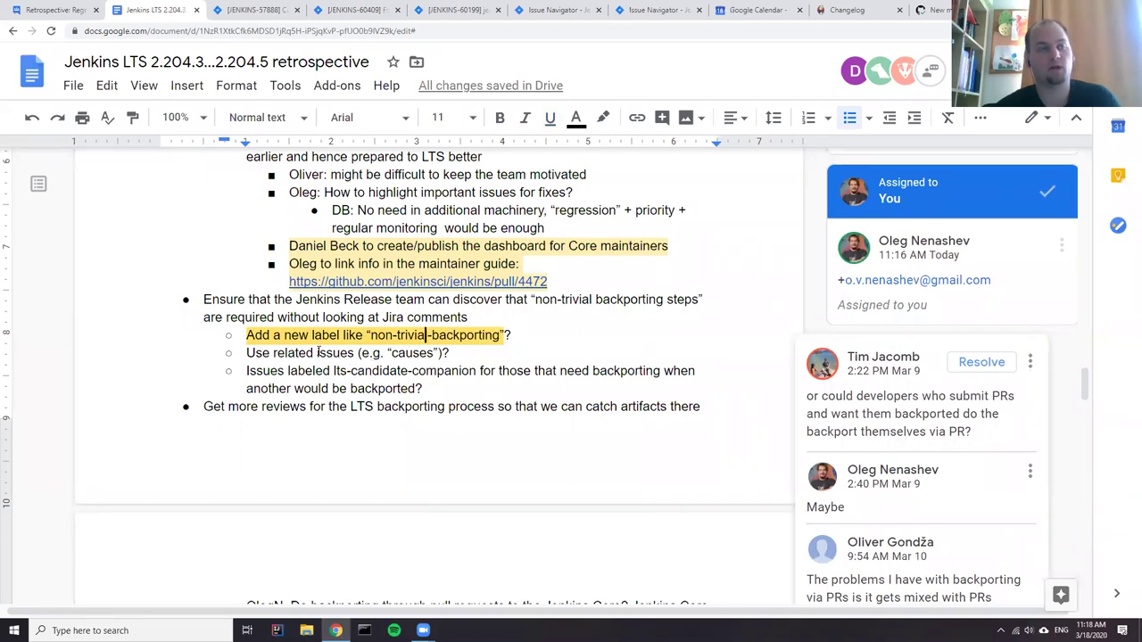
- Reopen the label line's comment, select 'non-trivial-backporting', then switch to the JENKINS-57888 tab
left_click(318, 353)
left_click(415, 335)
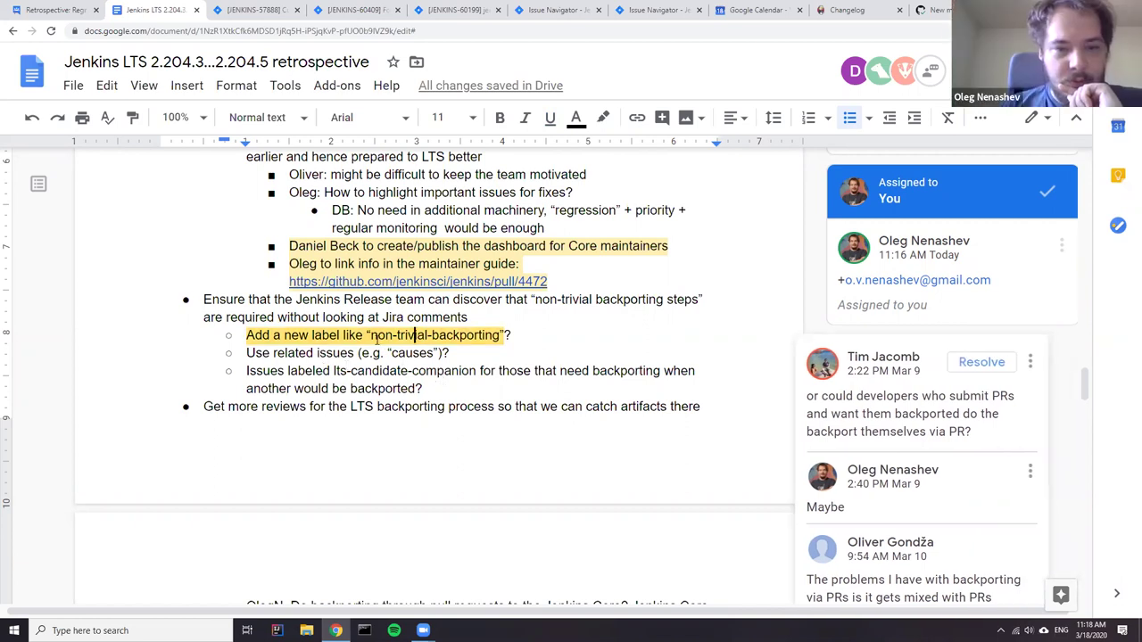
left_click_drag(368, 336, 506, 335)
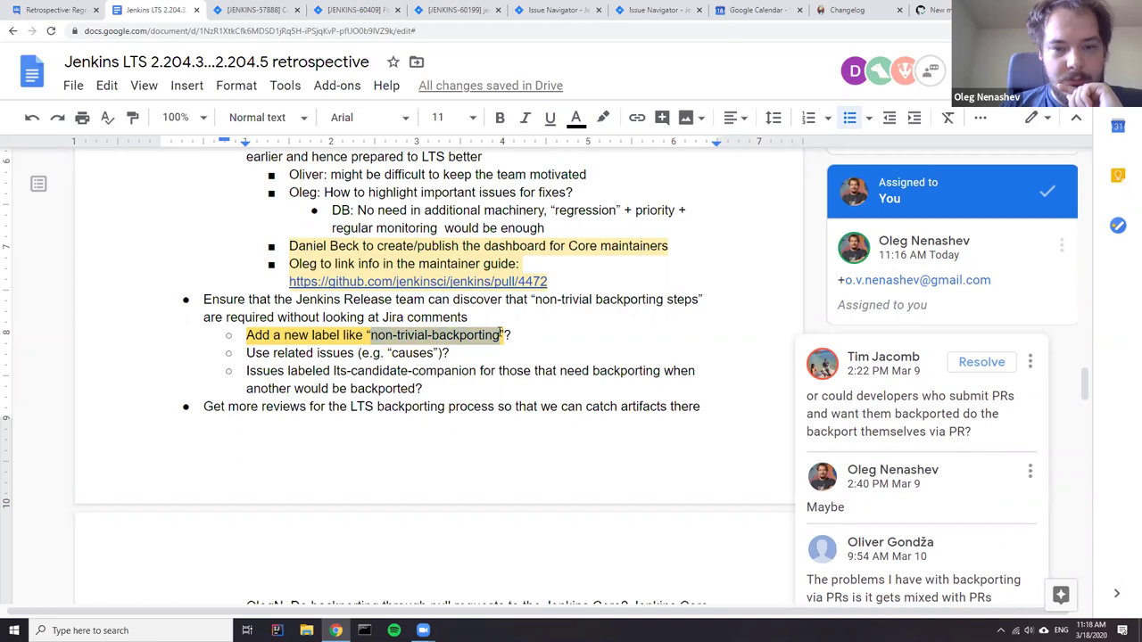
scroll(836, 473, "down", 5)
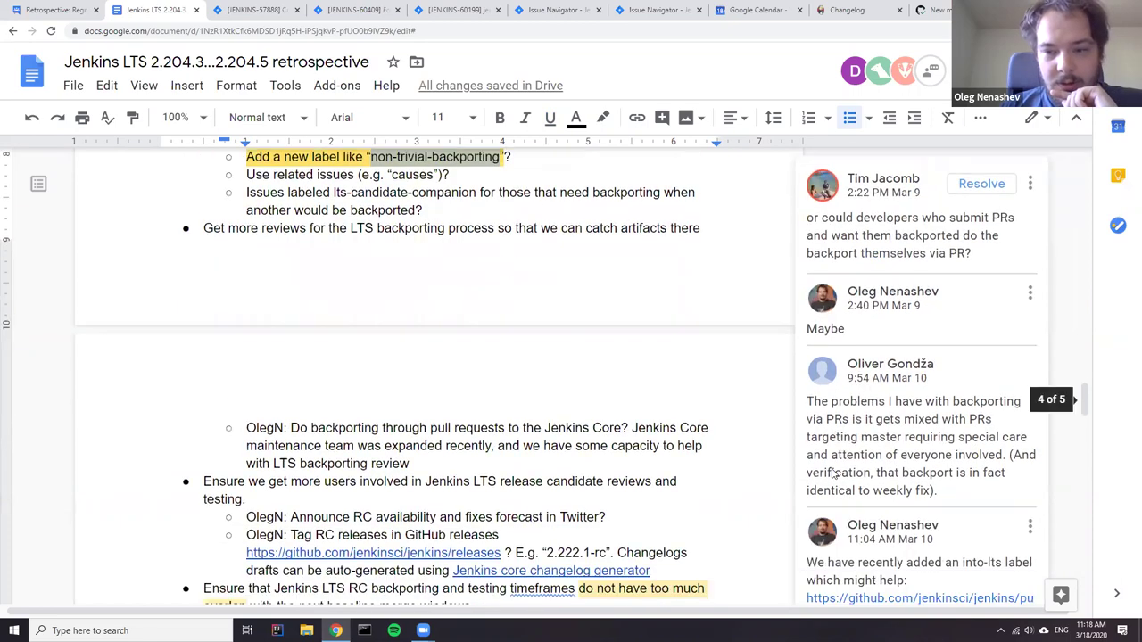
scroll(836, 474, "down", 4)
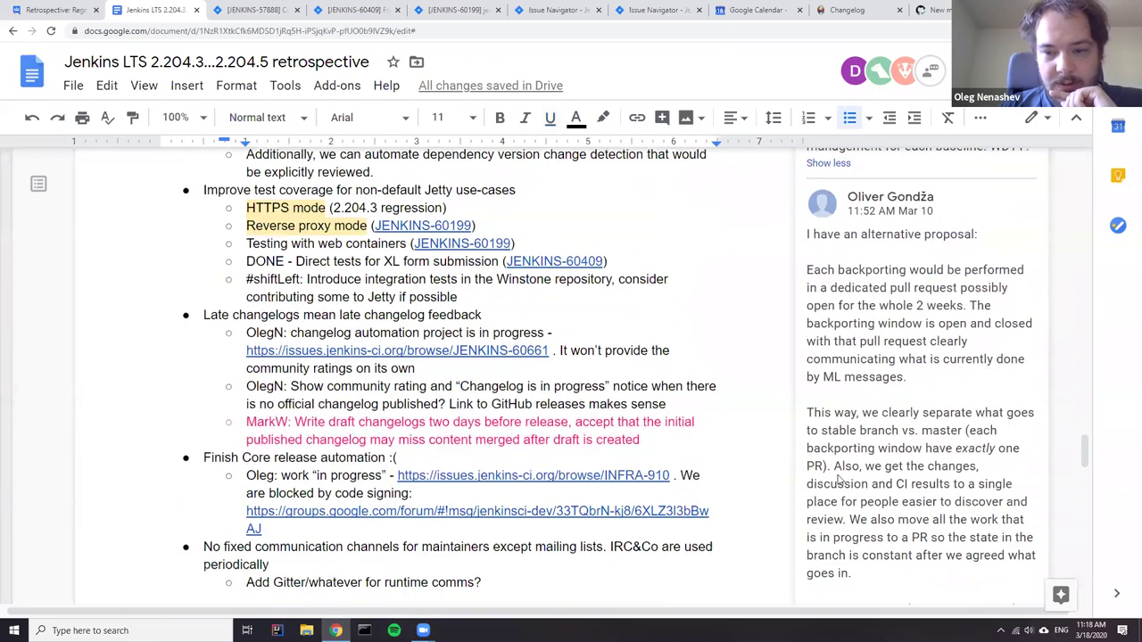
scroll(842, 482, "down", 4)
scroll(873, 484, "up", 2)
scroll(873, 484, "up", 3)
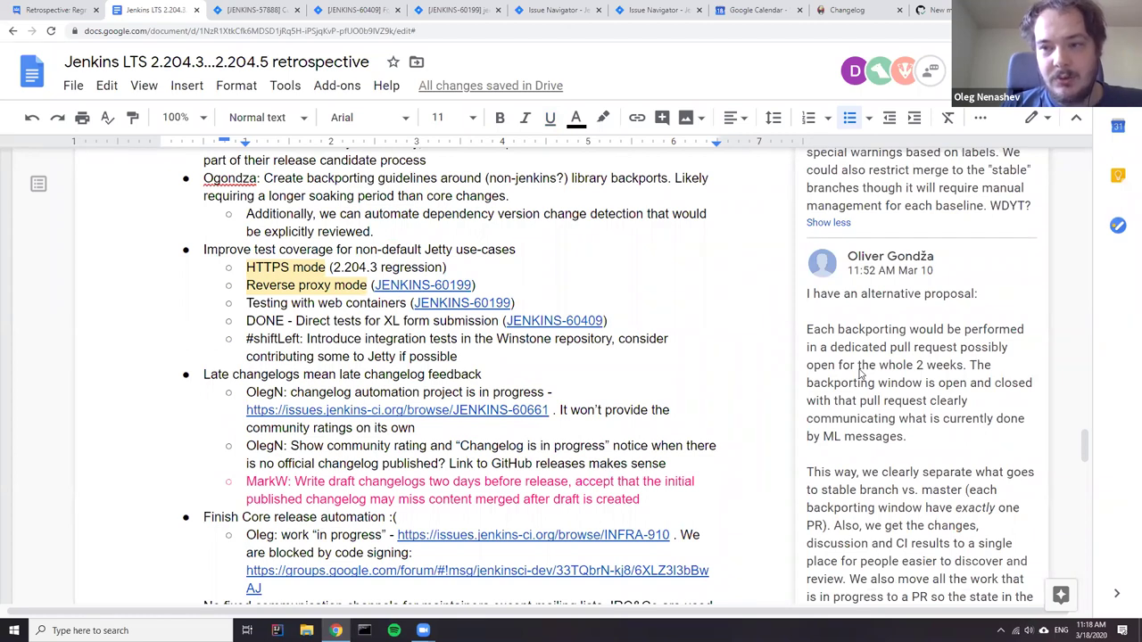
scroll(861, 374, "up", 8)
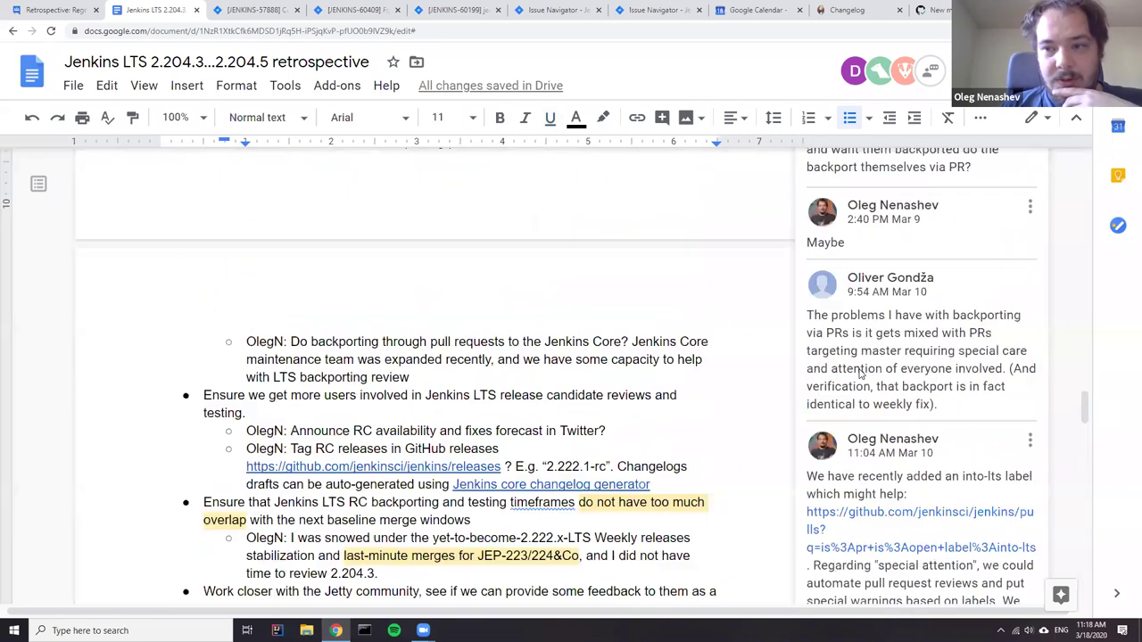
scroll(861, 375, "up", 2)
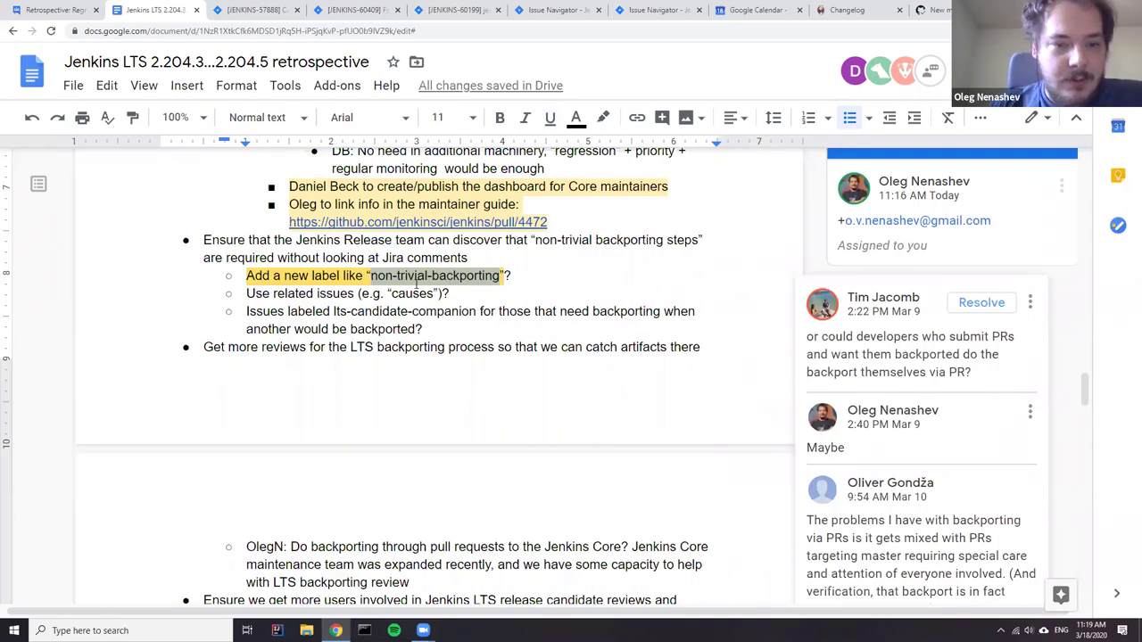
left_click(259, 11)
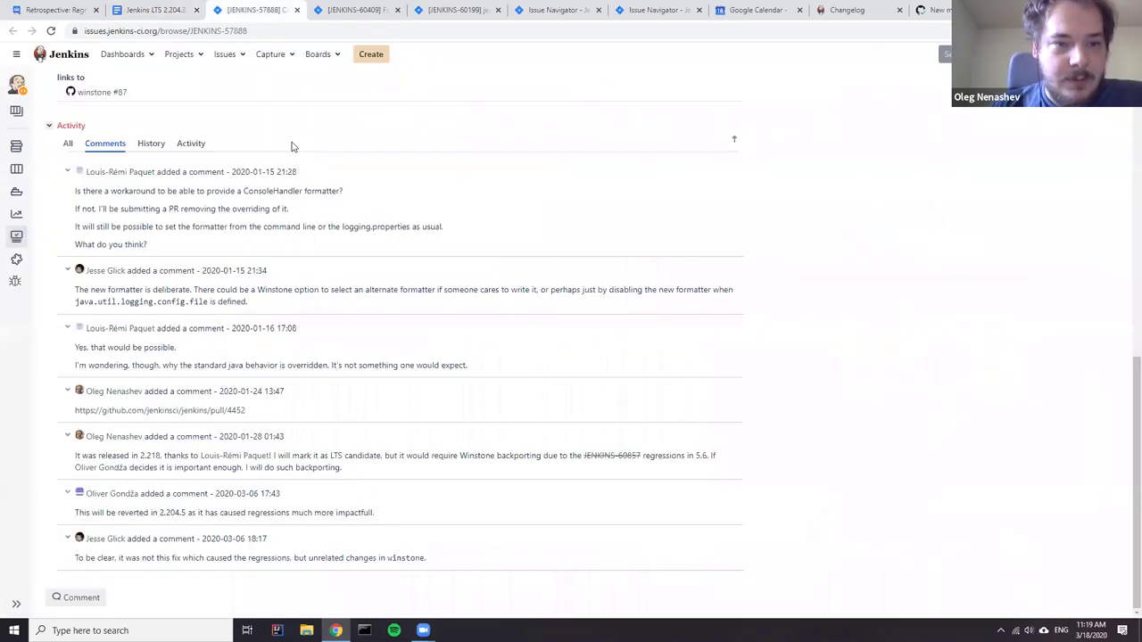
- Begin a 'backpor' label on JENKINS-57888, delete it, and return to the retrospective
scroll(312, 260, "up", 5)
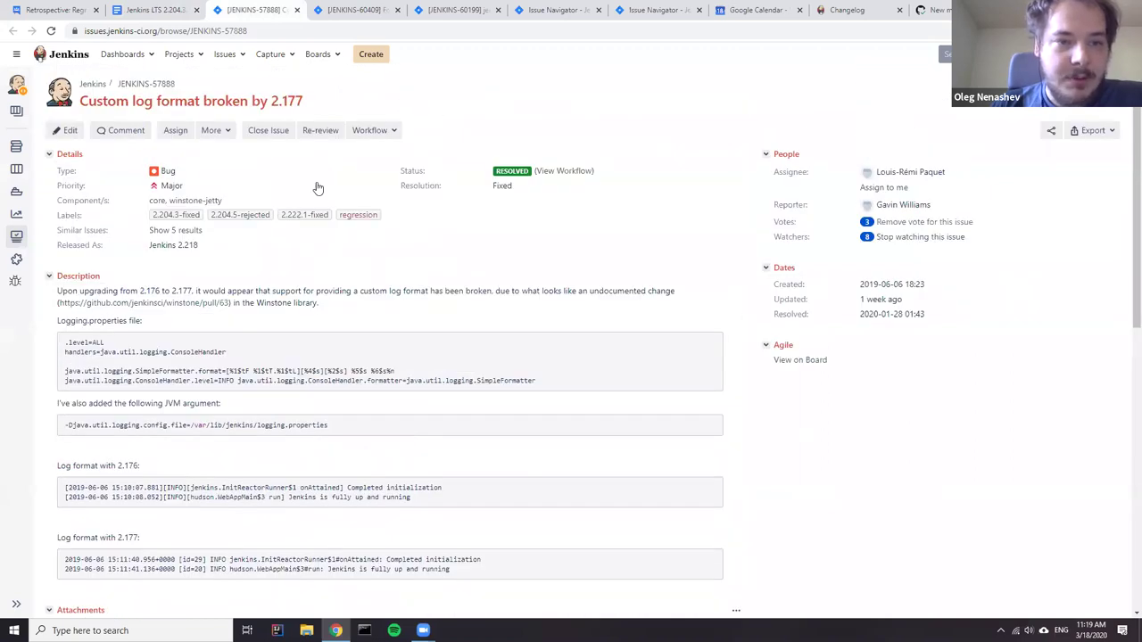
scroll(267, 313, "down", 3)
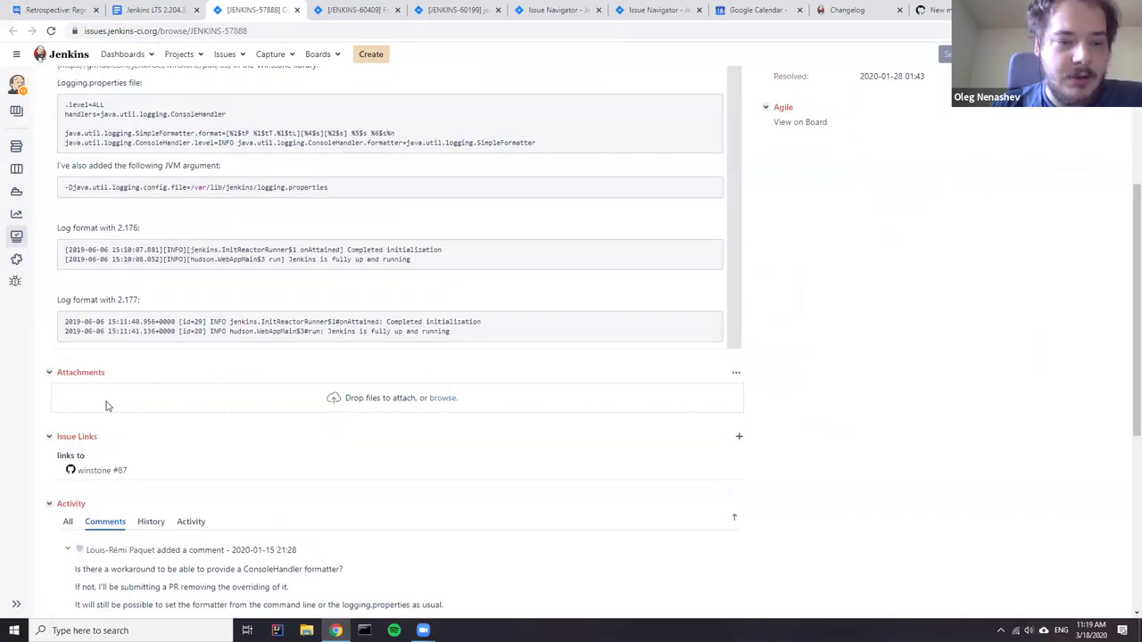
scroll(263, 260, "up", 3)
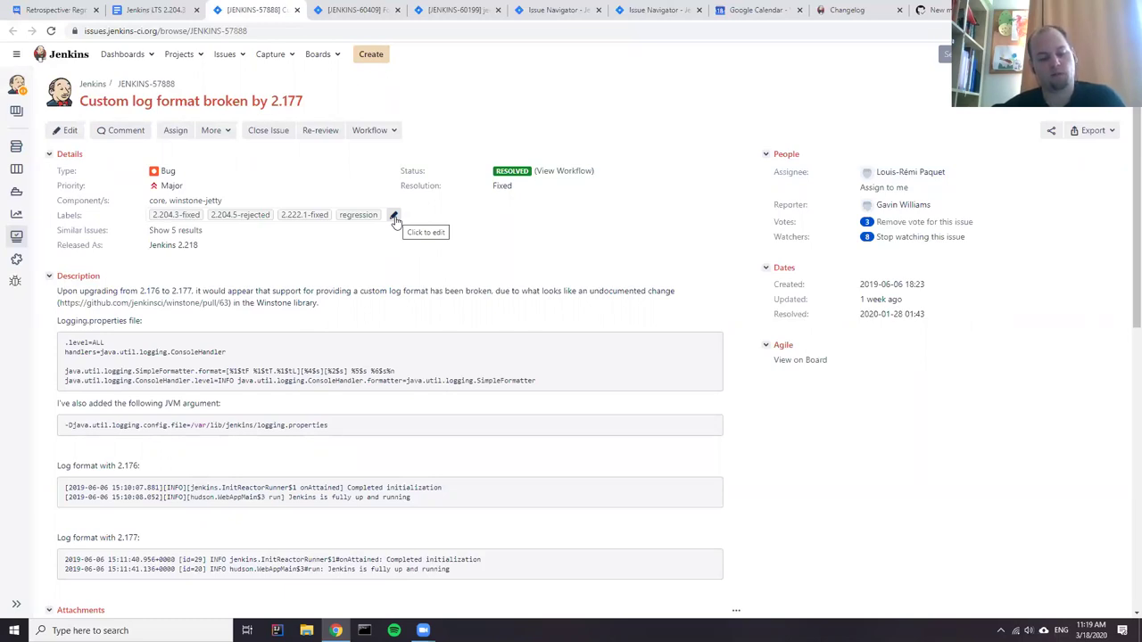
left_click(394, 219)
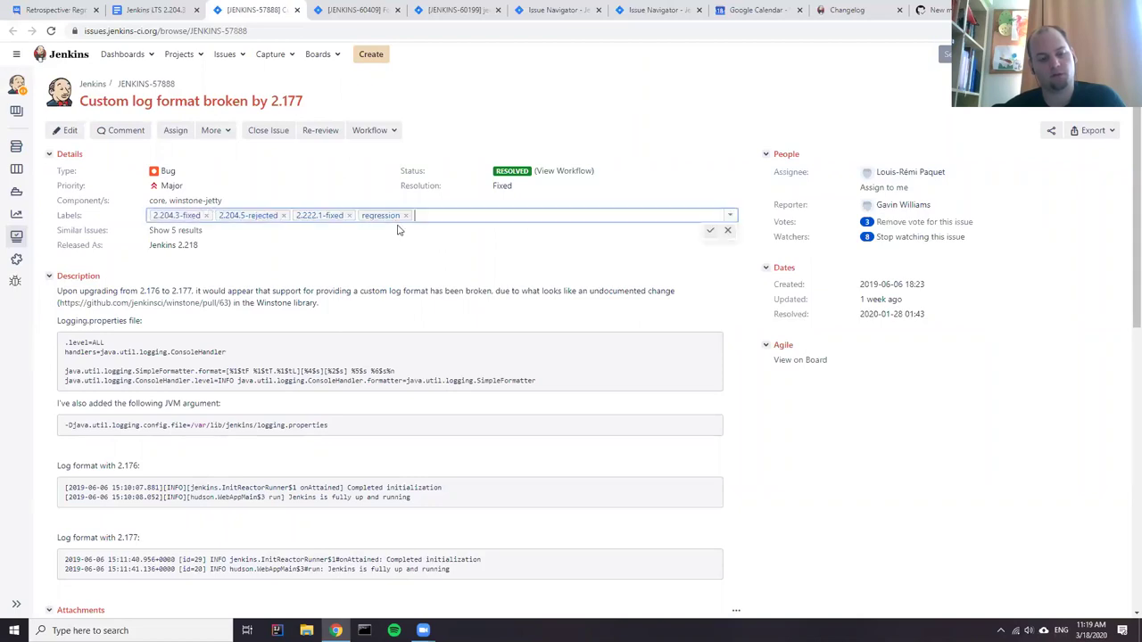
type("backpor")
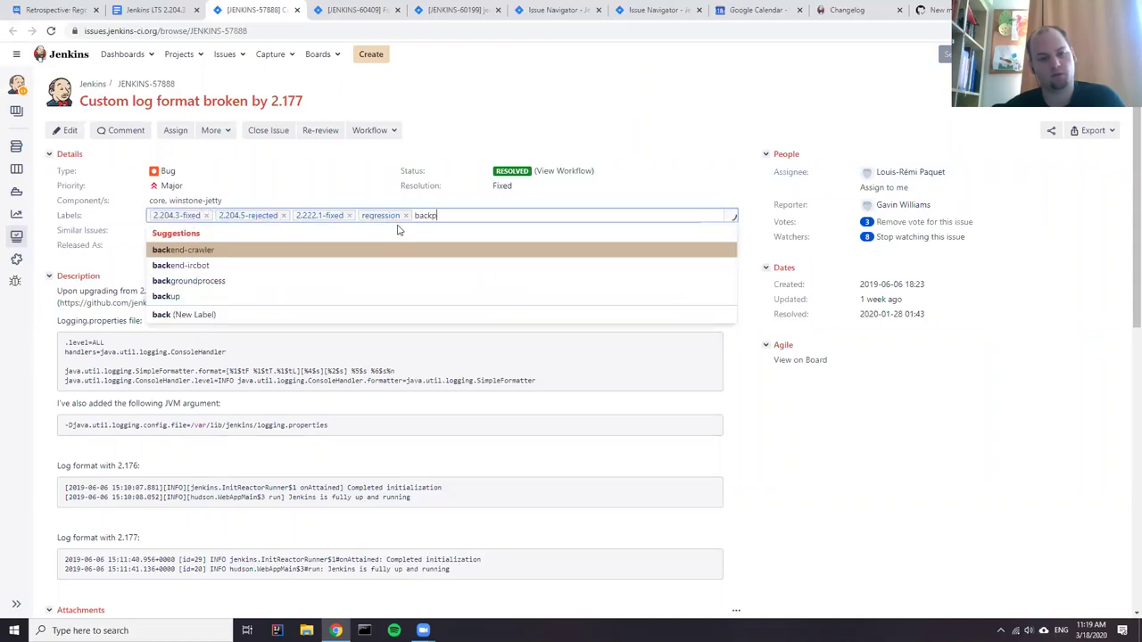
key("BackSpace")
key("BackSpace")
key("BackSpace")
key("BackSpace")
key("BackSpace")
key("BackSpace")
key("BackSpace")
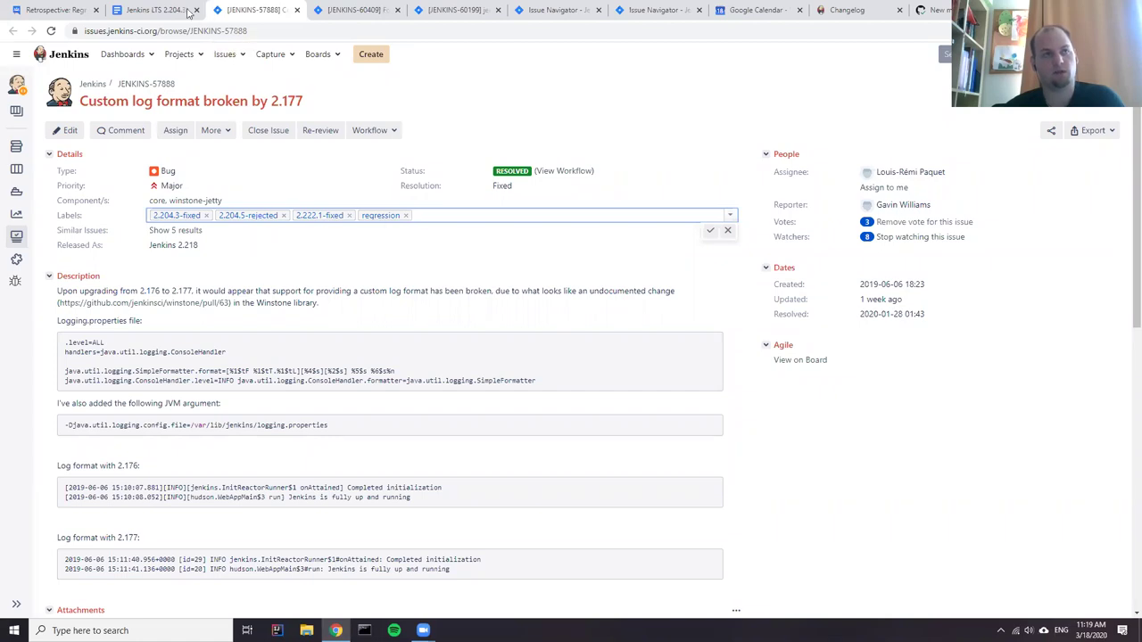
left_click(152, 10)
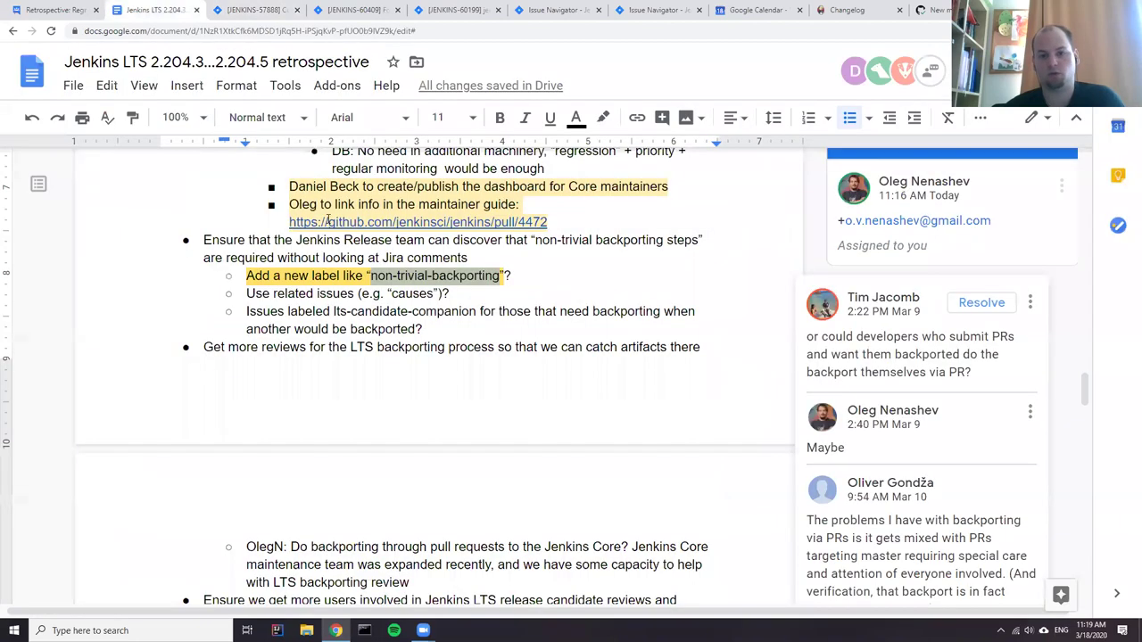
- Add a 'Feedback:' sub-bullet after the last backporting idea with a nested line below
left_click(328, 345)
left_click(459, 333)
key("Return")
type("Fe")
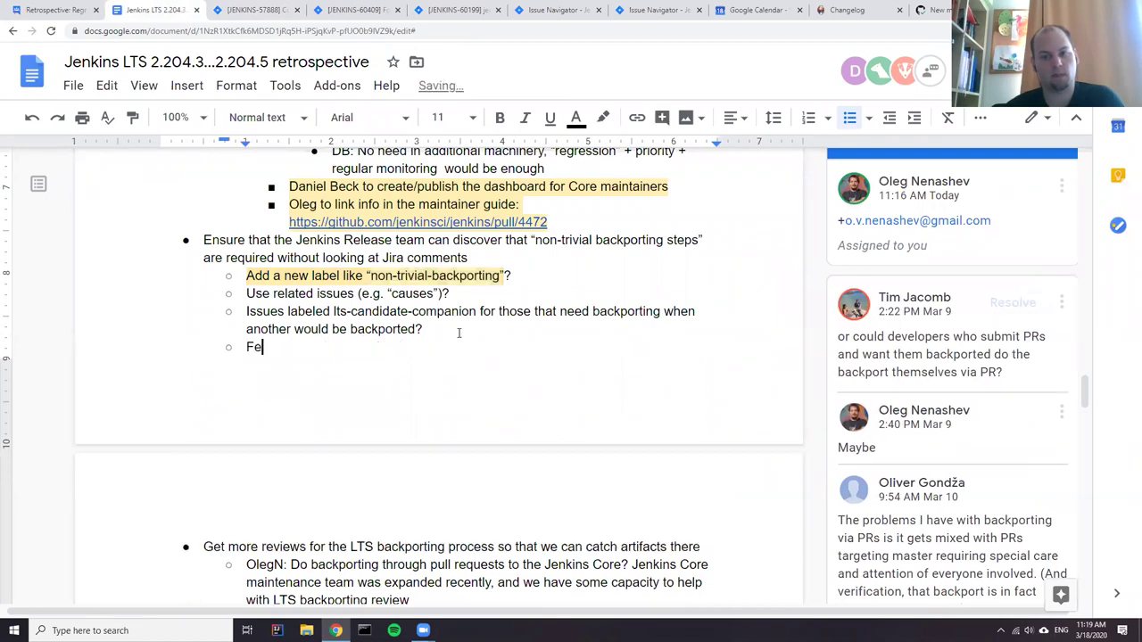
type("edback:")
key("Return")
key("Tab")
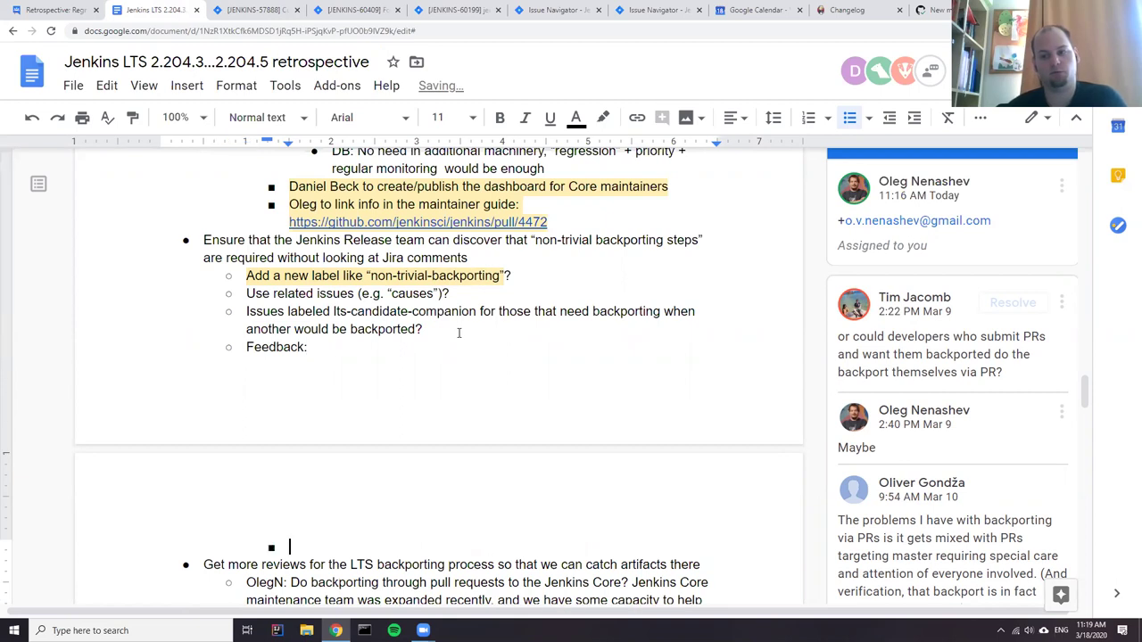
- Write the participant's note 'Ensure that issue reporters/contributors review the fixes', correcting 'contributors'
type("Ensure t")
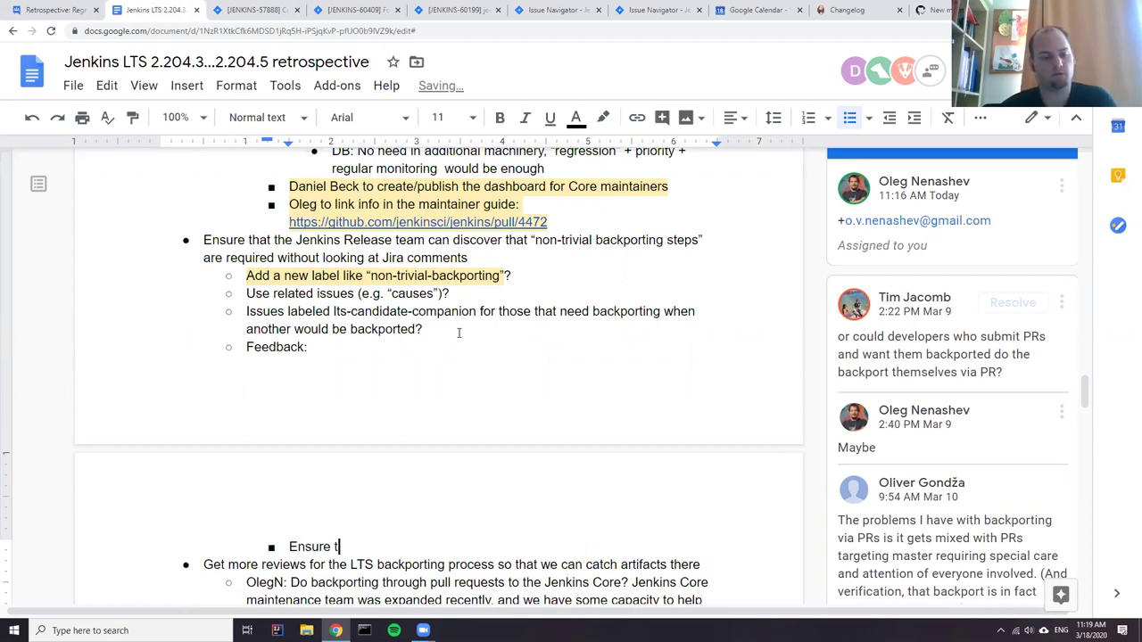
type("hat issu")
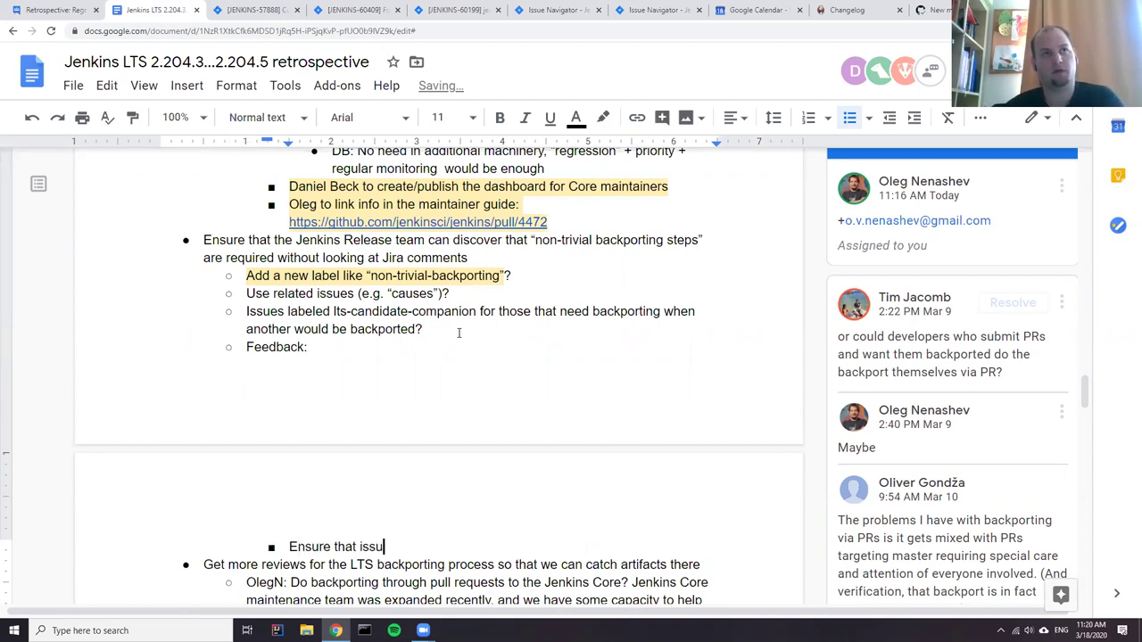
type("e reporters/")
key("Left")
key("Left")
key("Left")
key("Left")
key("Left")
key("Left")
key("Left")
key("Left")
key("Left")
key("Left")
key("Left")
key("Left")
key("Left")
key("Left")
key("Left")
key("Left")
key("Left")
key("Left")
key("Left")
key("Left")
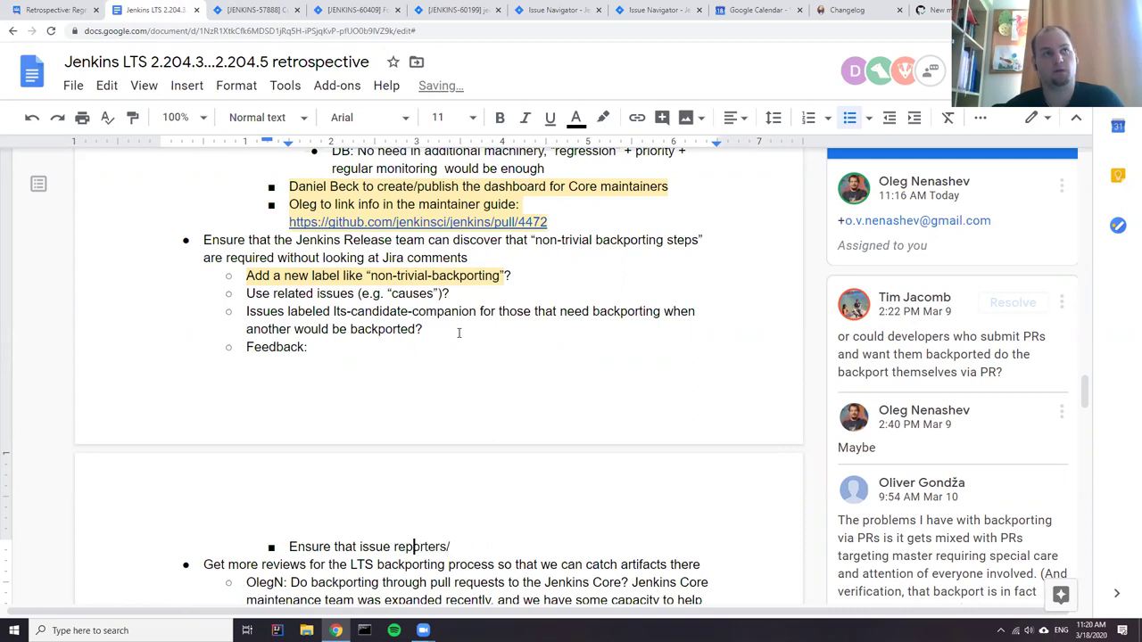
type("Oliver: ")
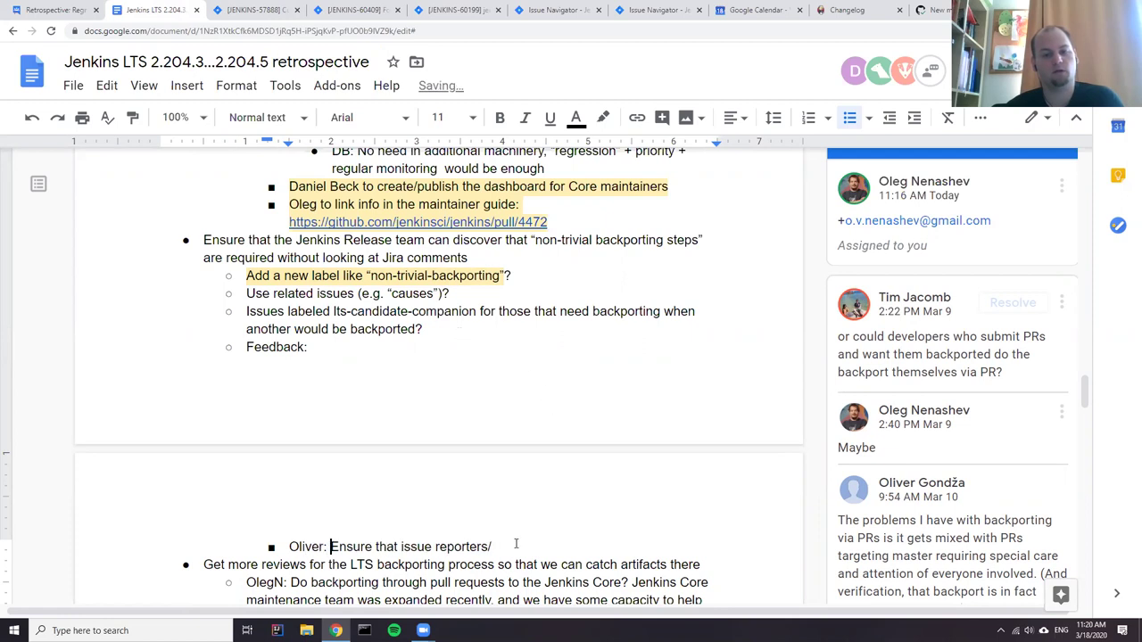
type("c")
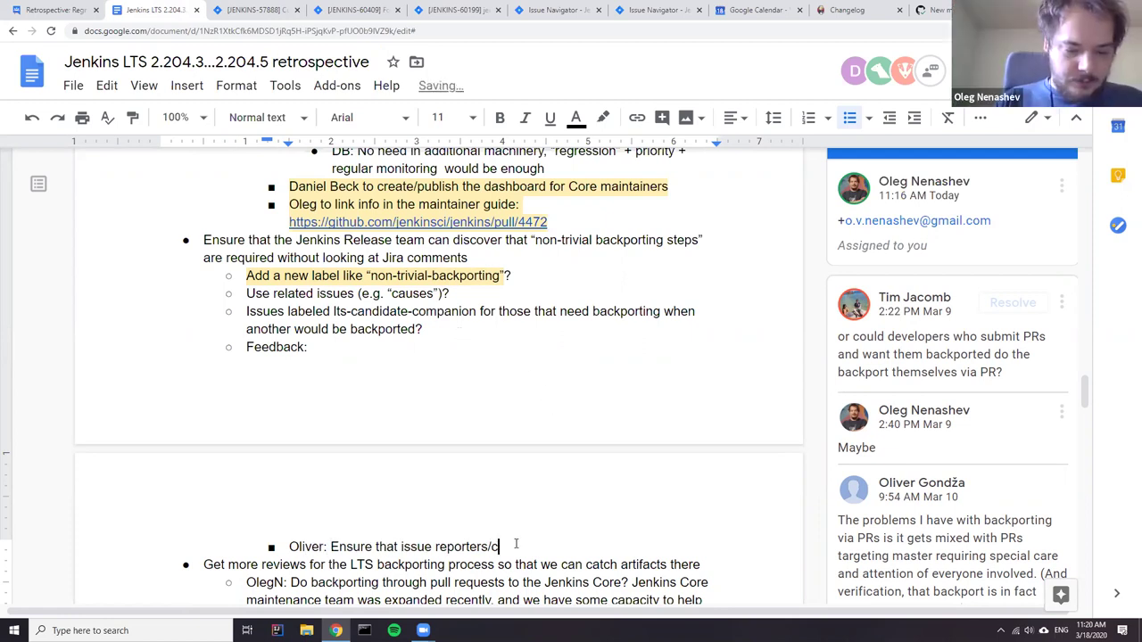
type("ontribuors review the fixes")
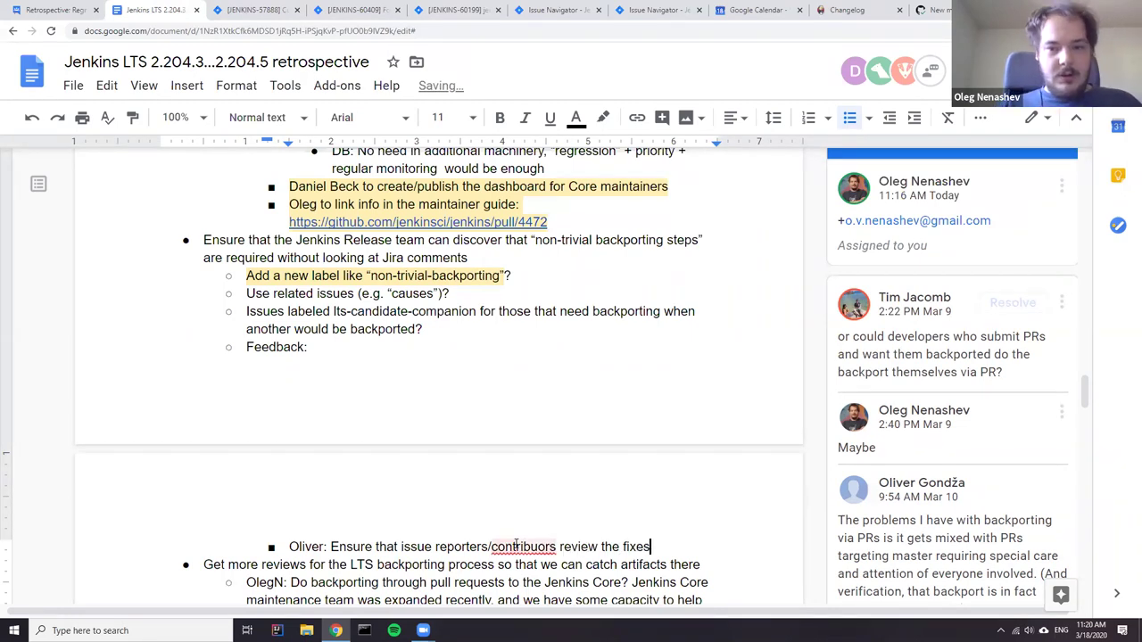
right_click(520, 546)
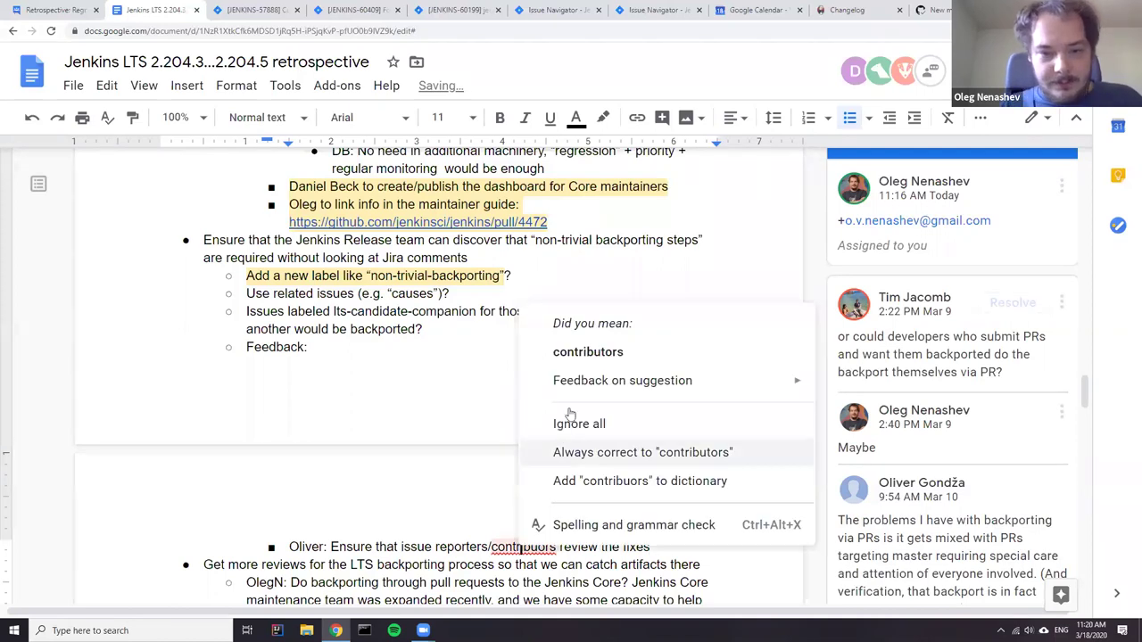
left_click(599, 355)
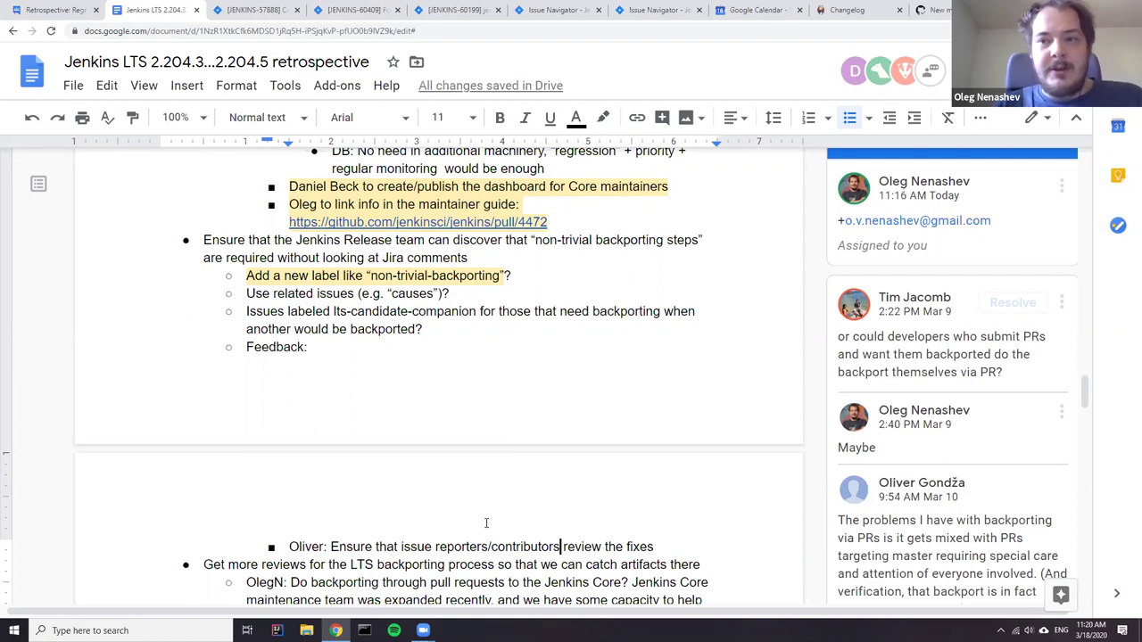
left_click(254, 10)
- Close the JENKINS-57888 label editor unchanged, review the regression comments, and return to the document
left_click(816, 471)
scroll(565, 349, "down", 10)
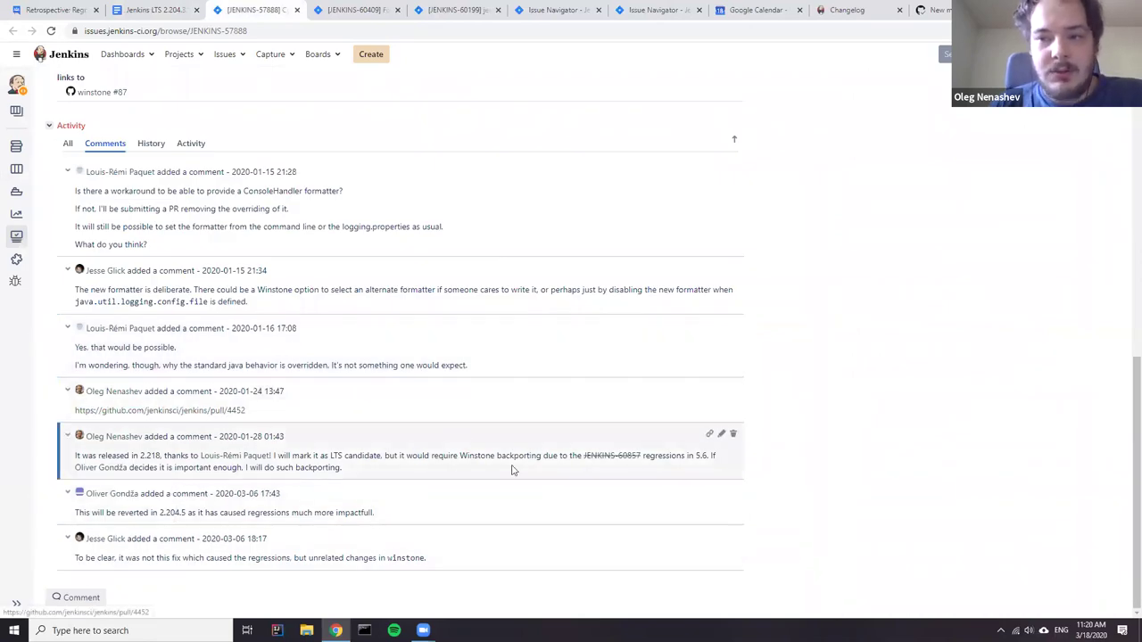
scroll(499, 471, "up", 5)
scroll(499, 471, "up", 2)
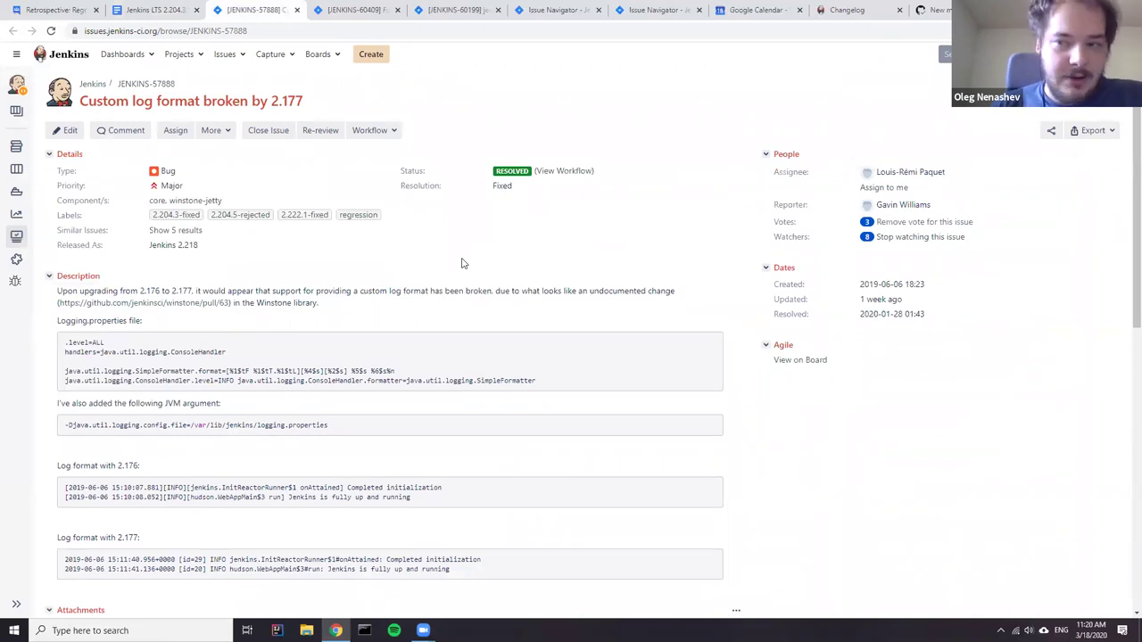
scroll(434, 392, "down", 8)
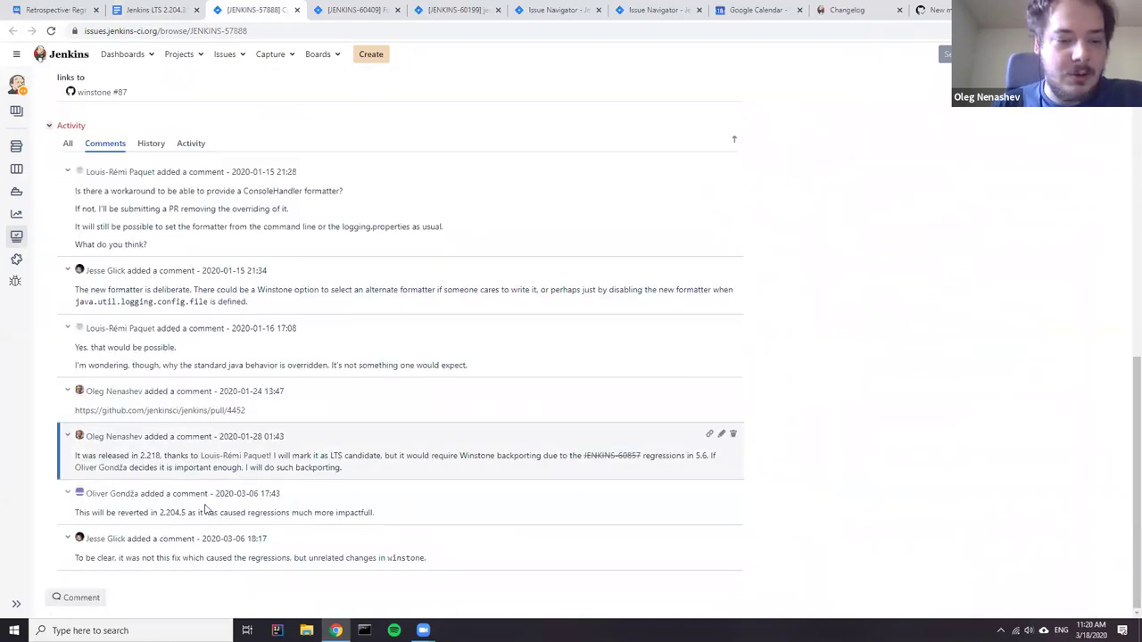
left_click_drag(428, 516, 221, 514)
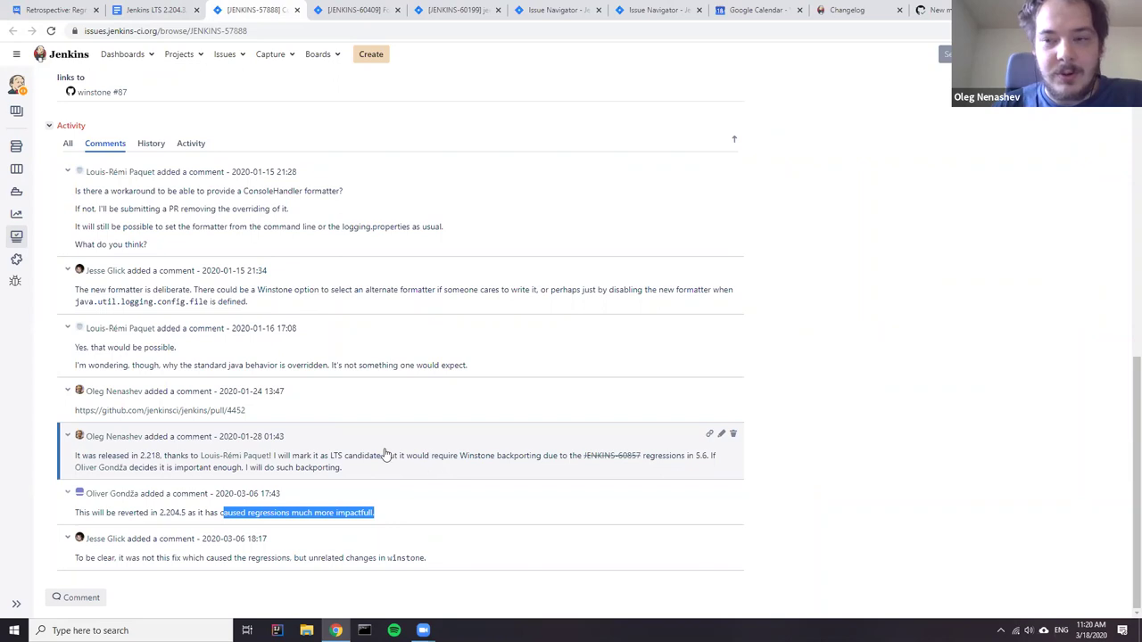
scroll(419, 402, "up", 5)
scroll(399, 402, "up", 2)
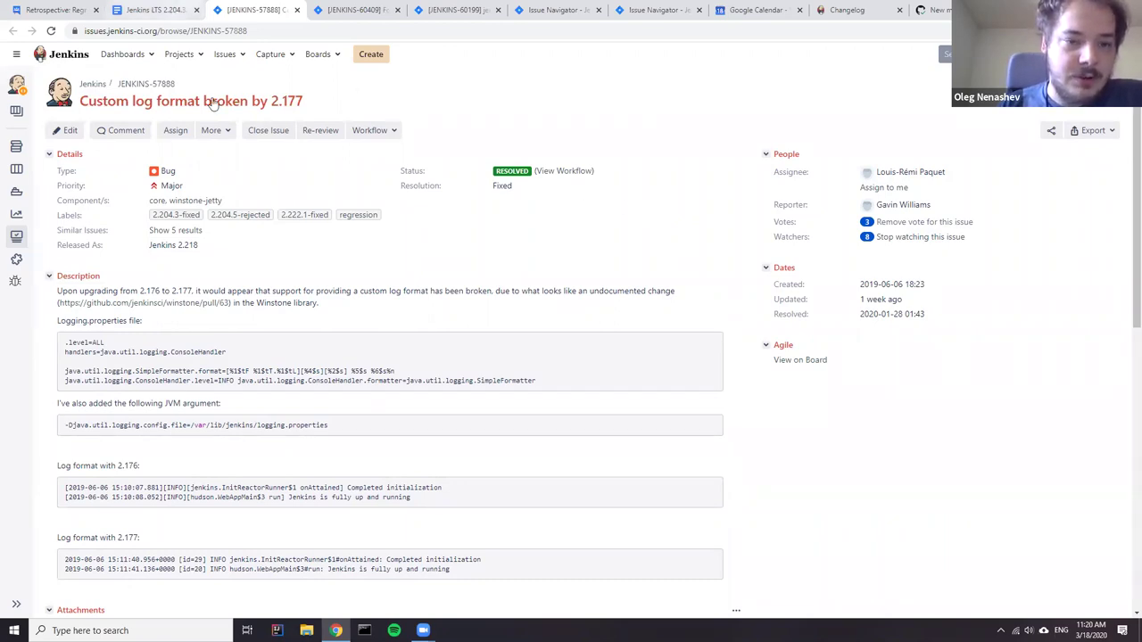
key("ctrl+shift+Tab")
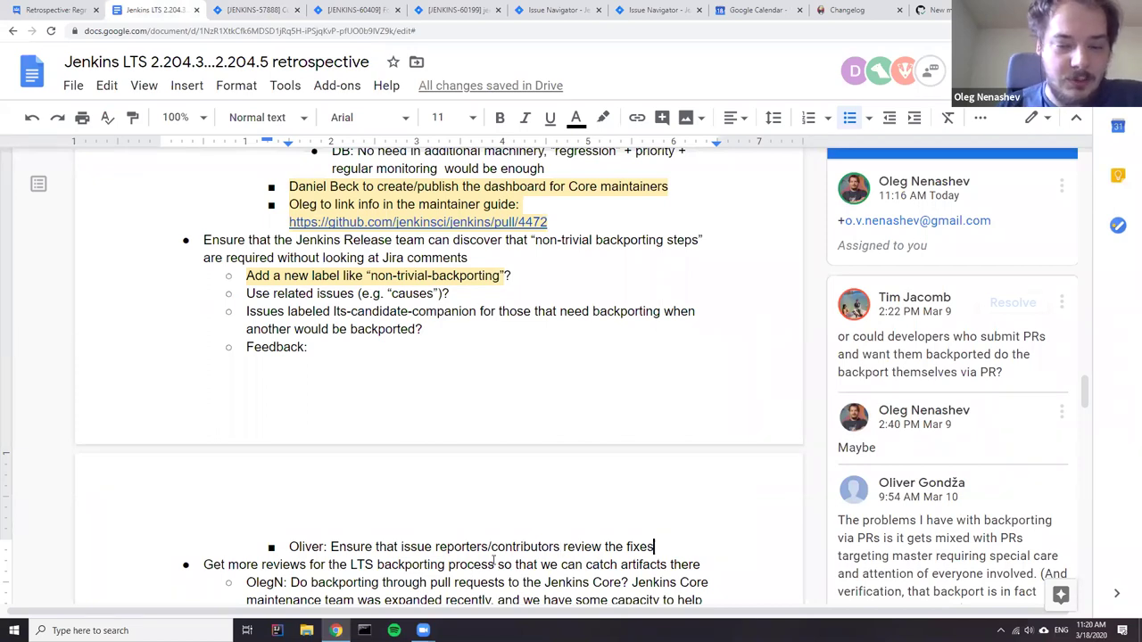
scroll(561, 437, "down", 2)
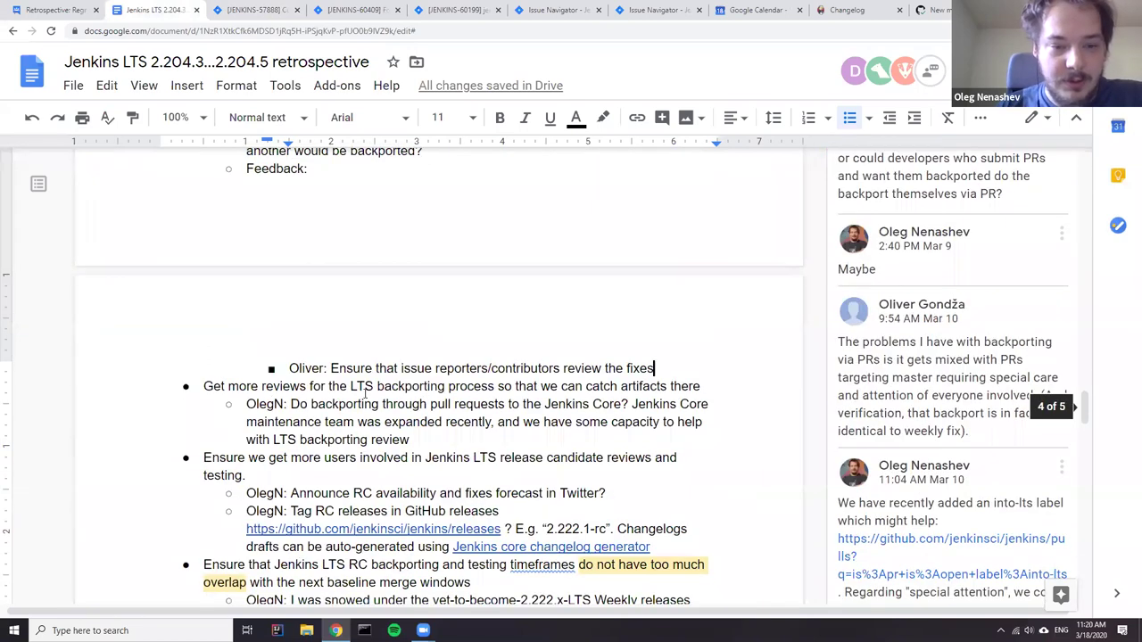
left_click_drag(203, 386, 476, 437)
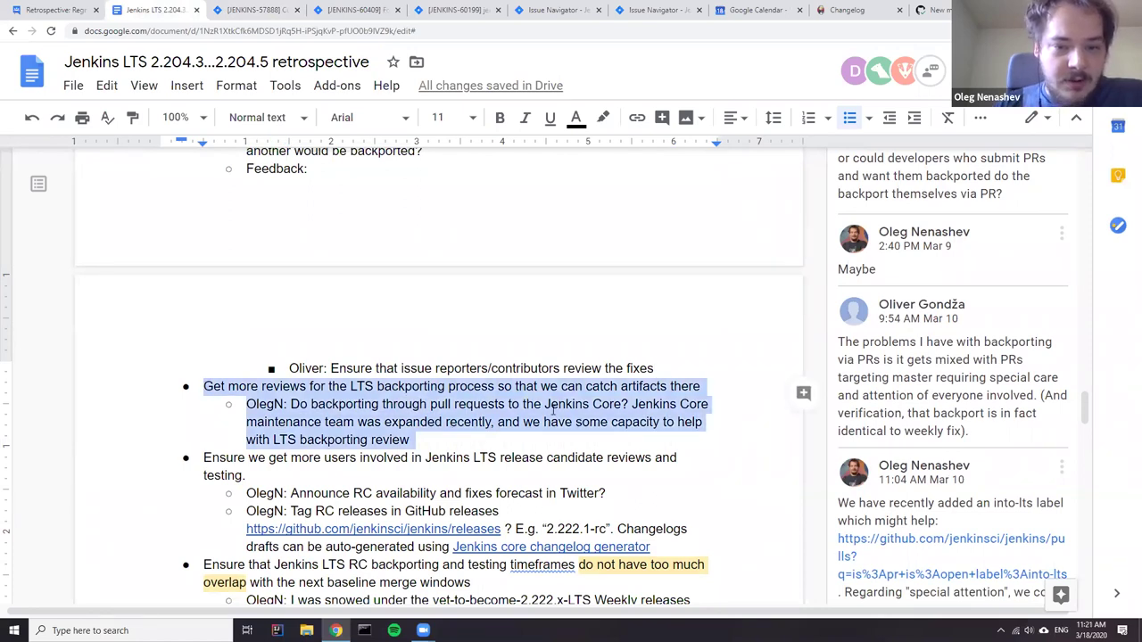
key("Right")
left_click(247, 404, "shift")
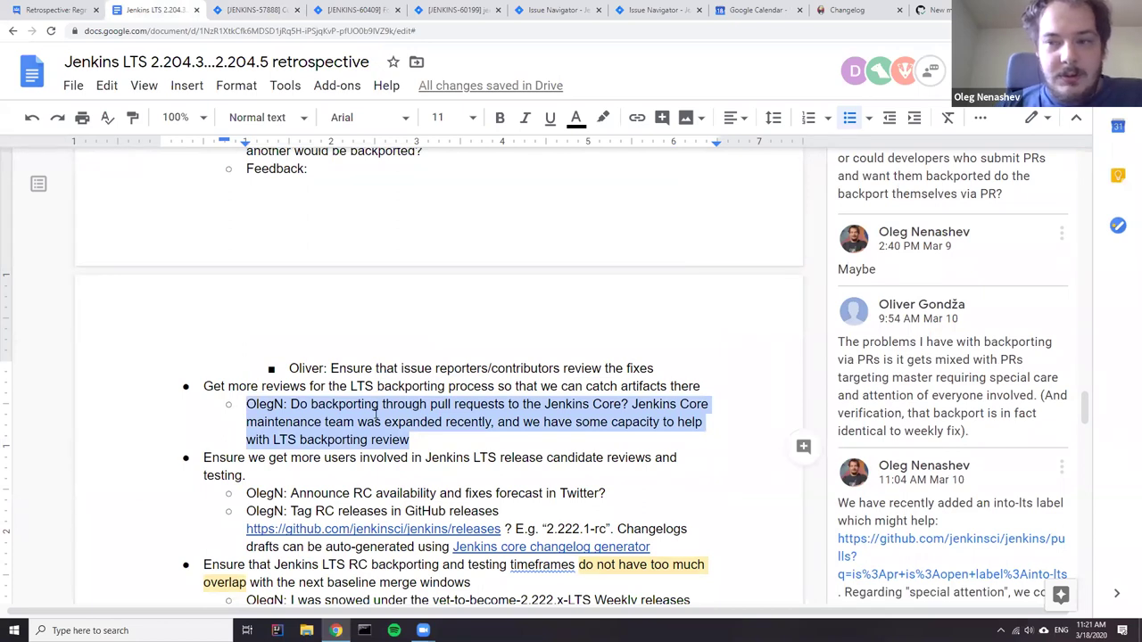
left_click(893, 398)
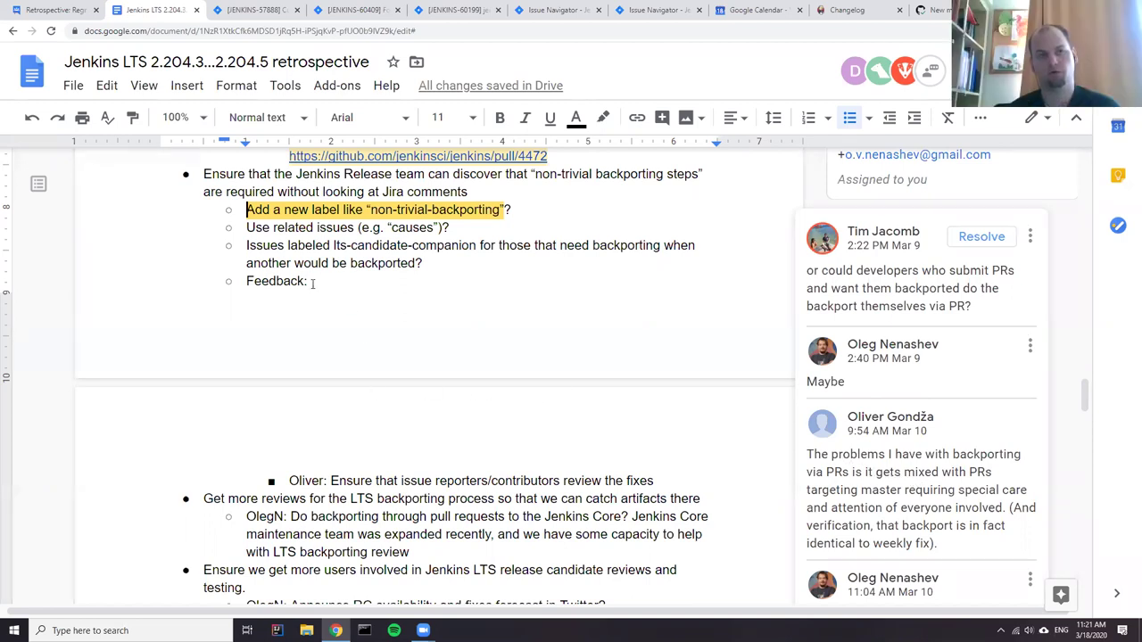
left_click(660, 480)
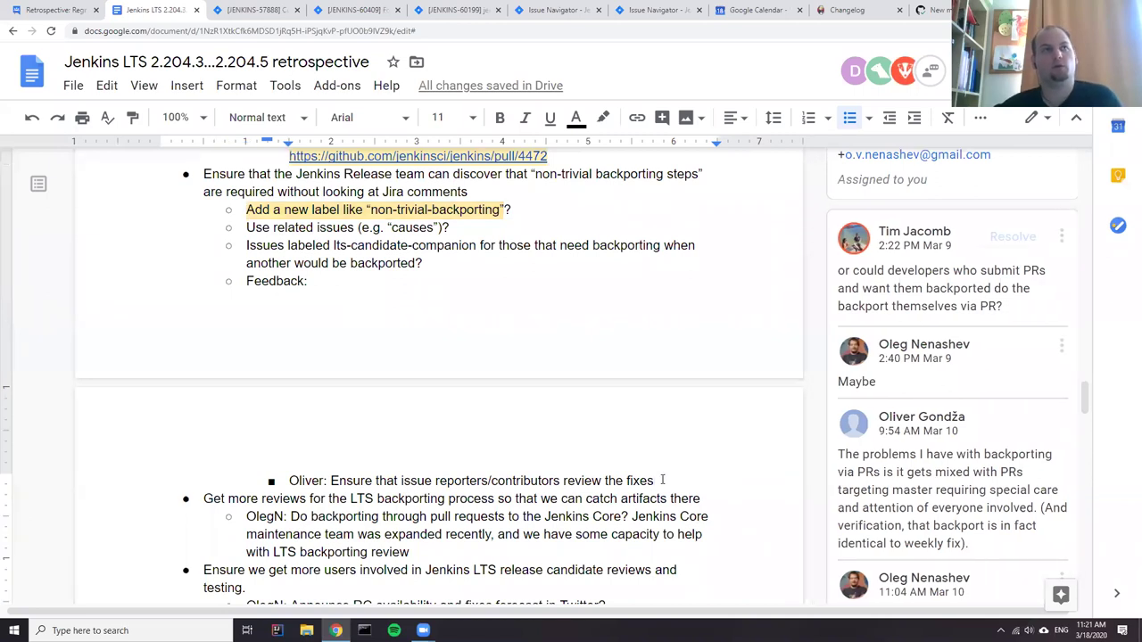
type("=> ")
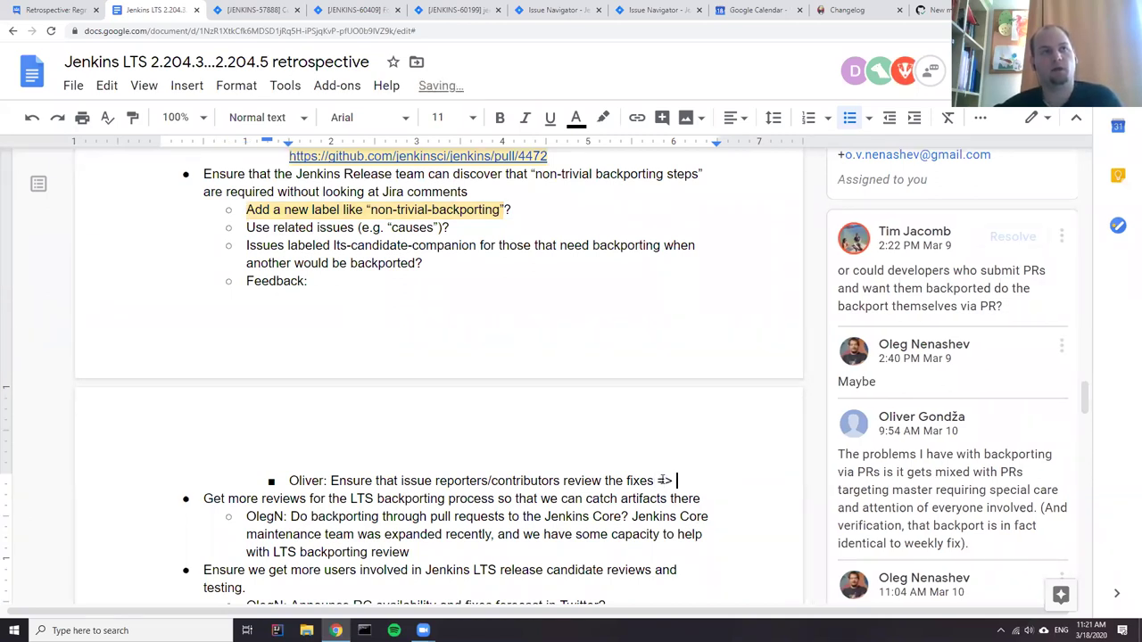
type("p")
key("BackSpace")
key("BackSpace")
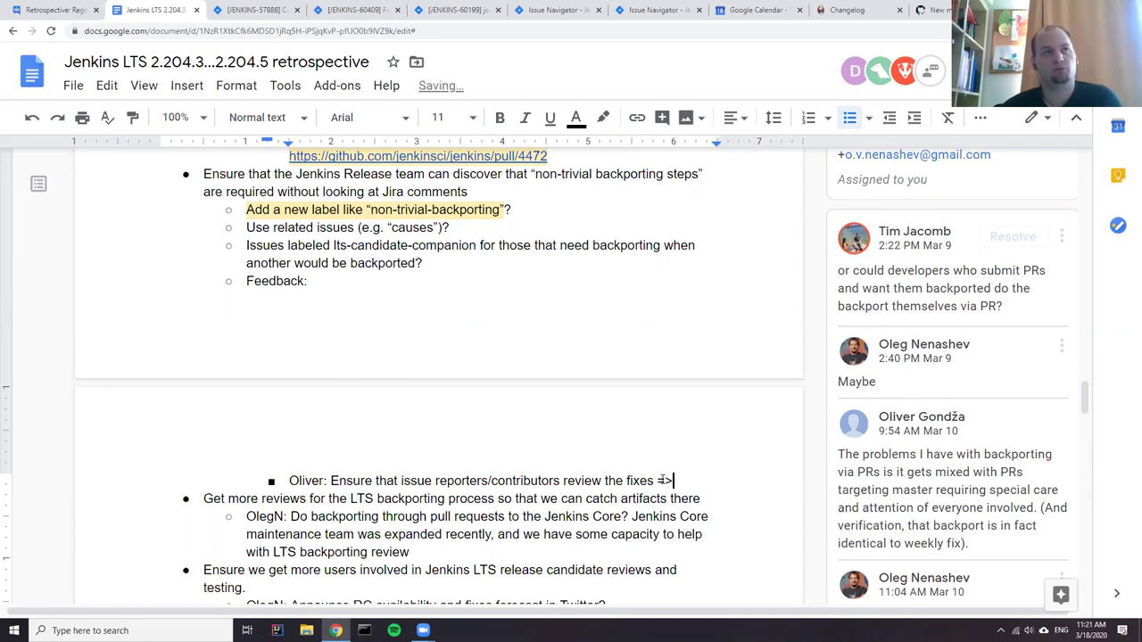
key("BackSpace")
key("BackSpace")
key("BackSpace")
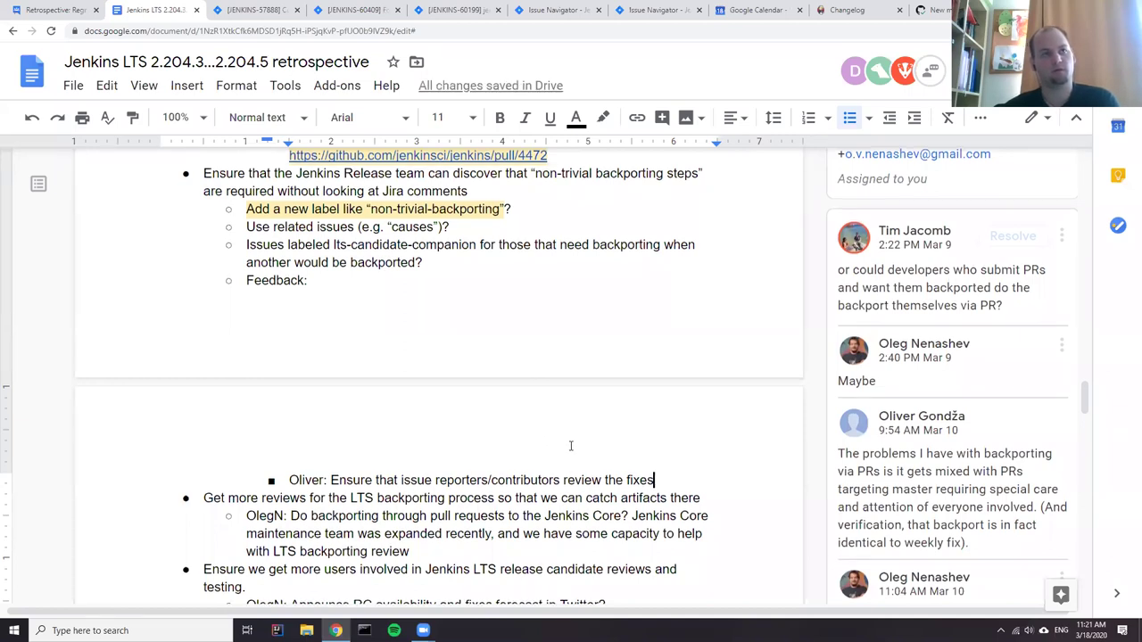
- Add a 'Process:' sub-item under the backporting note with the nested point 'Single pull request for review'
scroll(571, 447, "down", 1)
left_click(441, 494)
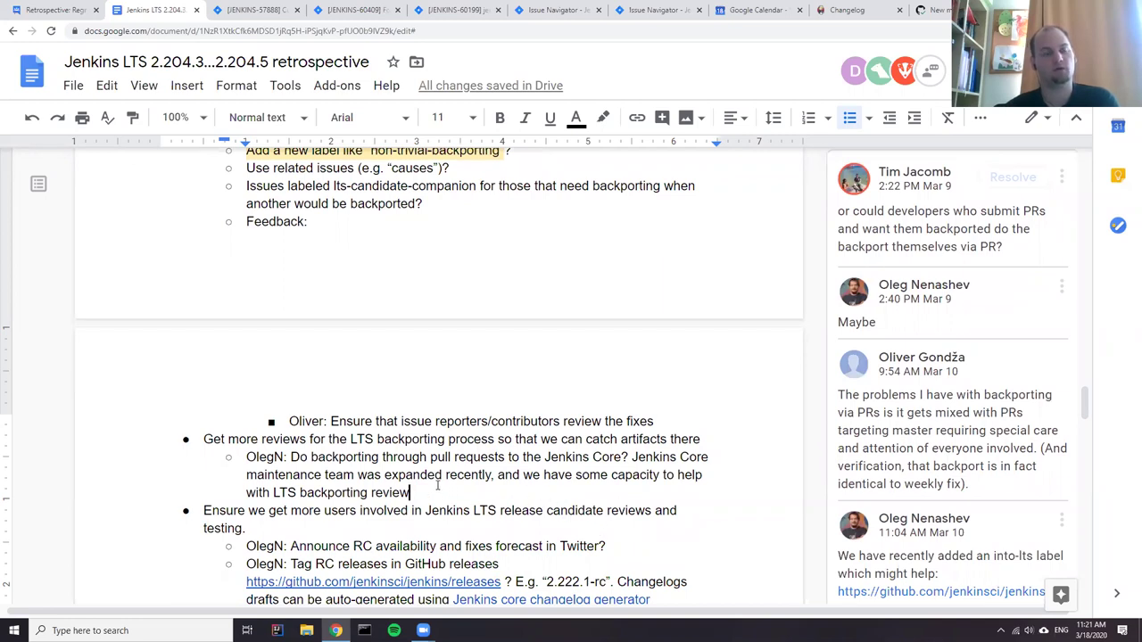
key("Return")
type("Process:")
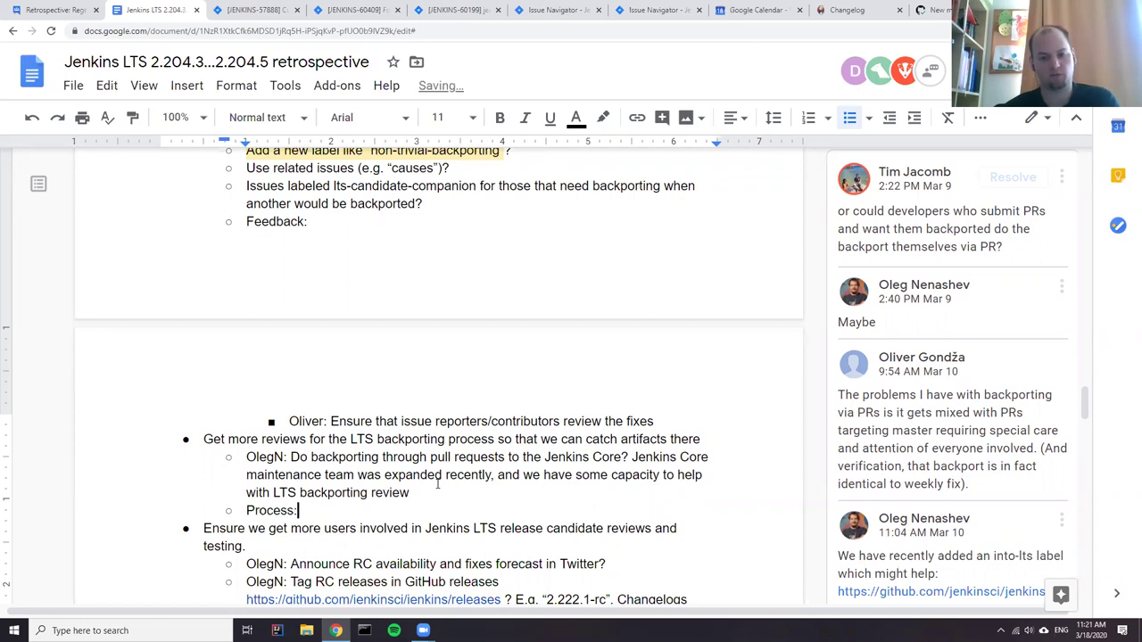
key("Return")
key("Tab")
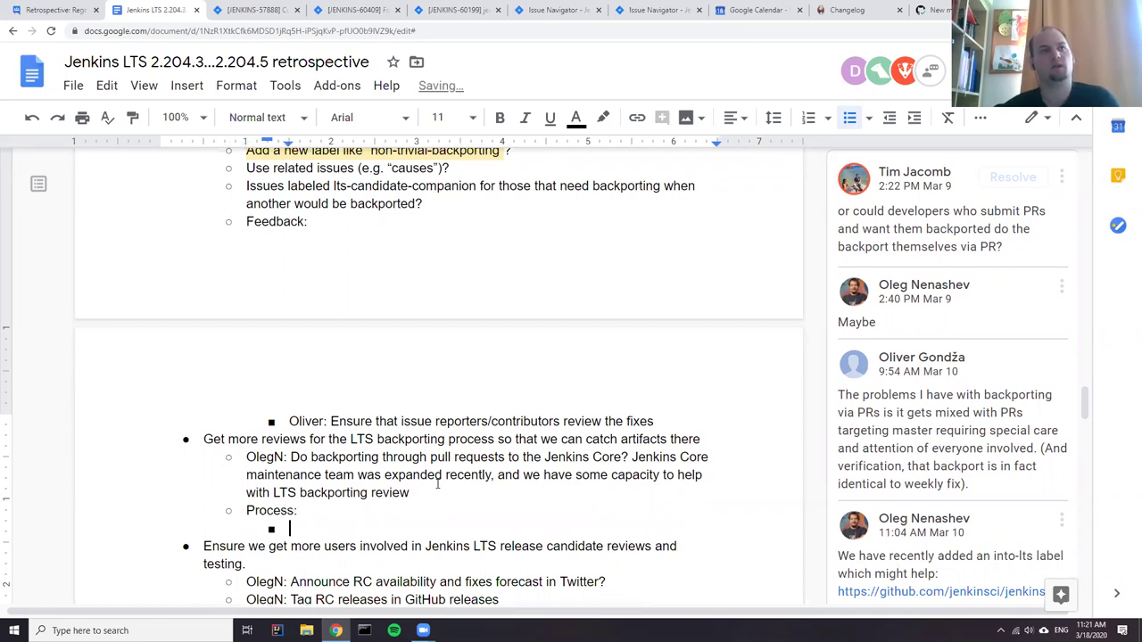
type("Single ")
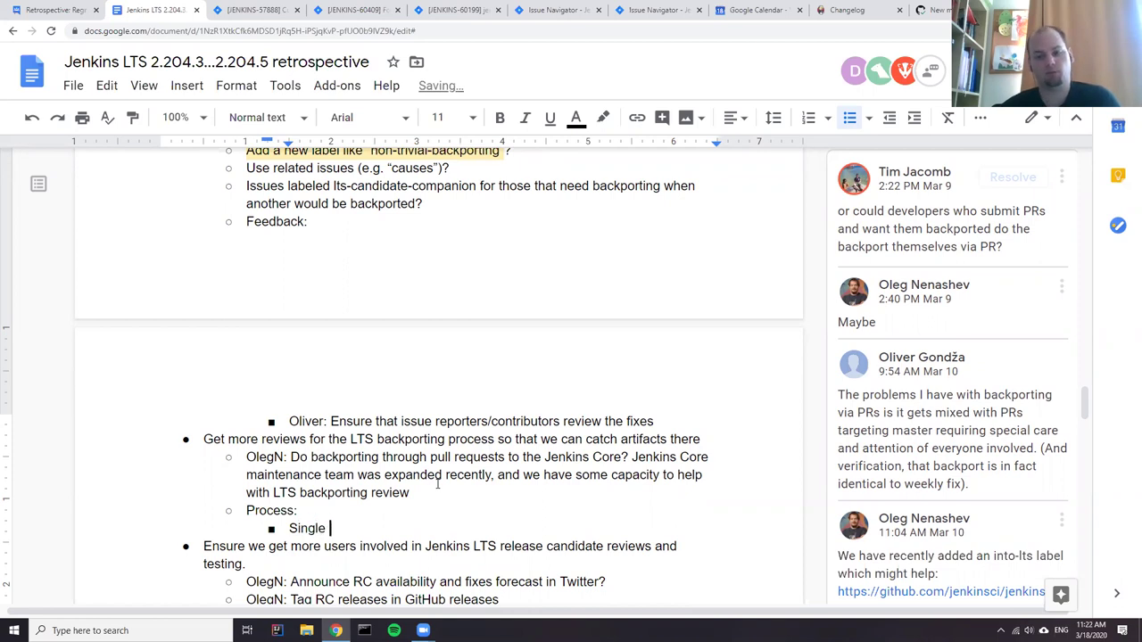
type("pull request for review")
- Insert 'per LTS' after 'request' so the point reads 'Single pull request per LTS for review'
key("Return")
key("Left")
key("ctrl+Left")
key("ctrl+Left")
type("per LTS")
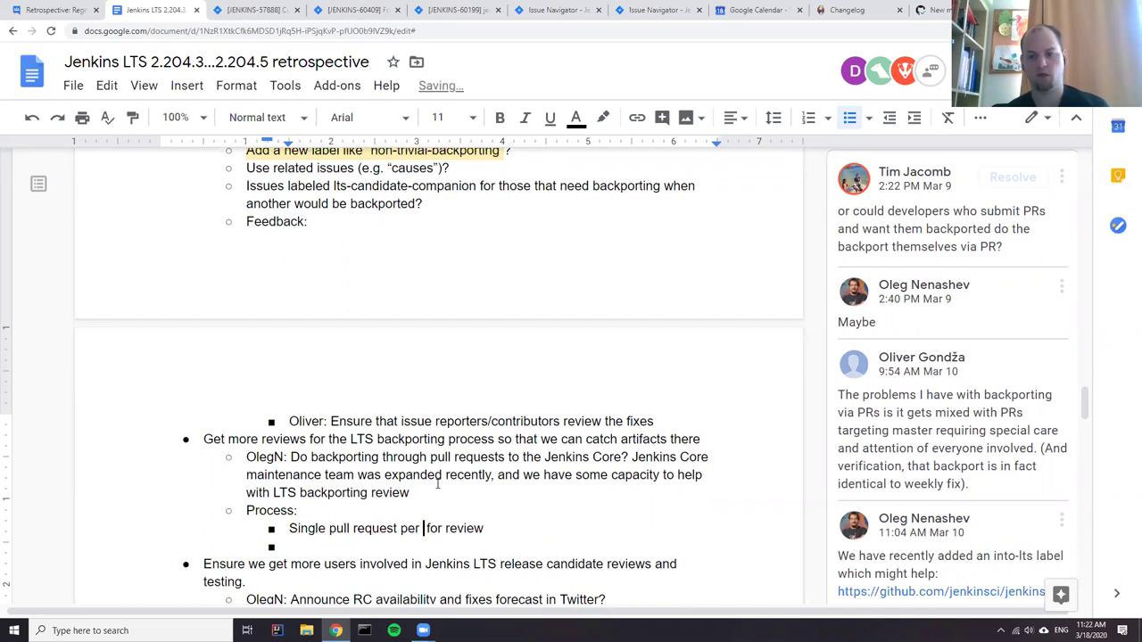
key("Down")
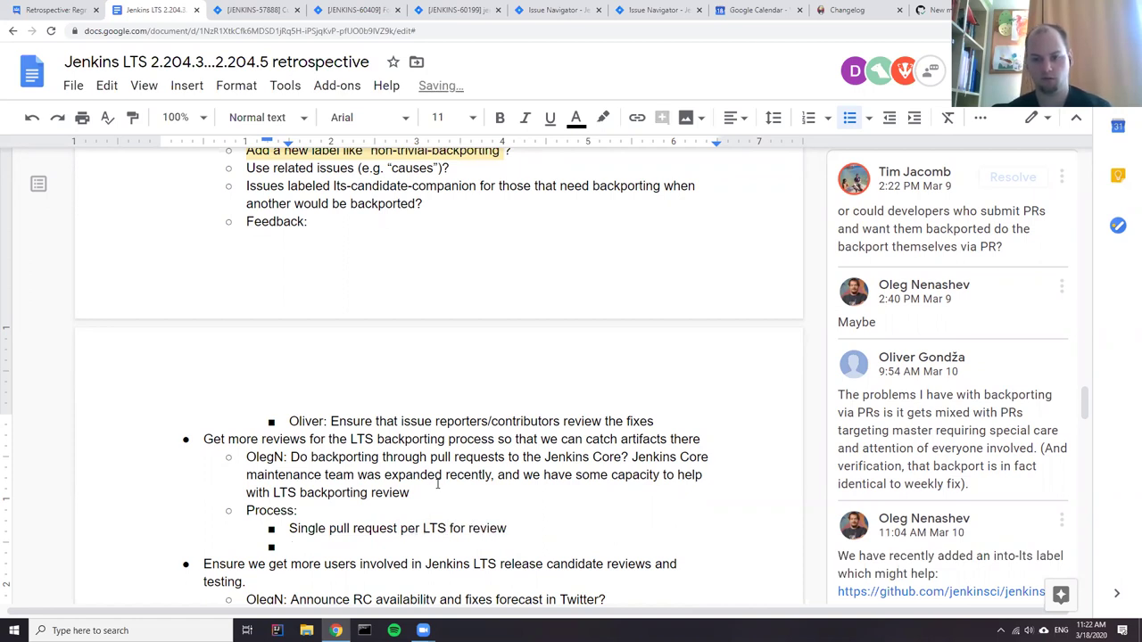
left_click(900, 446)
scroll(899, 437, "down", 2)
scroll(888, 439, "down", 5)
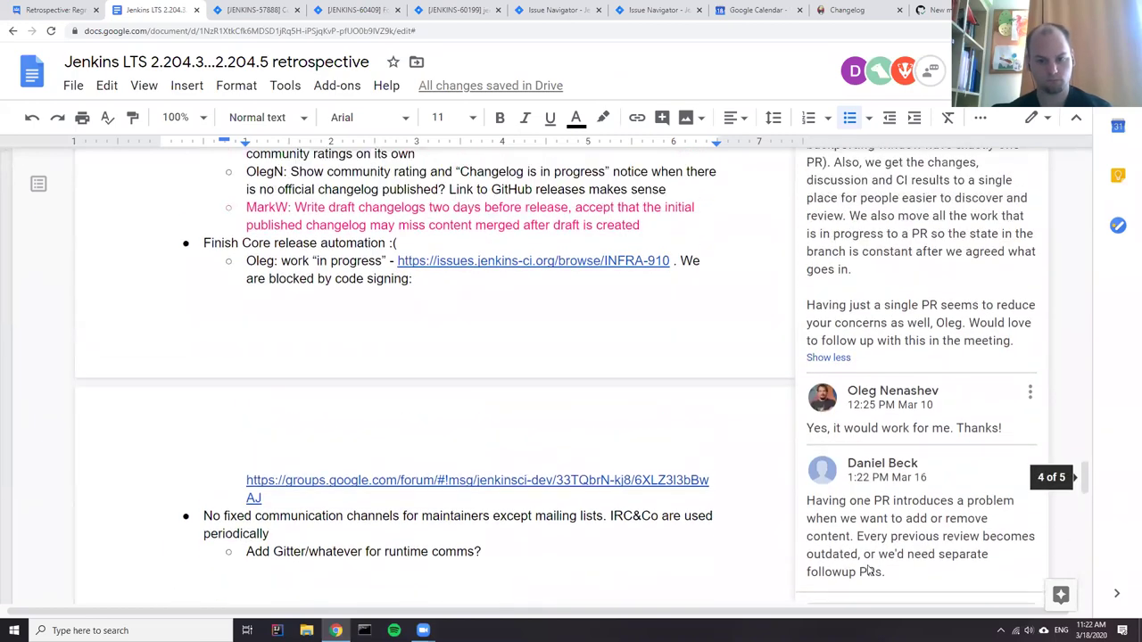
left_click_drag(811, 501, 845, 540)
left_click_drag(890, 573, 852, 541)
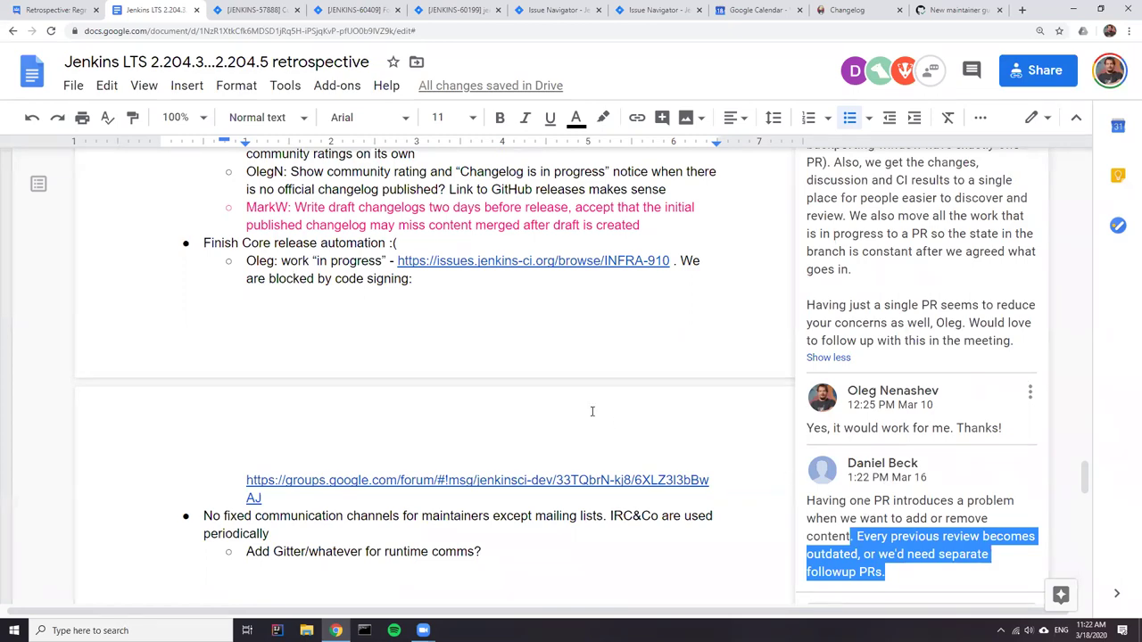
- Prefix the 'Single pull request per LTS for review' point with its proposer's name and a colon
scroll(592, 411, "up", 10)
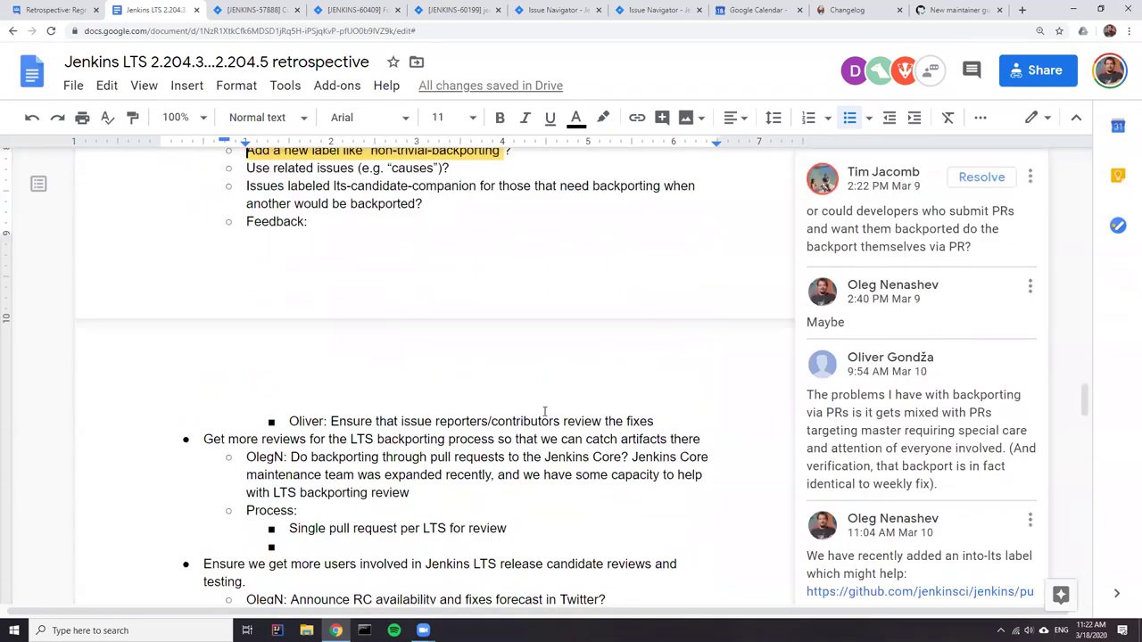
scroll(546, 412, "down", 2)
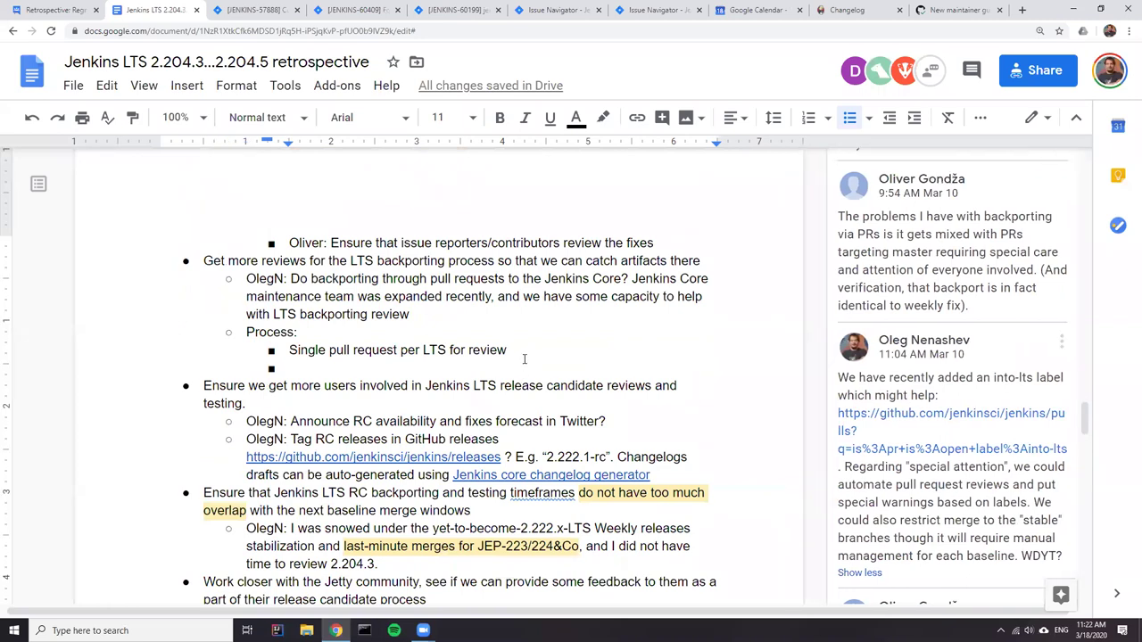
left_click(282, 351)
type("Oliver")
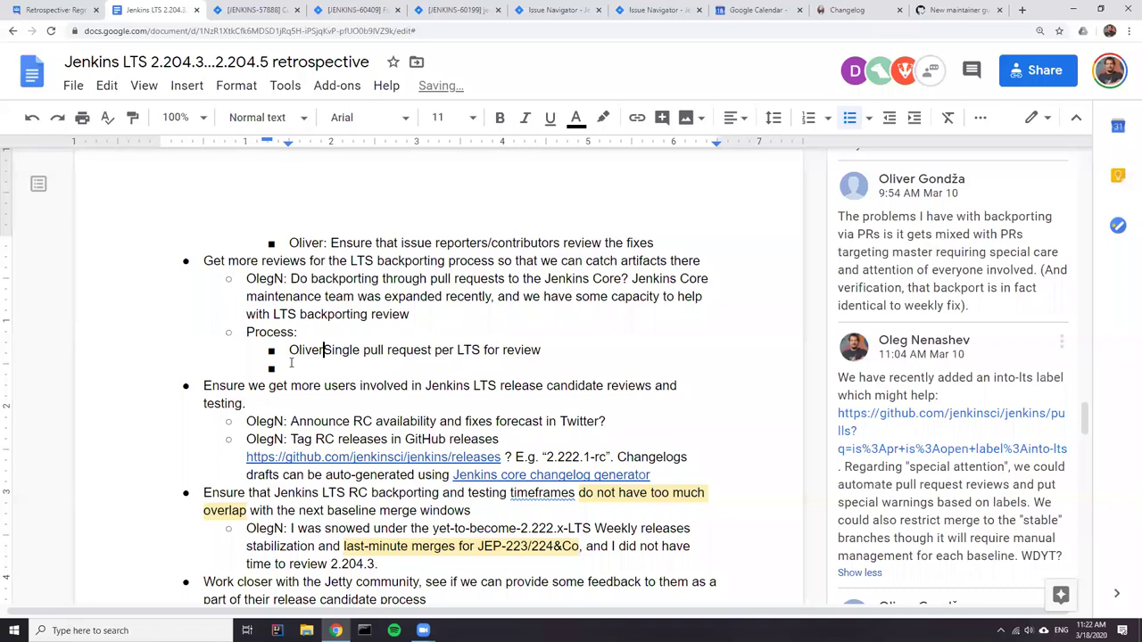
key("BackSpace")
type(":")
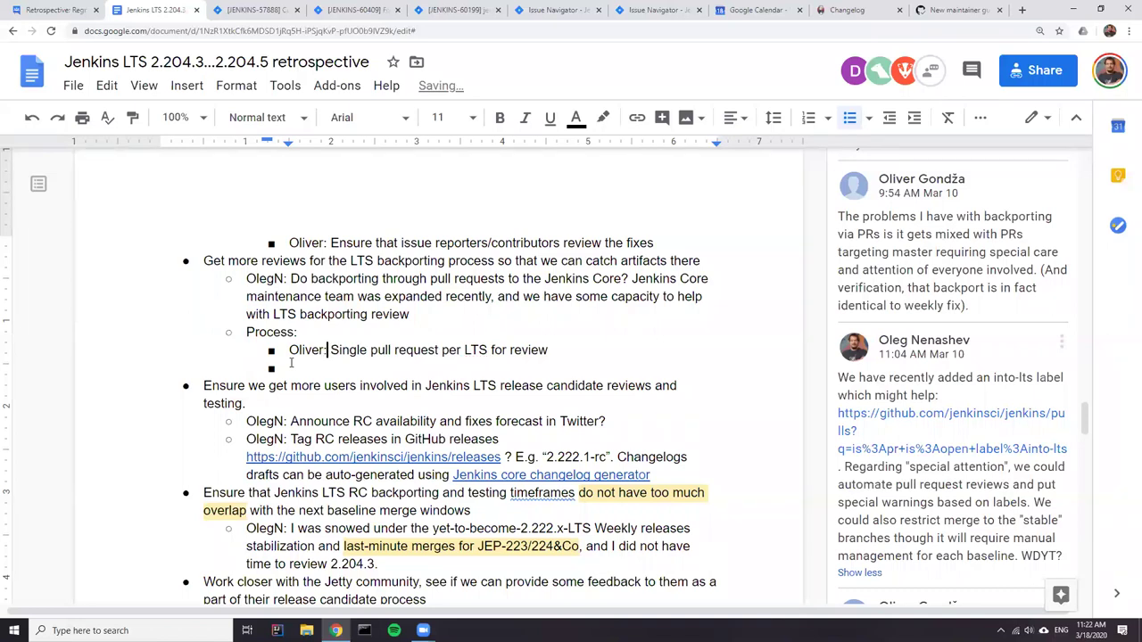
key("End")
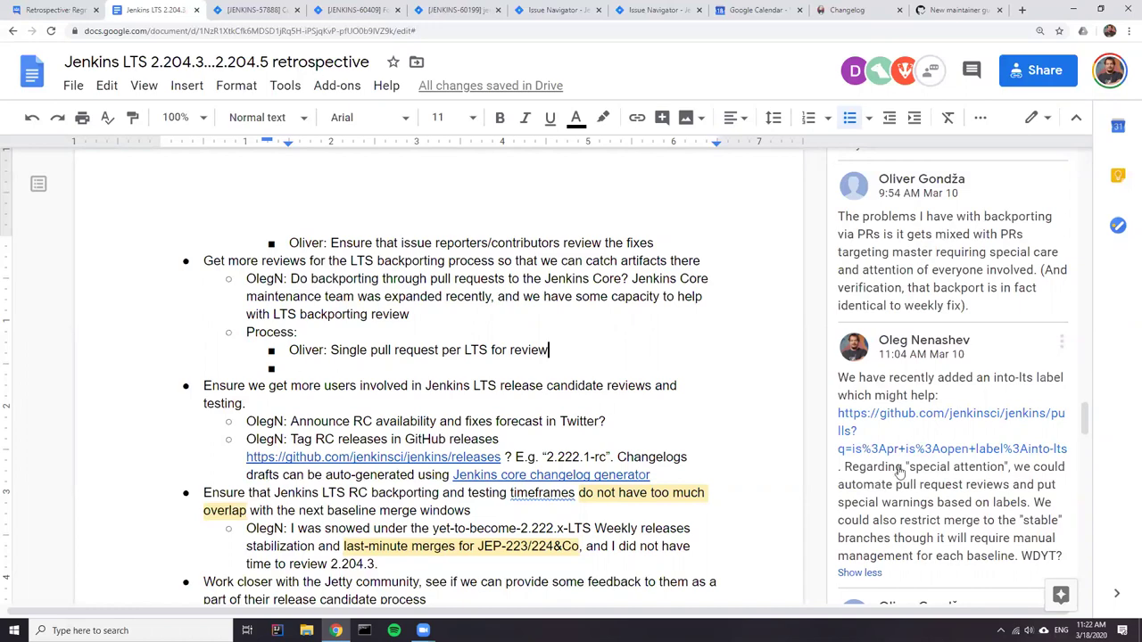
scroll(900, 473, "down", 8)
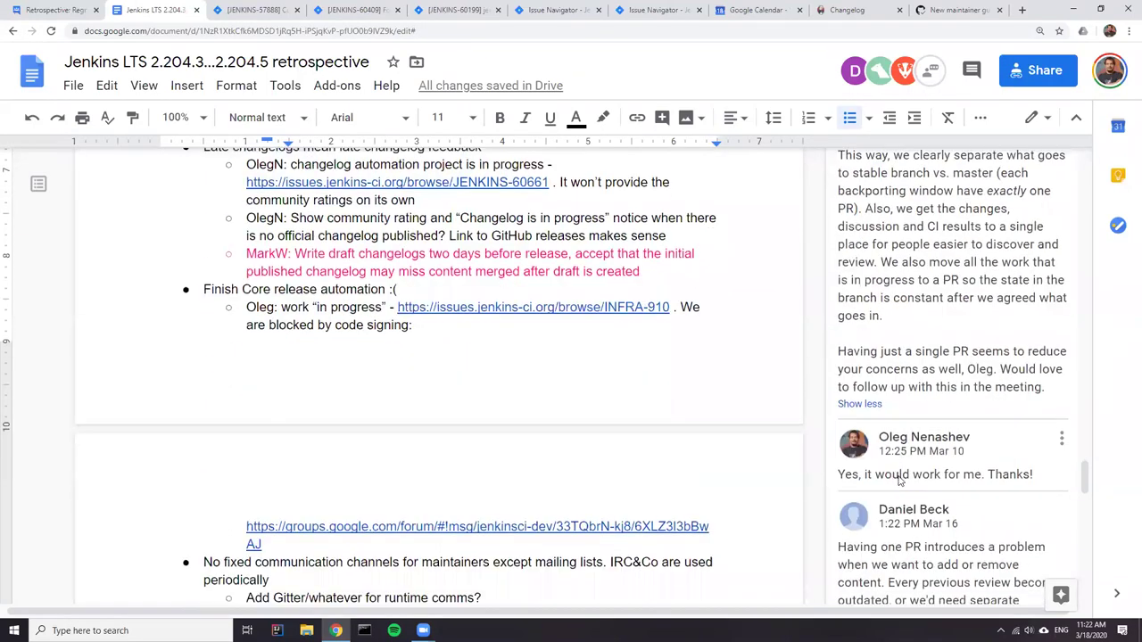
scroll(900, 480, "down", 2)
scroll(968, 482, "up", 11)
scroll(619, 425, "up", 2)
left_click(318, 365)
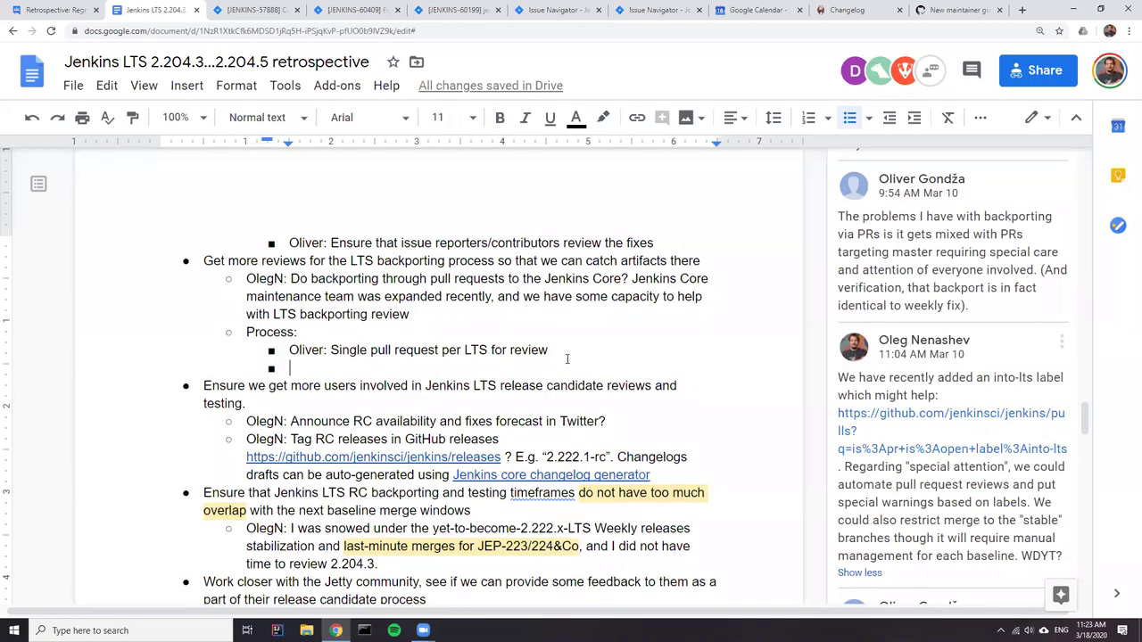
- Add the second proposal 'Per-feature/backport pull requests', prefixed with its proposer's name
type("Dan")
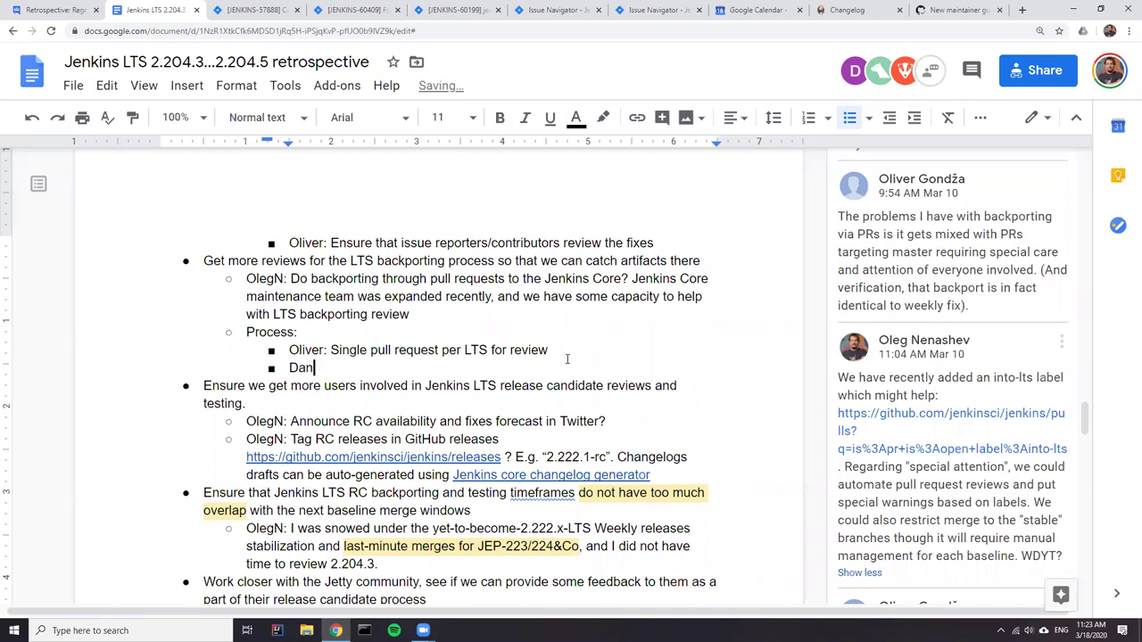
type("iel: per-feature")
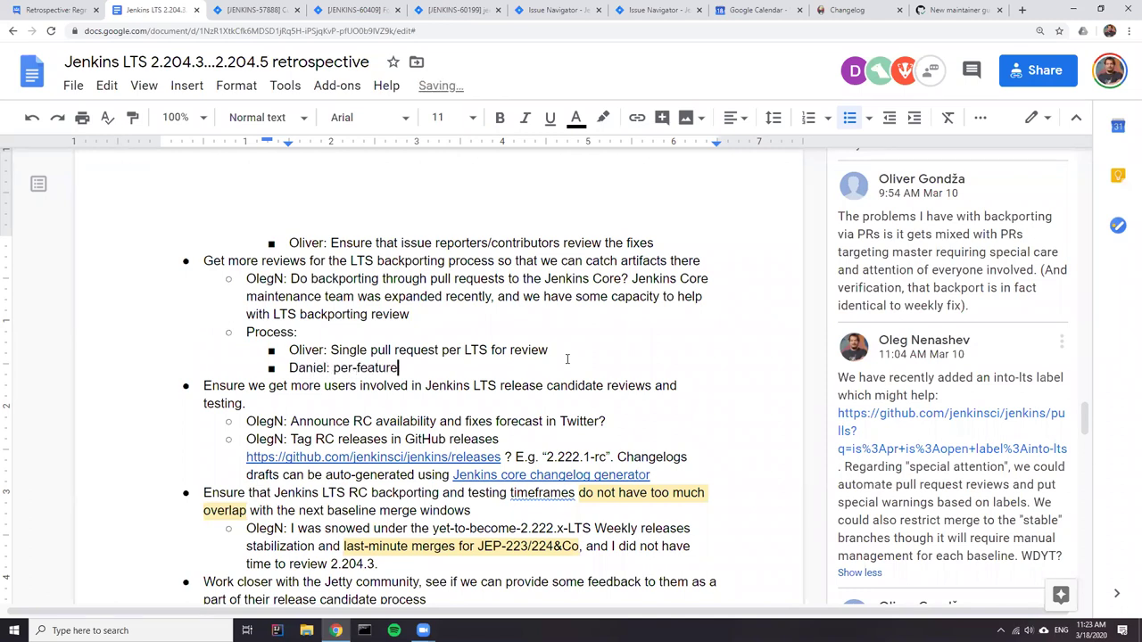
key("Left")
key("Left")
key("Left")
key("Left")
key("Left")
key("Left")
key("Left")
key("Left")
key("Left")
key("Left")
key("Left")
key("Delete")
type("P")
key("Right")
key("Right")
key("Right")
key("Right")
type("/back")
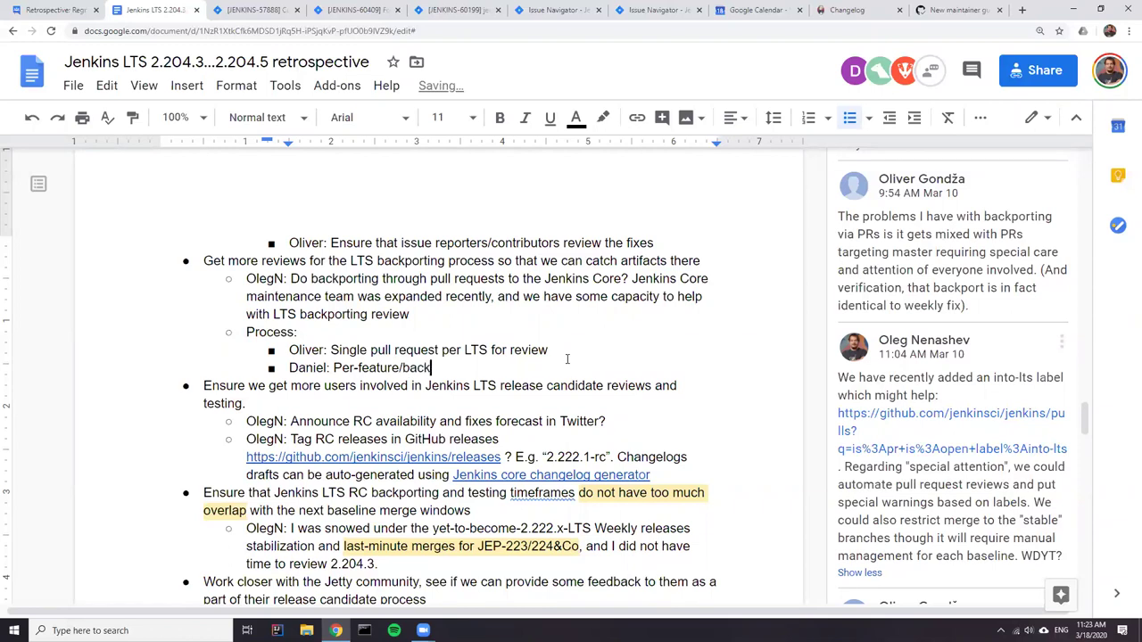
type("port pull requests")
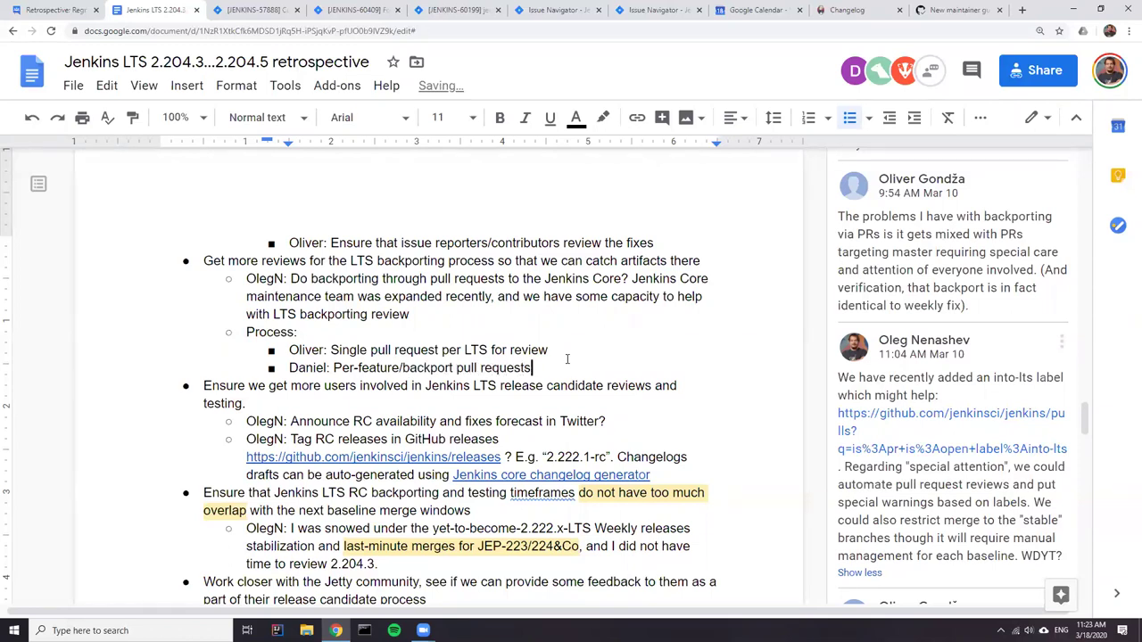
- Nest a '"into-lts" label' note under the per-feature proposal, fixing its capitalisation
key("Return")
key("Tab")
type("\"into")
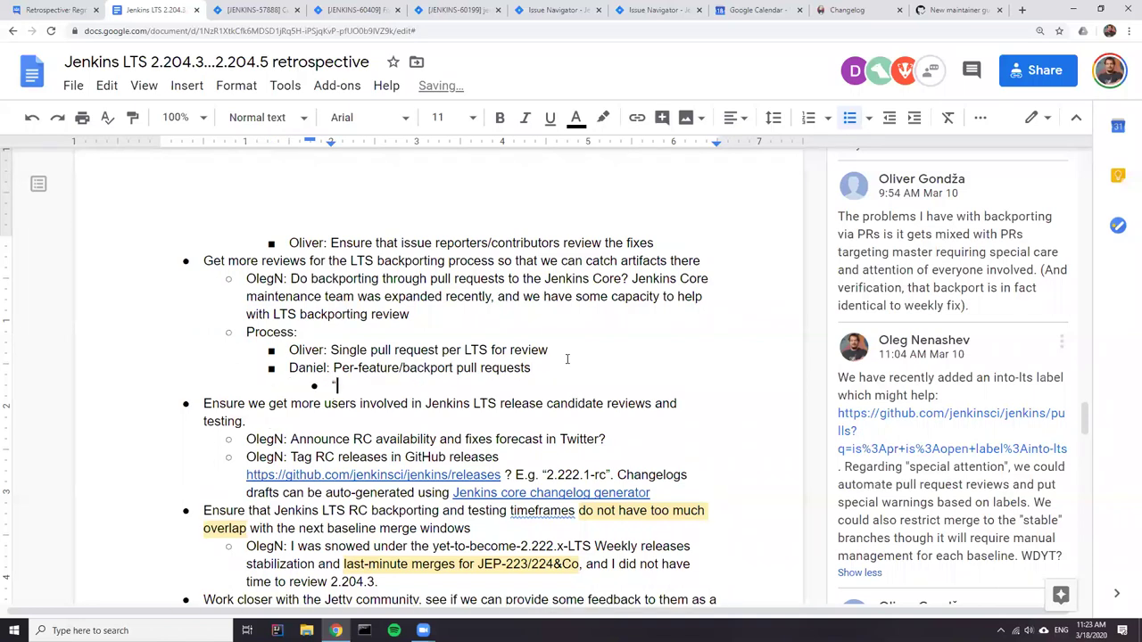
type("-lts\" label")
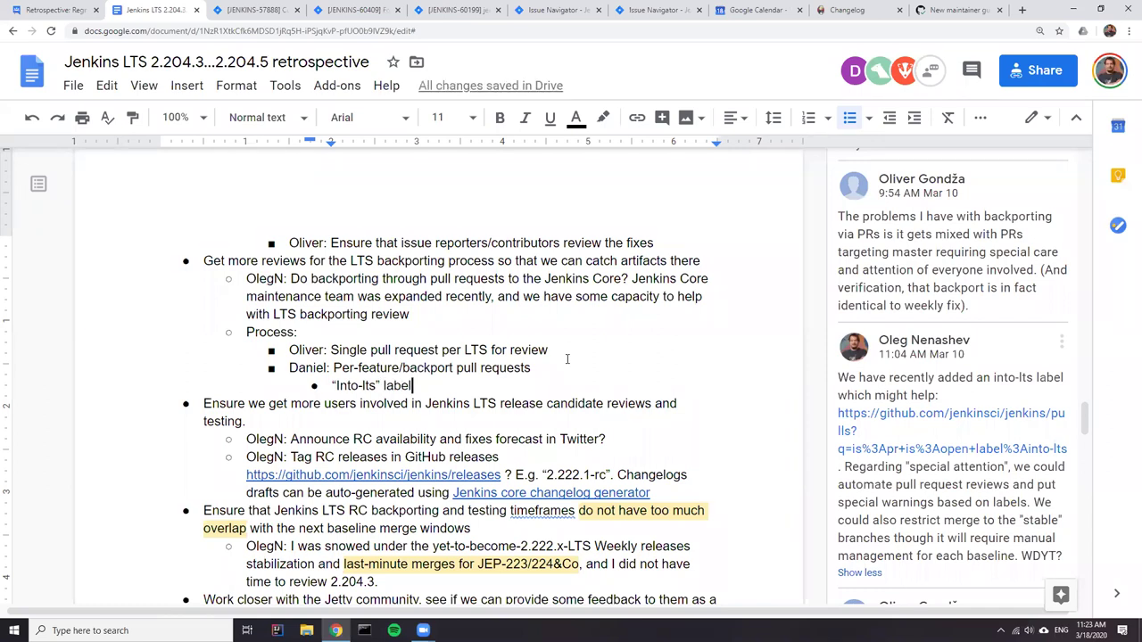
key("BackSpace")
key("Left")
key("Left")
key("BackSpace")
type("i")
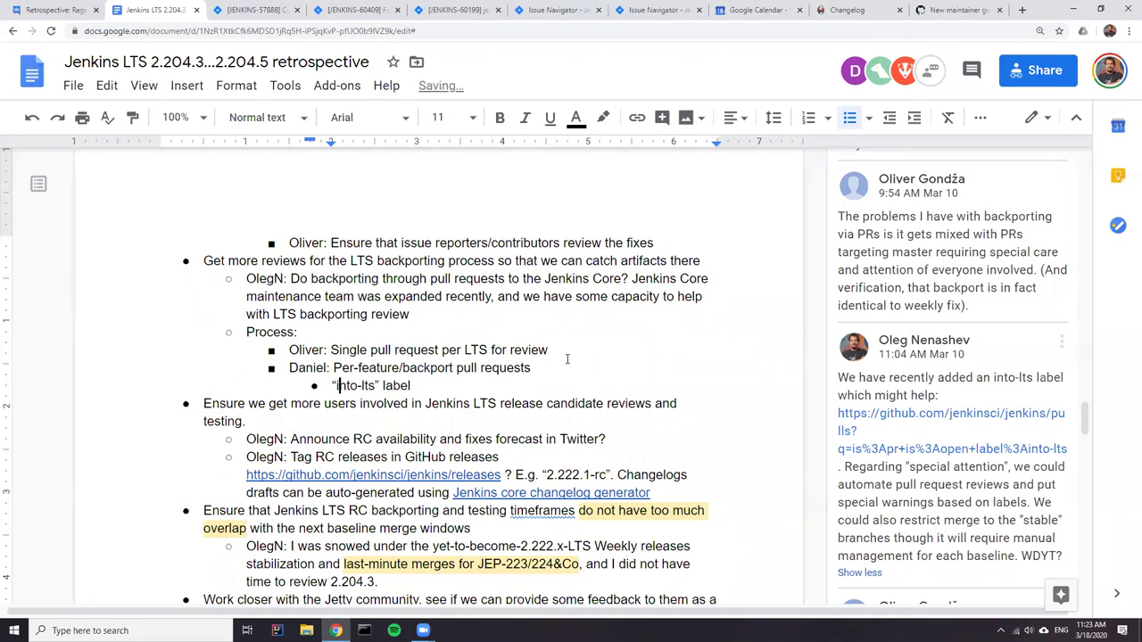
- Start an indented bullet beneath the single-PR proposal
key("Up")
key("Left")
key("Left")
key("Left")
key("Left")
key("Left")
key("Left")
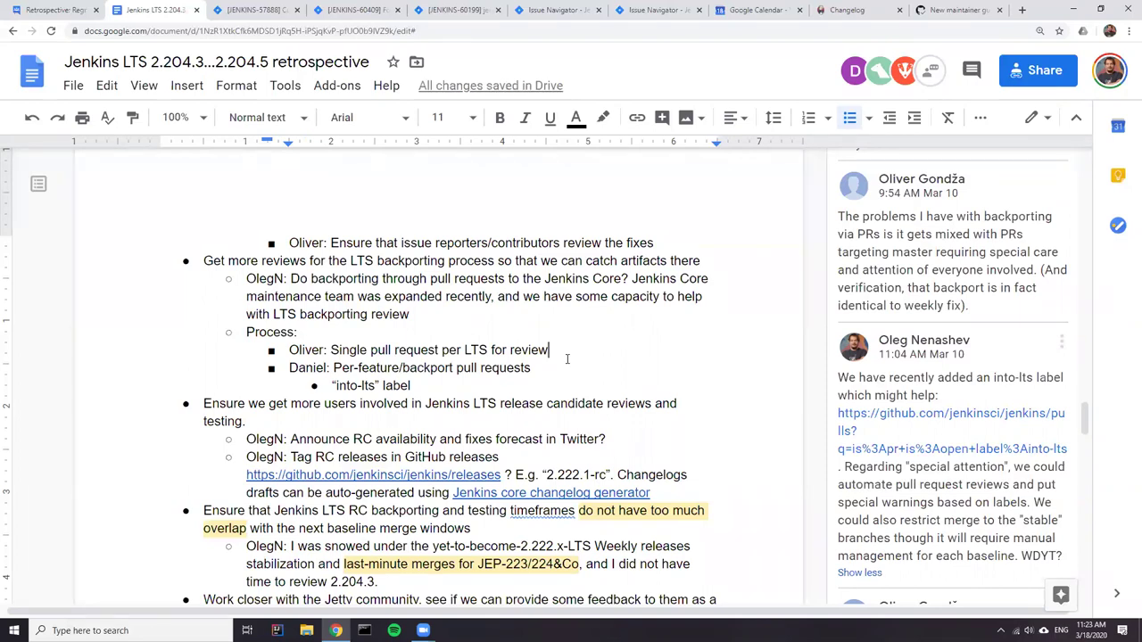
key("Return")
key("Tab")
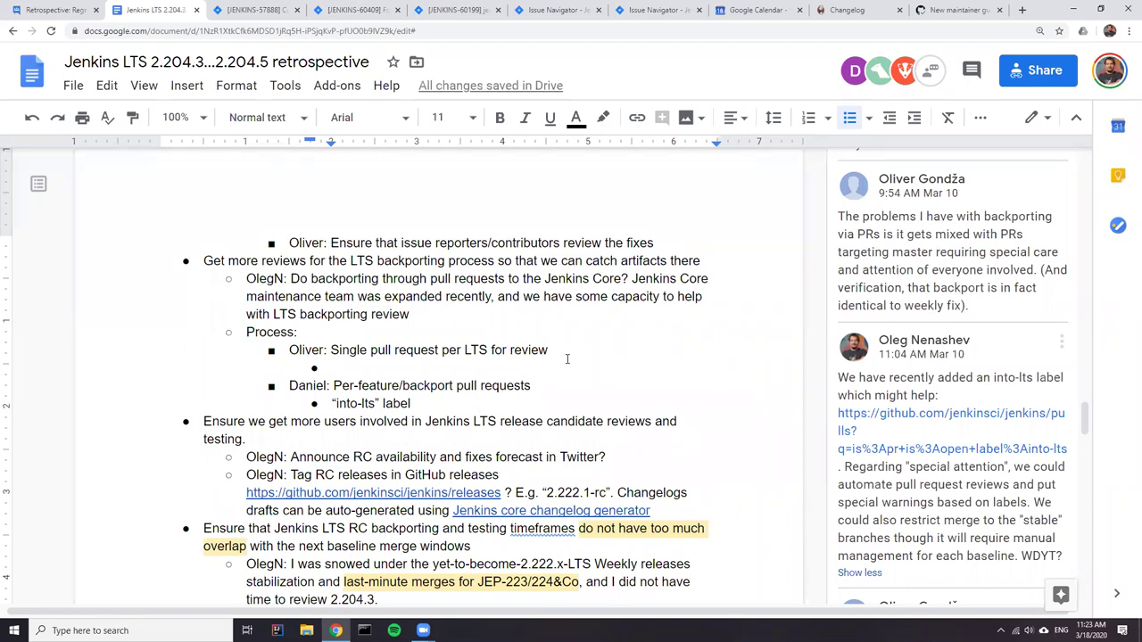
- Type the note 'LTS draft exists in the branch => testable' under the single-PR proposal
type("\"")
key("BackSpace")
type("T")
key("BackSpace")
type("LTS draft")
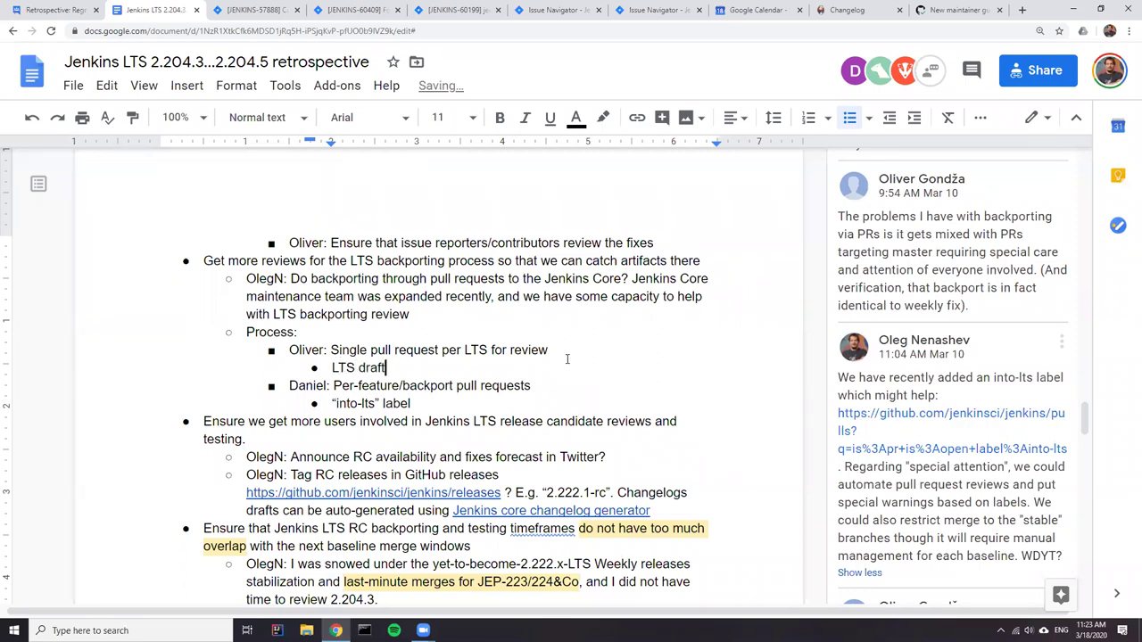
type(" exists in the brna")
key("BackSpace")
key("BackSpace")
type("anch")
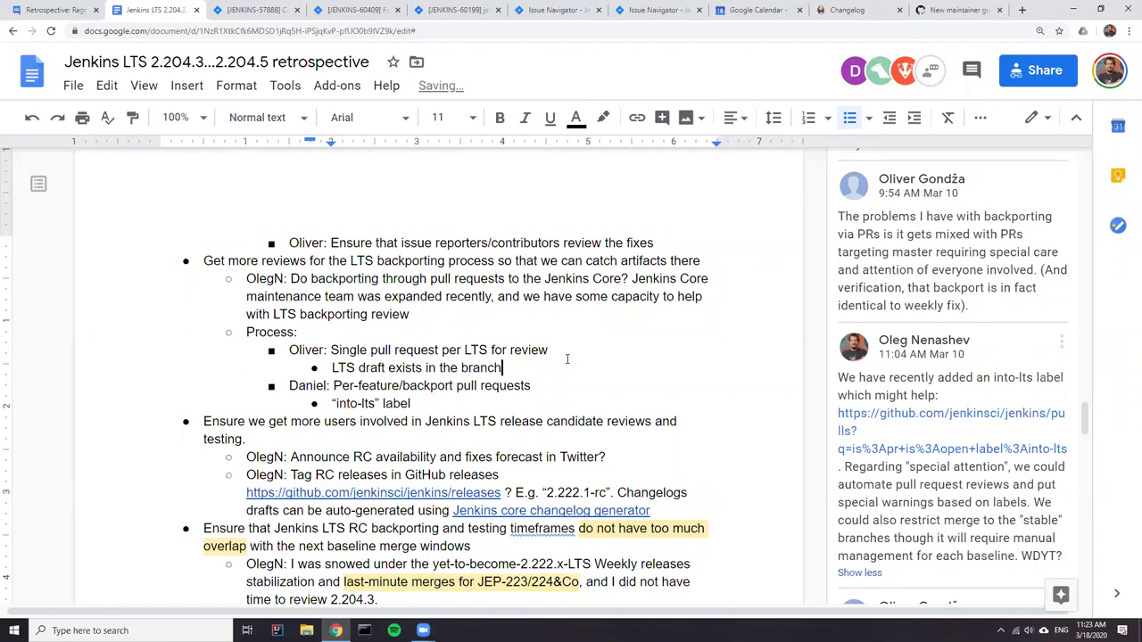
type(" => testabd")
- Highlight both proposals for discussion, then remove the stray 'd' from 'testabd'
left_click_drag(550, 350, 291, 354)
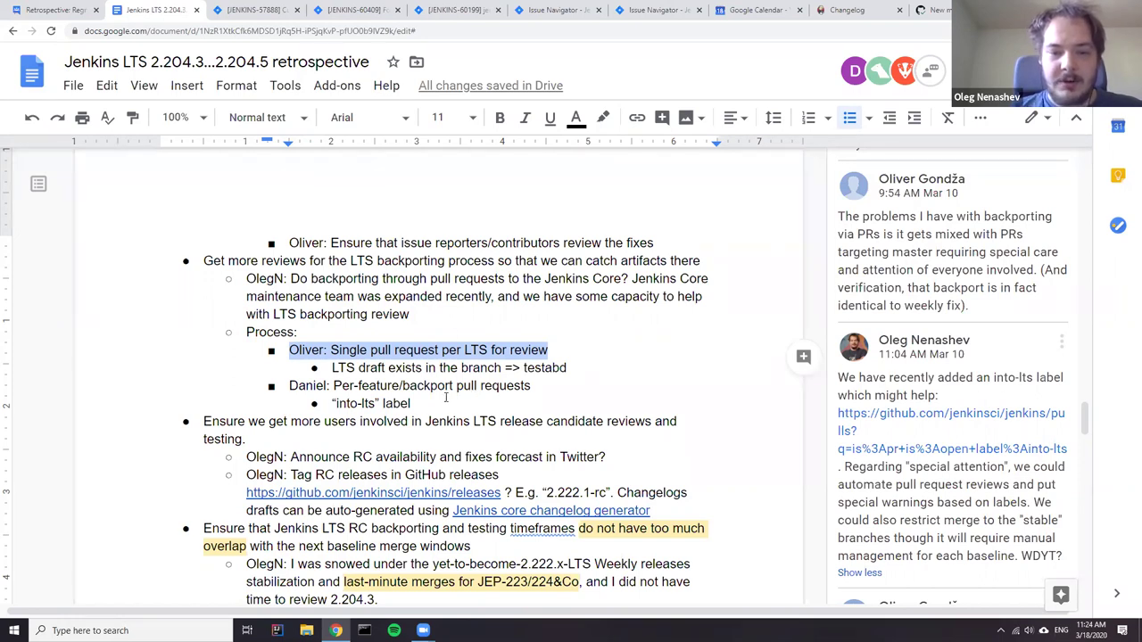
left_click_drag(412, 403, 300, 390)
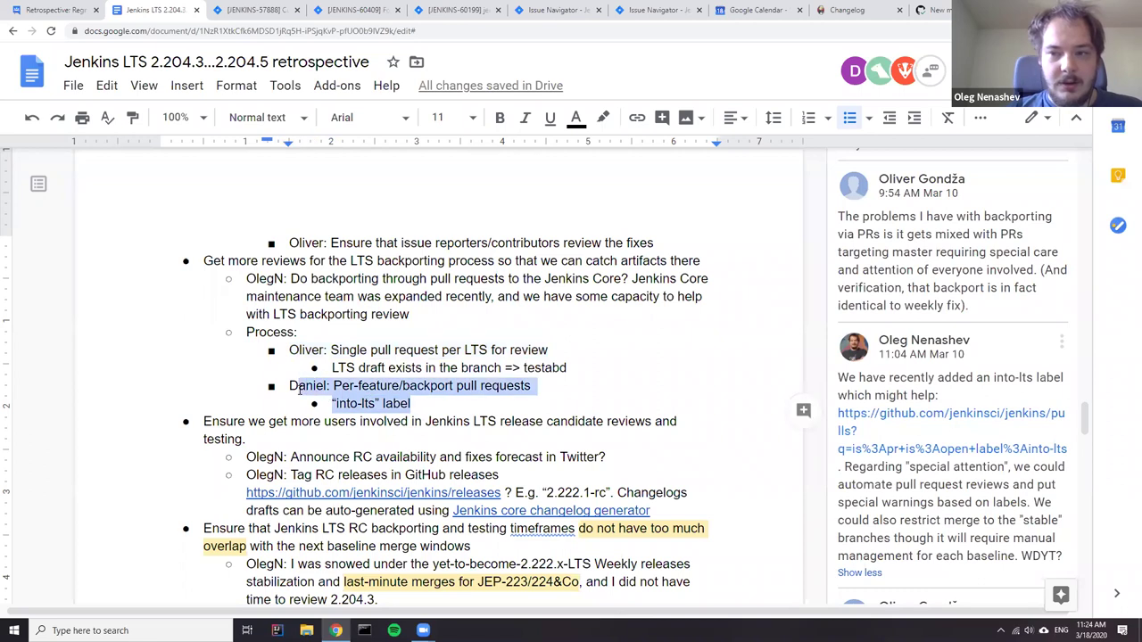
left_click(446, 406)
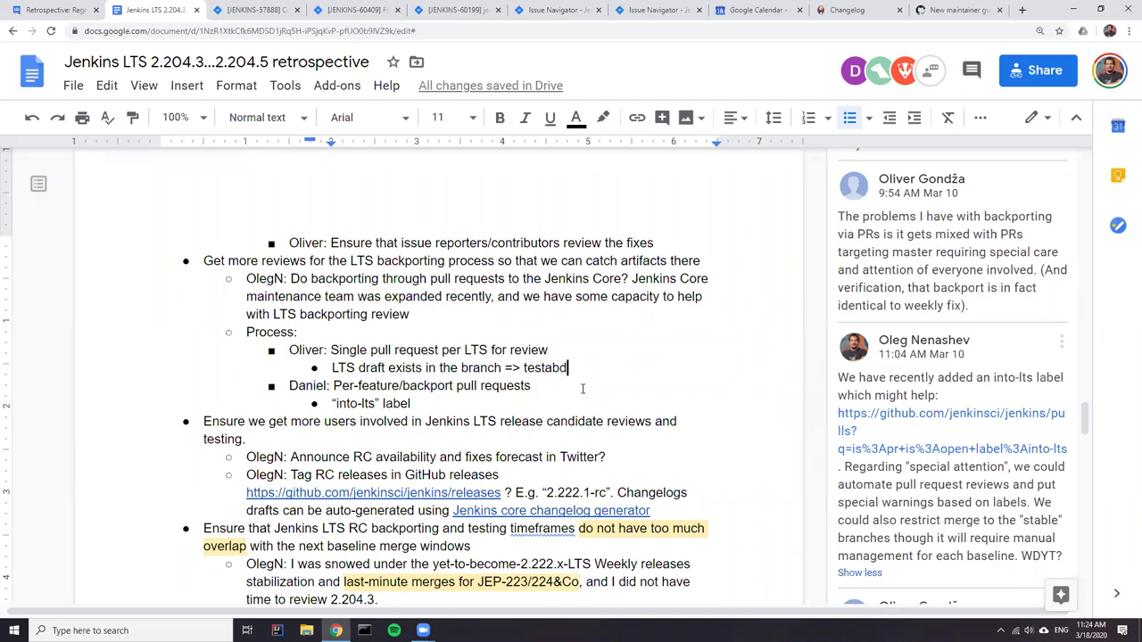
key("BackSpace")
- Add the attributed note 'Increases overhead for LTS backporters' below the into-lts label bullet
type("le")
key("Down")
key("Down")
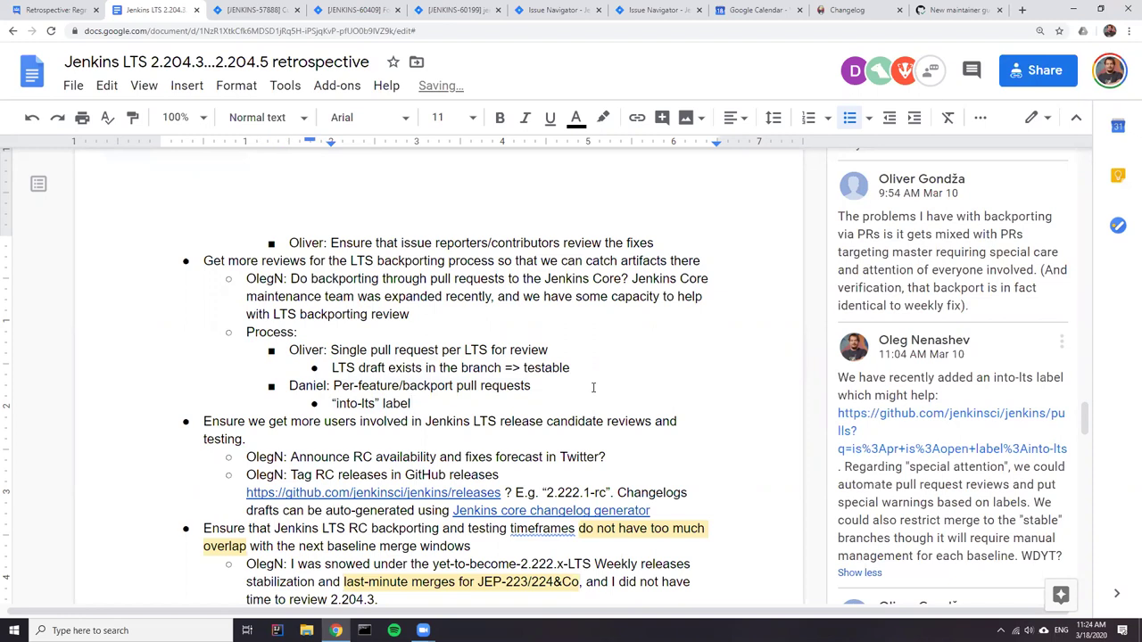
key("Return")
type("Ol")
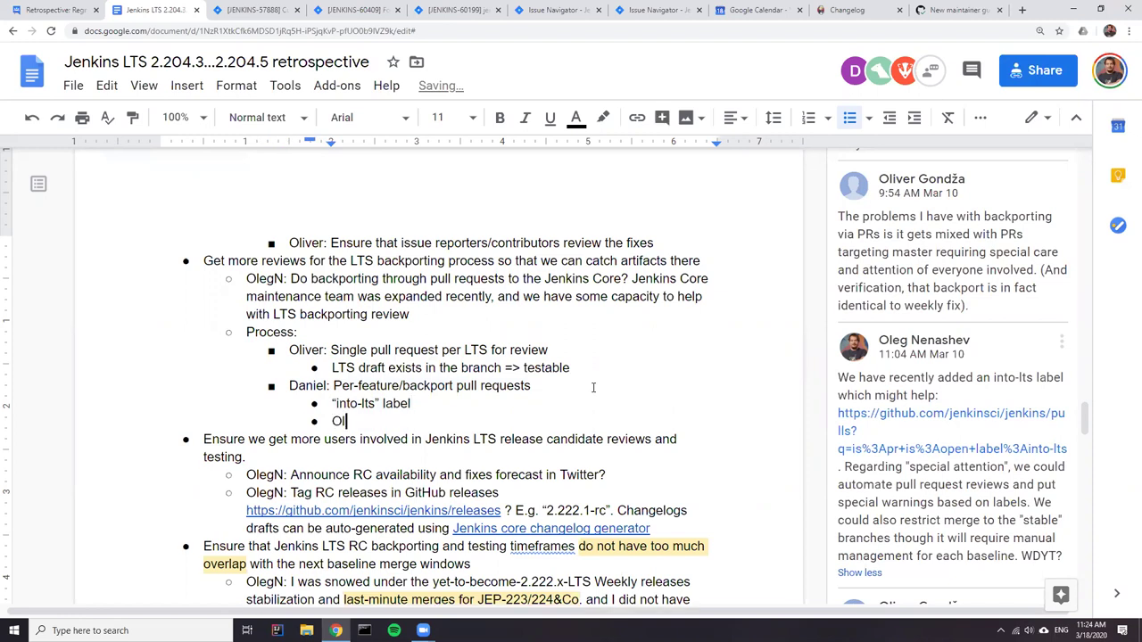
type("eg; Increases overhead")
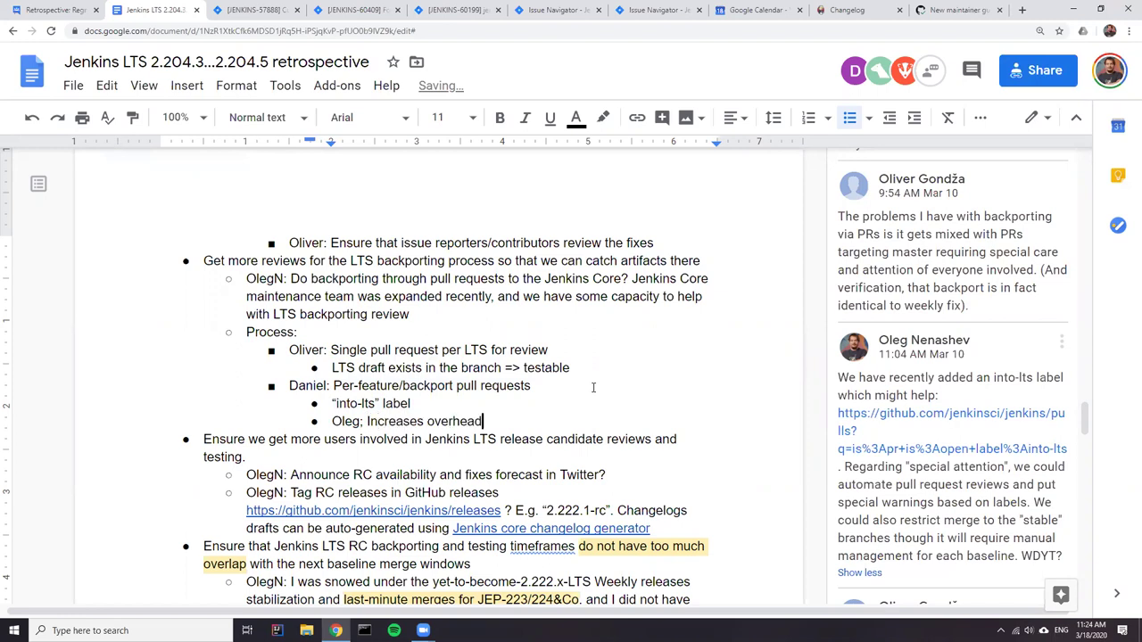
type(" for LTS backporters")
- Move between the Process sub-bullets back to the testable line
key("Up")
key("Up")
key("Up")
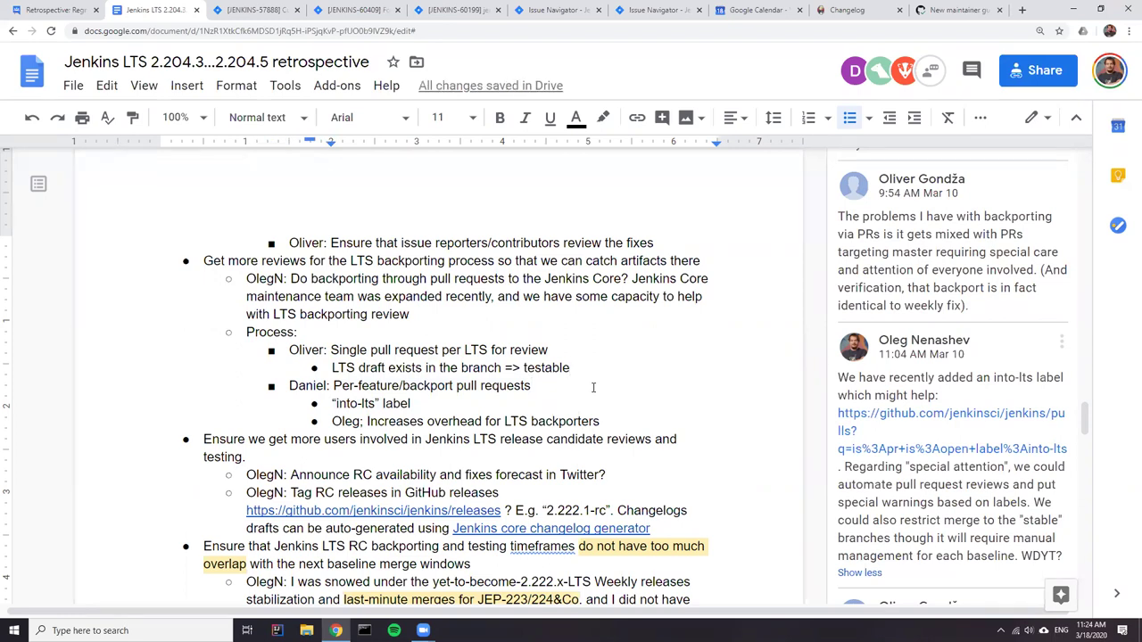
key("Down")
key("Down")
key("Down")
key("Up")
key("Up")
key("Up")
key("Down")
key("Up")
key("Up")
key("Up")
key("Down")
key("Down")
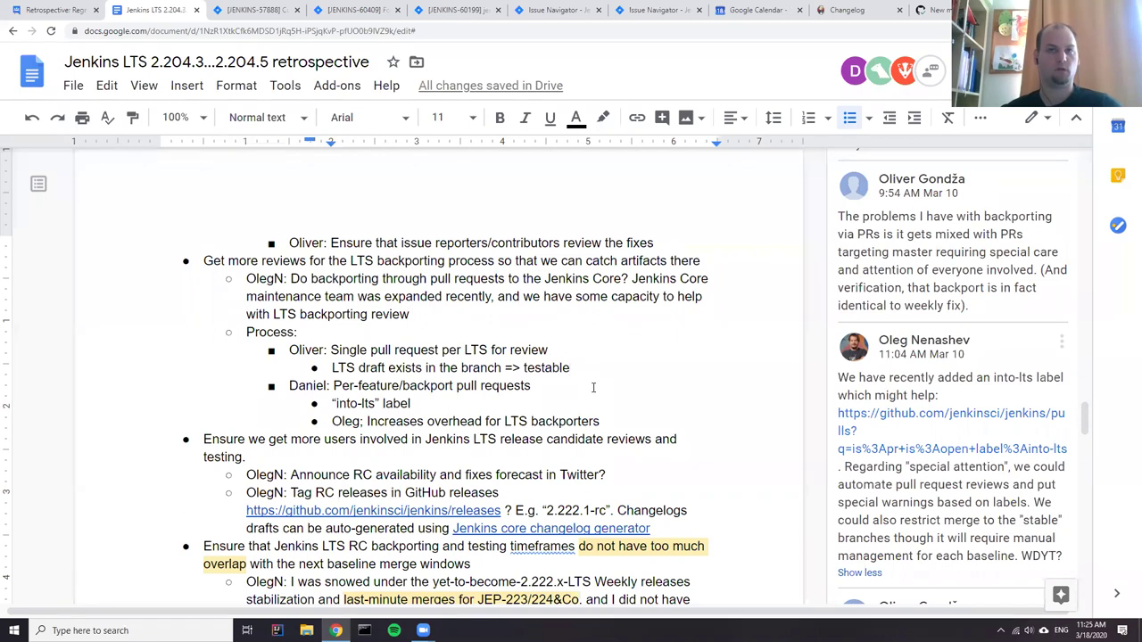
- Edit the draft note to name the integration branch, 'which is submitted as pull request'
key("Up")
key("Down")
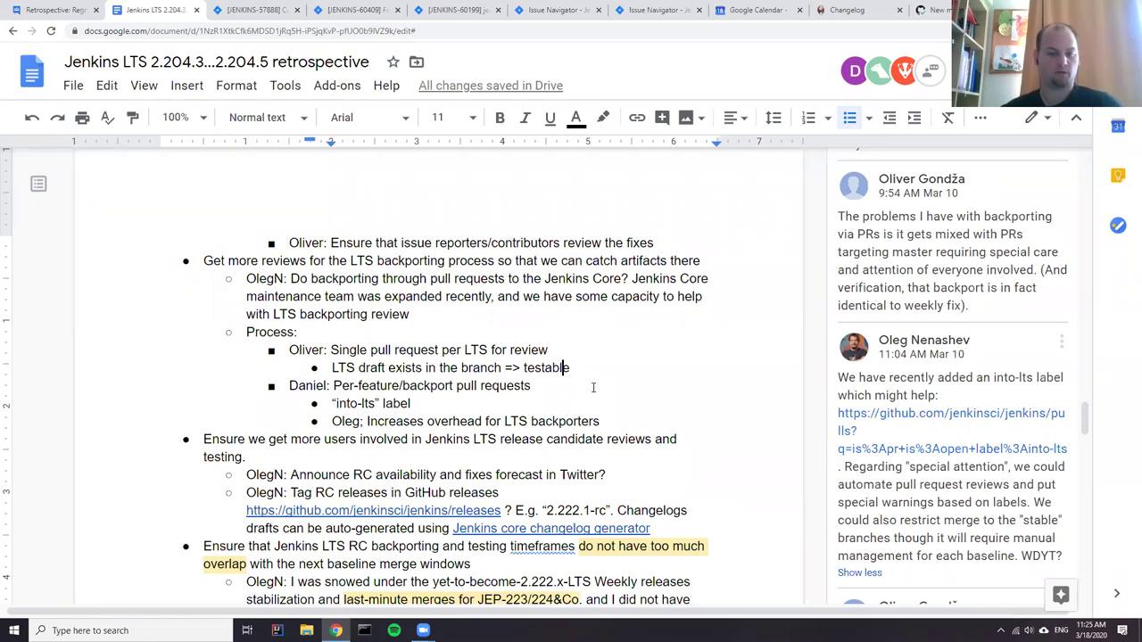
key("ctrl+Right")
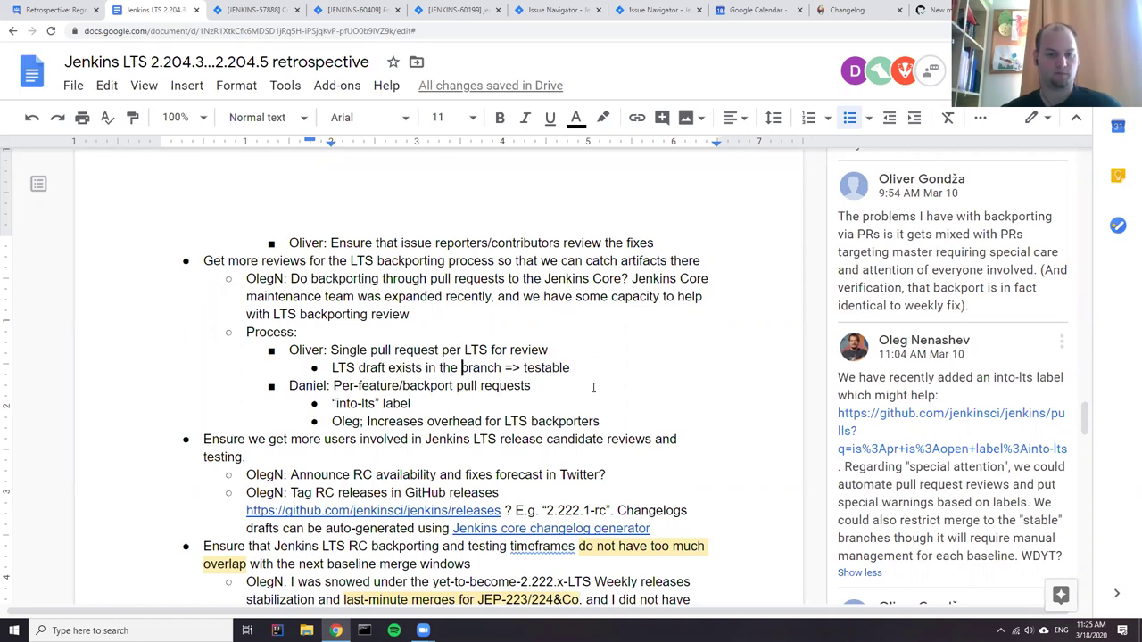
type("integration")
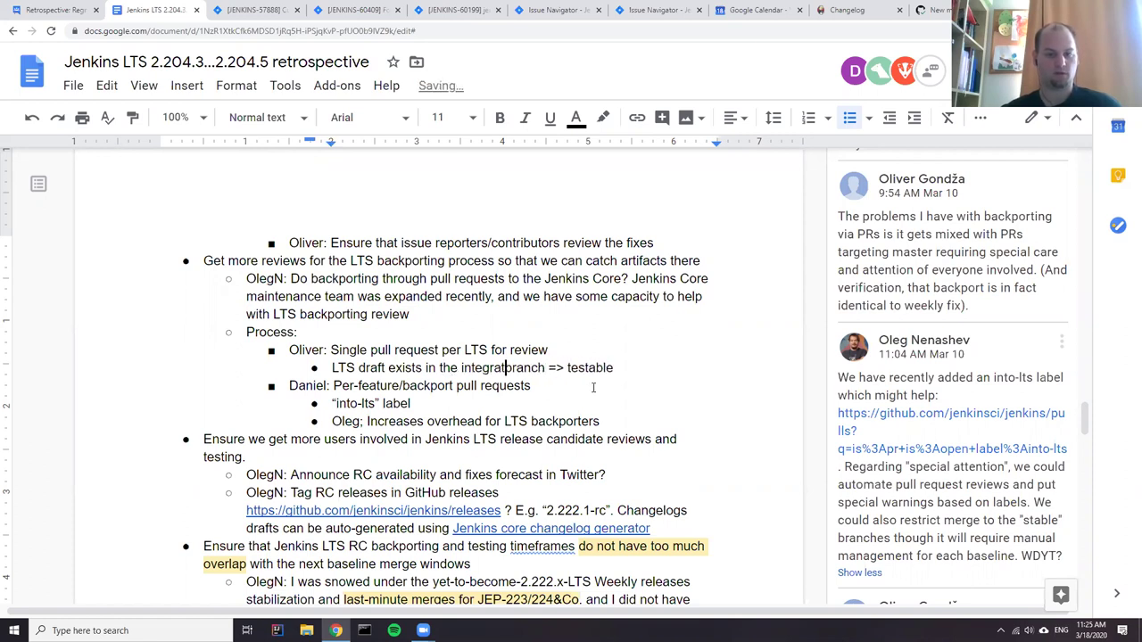
key("Right")
key("Right")
key("Right")
key("Right")
type("whic")
type("is submitt")
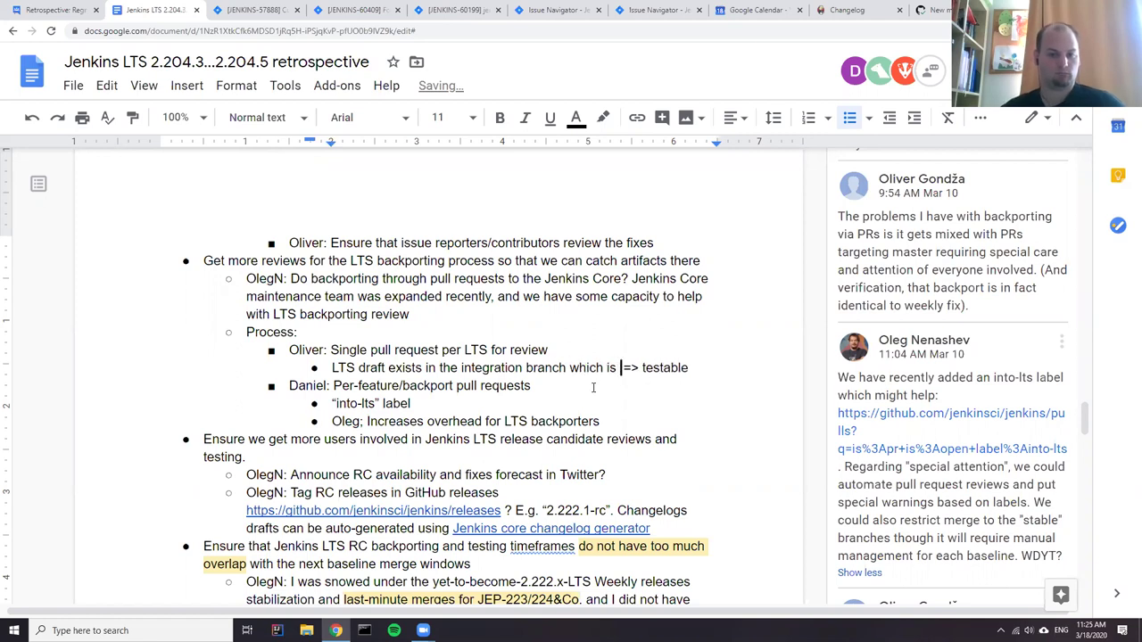
type("ed as ")
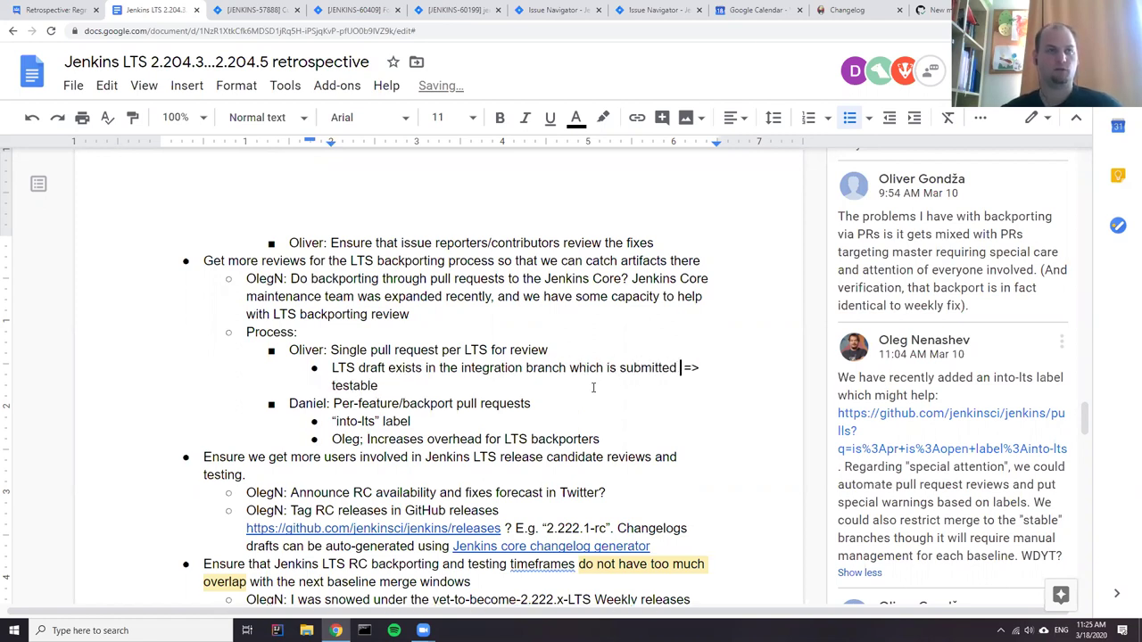
type("pull reque")
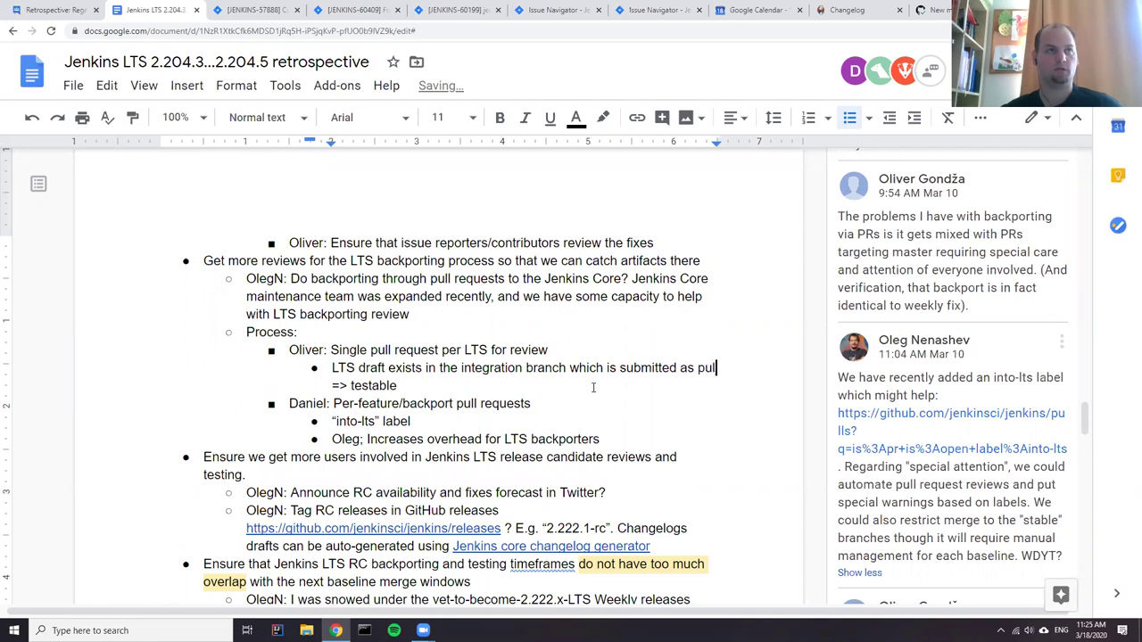
type("st")
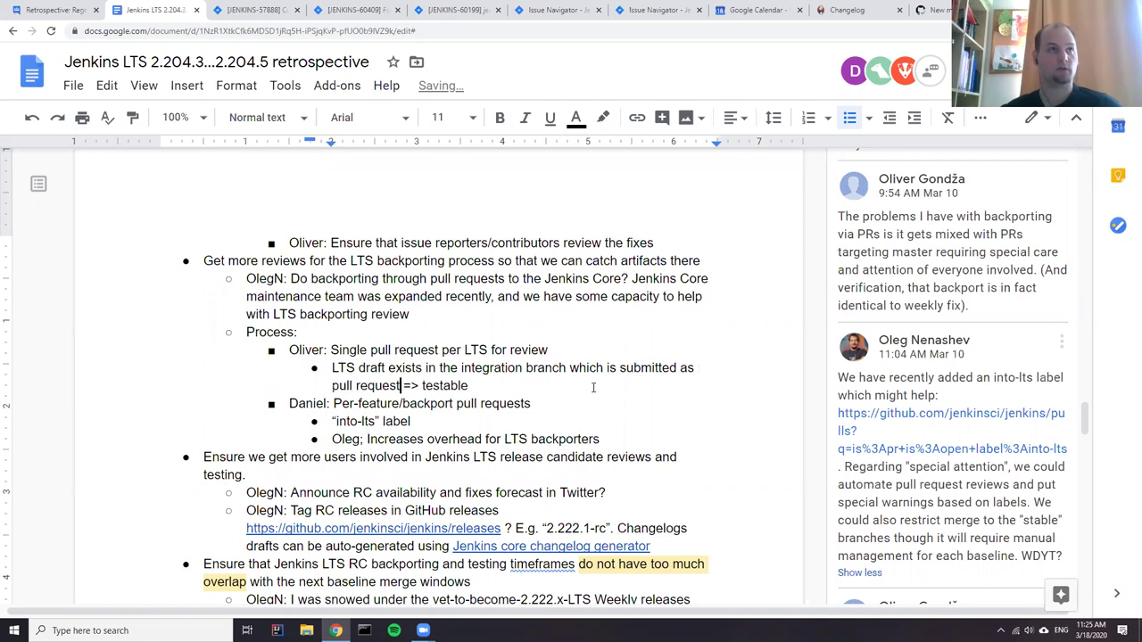
- Add the sub-bullet 'Request reviews from all contributors' after the testable note
key("Down")
key("Down")
key("Down")
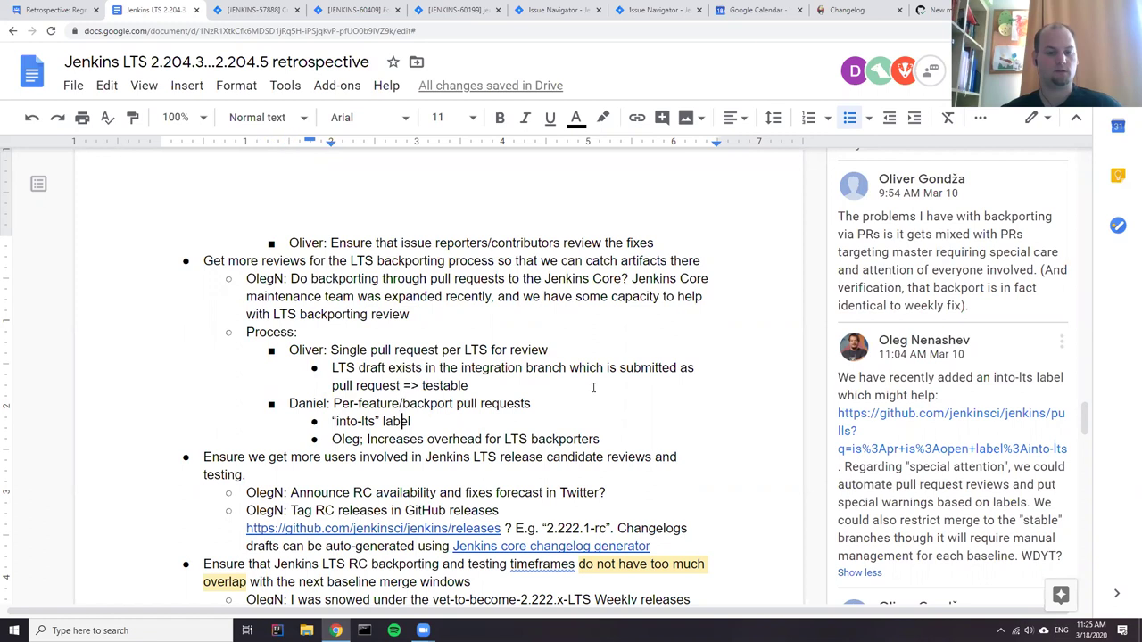
key("Up")
key("Up")
key("Left")
key("Left")
key("Left")
key("Left")
key("Left")
key("Left")
key("Left")
key("Left")
key("Left")
key("Left")
key("Left")
key("Left")
key("Left")
key("Left")
key("Left")
key("Left")
key("Left")
key("Left")
key("Left")
key("Left")
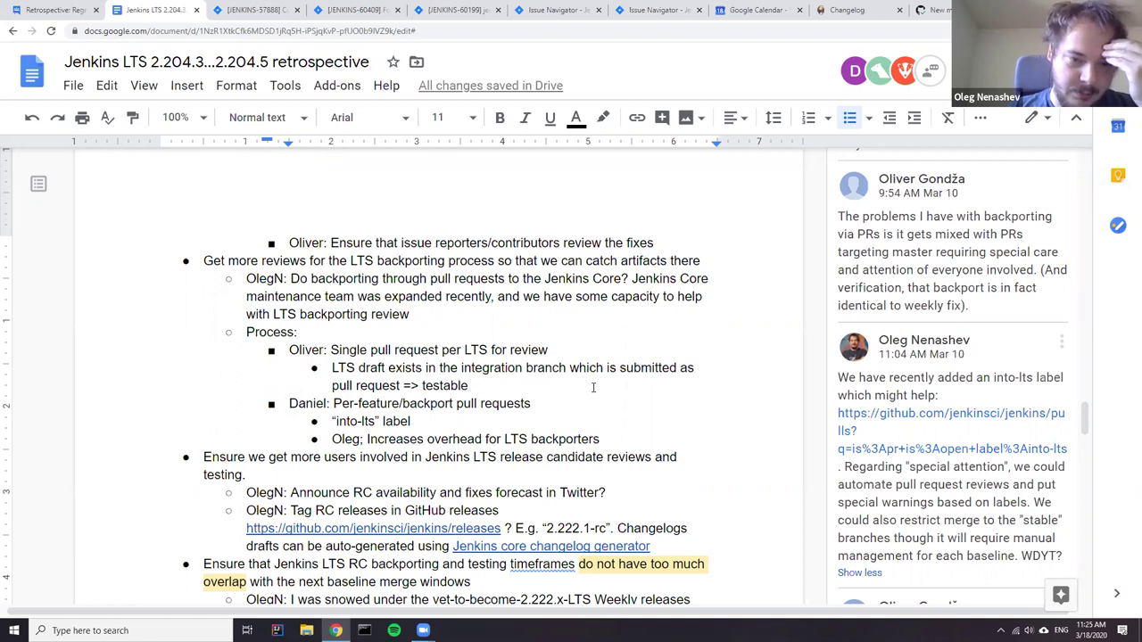
key("Left")
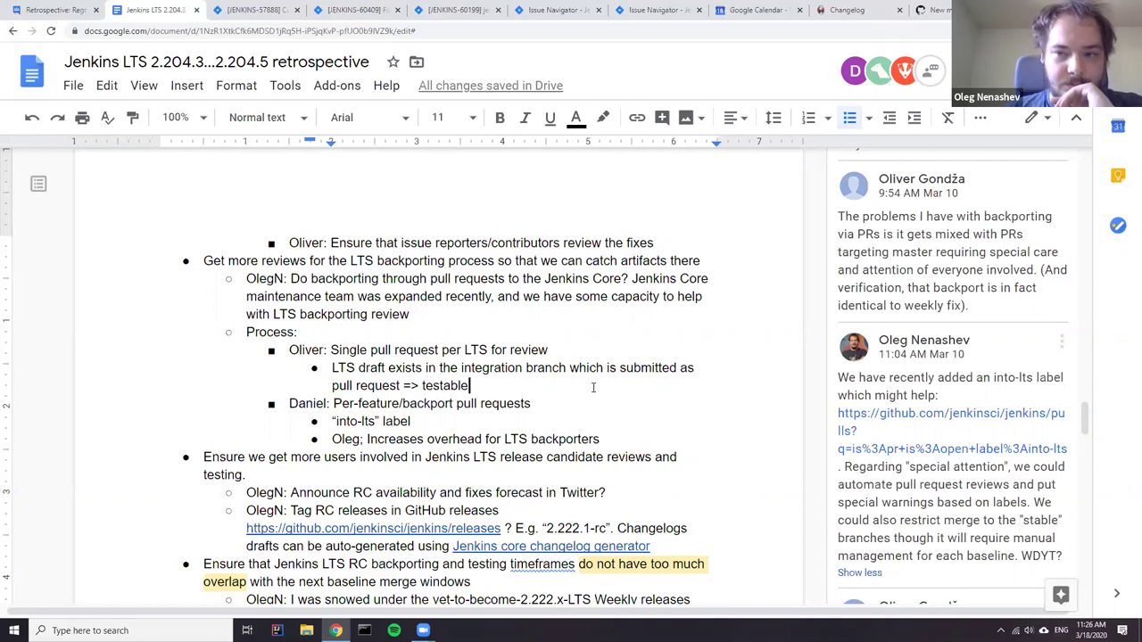
key("Return")
type("R")
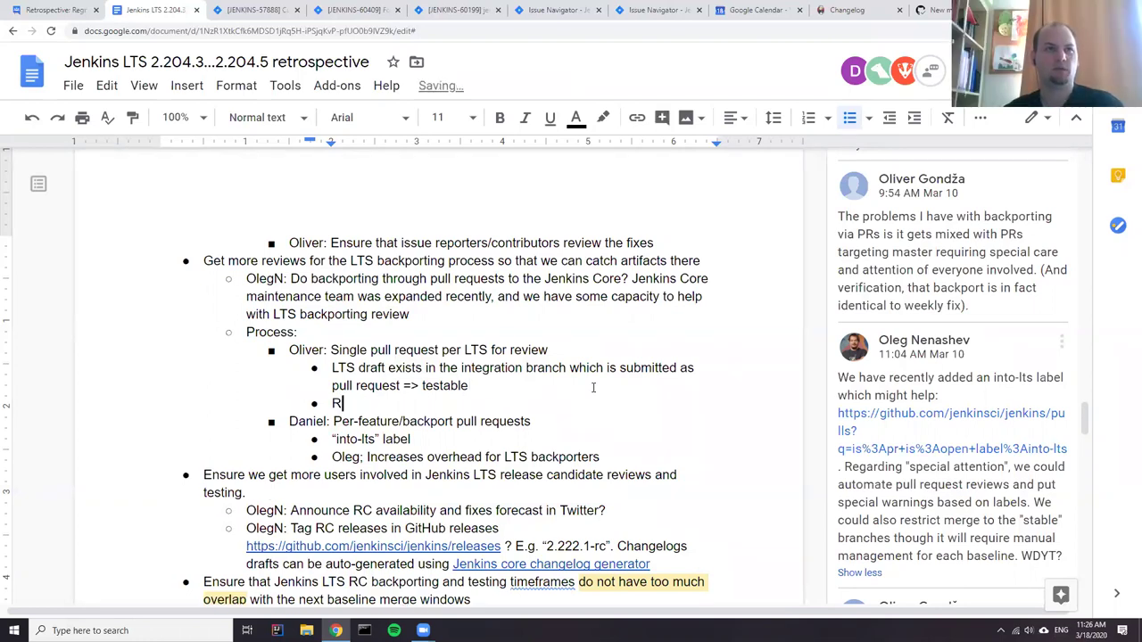
type("equest reviews from al")
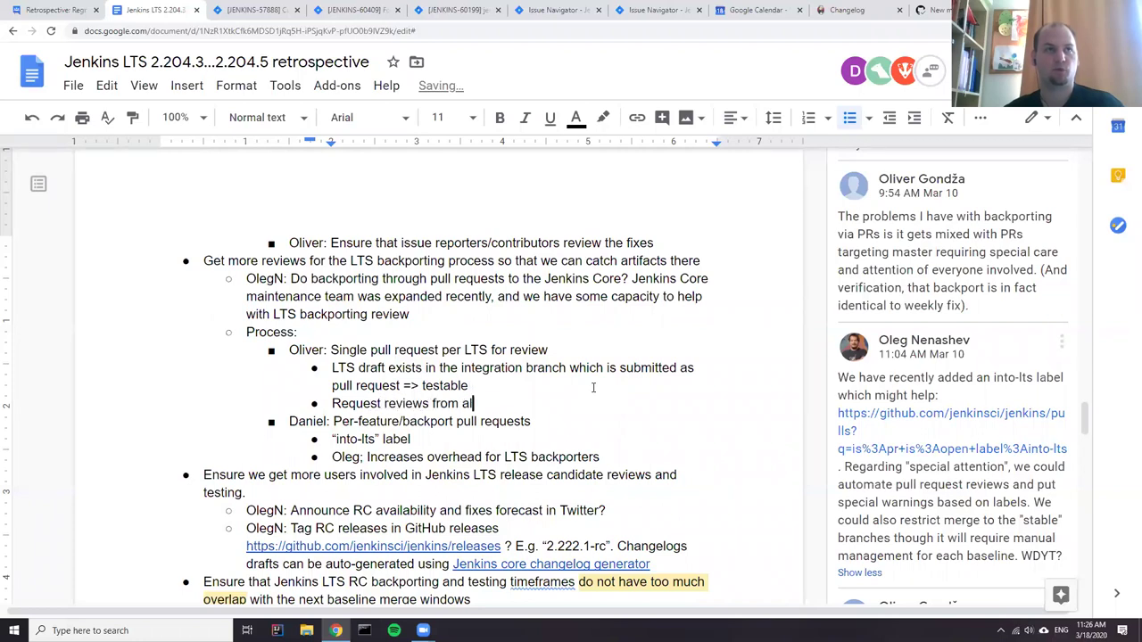
type("l contr")
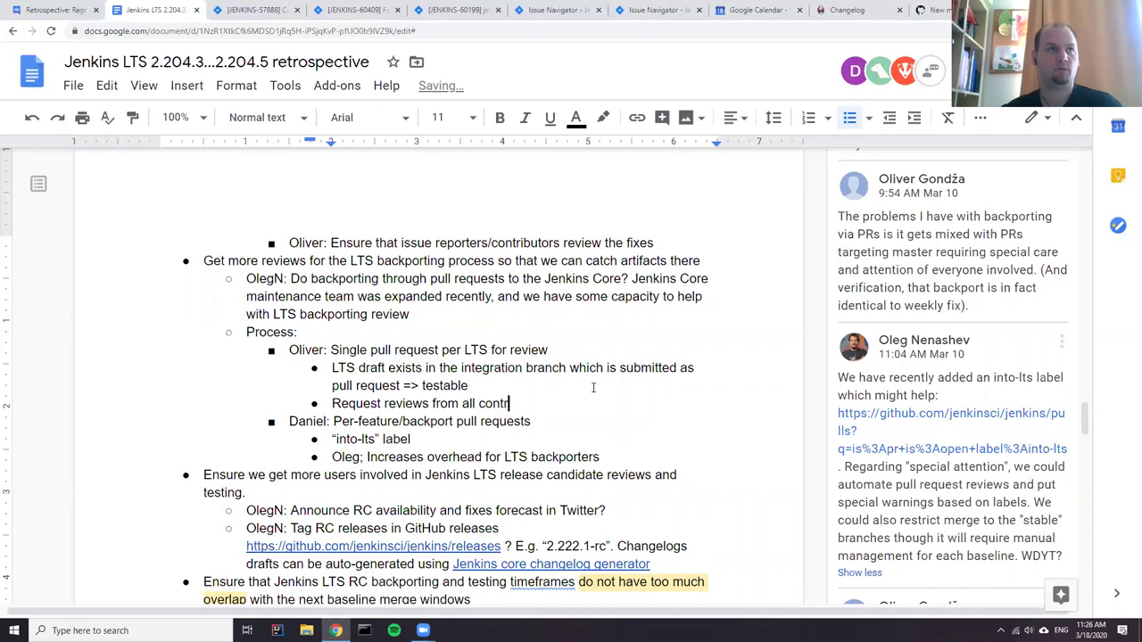
type("ibutors")
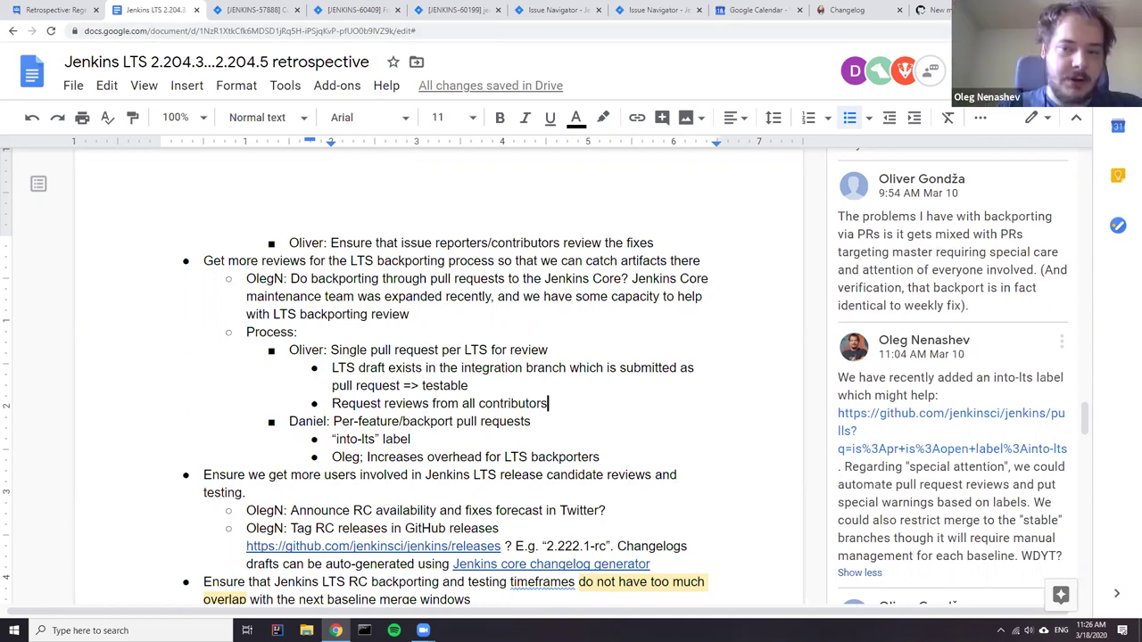
key("ctrl+t")
- Open the weekly.yml changelog file in the jenkins-infra/jenkins.io GitHub repository
type("jen")
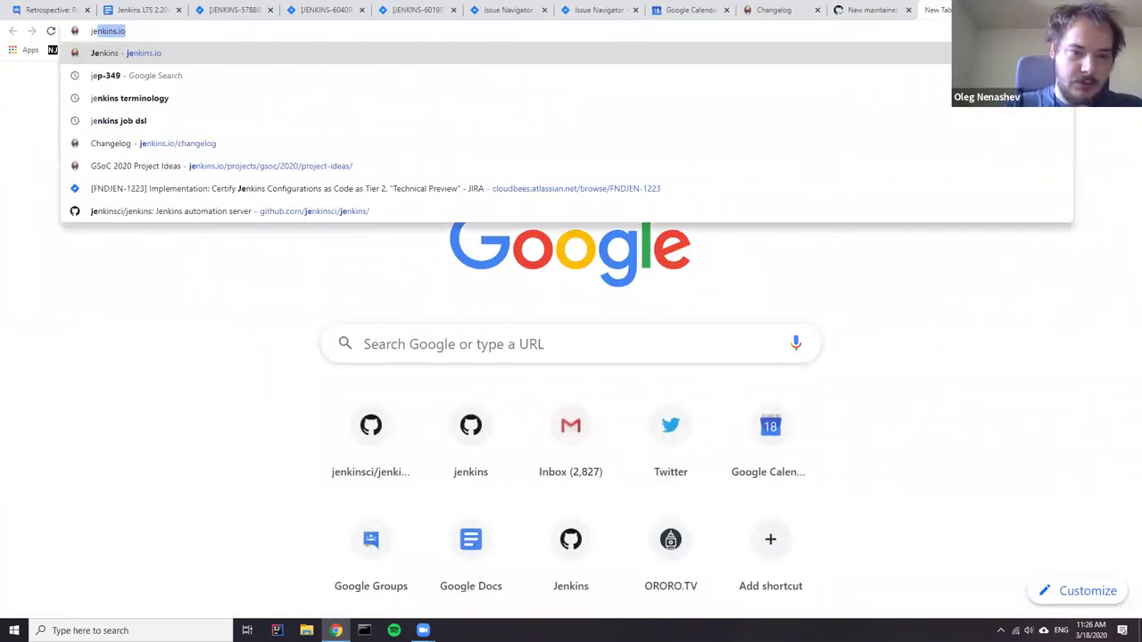
type("kins.")
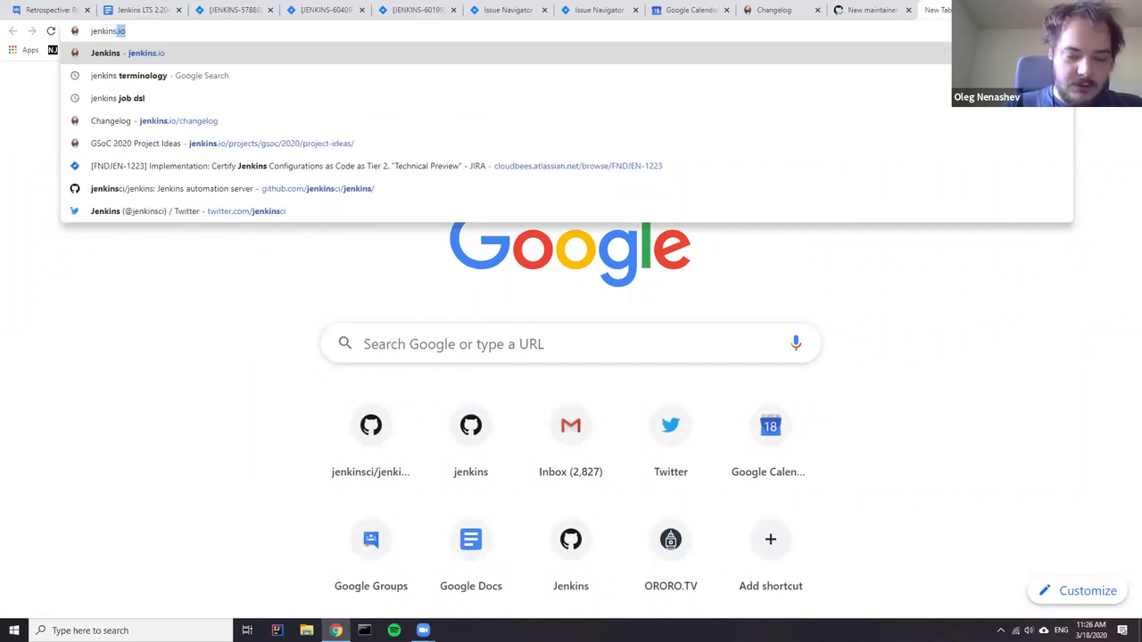
type("io")
key("Down")
key("Down")
key("Down")
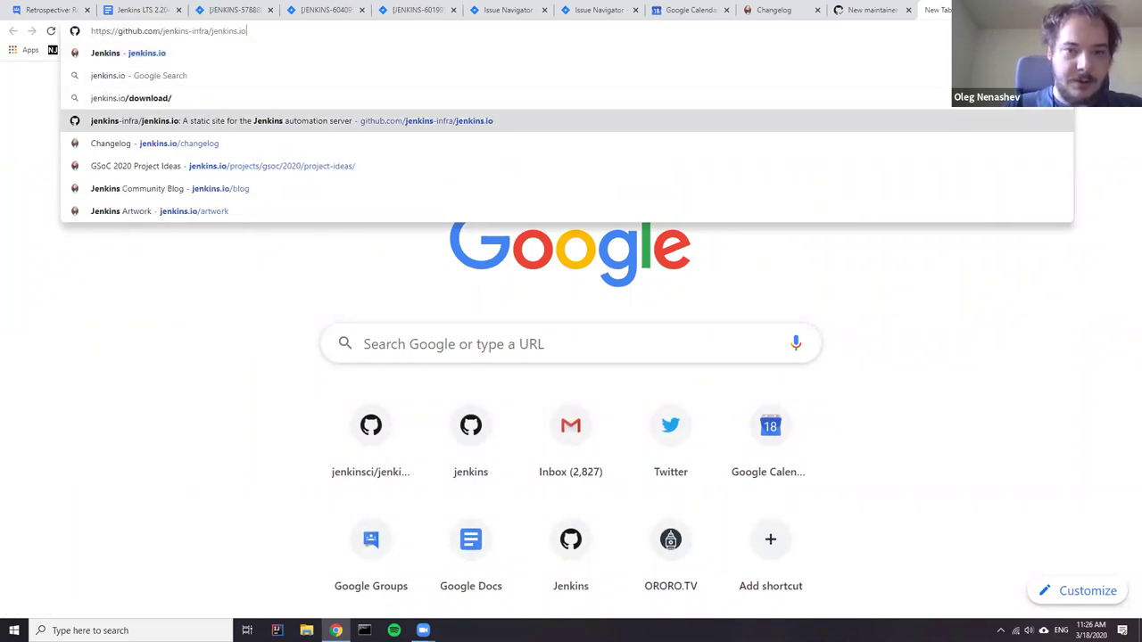
key("Return")
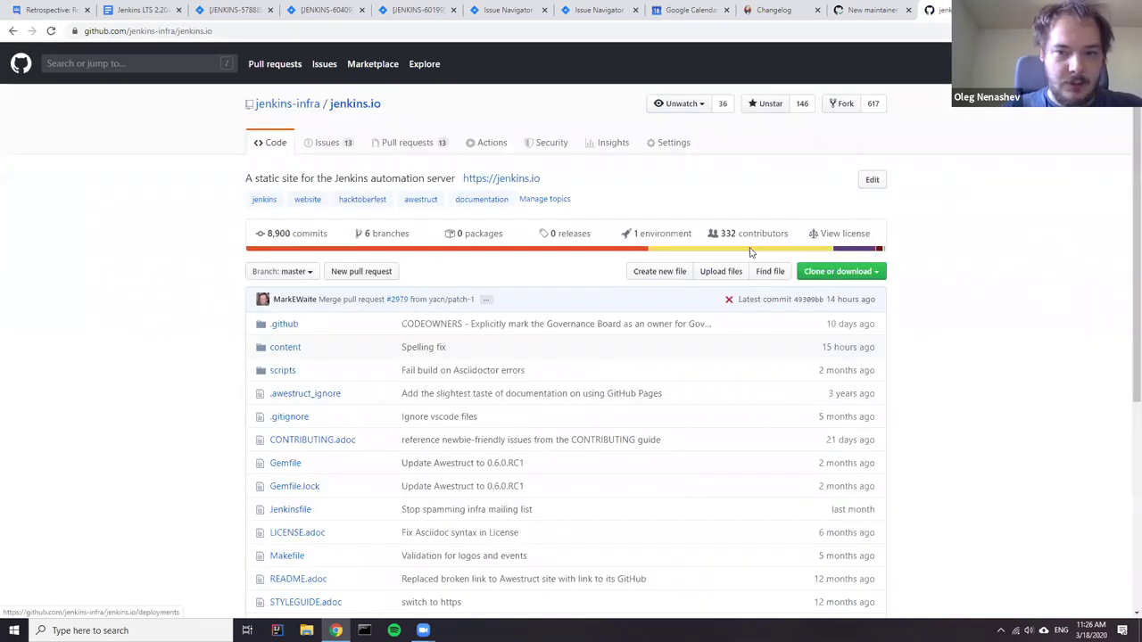
left_click(773, 273)
type("week")
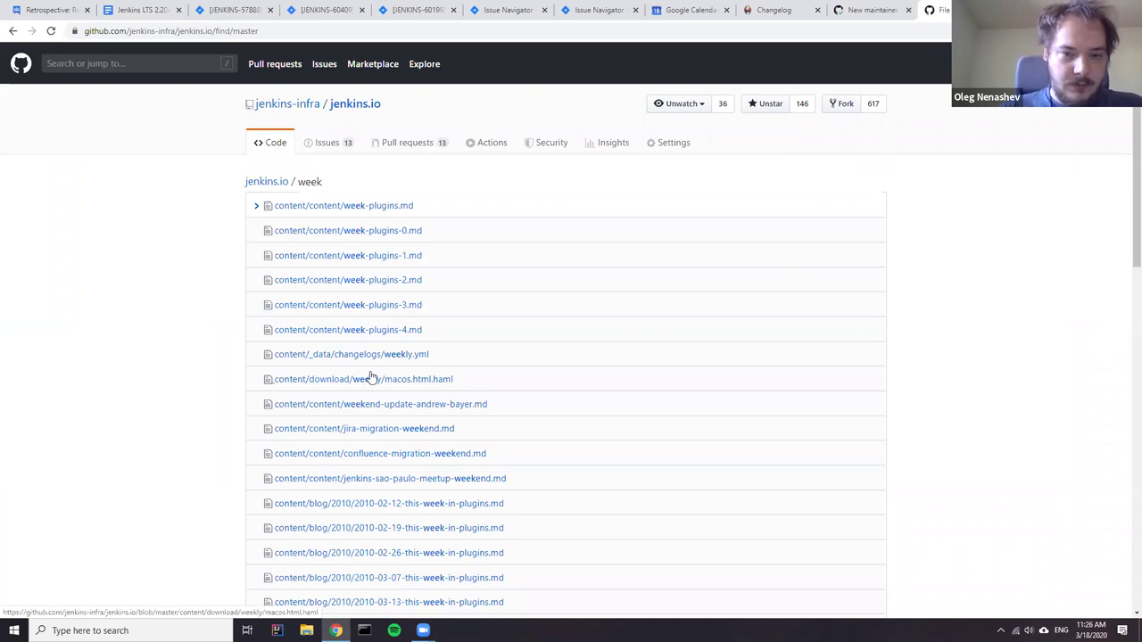
left_click(396, 360)
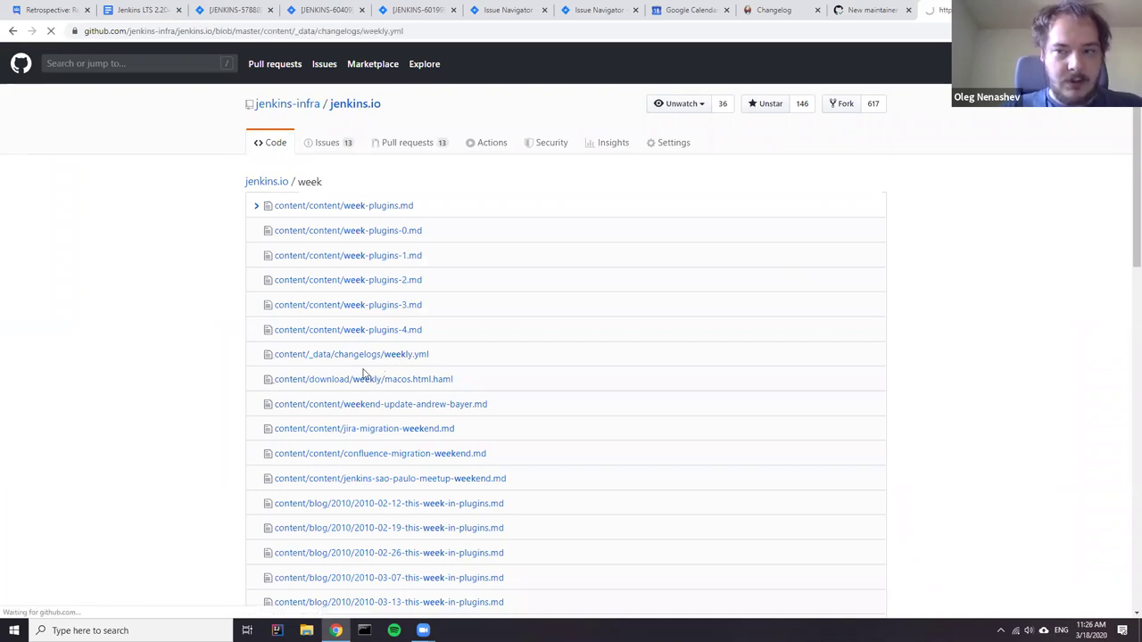
- Scroll through weekly.yml, selecting and then clearing the authors lines
scroll(461, 387, "down", 4)
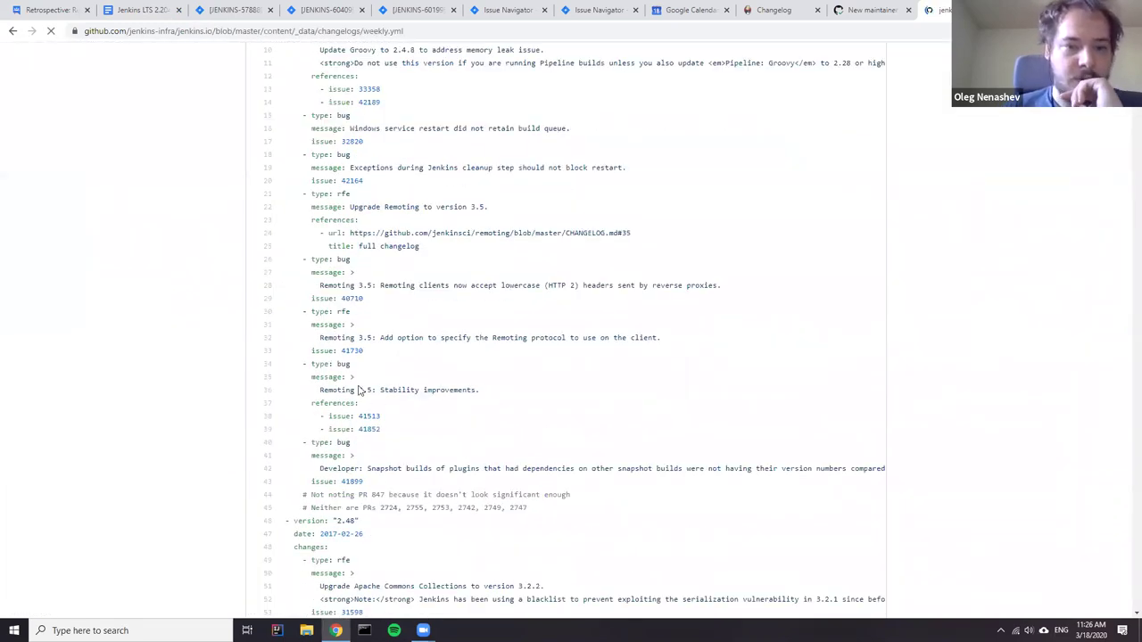
scroll(981, 261, "down", 3)
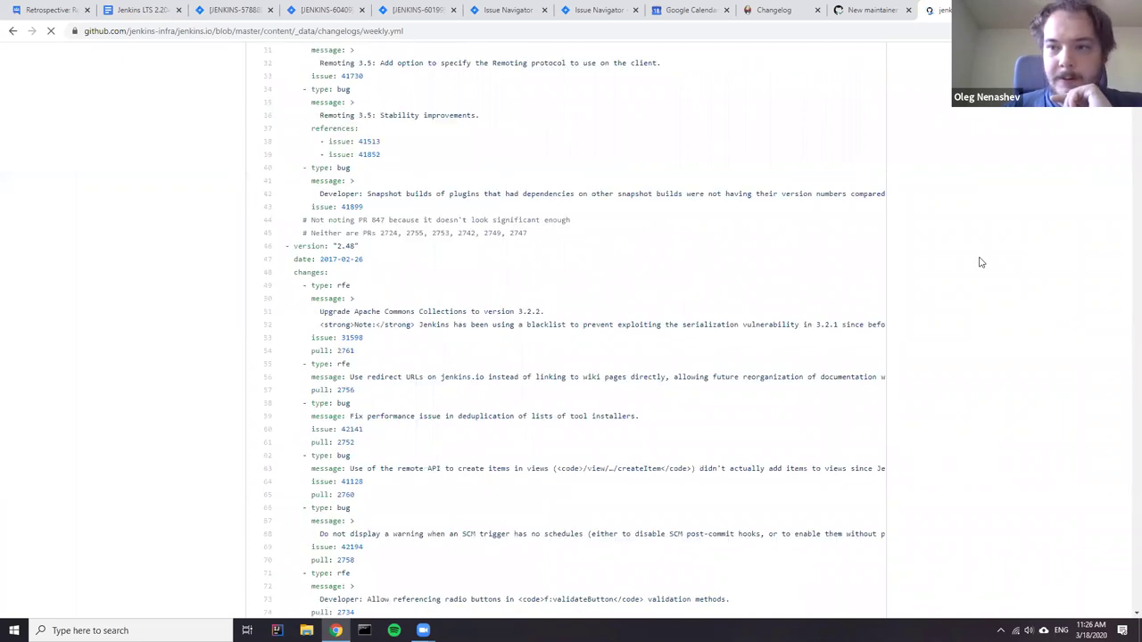
left_click_drag(1128, 352, 1136, 605)
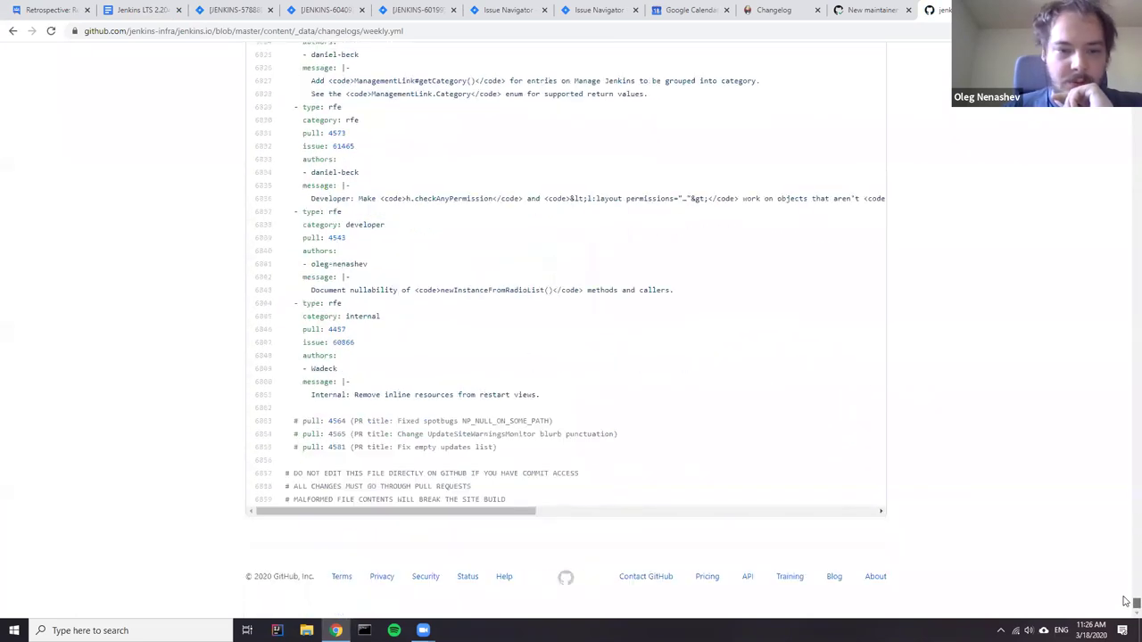
scroll(461, 419, "up", 1)
left_click_drag(346, 435, 303, 416)
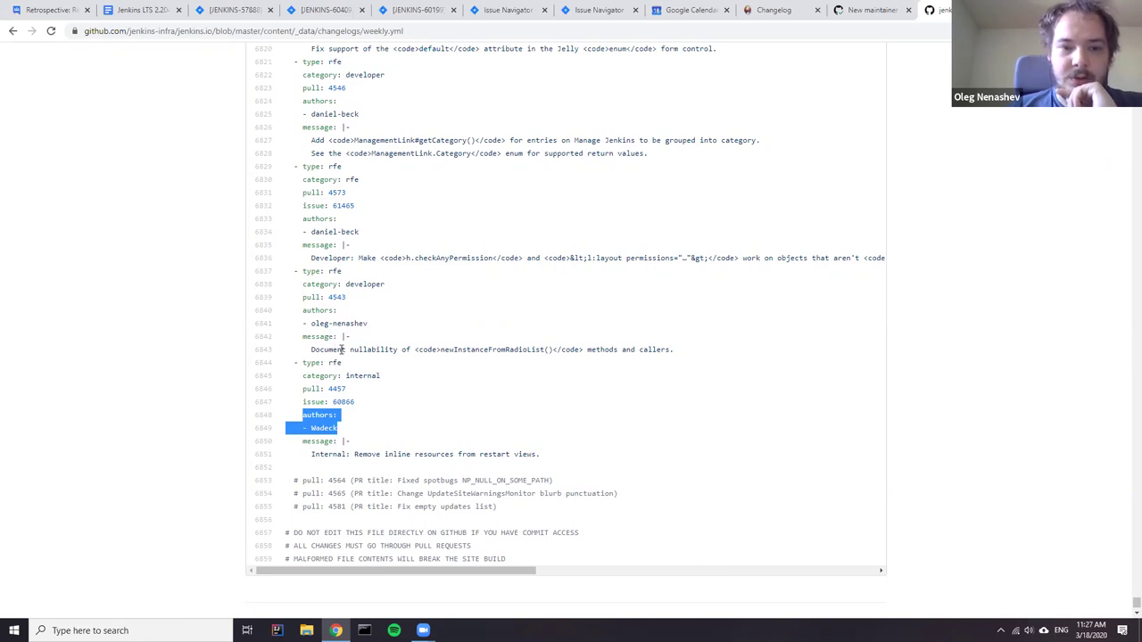
left_click(388, 419)
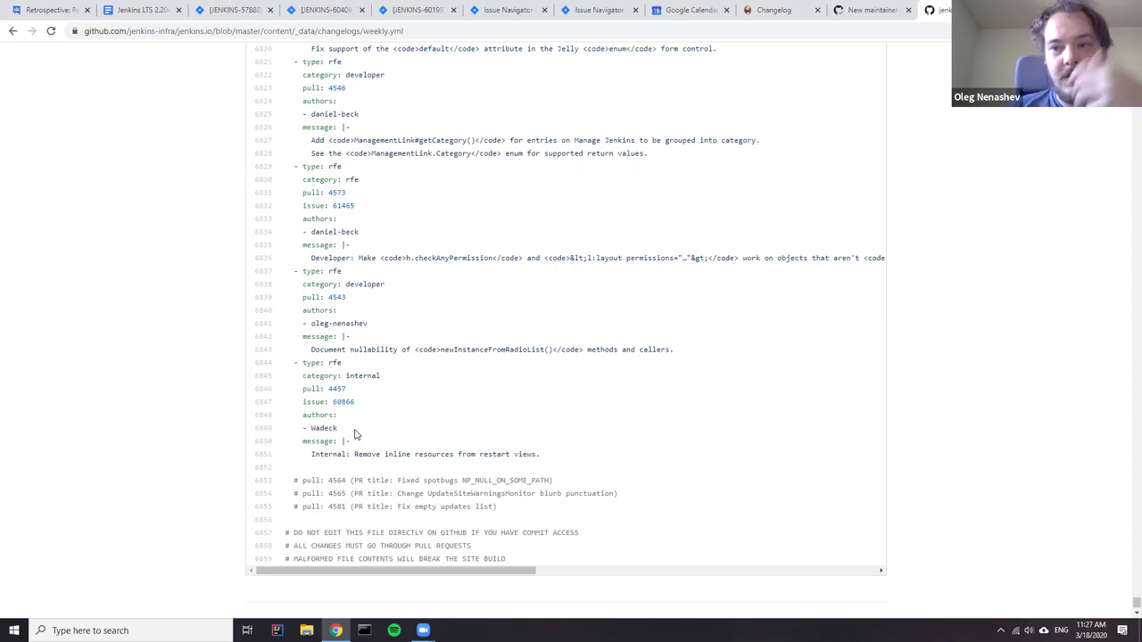
scroll(318, 308, "up", 1)
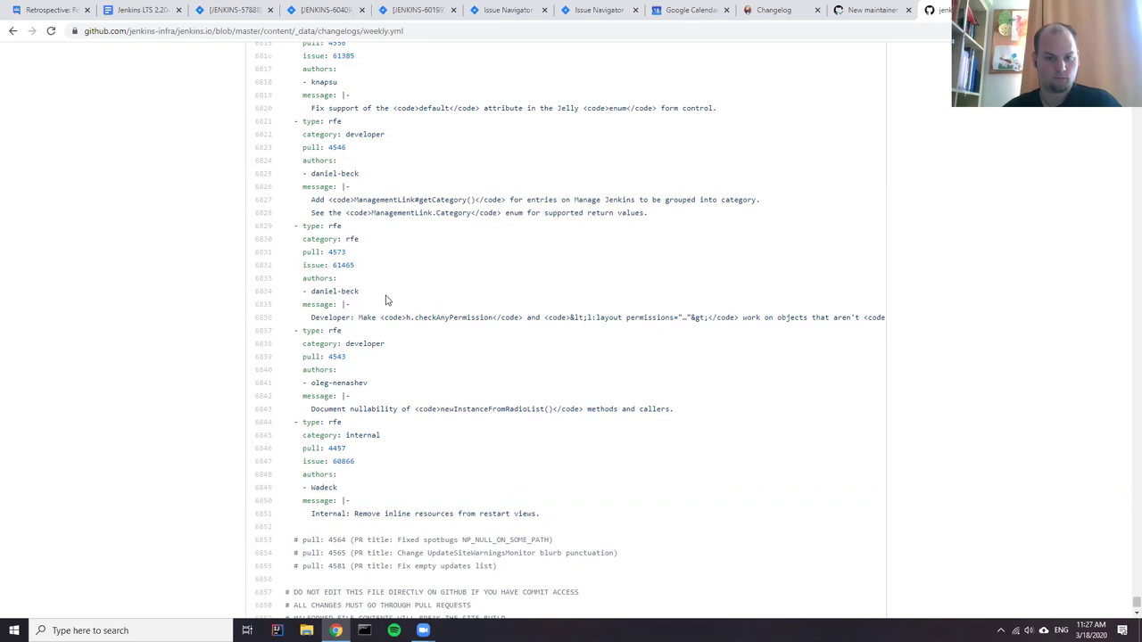
- Select an author entry and the weekly.yml web address, then return to the New maintainer guide #4472 tab
left_click_drag(360, 292, 308, 292)
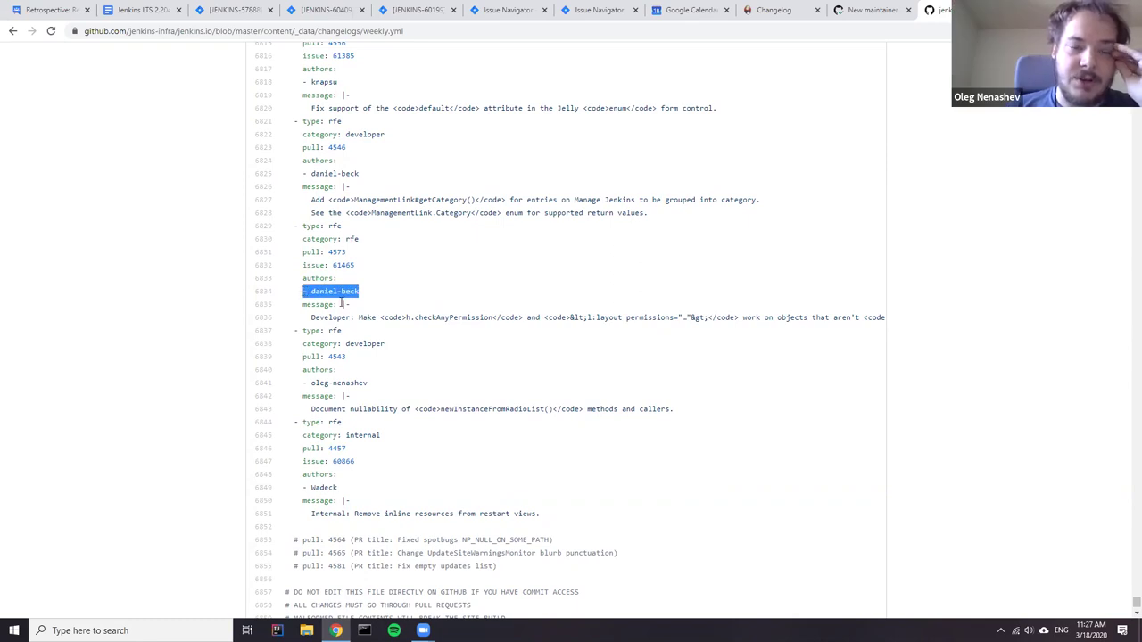
scroll(339, 330, "up", 4)
scroll(337, 344, "up", 10)
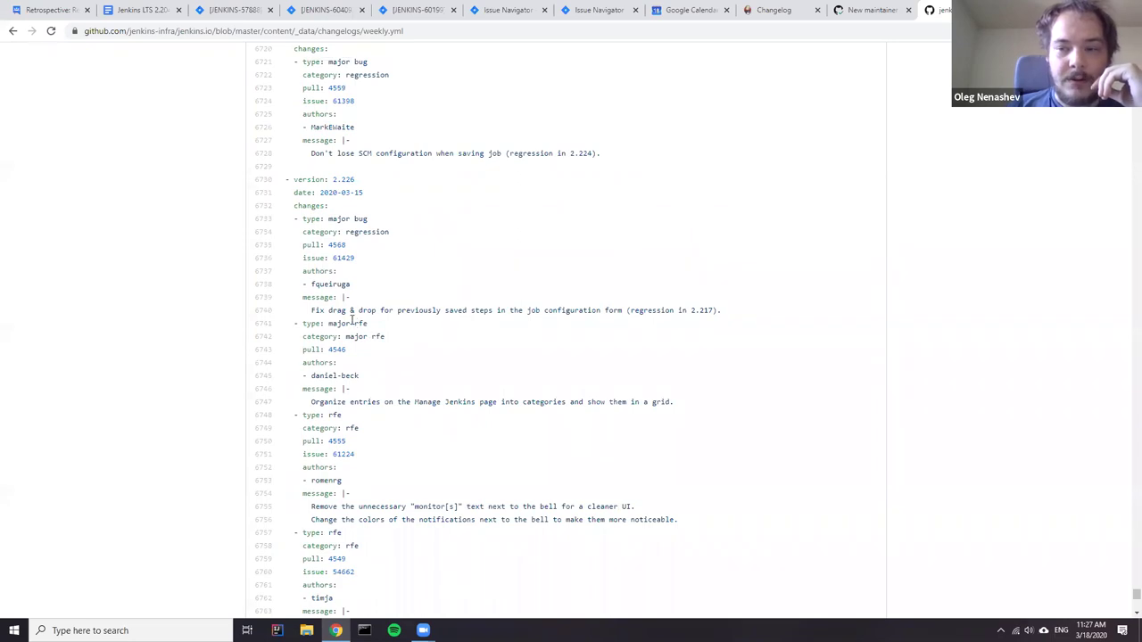
scroll(338, 323, "up", 3)
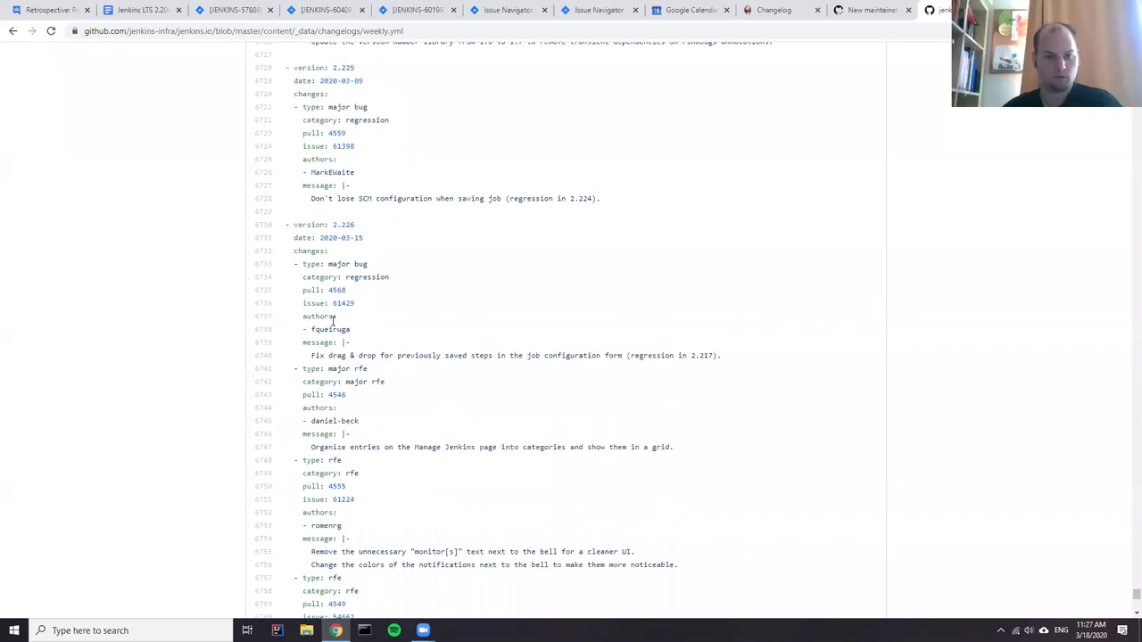
scroll(330, 348, "down", 3)
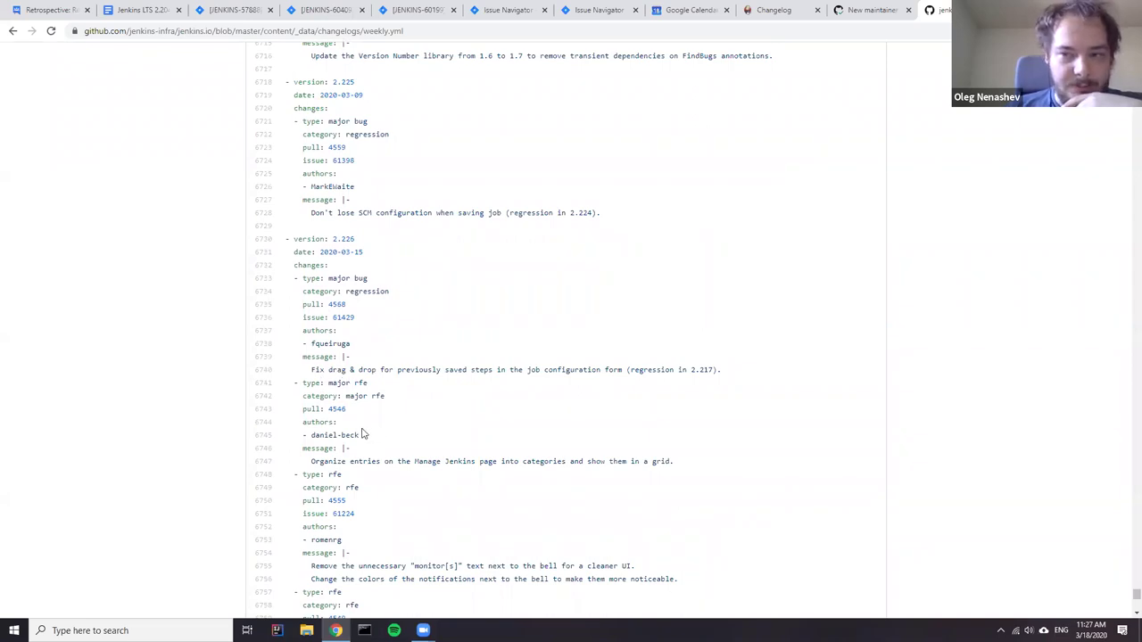
left_click(356, 33)
key("ctrl+c")
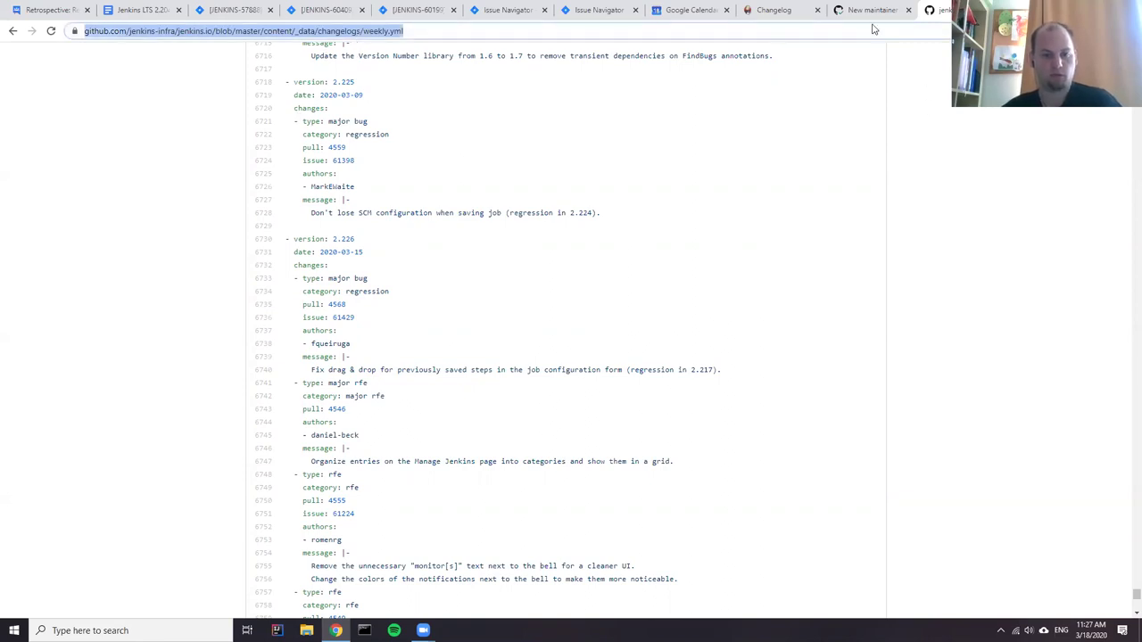
left_click(870, 13)
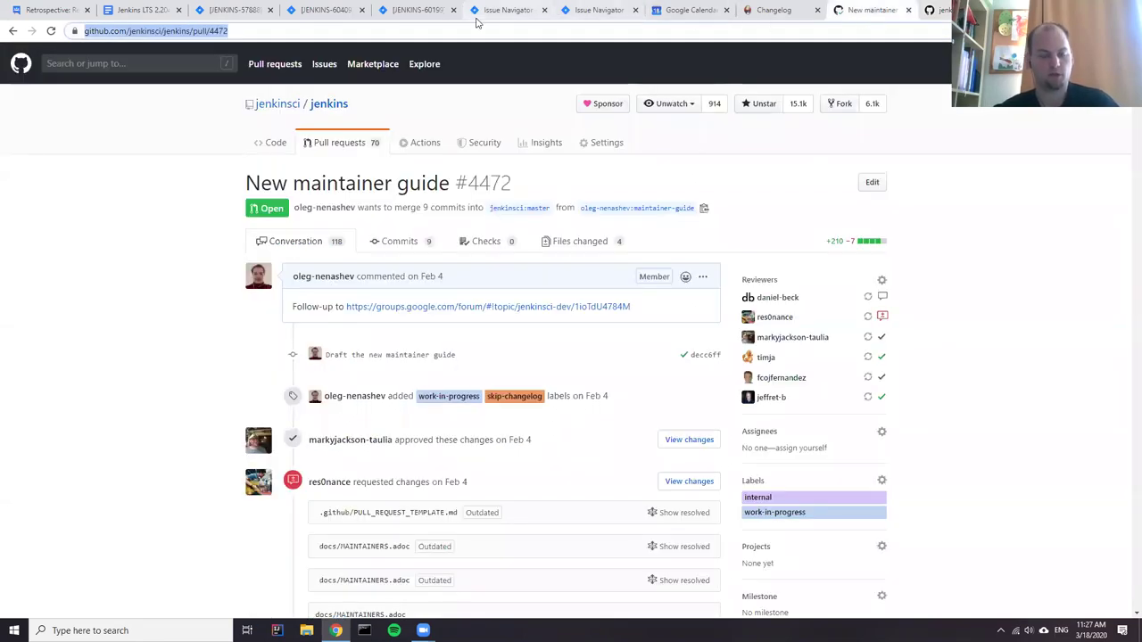
- End the contributors bullet with a period and nest the pasted weekly.yml link noting 'includes the list of authors'
left_click(123, 14)
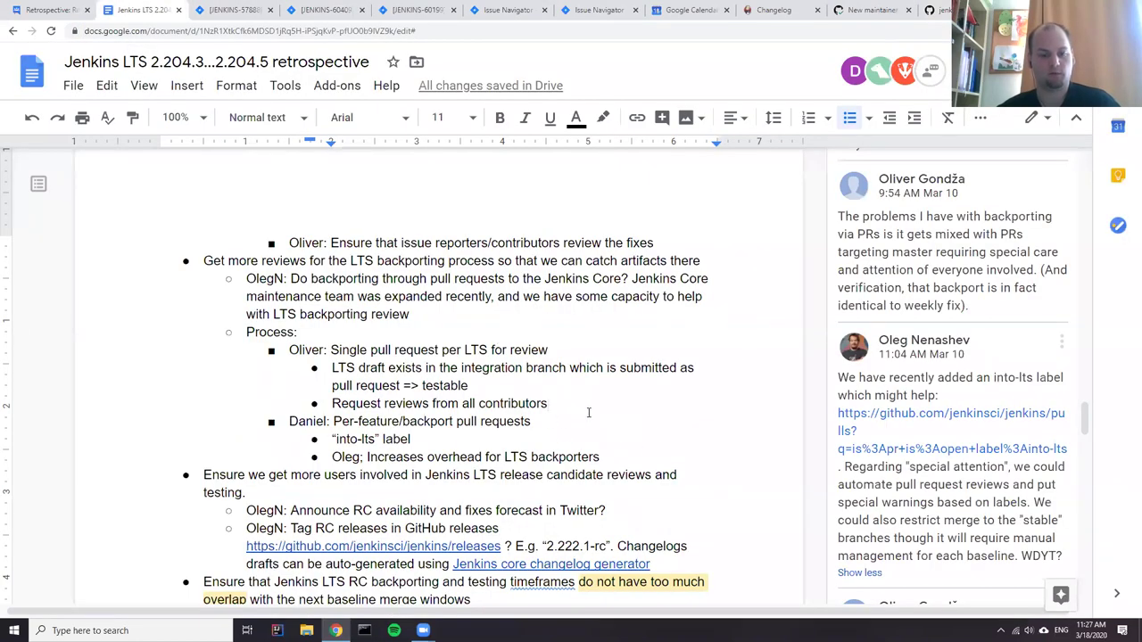
type(".")
key("Return")
key("Tab")
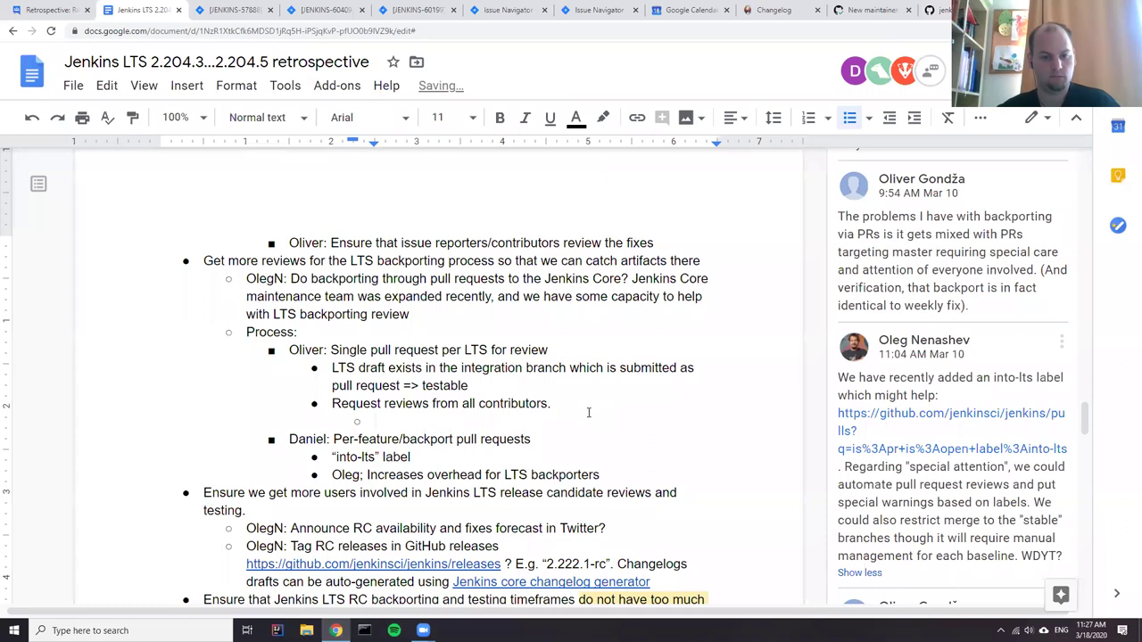
key("ctrl+v")
type("includes the")
key("BackSpace")
key("BackSpace")
type("the list of authors")
key("Down")
key("Down")
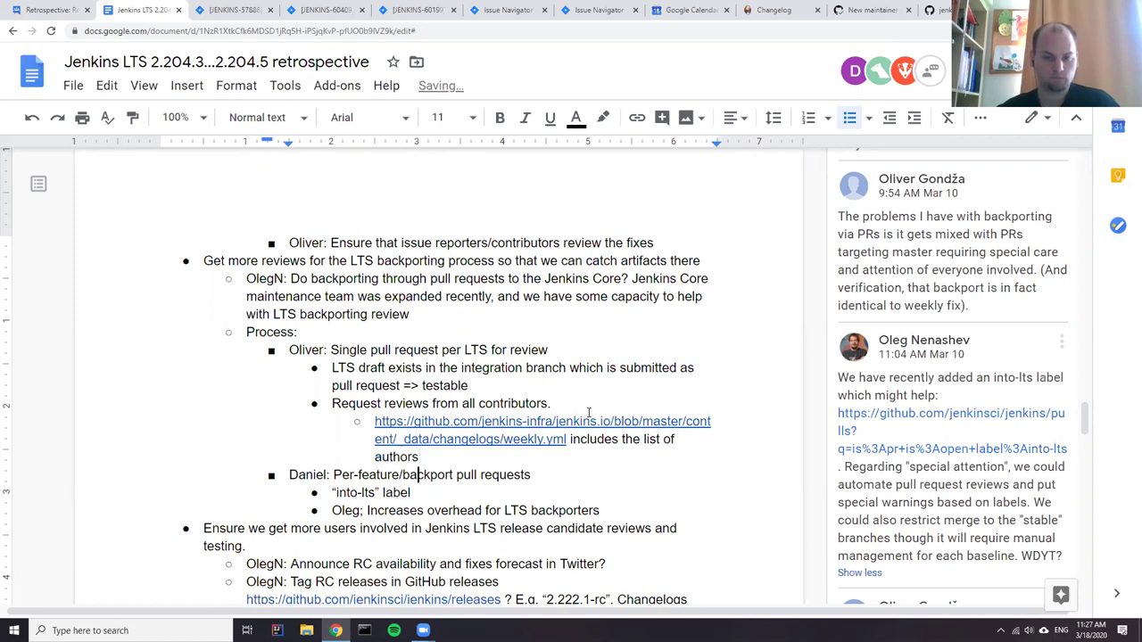
left_click_drag(453, 455, 262, 348)
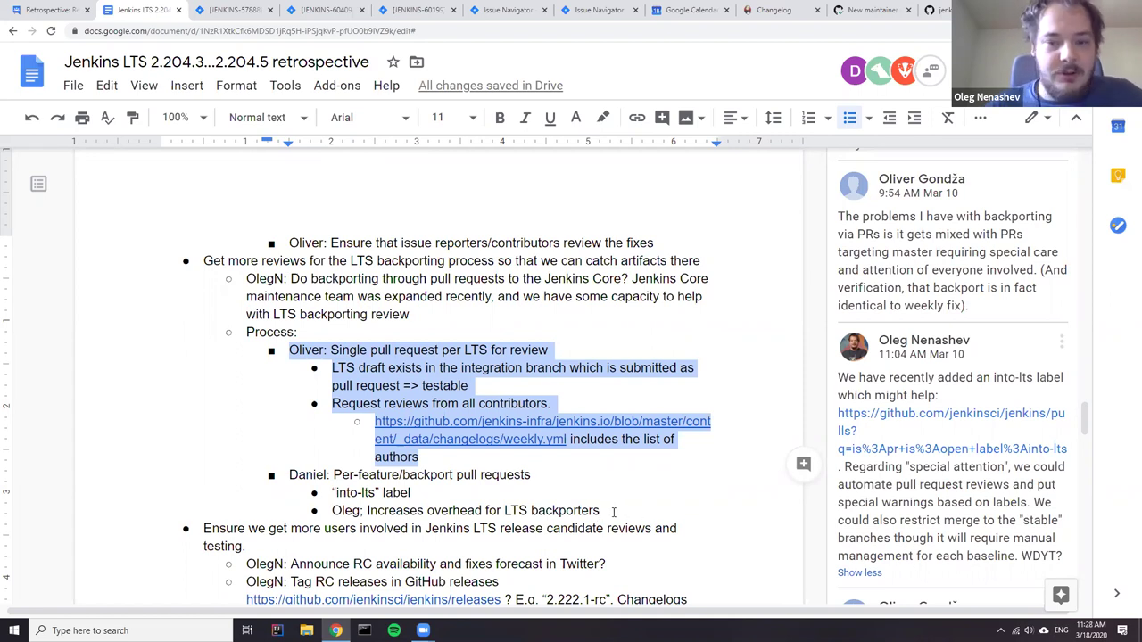
- Highlight both proposal blocks, then change the semicolon after the overhead note's author to a colon
left_click_drag(601, 511, 299, 478)
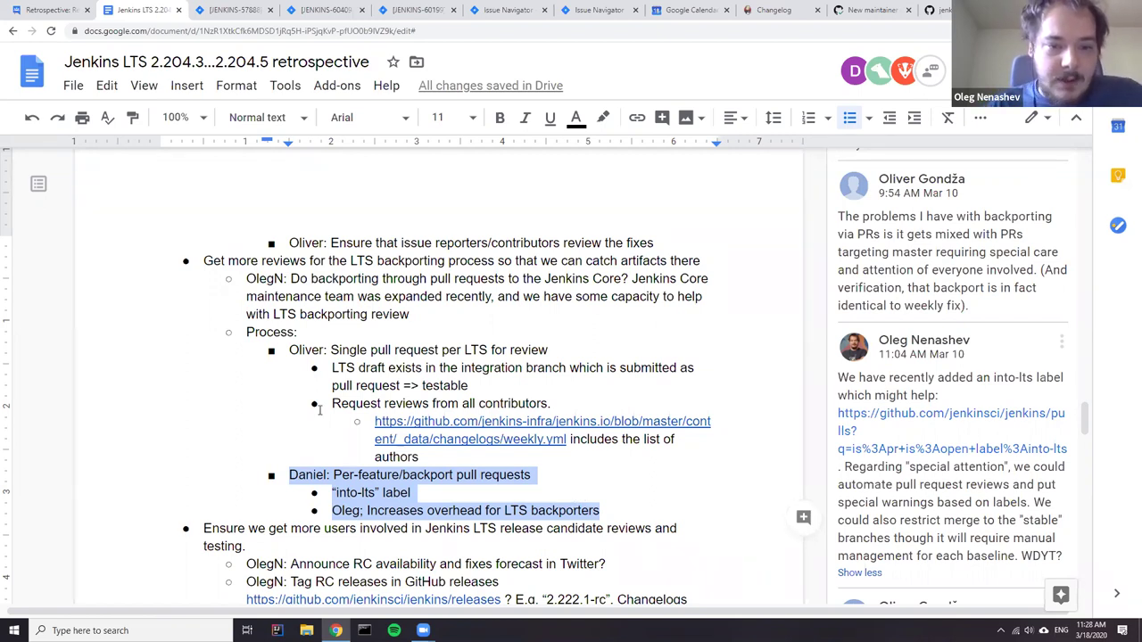
left_click_drag(290, 351, 419, 456)
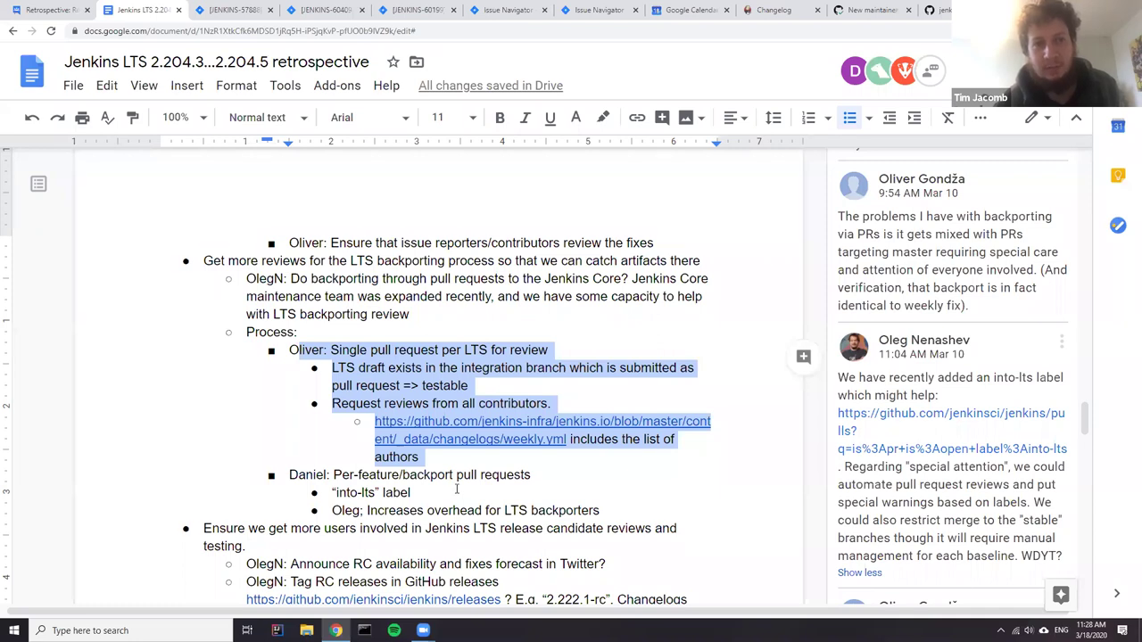
left_click(362, 511)
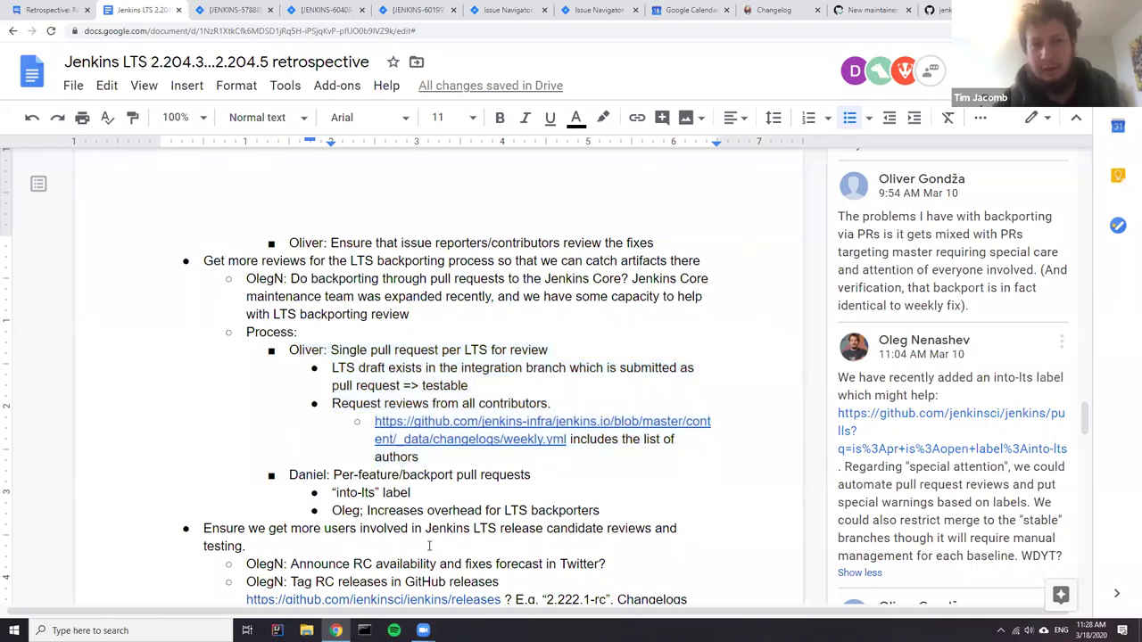
key("BackSpace")
type(":")
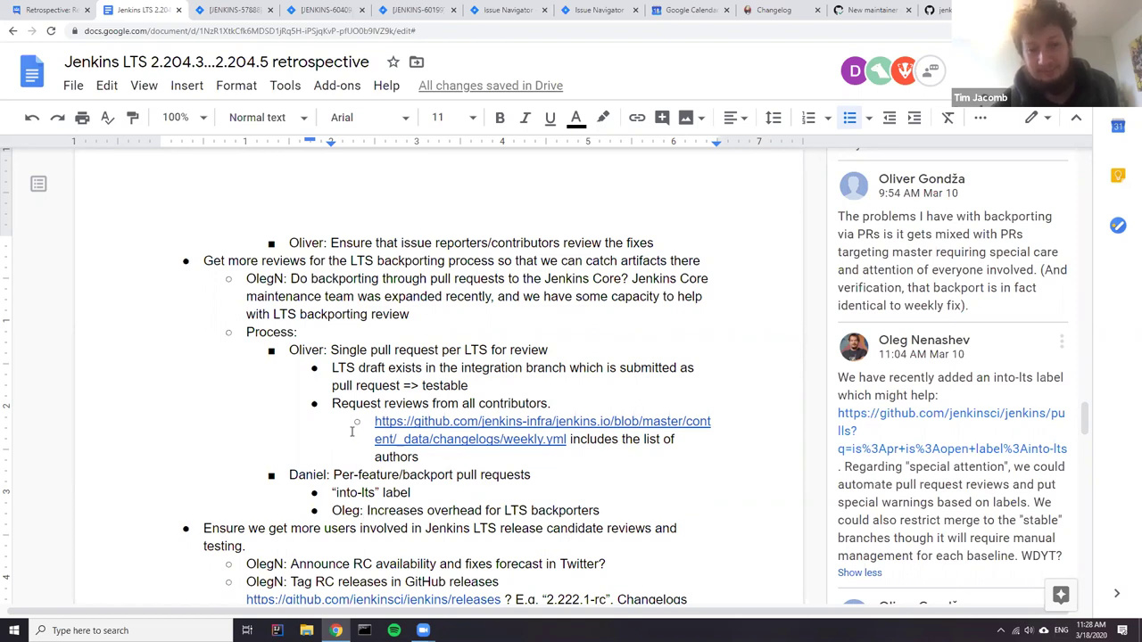
- Add an empty bullet outdented to proposal level after the overhead note
left_click(623, 514)
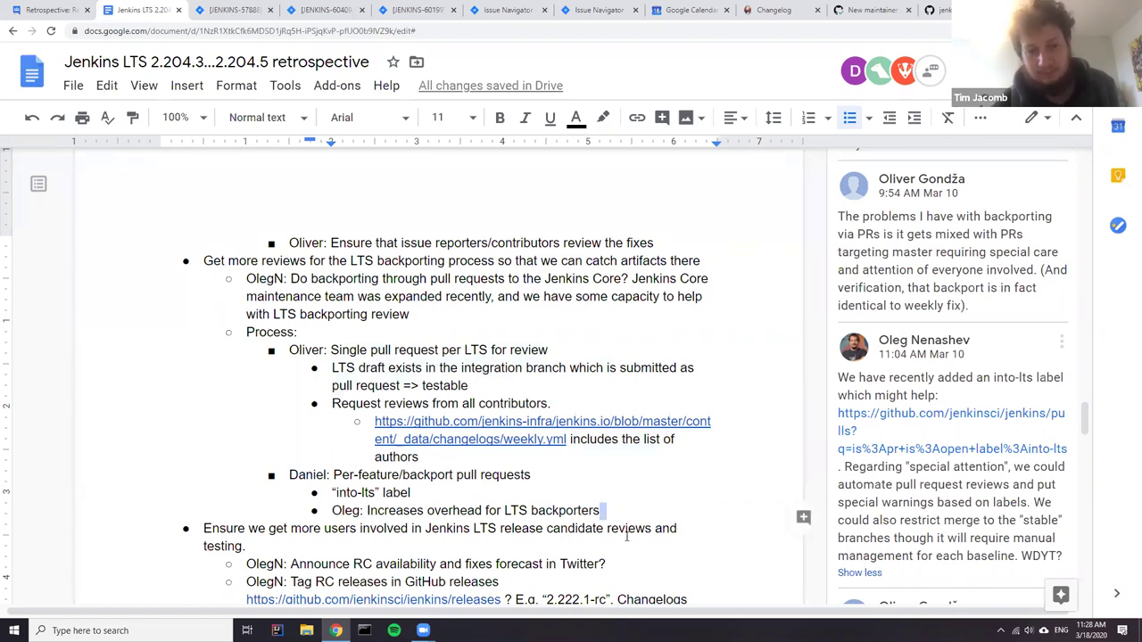
key("Return")
key("shift+Tab")
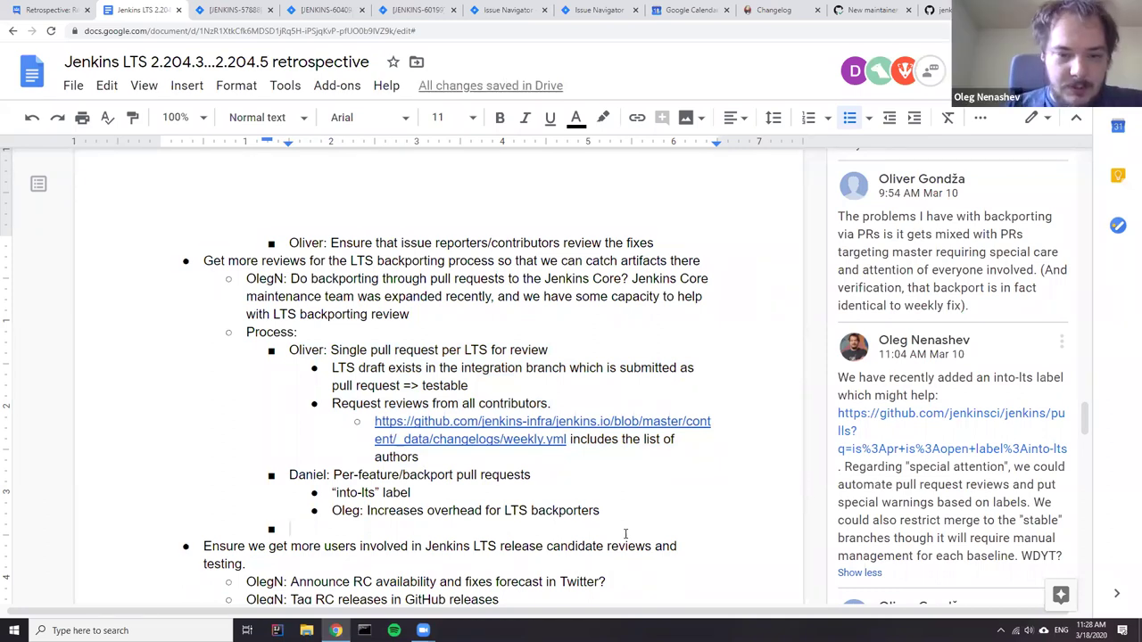
double_click(563, 511)
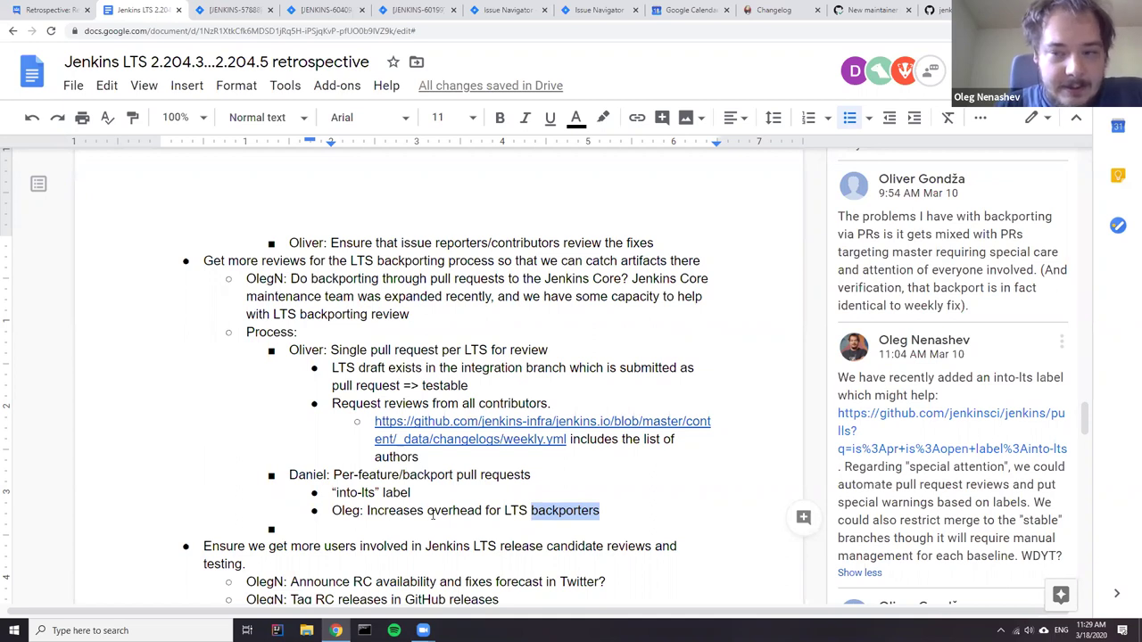
- Add an attributed note 'not a big overhead for reviewers' right after the backporters overhead note
left_click(385, 527)
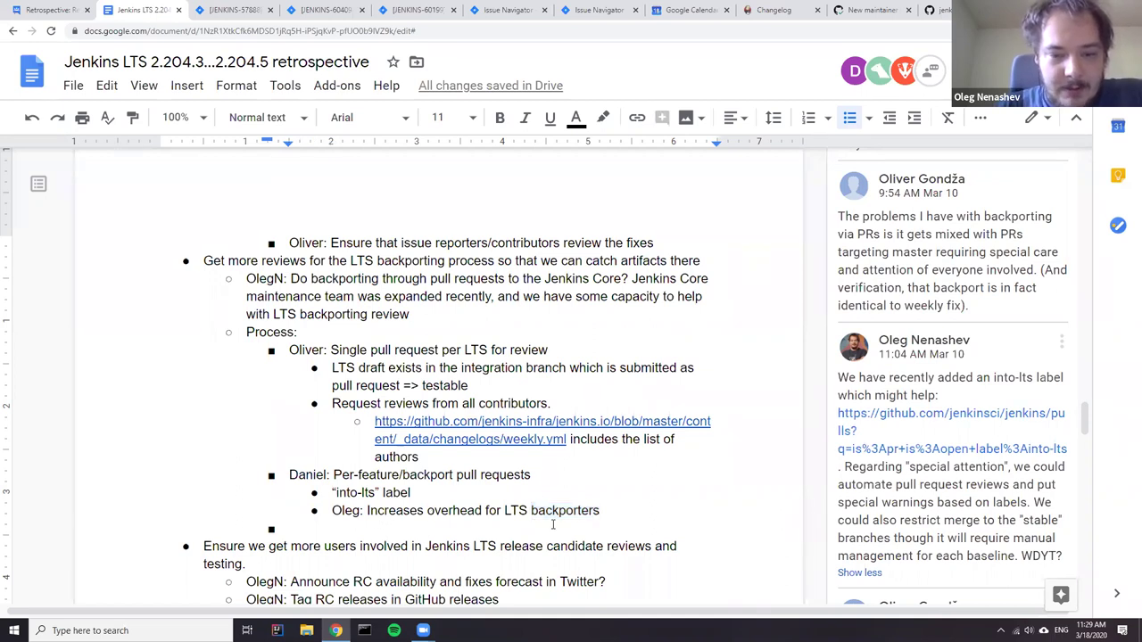
key("shift+Up")
key("shift+Up")
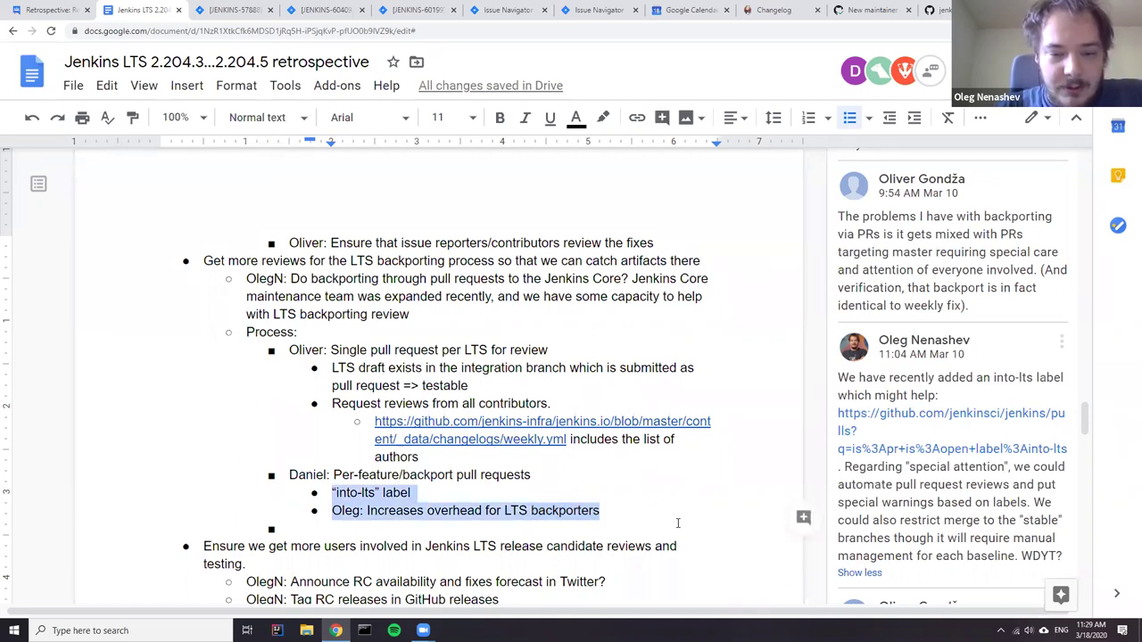
left_click(620, 510)
key("Return")
type("Tim:")
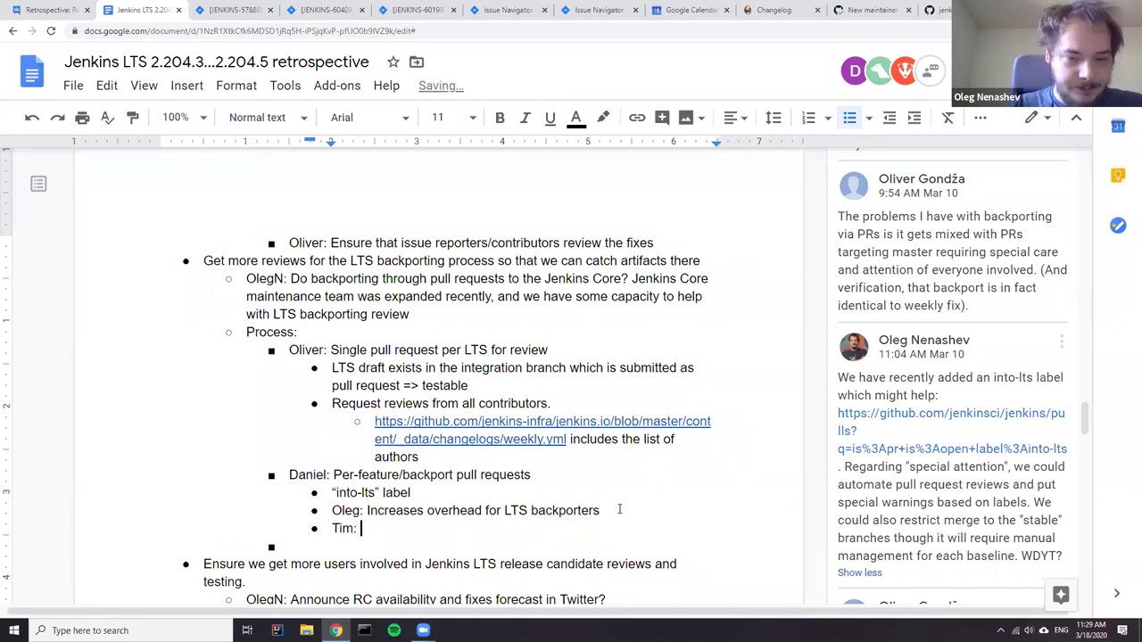
type(" not ")
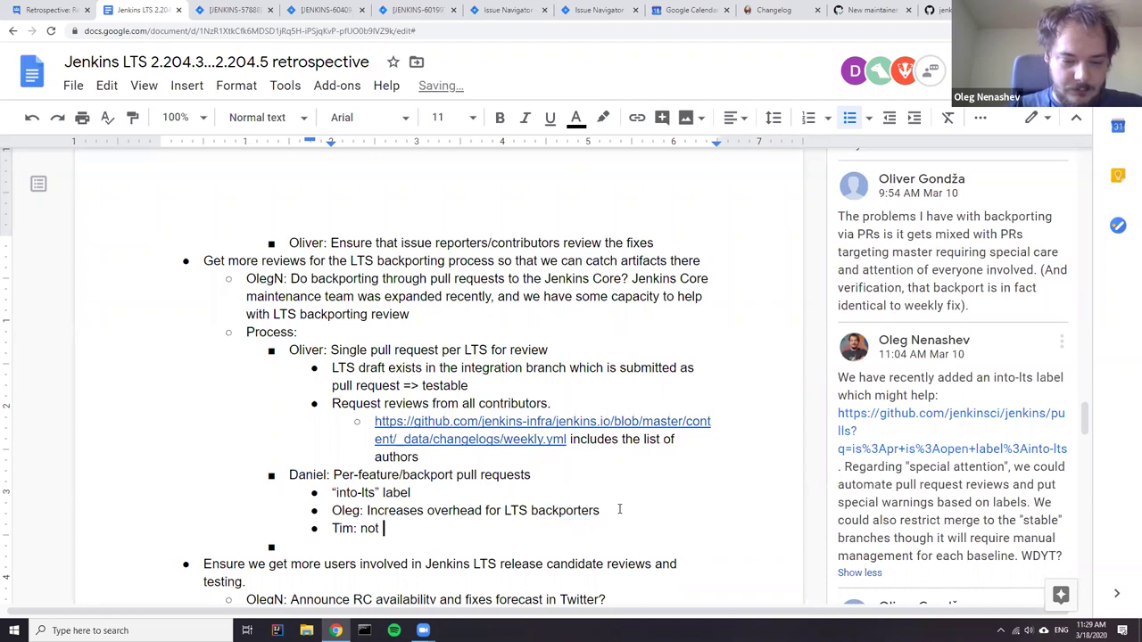
type("a big over")
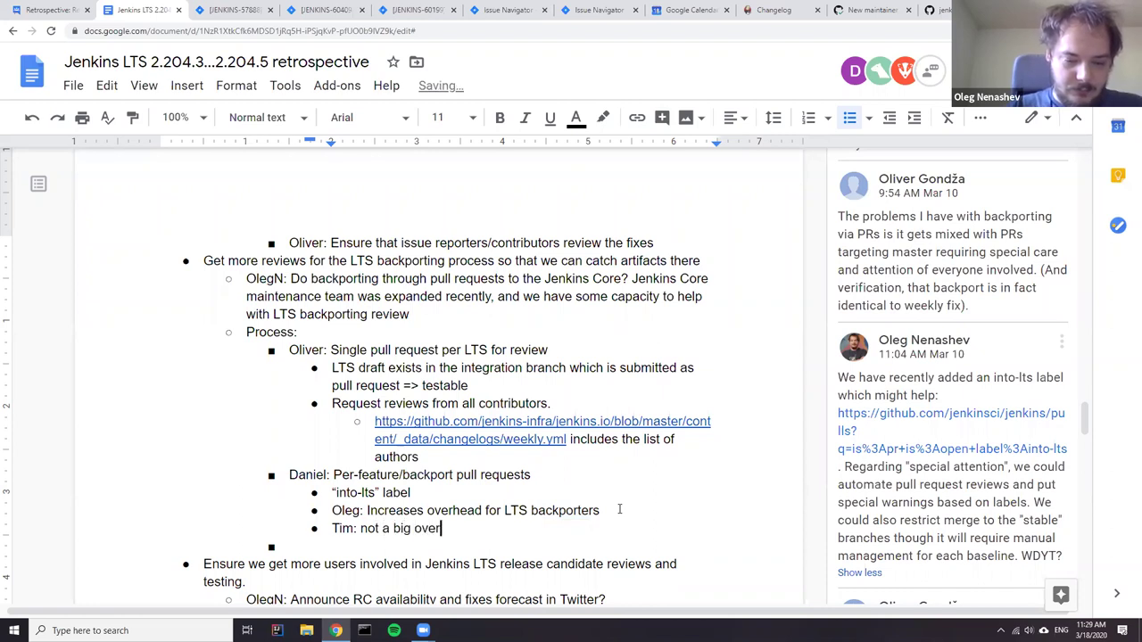
type("head for ")
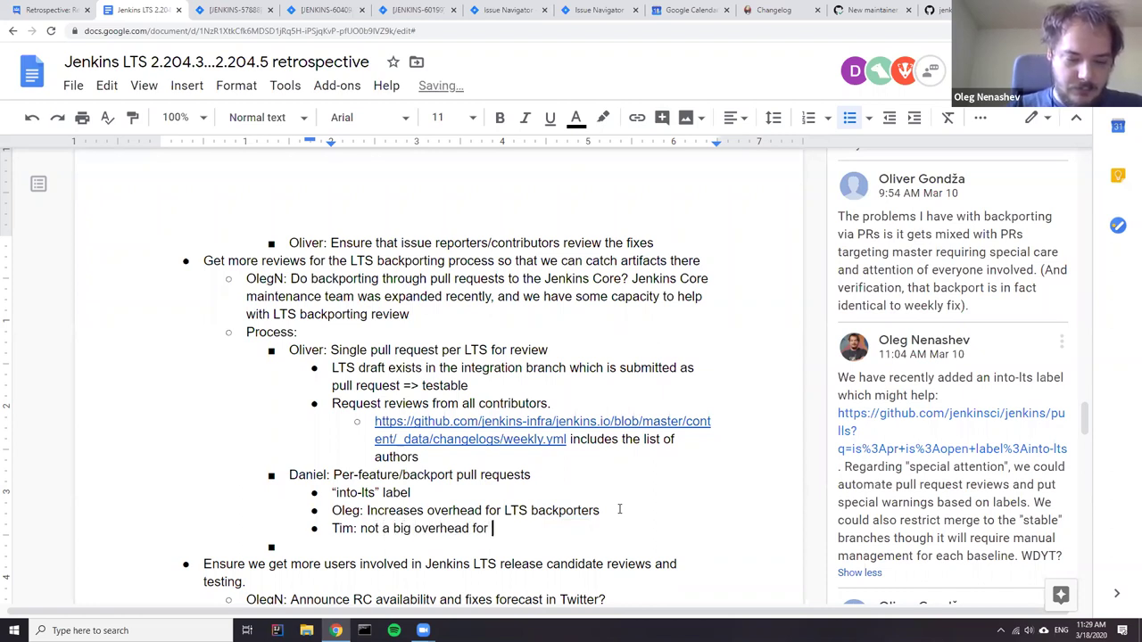
type("reviewers")
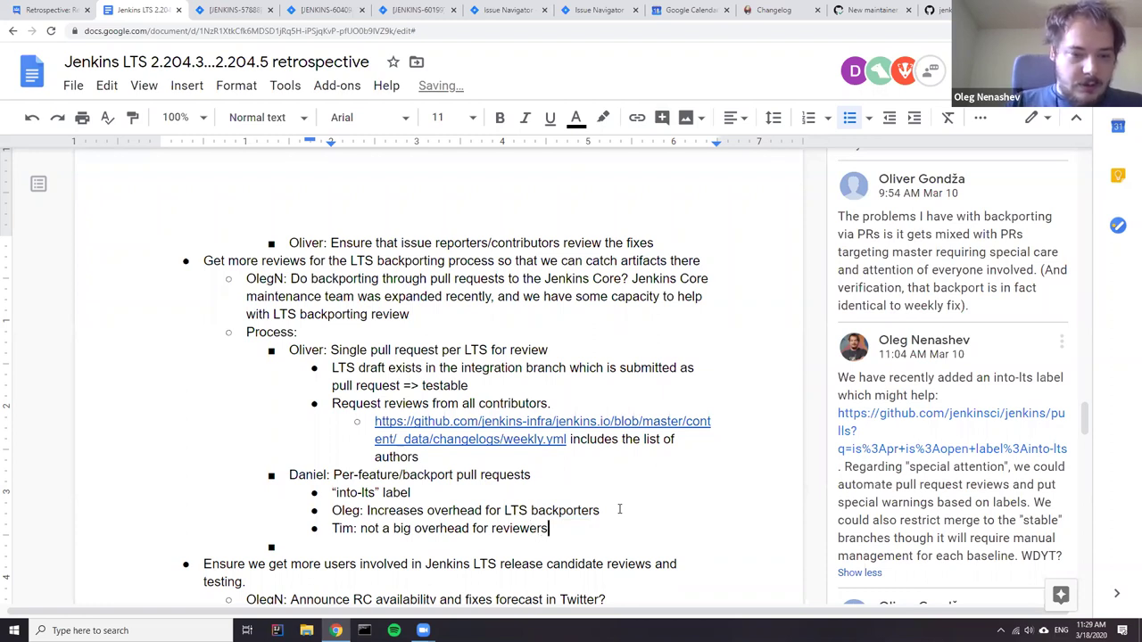
key("Down")
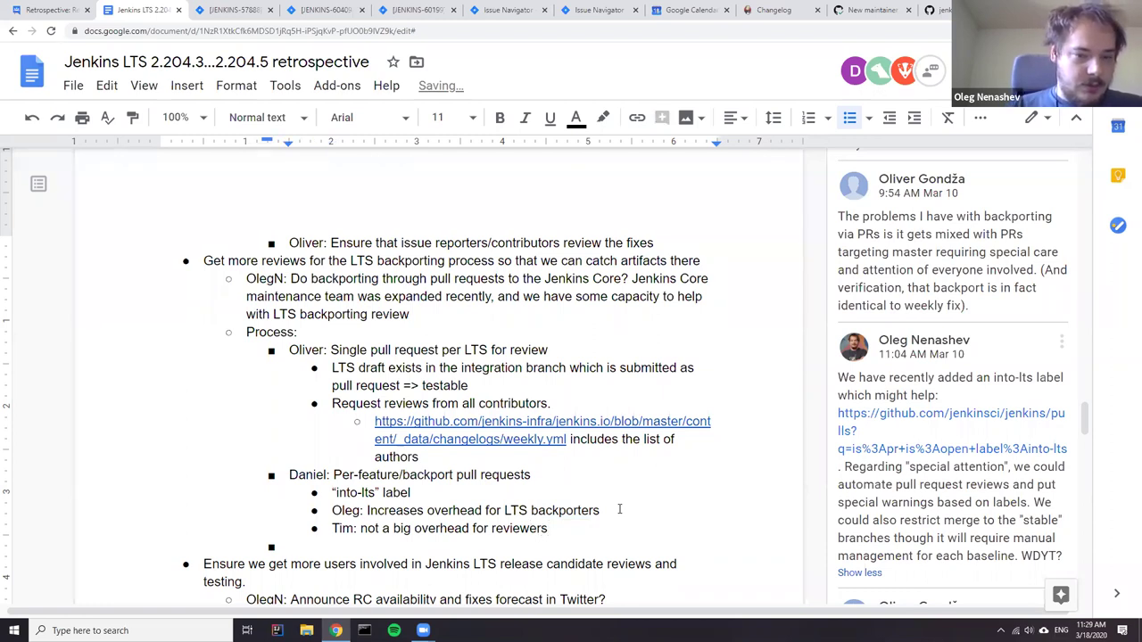
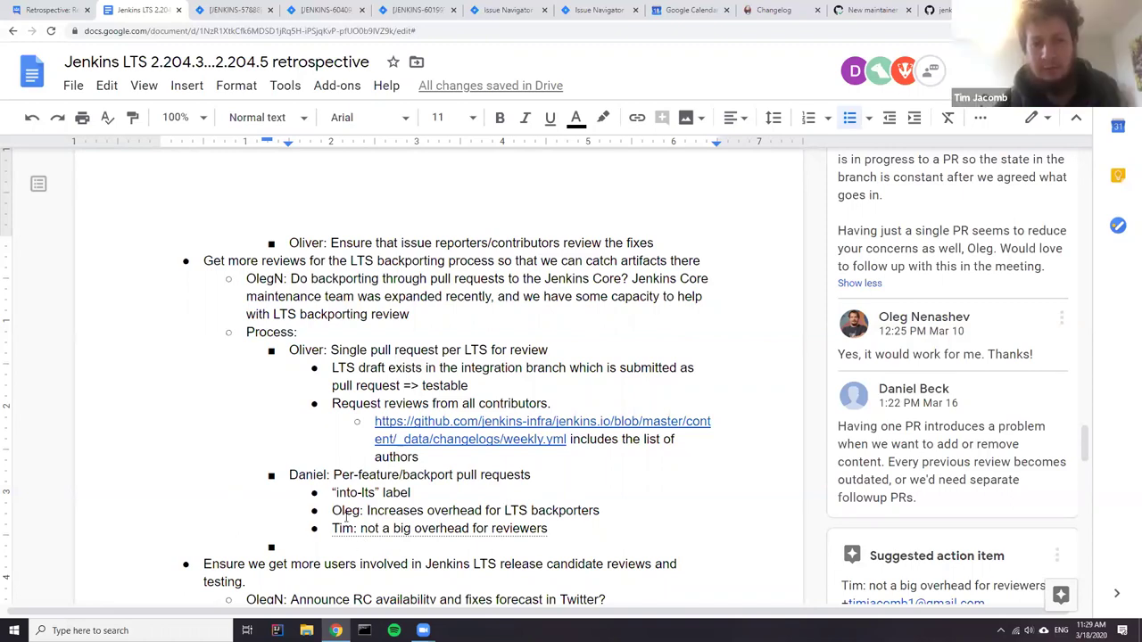
- Leave the retrospective notes for the 'New maintainer guide #4472' GitHub pull request
scroll(358, 412, "down", 2)
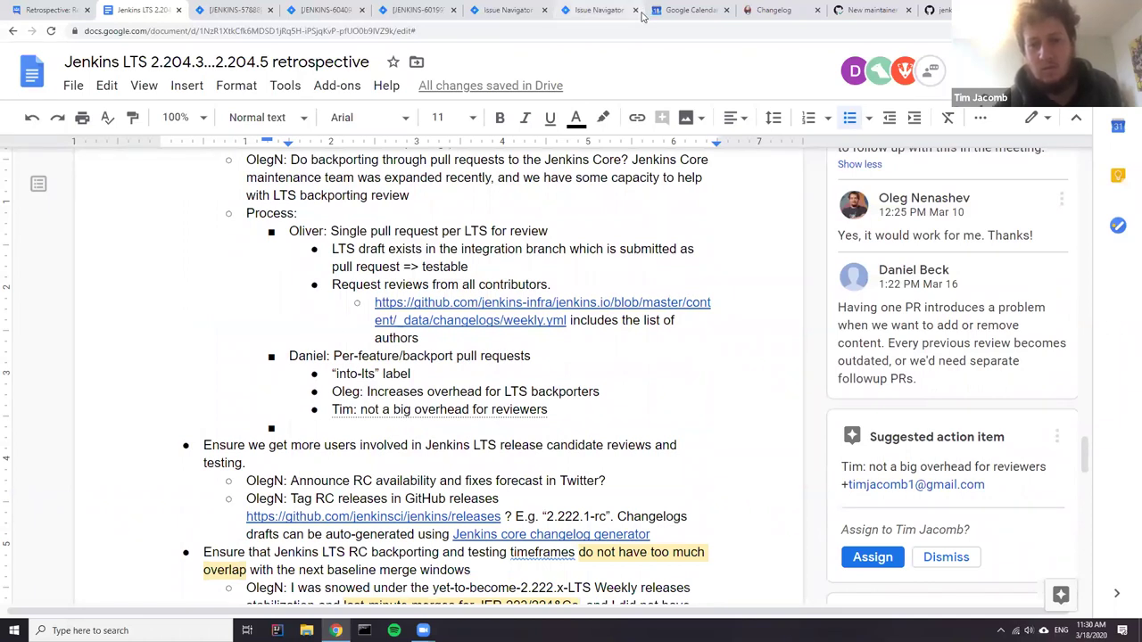
left_click(872, 11)
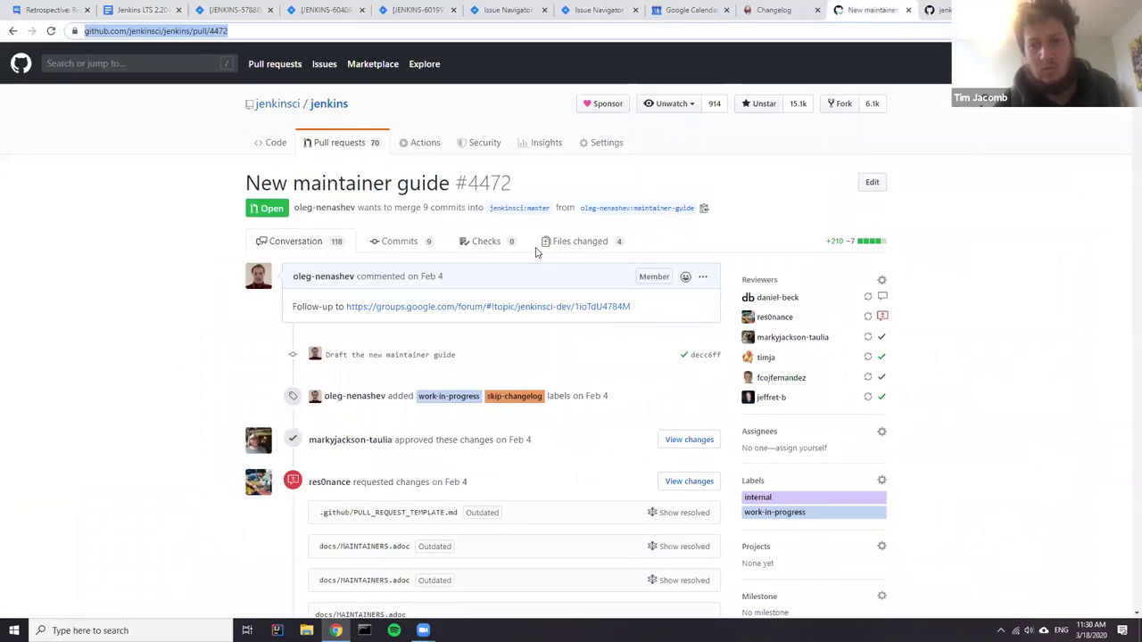
- Look through the four changed files of pull request #4472, including MAINTAINERS.adoc, then return to the retrospective
left_click(607, 250)
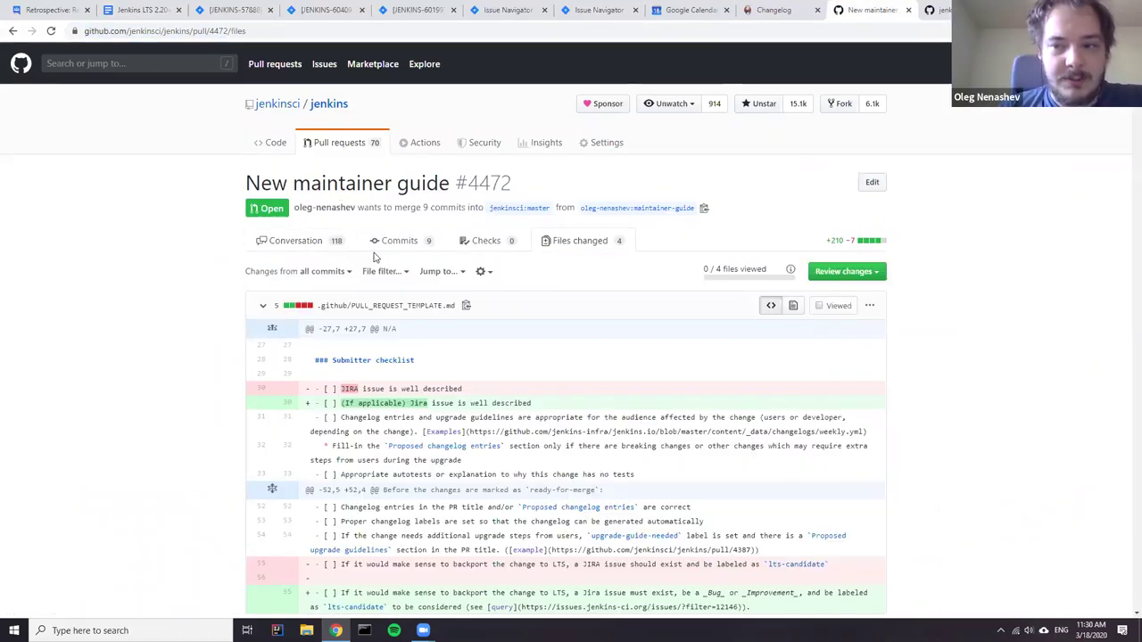
scroll(375, 257, "down", 3)
scroll(289, 161, "down", 1)
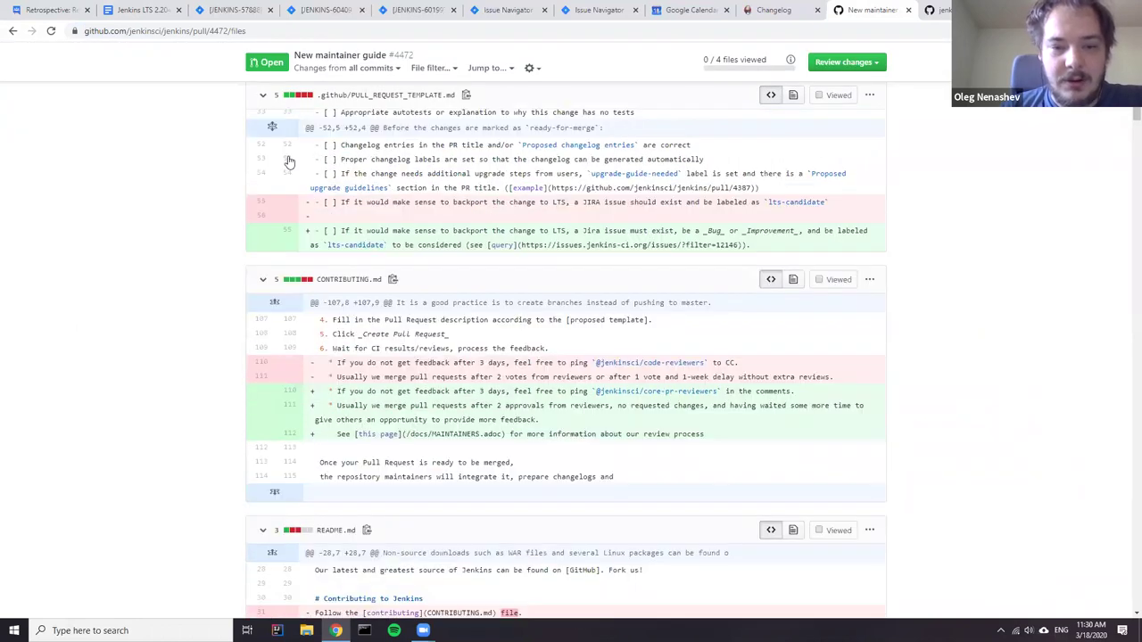
scroll(290, 161, "down", 10)
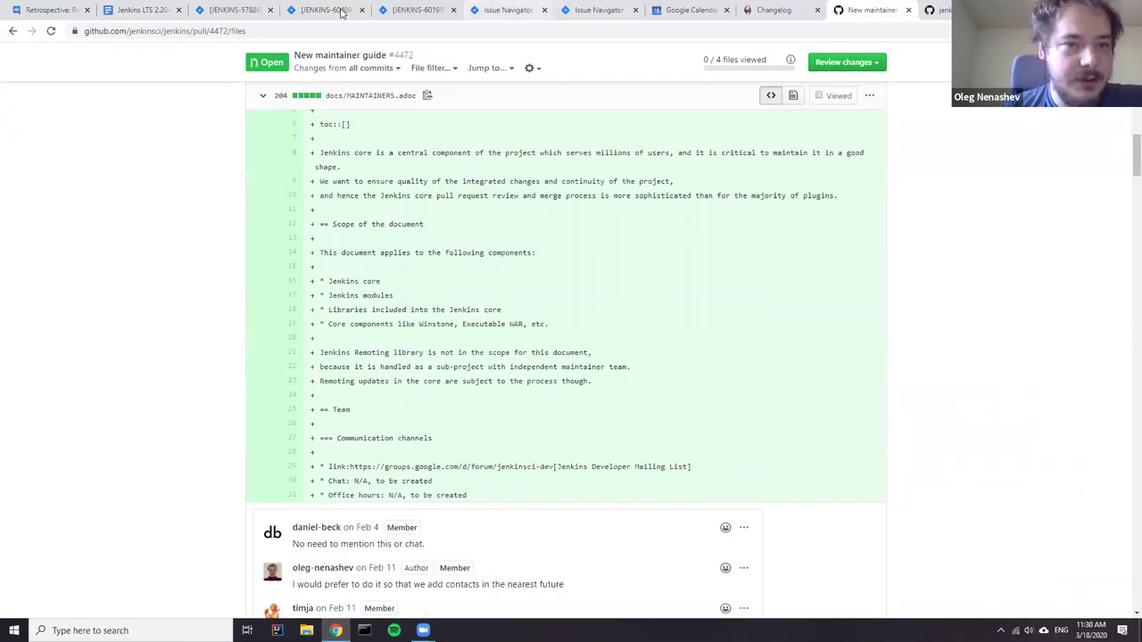
left_click(125, 16)
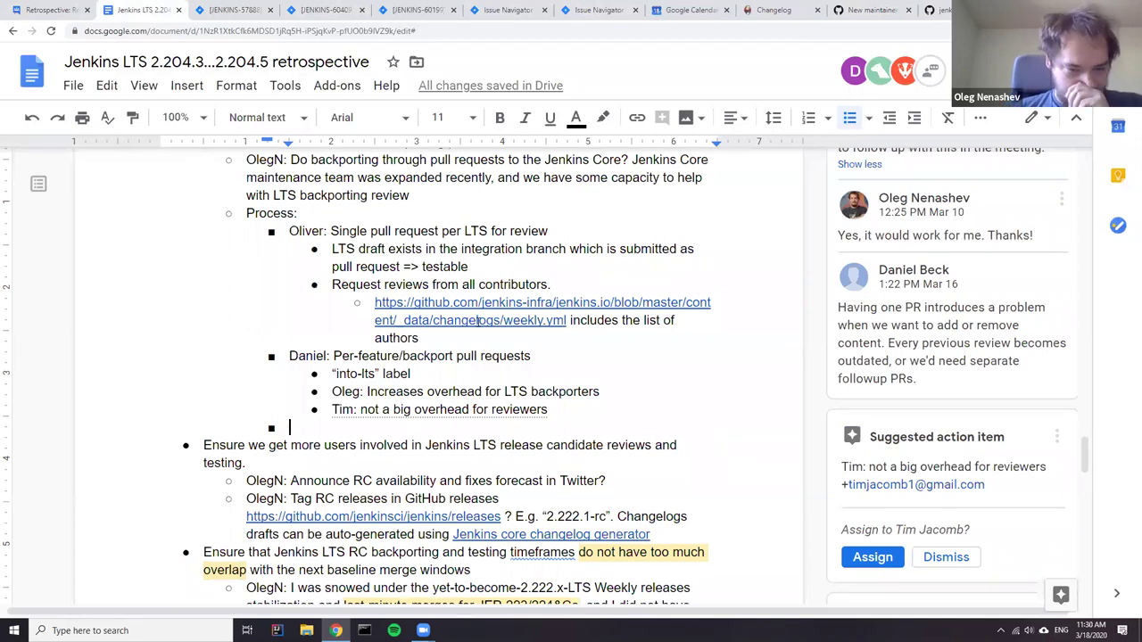
- Finish the empty process bullet with 'Merge rules TBD.' and start a new bullet
type("Me")
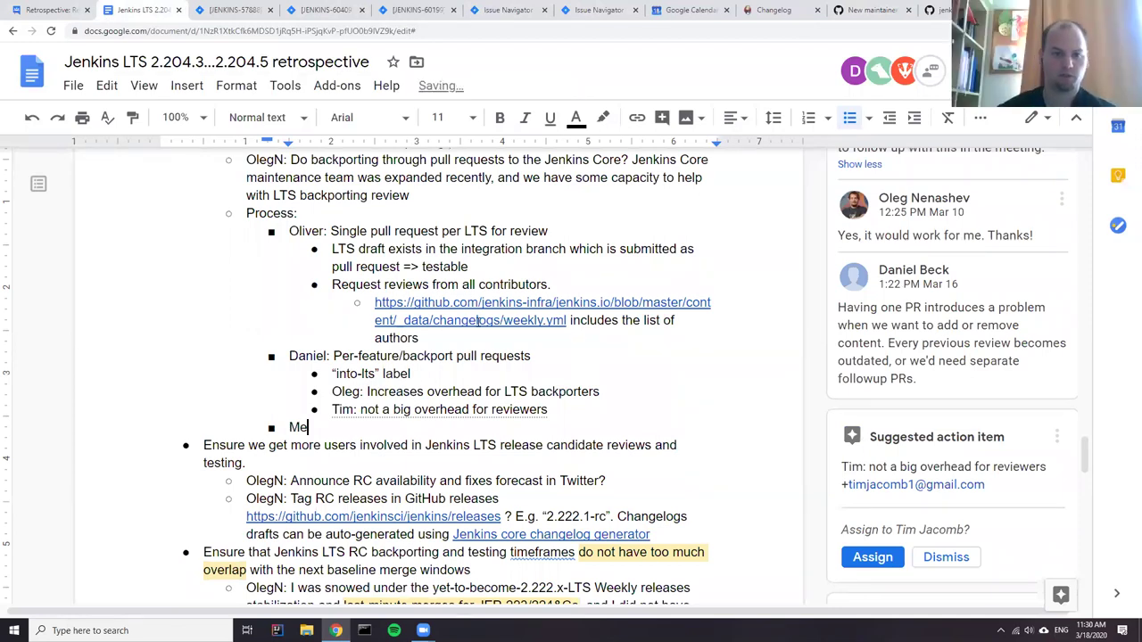
type("rge rules")
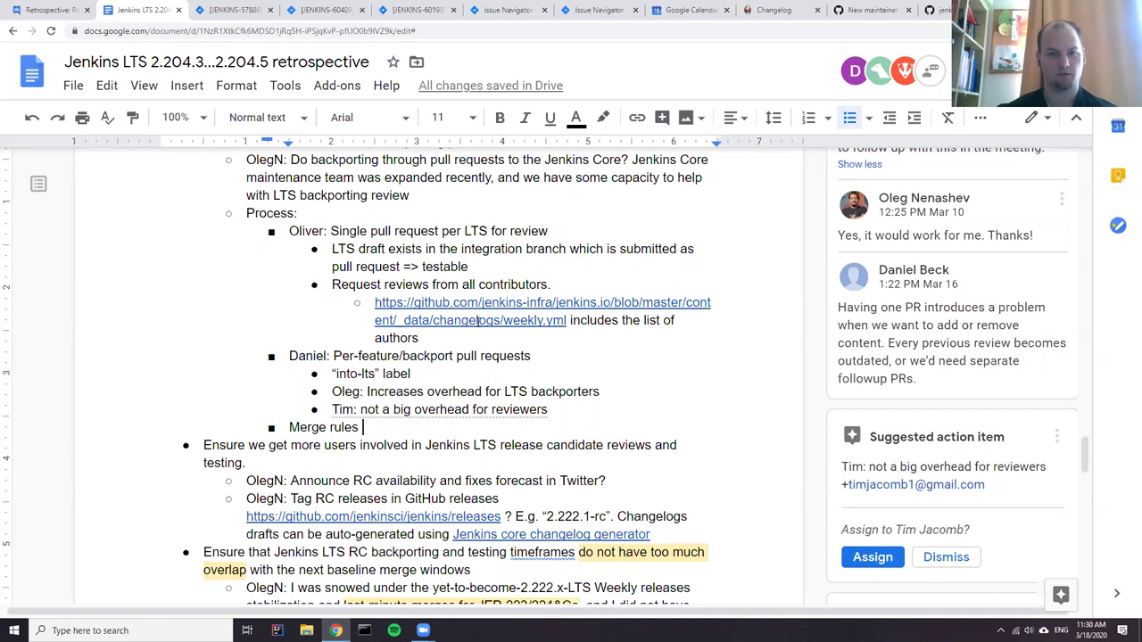
key("BackSpace")
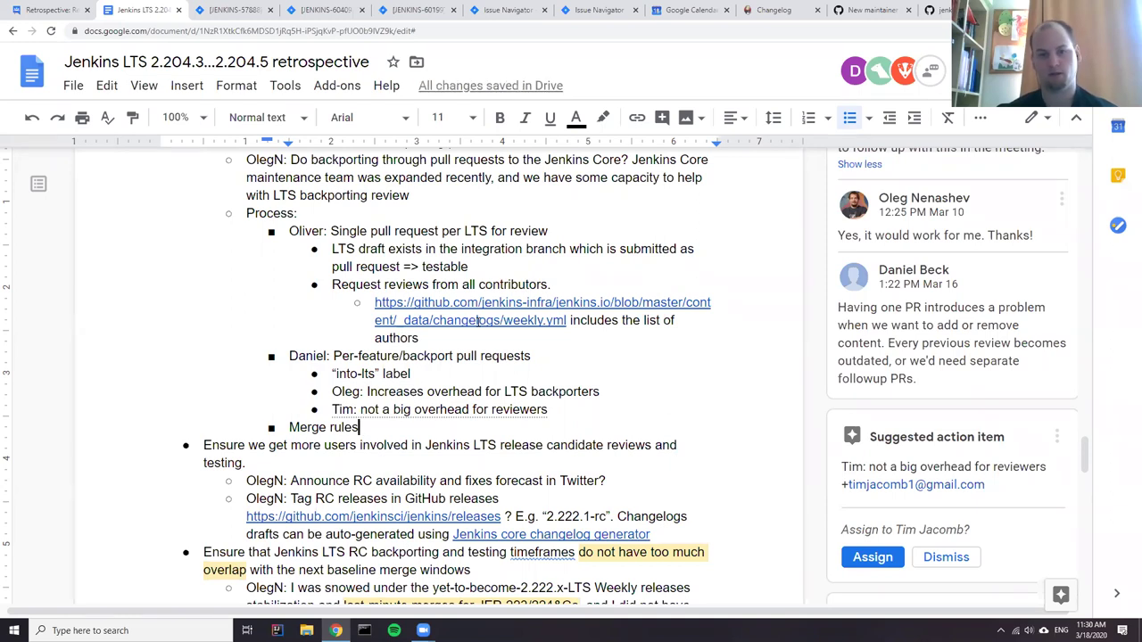
type("TBD.")
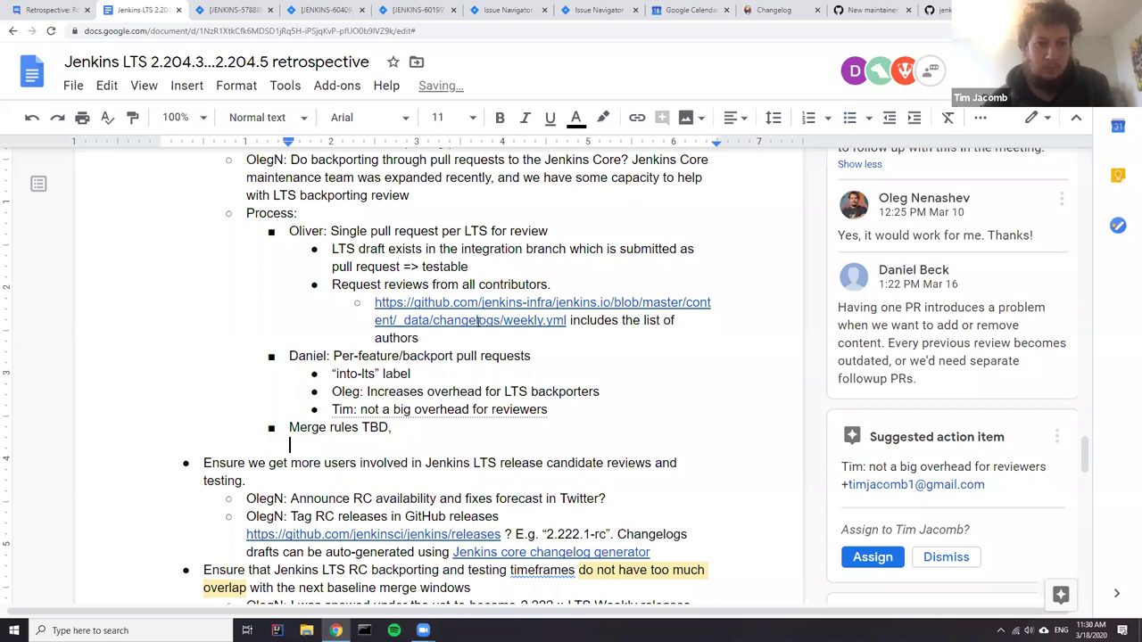
key("BackSpace")
key("BackSpace")
key("Return")
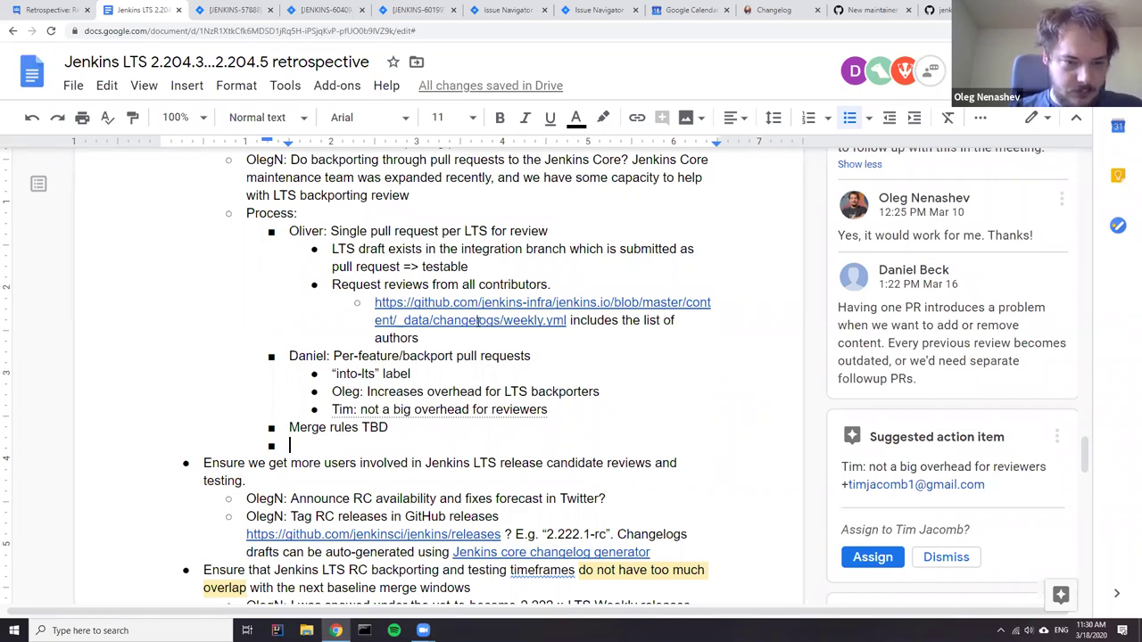
- Add an outdented 'TODO' entry with a nested item about the owner using pull requests for 2.222.2
key("shift+Tab")
type("TODO")
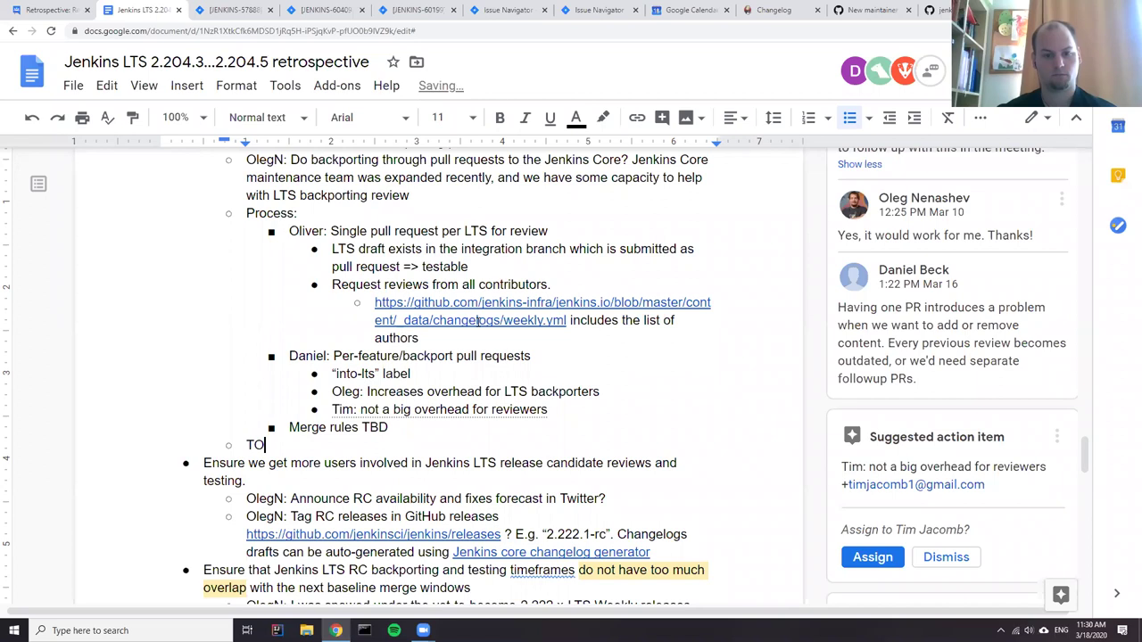
key("Return")
key("Tab")
type("Oliver to")
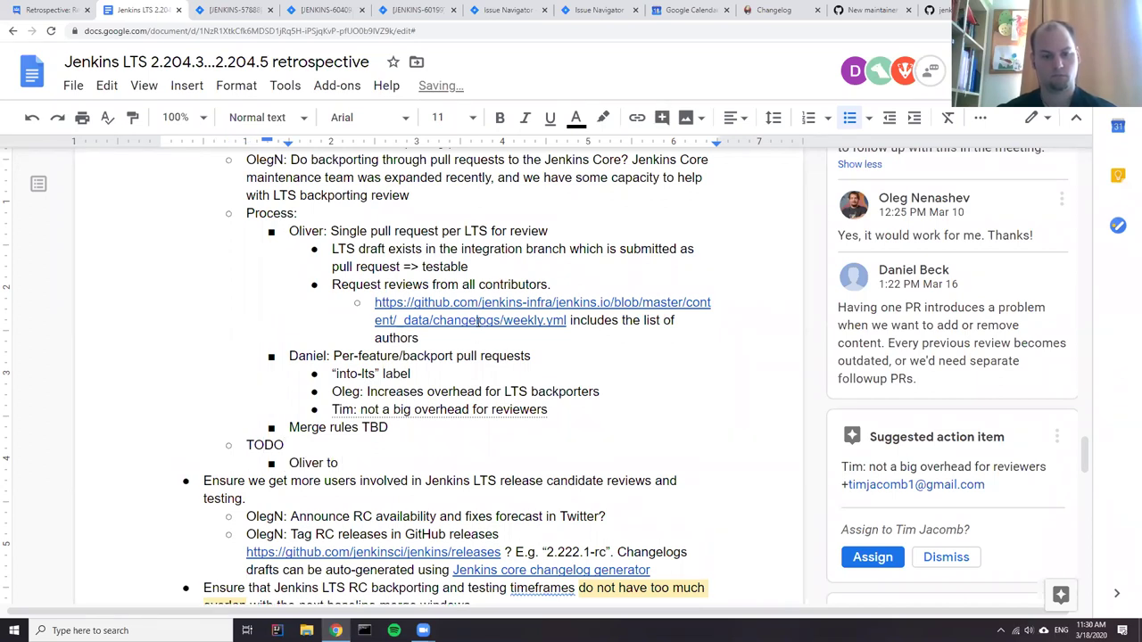
type(" use pull requests for ")
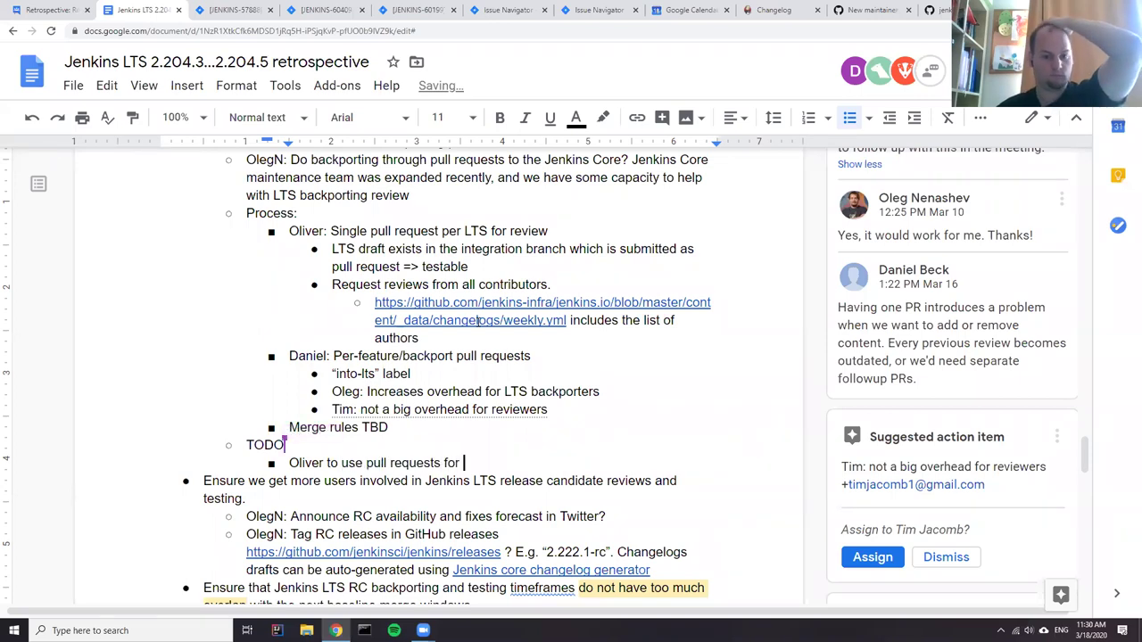
type("2.222.2")
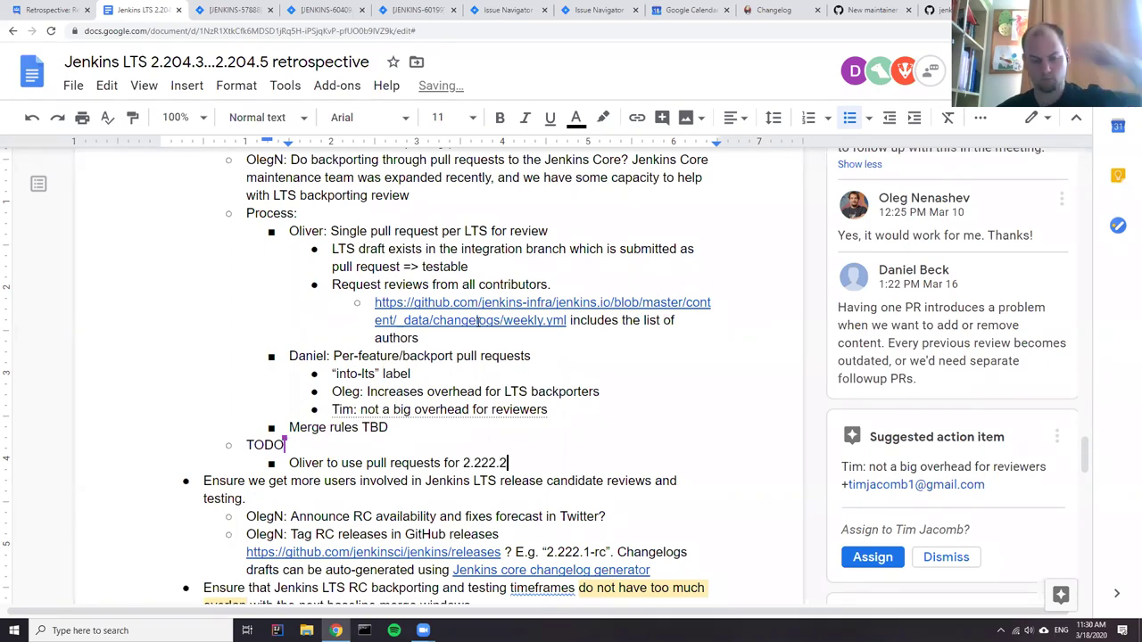
key("shift+Home")
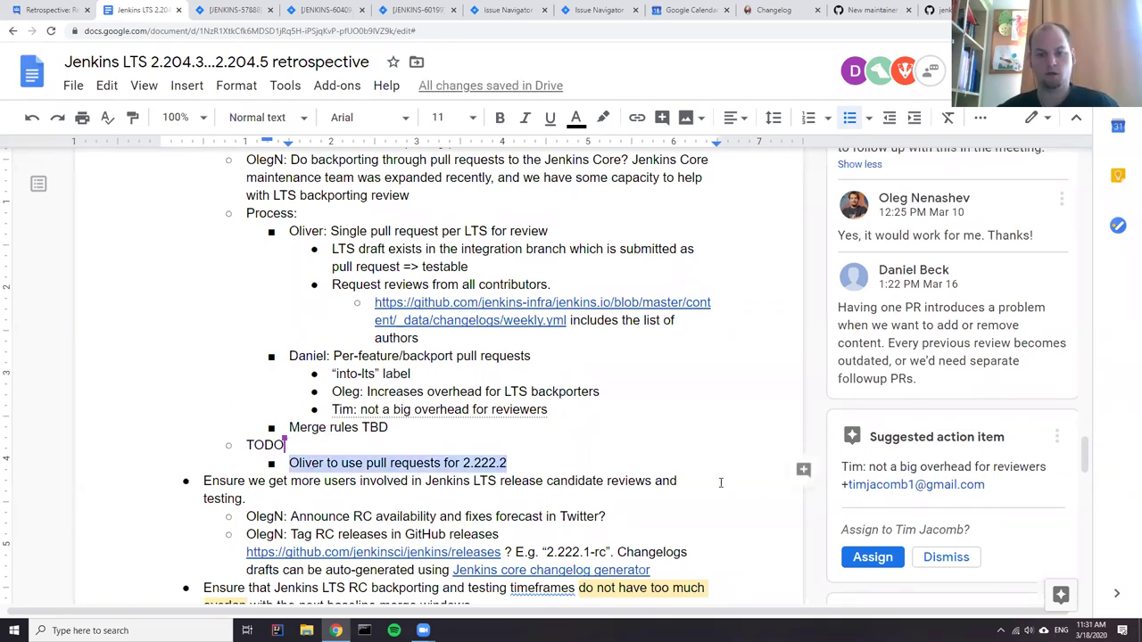
- Make the 2.222.2 TODO line an action item assigned to its owner through an @-mention comment
left_click(802, 472)
type("@")
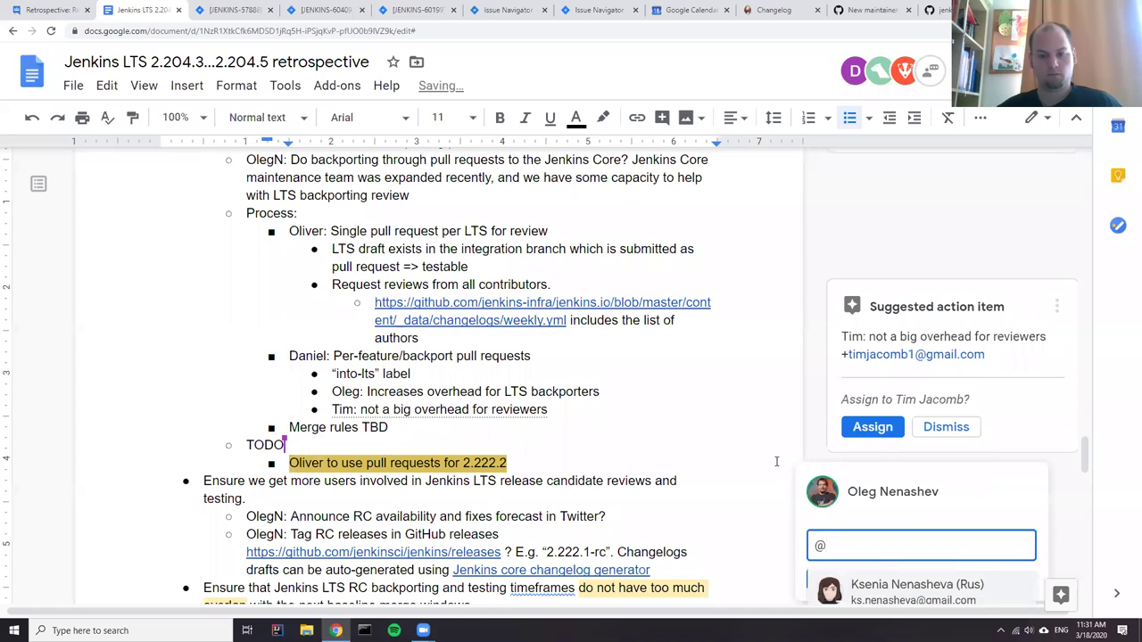
type("oli")
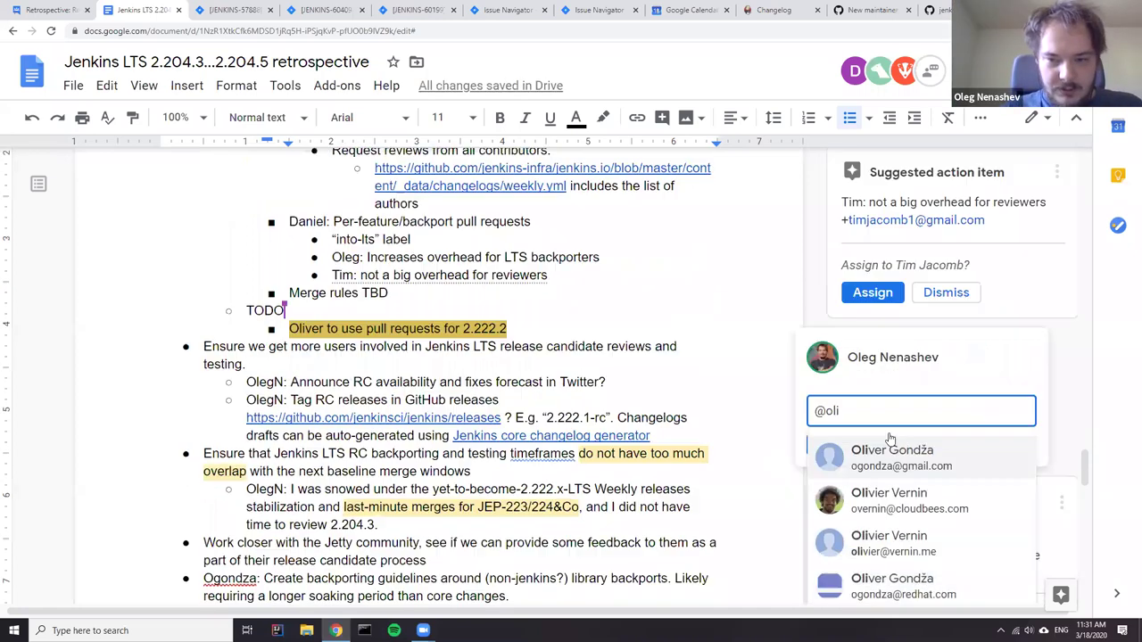
left_click(901, 415)
left_click(816, 400)
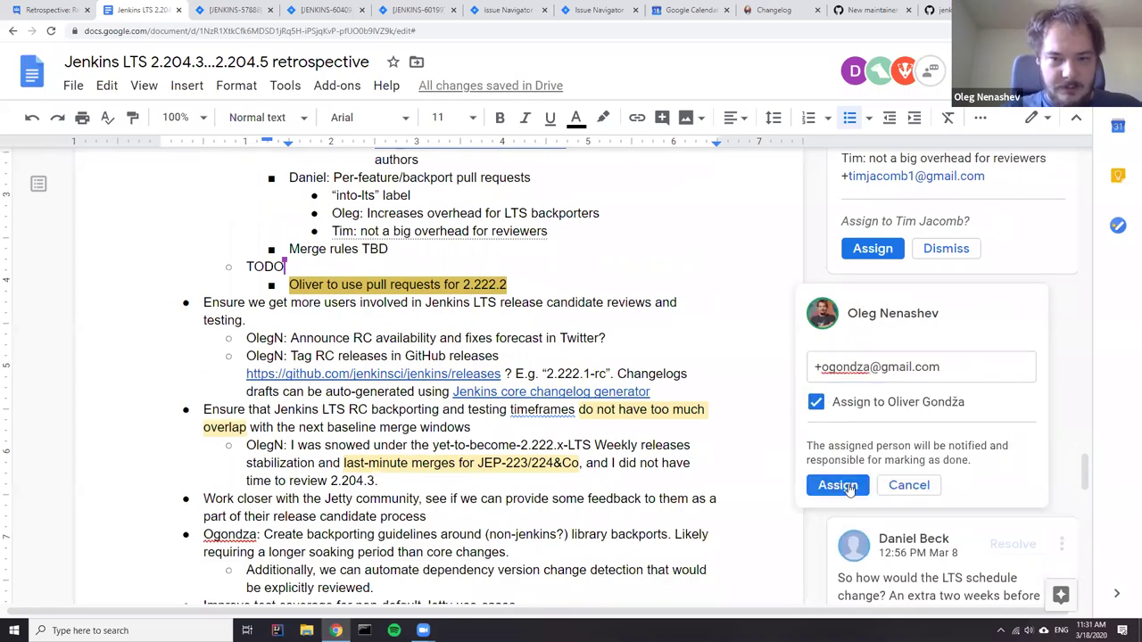
left_click(839, 482)
left_click(358, 305)
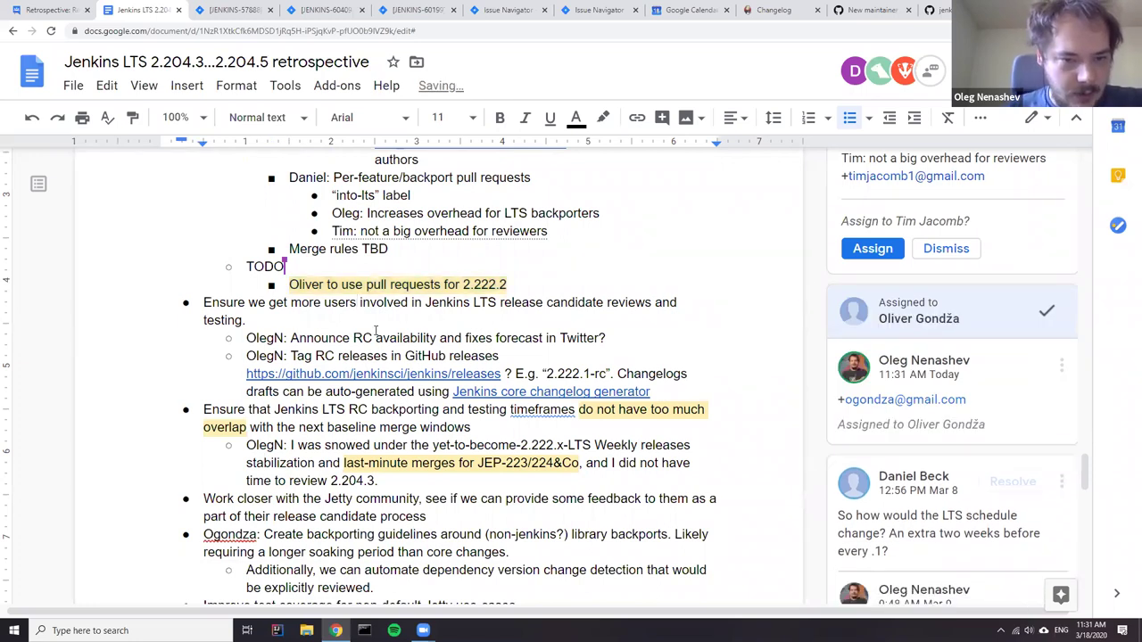
- Append '(next week)' to the end of the 2.222.2 TODO line
left_click(539, 284)
type("(next)")
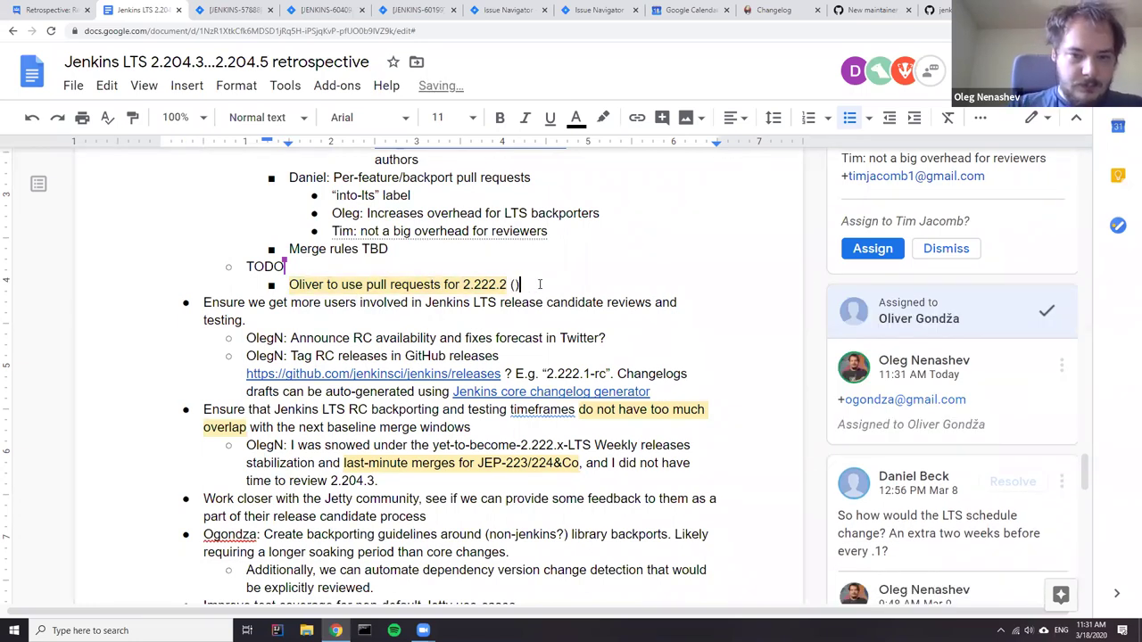
type(" week")
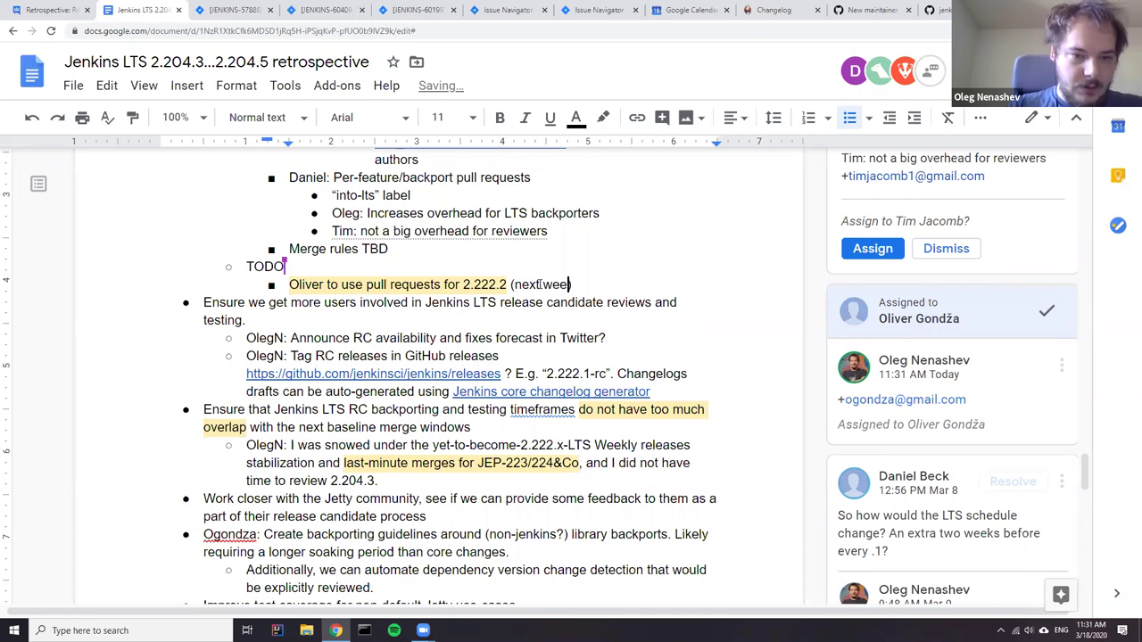
left_click(250, 320)
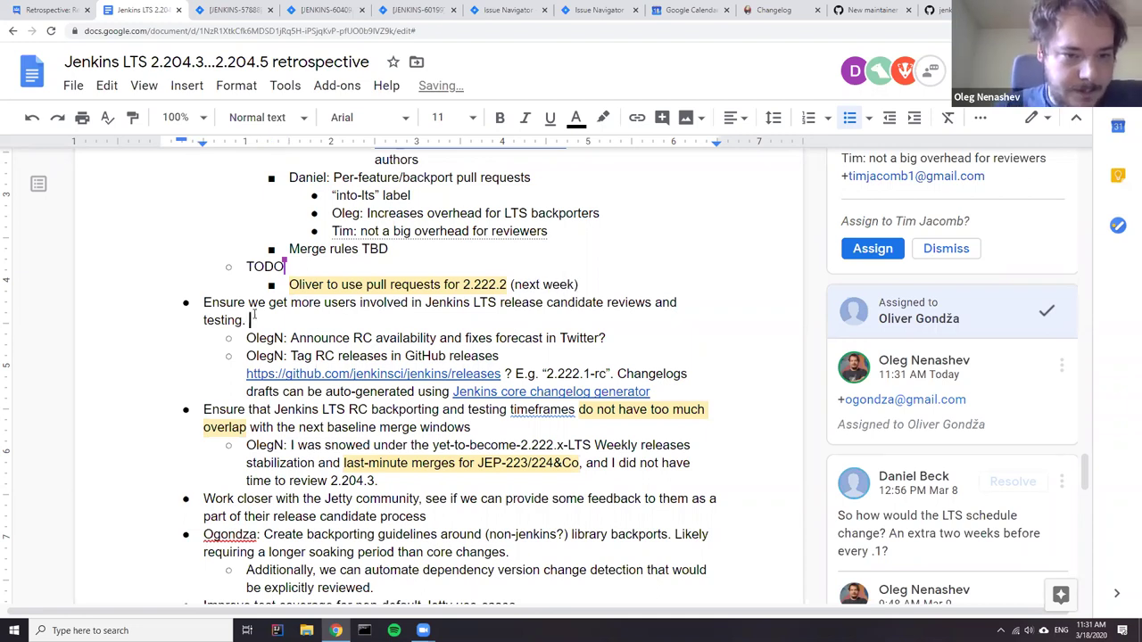
scroll(252, 364, "up", 3)
scroll(252, 364, "up", 5)
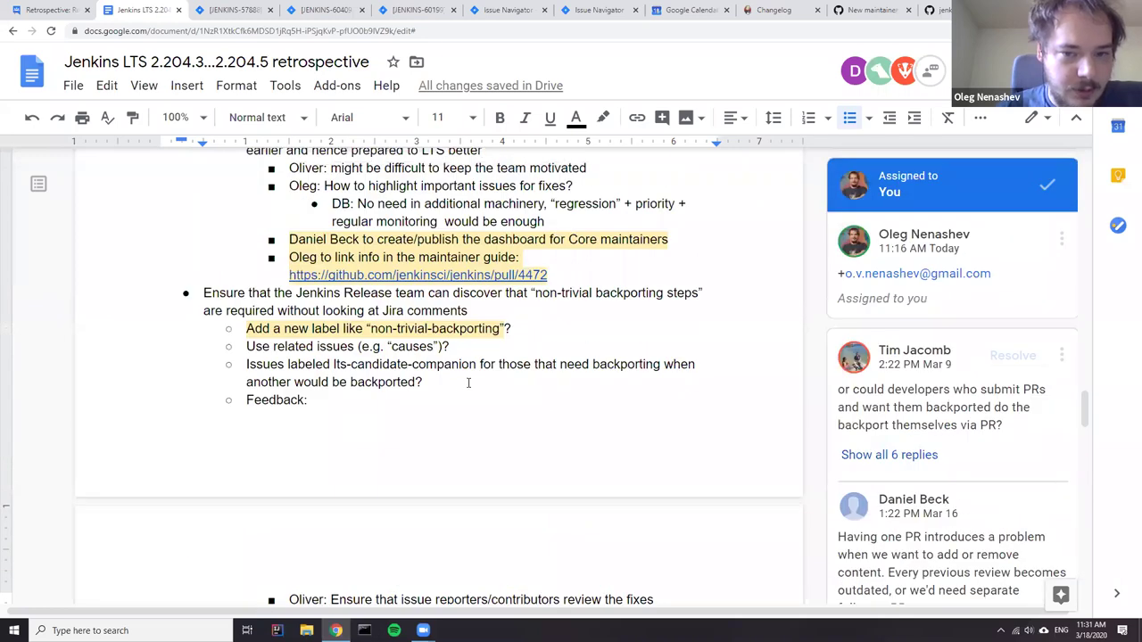
scroll(459, 386, "down", 4)
scroll(373, 403, "down", 3)
scroll(242, 390, "up", 5)
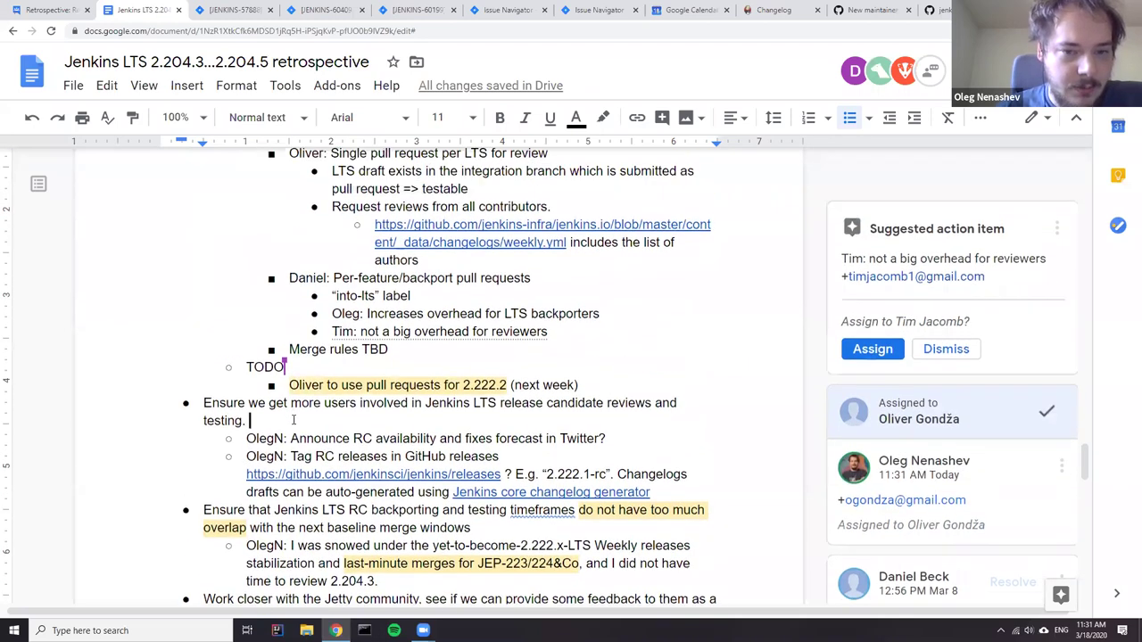
scroll(482, 399, "up", 2)
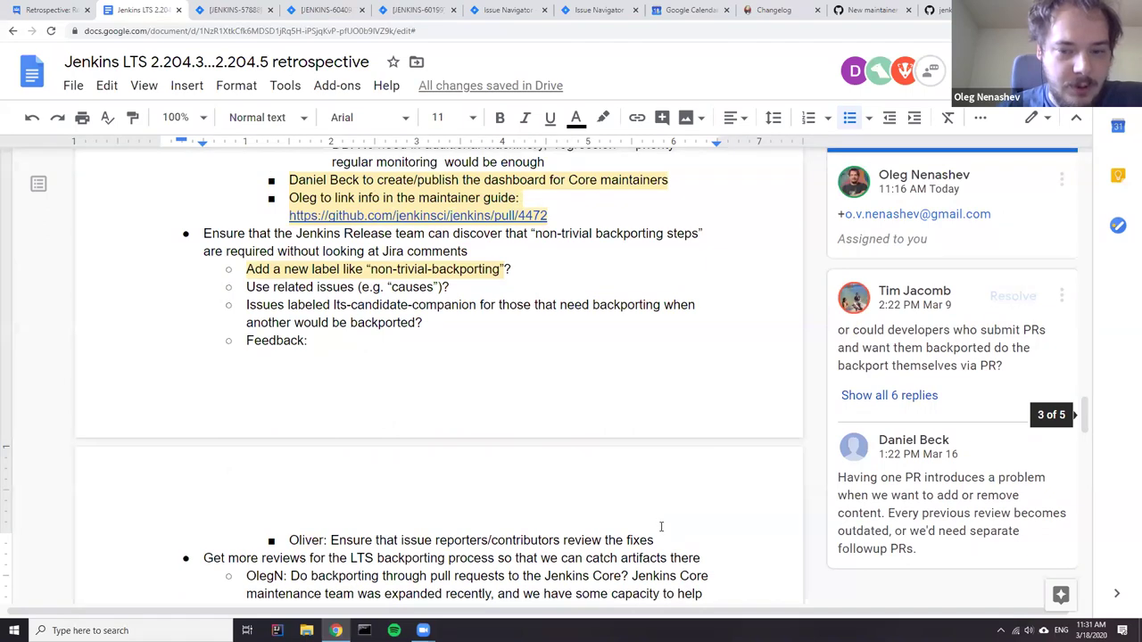
left_click_drag(658, 540, 478, 540)
left_click_drag(286, 299, 211, 252)
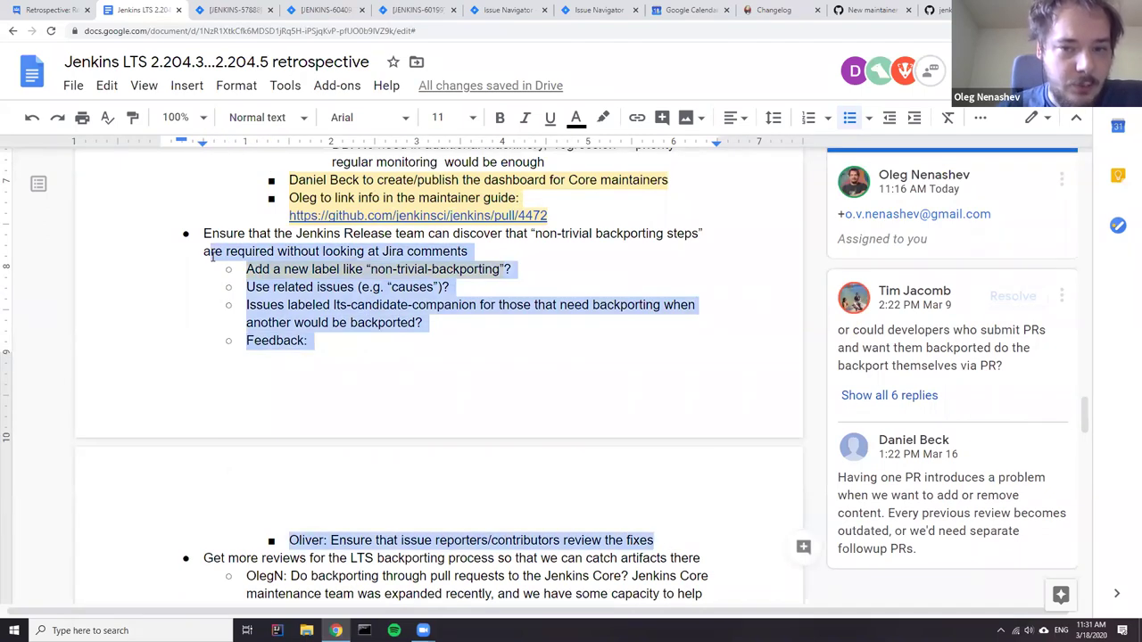
left_click(592, 234)
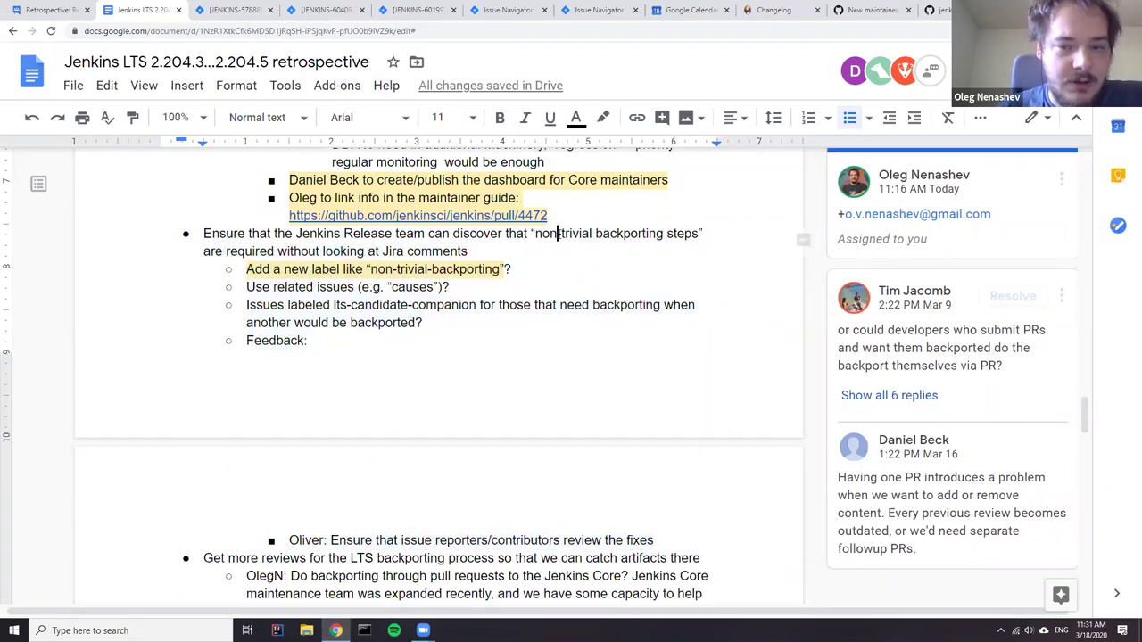
triple_click(562, 233)
scroll(392, 357, "down", 3)
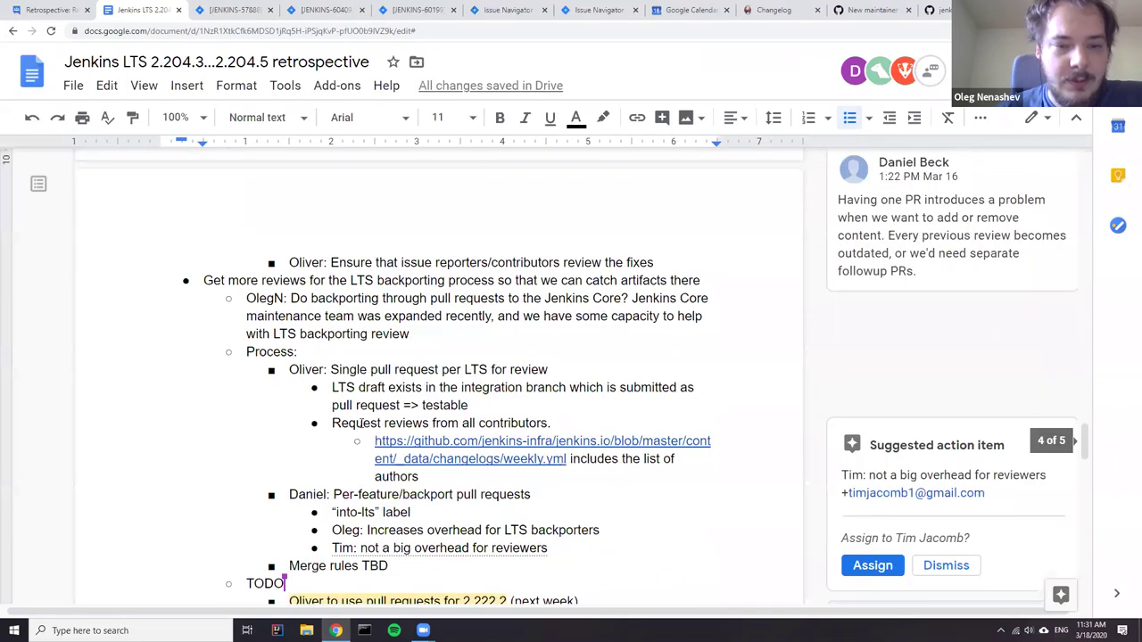
scroll(382, 373, "down", 2)
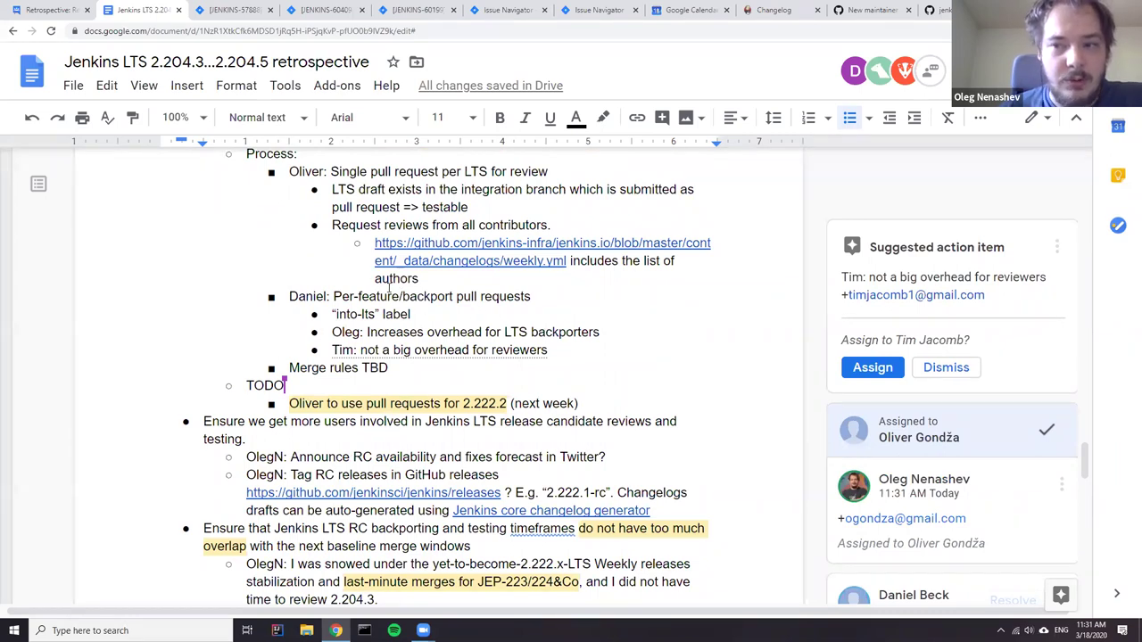
scroll(317, 287, "up", 2)
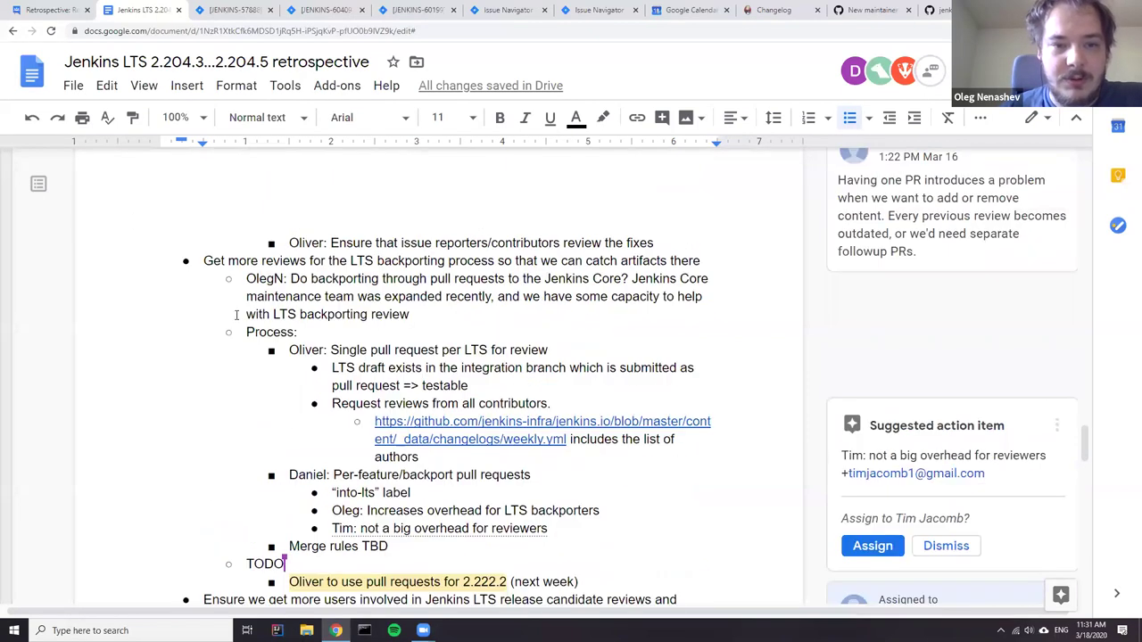
scroll(672, 478, "up", 3)
left_click_drag(673, 478, 145, 172)
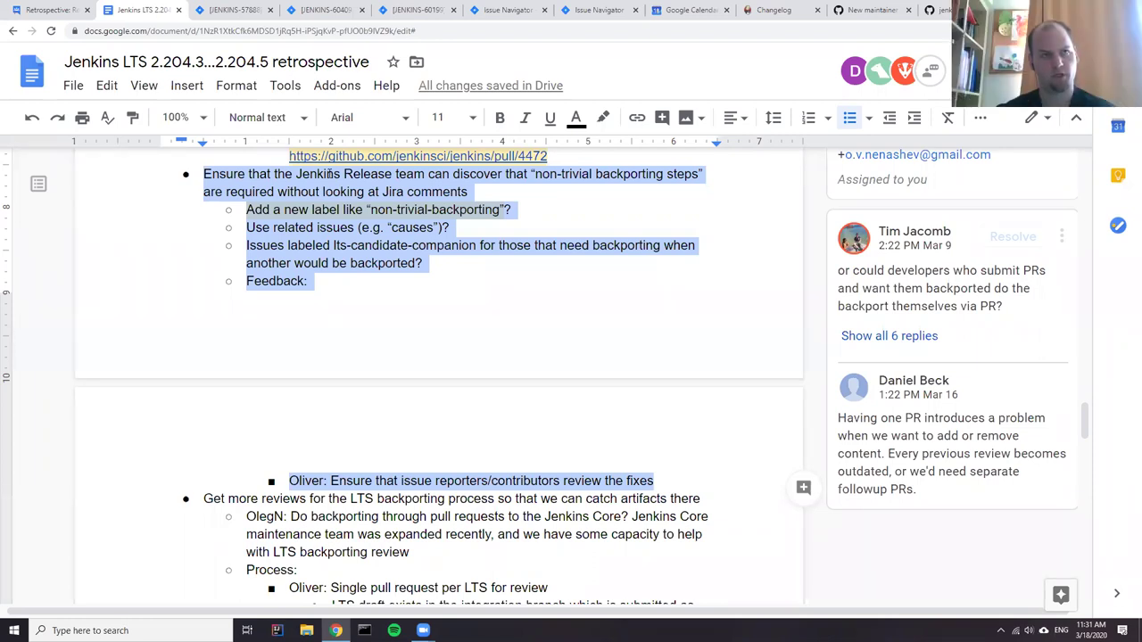
scroll(460, 292, "down", 2)
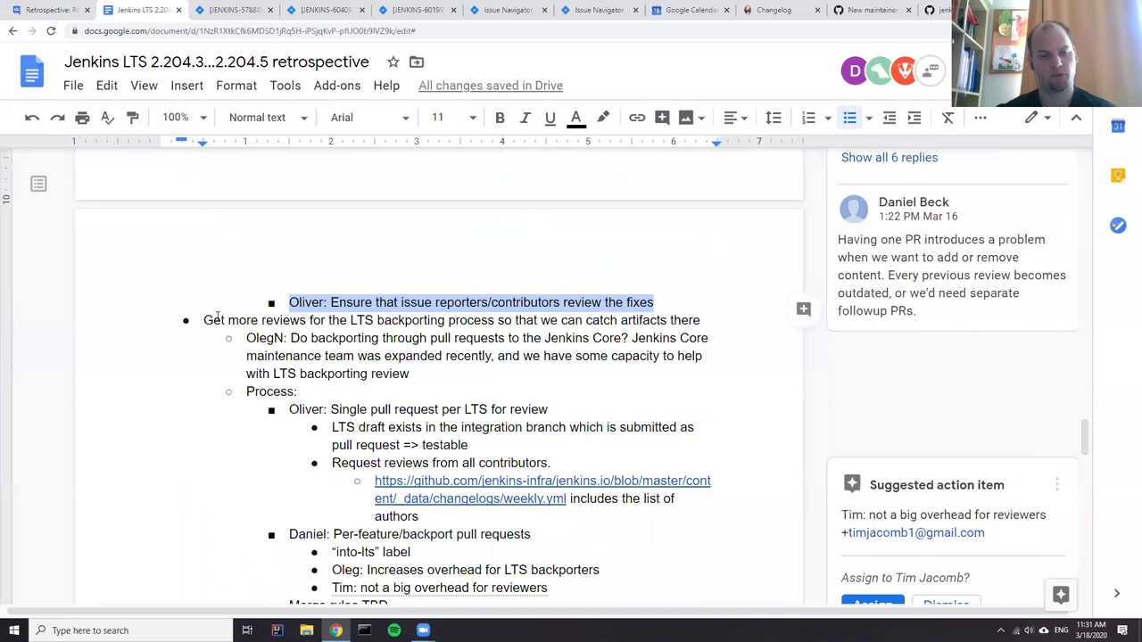
left_click(221, 319)
scroll(336, 327, "up", 1)
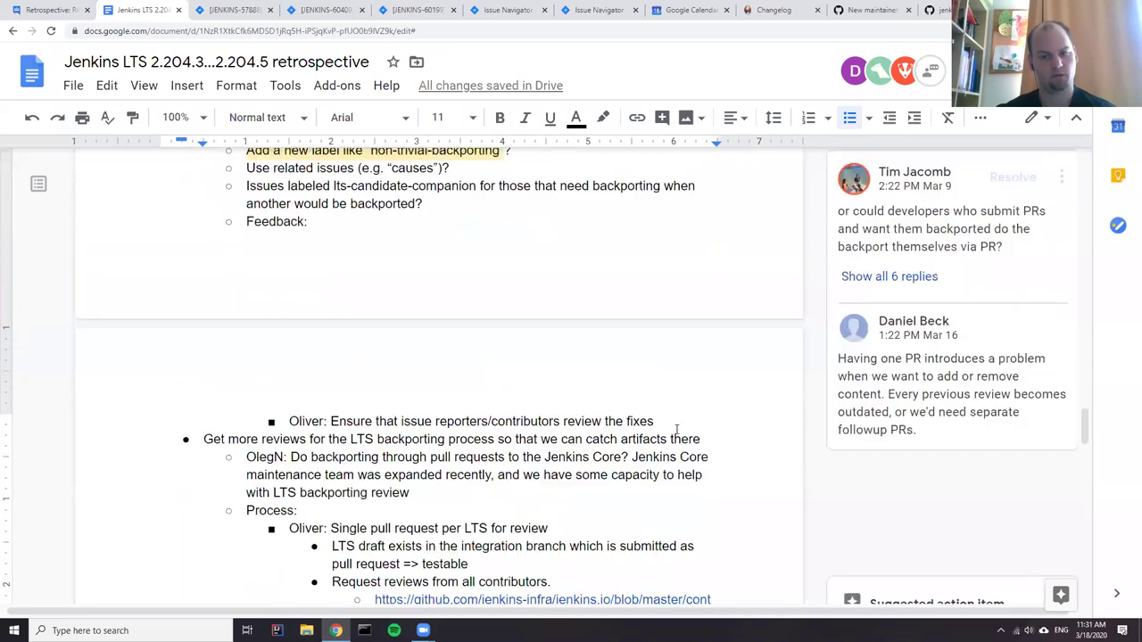
scroll(662, 418, "up", 1)
left_click_drag(659, 540, 195, 230)
scroll(357, 383, "down", 2)
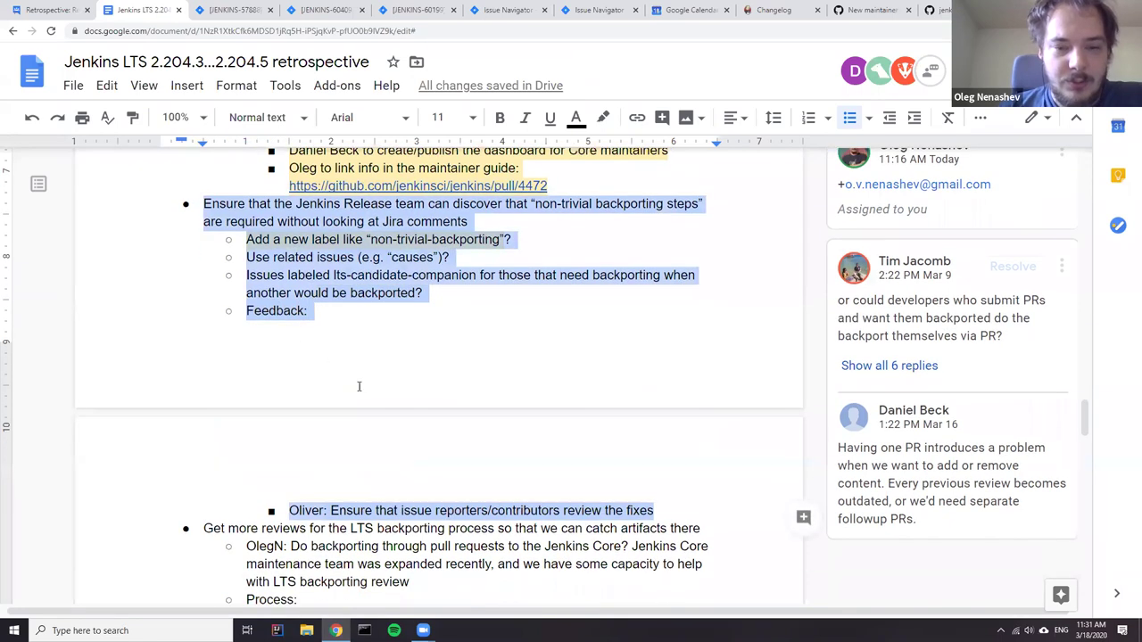
scroll(382, 334, "up", 1)
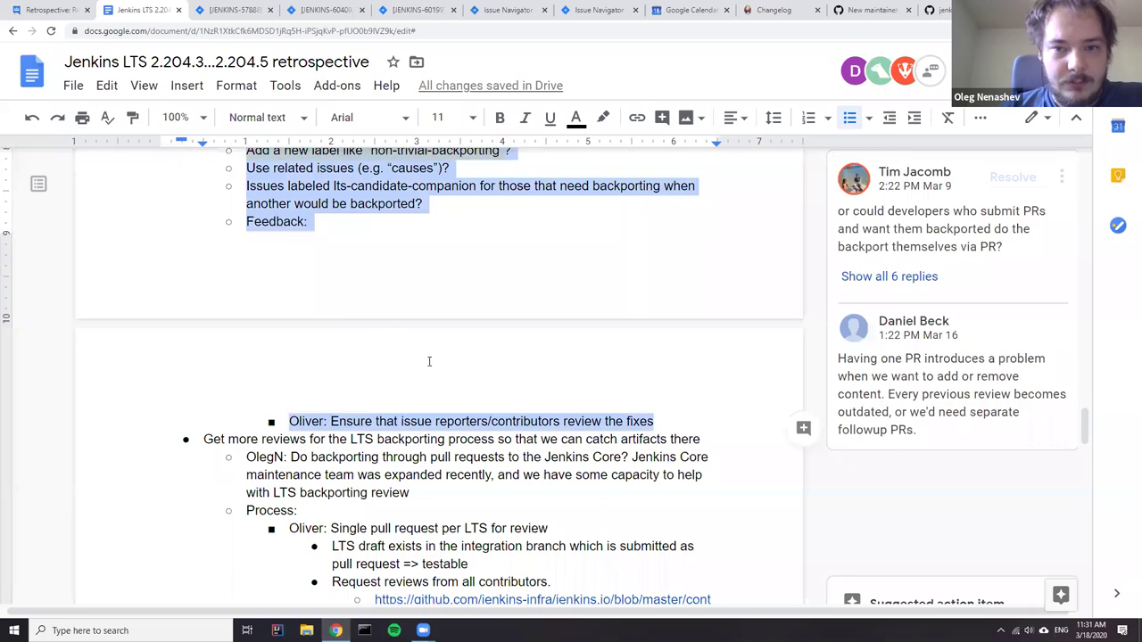
scroll(409, 272, "up", 1)
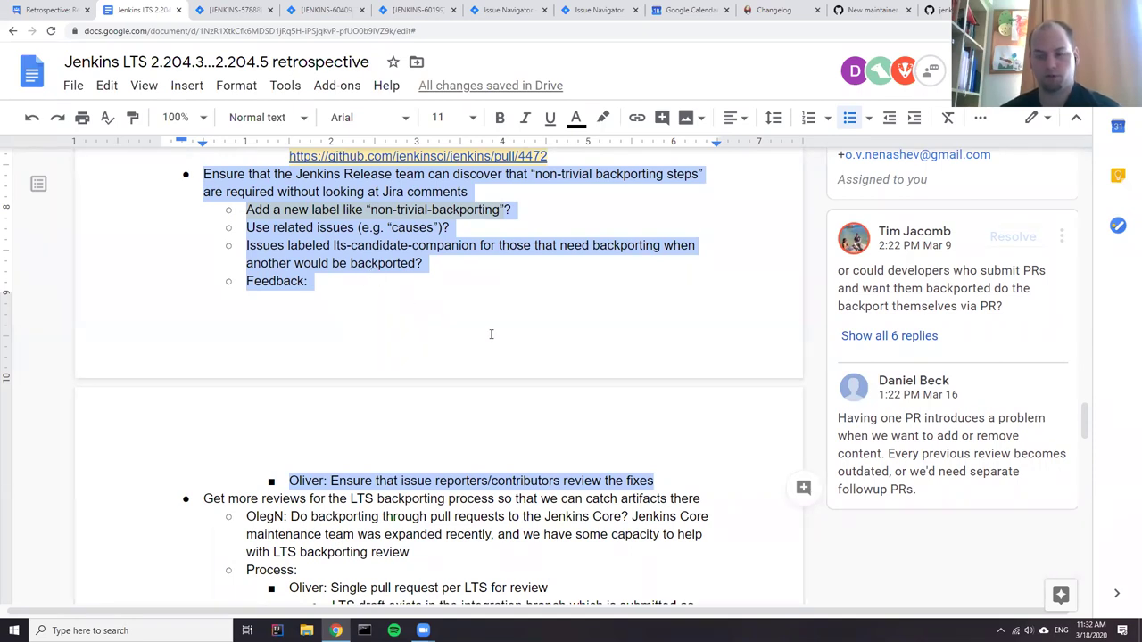
scroll(474, 319, "down", 3)
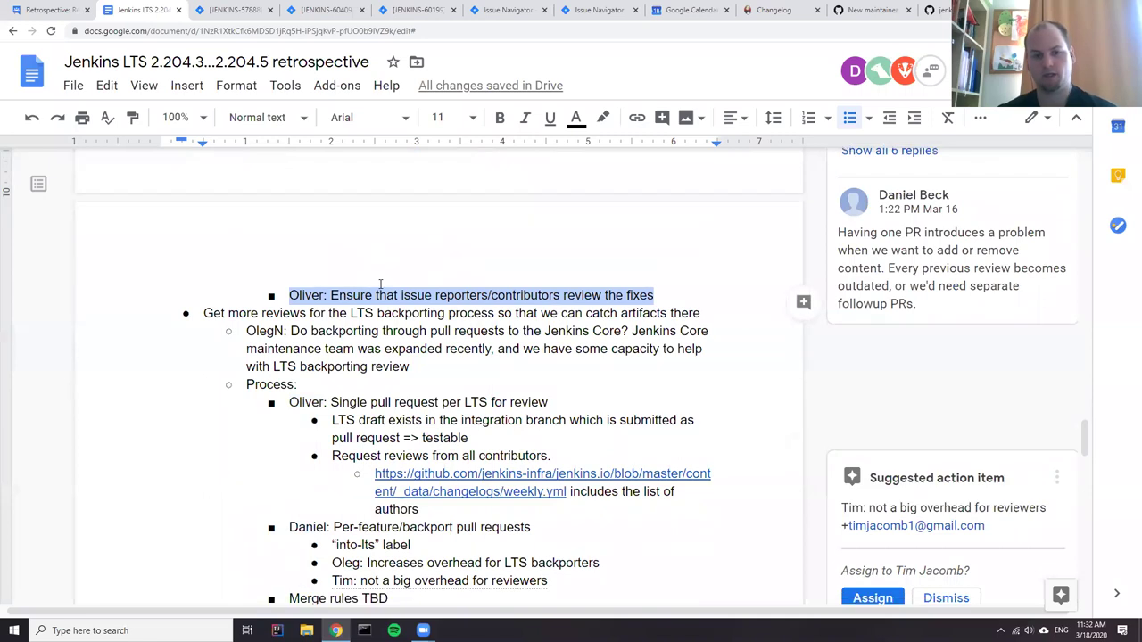
scroll(380, 284, "down", 4)
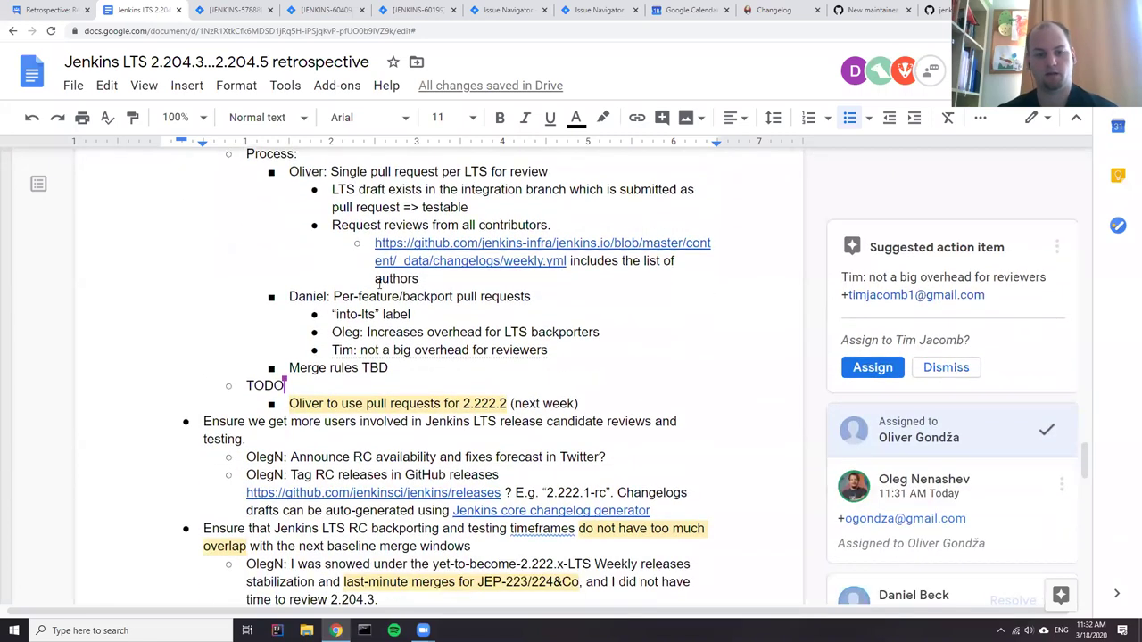
scroll(378, 282, "down", 2)
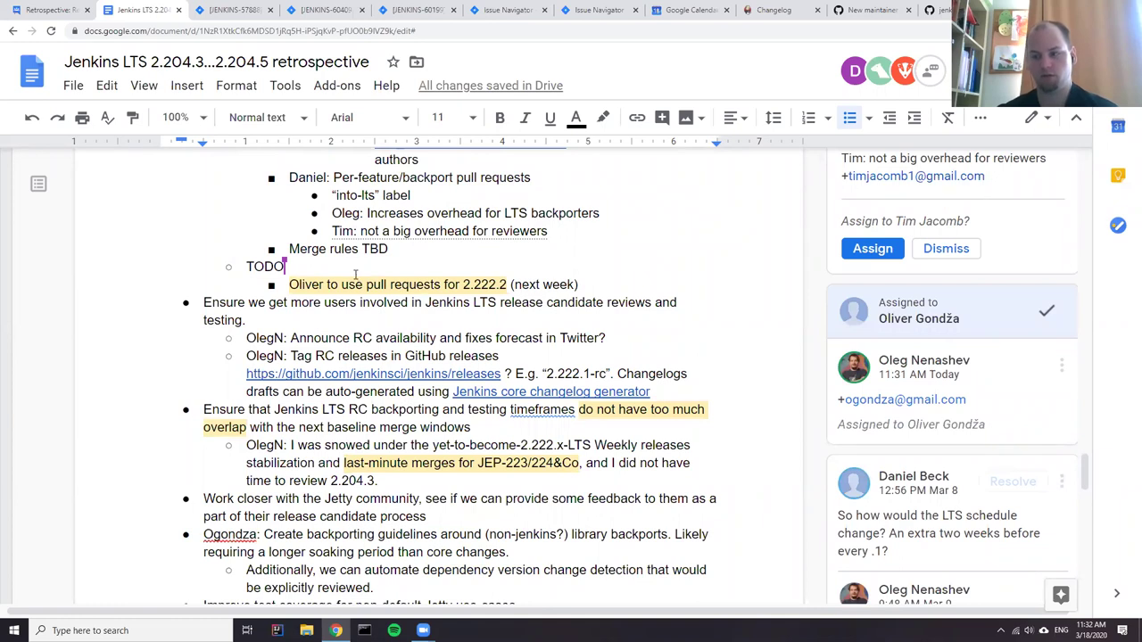
scroll(346, 276, "up", 1)
scroll(344, 283, "up", 3)
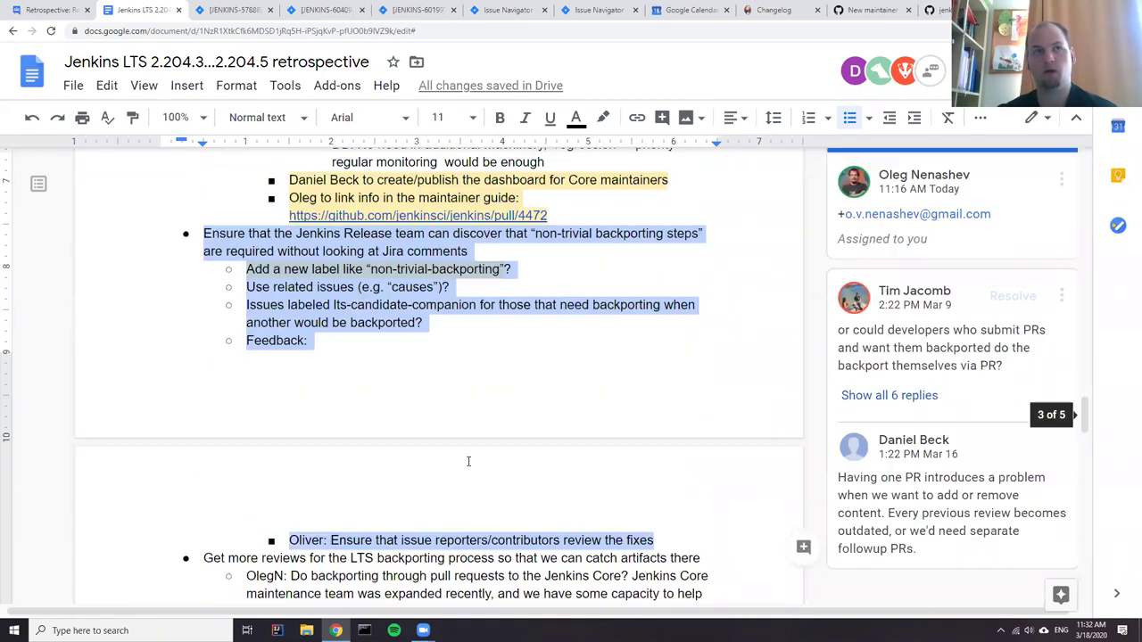
- Add an outdented 'AGREED:' entry right after the review-the-fixes item in the backporting section
left_click(697, 547)
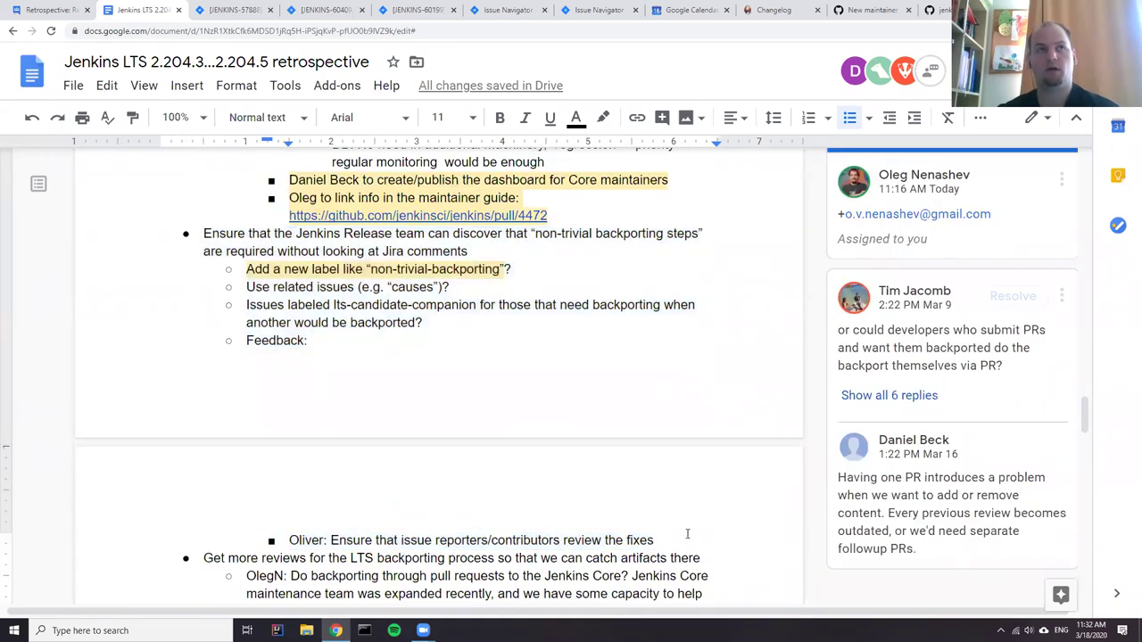
key("Return")
key("shift+Tab")
type("A")
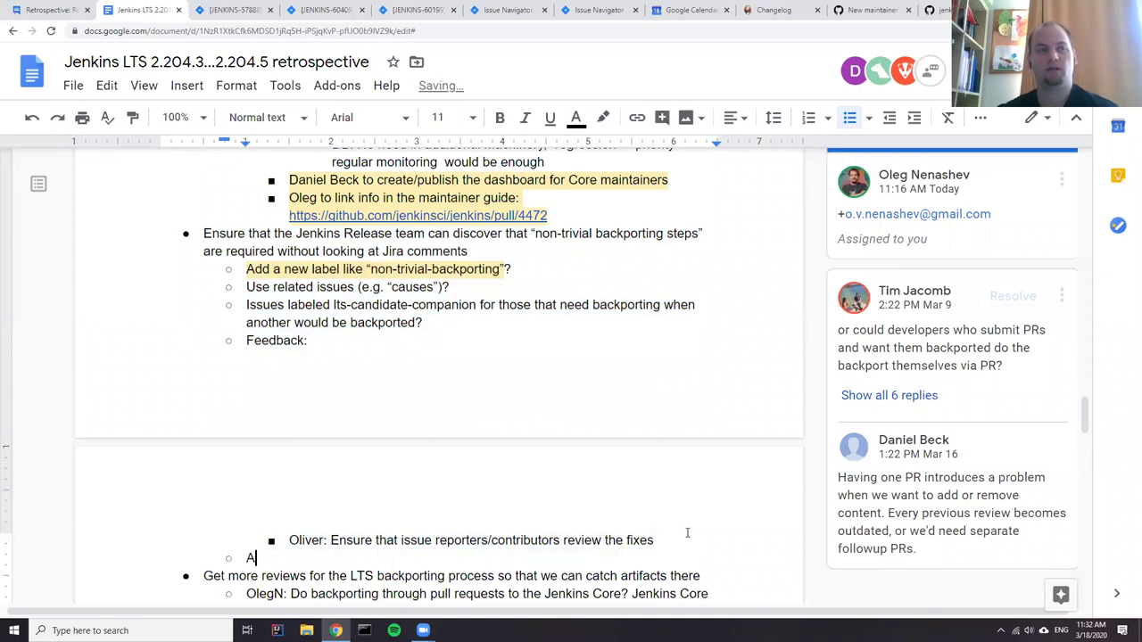
type("GREED:")
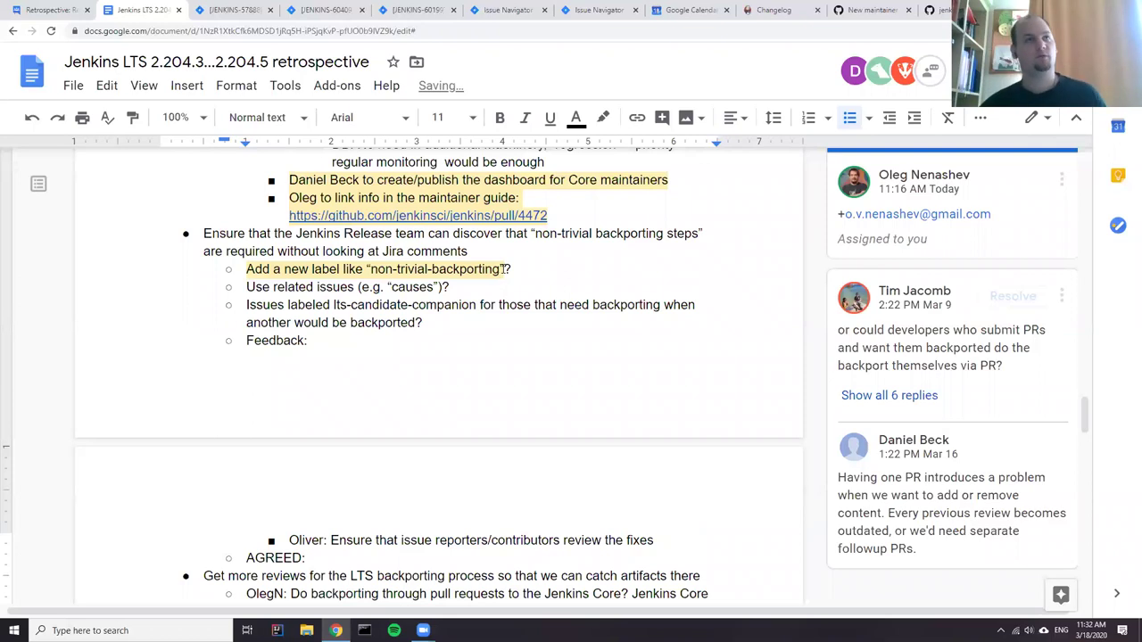
left_click_drag(502, 269, 373, 270)
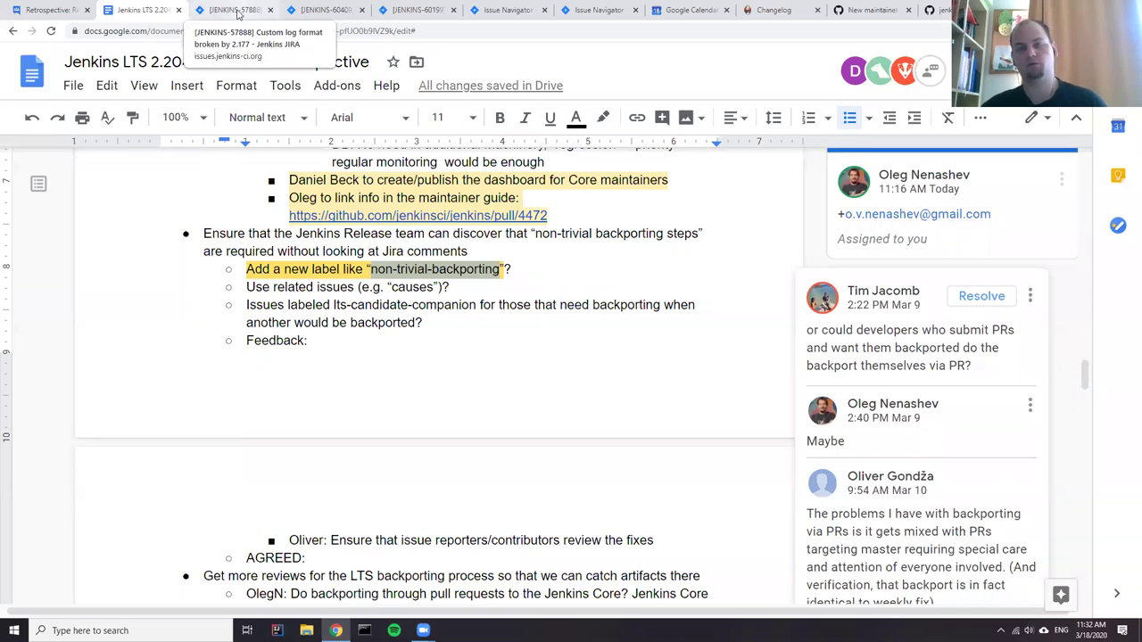
left_click(322, 556)
- Under AGREED:, add the sub-bullet 'Reference backporting pull requests from issues to facilitate reviews'
key("Return")
key("Tab")
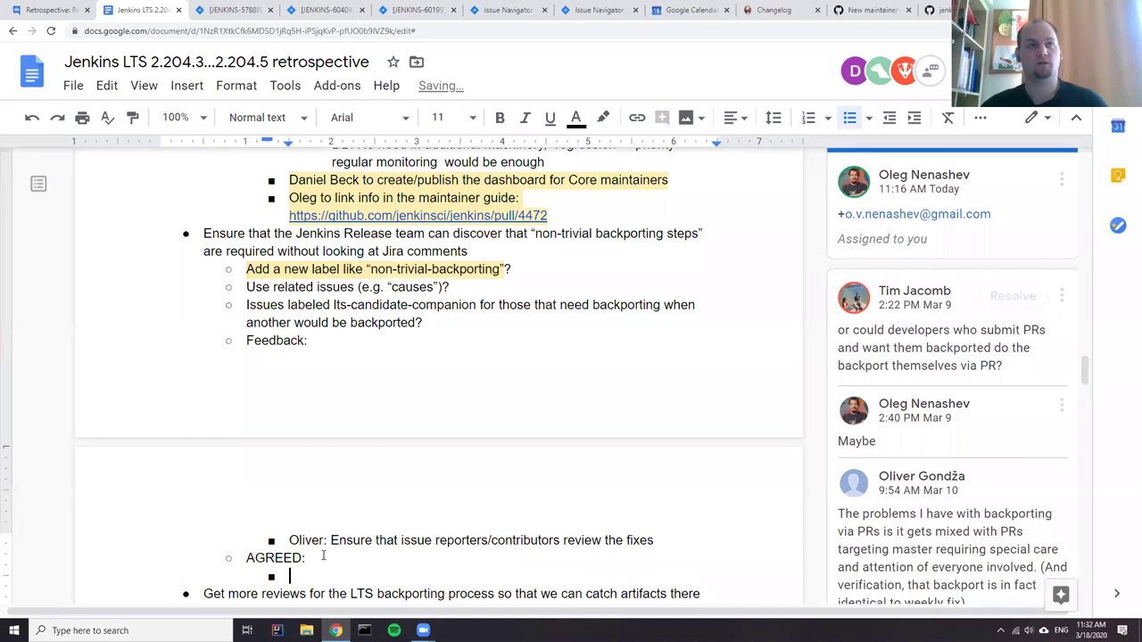
type("reference ")
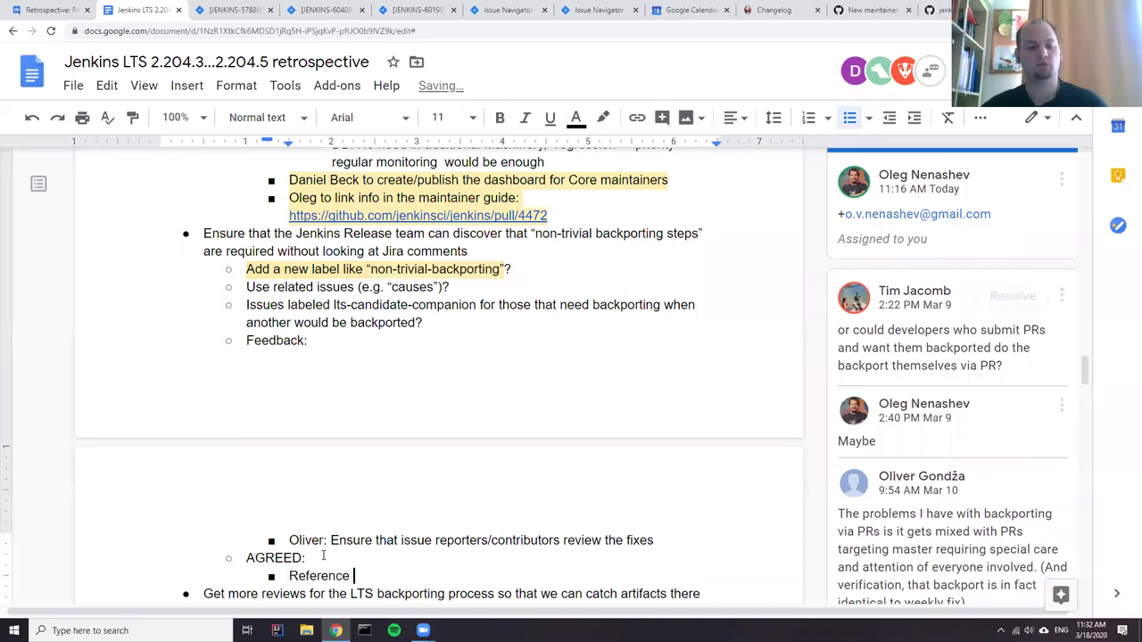
type("b")
key("BackSpace")
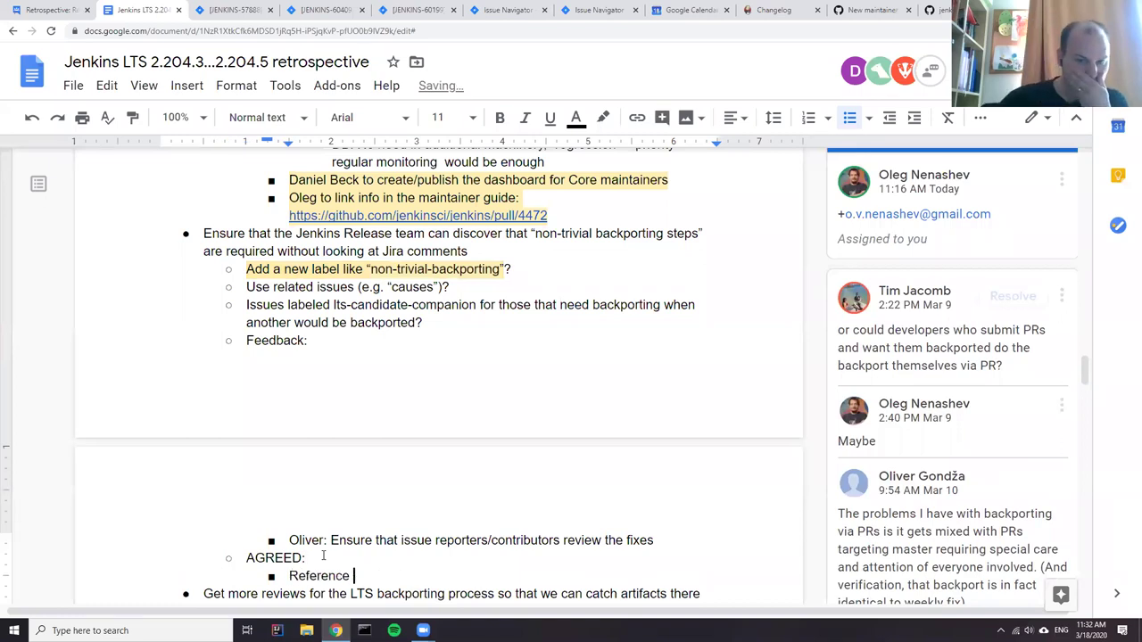
type("backportin")
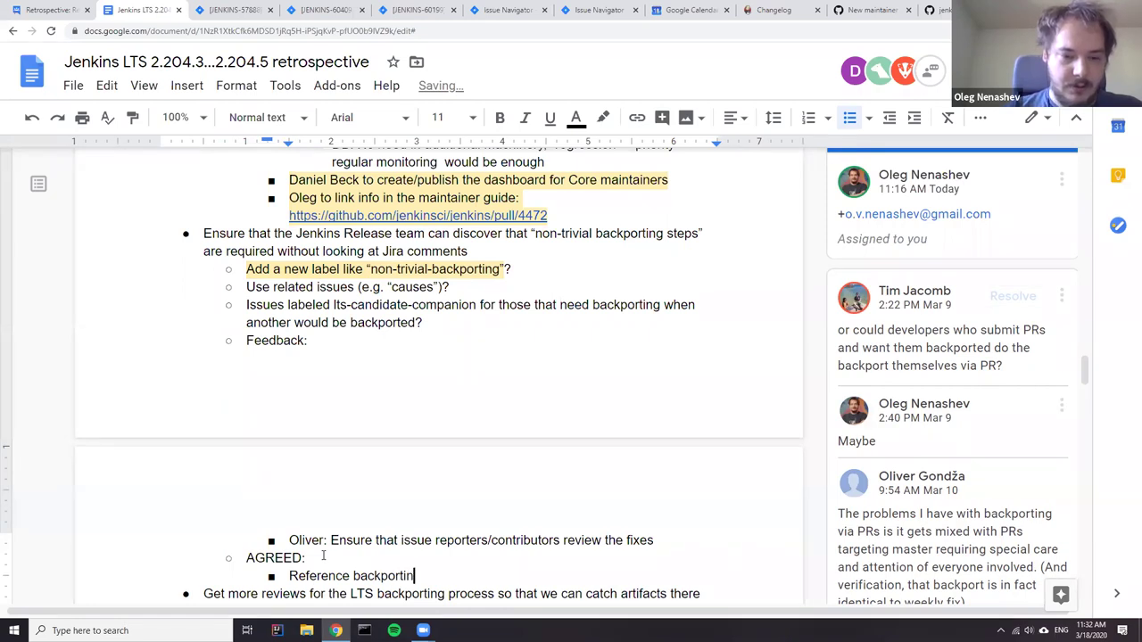
type("g pull re")
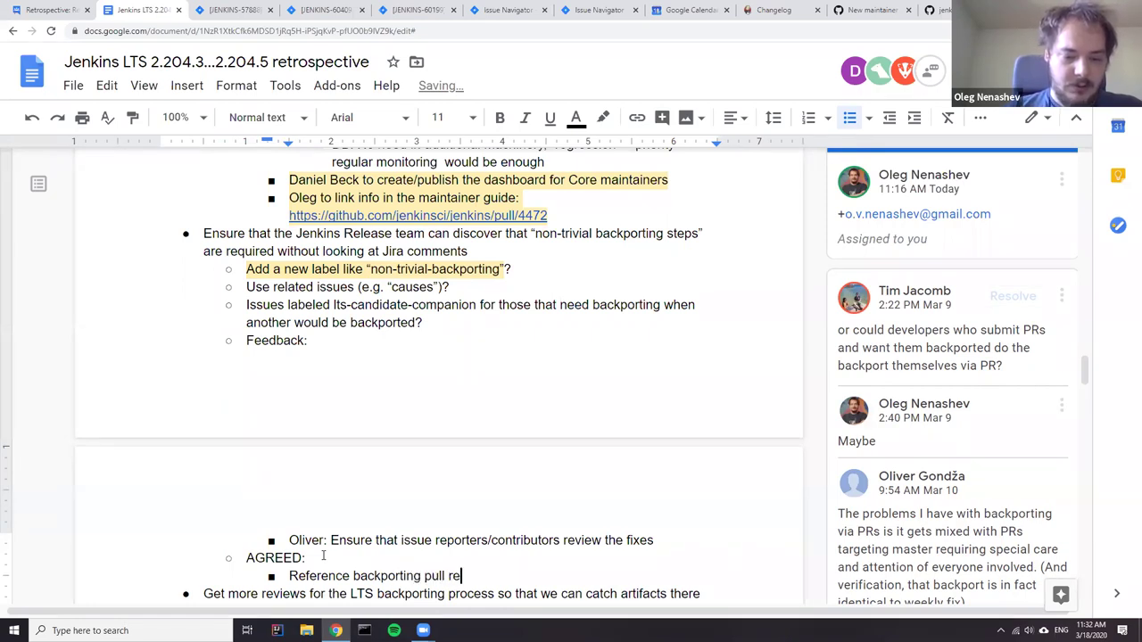
type("quests from ")
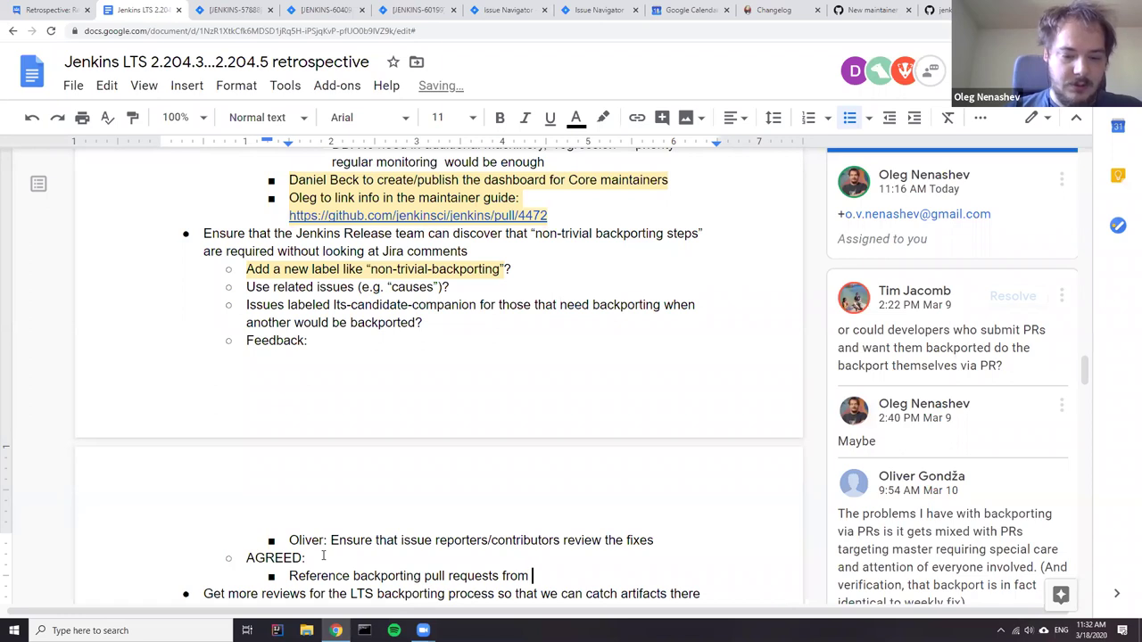
type("issues")
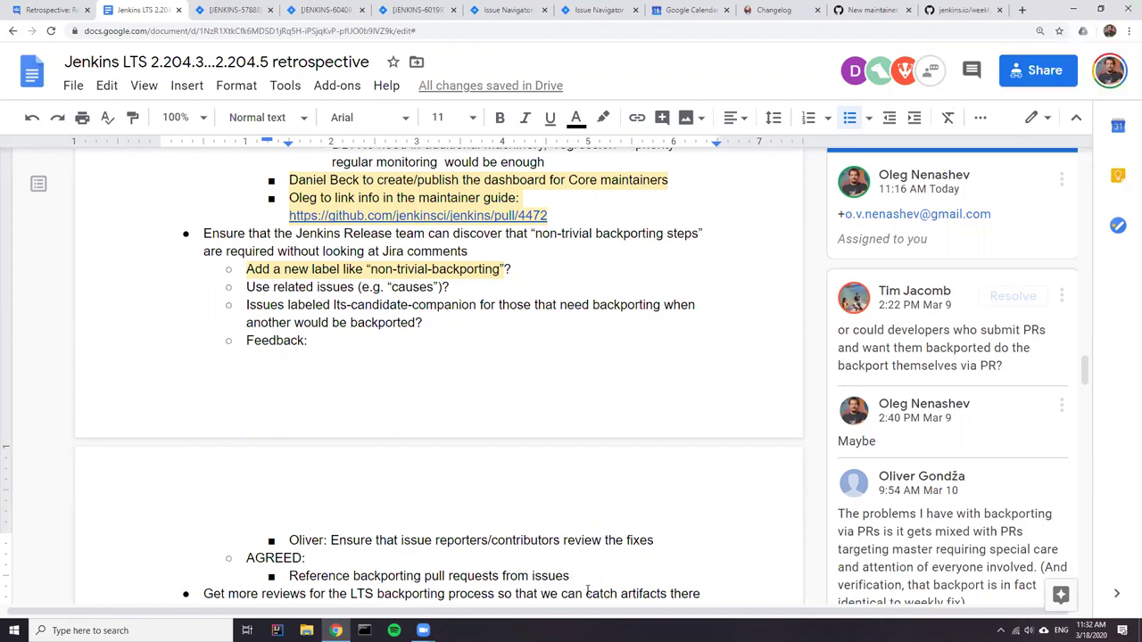
scroll(553, 571, "down", 3)
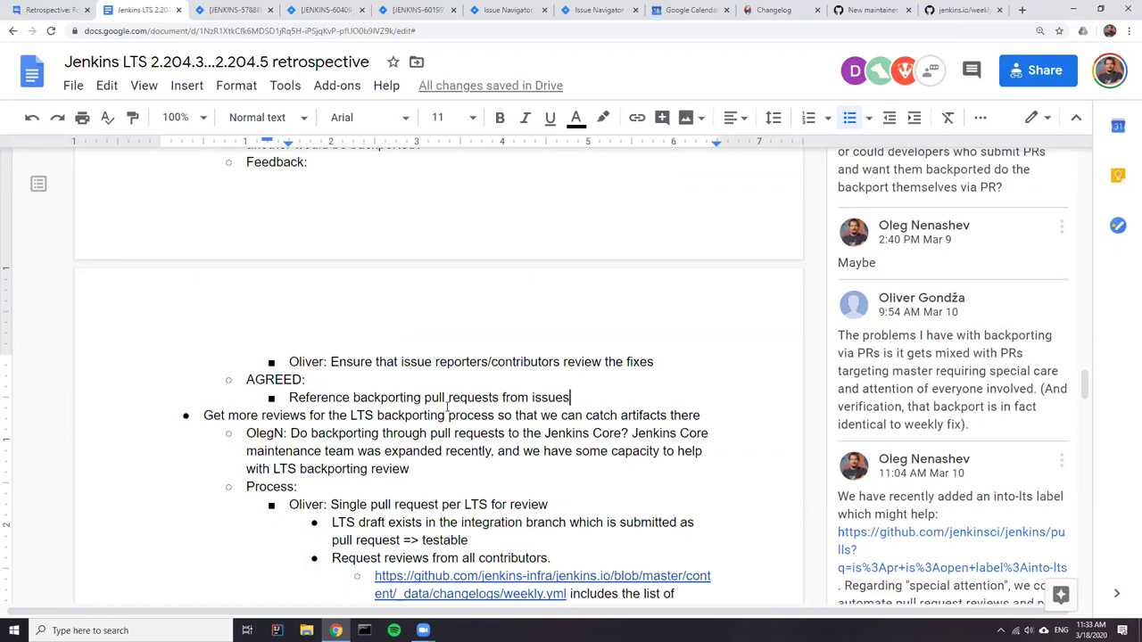
type("to hi")
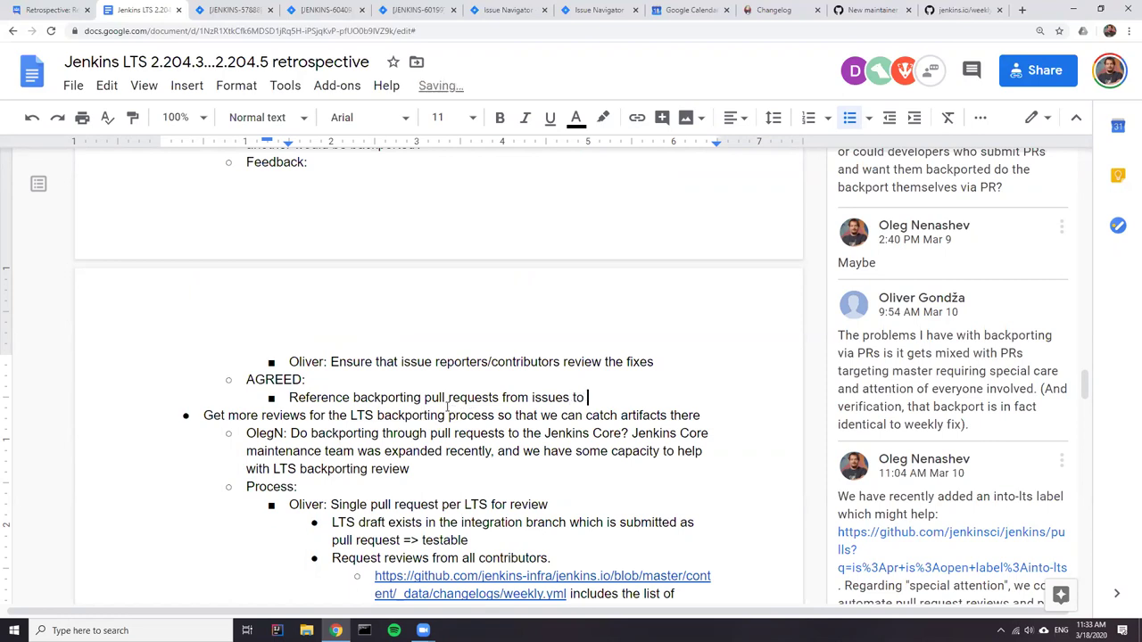
key("BackSpace")
key("BackSpace")
type("facilitate reviews")
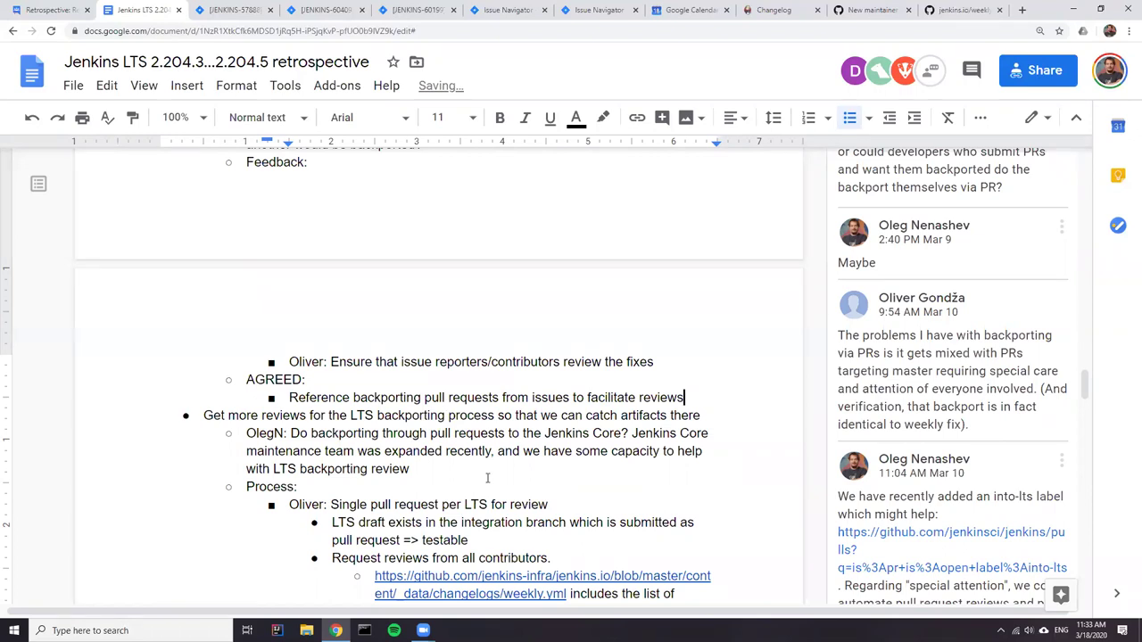
scroll(442, 446, "up", 1)
scroll(436, 482, "up", 1)
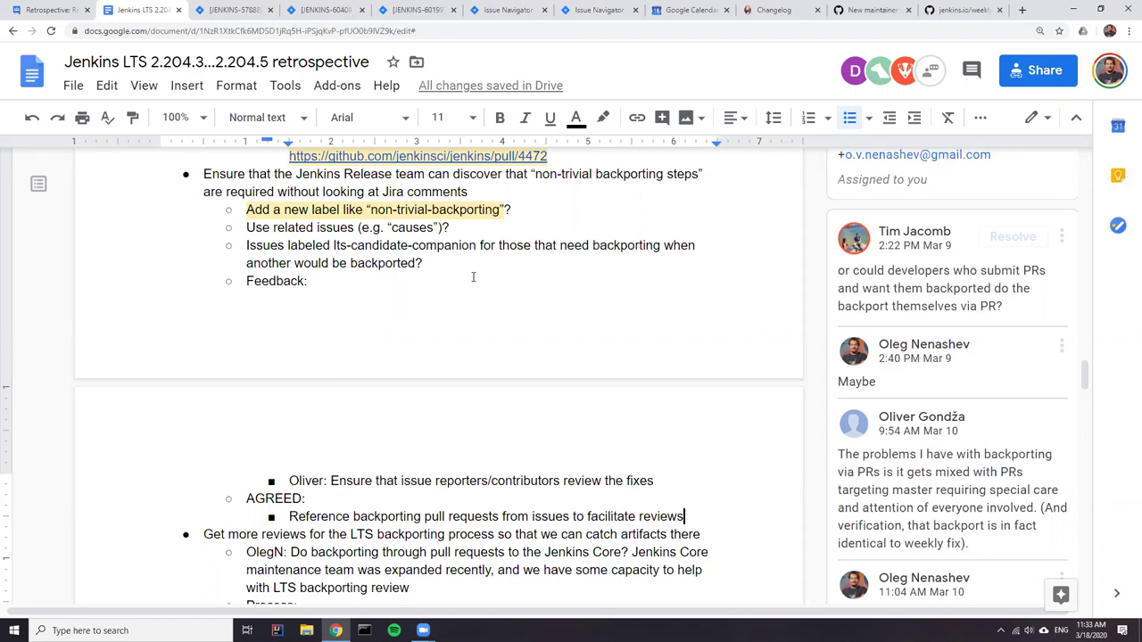
left_click(234, 11)
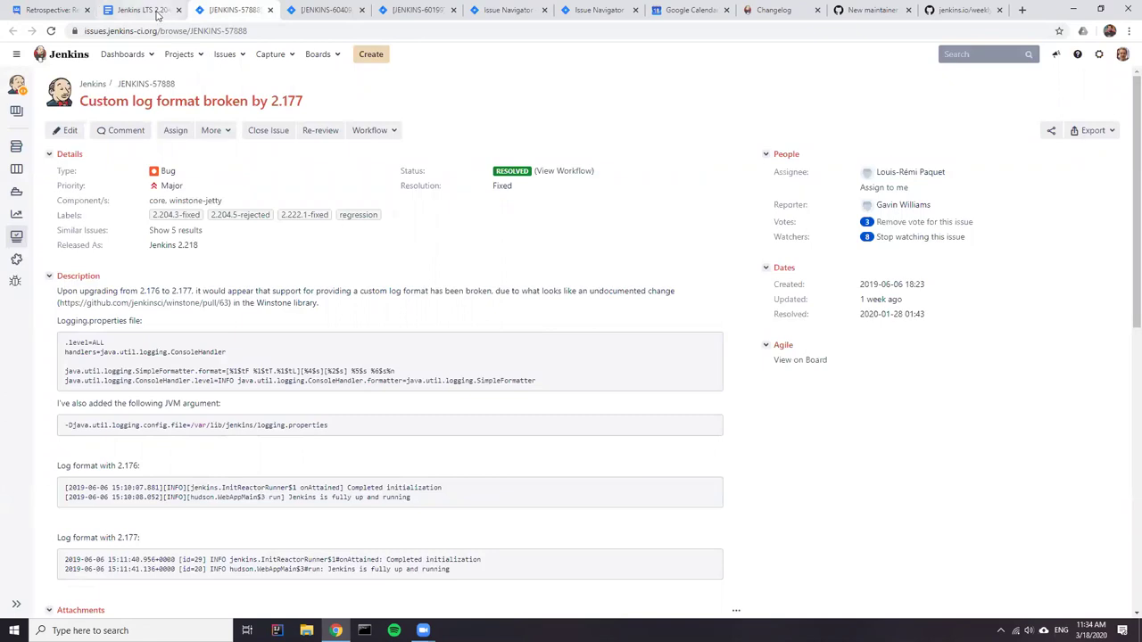
left_click(145, 11)
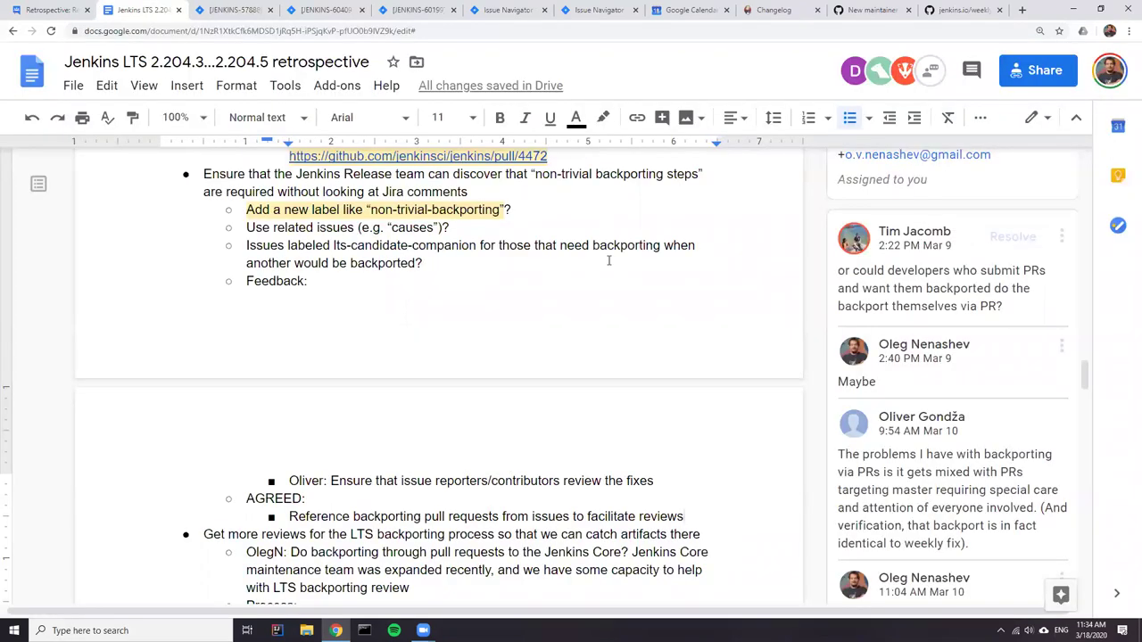
left_click(497, 215)
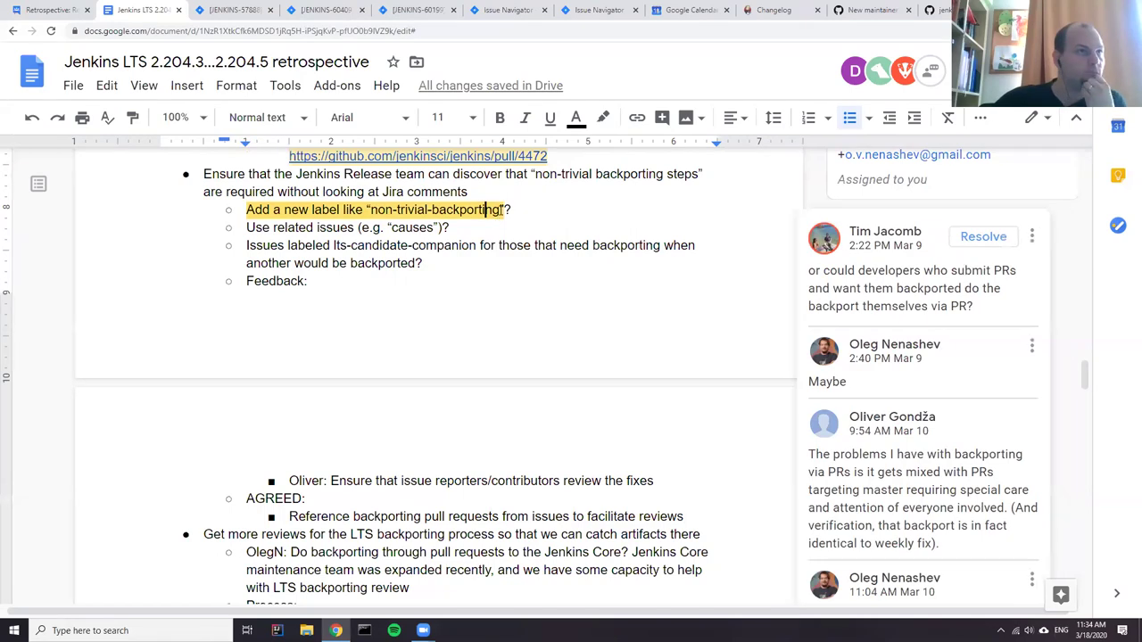
left_click_drag(500, 210, 372, 209)
key("ctrl+c")
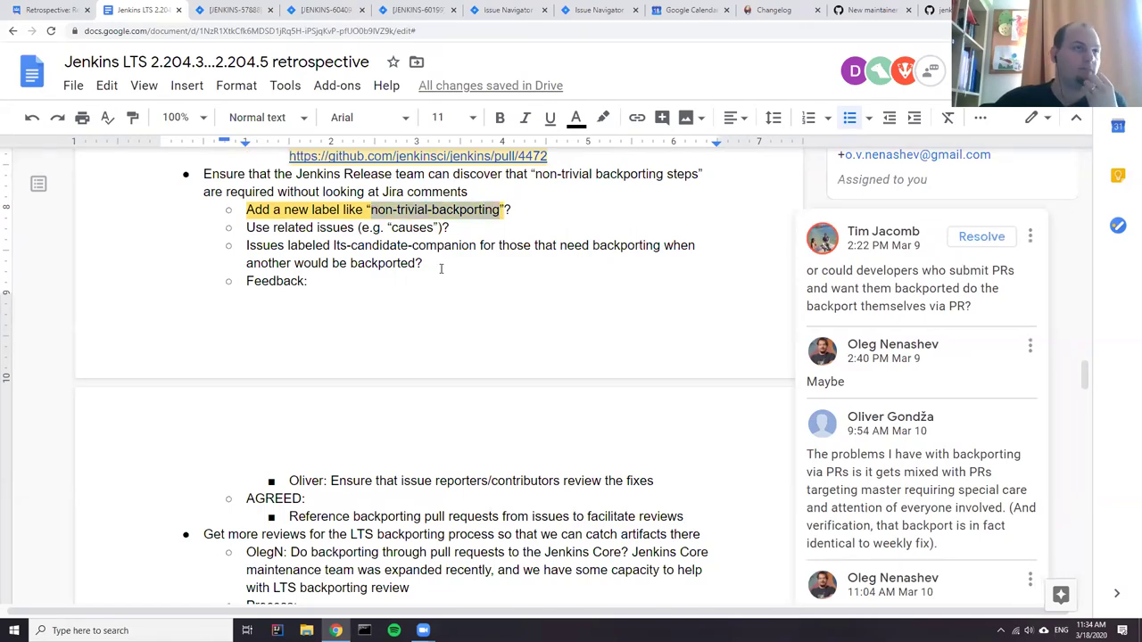
triple_click(308, 246)
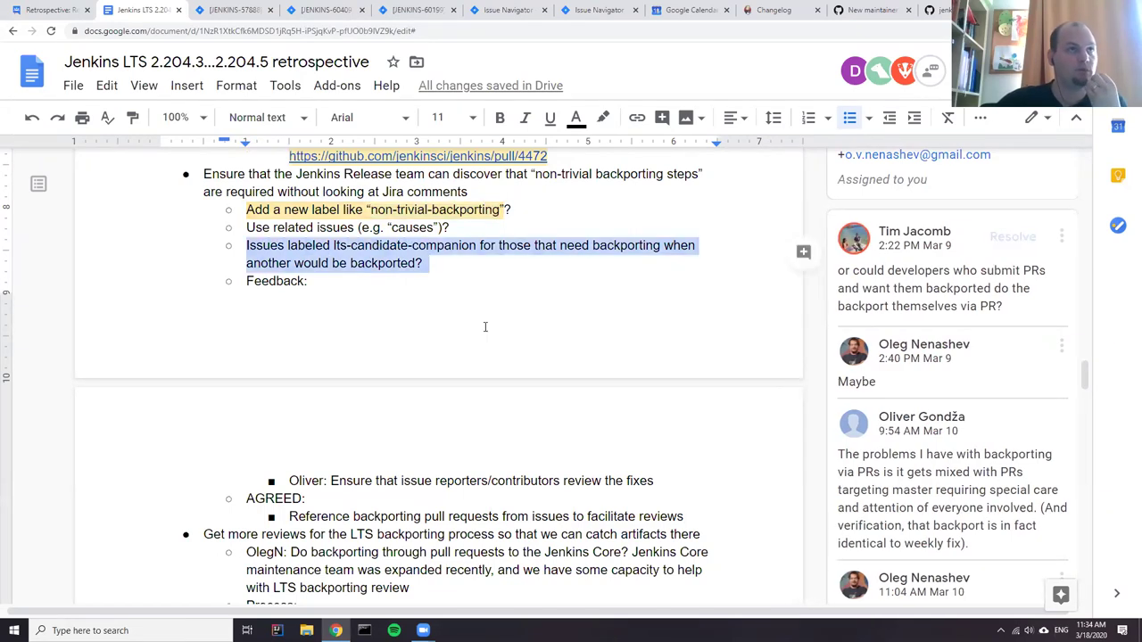
left_click(349, 288)
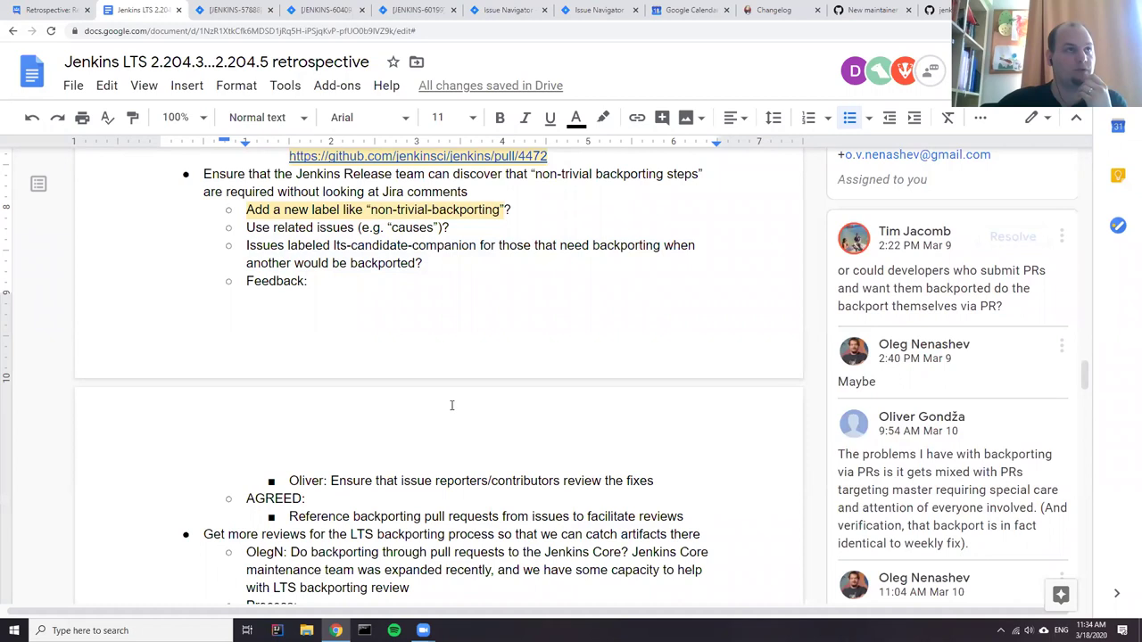
scroll(451, 405, "down", 2)
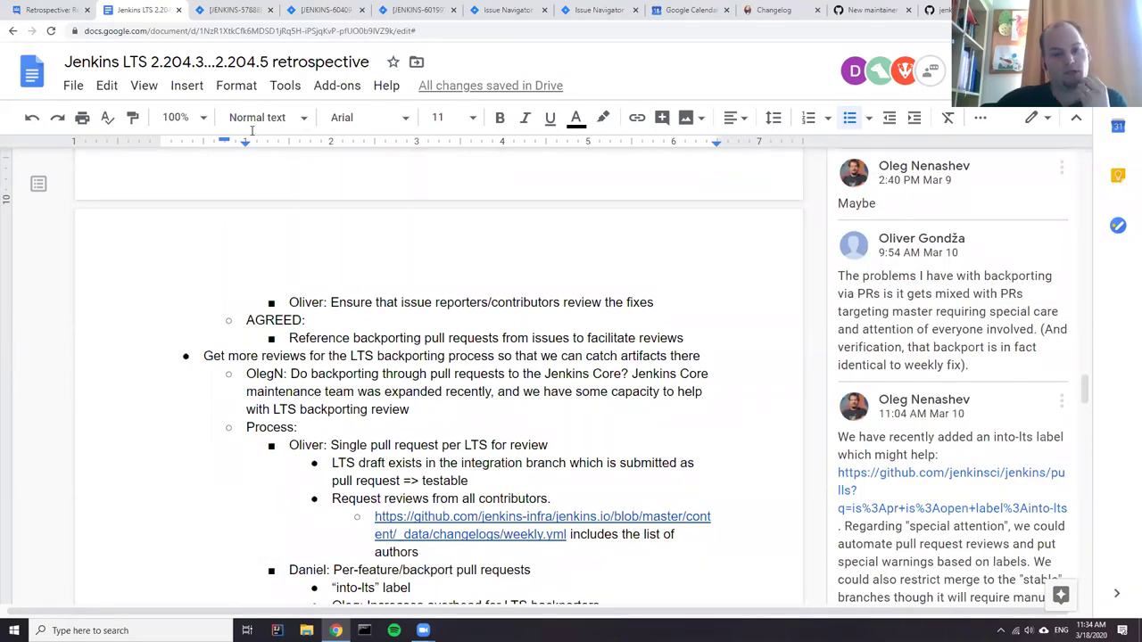
left_click(234, 11)
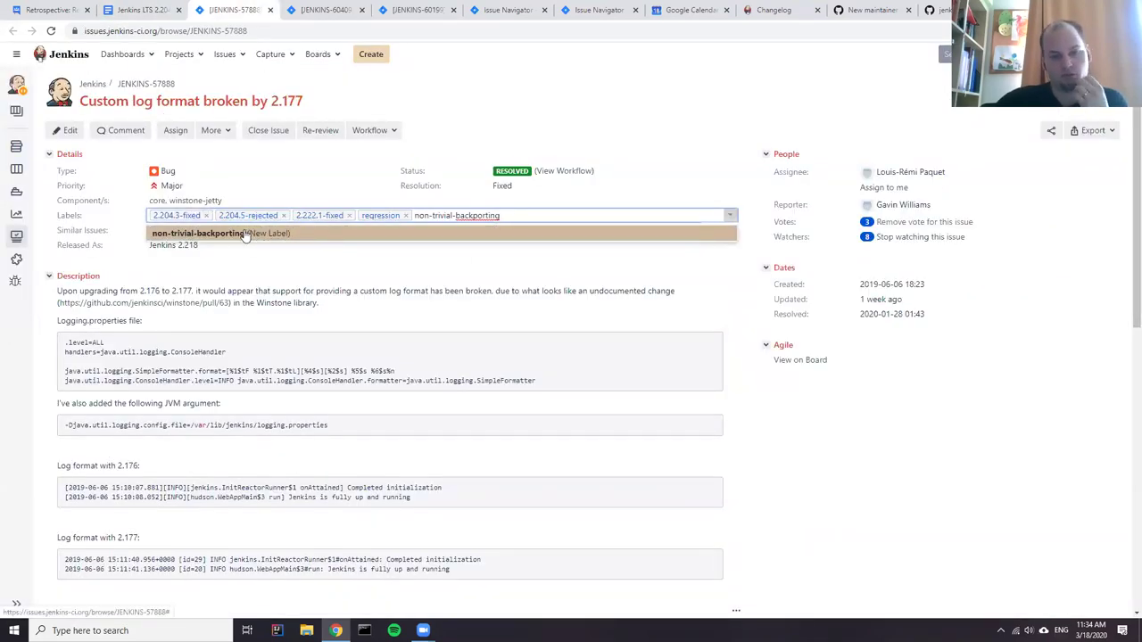
- Rewrite the drafted label text on JENKINS-57888 as 'non-trivial-lts-backporting'
key("ctrl+a")
key("BackSpace")
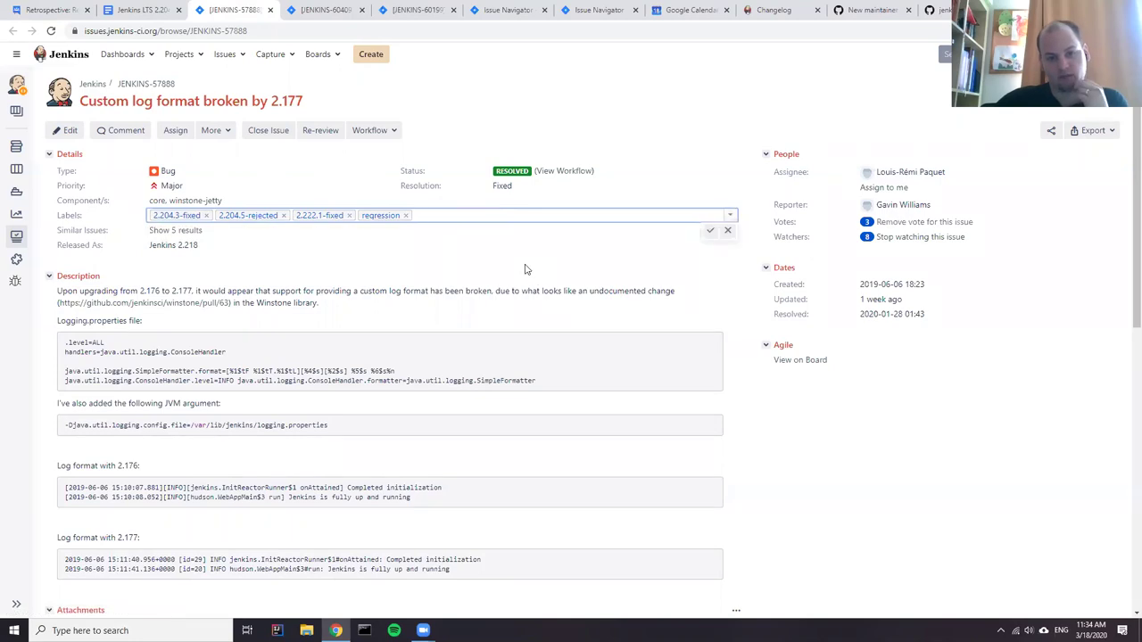
key("ctrl+v")
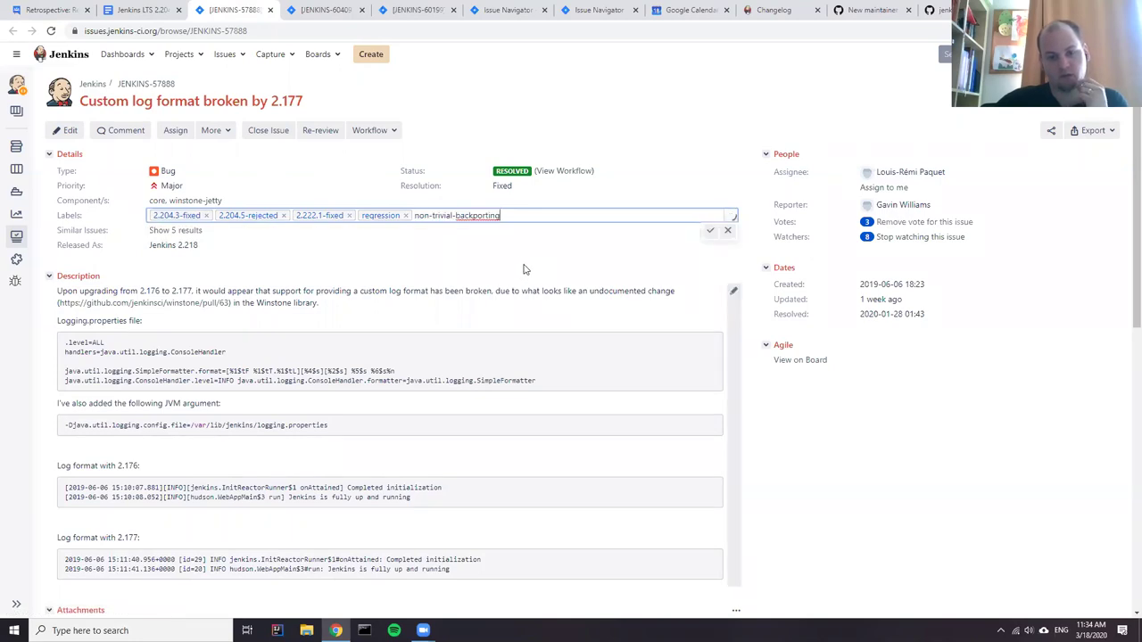
left_click(456, 215)
type("lts-")
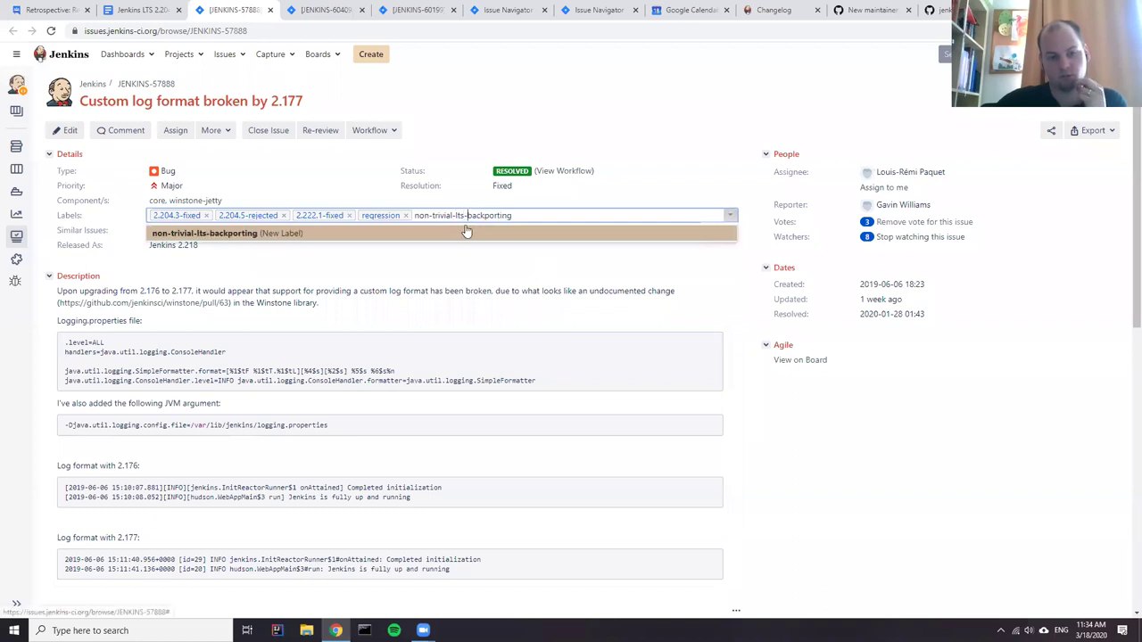
left_click_drag(512, 215, 413, 215)
left_click(569, 215)
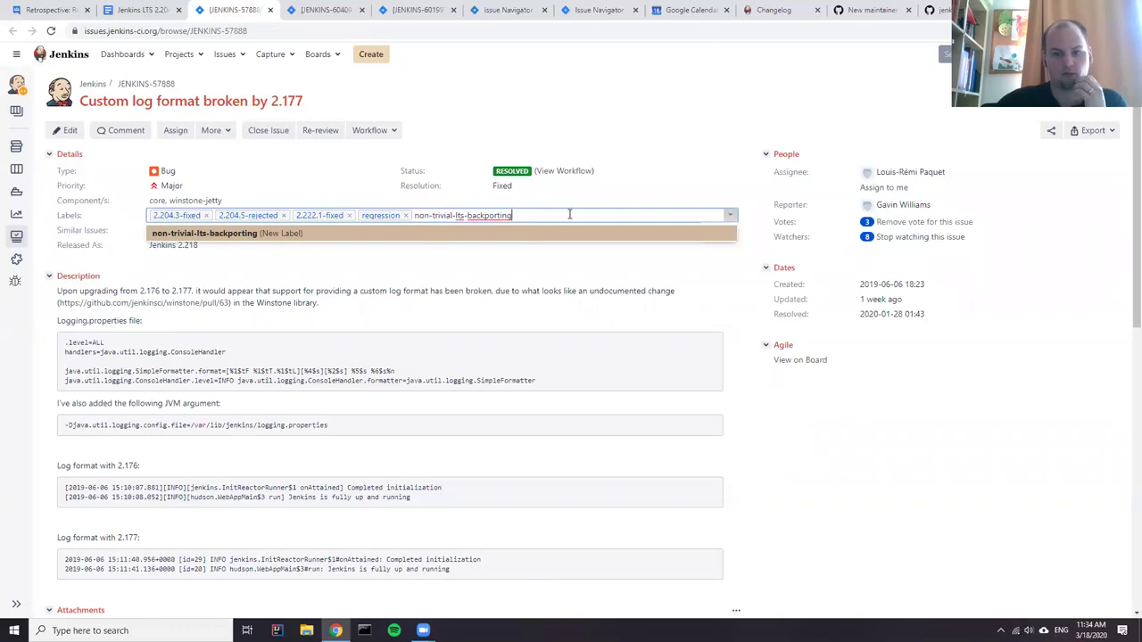
left_click_drag(555, 215, 416, 215)
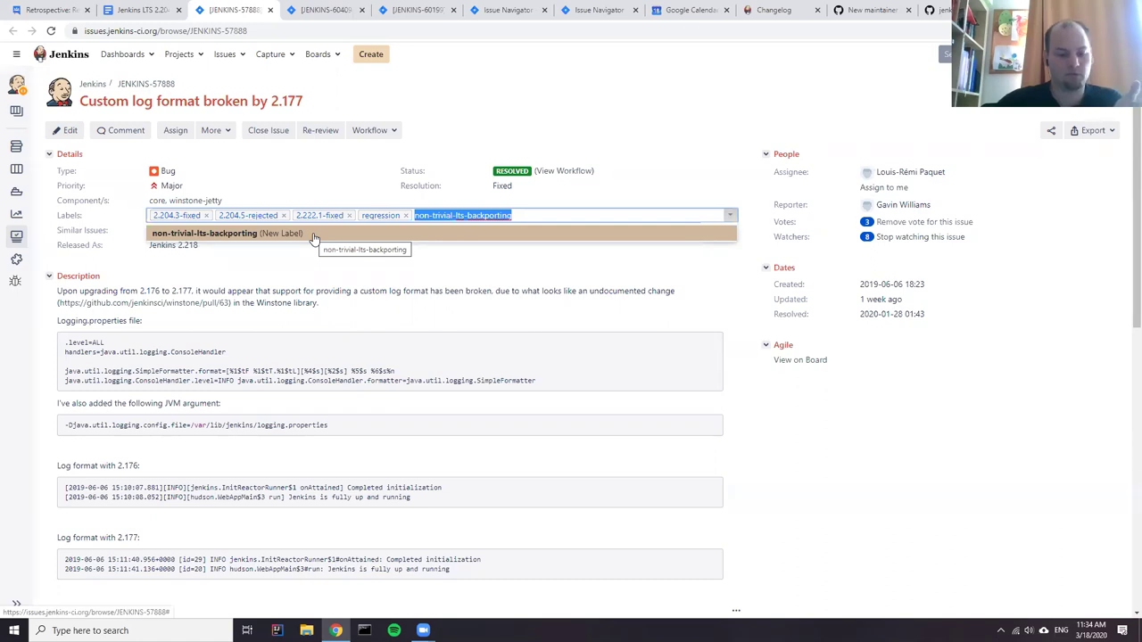
- Save non-trivial-lts-backporting as a label on JENKINS-57888 and list all issues with that label
scroll(777, 480, "down", 10)
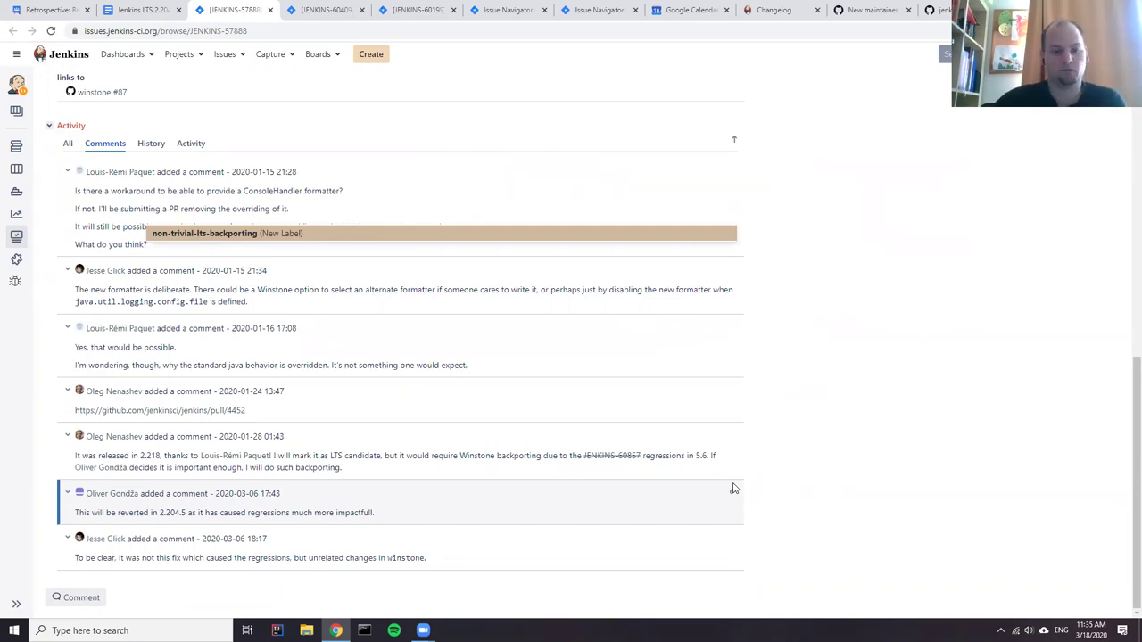
scroll(734, 489, "up", 3)
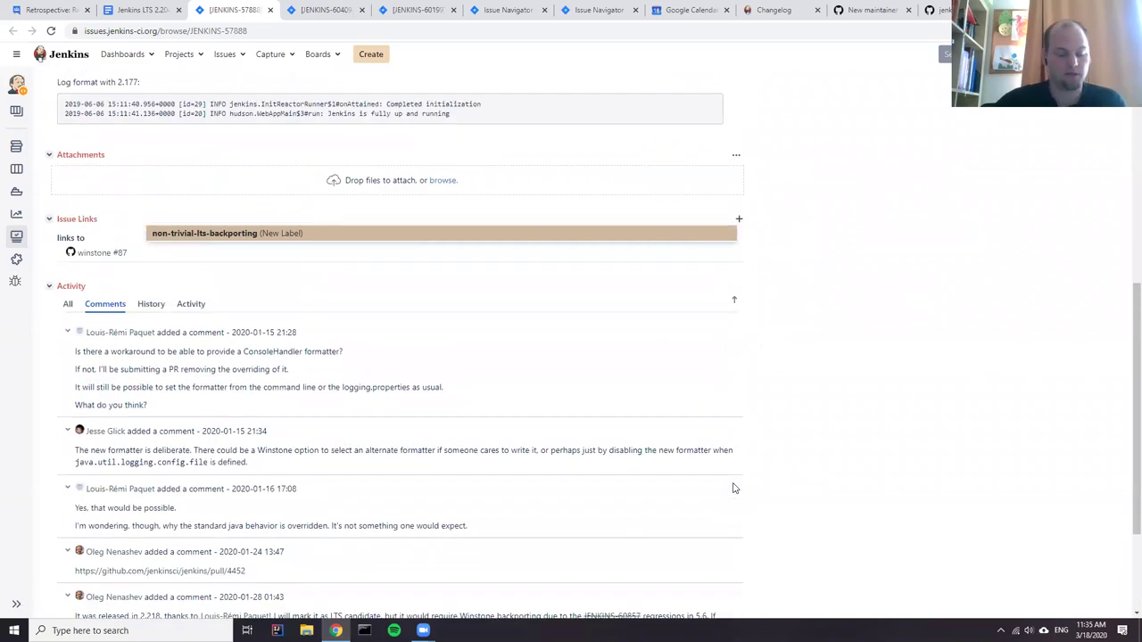
scroll(727, 486, "up", 3)
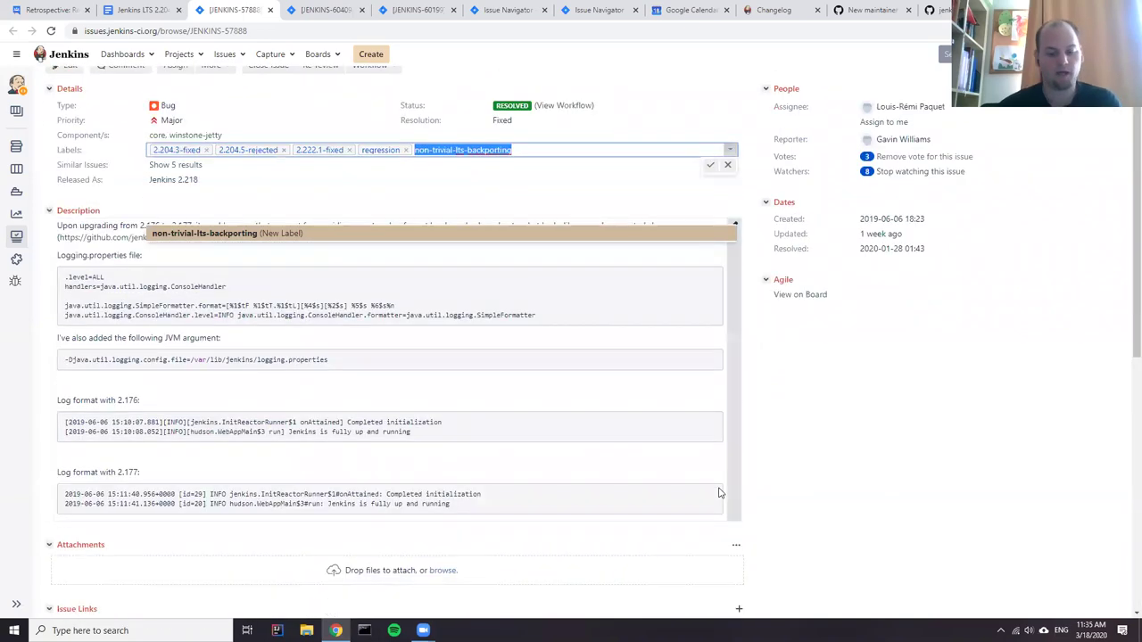
scroll(720, 494, "down", 6)
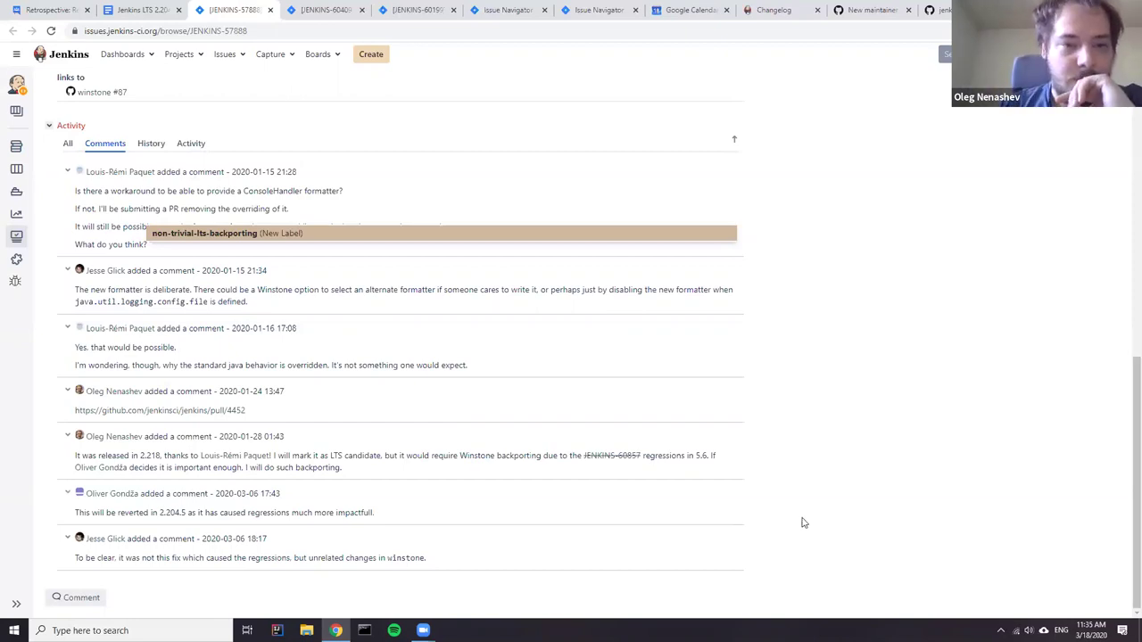
scroll(785, 516, "up", 6)
scroll(623, 432, "up", 2)
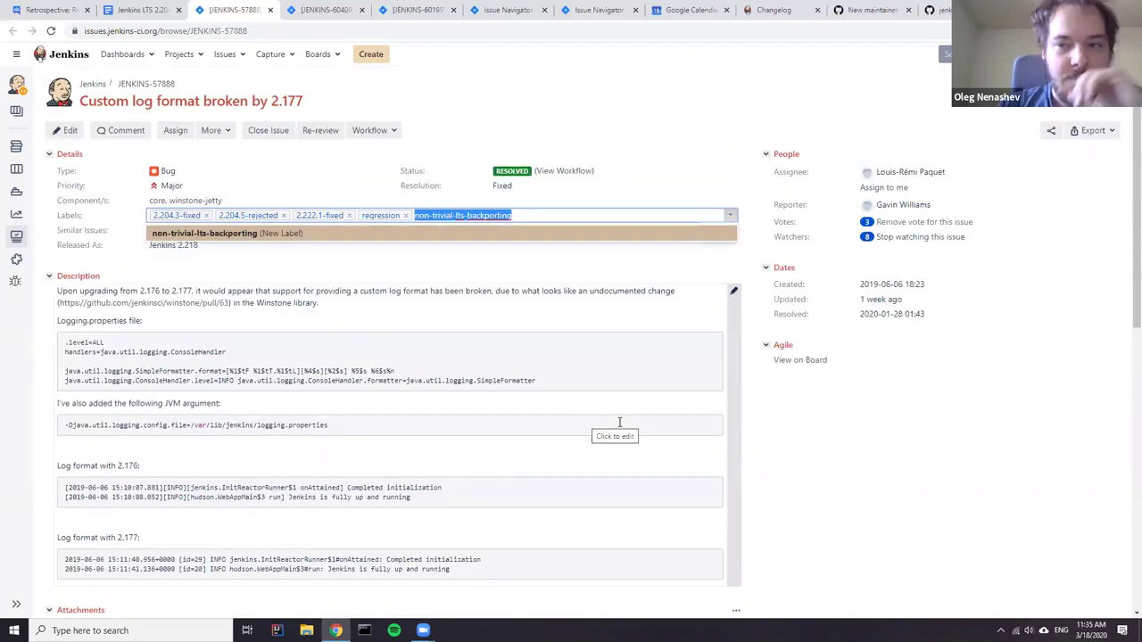
left_click(573, 213)
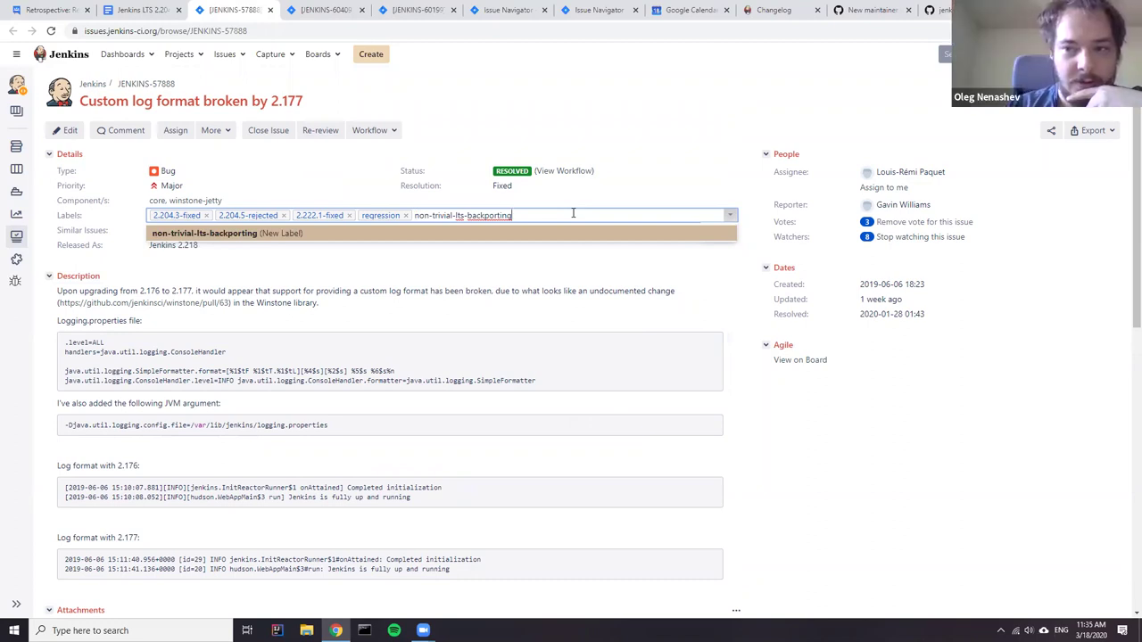
key("Return")
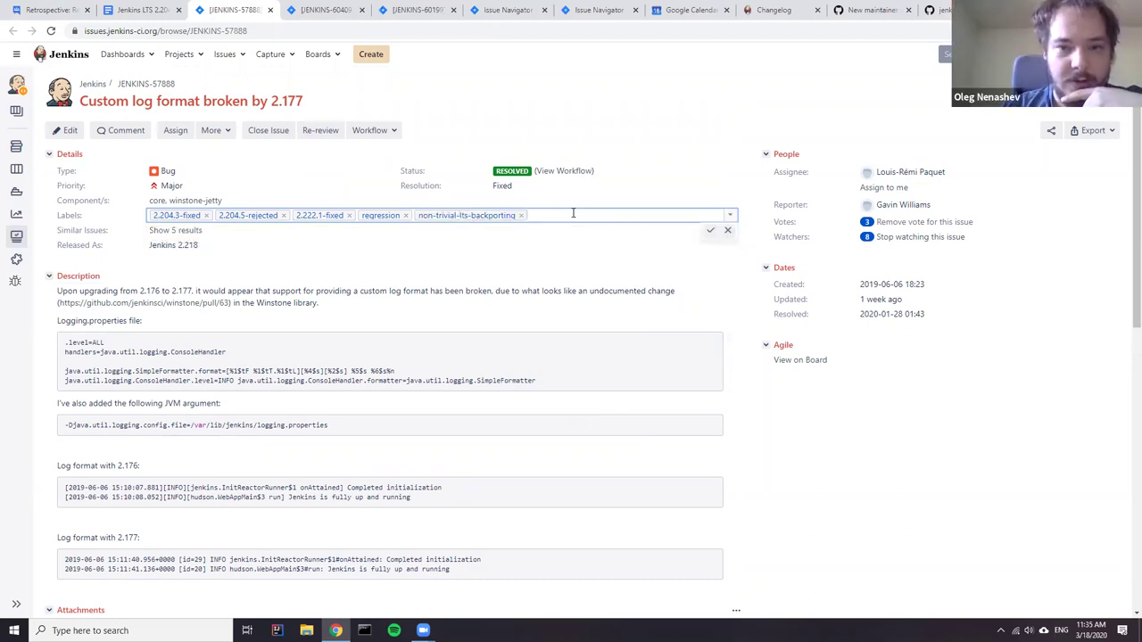
left_click(632, 245)
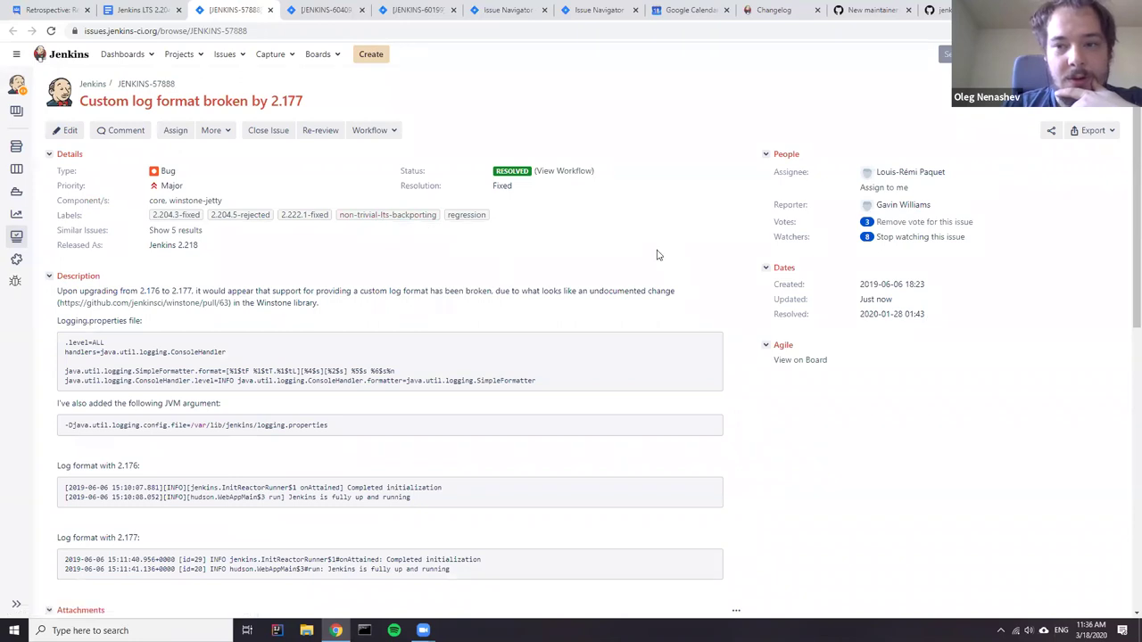
left_click(383, 223)
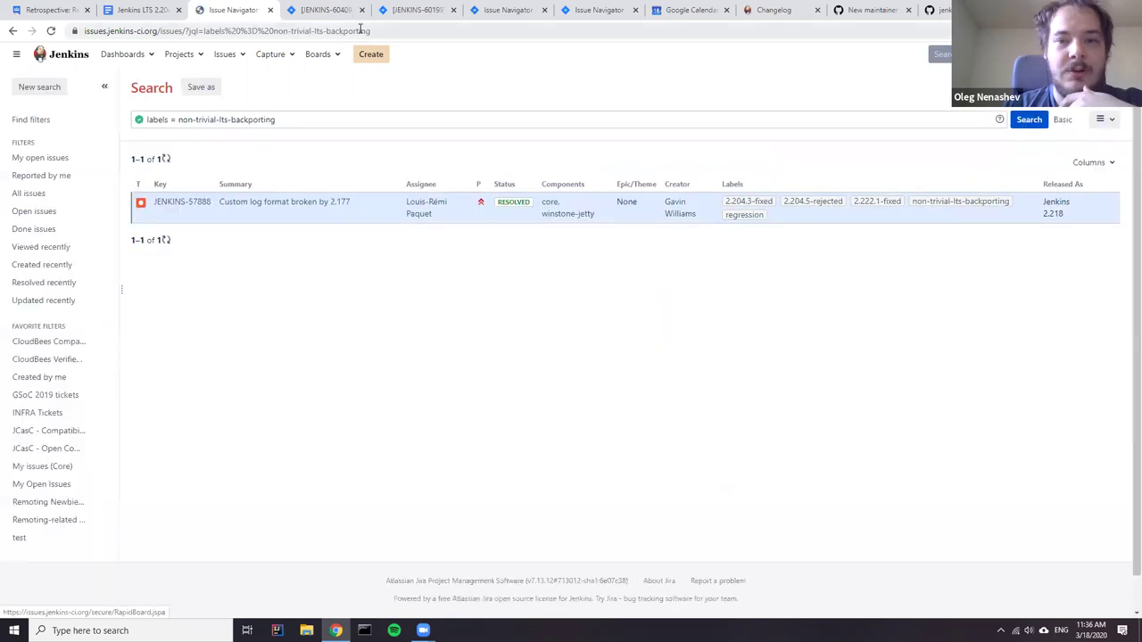
- Copy the non-trivial-lts-backporting search URL and go back to the retrospective's backporting notes
left_click(363, 31)
key("ctrl+c")
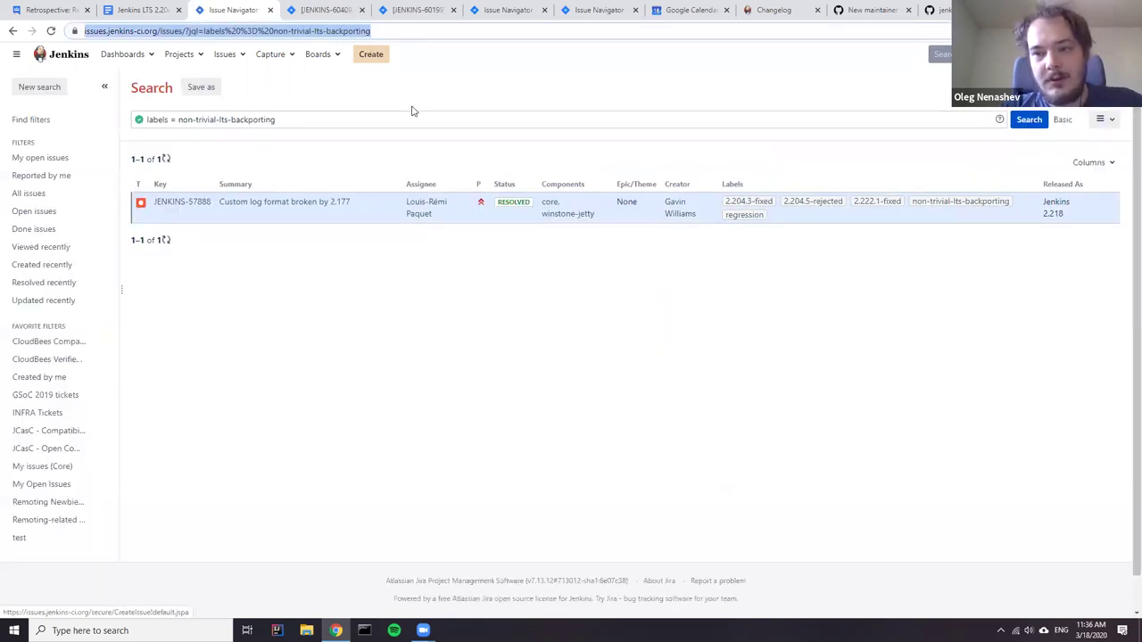
left_click(141, 11)
scroll(341, 412, "down", 5)
left_click(602, 380)
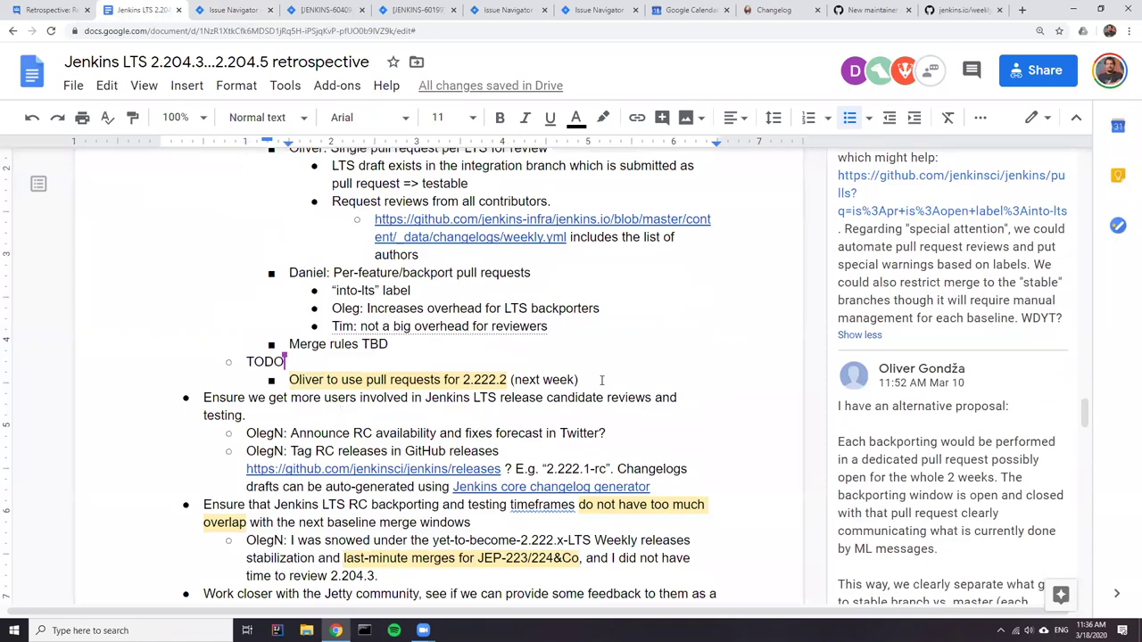
- Add an AGREED bullet 'Introduced' followed by the pasted Jira non-trivial-lts-backporting search link
scroll(600, 417, "up", 5)
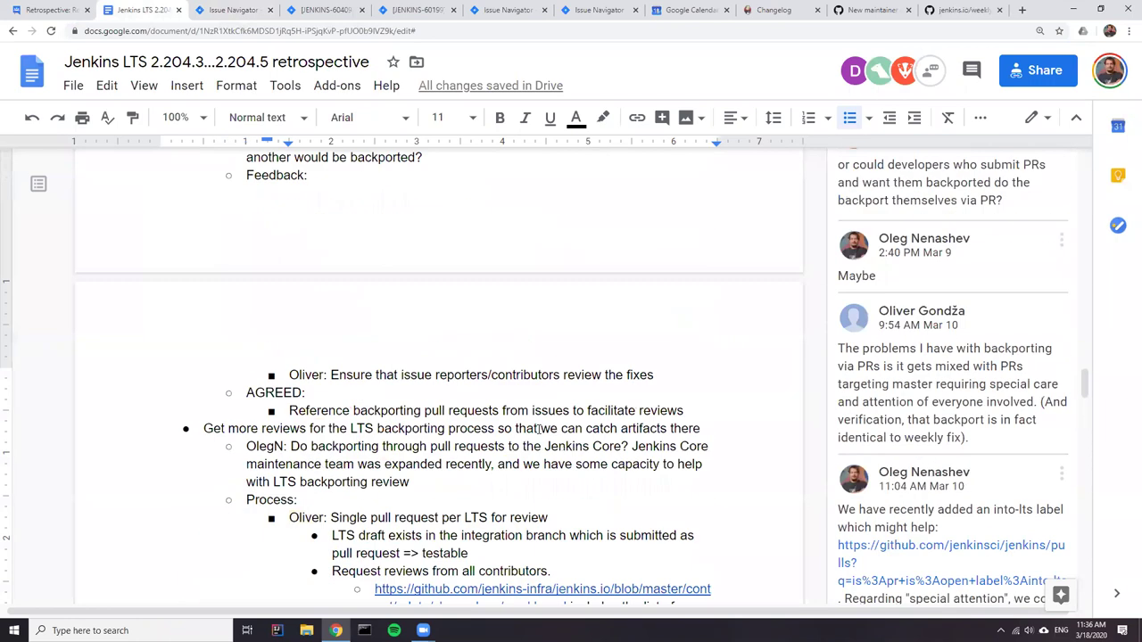
left_click(719, 458)
key("Return")
type("Int")
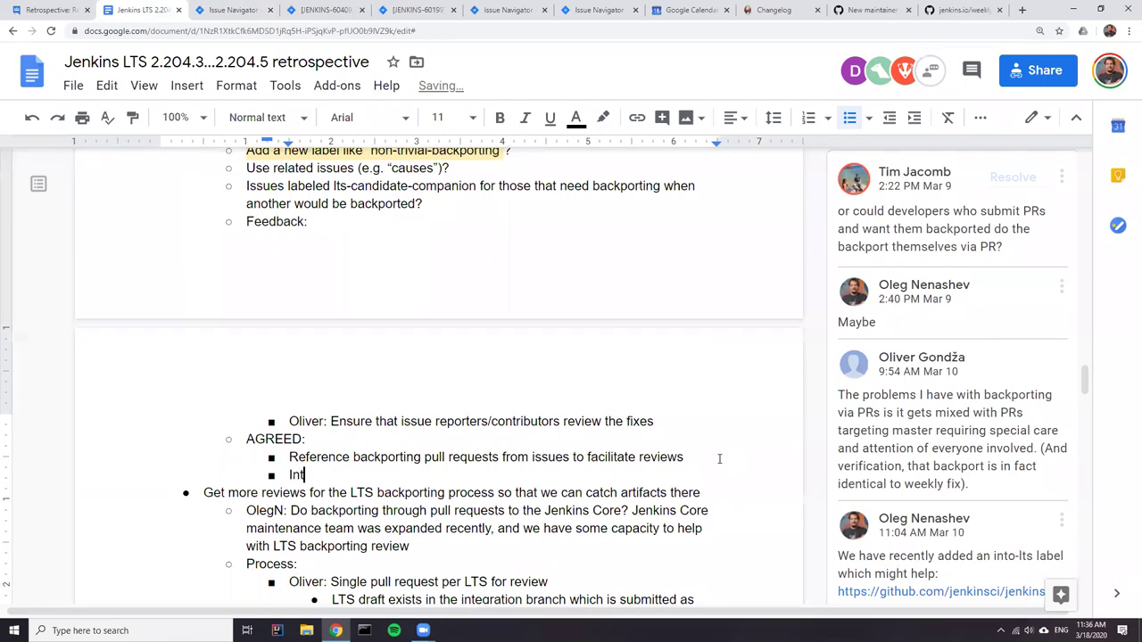
type("roduced")
key("ctrl+v")
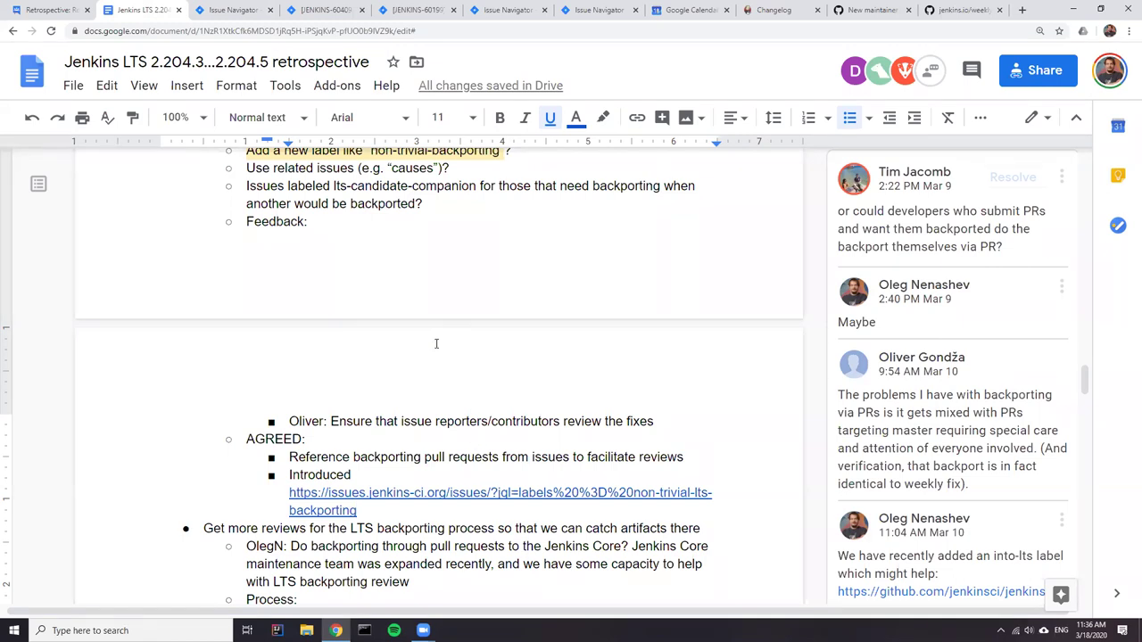
scroll(436, 344, "up", 5)
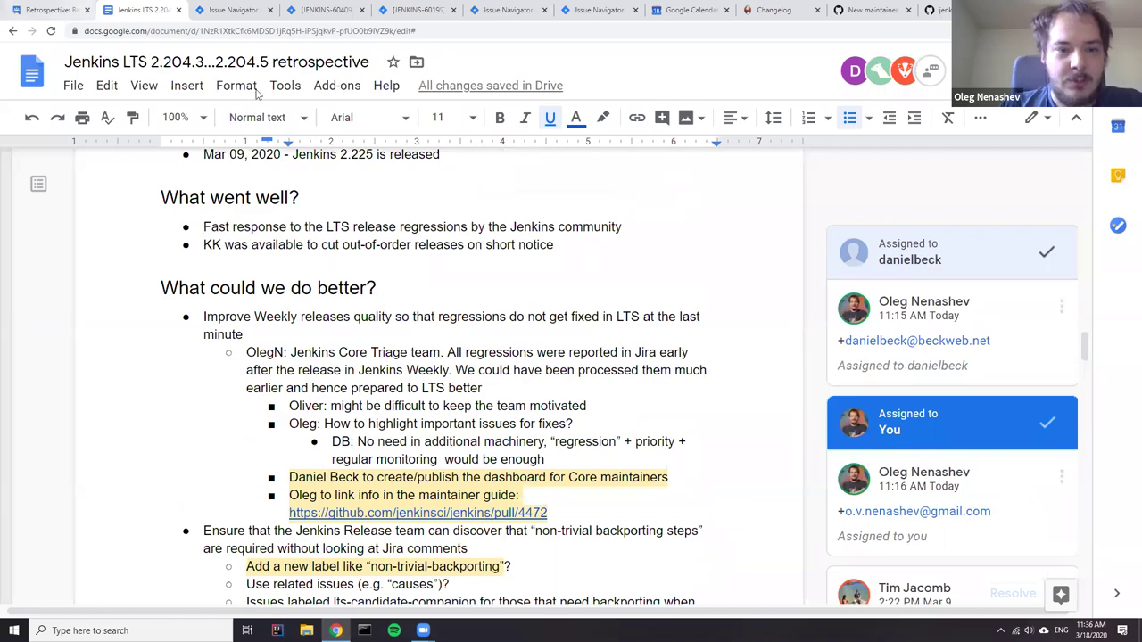
scroll(387, 373, "up", 10)
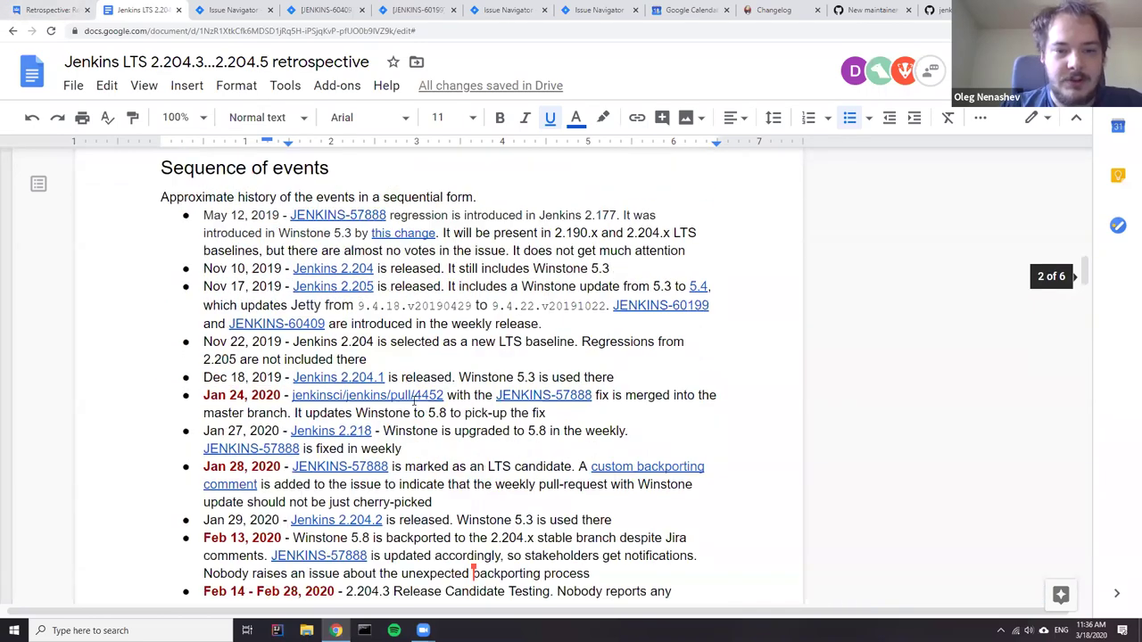
scroll(387, 373, "down", 3)
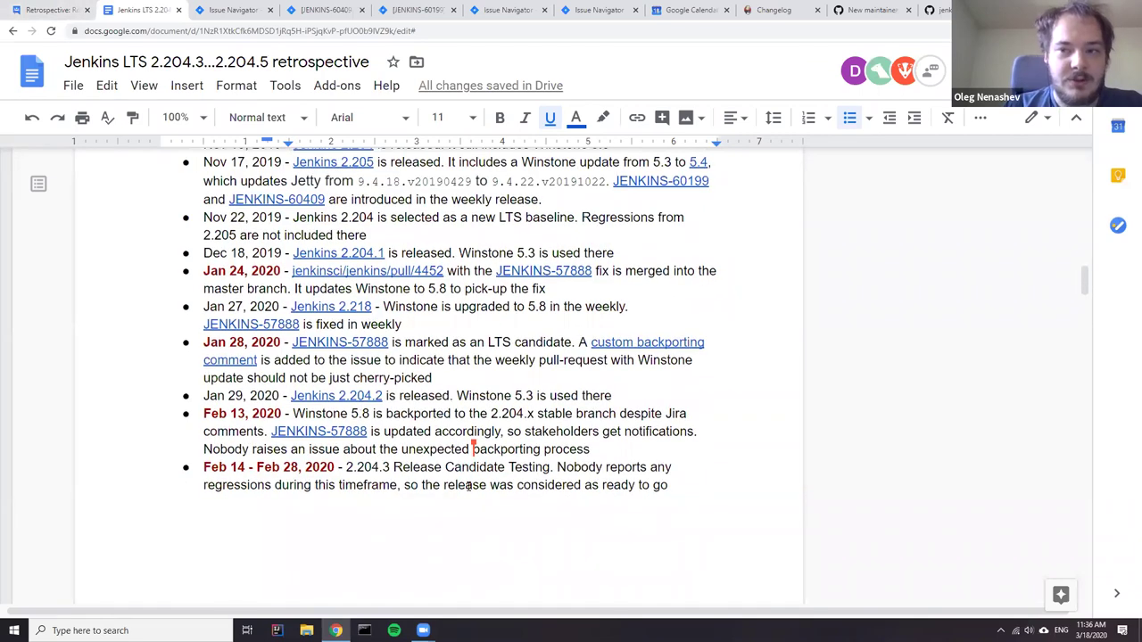
scroll(440, 411, "up", 2)
mouse_move(528, 389)
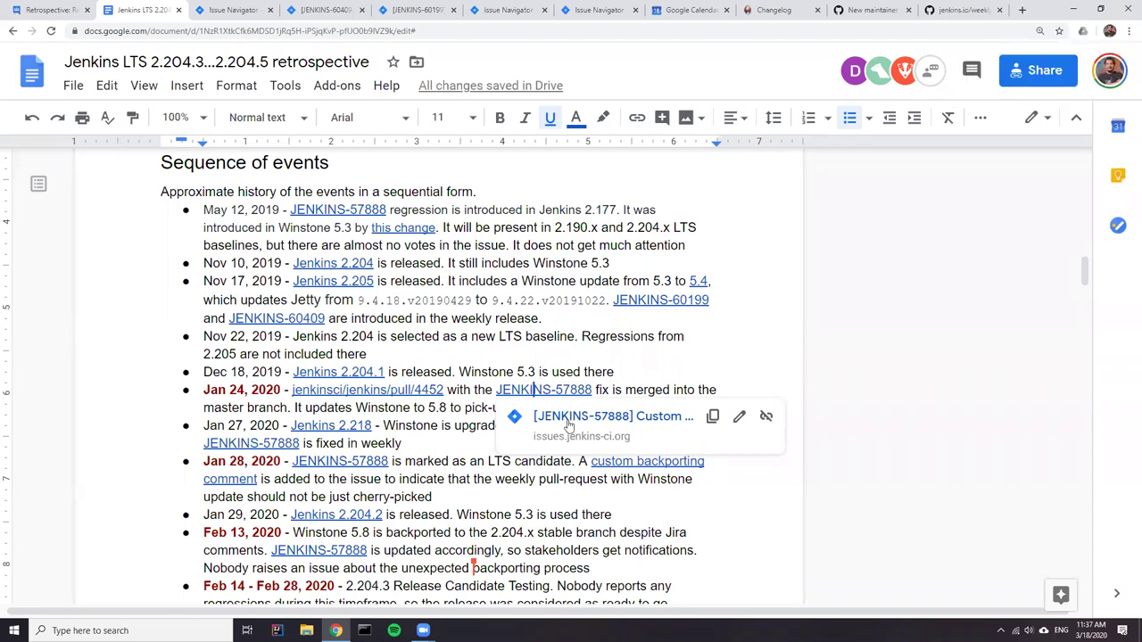
left_click(527, 416)
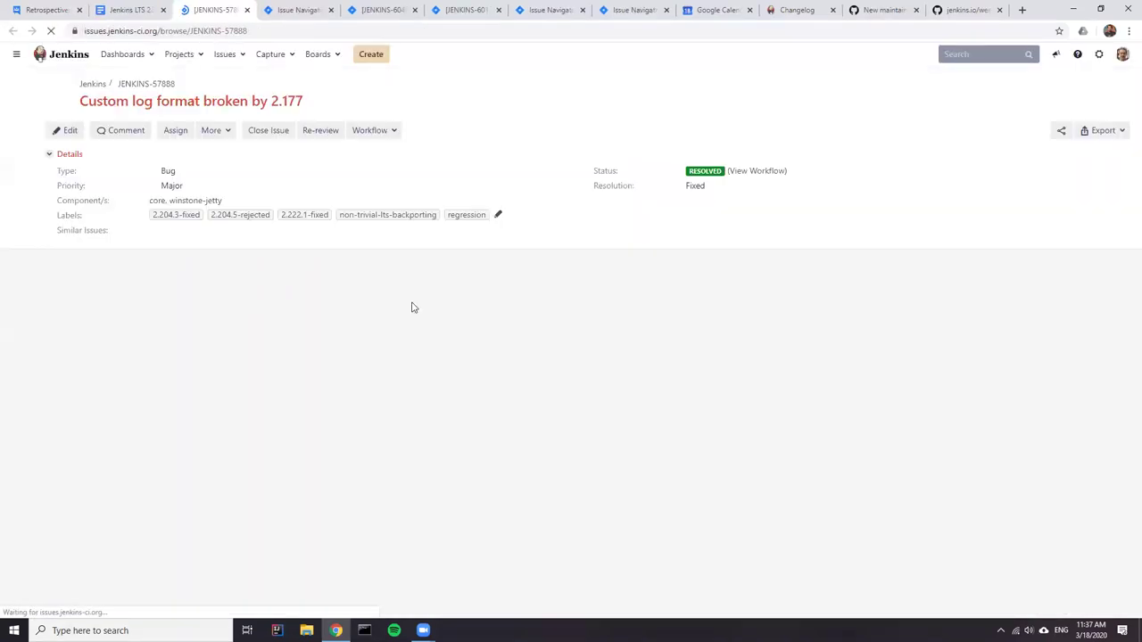
scroll(580, 357, "down", 2)
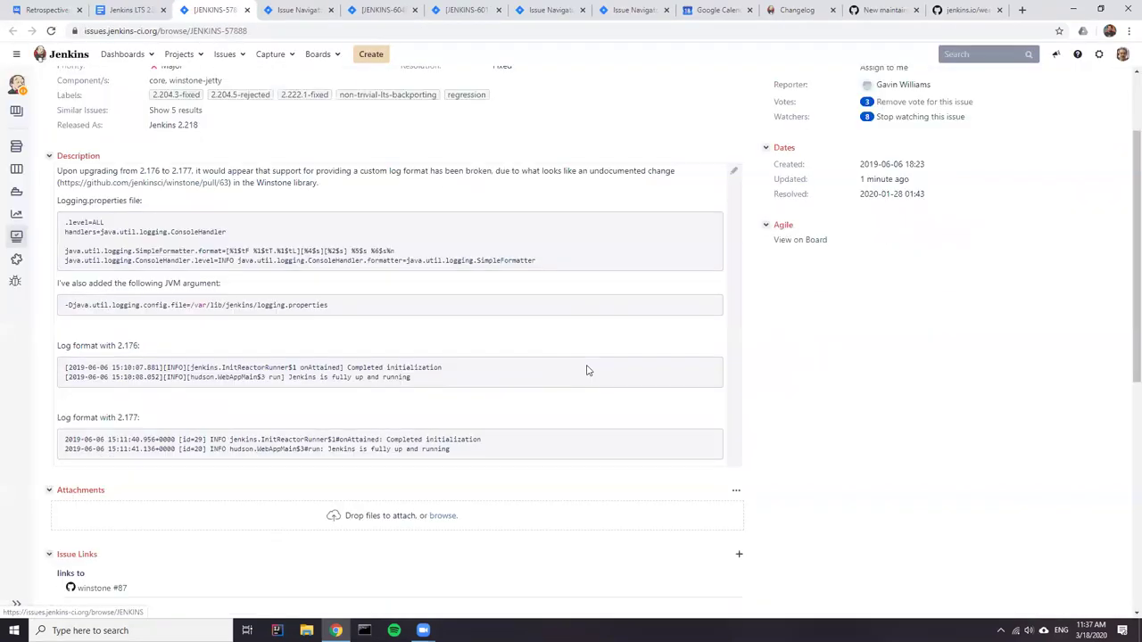
scroll(587, 370, "down", 5)
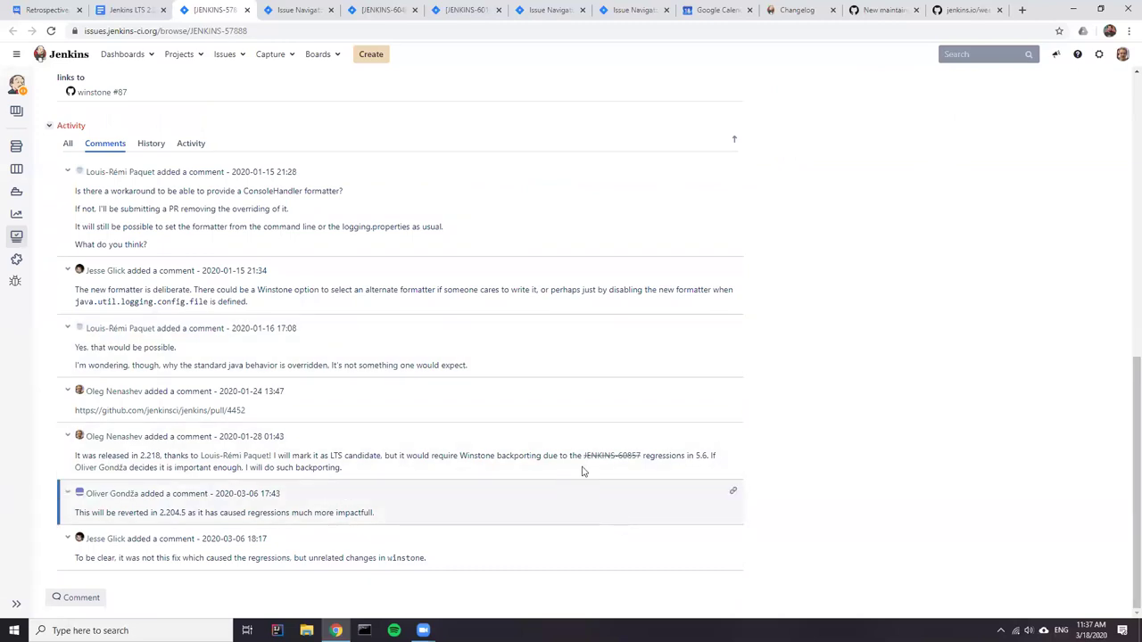
mouse_move(605, 458)
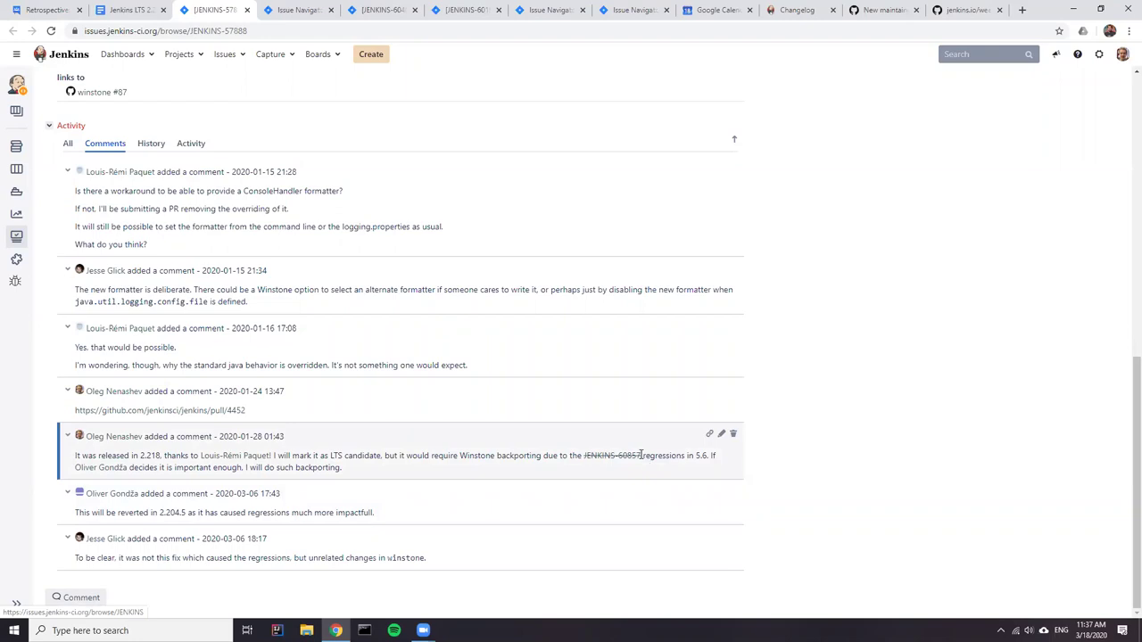
scroll(597, 457, "up", 10)
scroll(596, 455, "down", 10)
left_click_drag(642, 455, 584, 457)
key("ctrl+c")
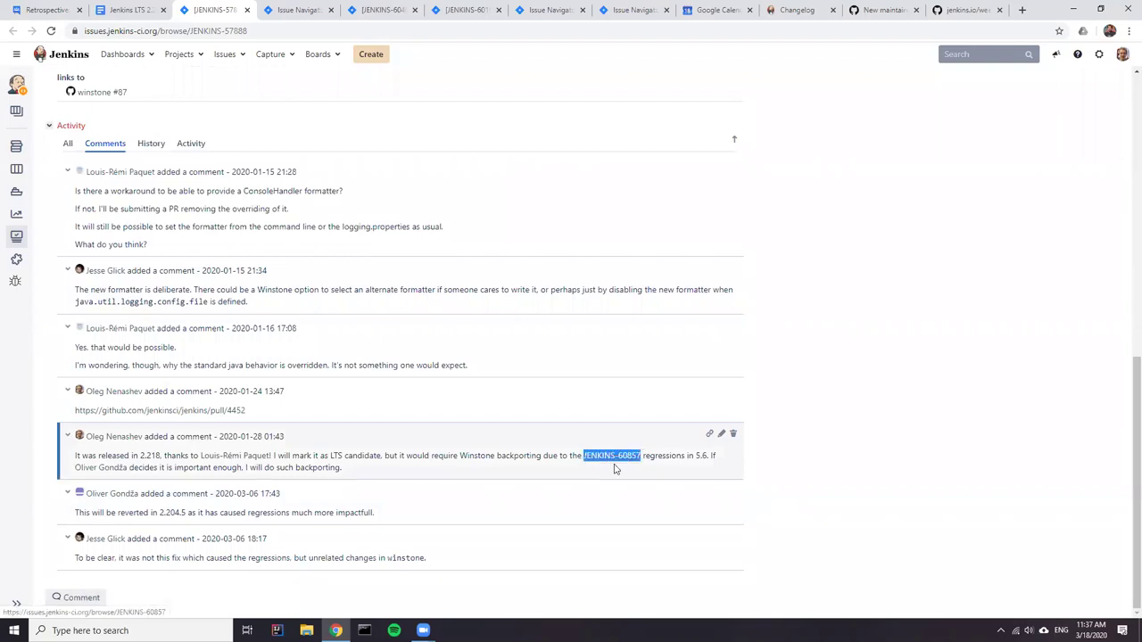
scroll(614, 468, "up", 10)
left_click(214, 132)
- Link JENKINS-57888 to JENKINS-60857 with a 'causes' relationship and check the new issue link
left_click(222, 267)
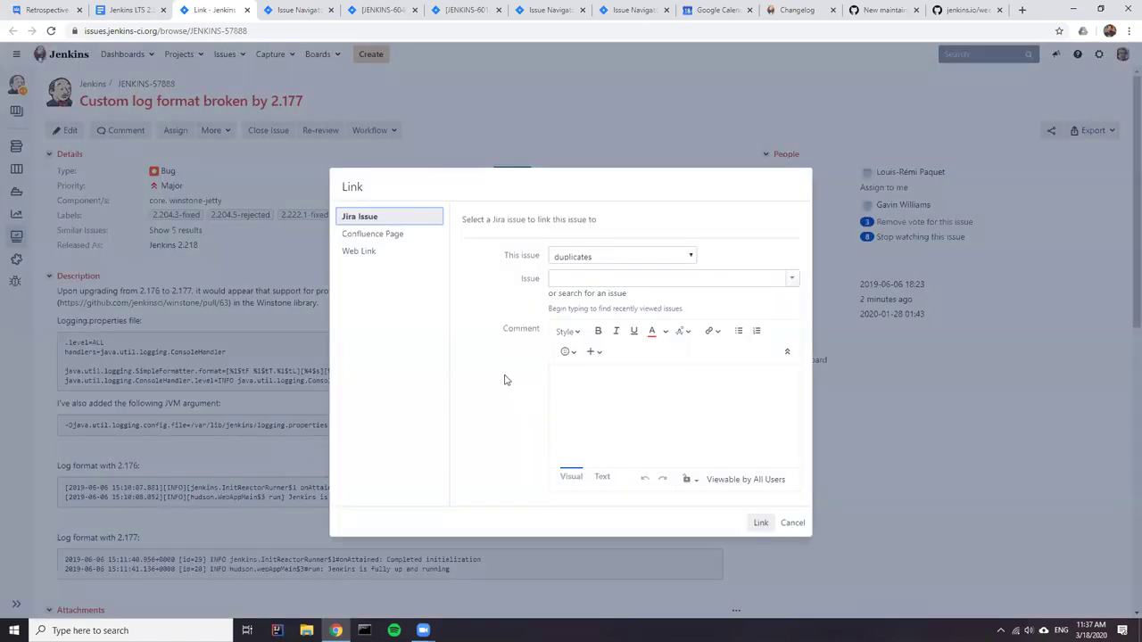
left_click(625, 261)
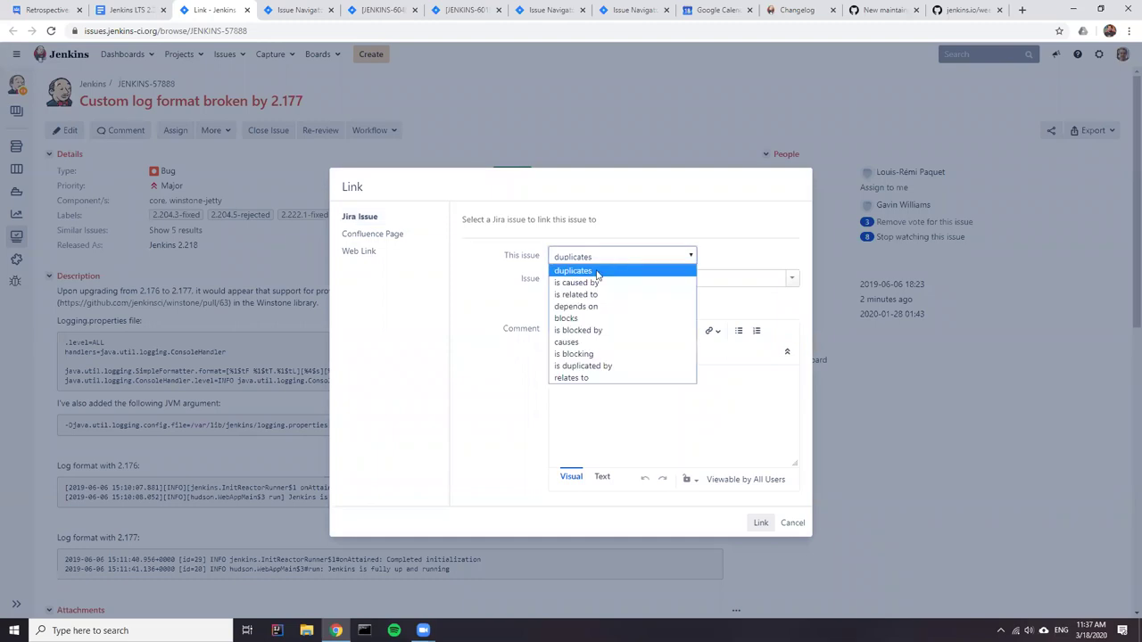
left_click(578, 342)
left_click(573, 277)
key("ctrl+v")
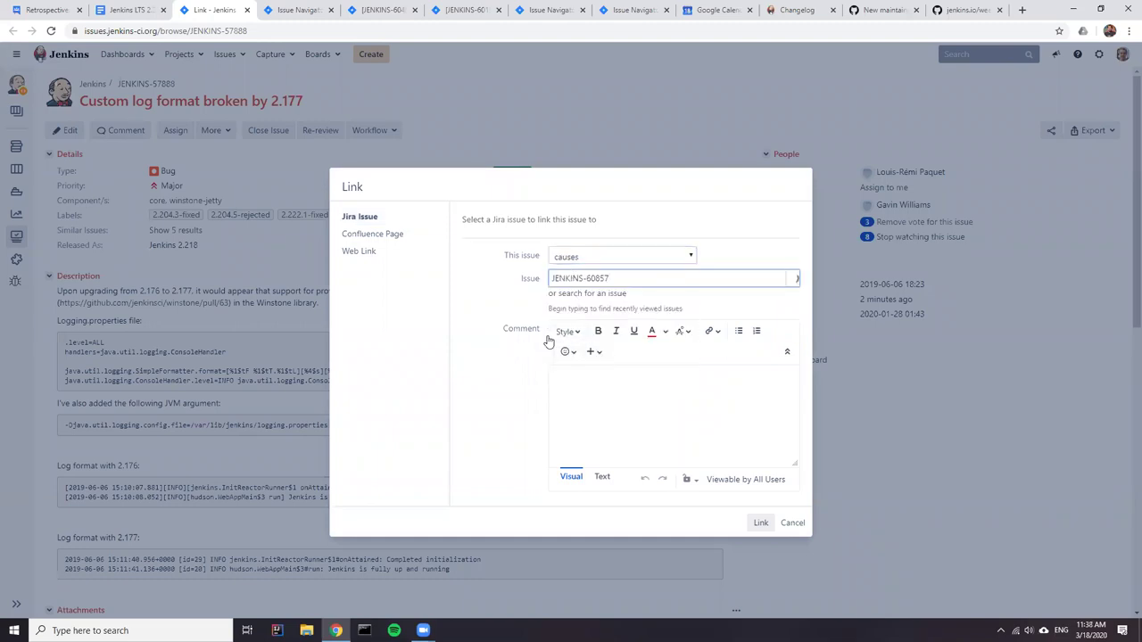
left_click(581, 317)
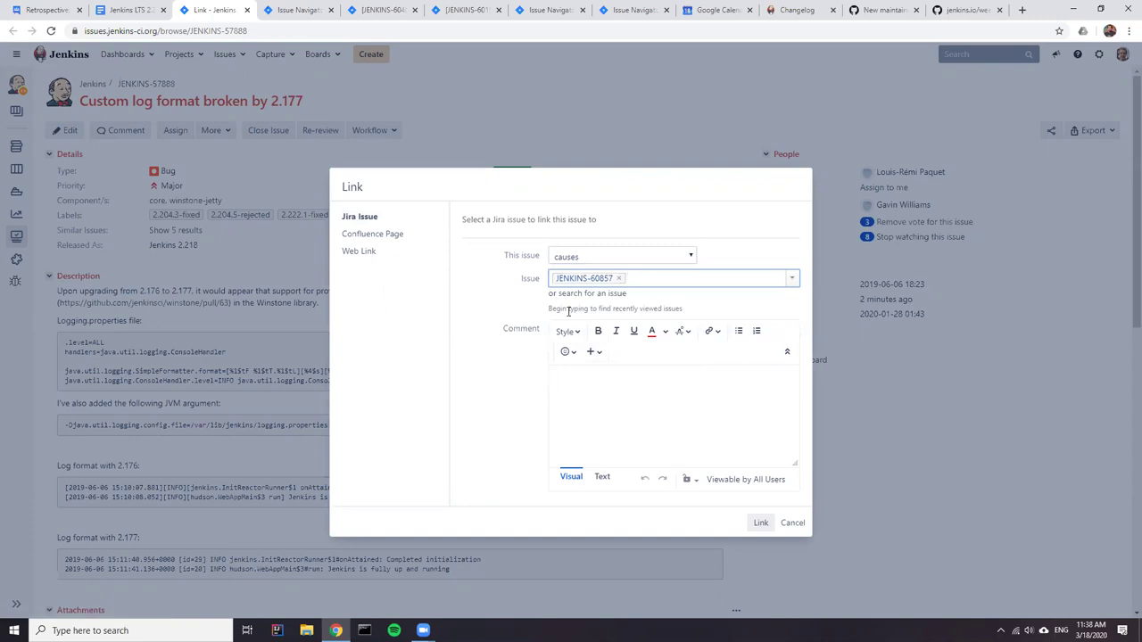
left_click(749, 523)
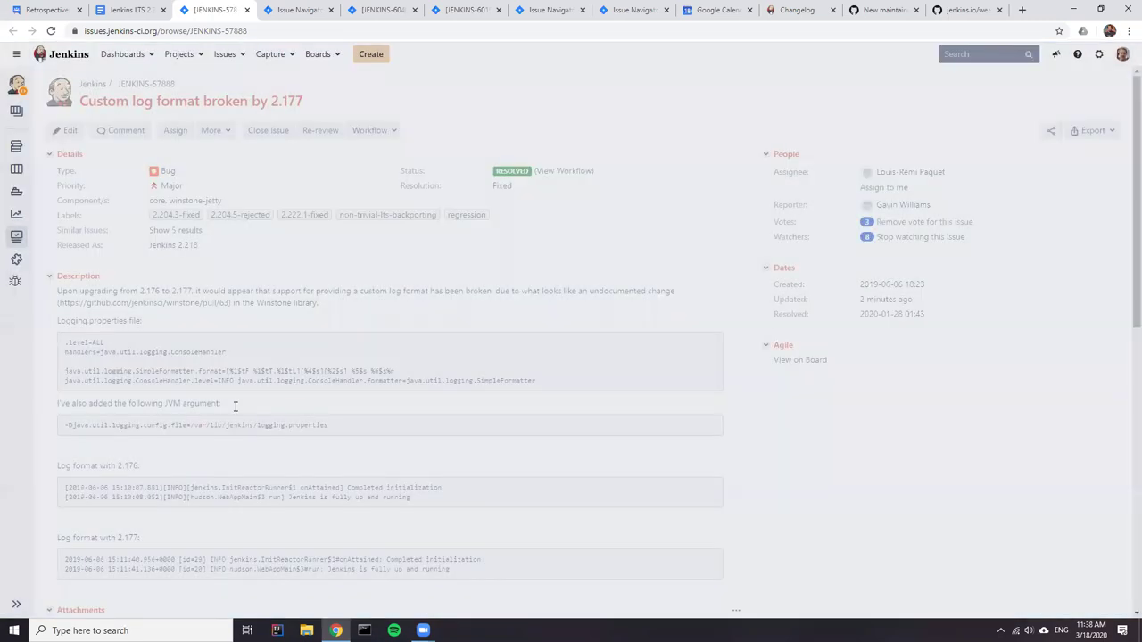
scroll(658, 351, "down", 3)
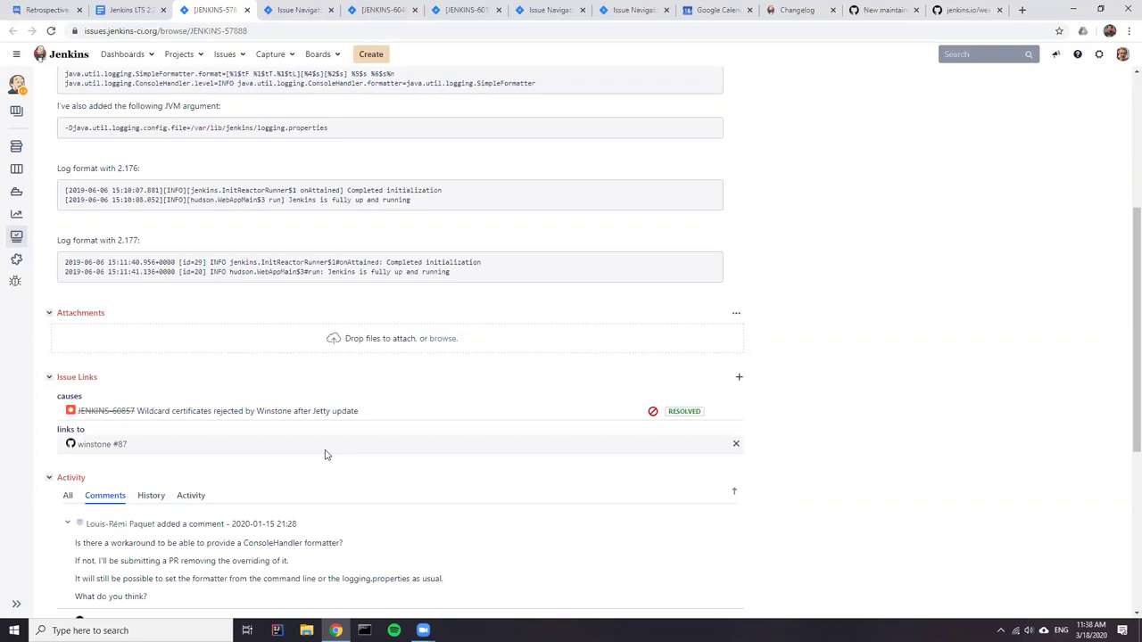
scroll(335, 460, "up", 4)
scroll(339, 465, "down", 8)
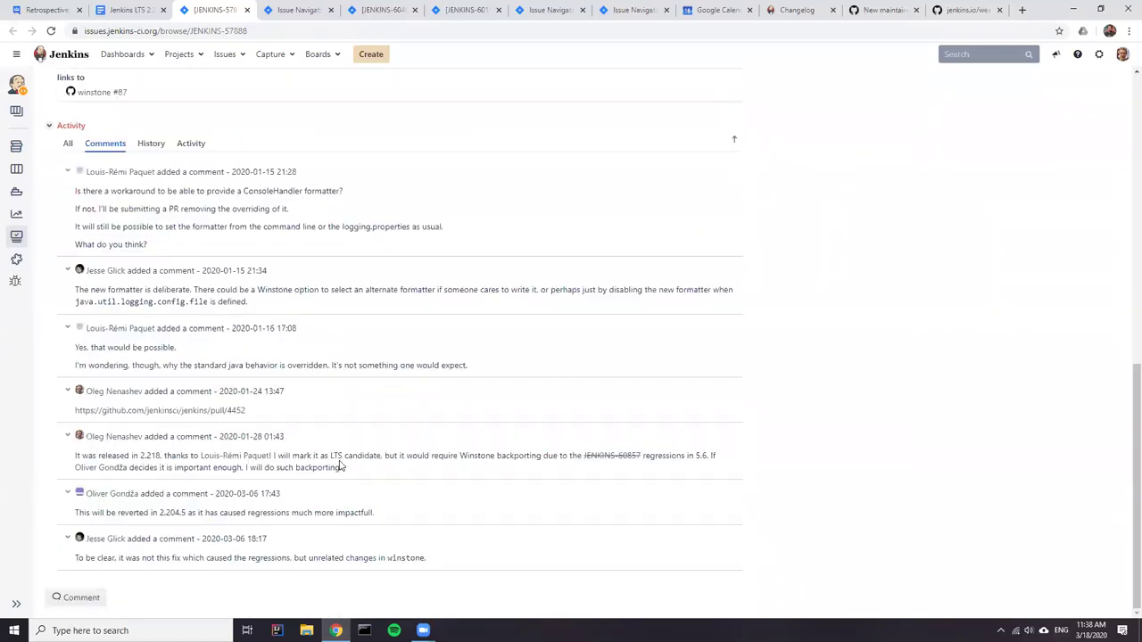
scroll(338, 461, "up", 4)
scroll(338, 461, "up", 3)
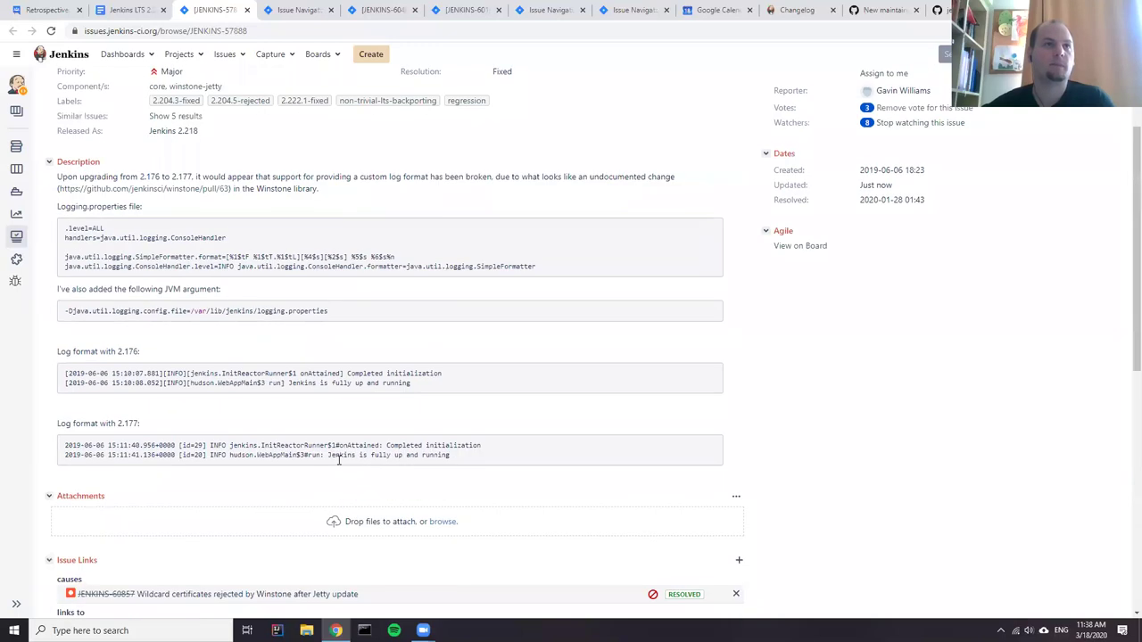
scroll(332, 464, "down", 3)
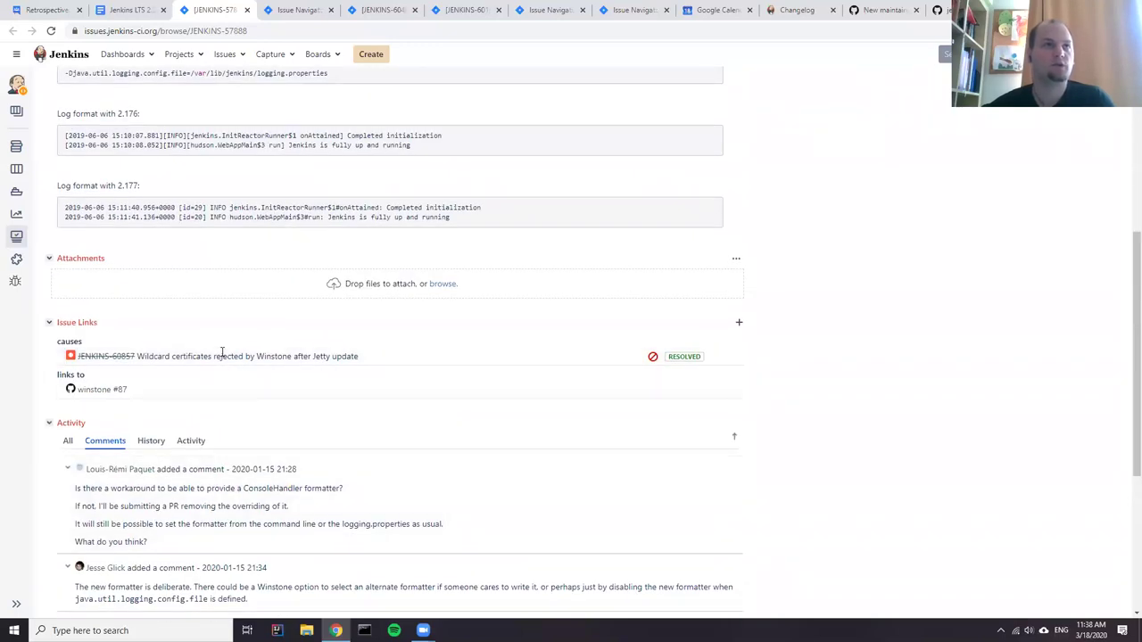
- Start another Jira issue link, then inspect the JENKINS-60857 link in the retrospective timeline
left_click(739, 322)
left_click(125, 10)
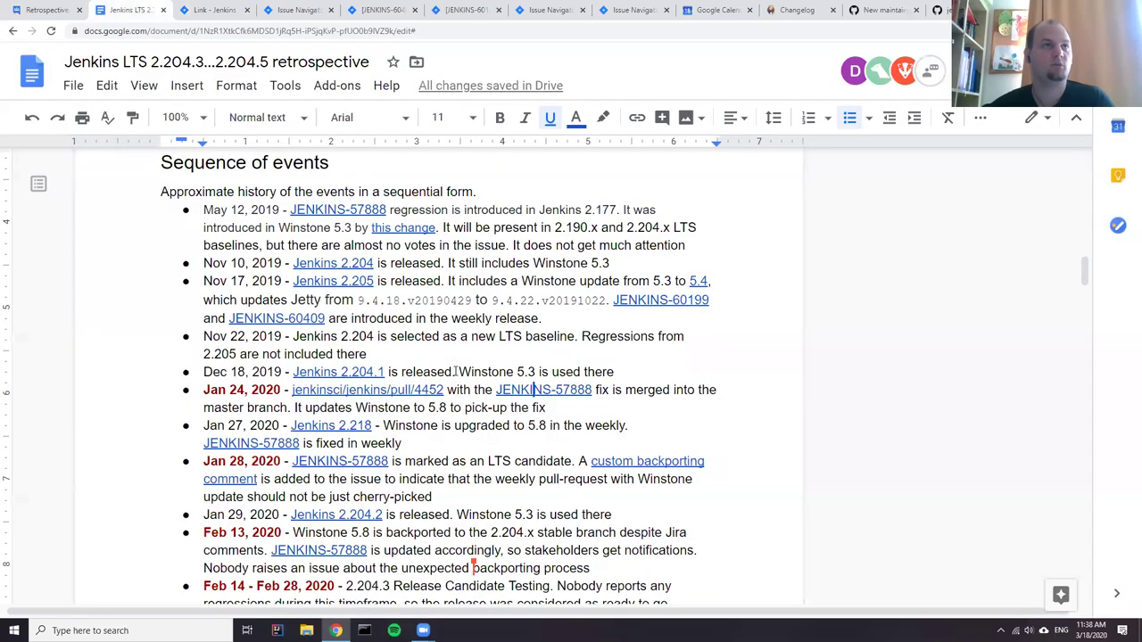
scroll(451, 393, "down", 2)
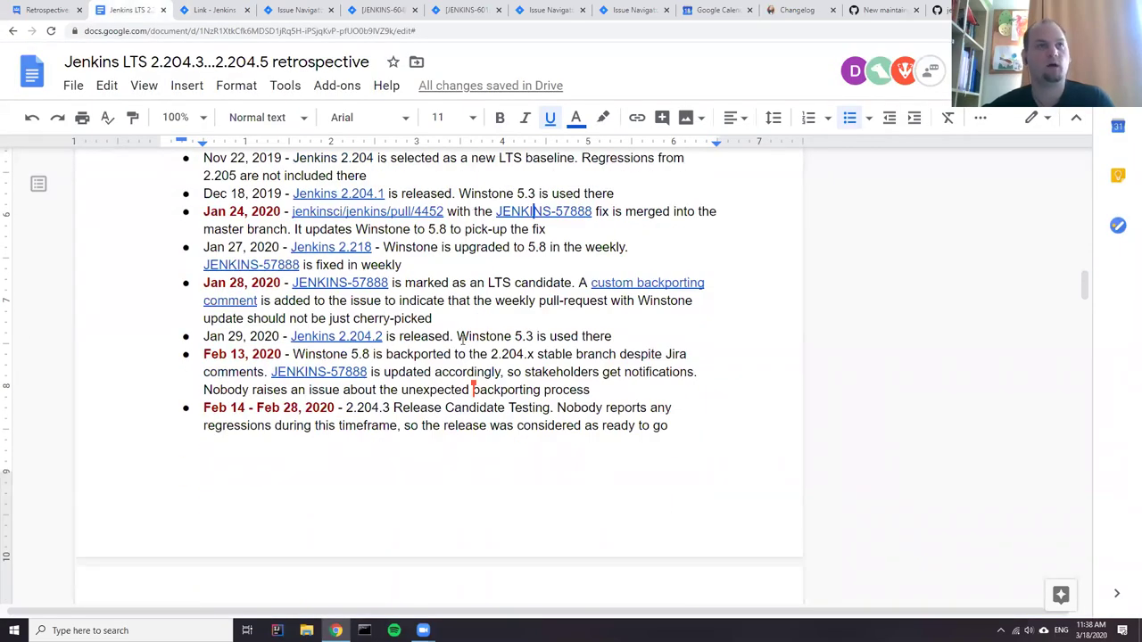
scroll(462, 339, "down", 5)
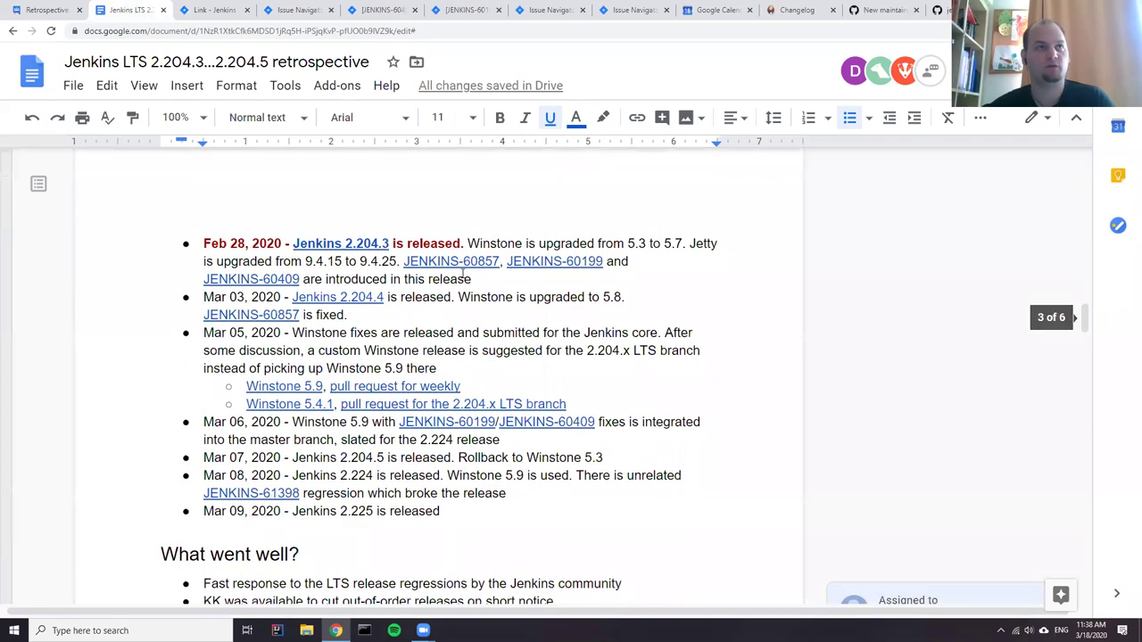
left_click(440, 260)
key("ctrl+Right")
left_click_drag(461, 261, 402, 261)
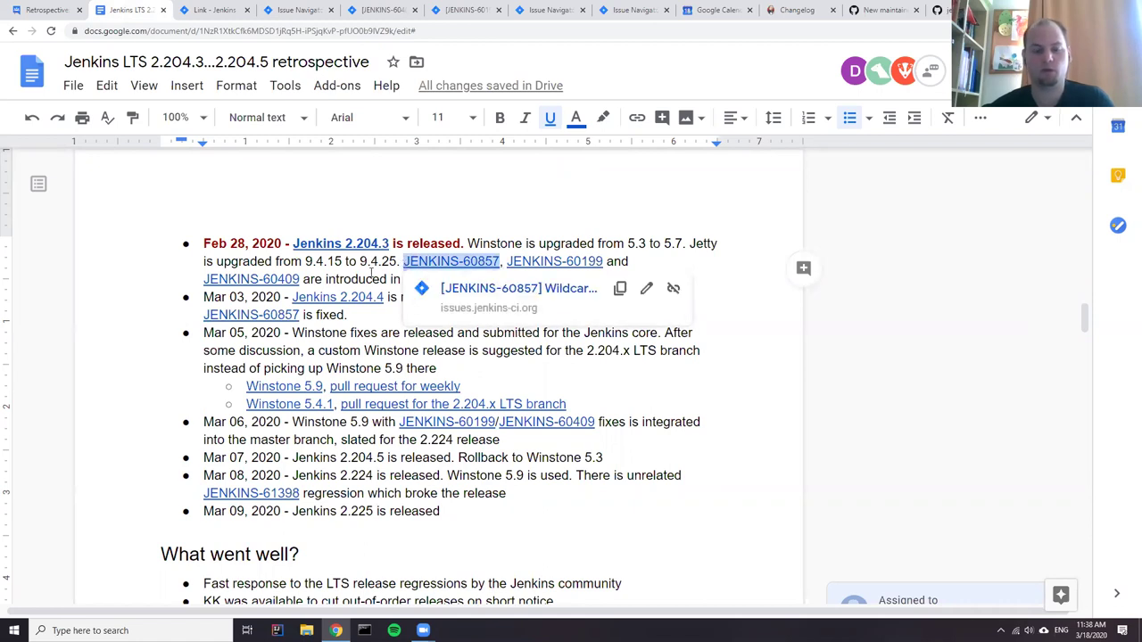
- Cancel the unused Jira issue-link dialog and return to the retrospective notes
scroll(331, 303, "up", 7)
scroll(472, 334, "down", 6)
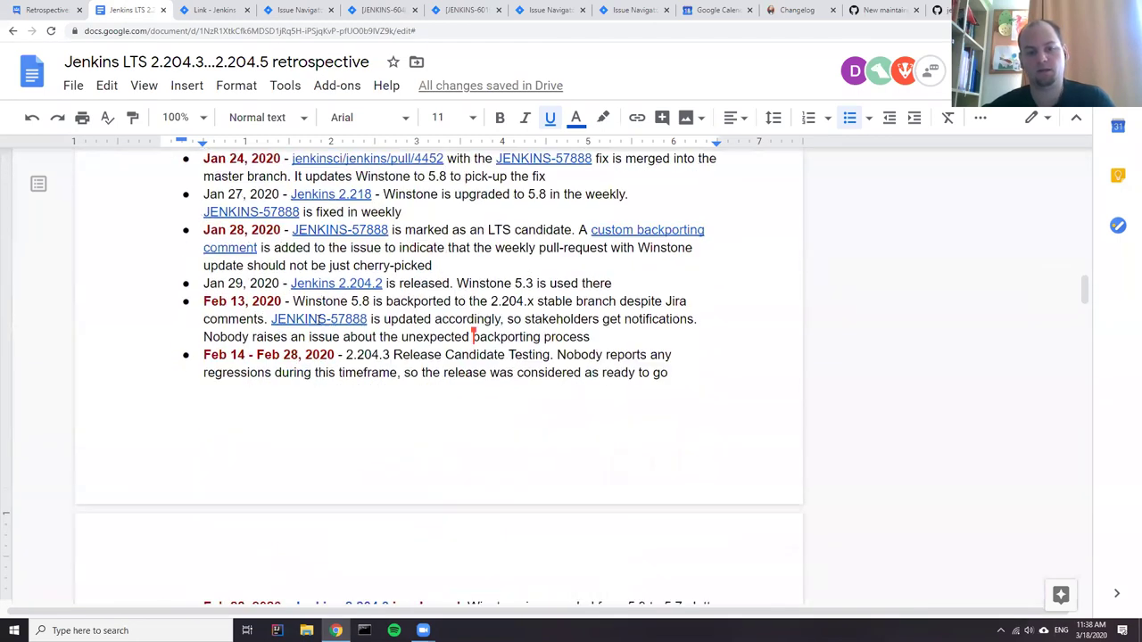
scroll(303, 317, "down", 5)
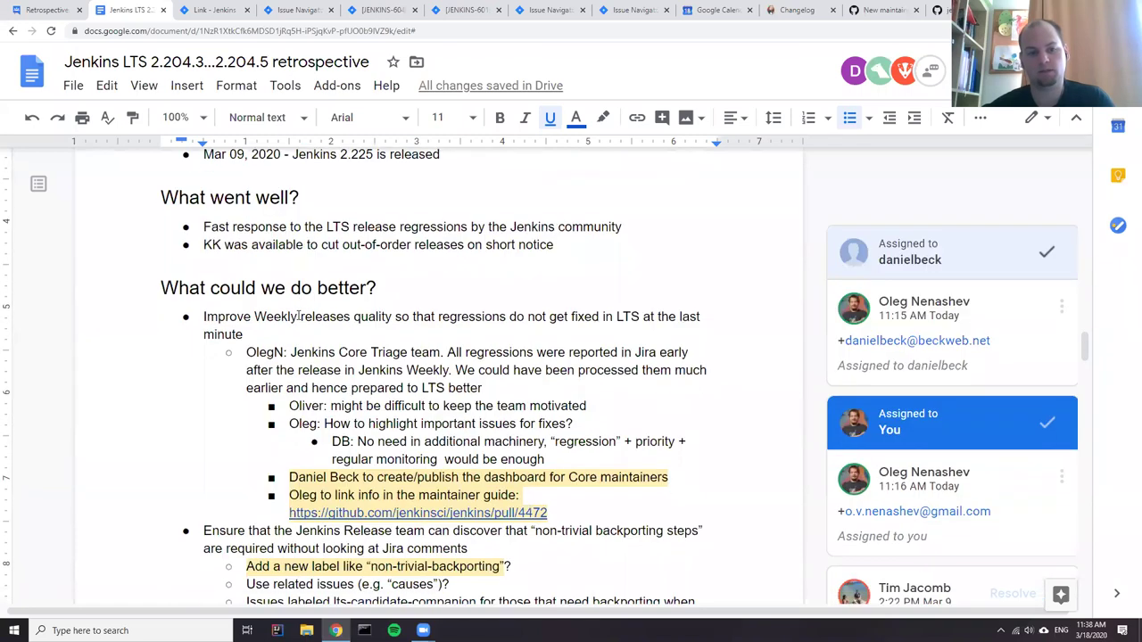
left_click(225, 11)
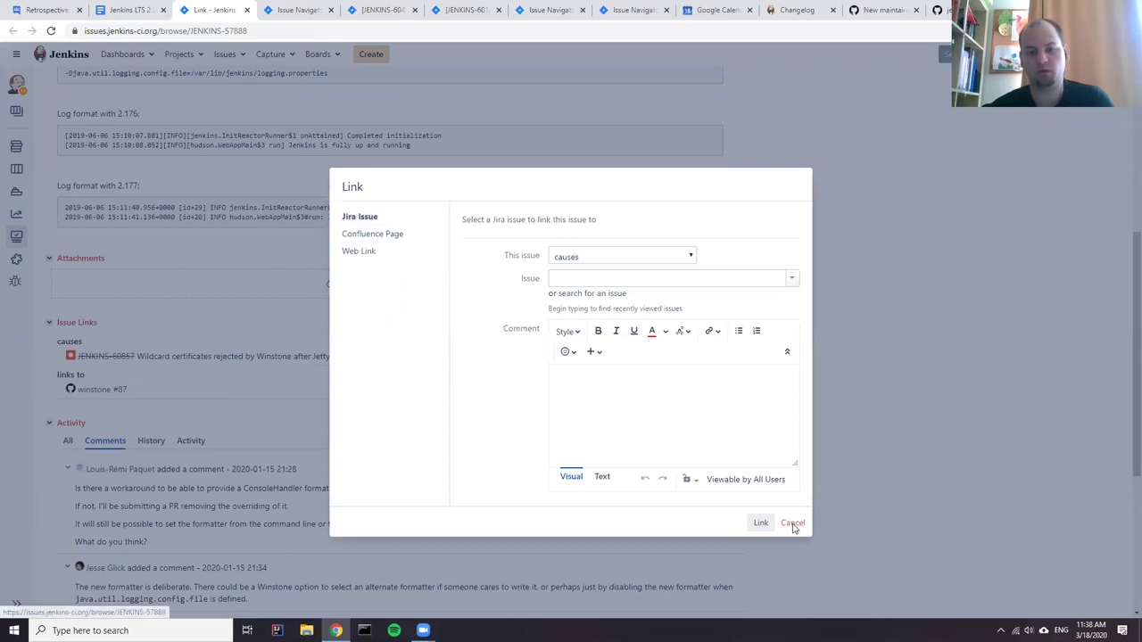
left_click(793, 529)
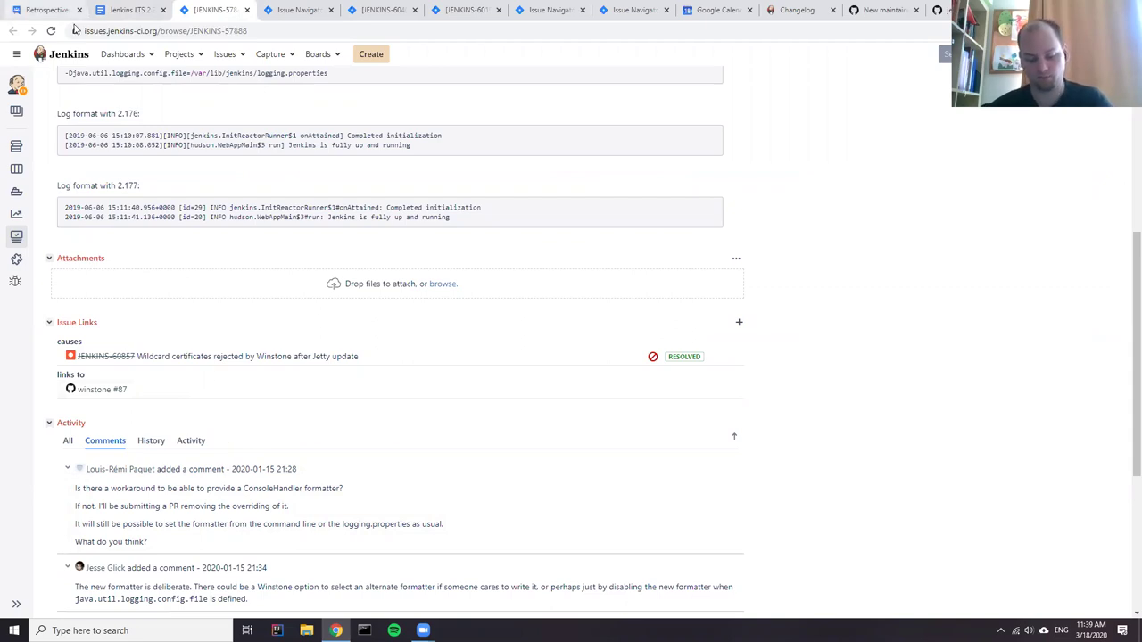
left_click(127, 11)
scroll(310, 452, "down", 2)
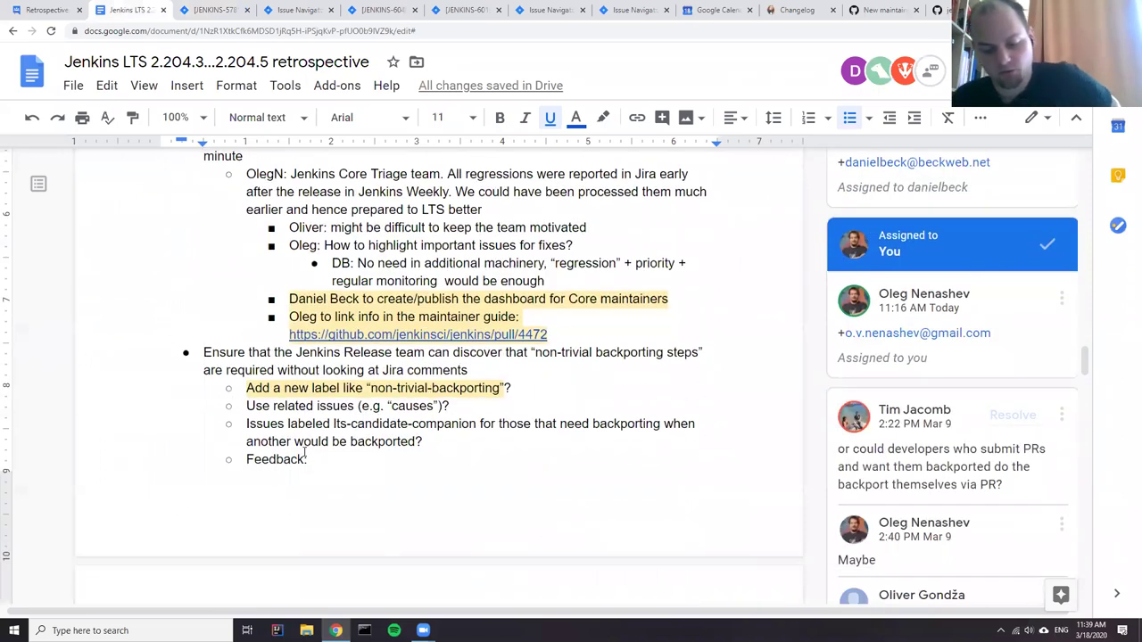
- Add a bullet 'Daniel/Oliver: Linking issues to highlight non-trivial issues. Could it help?' below the review line
left_click(242, 360)
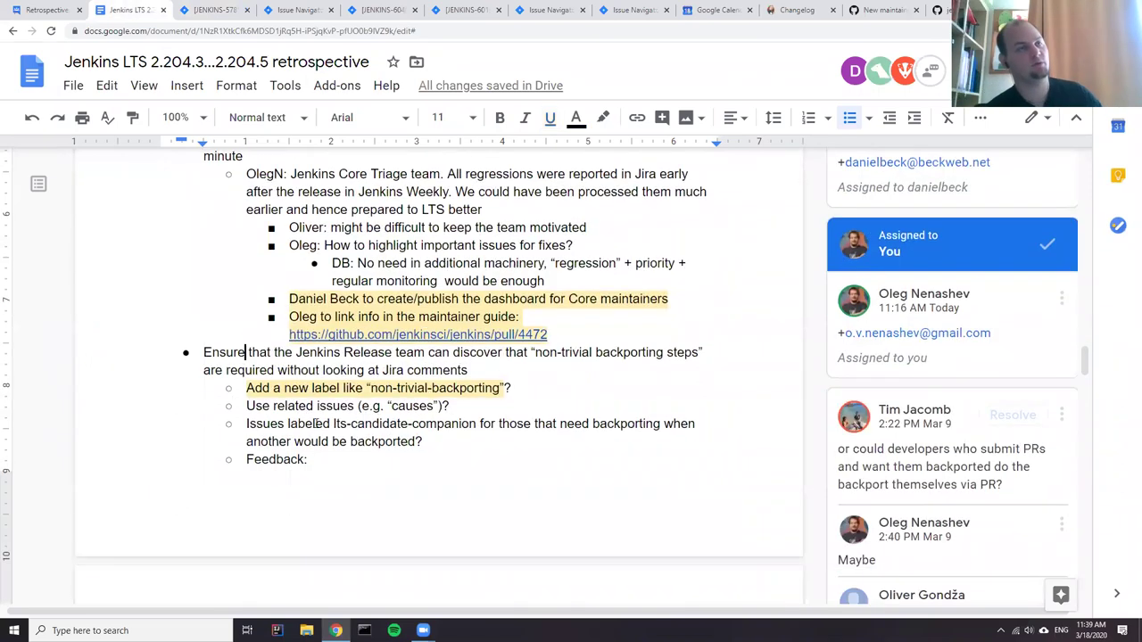
scroll(242, 360, "up", 2)
scroll(339, 443, "down", 4)
scroll(339, 442, "down", 3)
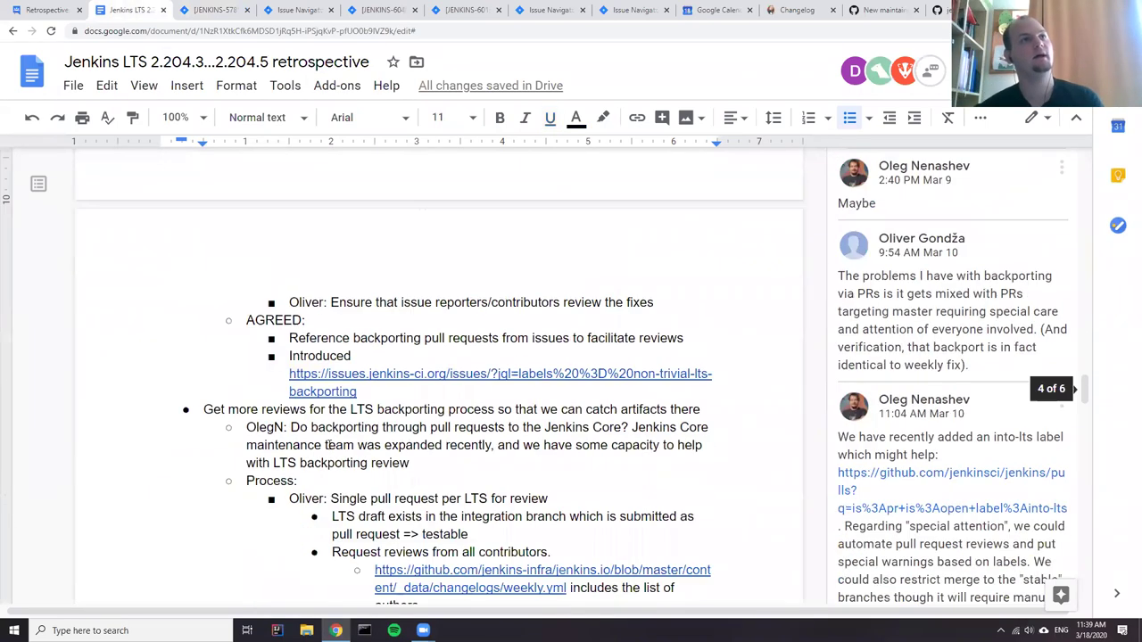
left_click(403, 397)
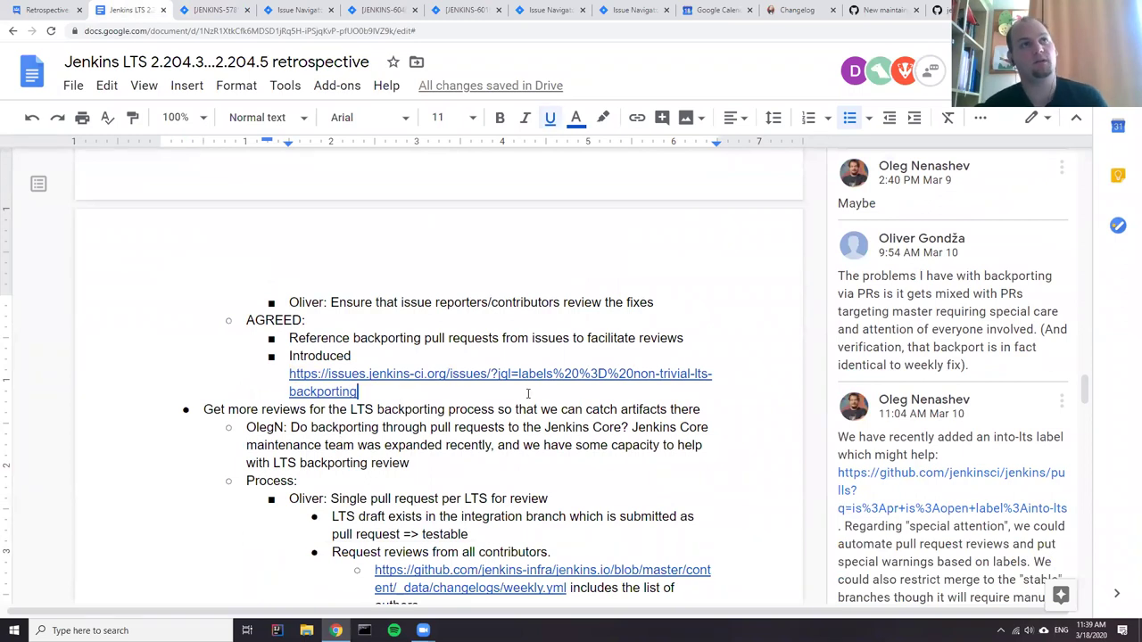
scroll(468, 429, "up", 2)
left_click(664, 481)
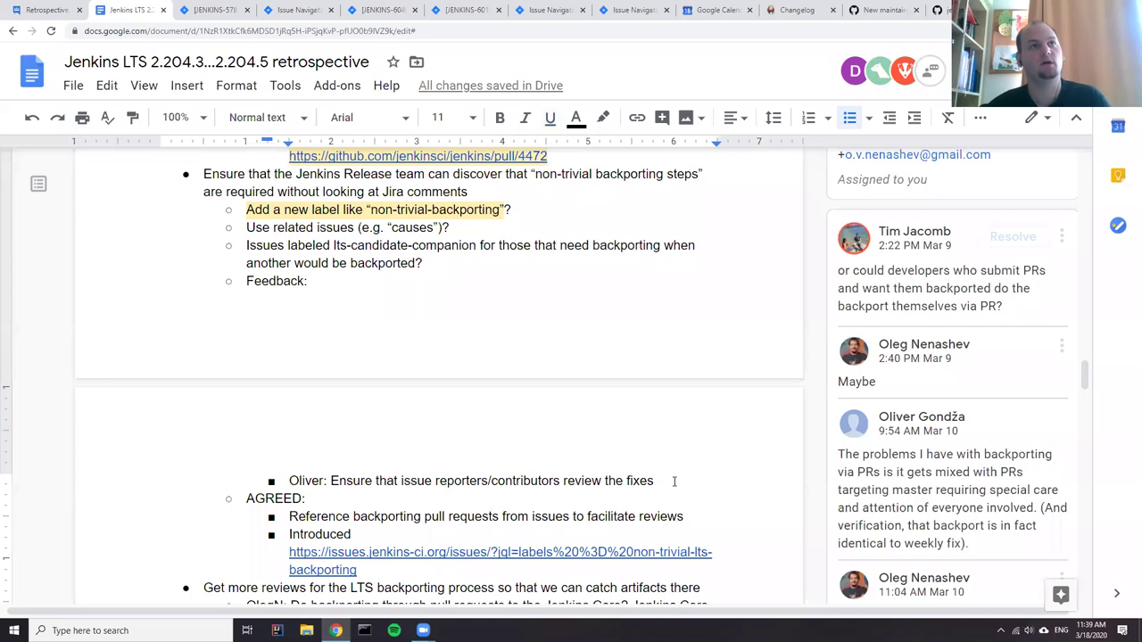
key("Return")
type("Danie")
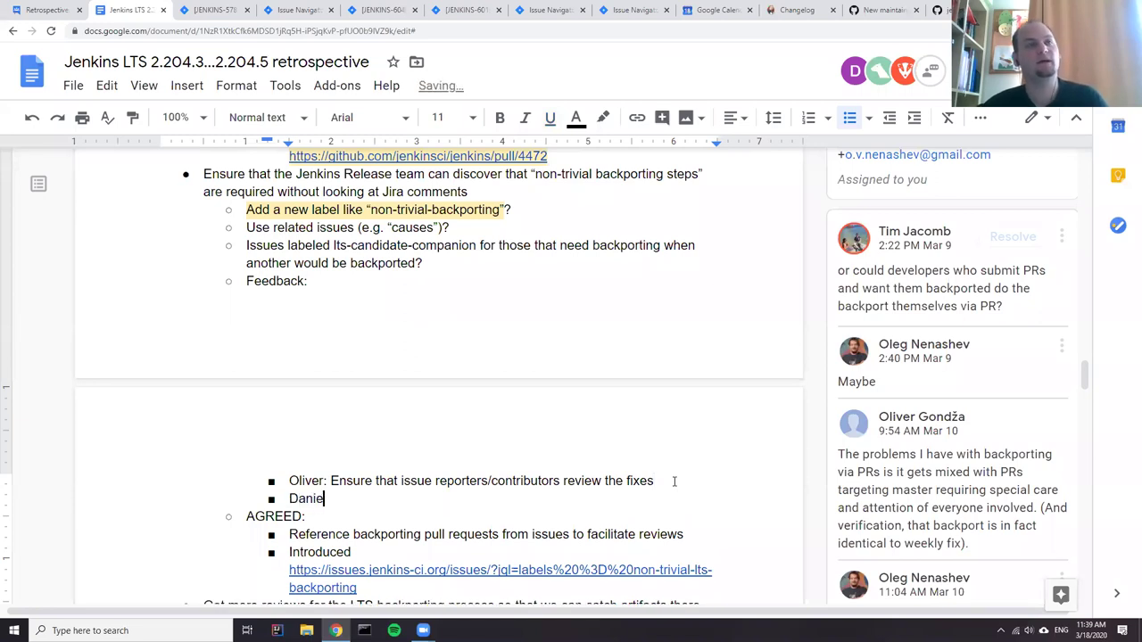
type("l/Oliver")
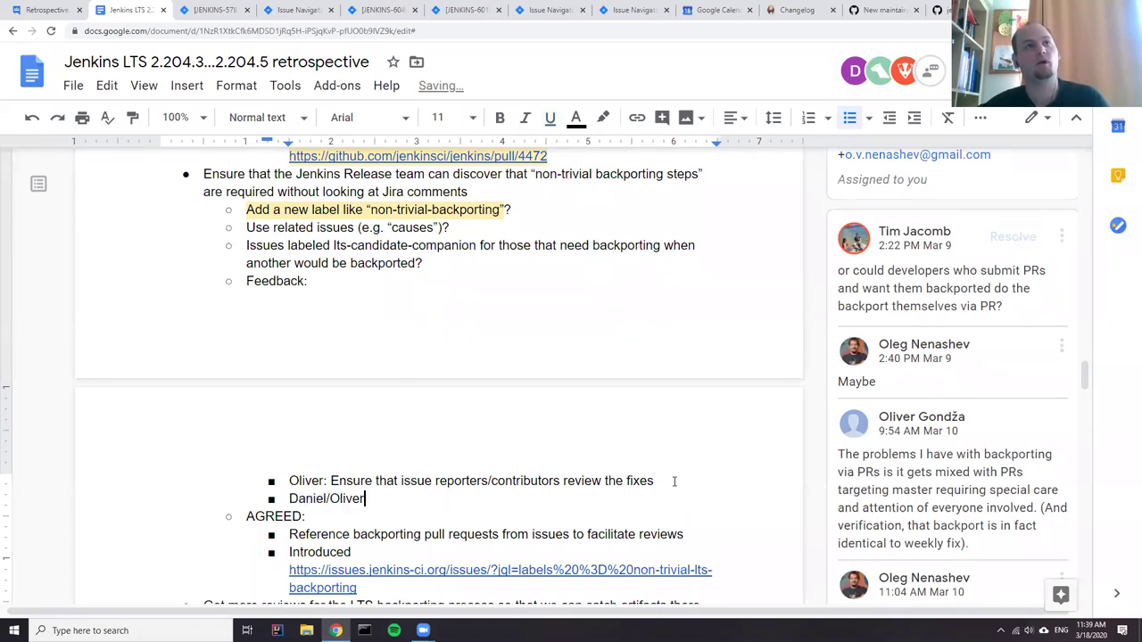
type(": Lin")
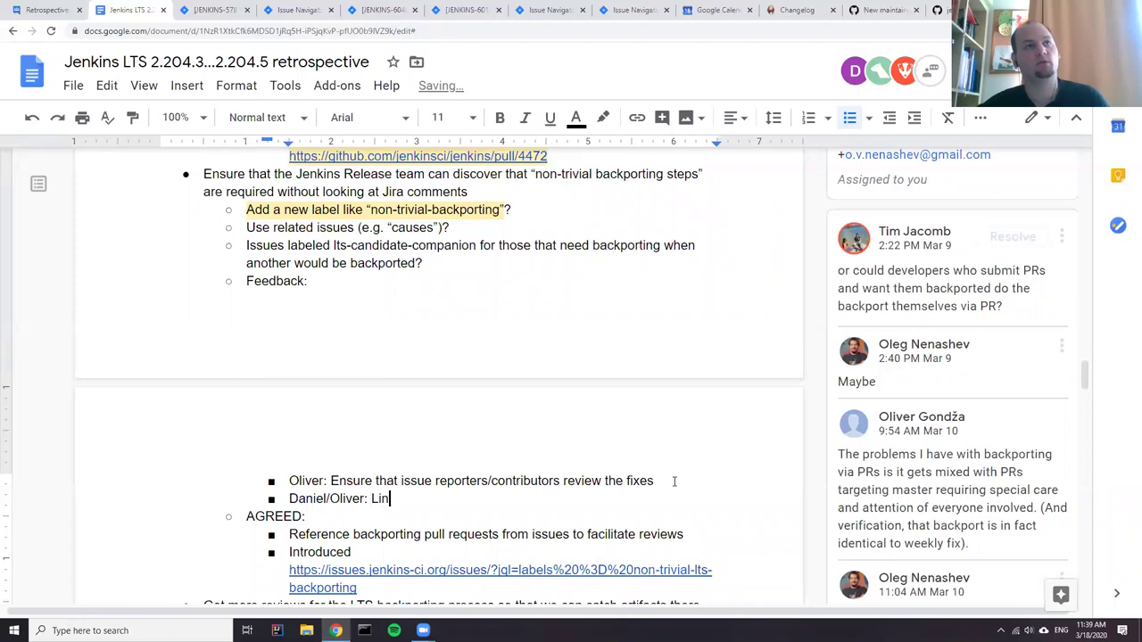
type("king ")
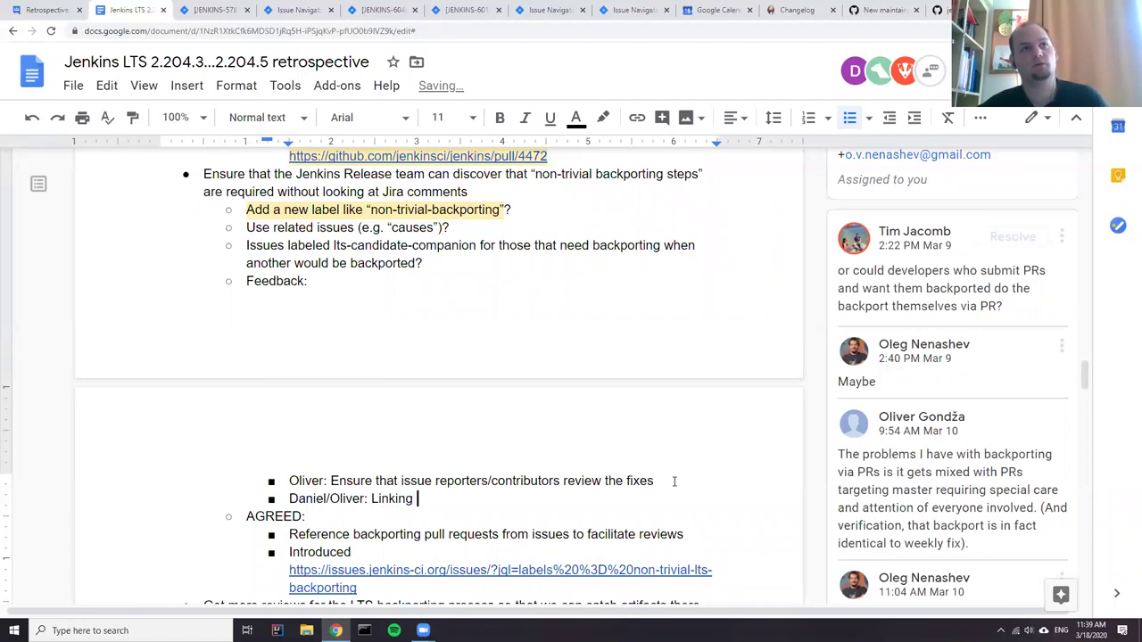
type("issues")
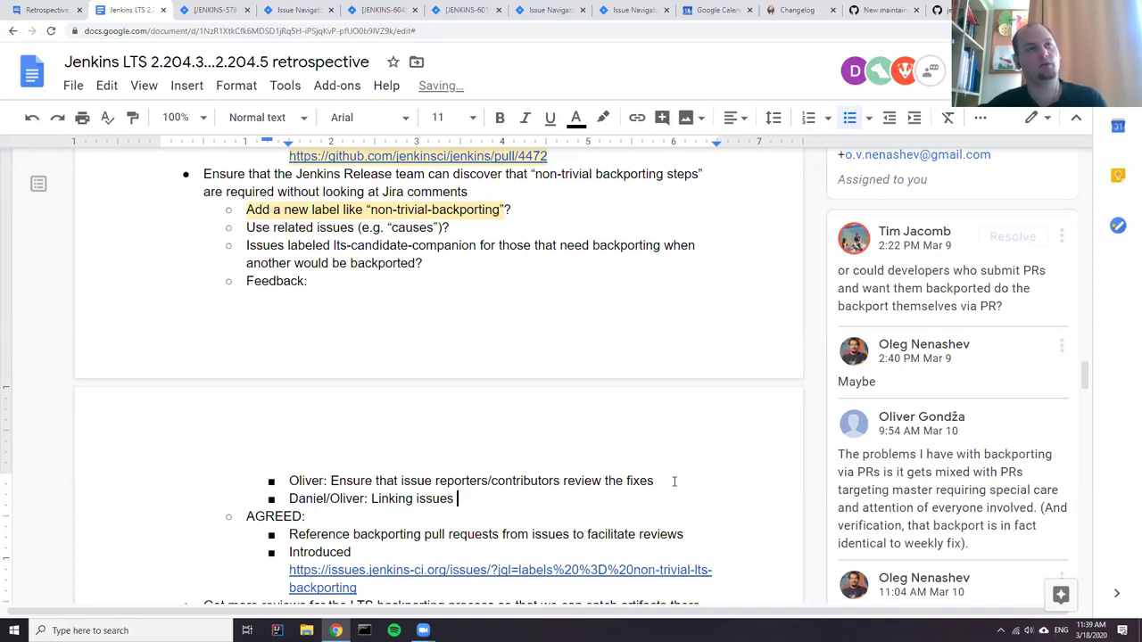
key("BackSpace")
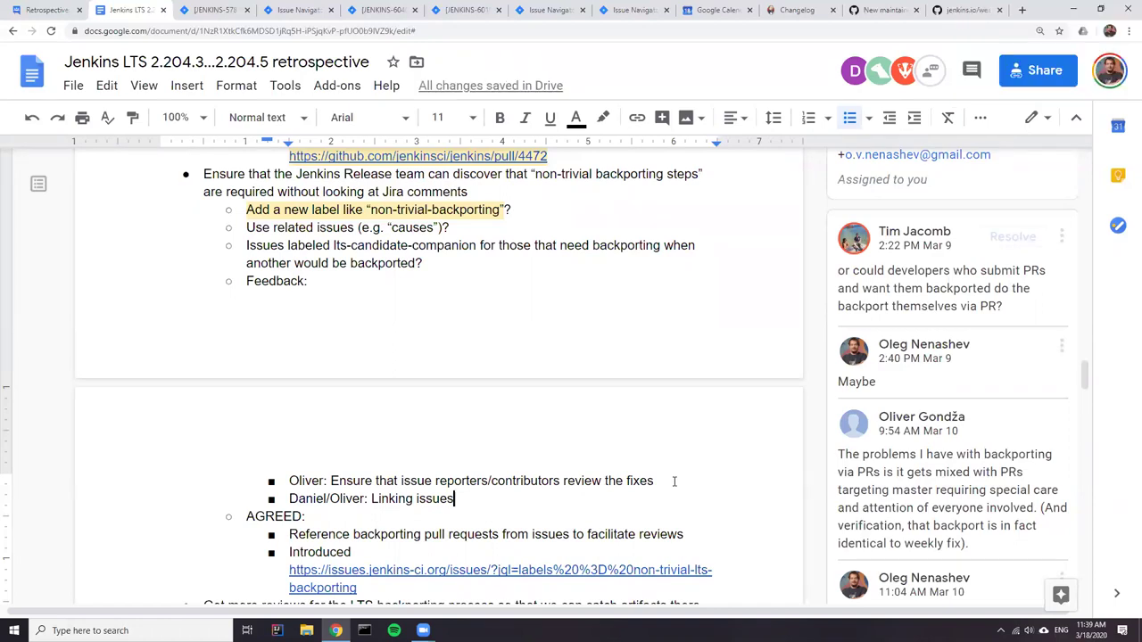
type("to highn")
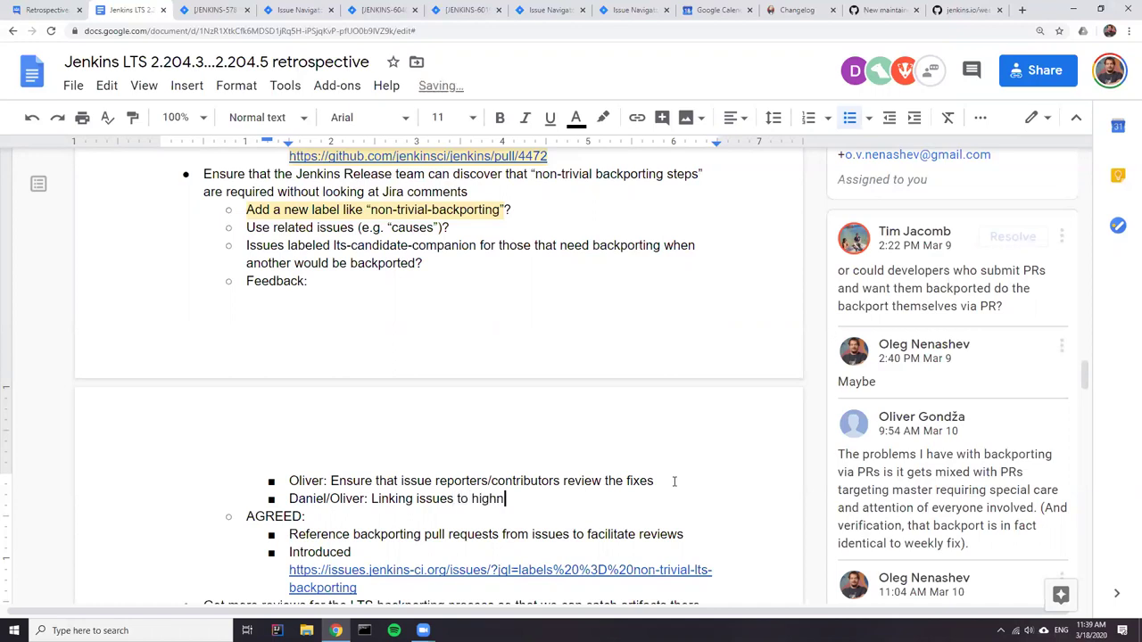
key("BackSpace")
type("light non-trivial issues")
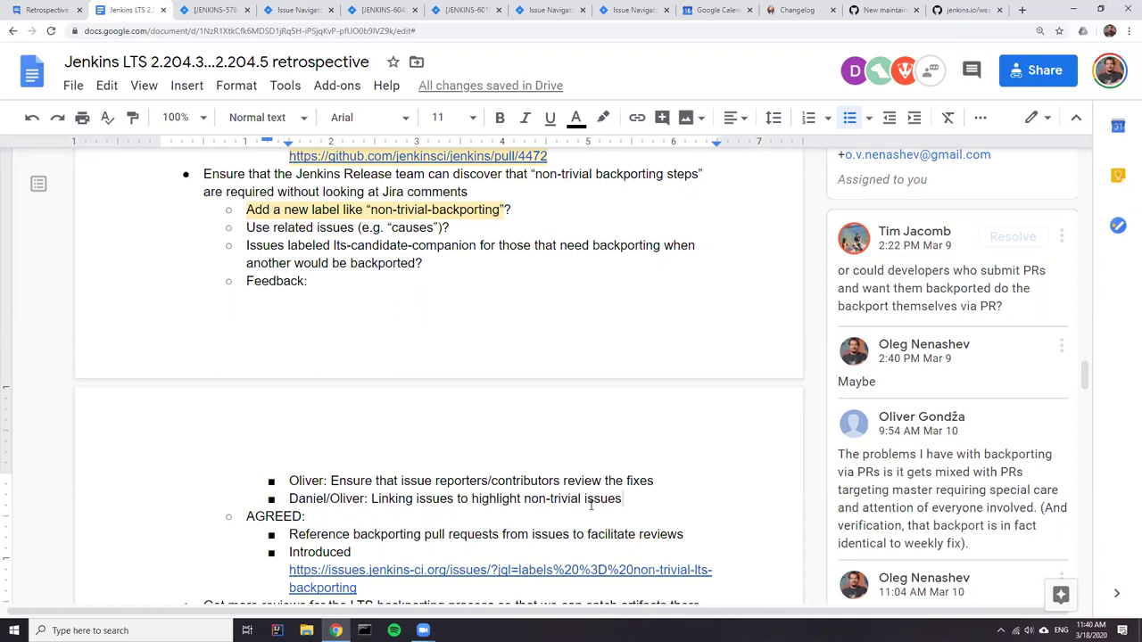
type(". Could it help?")
- Nest a sub-bullet reading 'Oliver: Additional link type?' beneath the linking-issues question
key("Return")
key("BackSpace")
key("BackSpace")
key("BackSpace")
key("Return")
key("Tab")
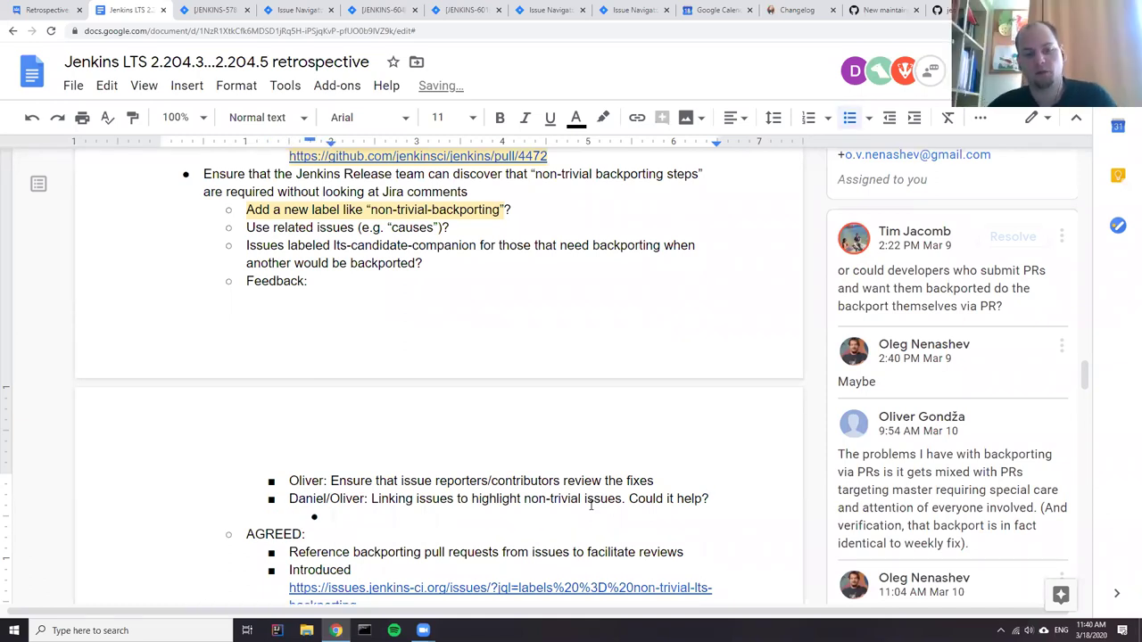
type("Oliver")
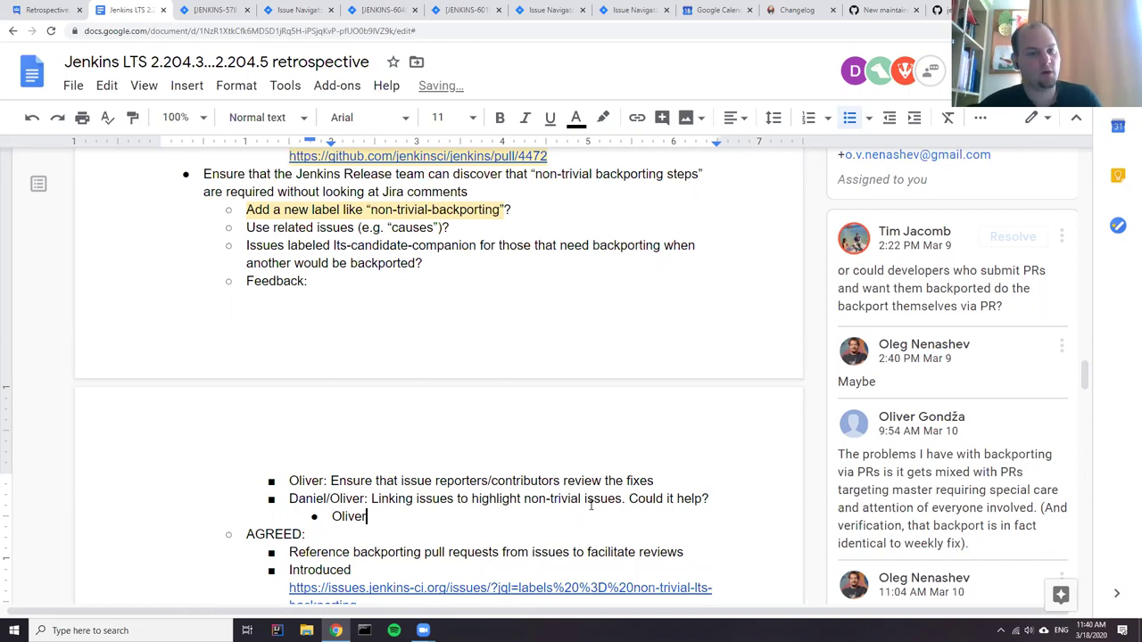
type(": Additional ")
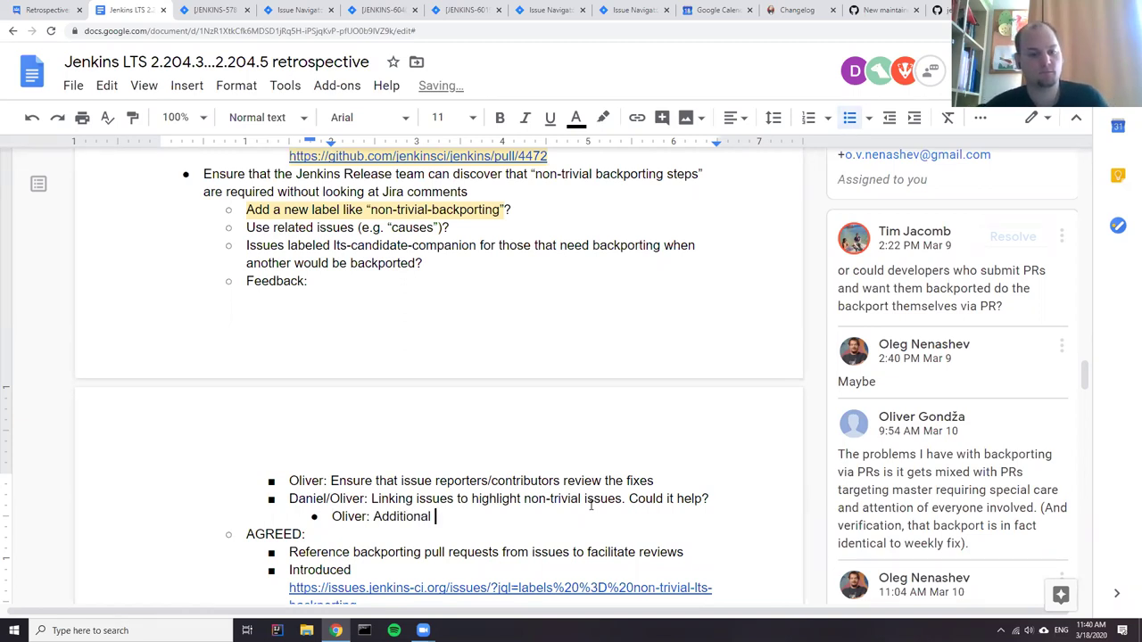
type("link type?")
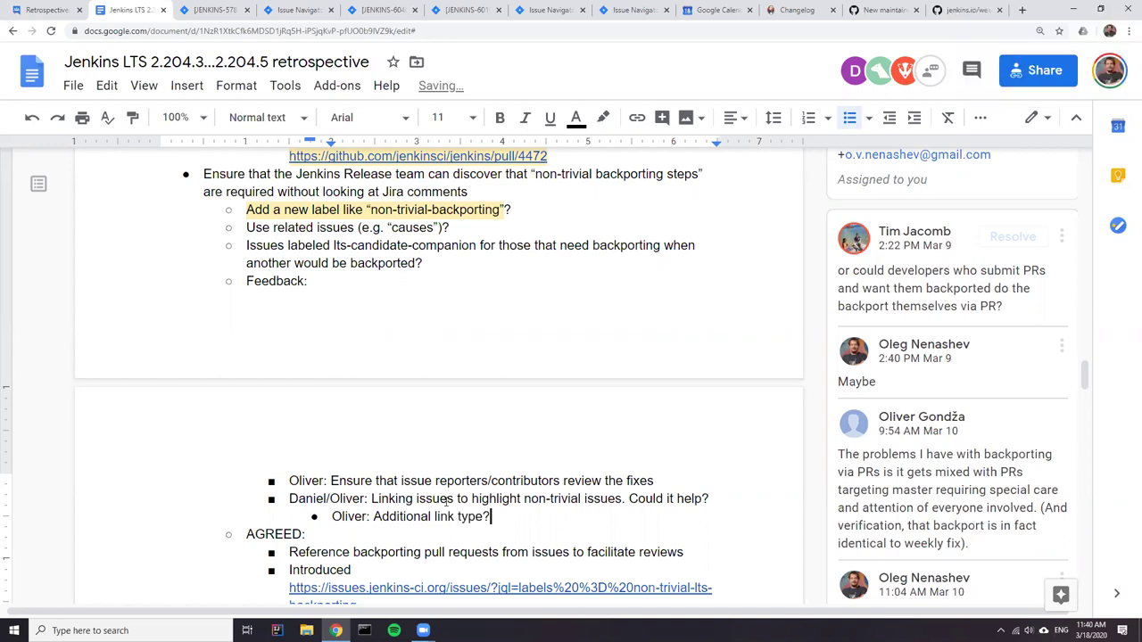
scroll(412, 502, "down", 3)
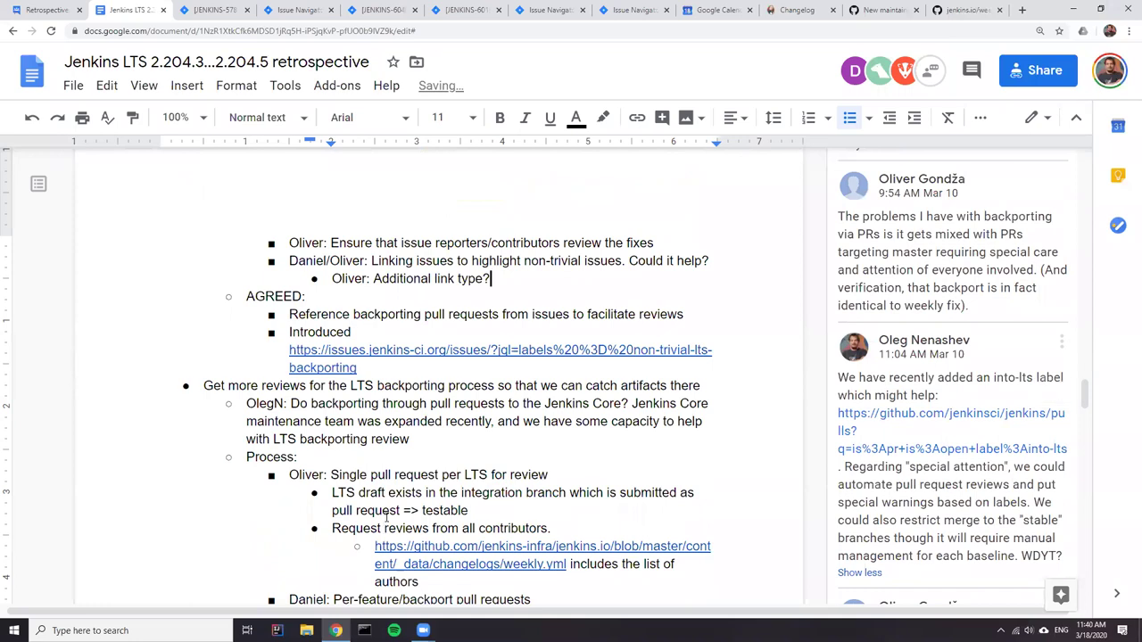
left_click(412, 371)
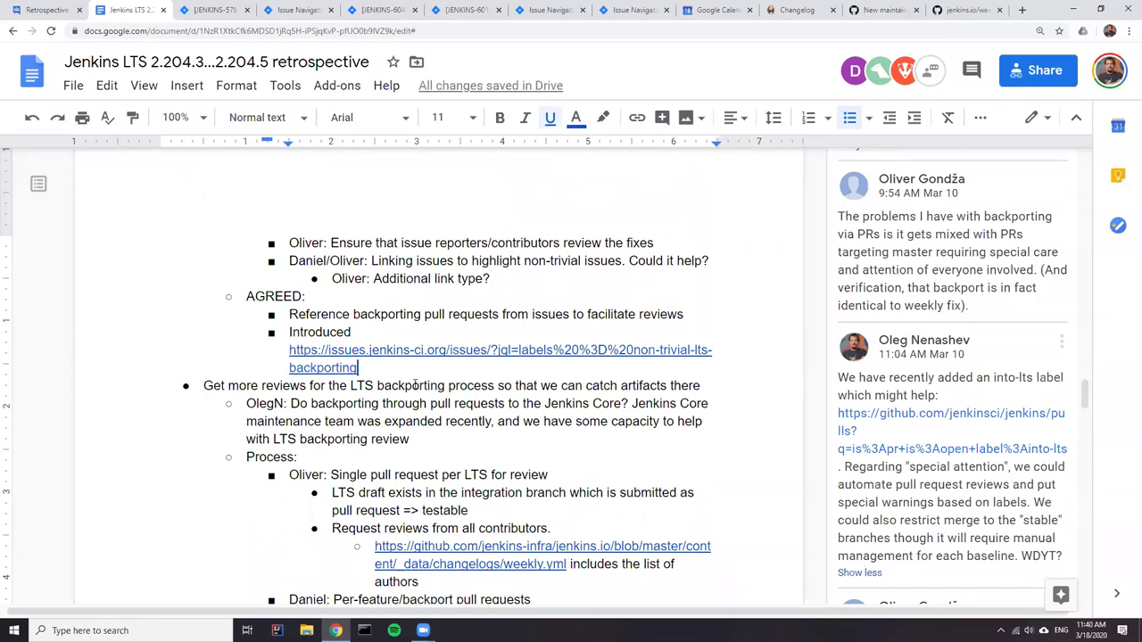
- Add the AGREED item 'ACTION: Ensure that issue links are created for caused regressions'
key("Return")
type("ACTIOn:")
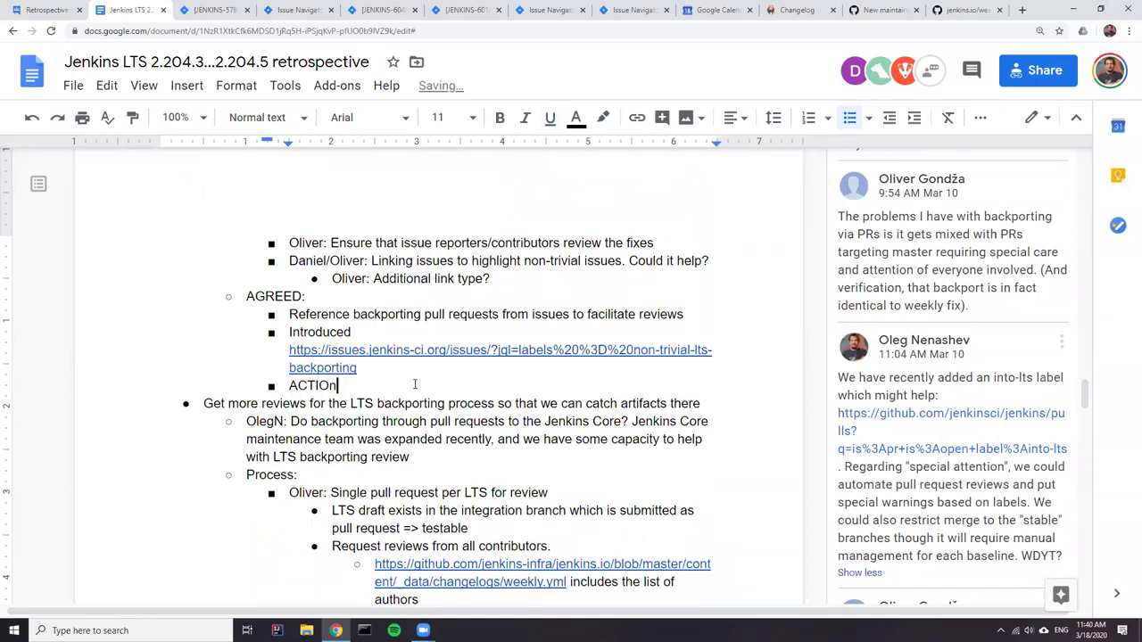
key("BackSpace")
key("BackSpace")
key("BackSpace")
type("N: ")
type("Ensure t")
type("hat")
type(" \"cau")
type("ses\" links")
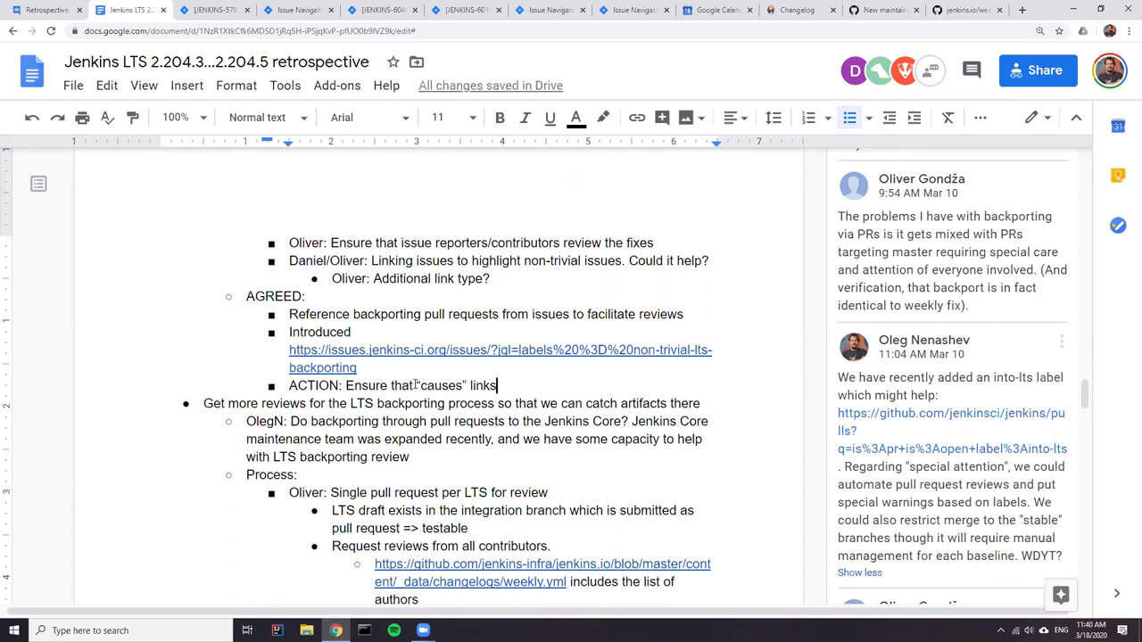
type(" are created for caused regressions")
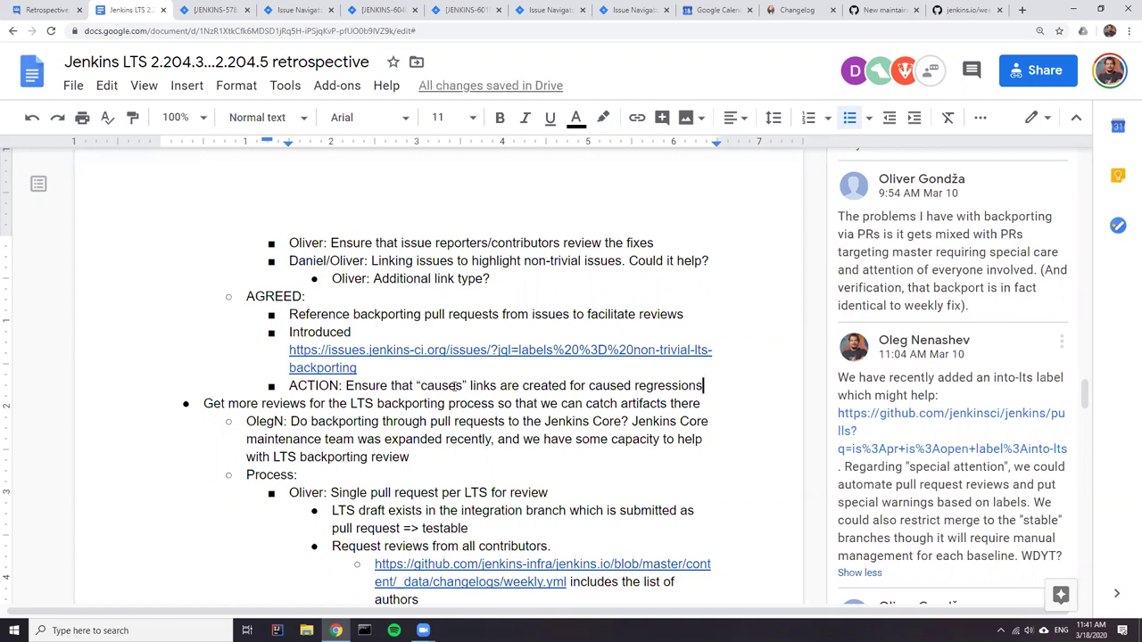
double_click(454, 387)
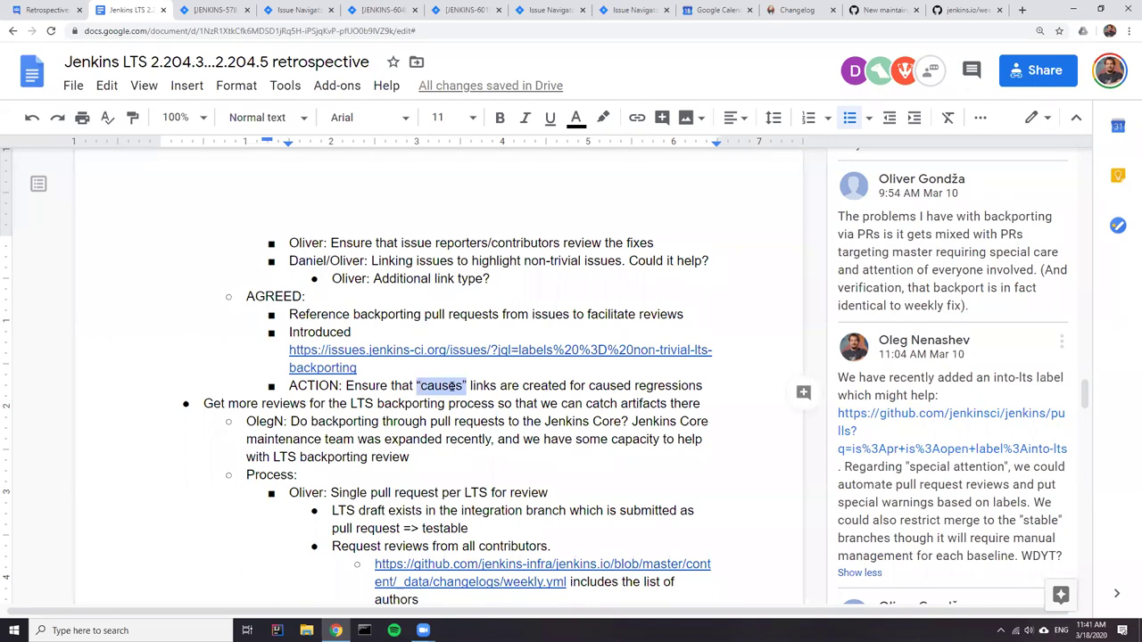
left_click(464, 385)
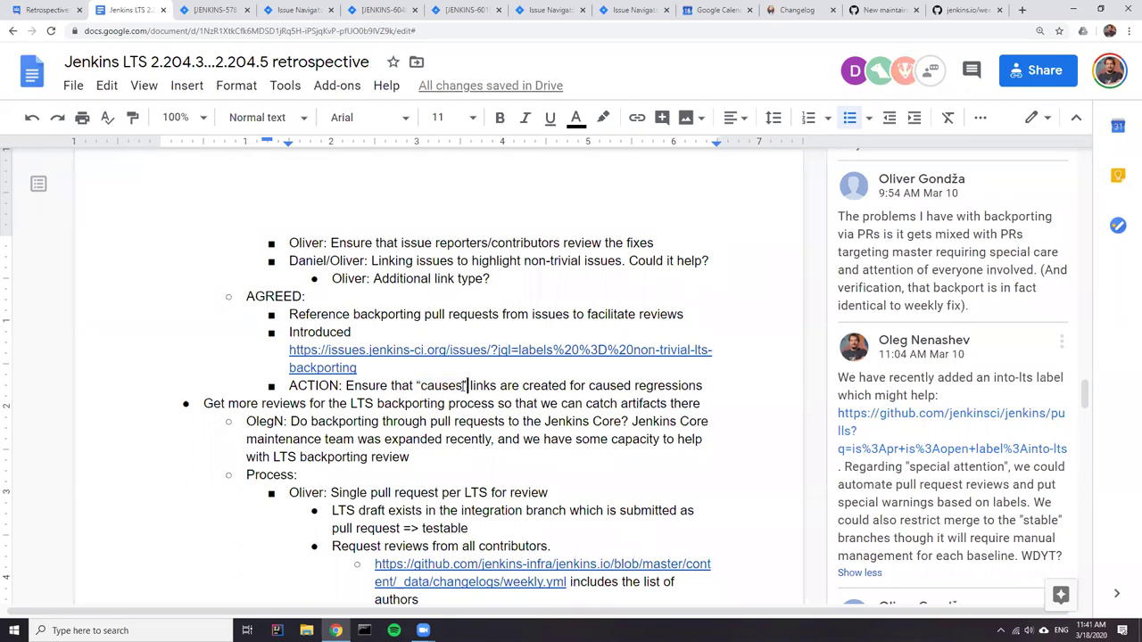
type("(?)")
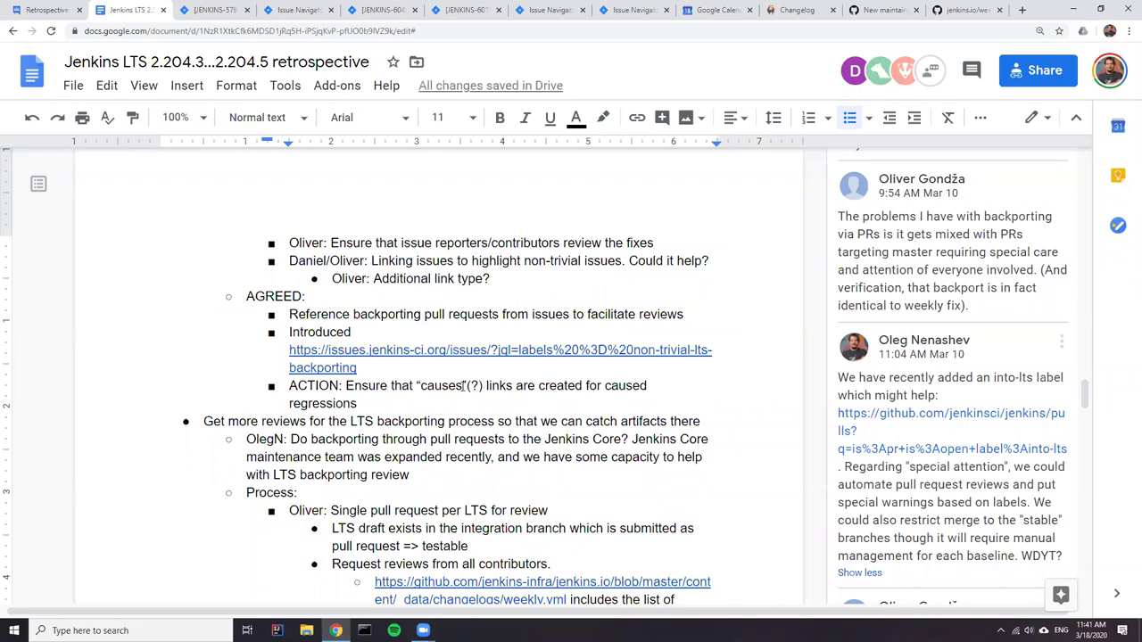
key("Right")
key("BackSpace")
key("BackSpace")
key("BackSpace")
key("BackSpace")
key("BackSpace")
key("BackSpace")
key("BackSpace")
key("BackSpace")
key("BackSpace")
key("BackSpace")
key("BackSpace")
key("BackSpace")
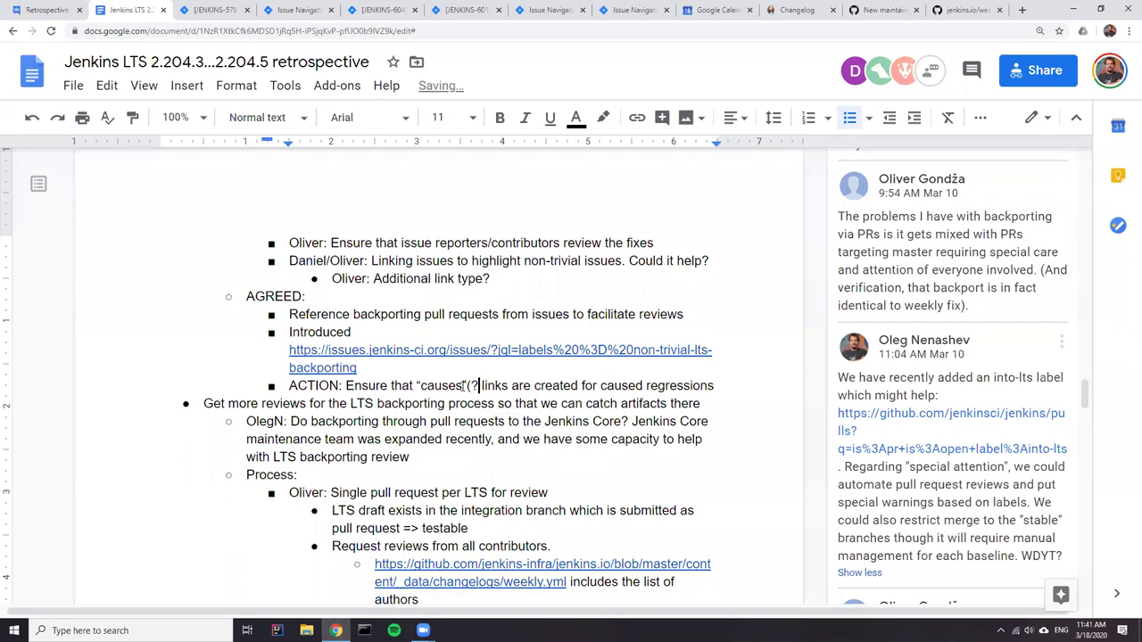
type("issue")
- End the action item with 'during the issue triage'
left_click(709, 386)
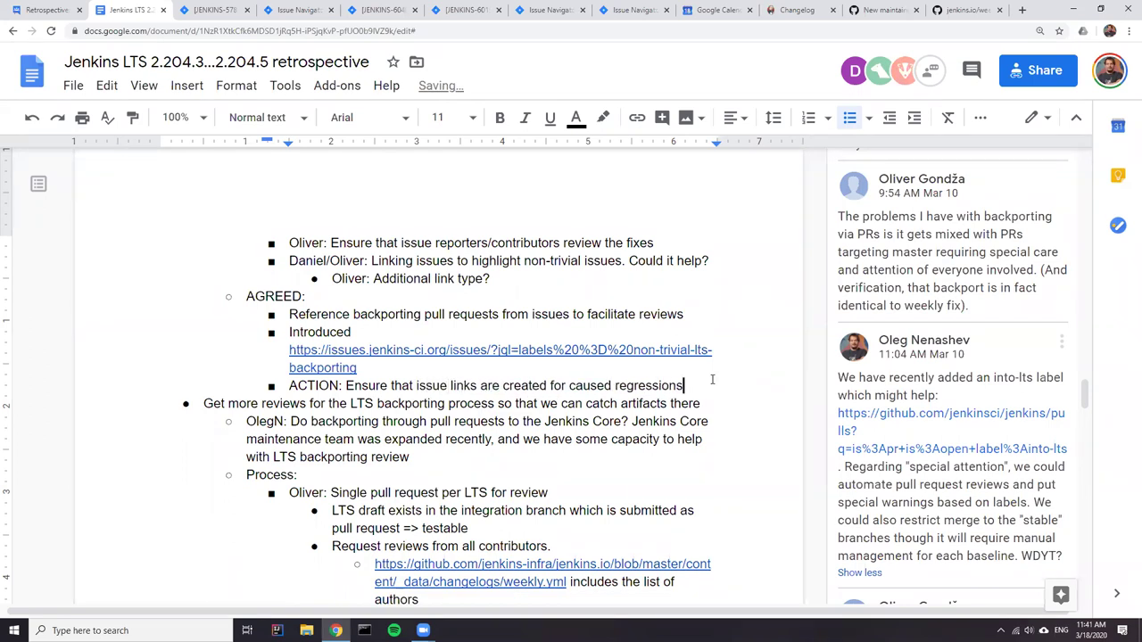
type("during ")
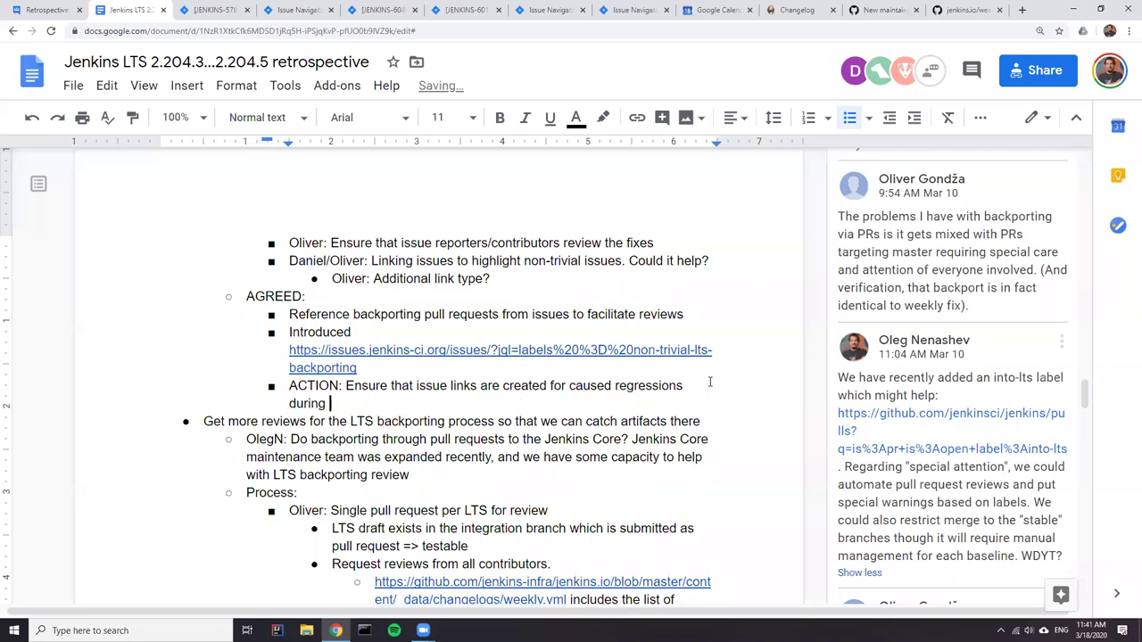
type("triage")
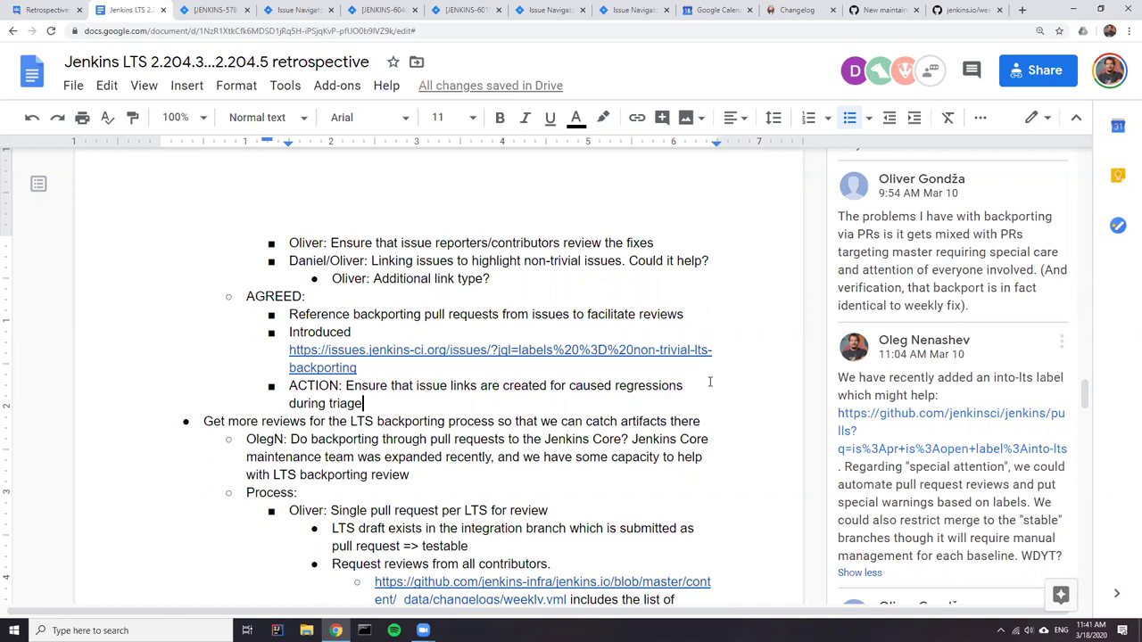
key("Left")
key("Left")
key("Left")
key("Left")
key("Left")
key("Left")
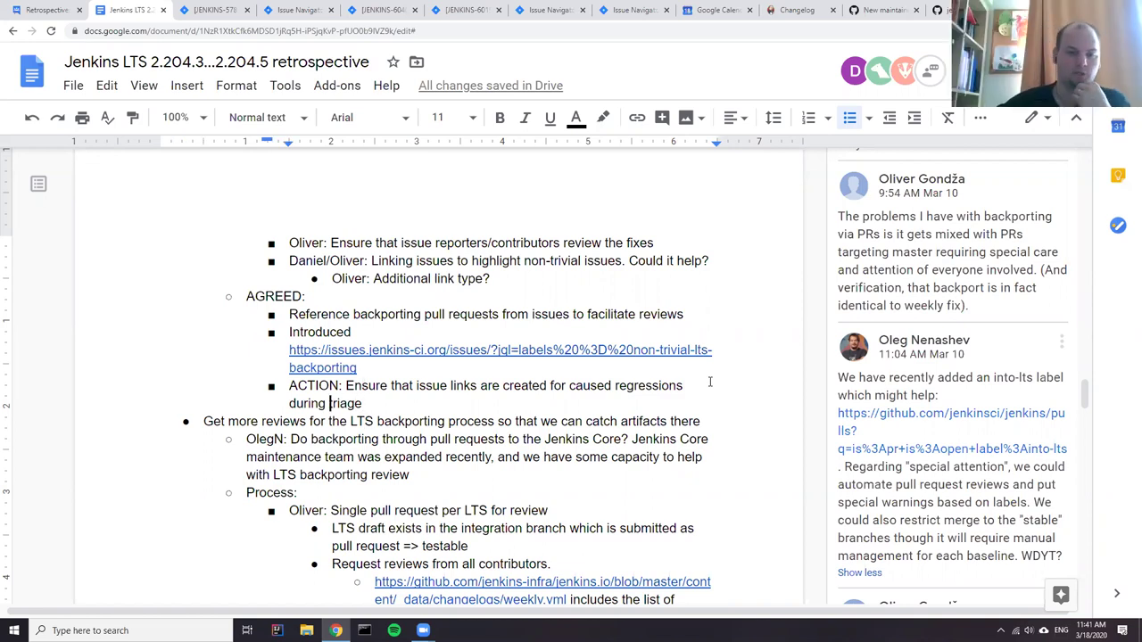
type("issue")
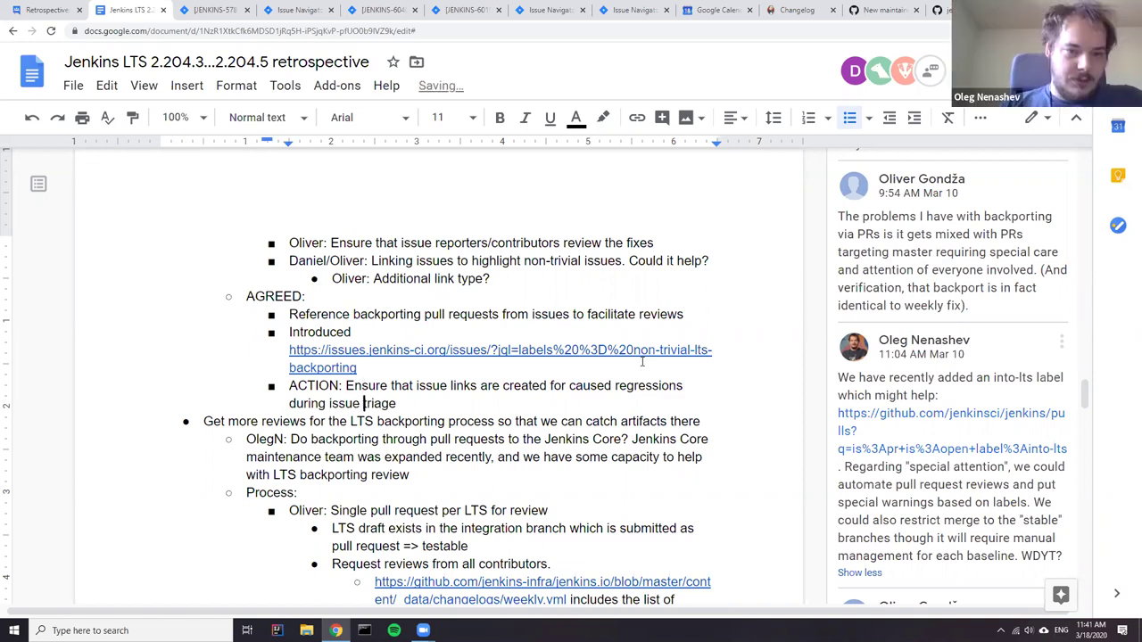
key("End")
key("ctrl+shift+Up")
key("ctrl+shift+Right")
key("ctrl+shift+Right")
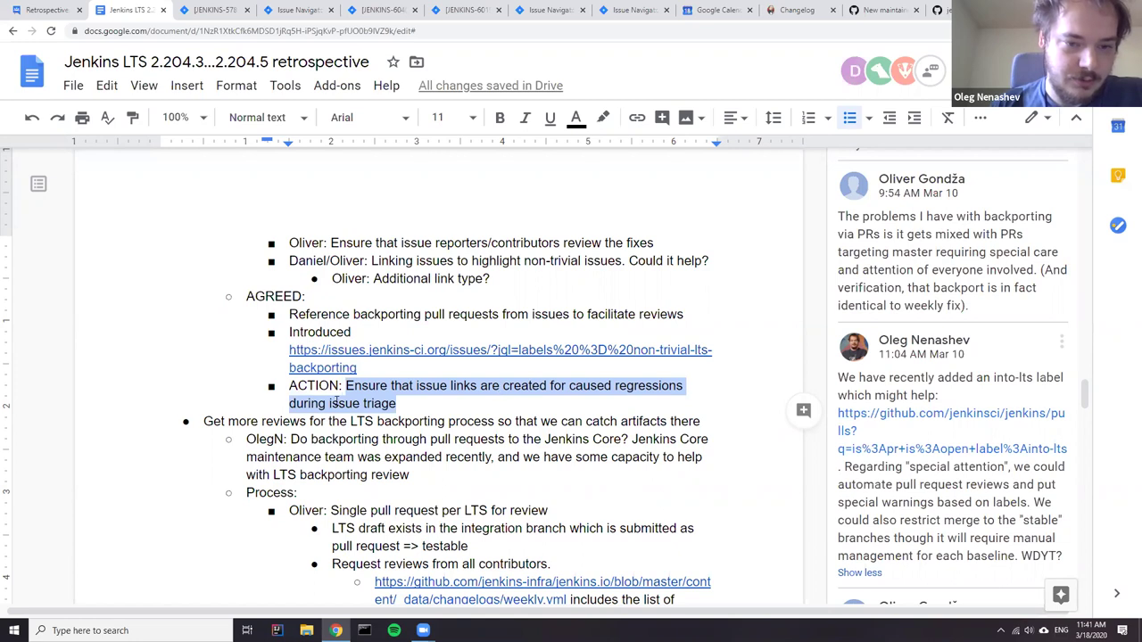
left_click(327, 404)
type("the")
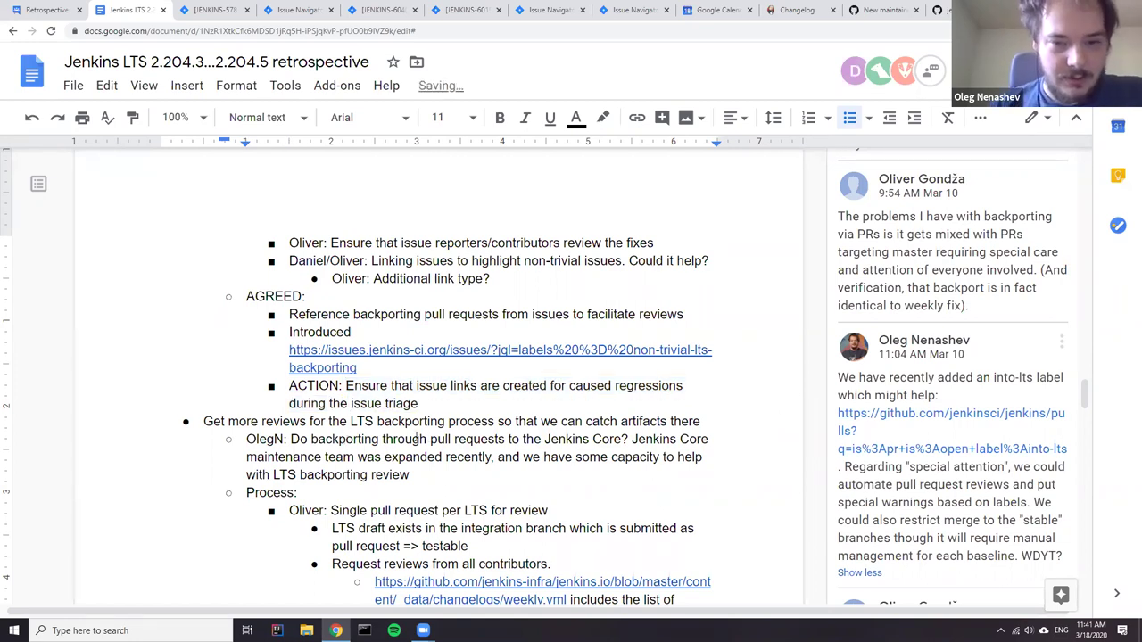
- Select the 'Additional link type?' line, then the whole ACTION item text
scroll(417, 428, "up", 1)
left_click_drag(492, 338, 323, 338)
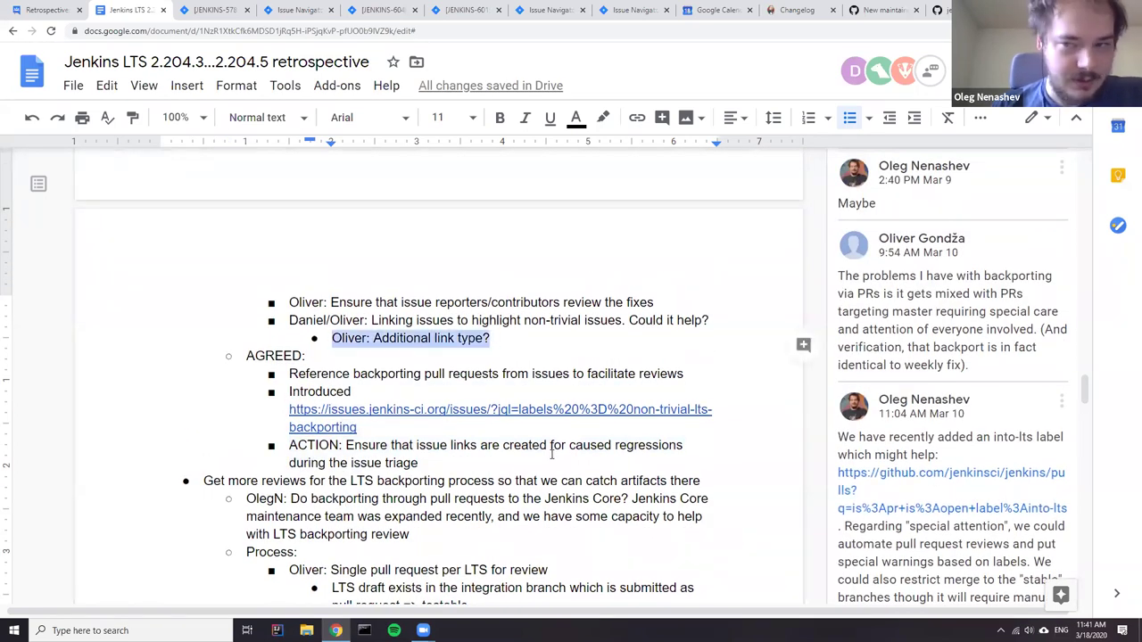
left_click(450, 461)
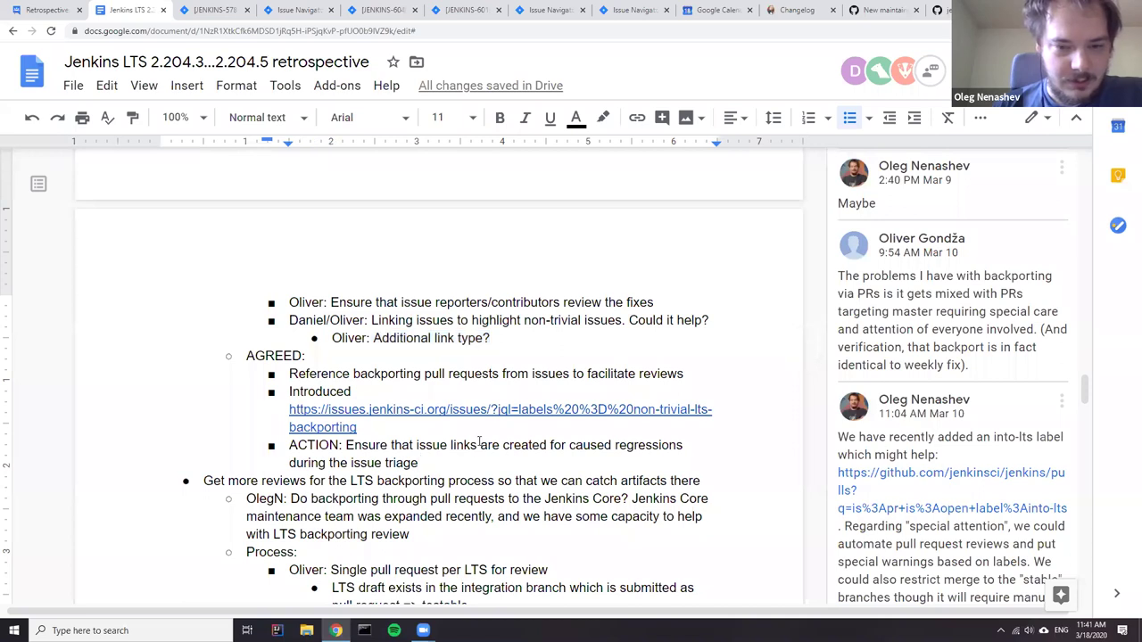
scroll(482, 441, "down", 2)
left_click_drag(438, 348, 289, 326)
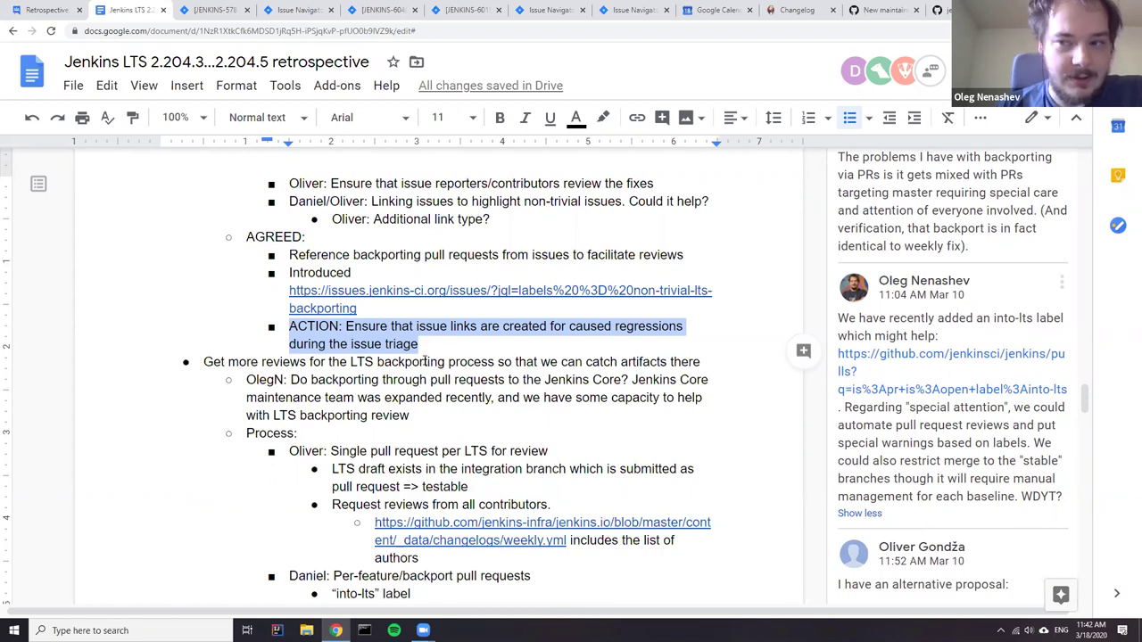
- Drop the 'ACTION:' prefix and append '. LTS Backporters to consider' to the Ensure line
left_click(425, 361)
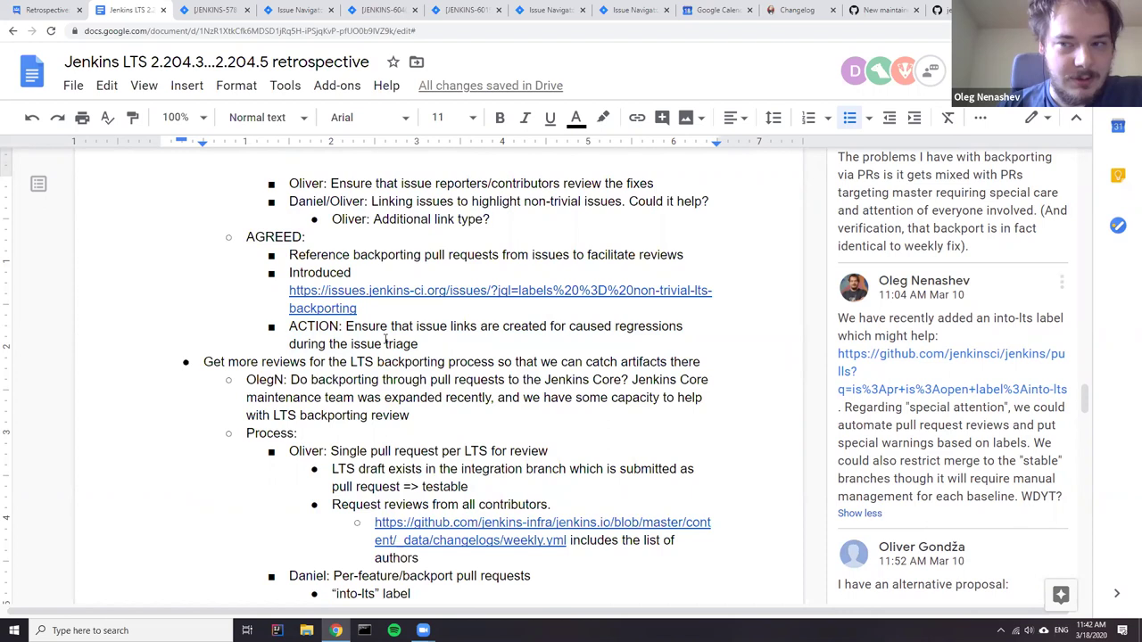
double_click(347, 327)
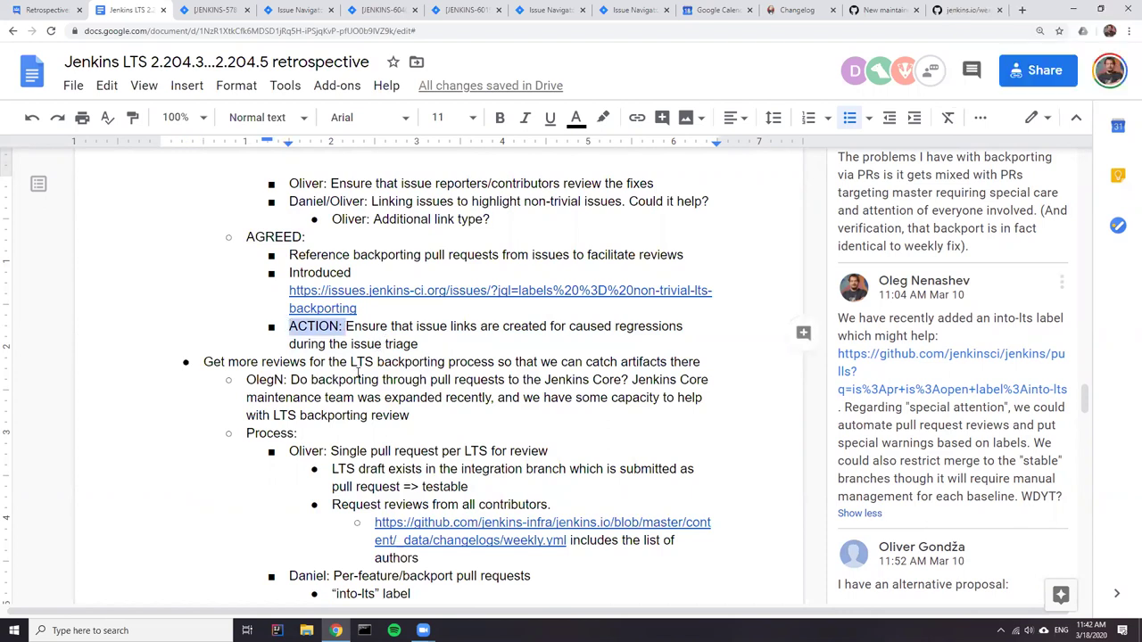
key("BackSpace")
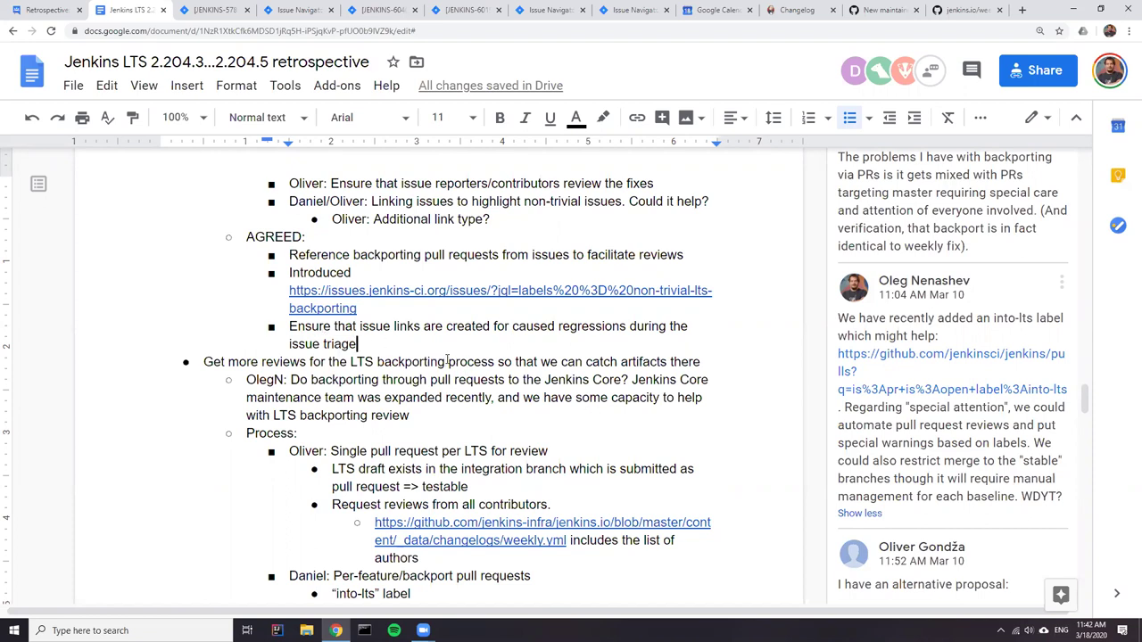
type(". ")
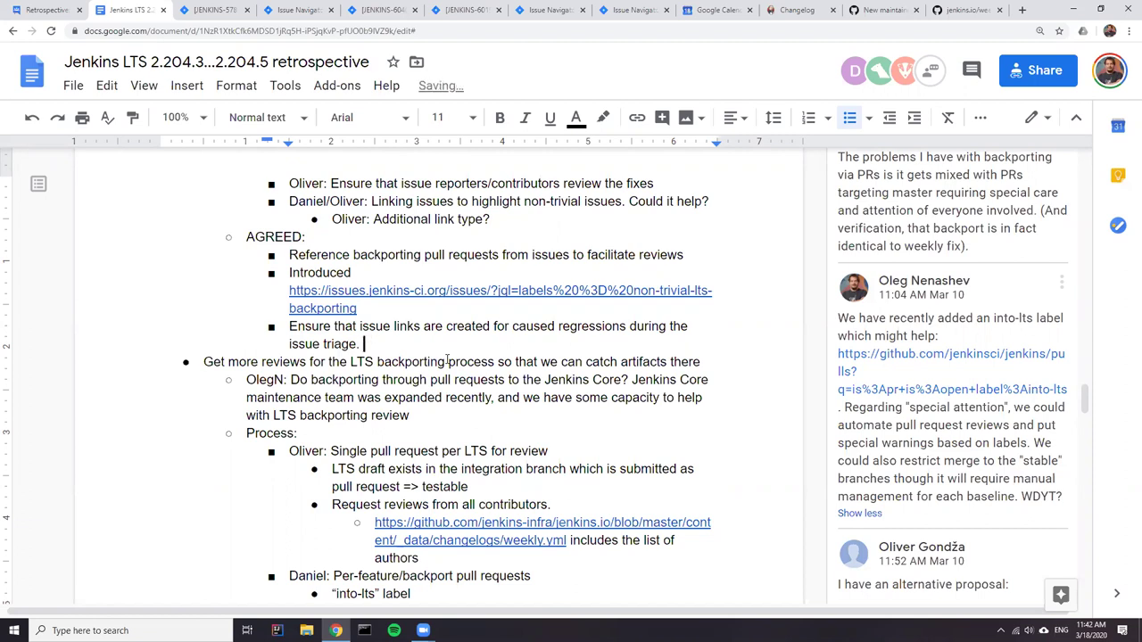
type("LTS Backporters ")
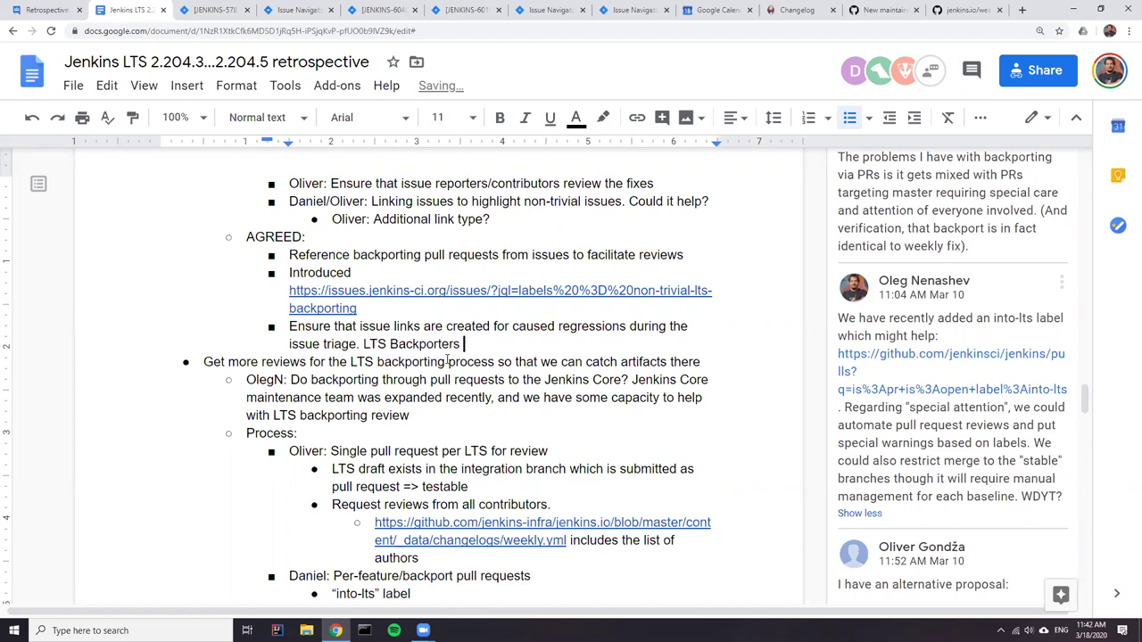
type("to o")
key("BackSpace")
type("consider")
- Insert an 'Issue linking!' bullet above and nest the Ensure line under it as 'Triage team:'
left_click(292, 327)
key("Return")
key("Up")
type("Issu")
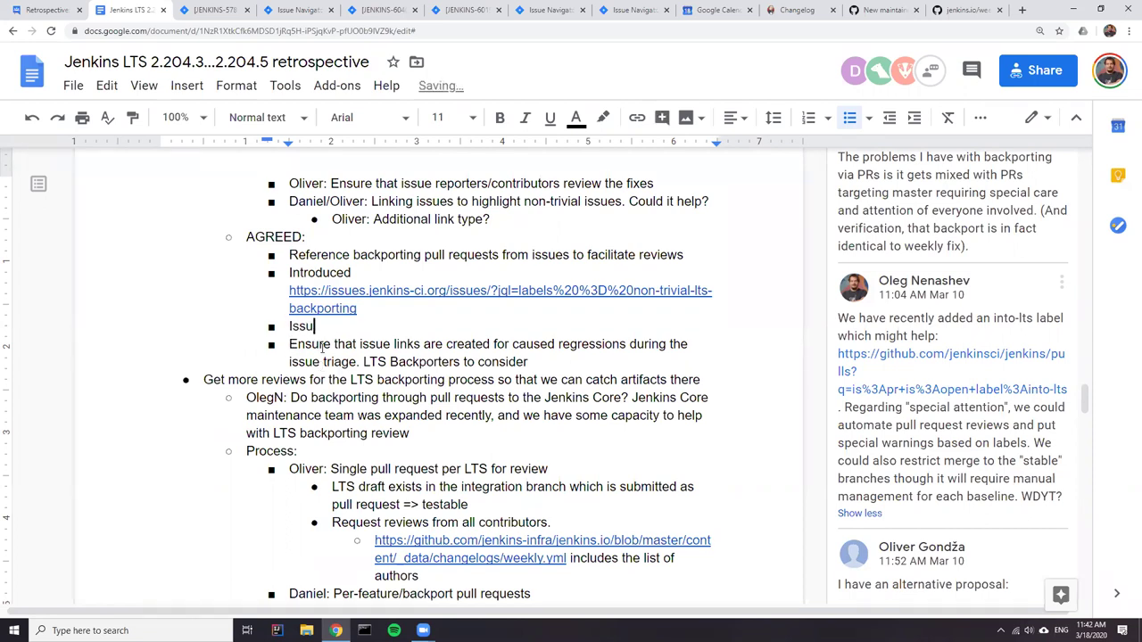
type("e linking!")
key("Down")
key("Home")
key("Tab")
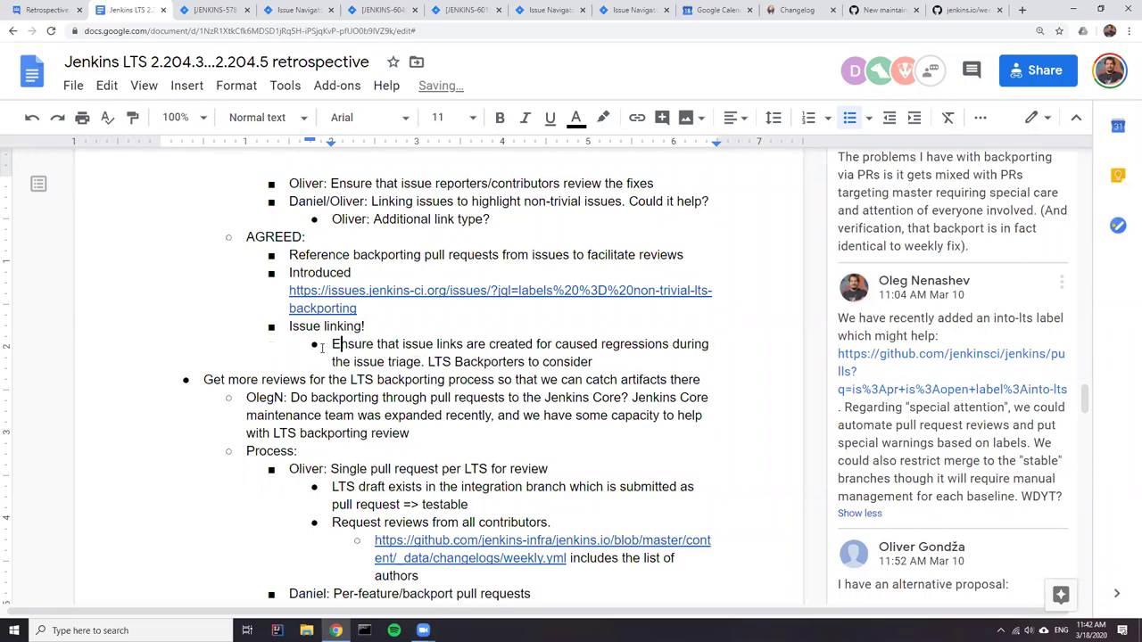
type("Triage t")
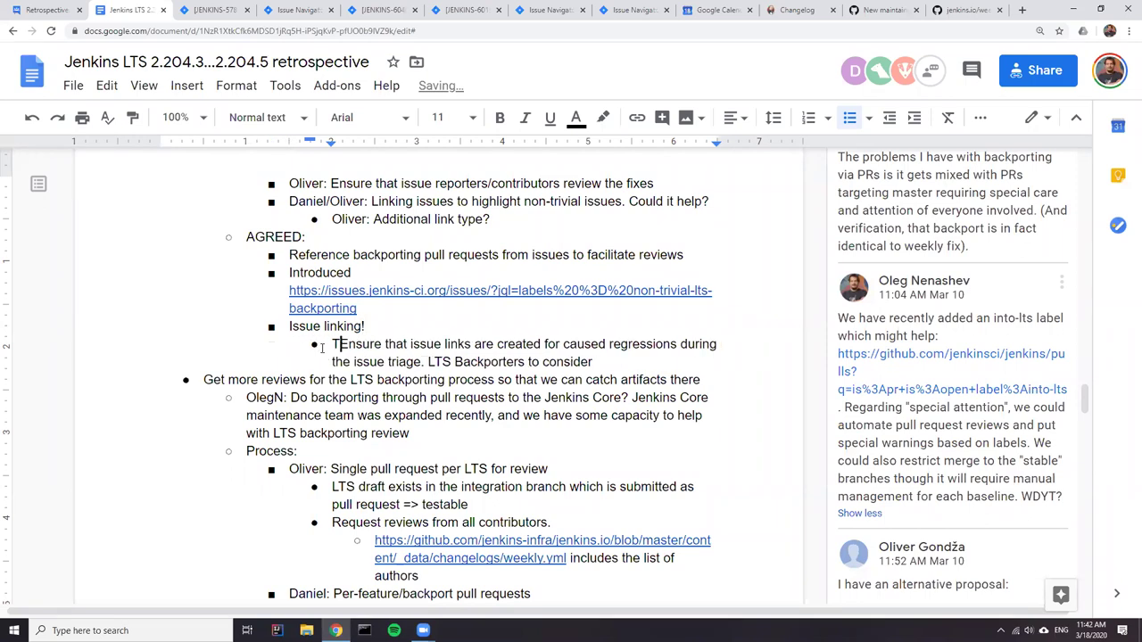
type("eam")
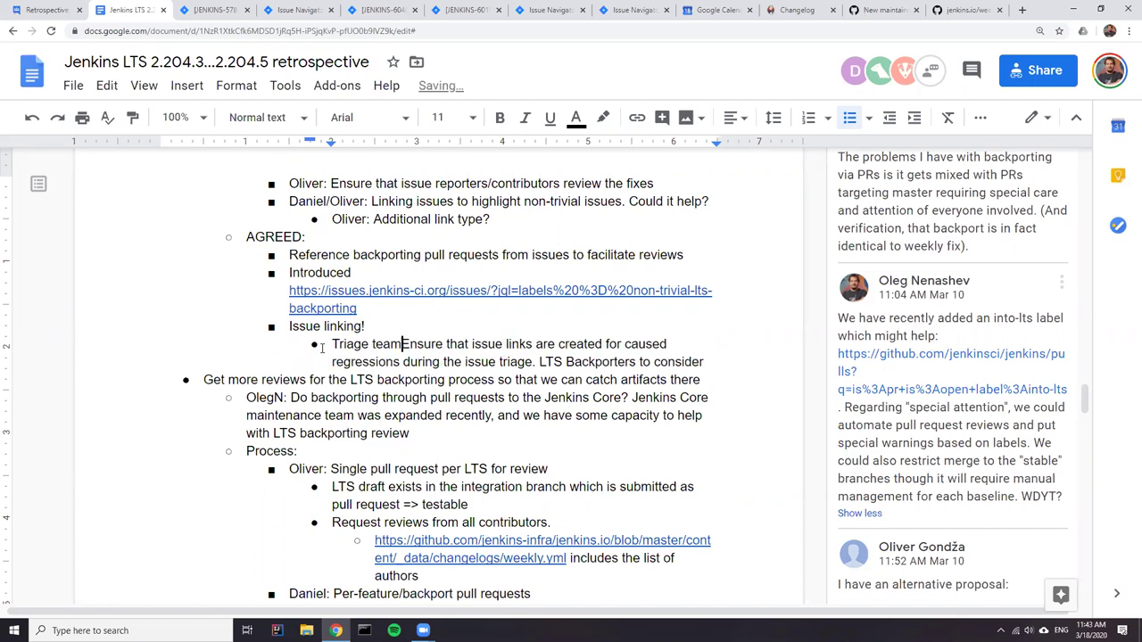
type(":")
- Split off a sub-bullet 'LTS Backporters: consider labels during the backporting planning'
left_click(539, 361)
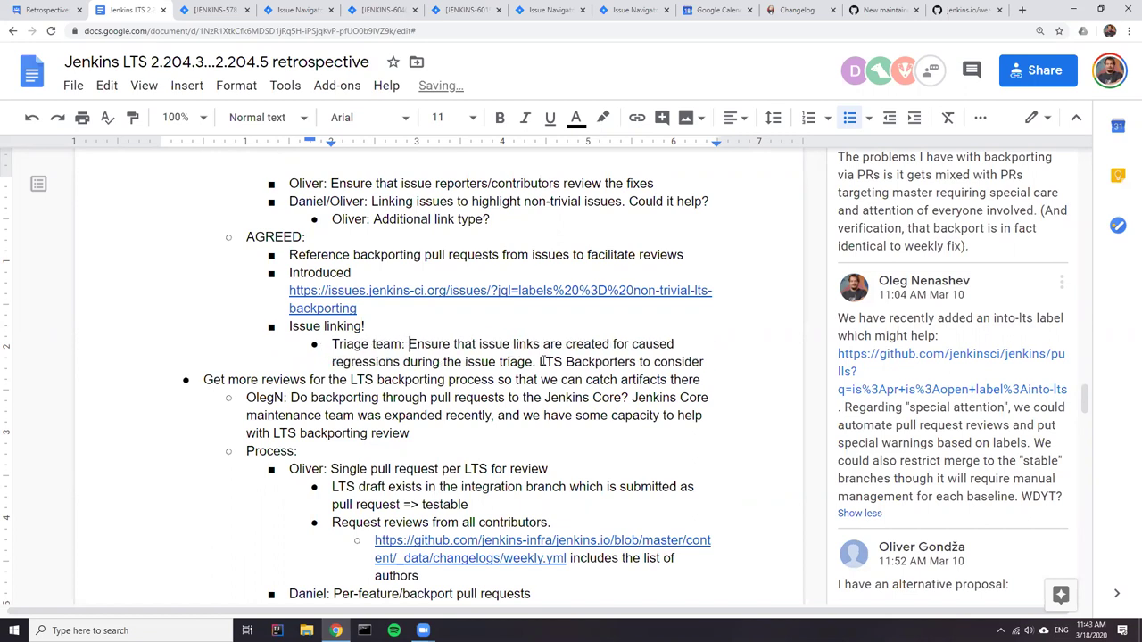
key("Return")
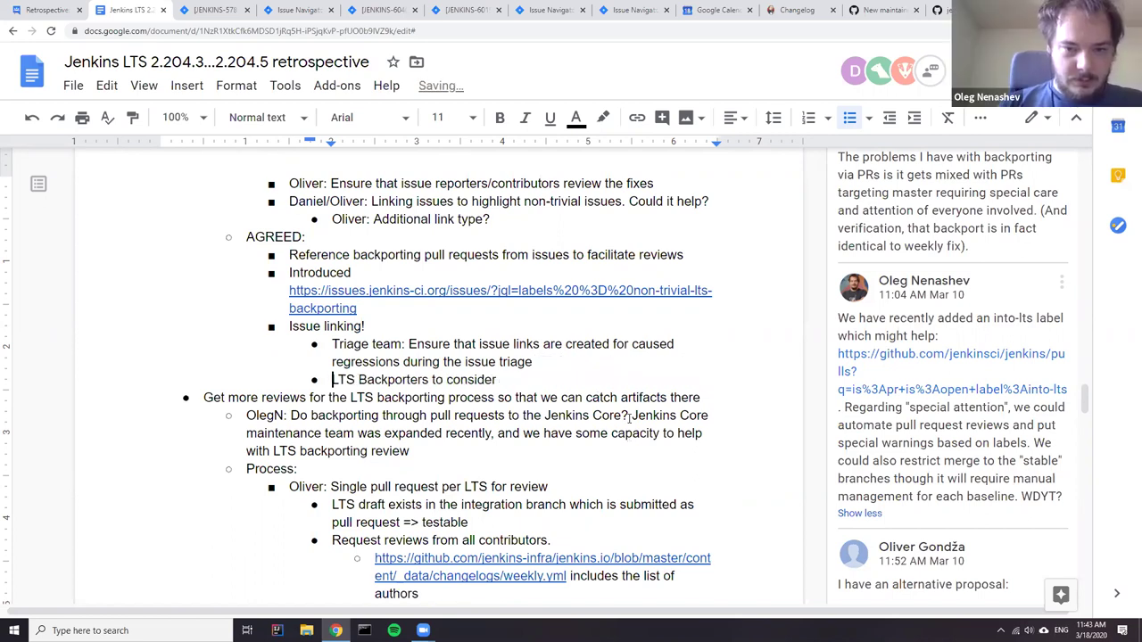
left_click(431, 380)
type(":")
double_click(441, 379)
key("BackSpace")
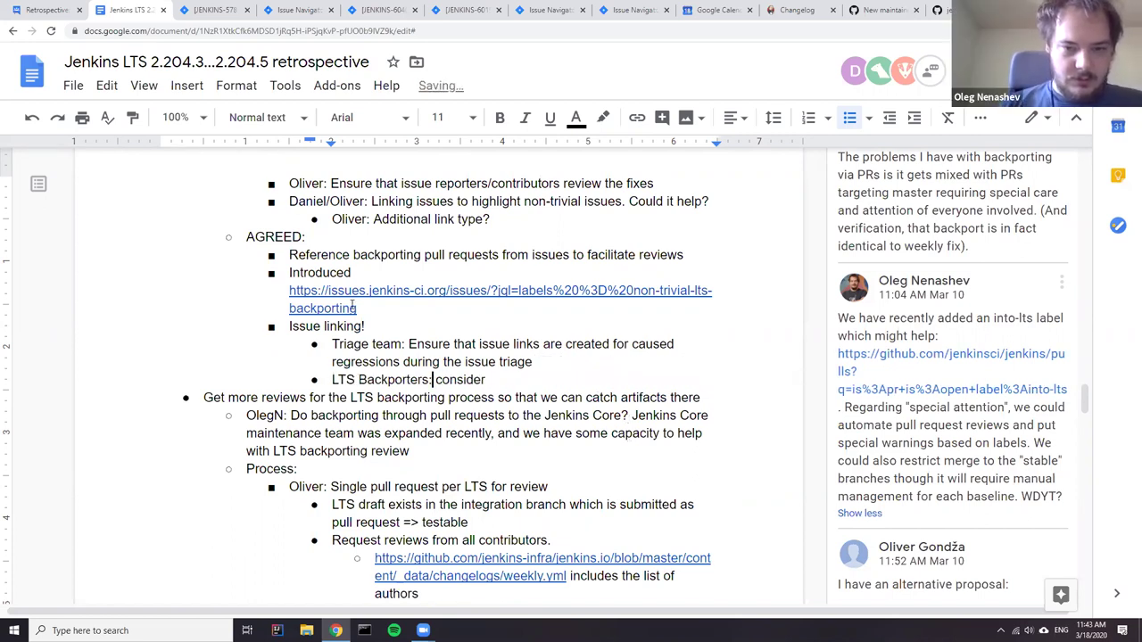
type("label")
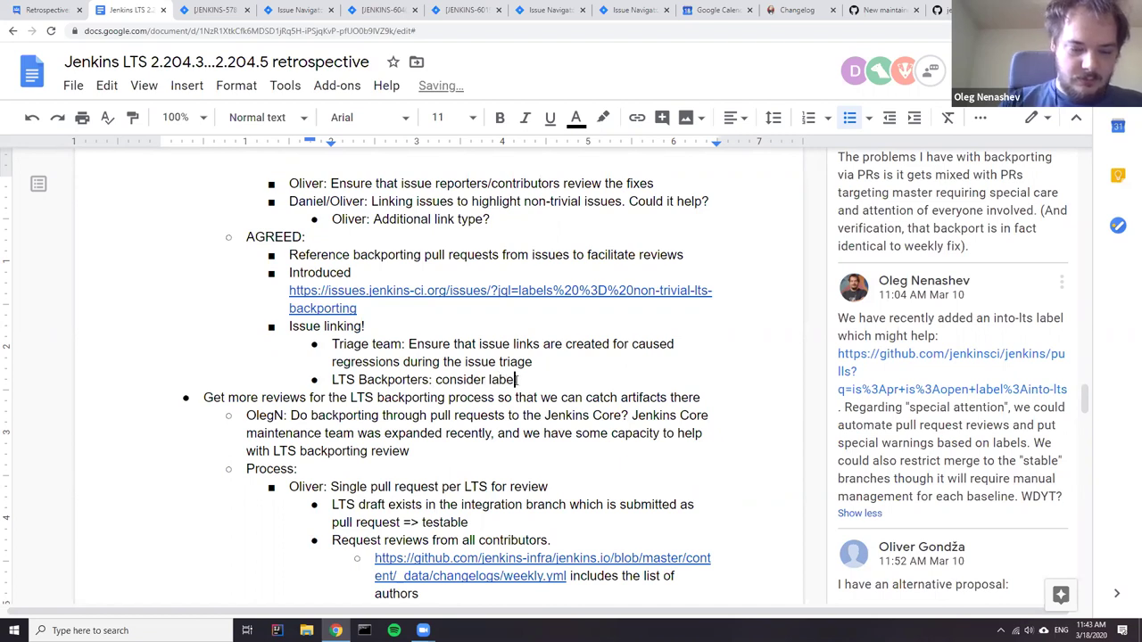
type("s during the")
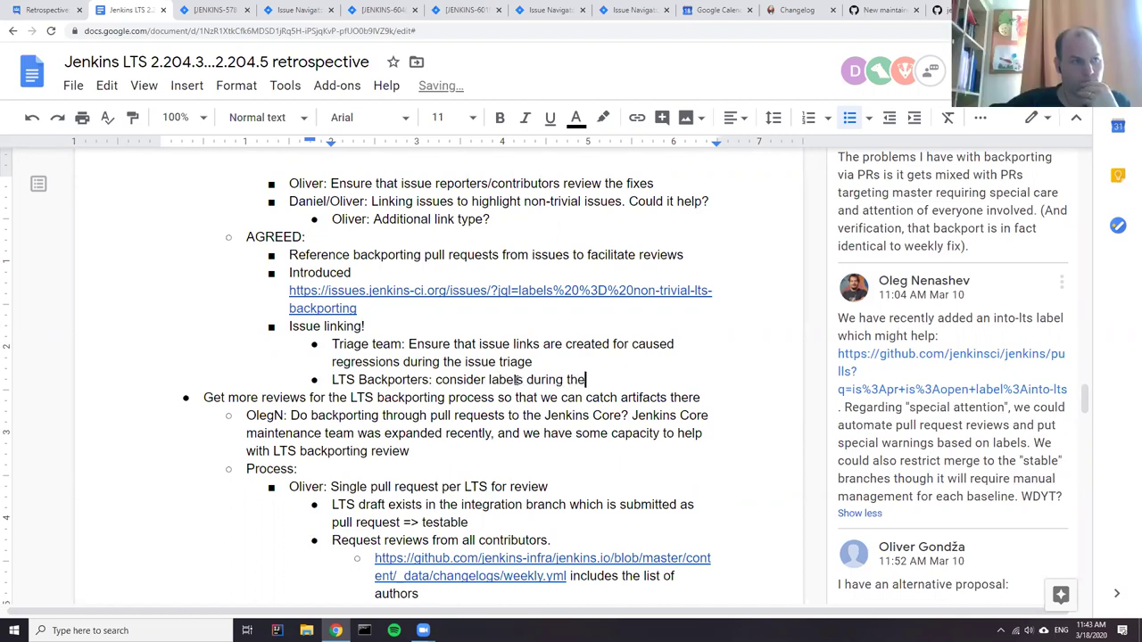
type(" backpor")
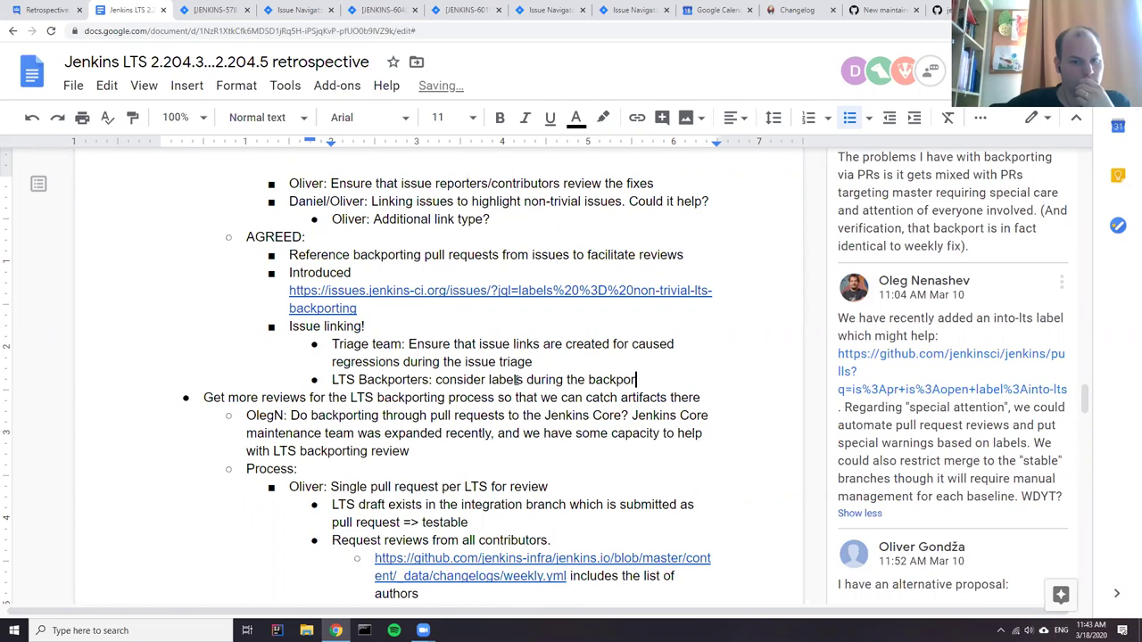
type("ting planning")
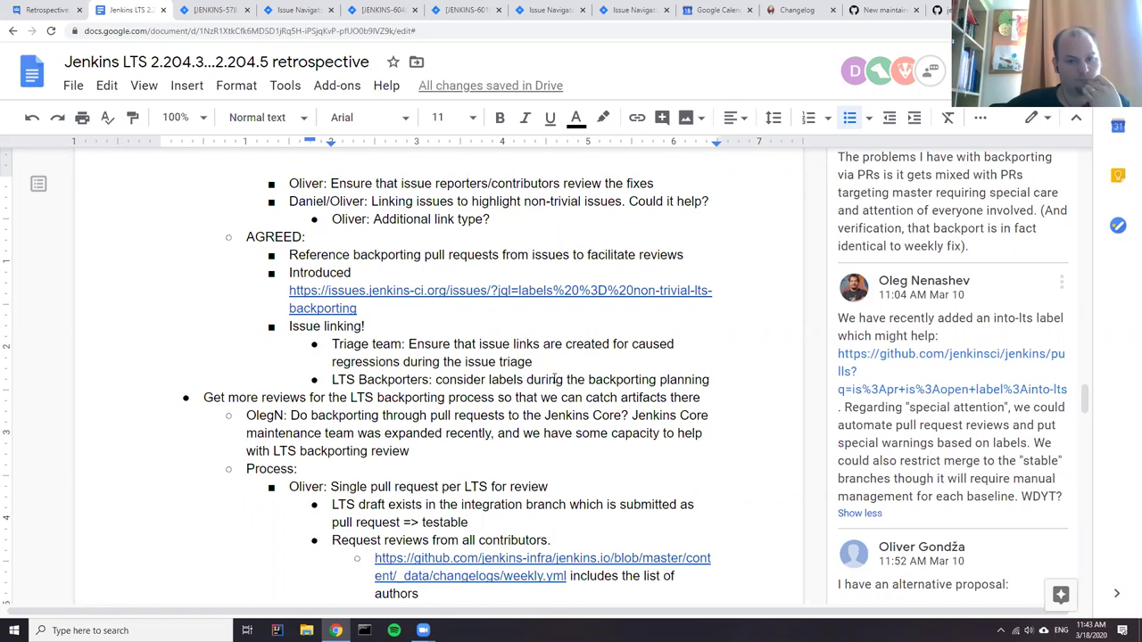
left_click(360, 434)
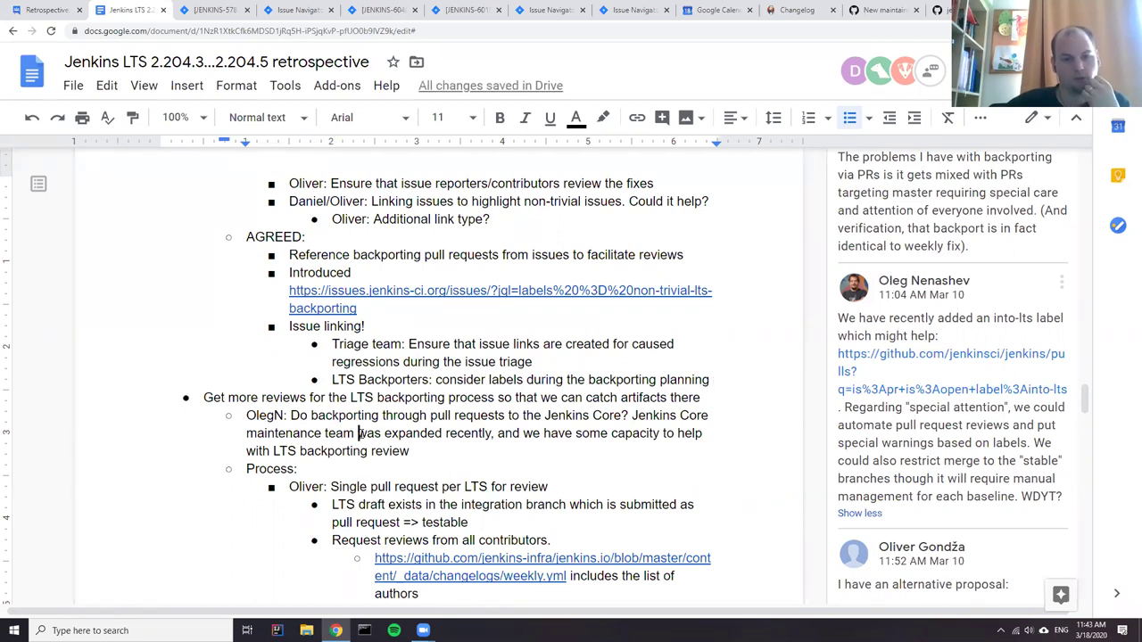
left_click(403, 344)
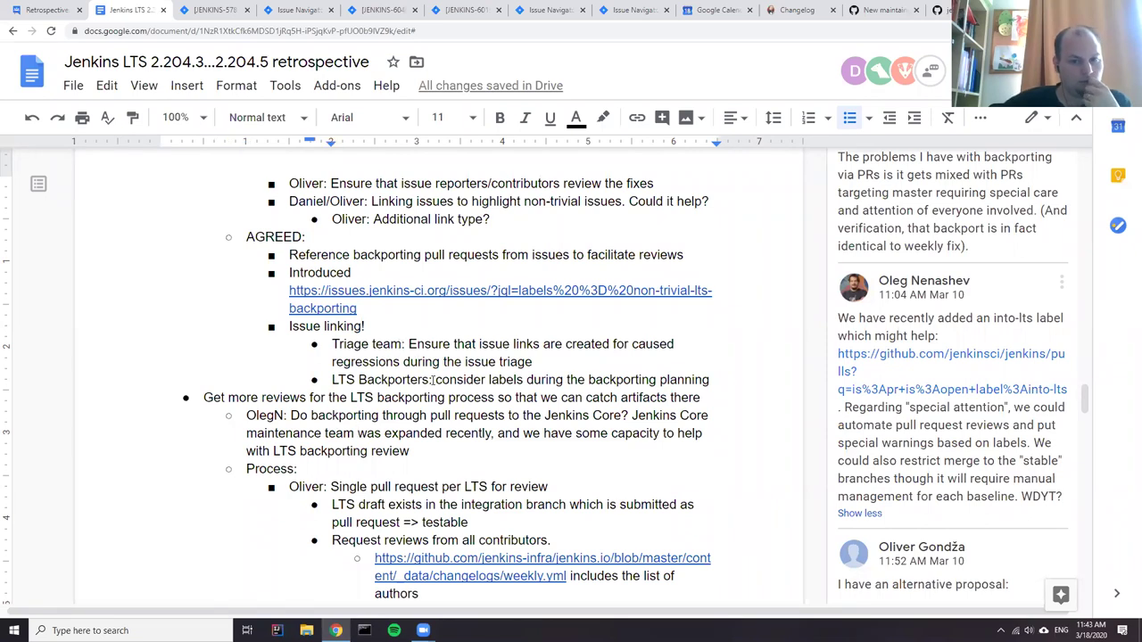
- Mark 'Triage team(?)', assign the automation action item, and accept the bullet-format and text suggestions
type("(?)")
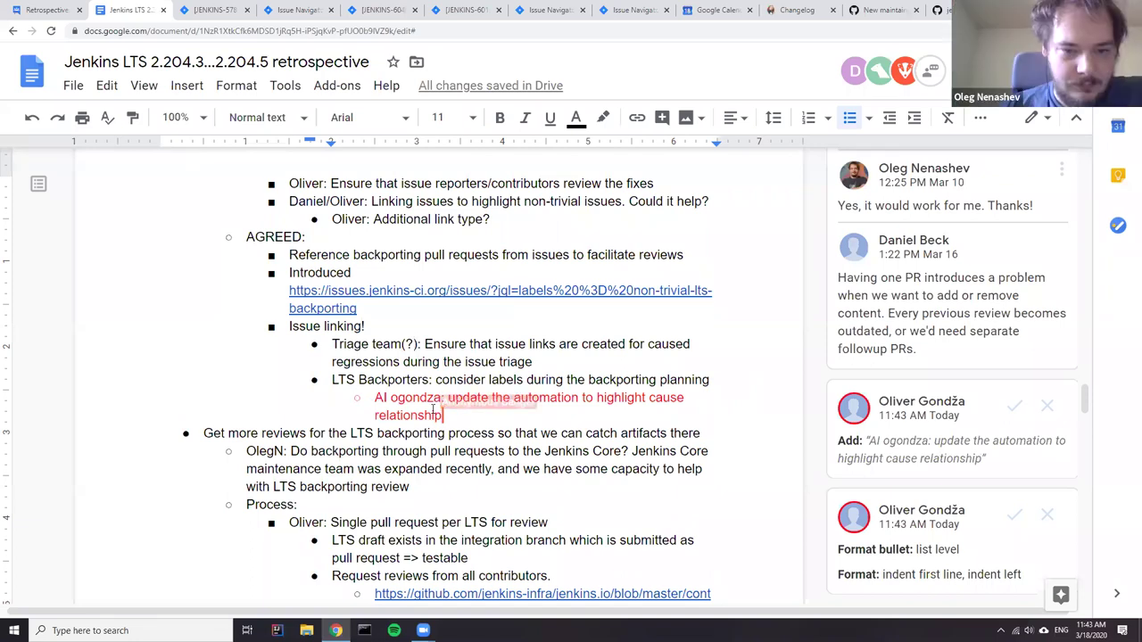
left_click(843, 564)
left_click(950, 355)
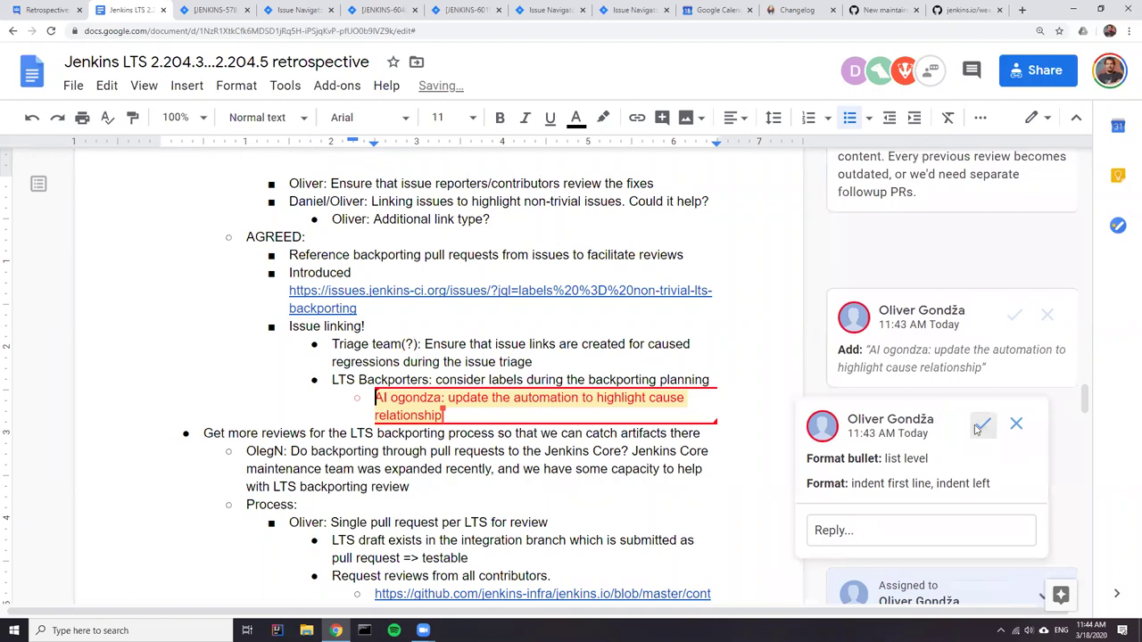
left_click(981, 425)
left_click(934, 374)
left_click(981, 404)
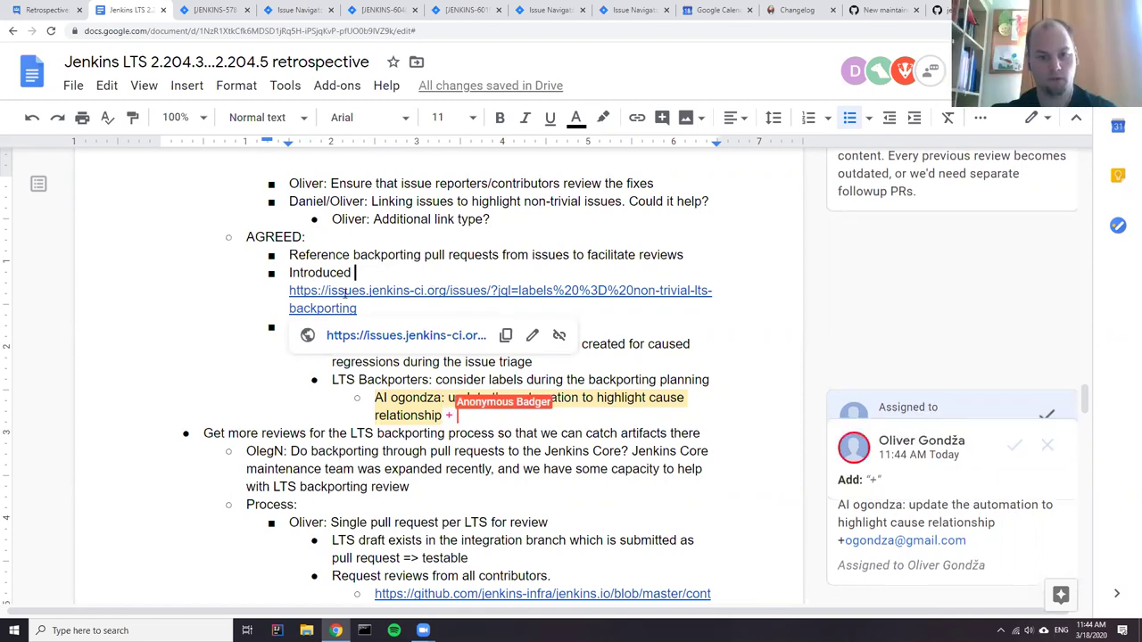
left_click(551, 297)
- Shorten the Introduced link's display text to 'non-trivial-lts-backporting' and verify its target
left_click(525, 332)
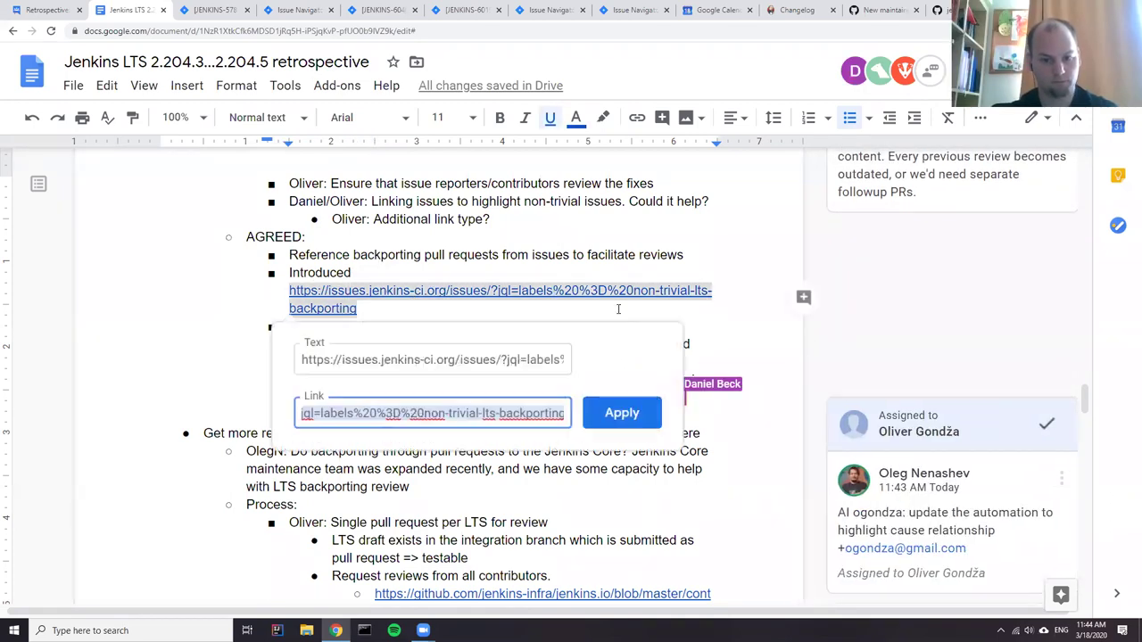
left_click(525, 360)
key("ctrl+a")
left_click_drag(429, 360, 177, 352)
key("BackSpace")
key("Return")
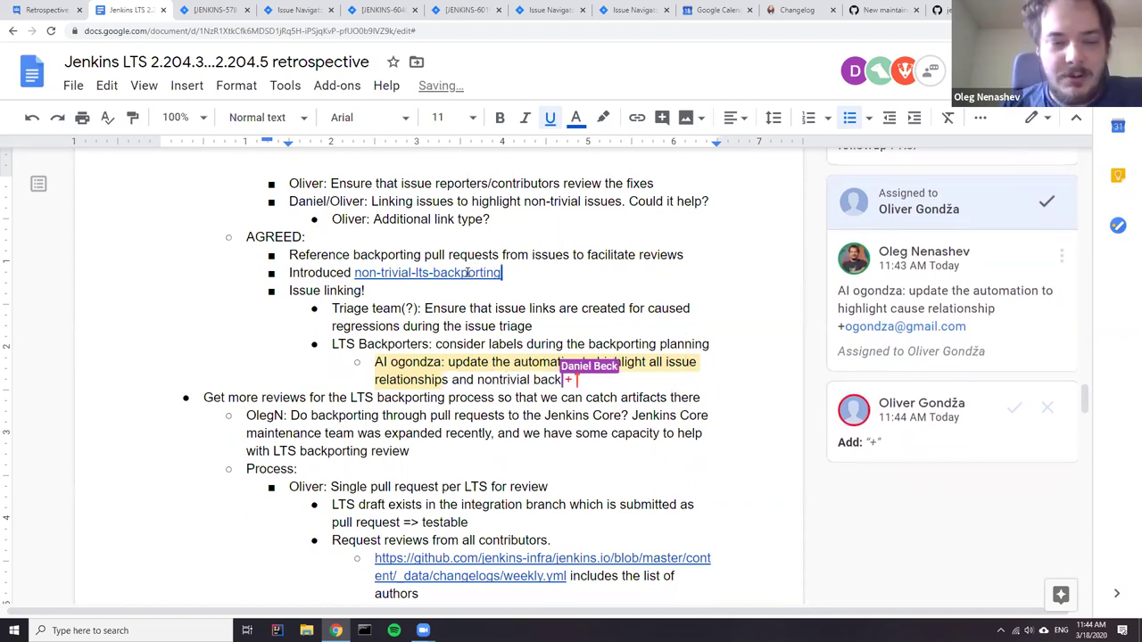
left_click(467, 272)
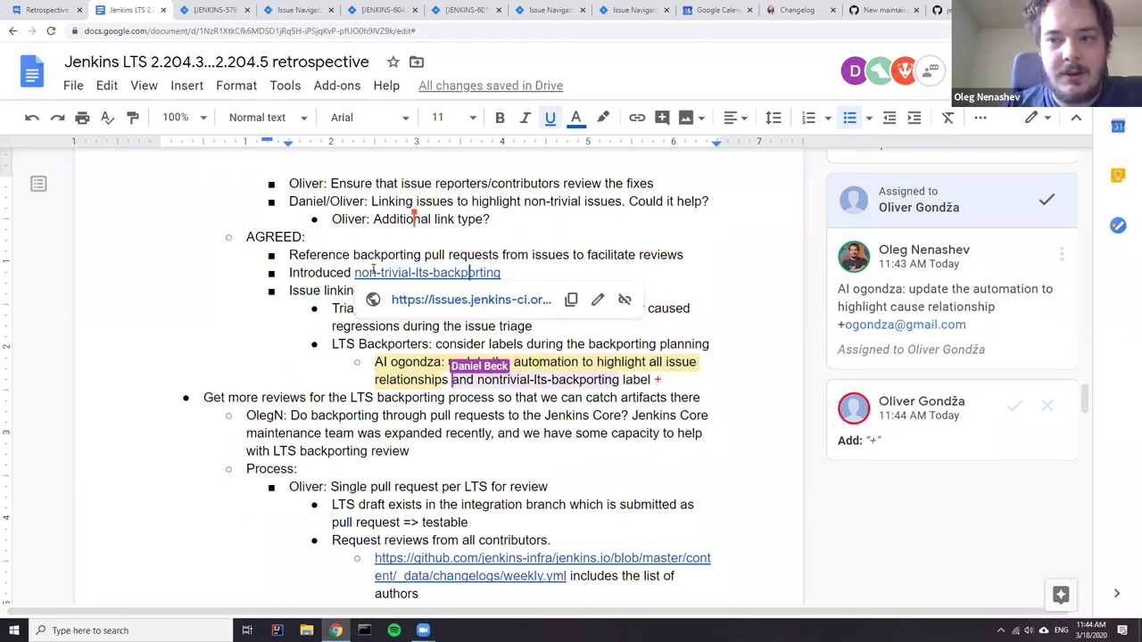
left_click(313, 415)
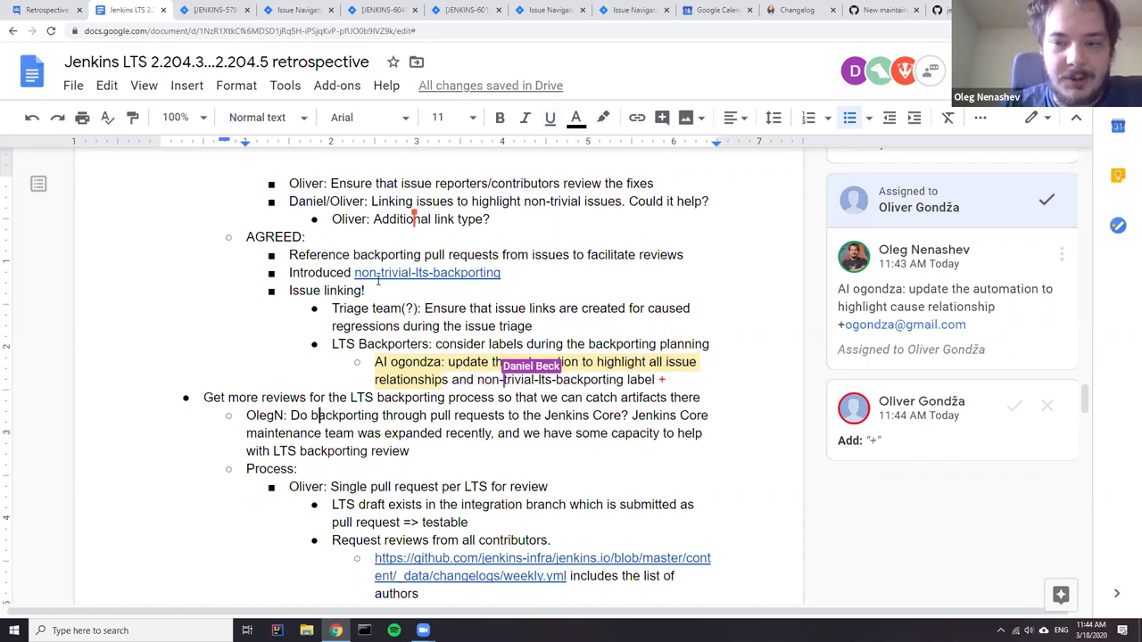
scroll(436, 410, "down", 2)
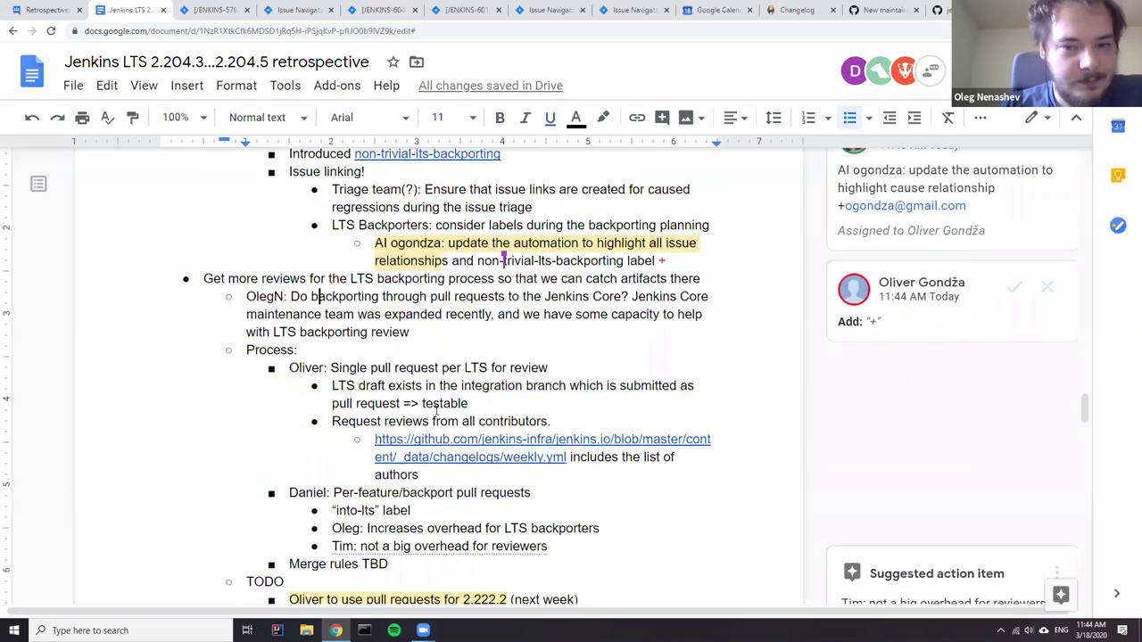
left_click(919, 332)
left_click(985, 291)
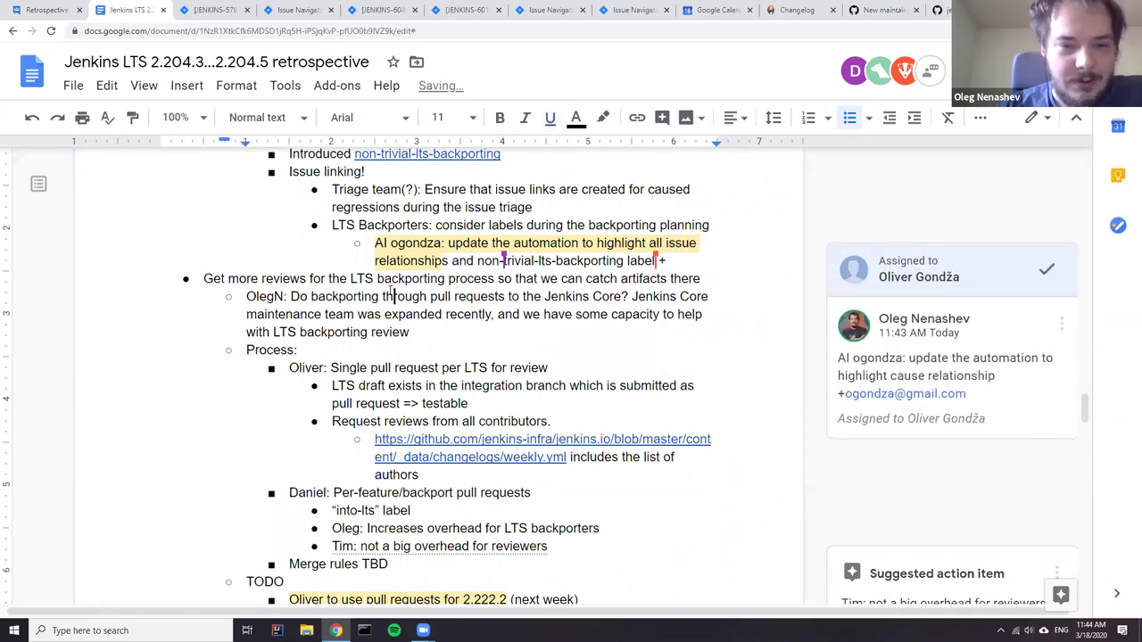
scroll(385, 304, "down", 2)
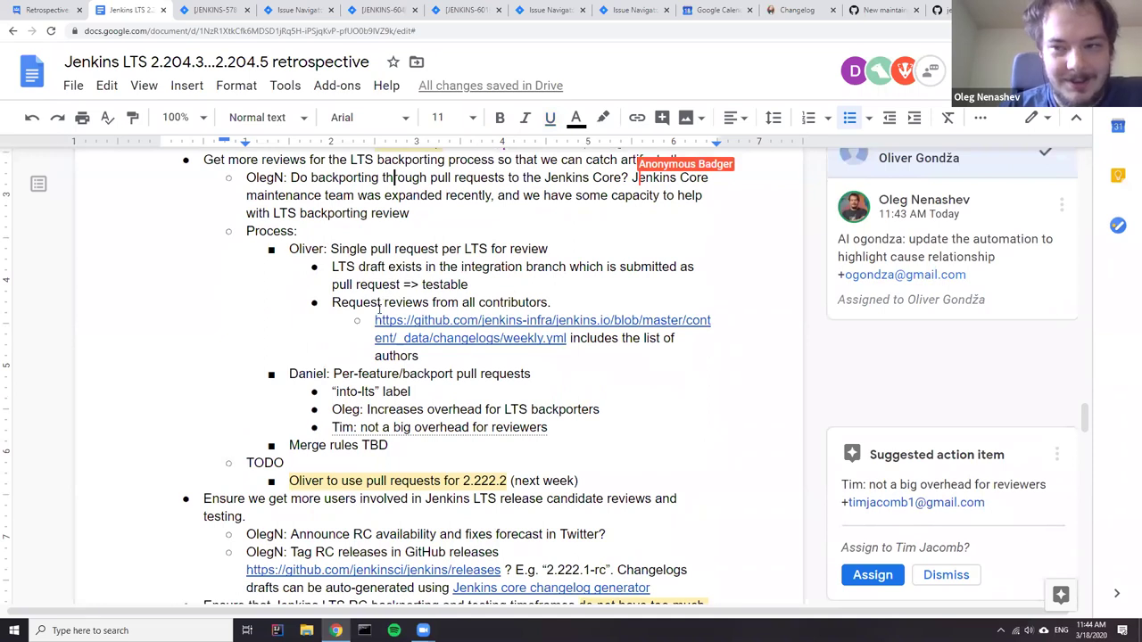
scroll(339, 323, "down", 2)
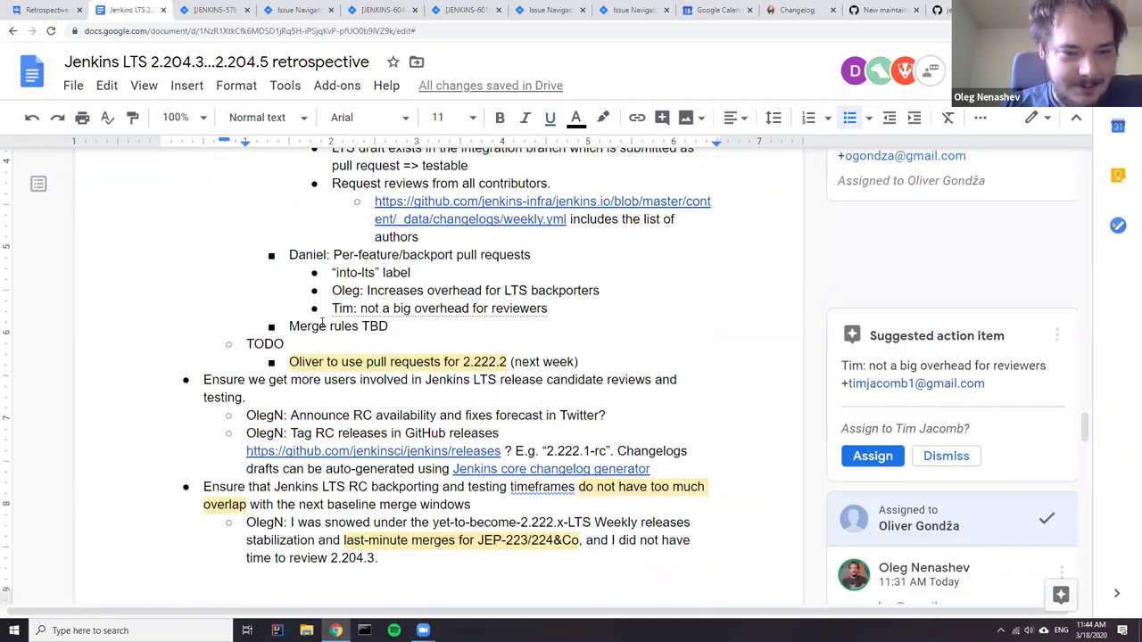
scroll(322, 325, "down", 2)
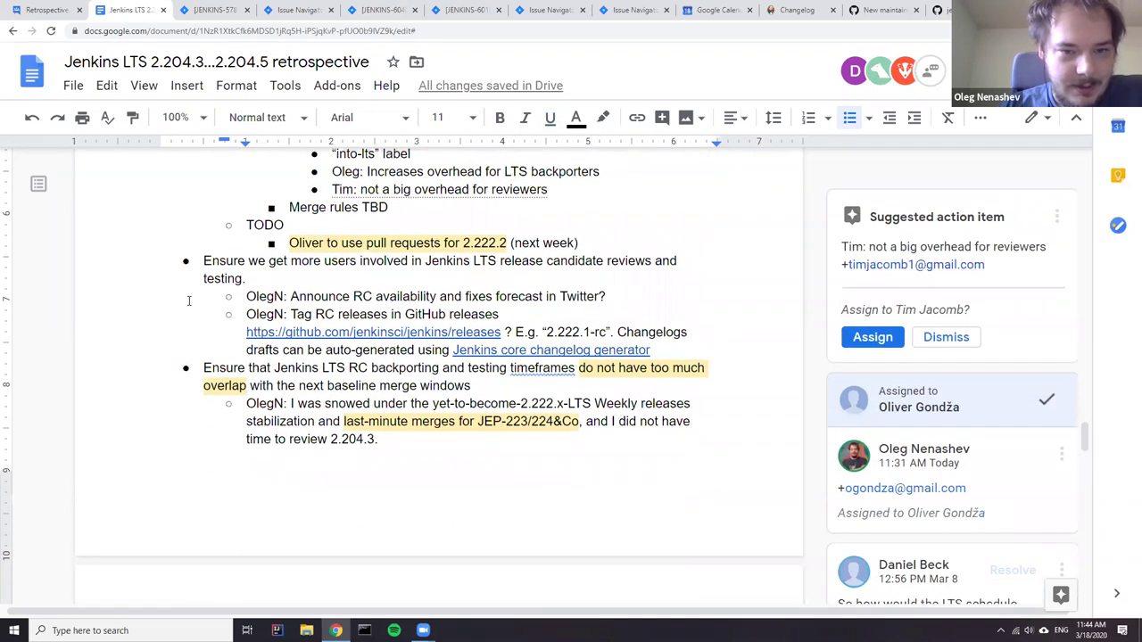
left_click(237, 260)
scroll(230, 284, "up", 3)
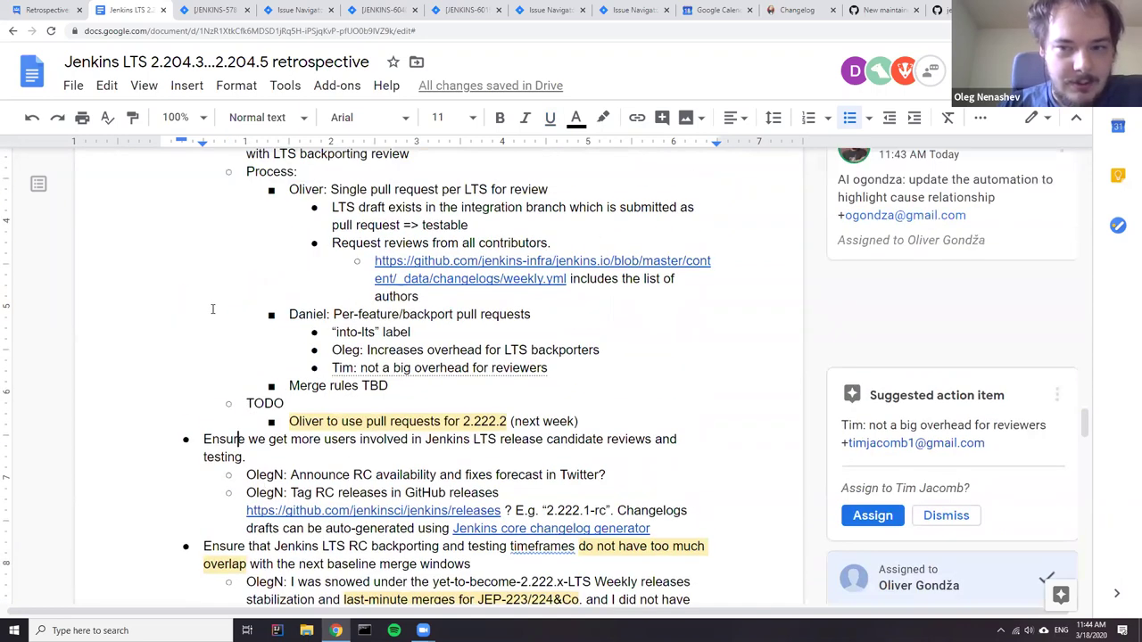
scroll(294, 352, "up", 5)
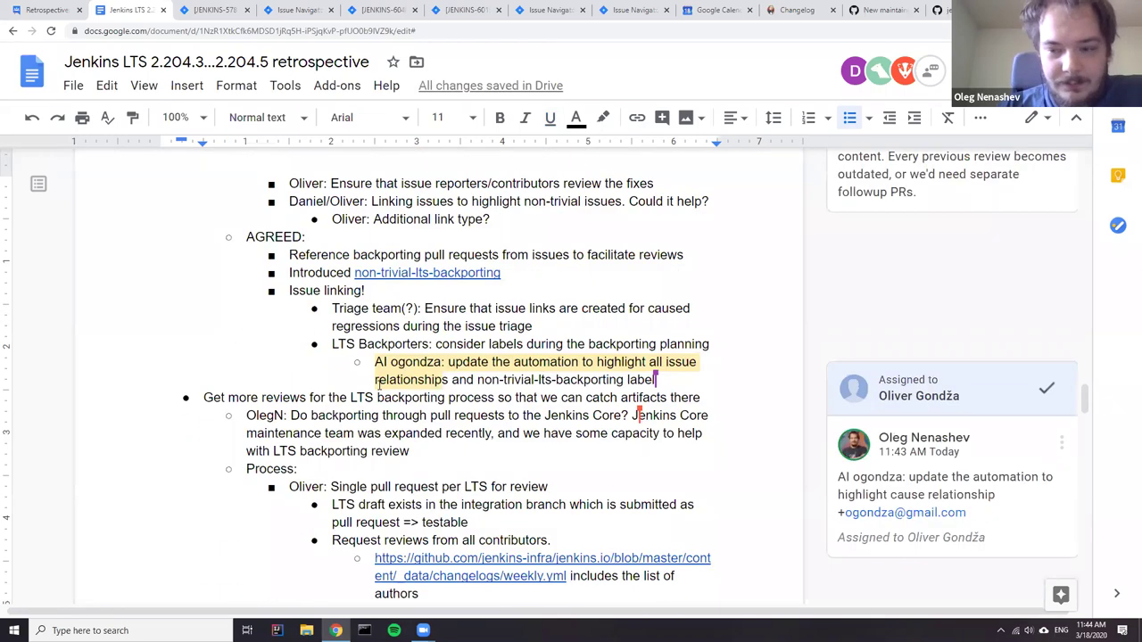
scroll(339, 375, "down", 9)
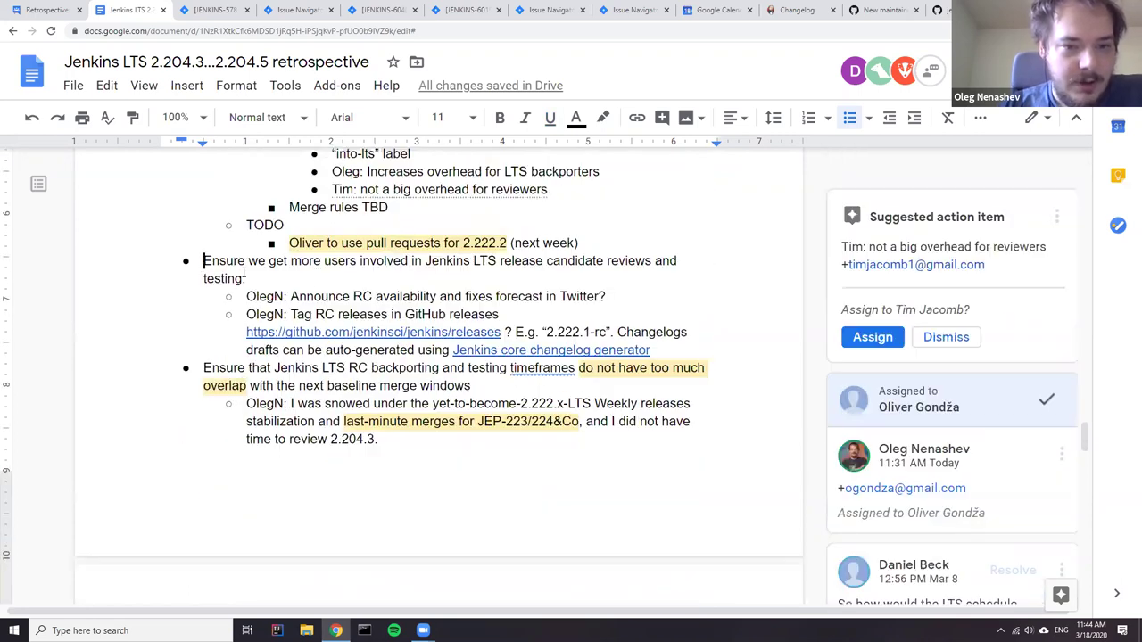
triple_click(203, 265)
left_click_drag(373, 260, 595, 284)
left_click(603, 285)
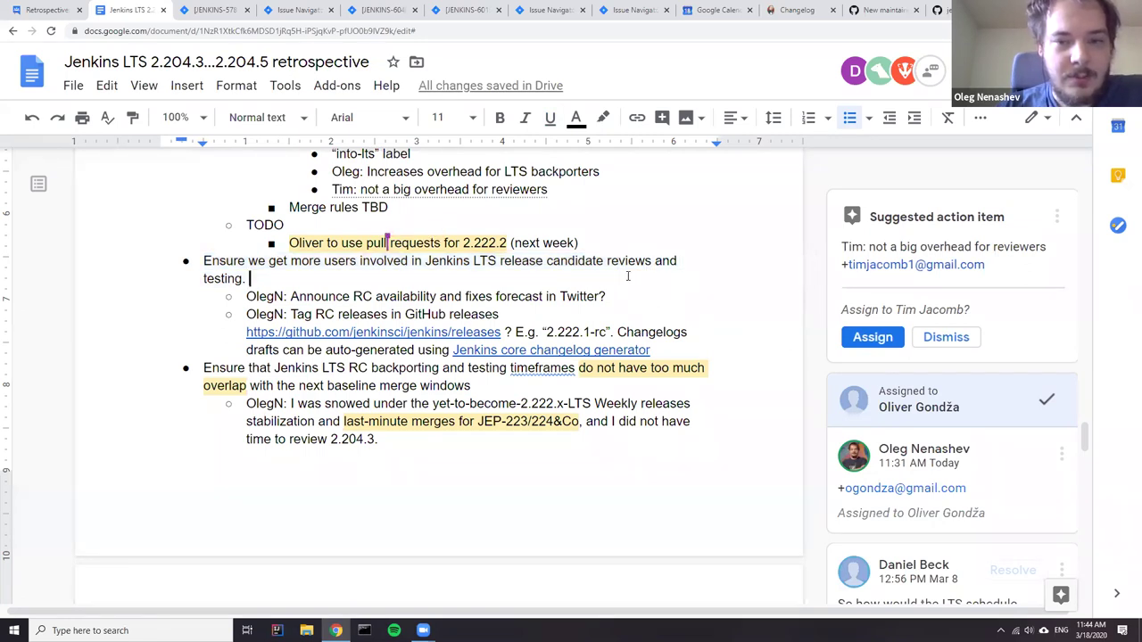
double_click(619, 261)
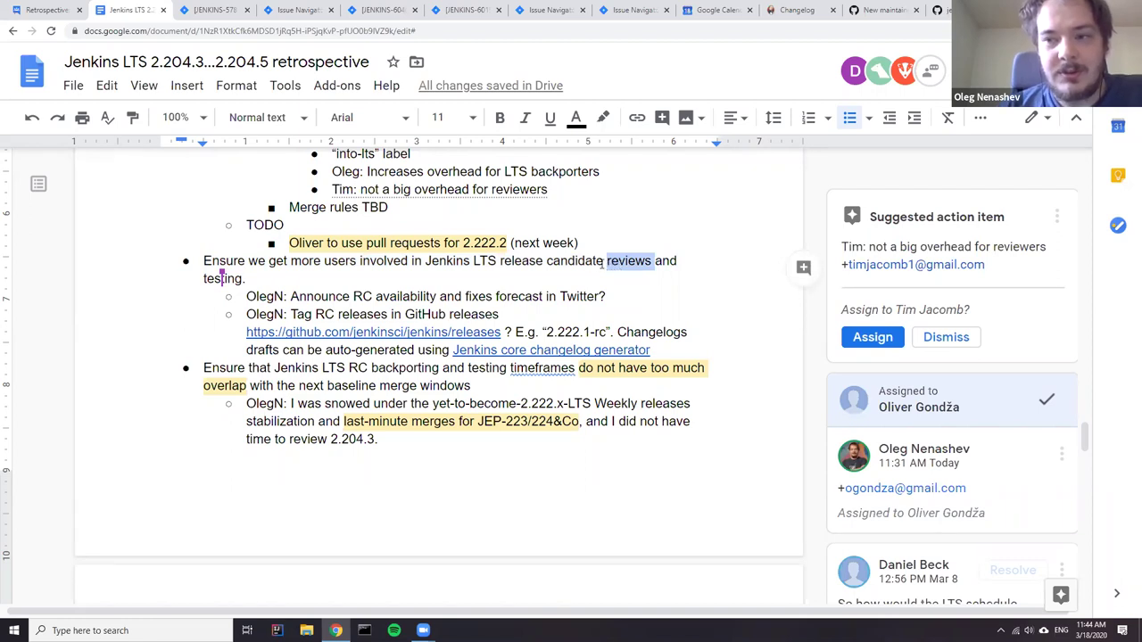
double_click(229, 279)
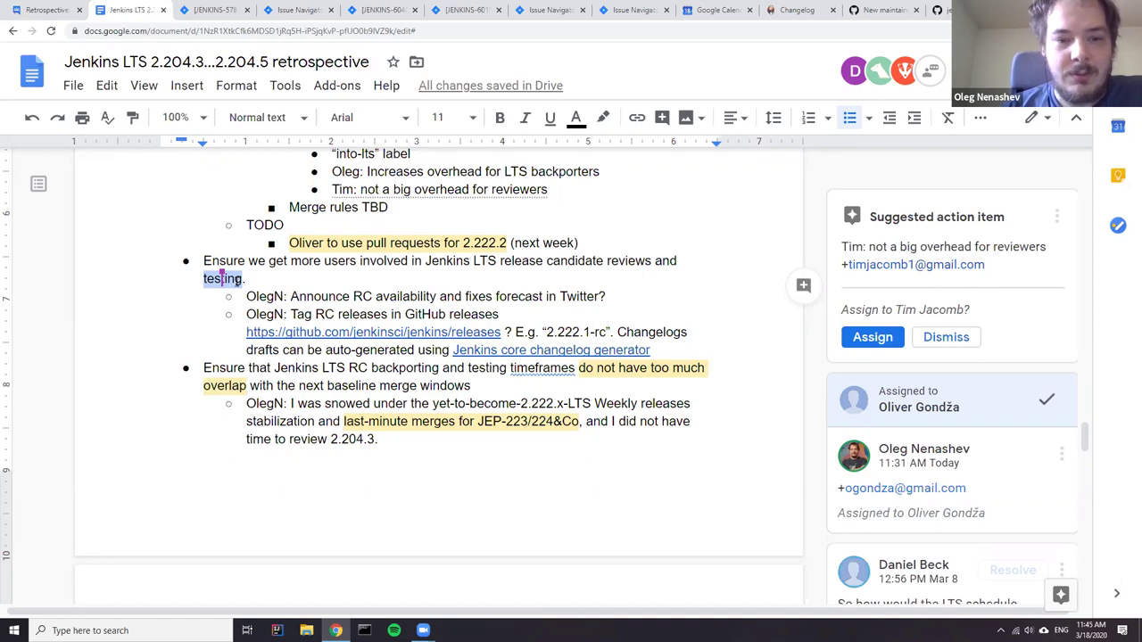
left_click_drag(652, 348, 239, 299)
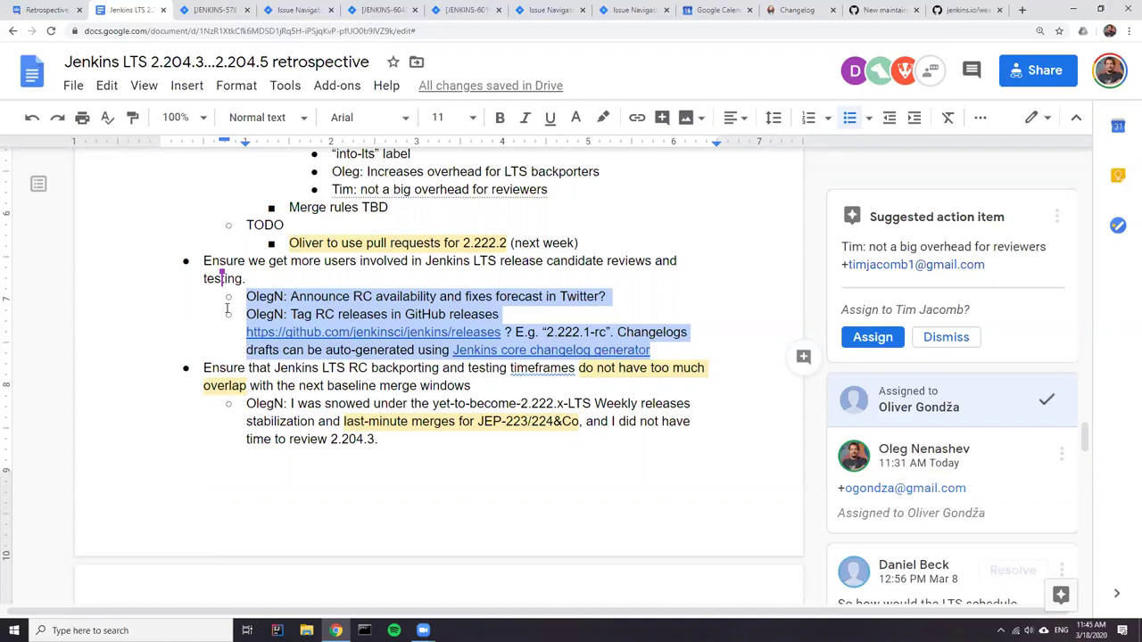
left_click(356, 301)
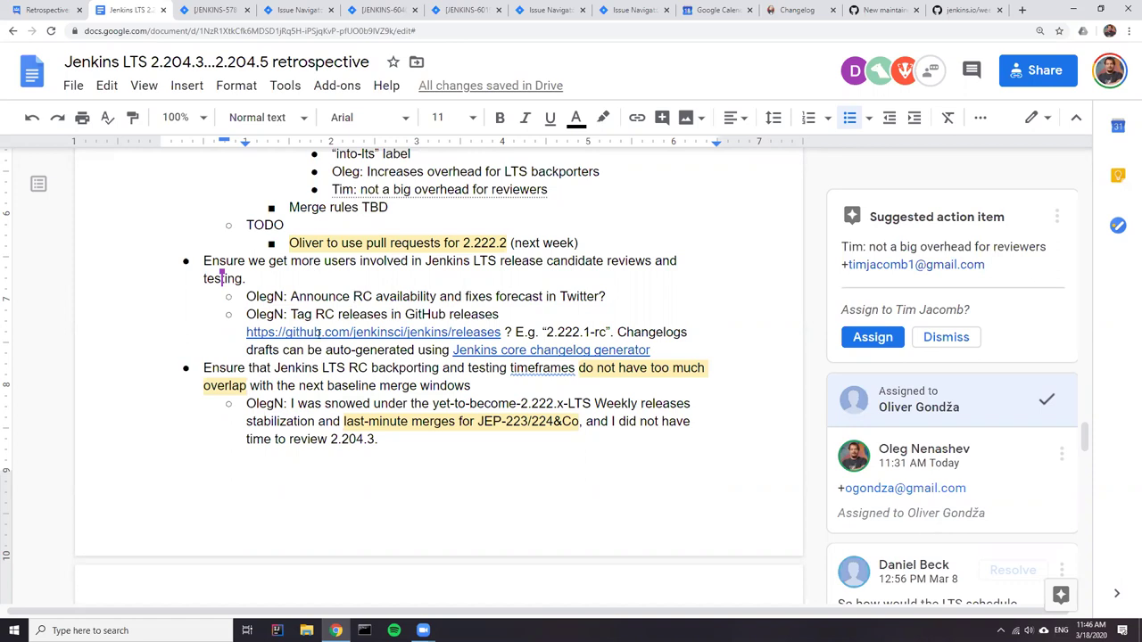
scroll(309, 358, "up", 1)
scroll(309, 358, "up", 4)
scroll(280, 395, "down", 2)
scroll(302, 324, "up", 1)
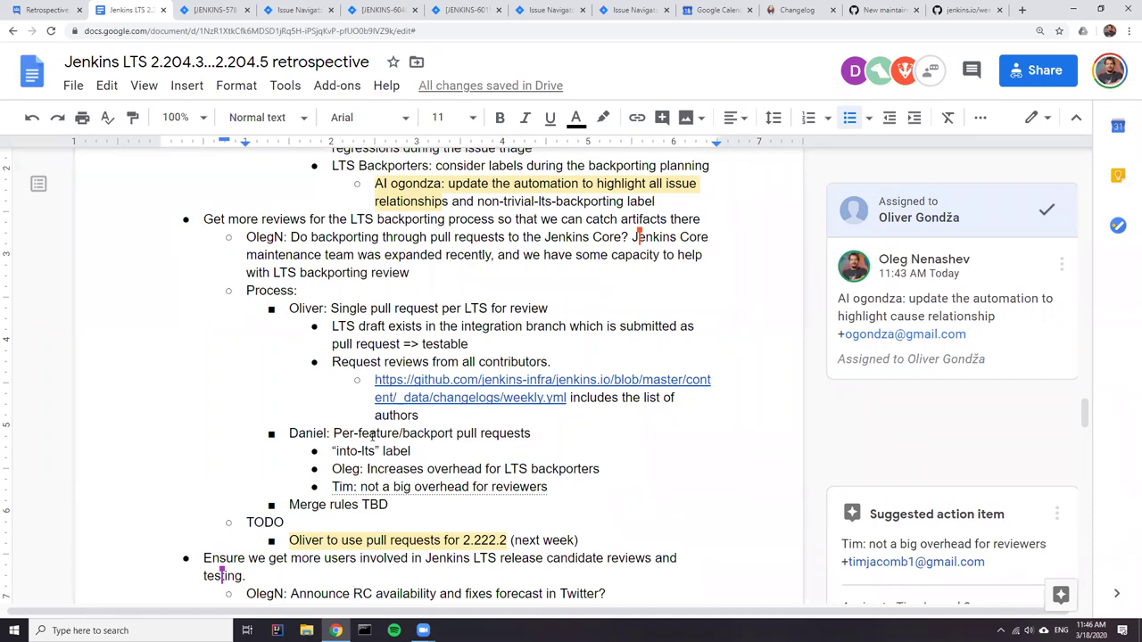
scroll(361, 429, "down", 1)
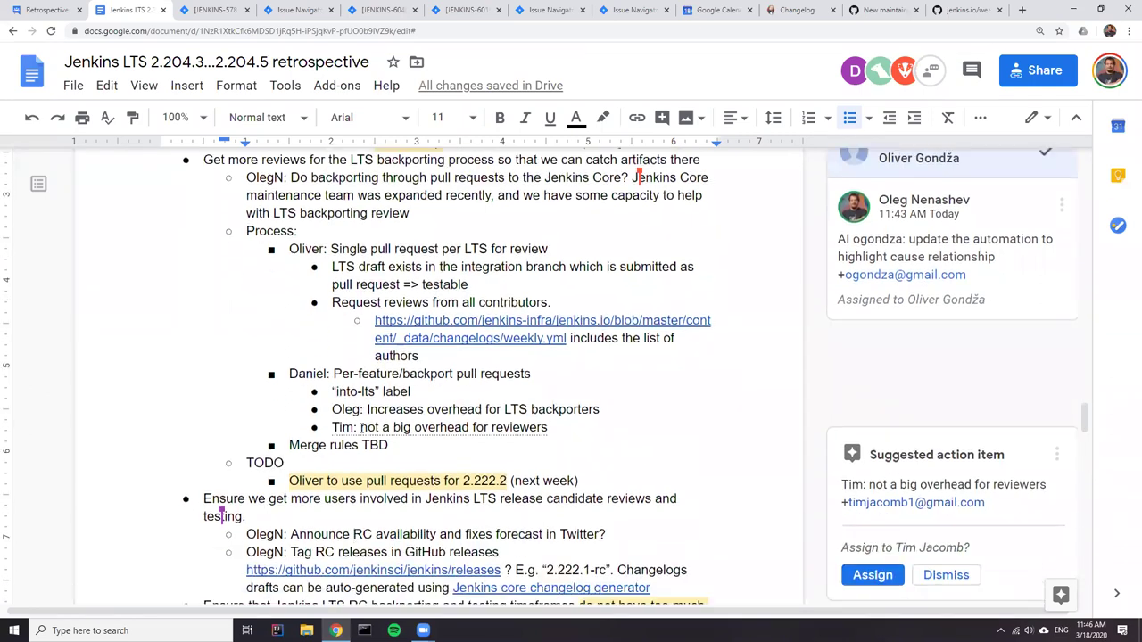
scroll(360, 428, "down", 2)
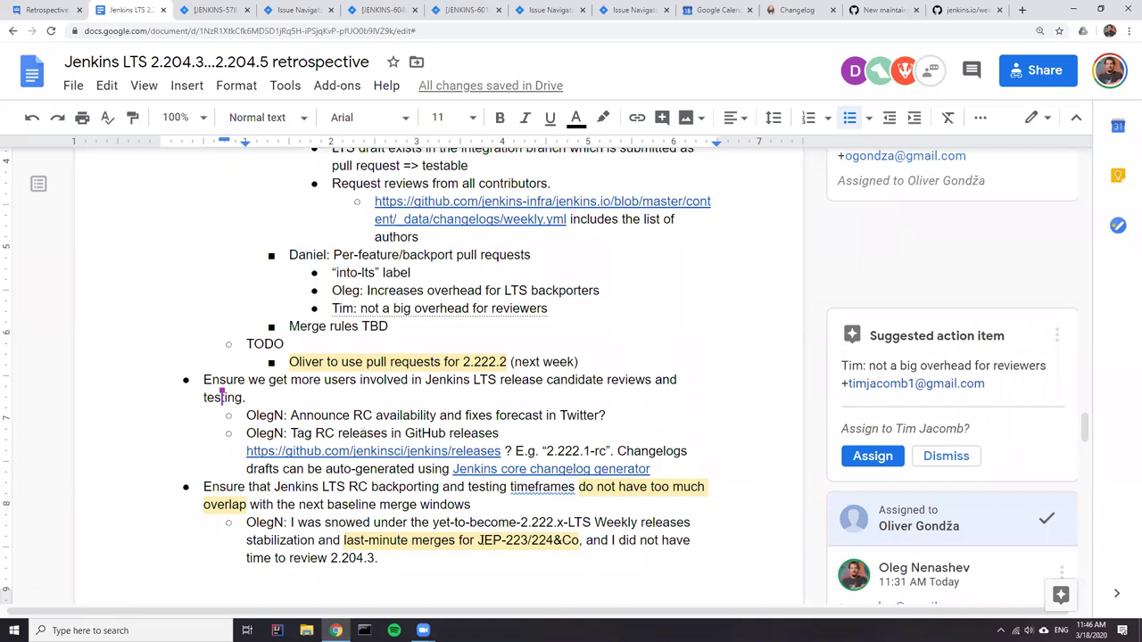
left_click(674, 470)
key("Return")
type("feedback:")
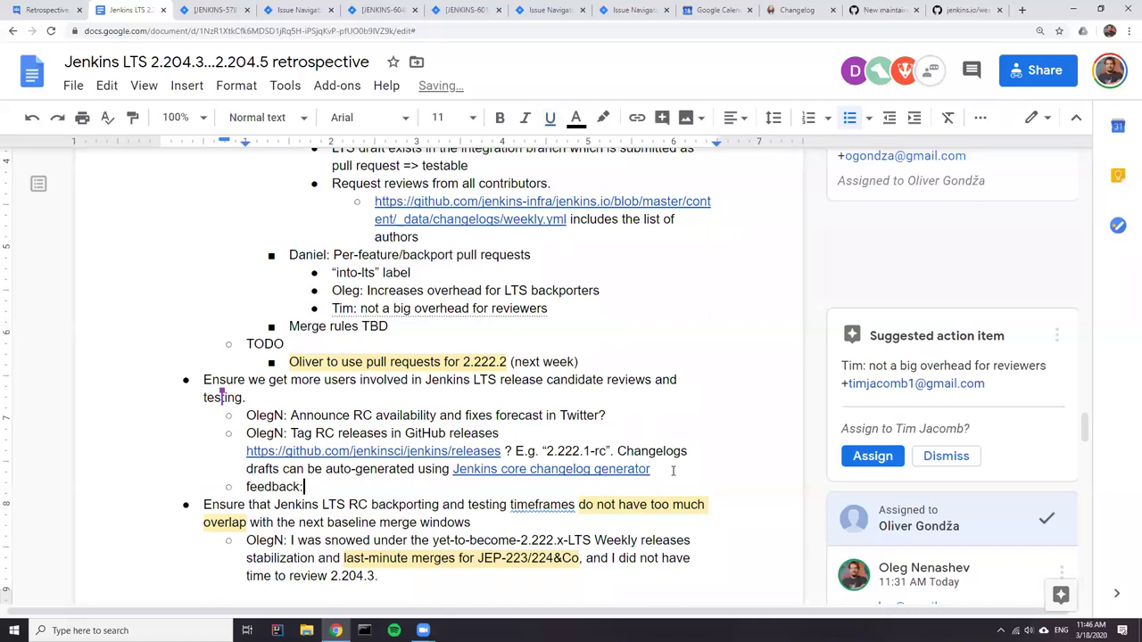
key("Return")
key("Tab")
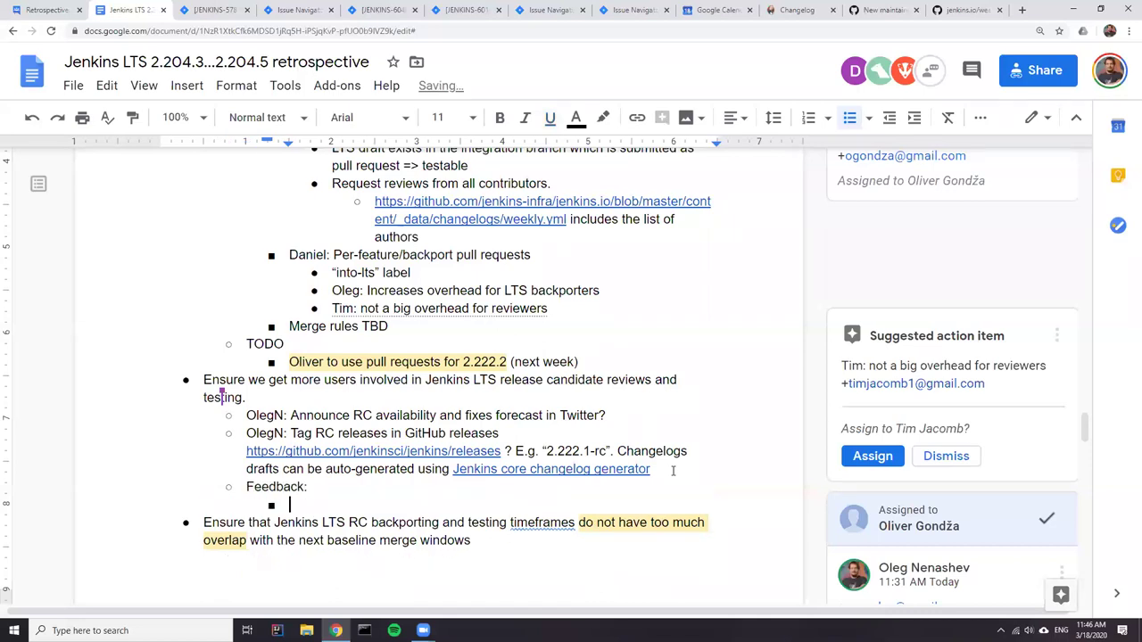
- Write 'Test environments may not be enough. It is unlikely the regressions would have been caught by a common test environment'
type("Test enviro")
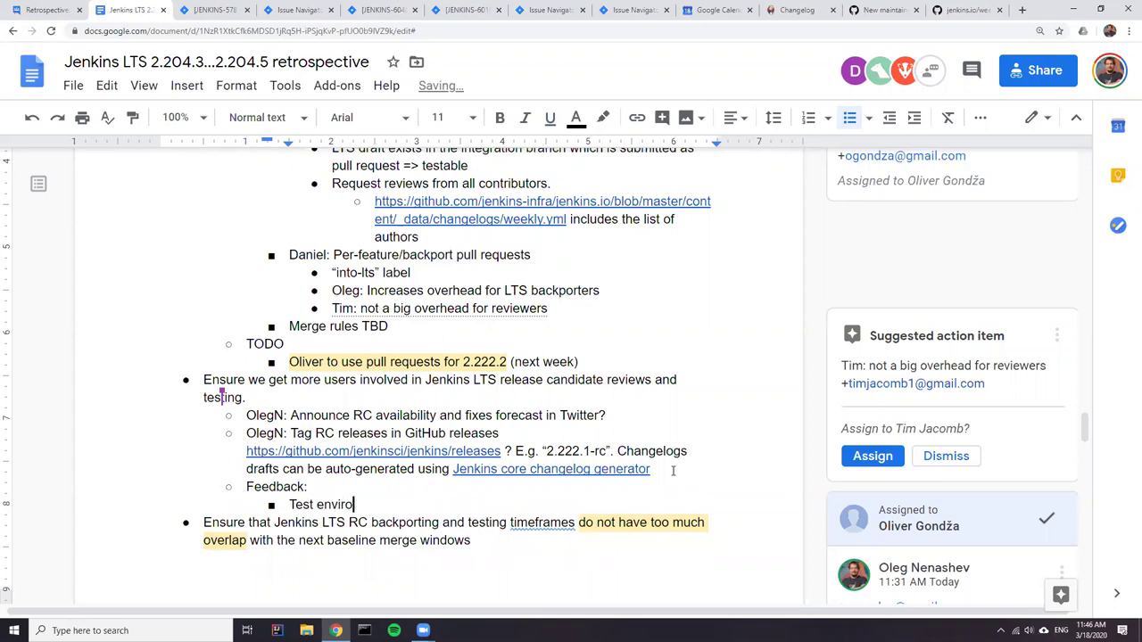
type("nments may not be enough")
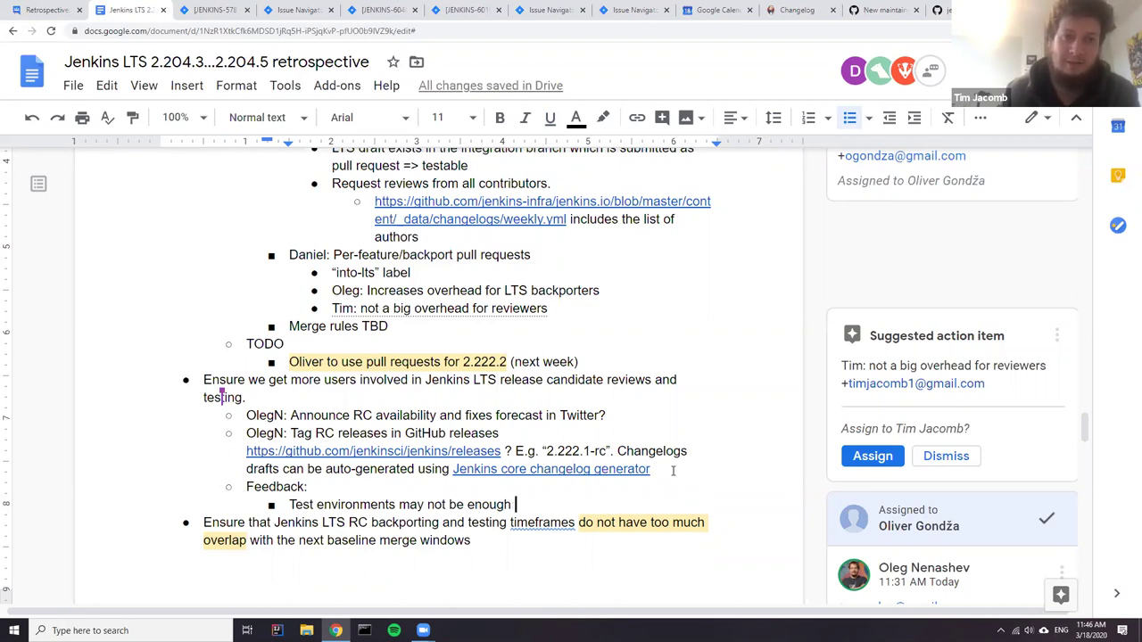
key("BackSpace")
type(". It is unlikely that the regressions we had wou")
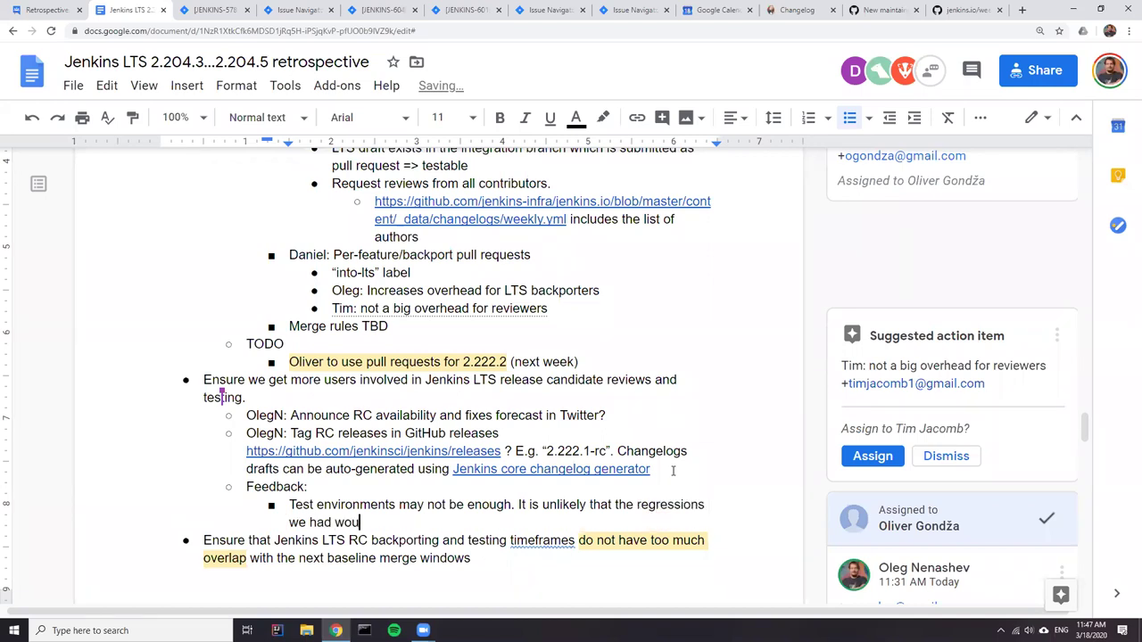
type("ld have cought")
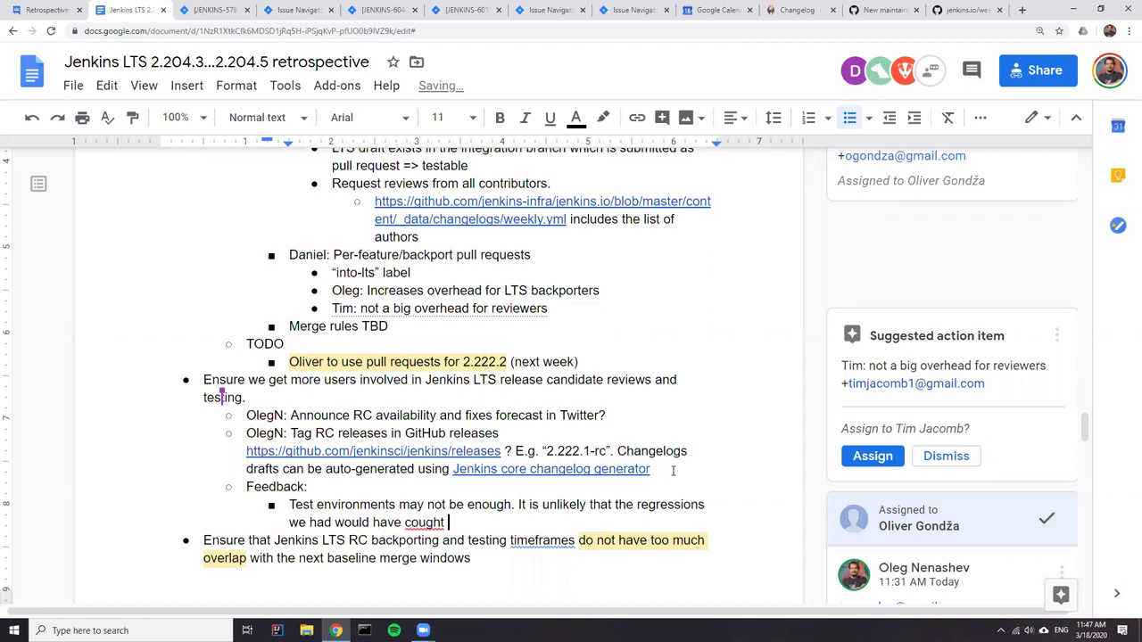
key("Left")
key("Left")
key("Left")
key("Left")
key("BackSpace")
type("a")
key("End")
type("by a commo")
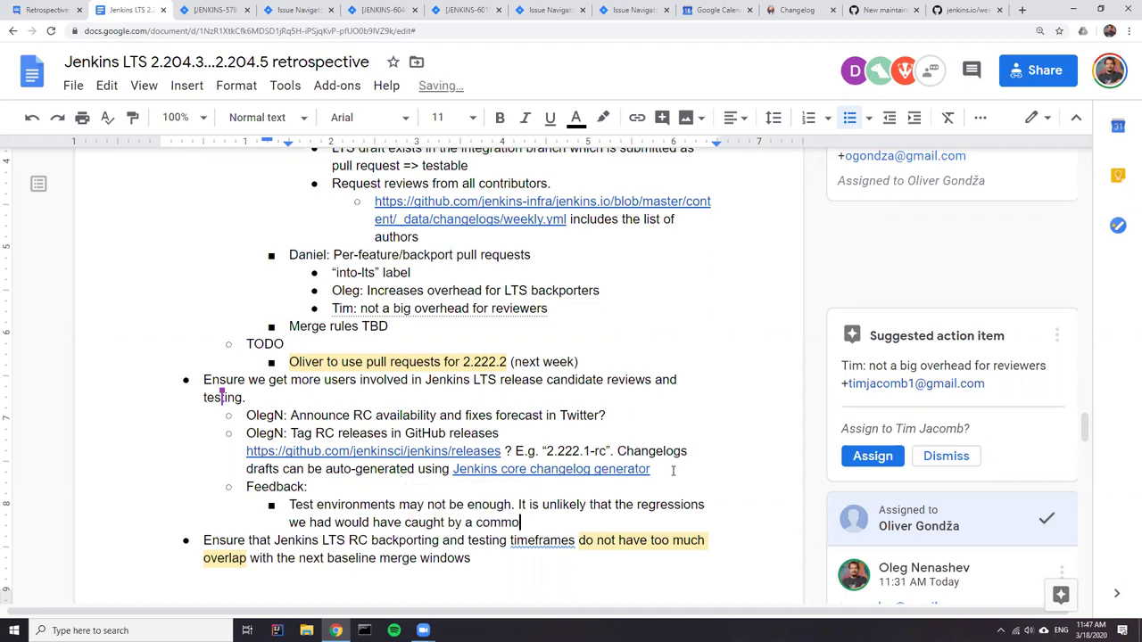
type("n test environment")
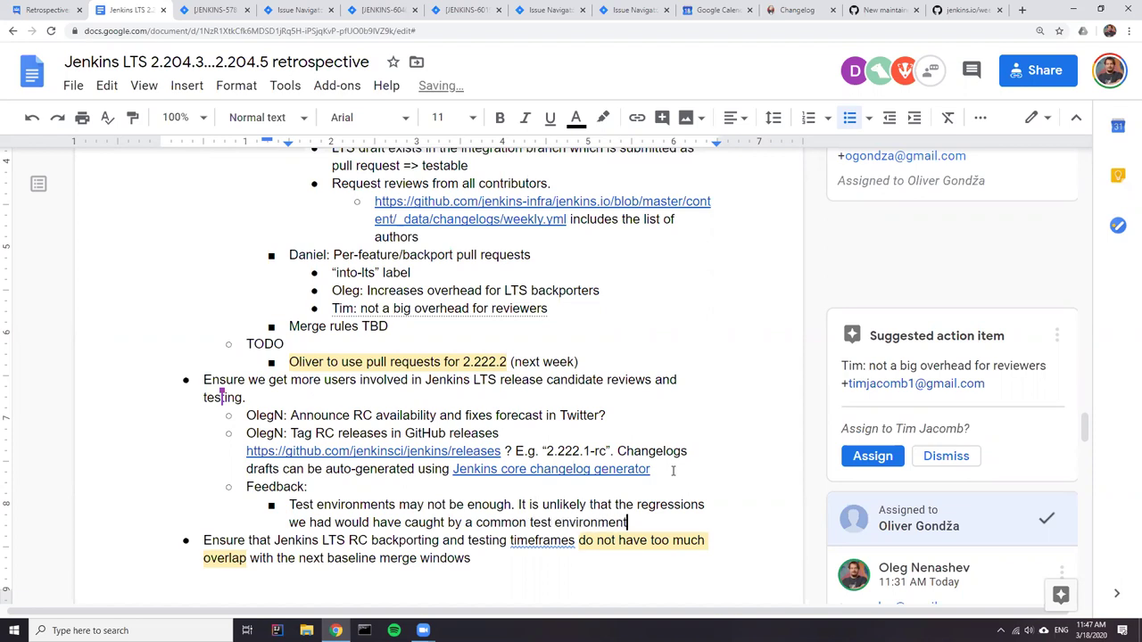
left_click(797, 10)
- Load the LTS stable changelog at jenkins.io/changelog-stable/
left_click(357, 30)
key("BackSpace")
type("-stable/")
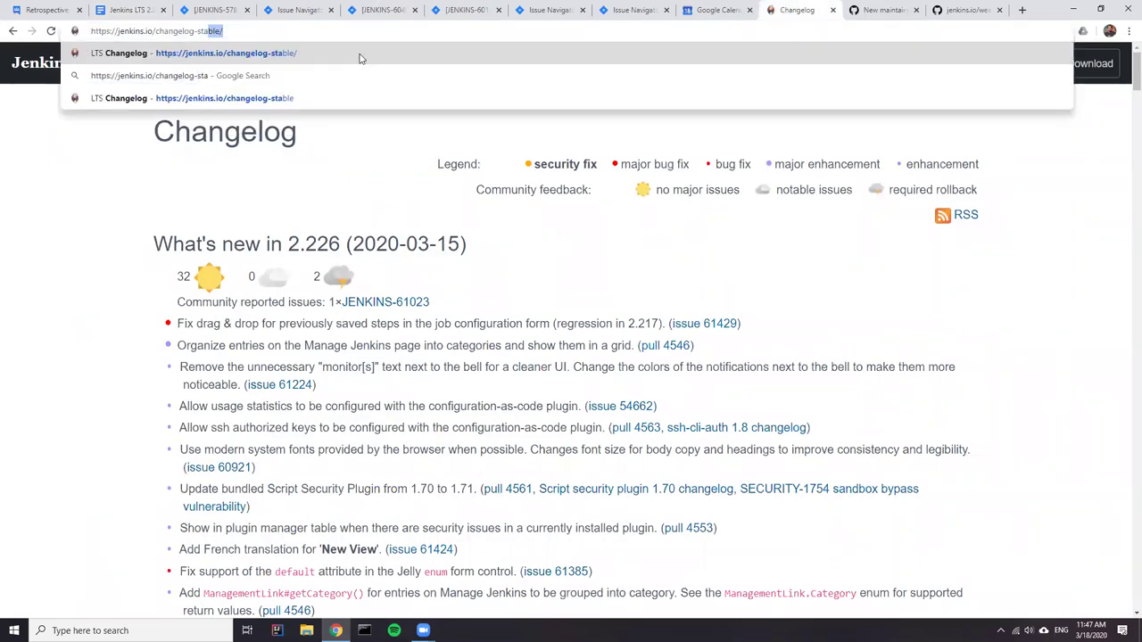
key("Return")
scroll(331, 265, "down", 9)
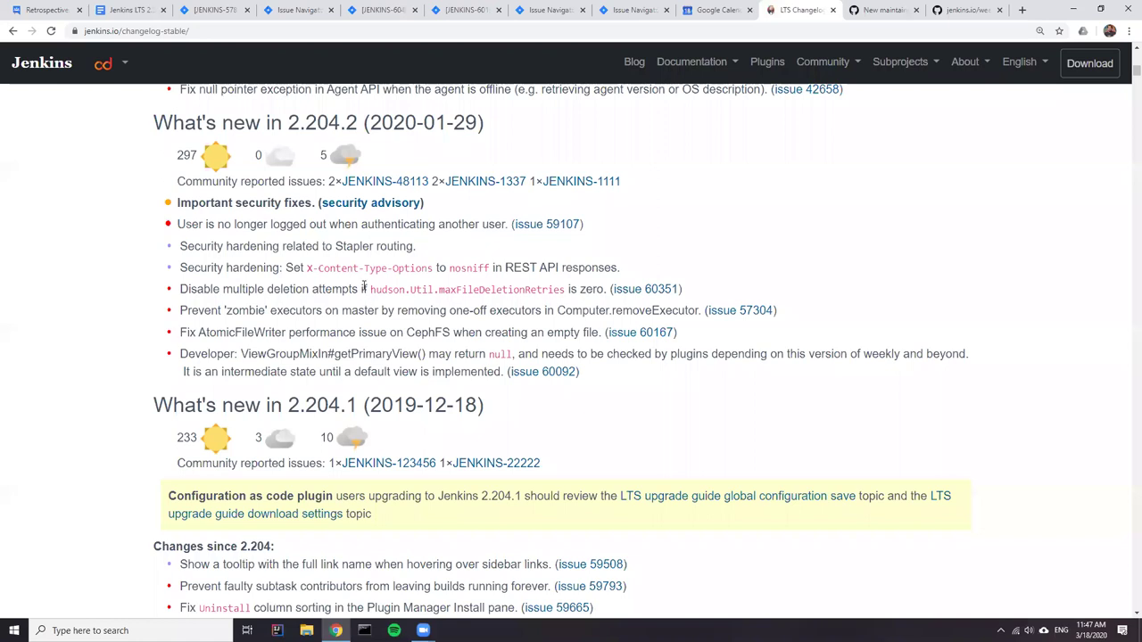
scroll(350, 272, "up", 2)
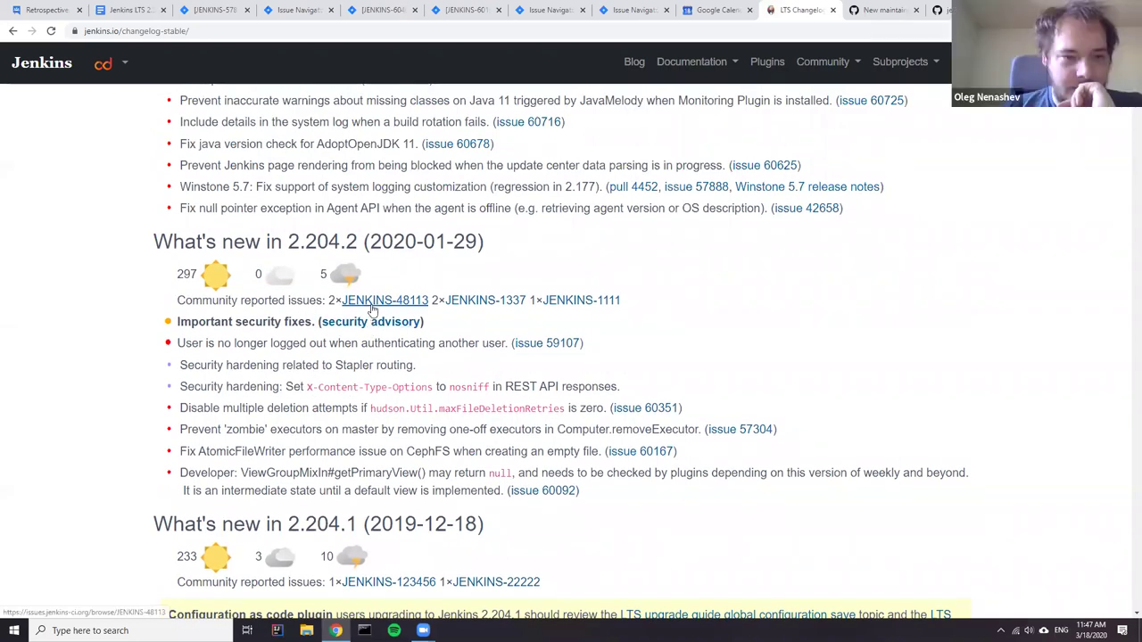
- Open JENKINS-48113 in a new tab, then review the 2.190.x and 2.176.x changelog entries
right_click(370, 305)
left_click(394, 315)
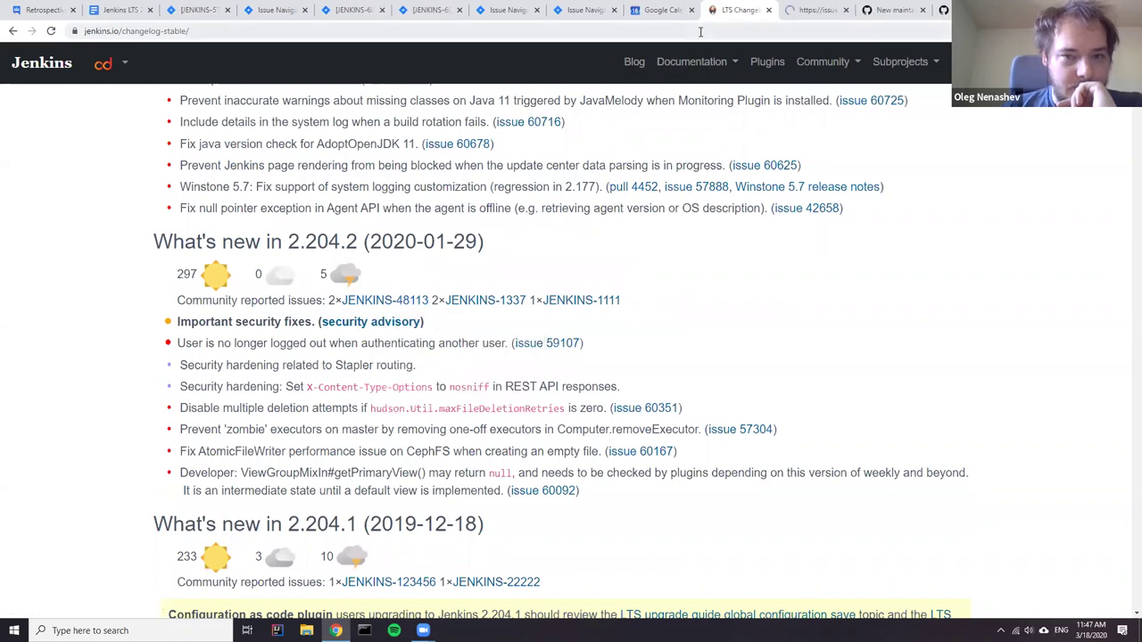
left_click(815, 12)
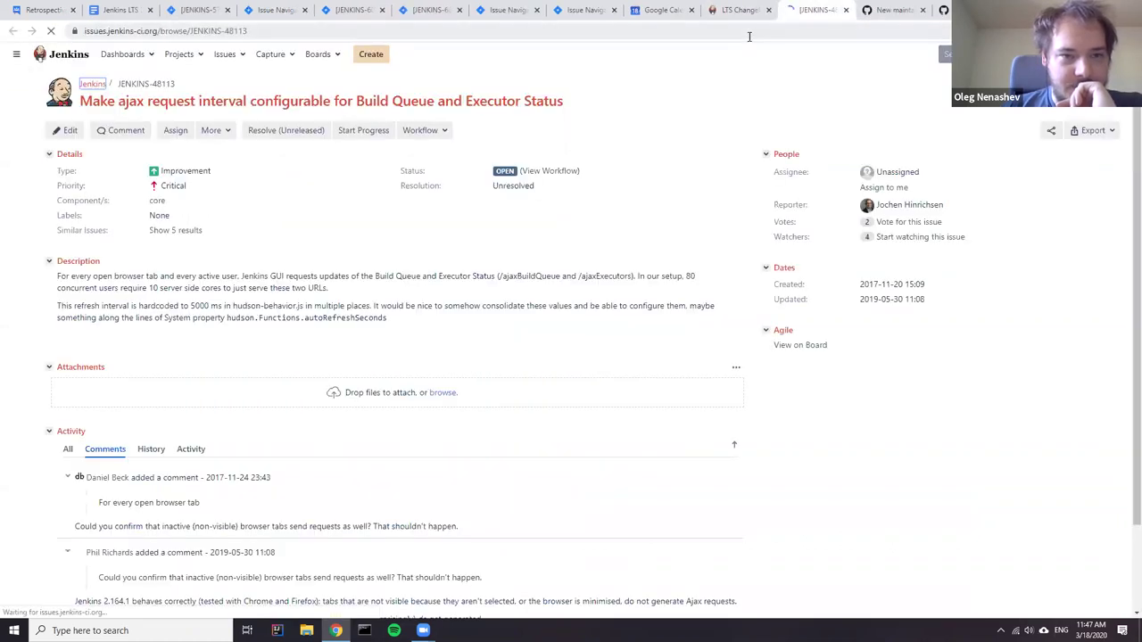
left_click(737, 10)
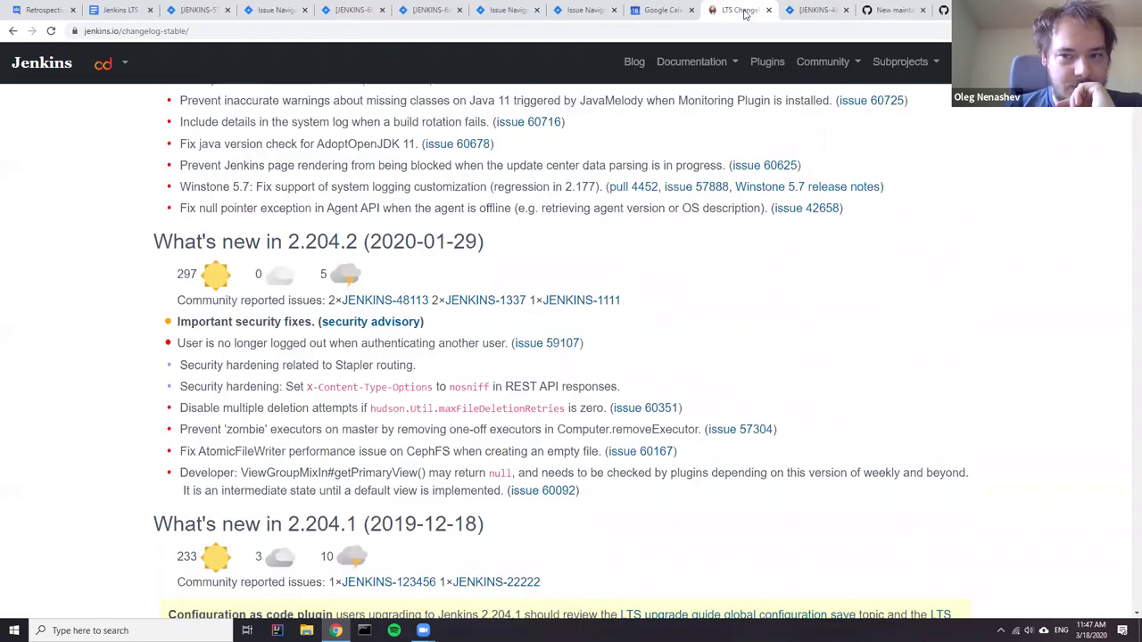
scroll(475, 290, "down", 15)
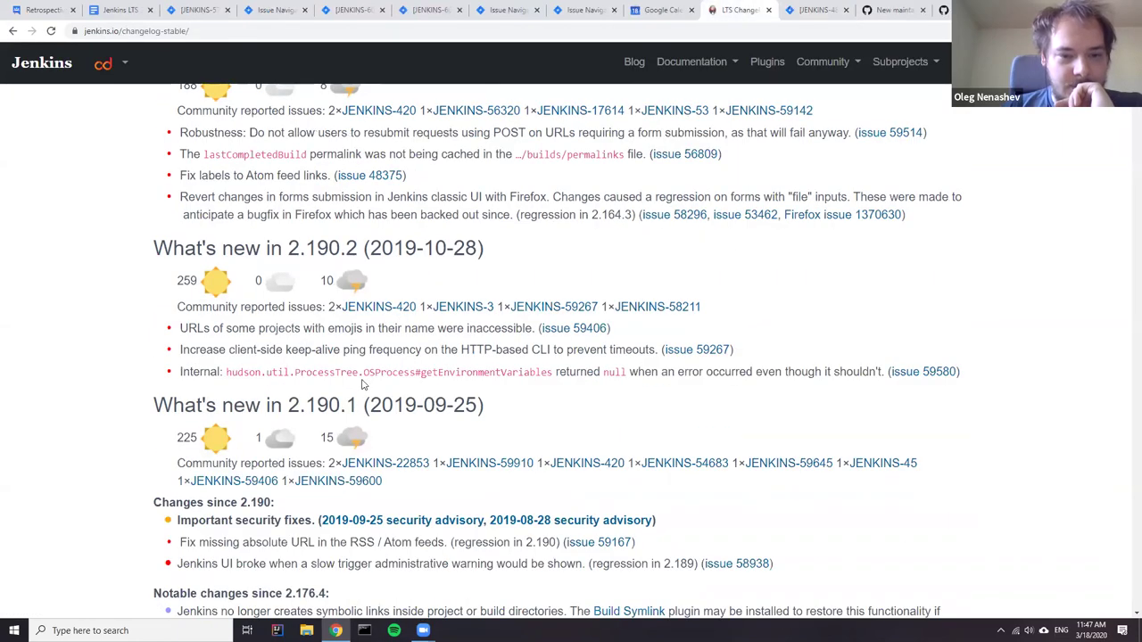
scroll(355, 379, "down", 2)
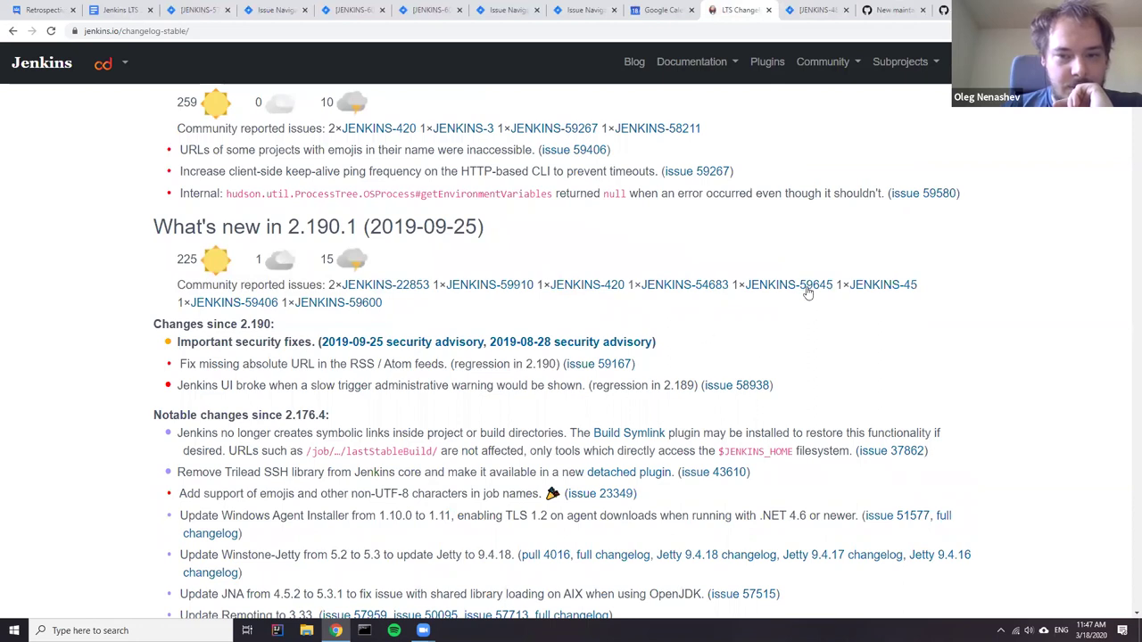
scroll(543, 344, "up", 2)
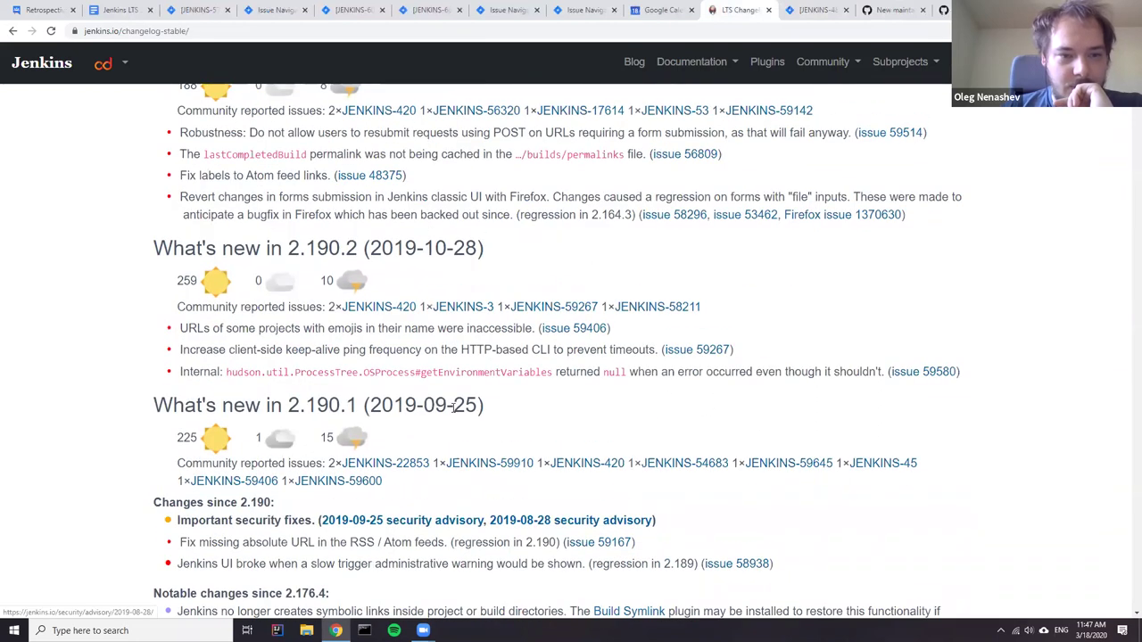
scroll(417, 392, "down", 12)
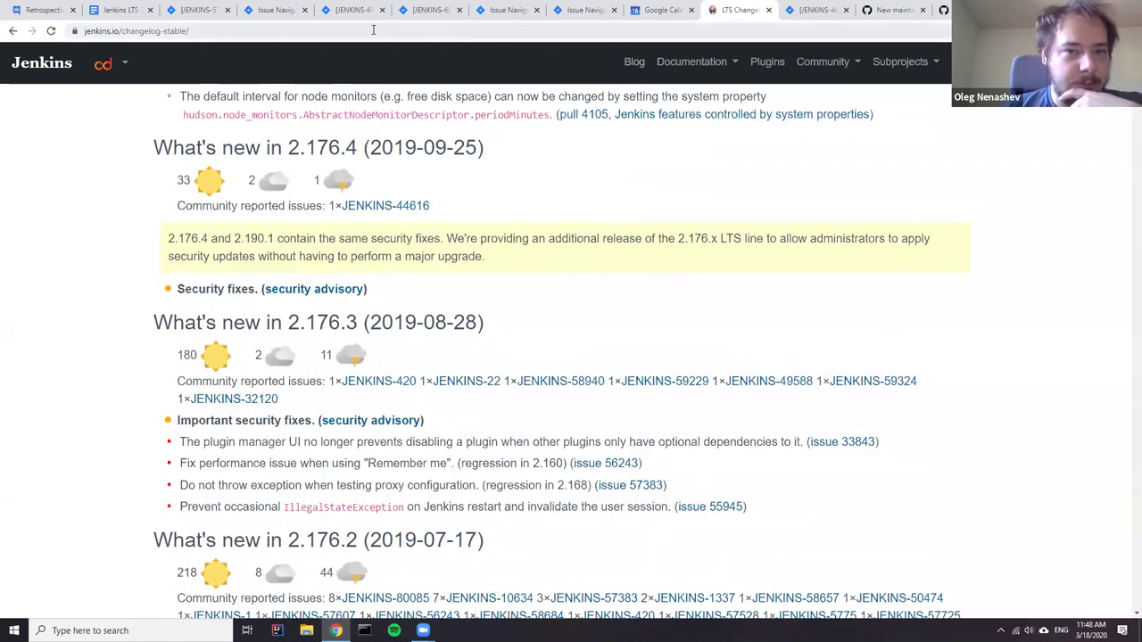
left_click(105, 10)
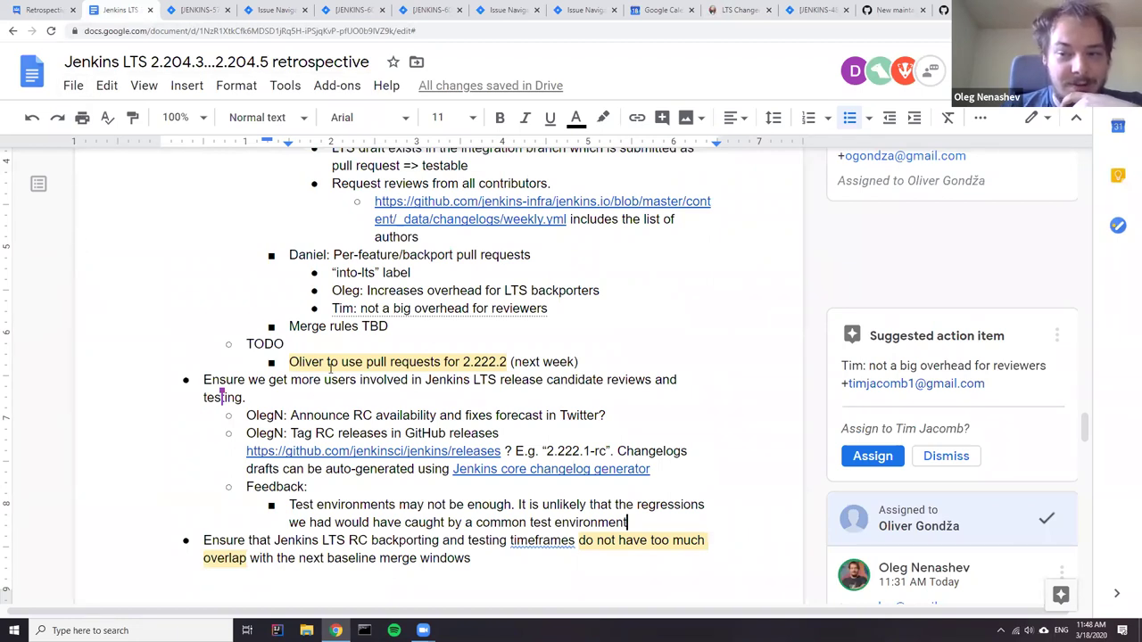
- Place the caret after 'test' in the RC testing Feedback note
scroll(473, 384, "down", 2)
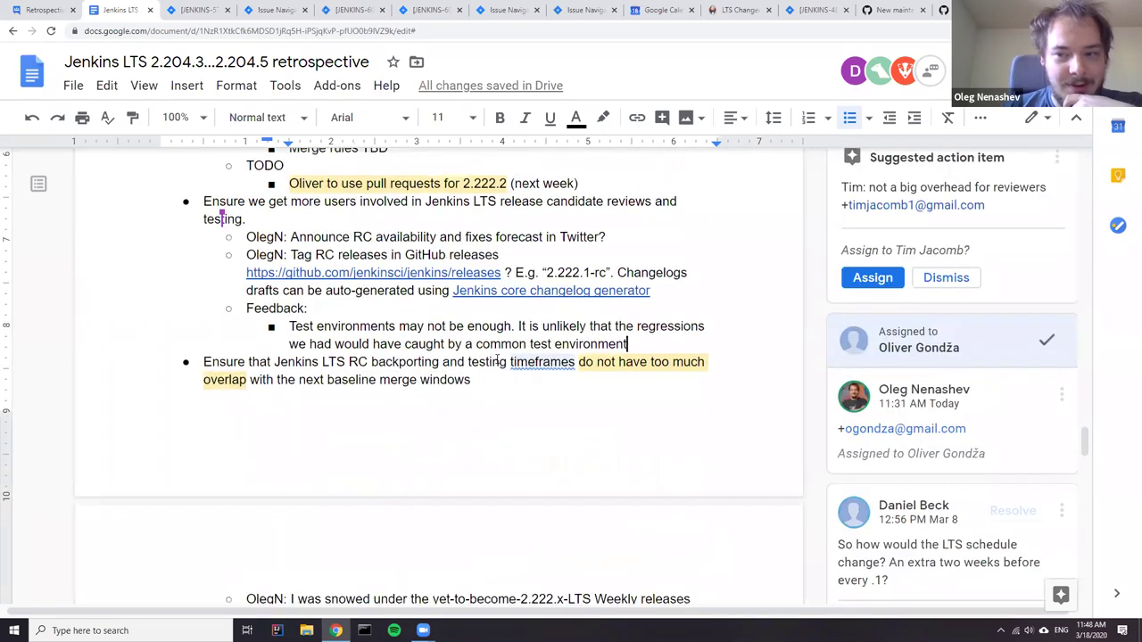
left_click(551, 345)
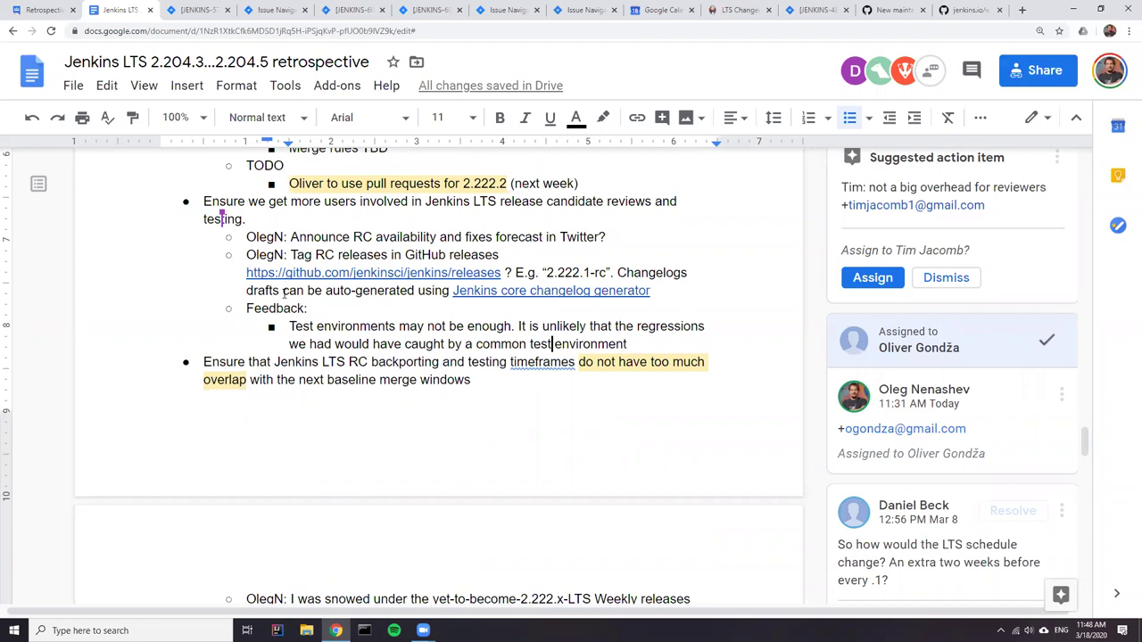
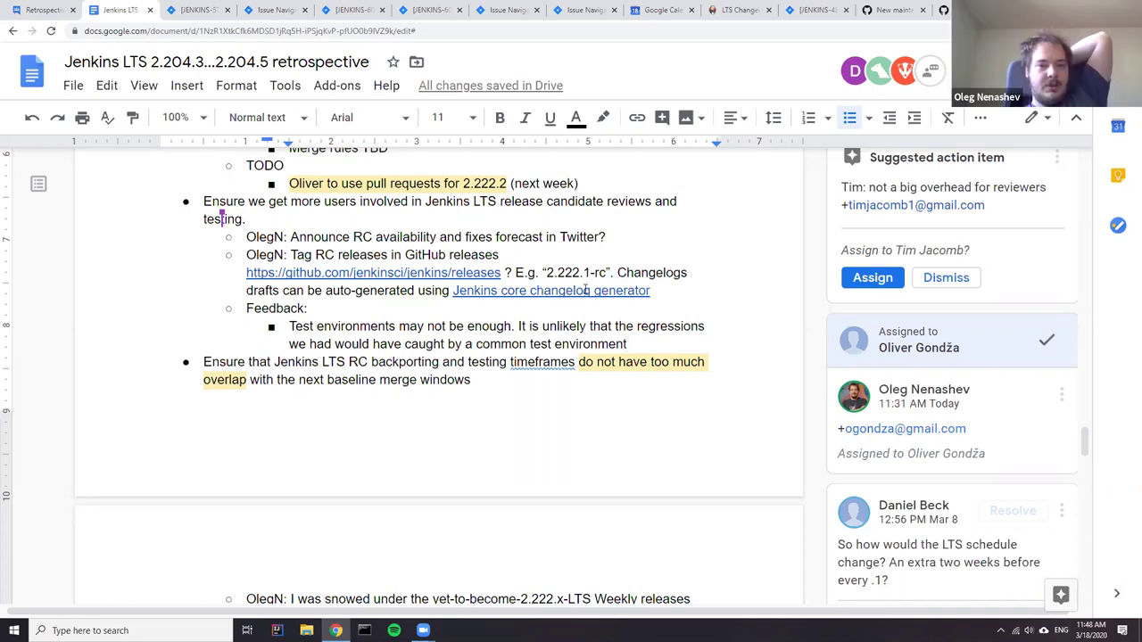
- Select the 'Tag RC releases' item and switch to the 'New maintainer guide' pull request
left_click_drag(665, 297, 231, 258)
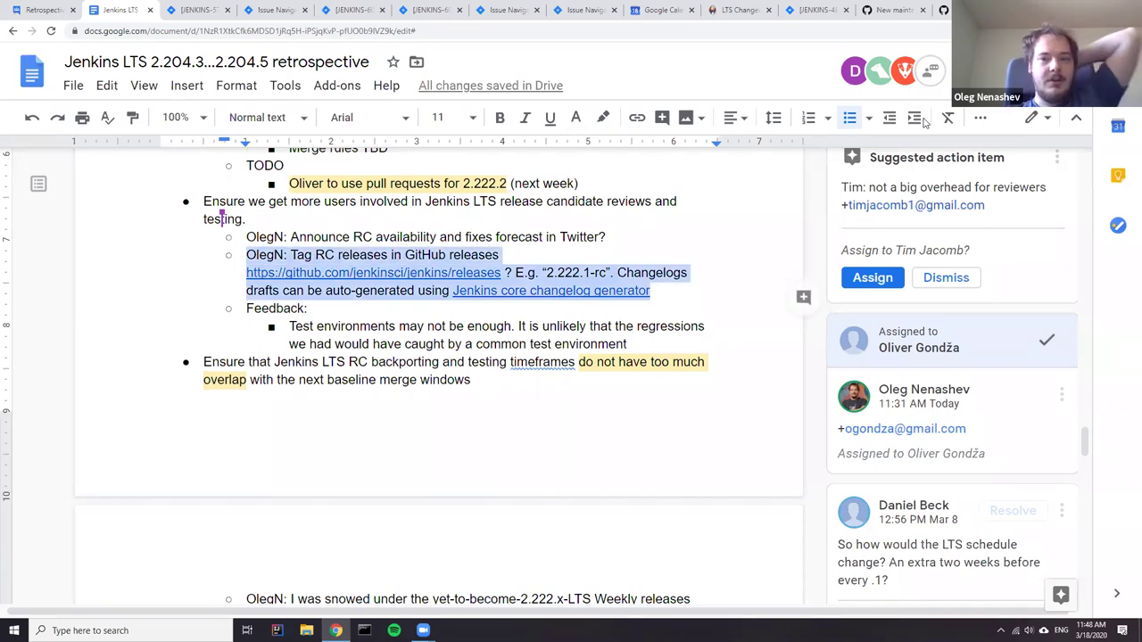
left_click(872, 13)
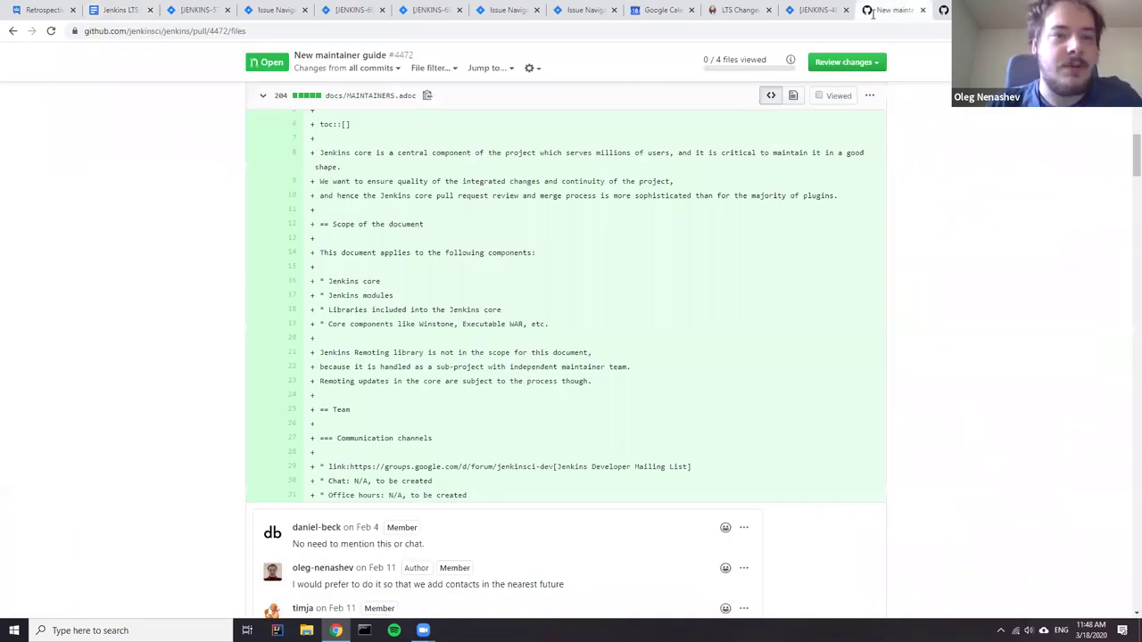
- Trim the address to load the github.com/jenkinsci/jenkins repository page
left_click(191, 31)
key("End")
key("ctrl+shift+Left")
key("ctrl+shift+Left")
key("ctrl+shift+Left")
key("BackSpace")
key("Return")
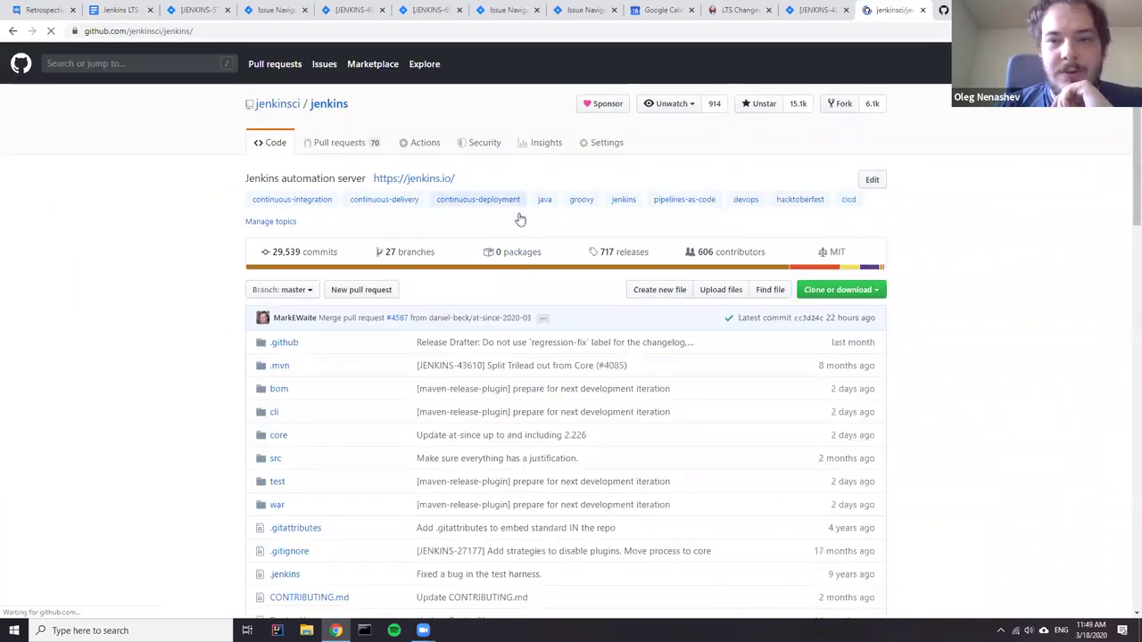
- View the repository's watchers, then open and close the notification menu unchanged
left_click(714, 105)
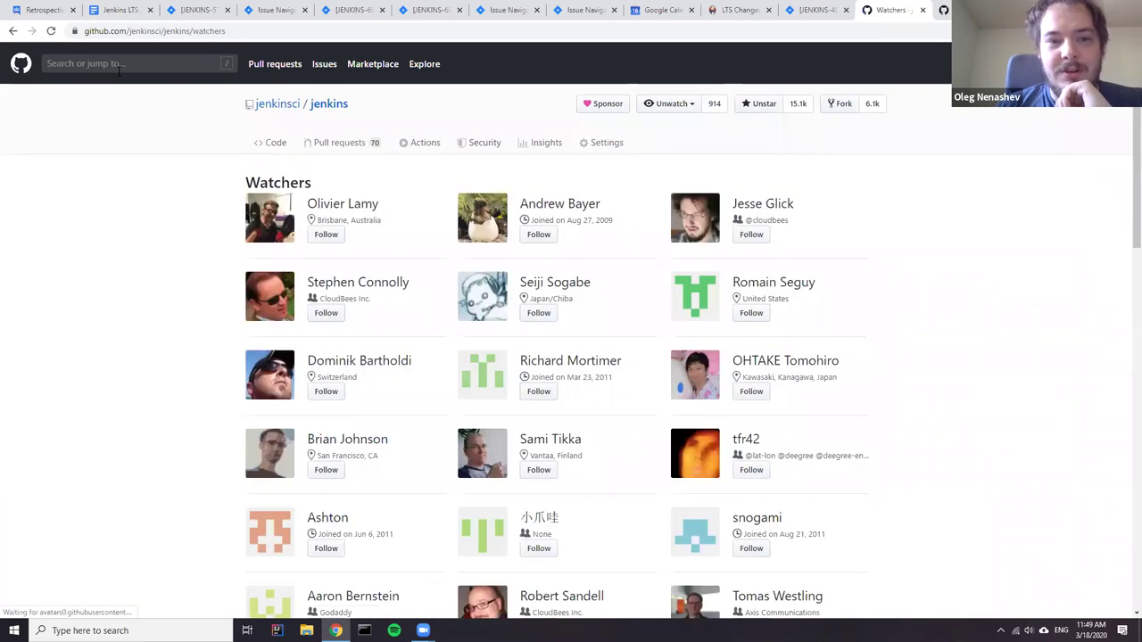
left_click(12, 33)
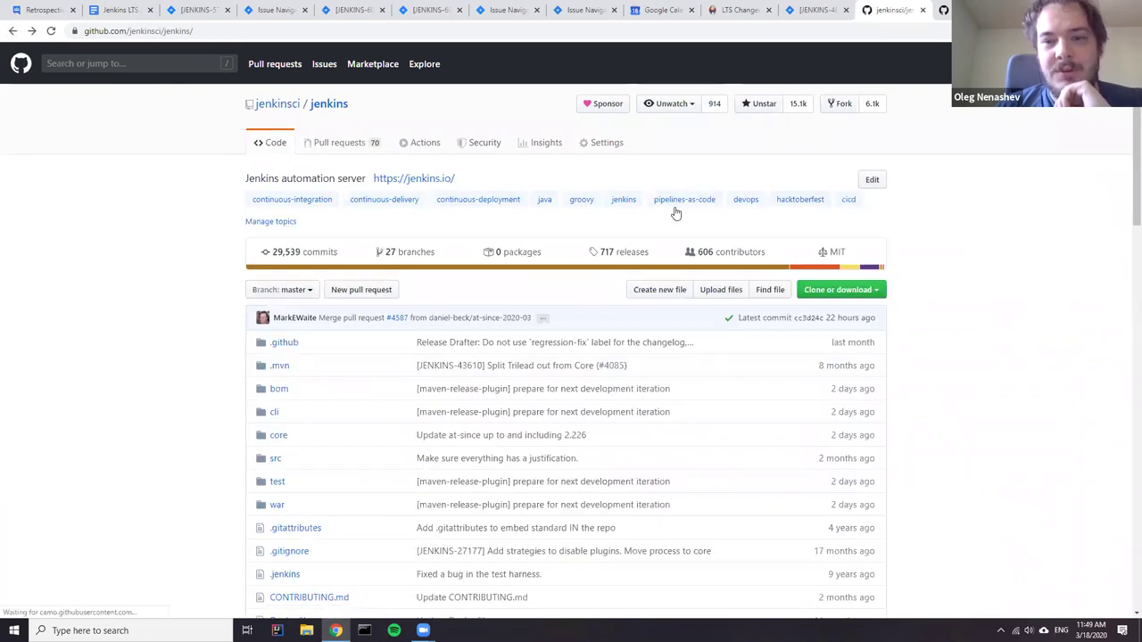
left_click(694, 105)
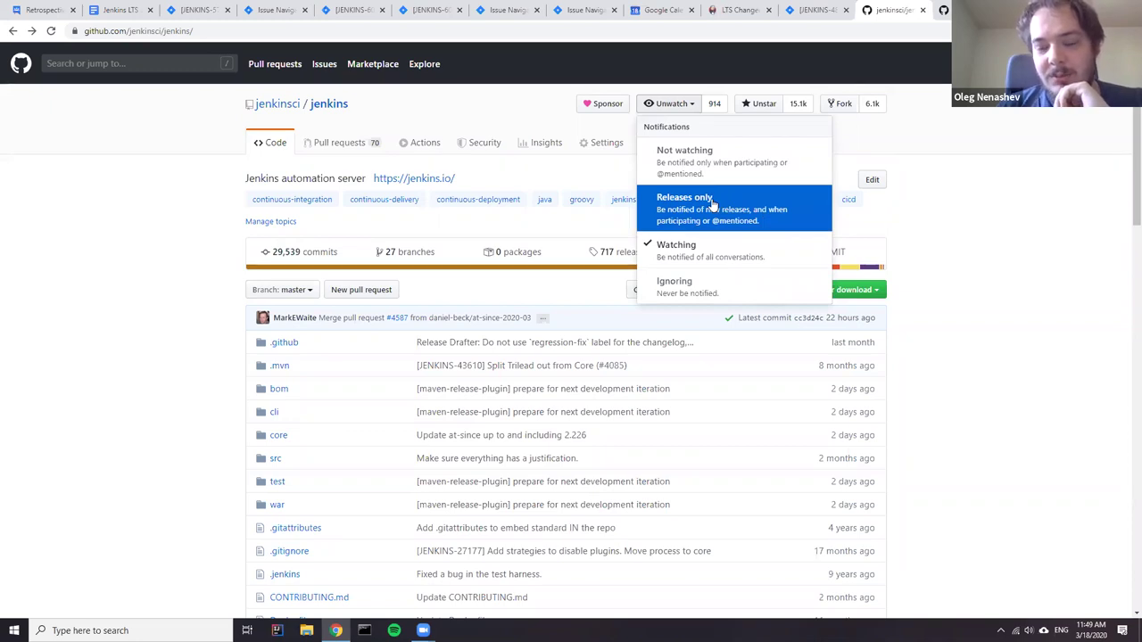
left_click(632, 242)
- Check the 717 releases list, then return to the retrospective document
left_click(639, 256)
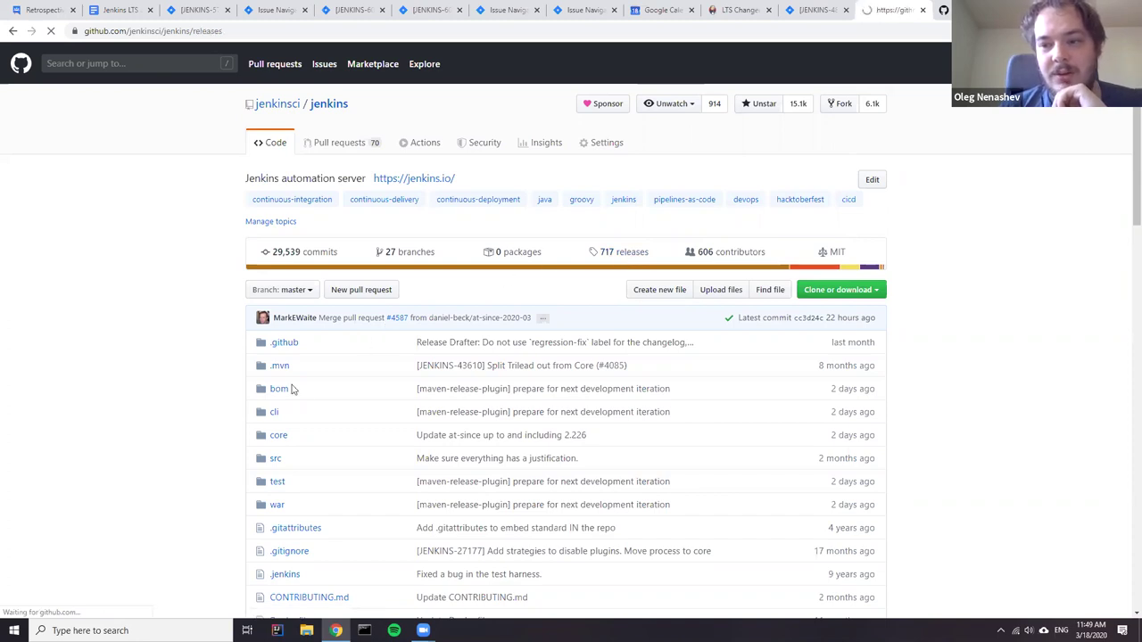
scroll(437, 277, "down", 3)
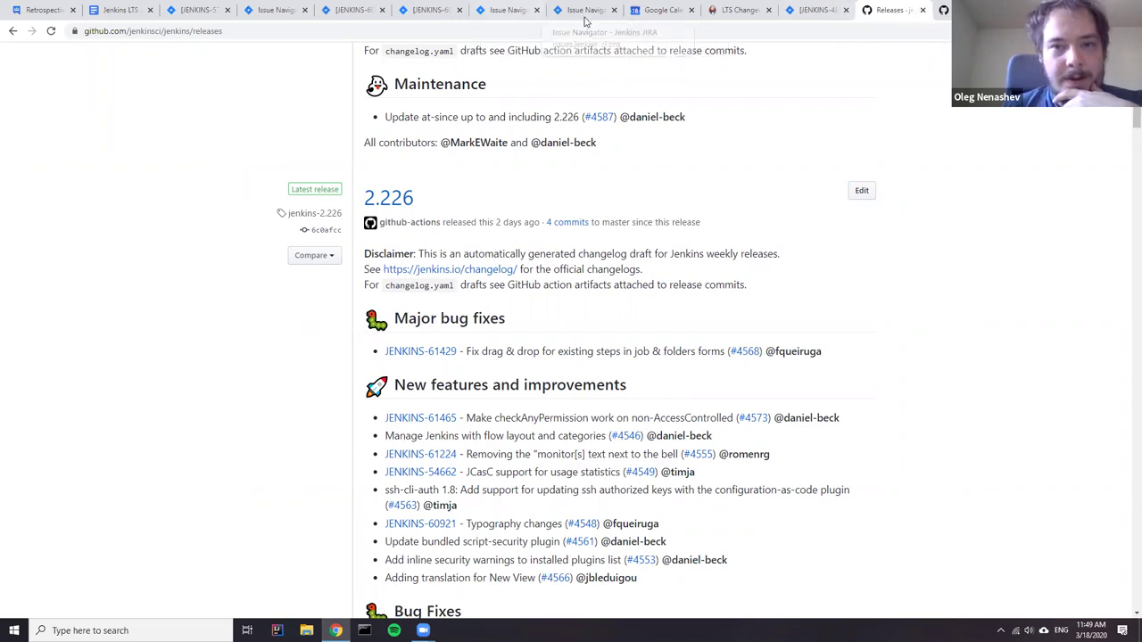
left_click(100, 12)
left_click(398, 236)
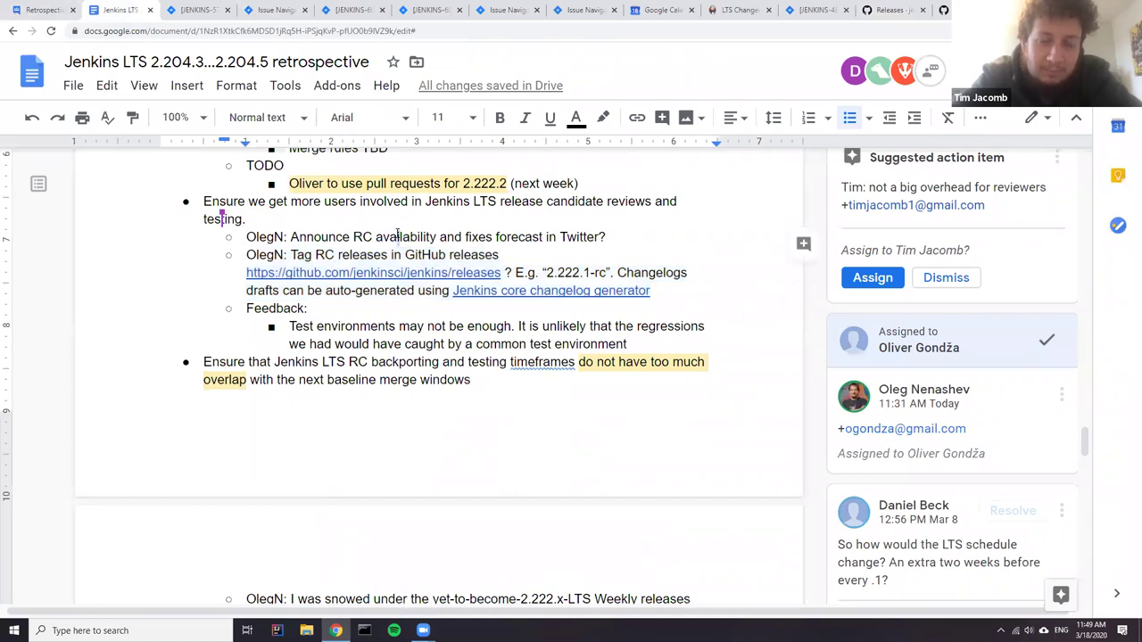
- Add a sub-bullet with a participant's name and colon after the changelog generator line
triple_click(396, 236)
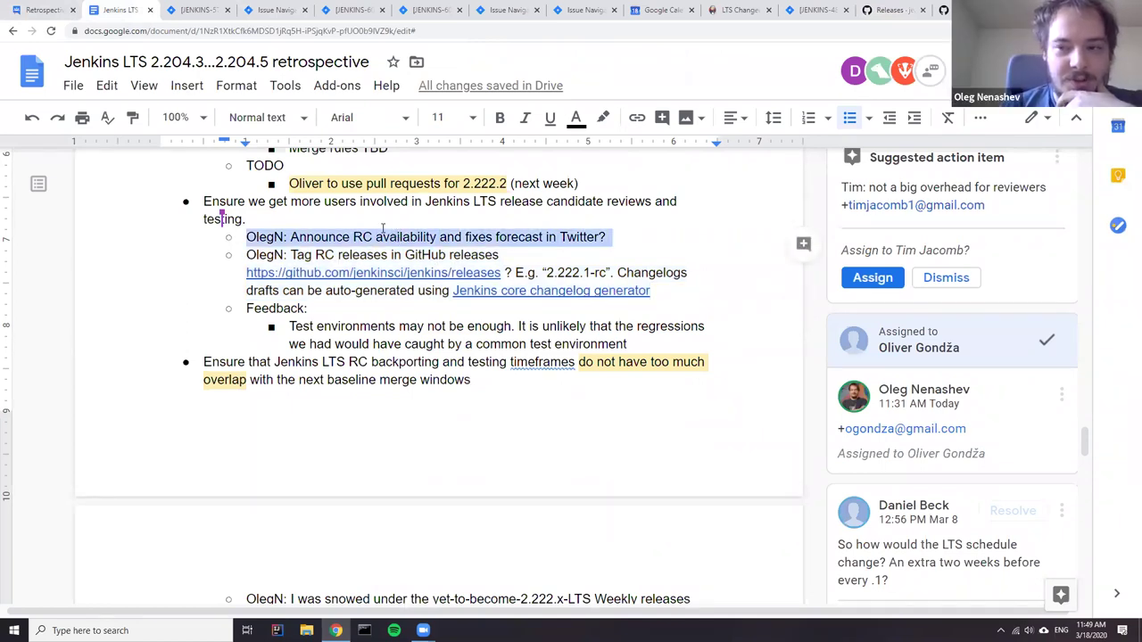
left_click(679, 294)
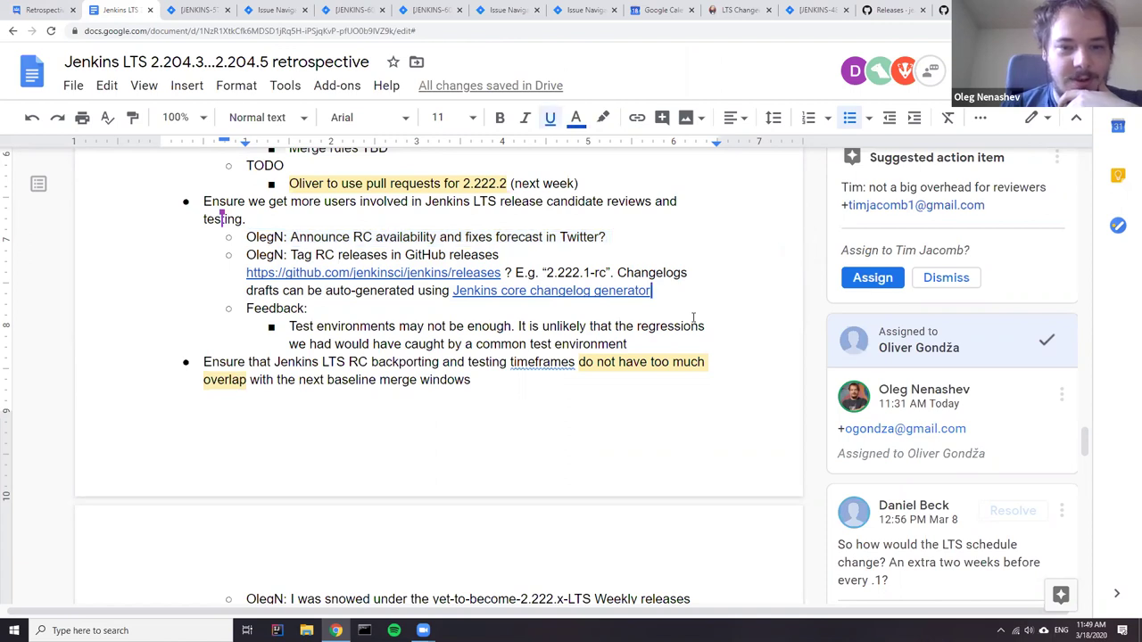
key("Return")
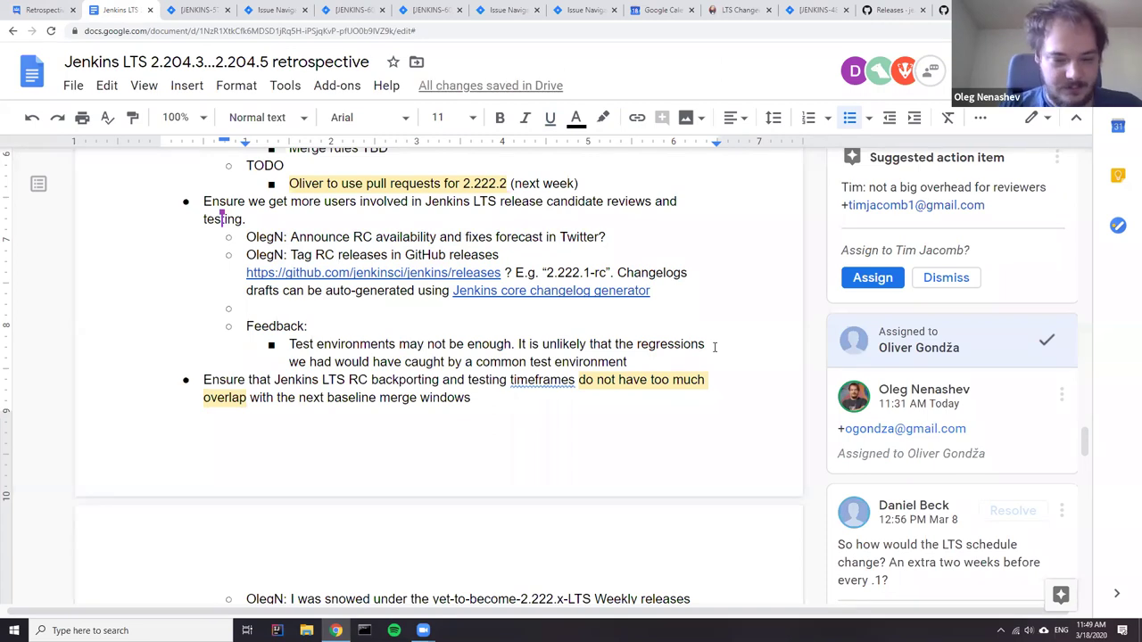
type("Th")
key("BackSpace")
key("BackSpace")
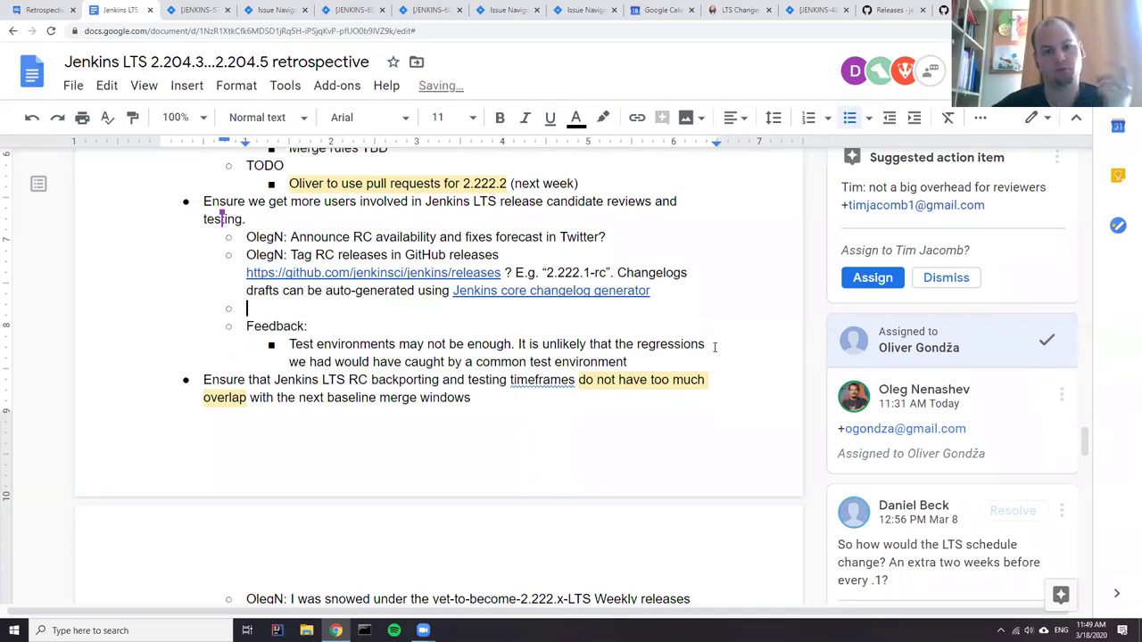
type("Tim")
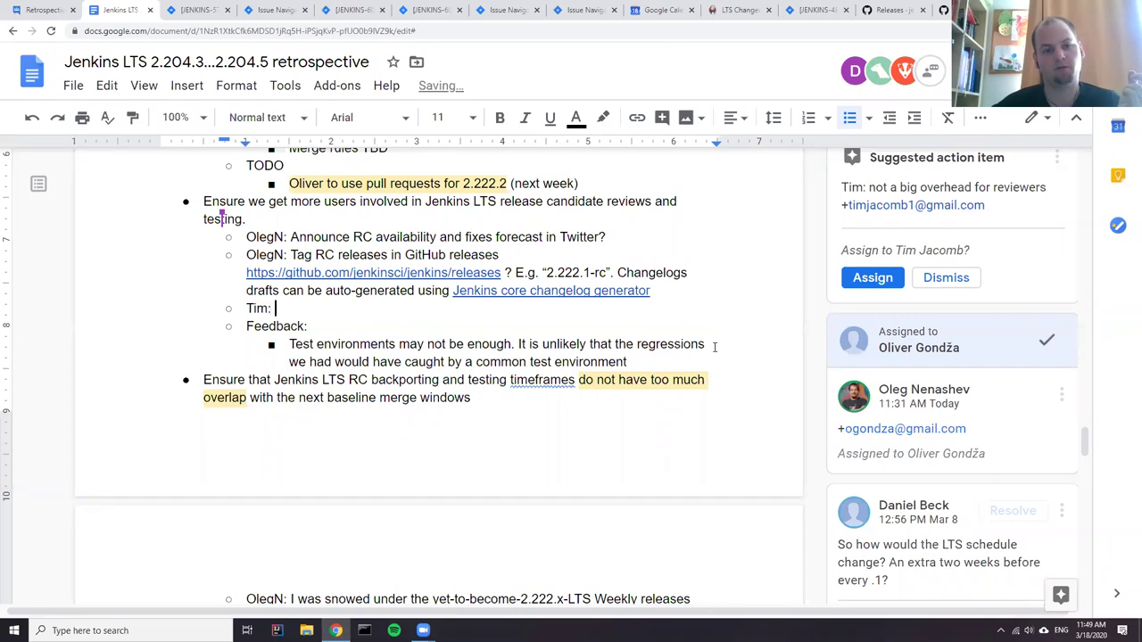
type(":")
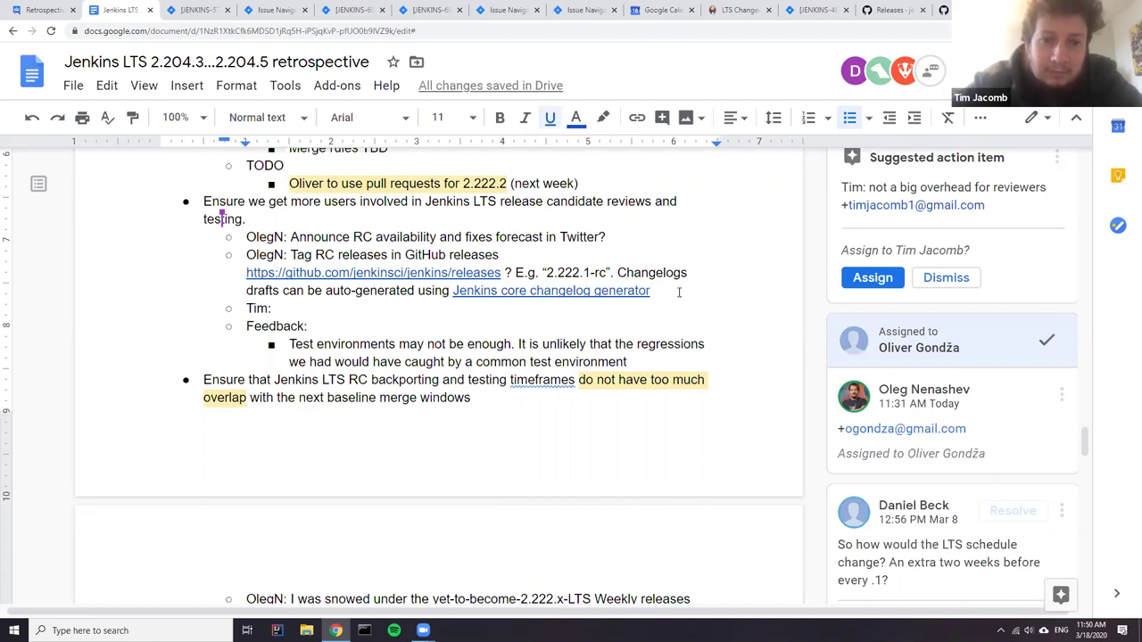
- Add an indented lowercase 'pre-release flag' bullet under the changelog generator line
left_click(679, 292)
key("Return")
key("Tab")
type("pre-")
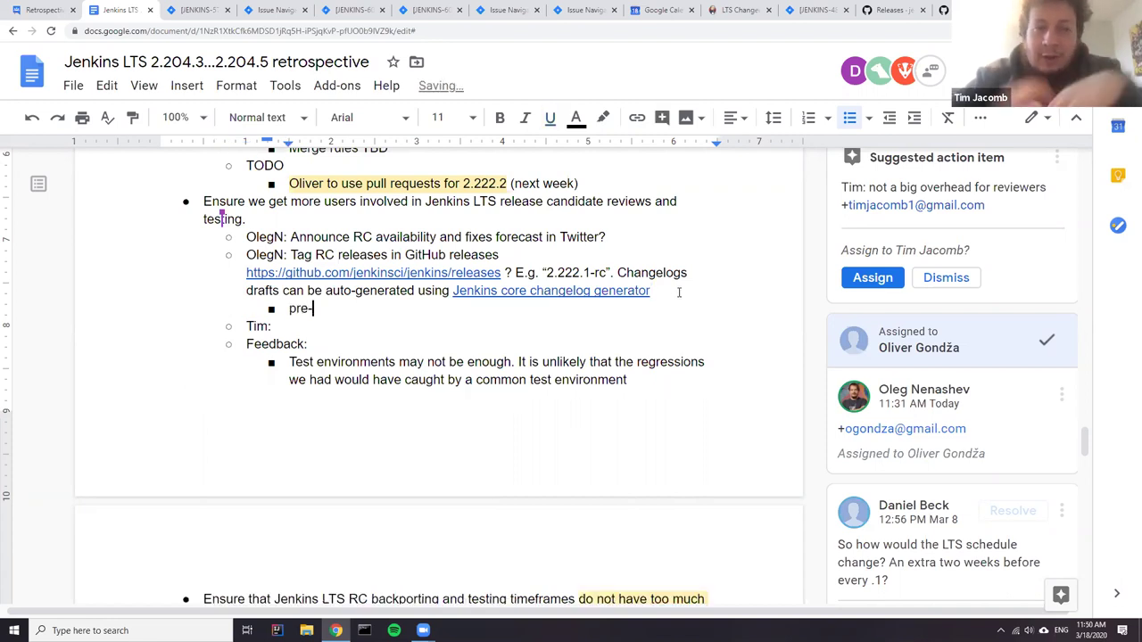
type("release ")
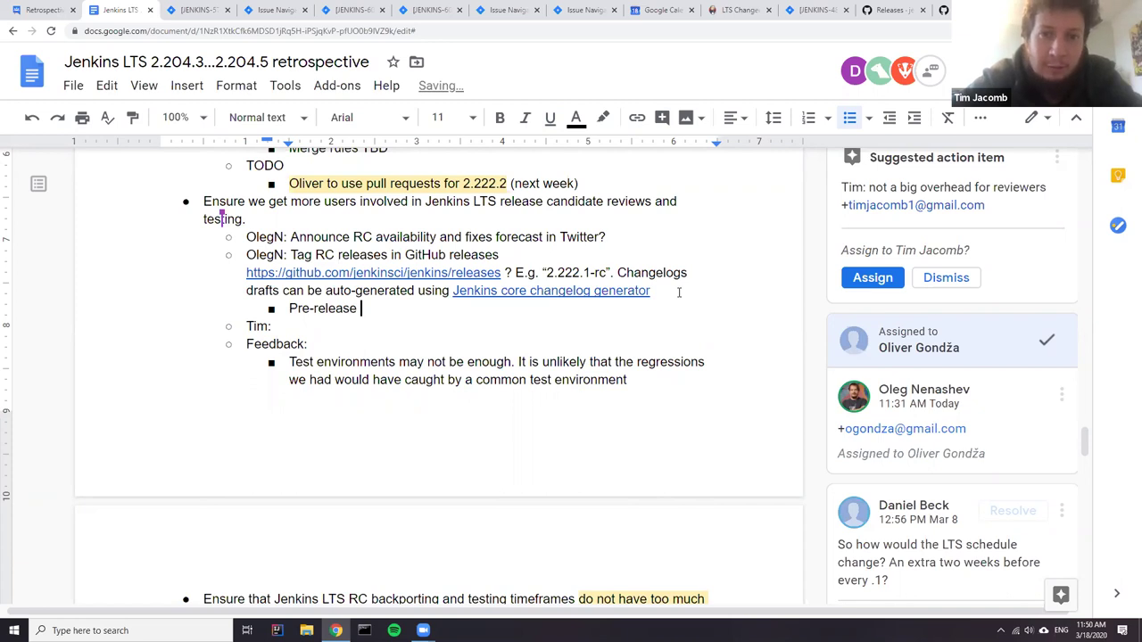
type("flag")
key("Down")
key("Up")
key("Home")
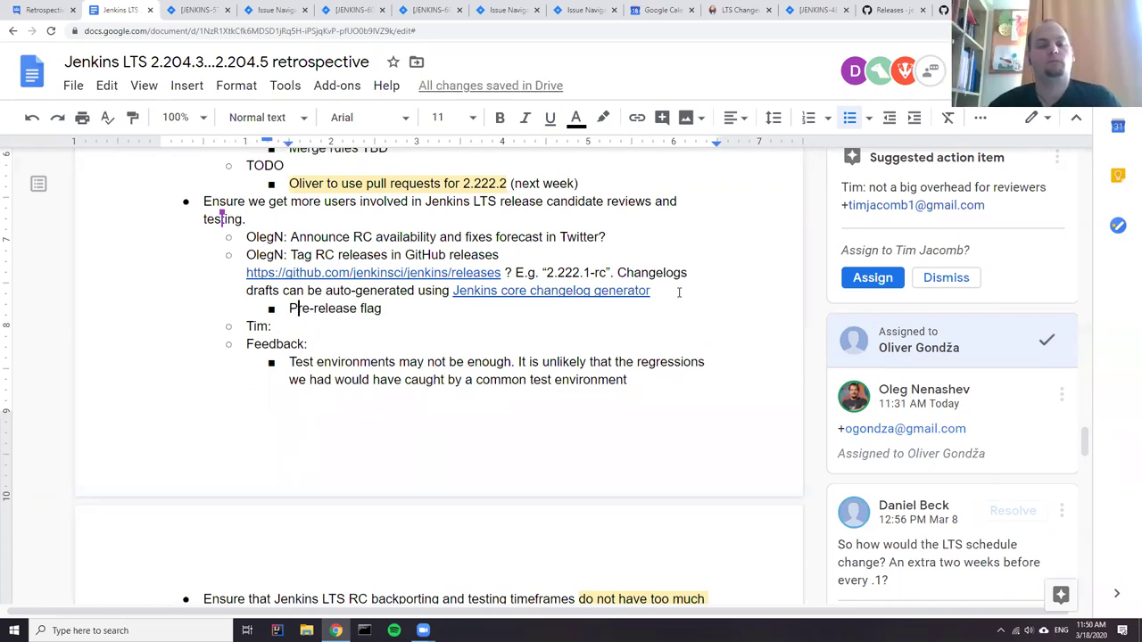
key("Delete")
type("p")
- Write 'link from downloads?' on the name bullet, then bring up GitHub releases
key("Down")
type("link fro")
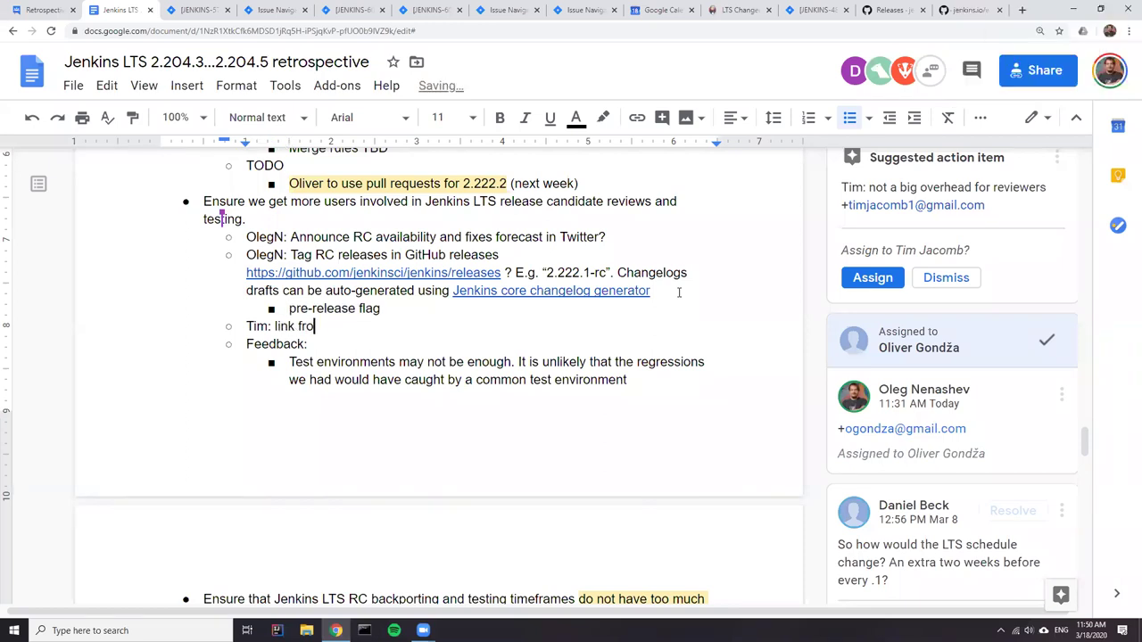
type("m Downloads")
key("Delete")
type("ds?")
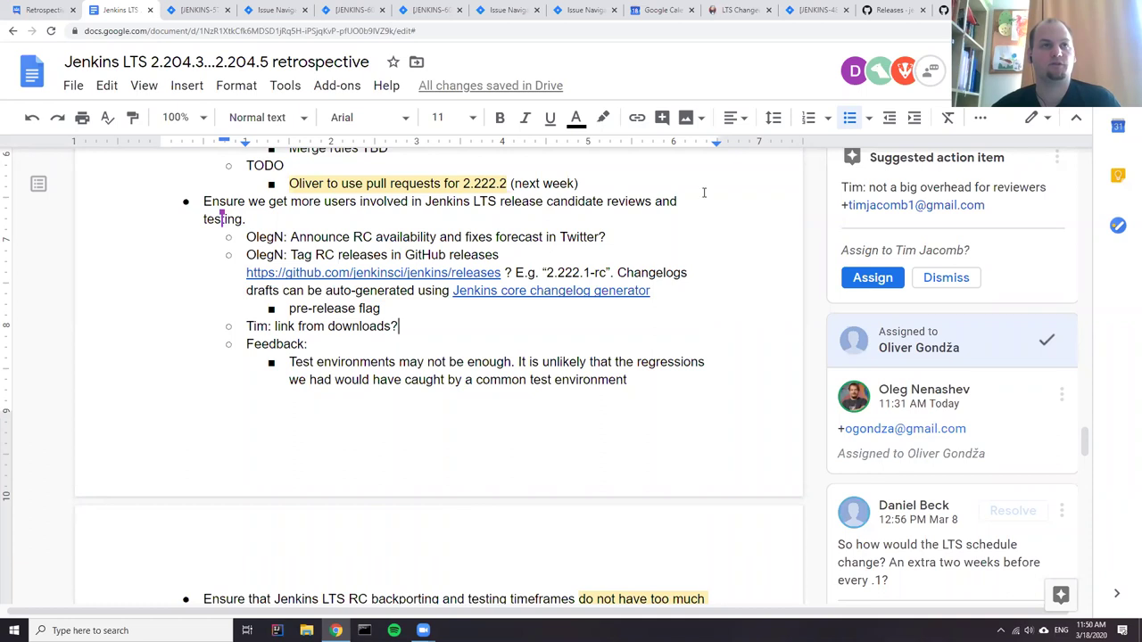
left_click(897, 11)
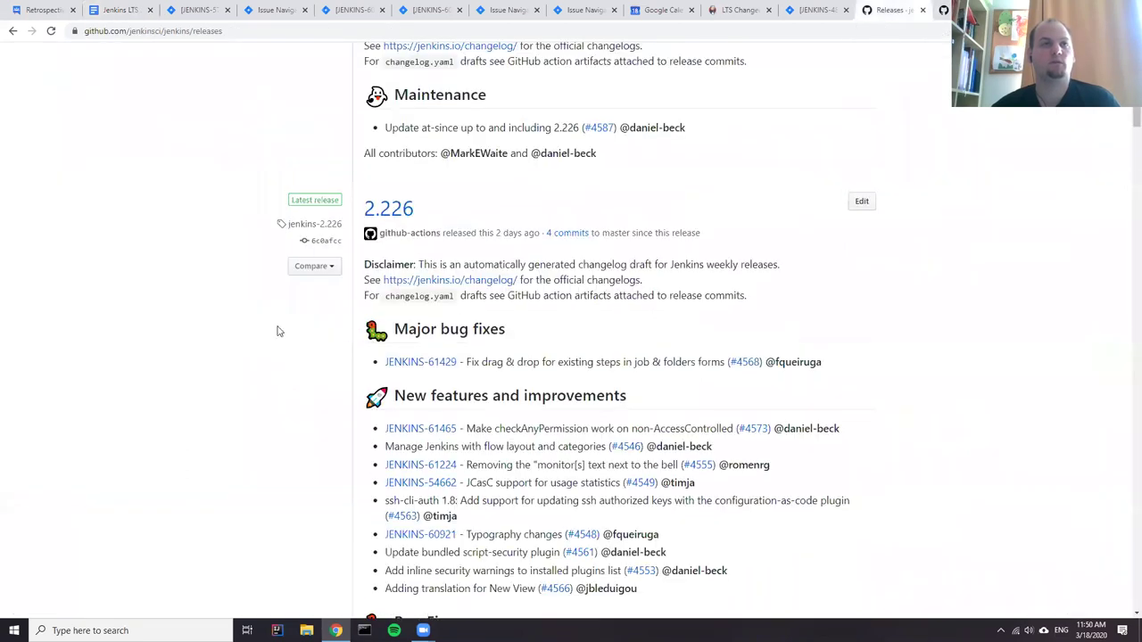
- Try the new-release draft form, toggling 'This is a pre-release' on and off, without drafting
scroll(277, 331, "up", 3)
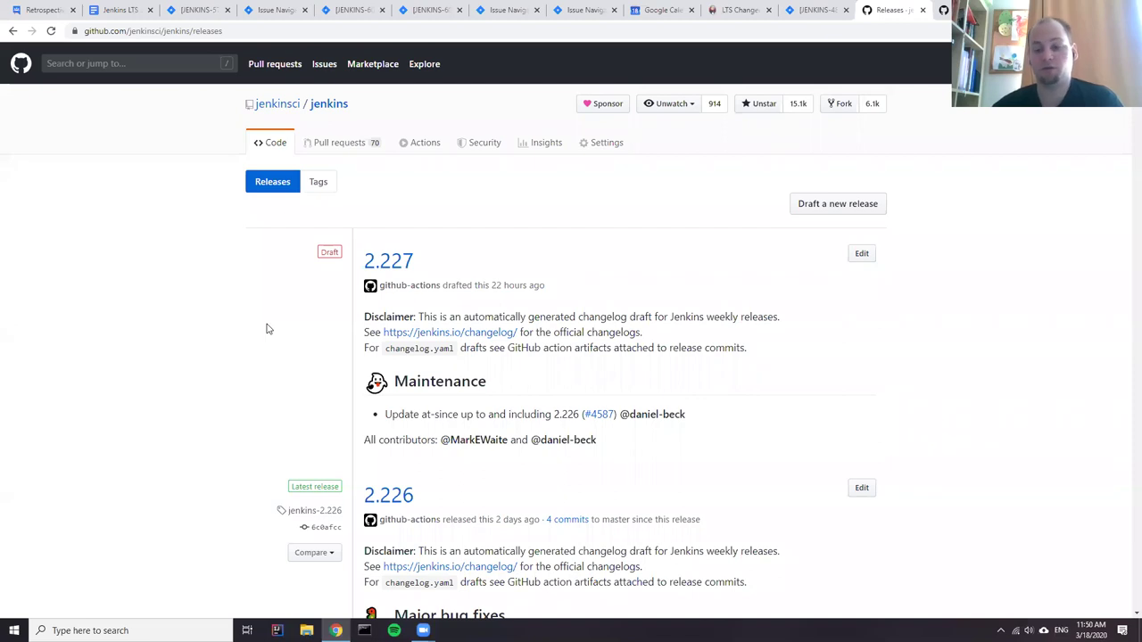
scroll(266, 330, "down", 3)
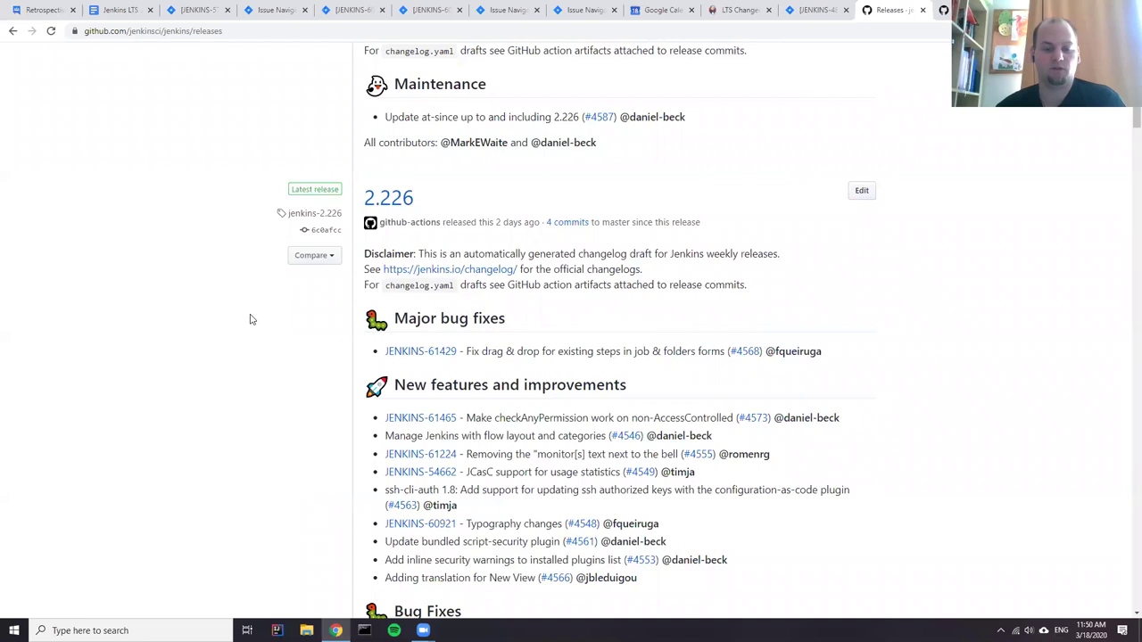
scroll(216, 274, "up", 2)
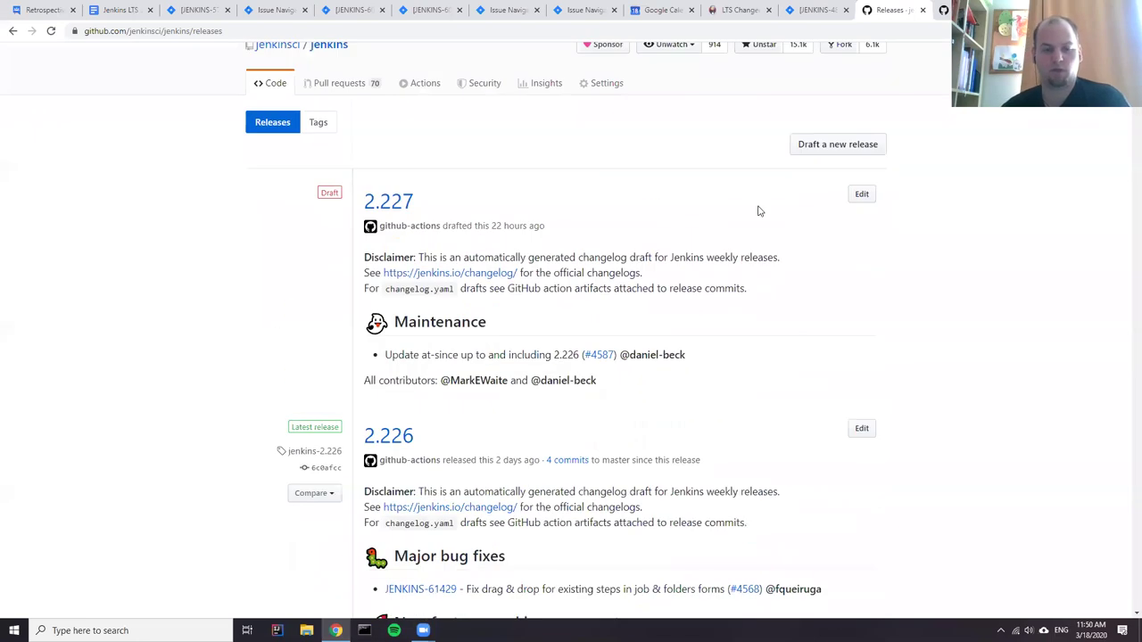
left_click(836, 145)
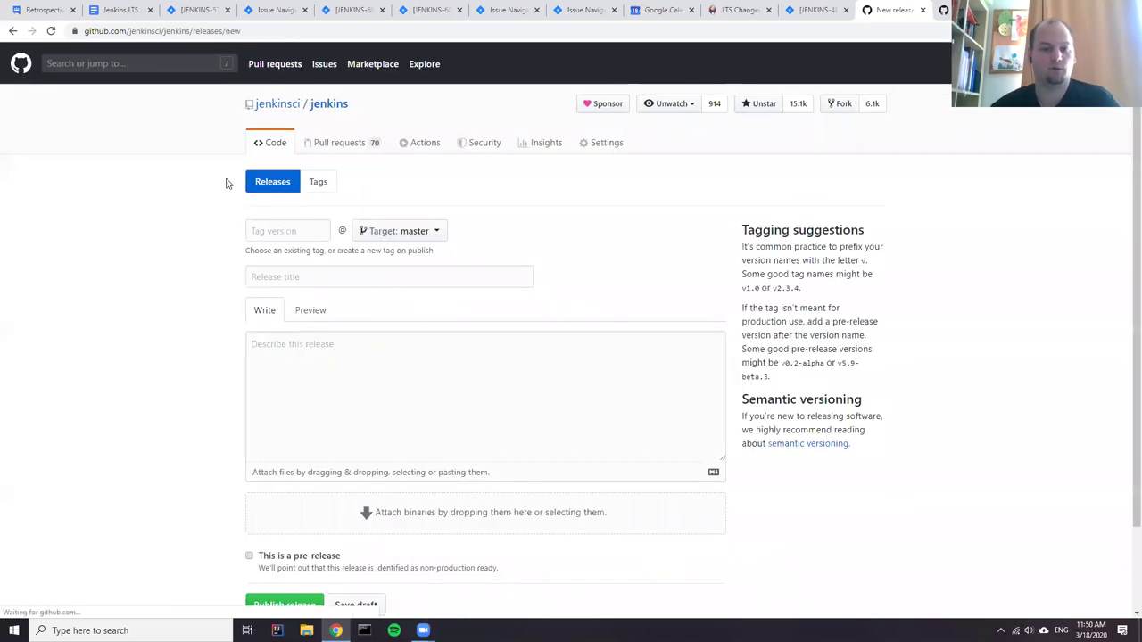
scroll(249, 331, "down", 1)
left_click(301, 459)
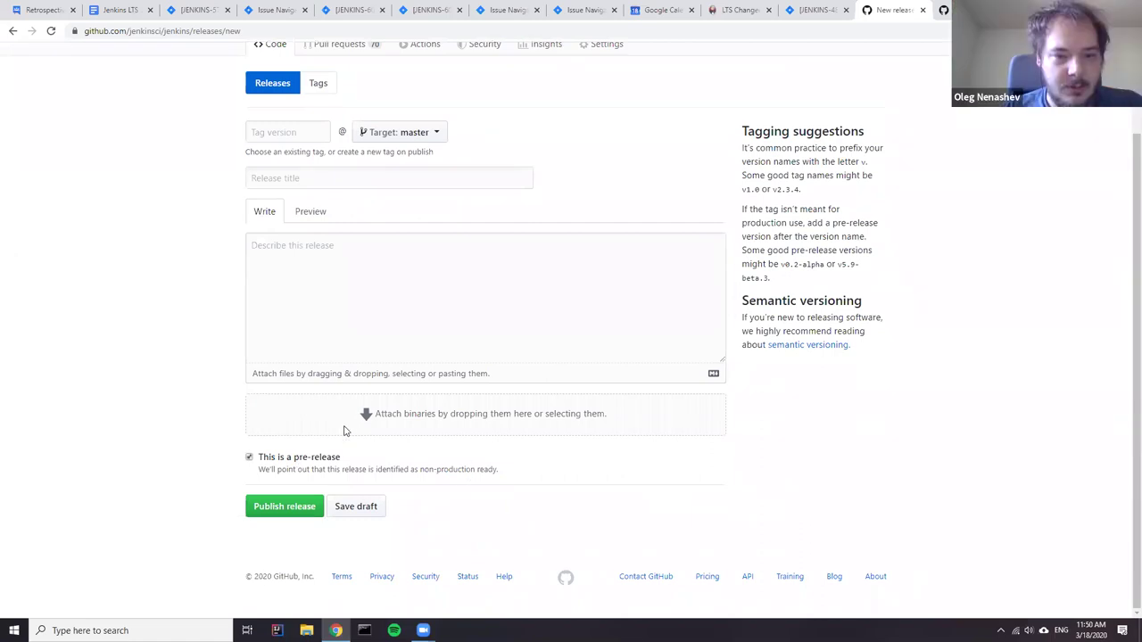
left_click(319, 459)
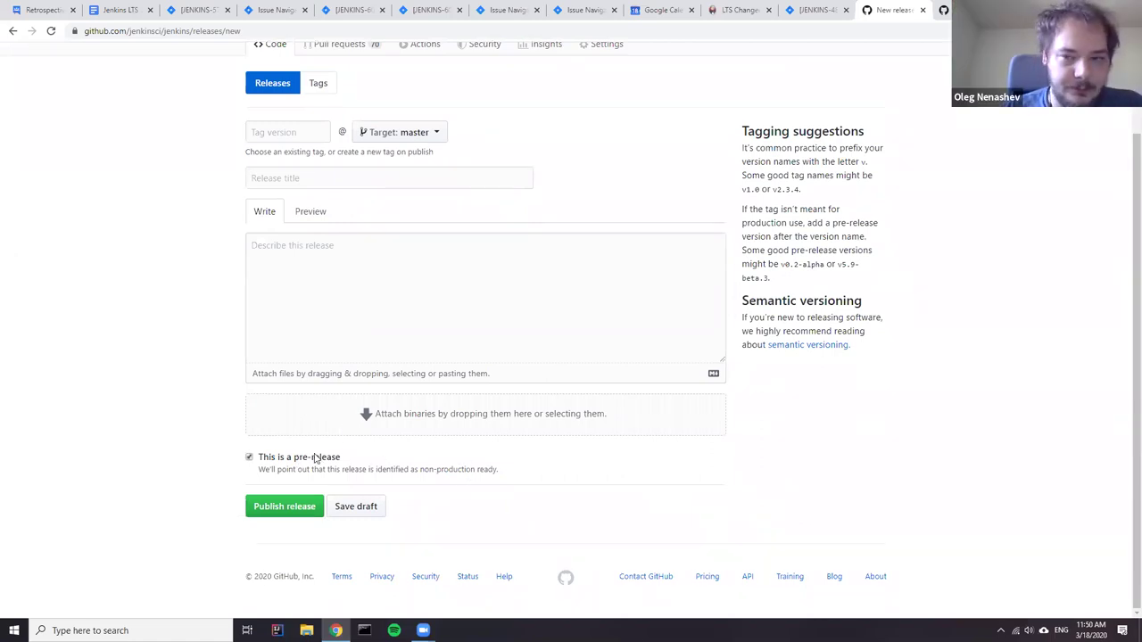
left_click(13, 30)
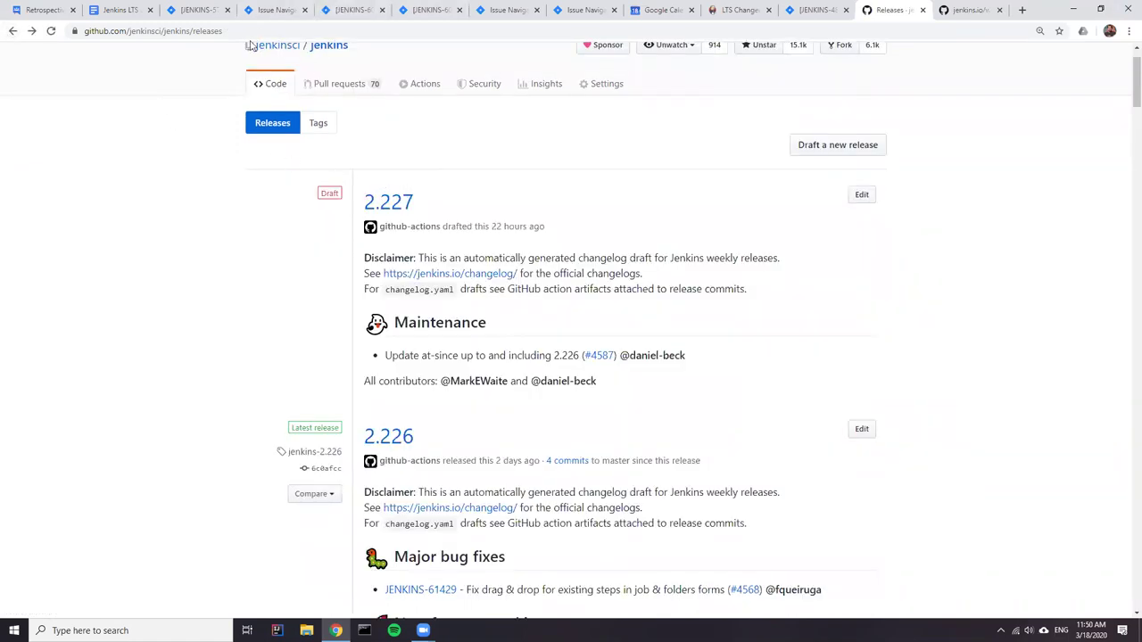
left_click(134, 10)
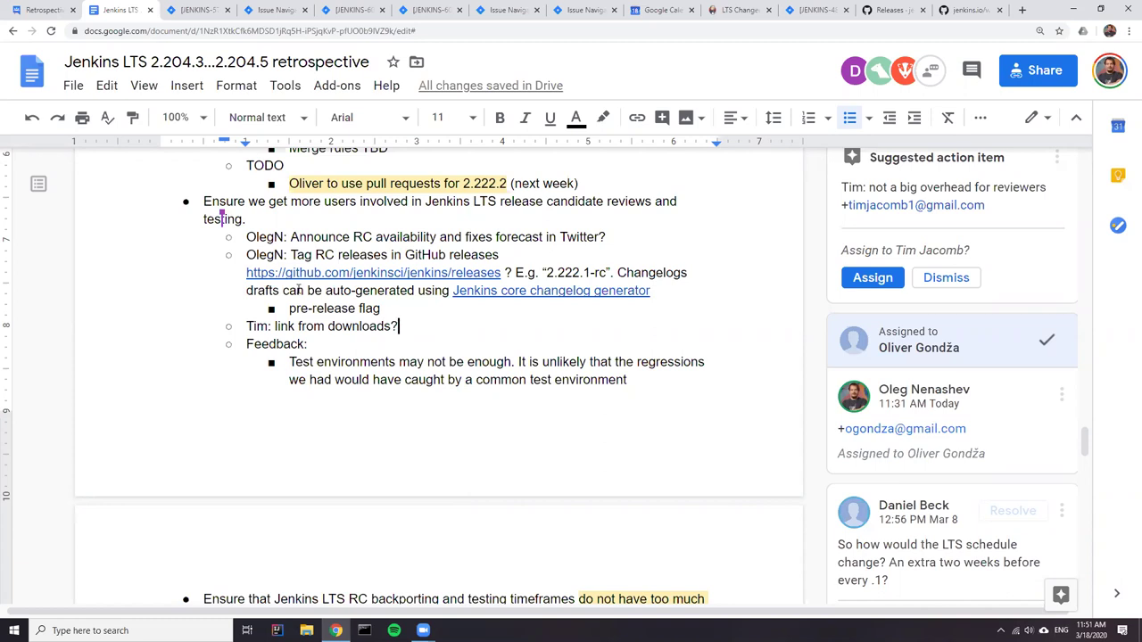
- Undo the accidental text move and put the caret after 'link from downloads?'
left_click_drag(383, 310, 362, 309)
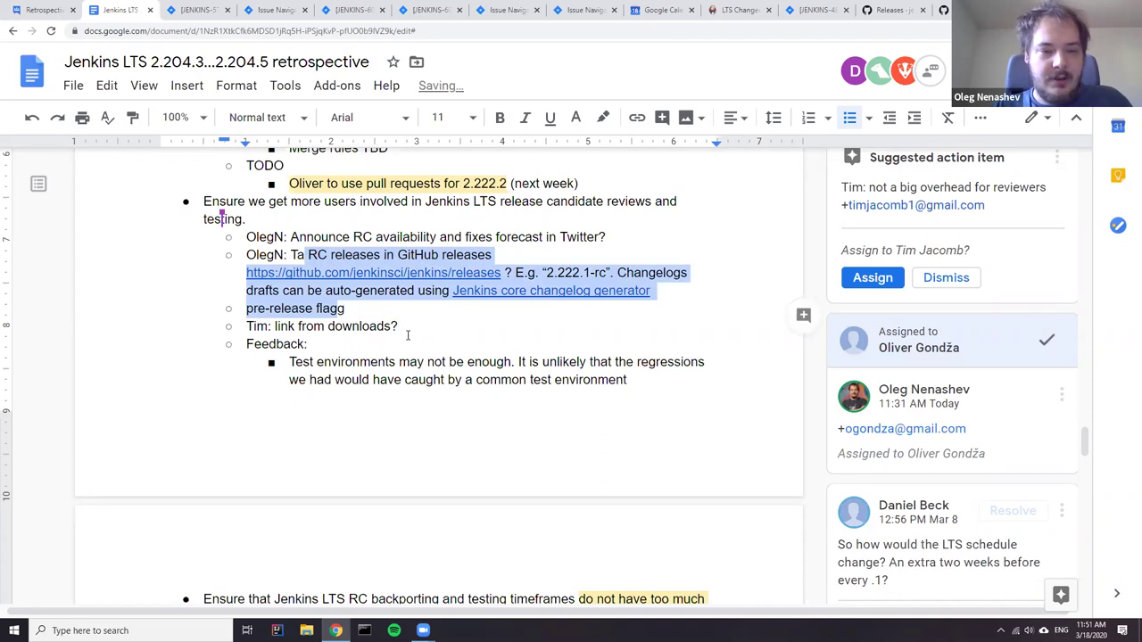
key("ctrl+z")
left_click(375, 326)
double_click(353, 327)
left_click(355, 327)
triple_click(355, 327)
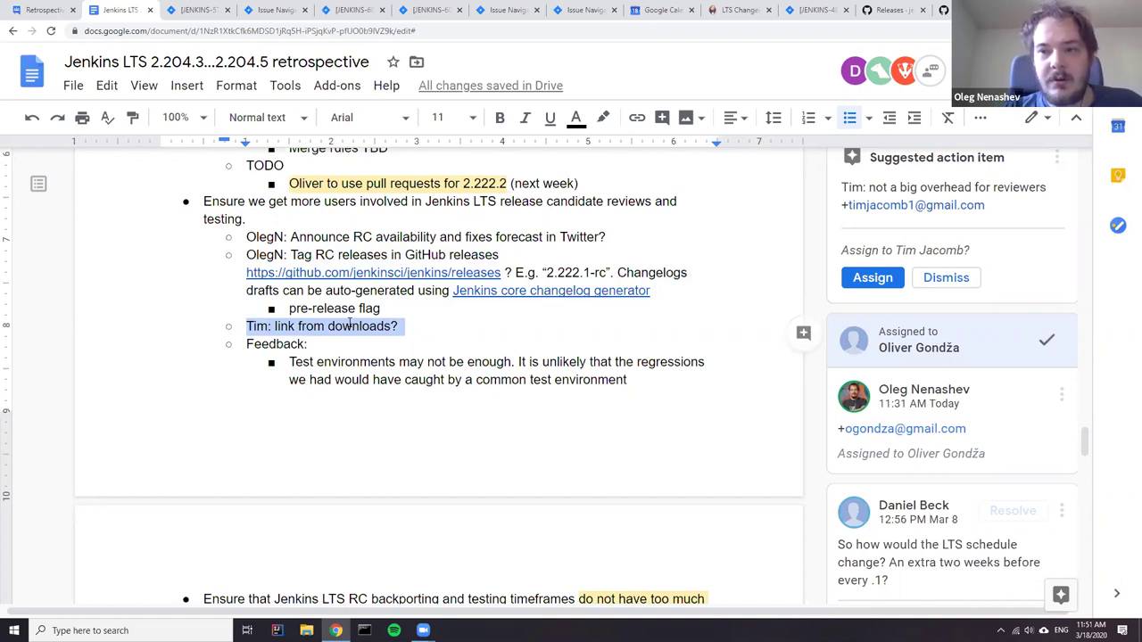
left_click(406, 328)
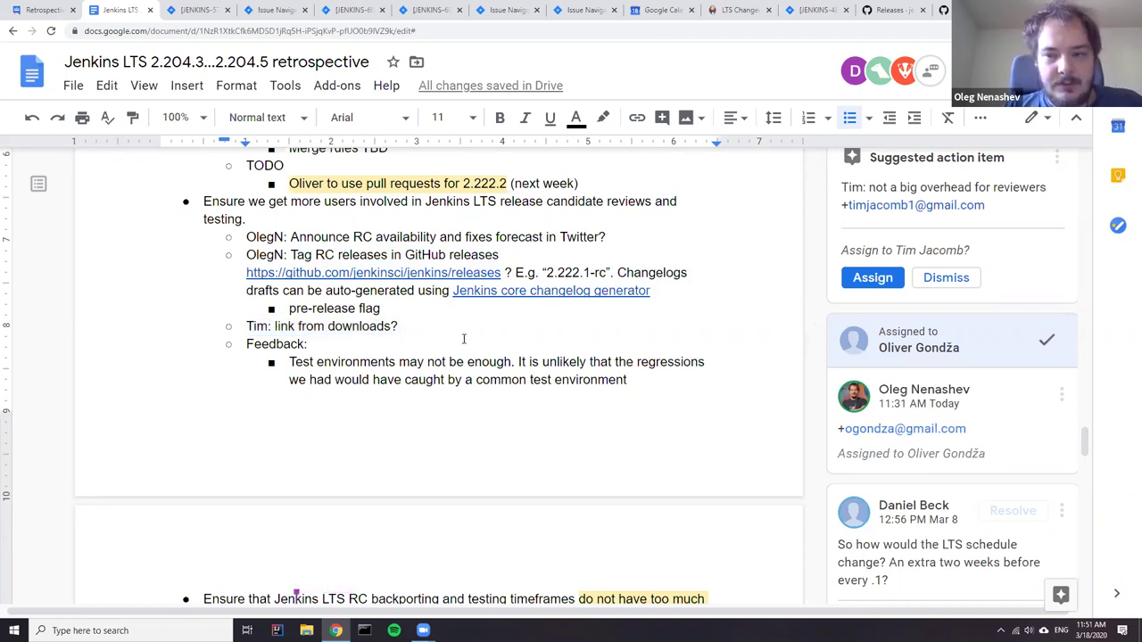
- Open jenkins.io/download/ in a new tab, review LTS 2.204.5 and weekly 2.226, and copy its address
key("ctrl+t")
type("j")
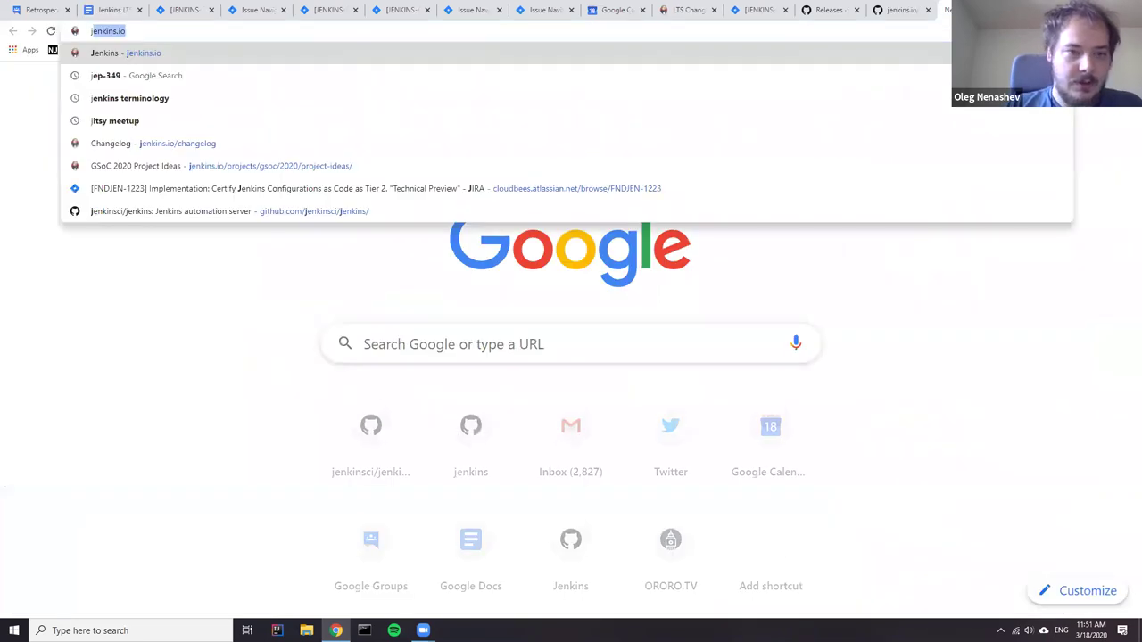
type("enkins.io/doc")
key("Return")
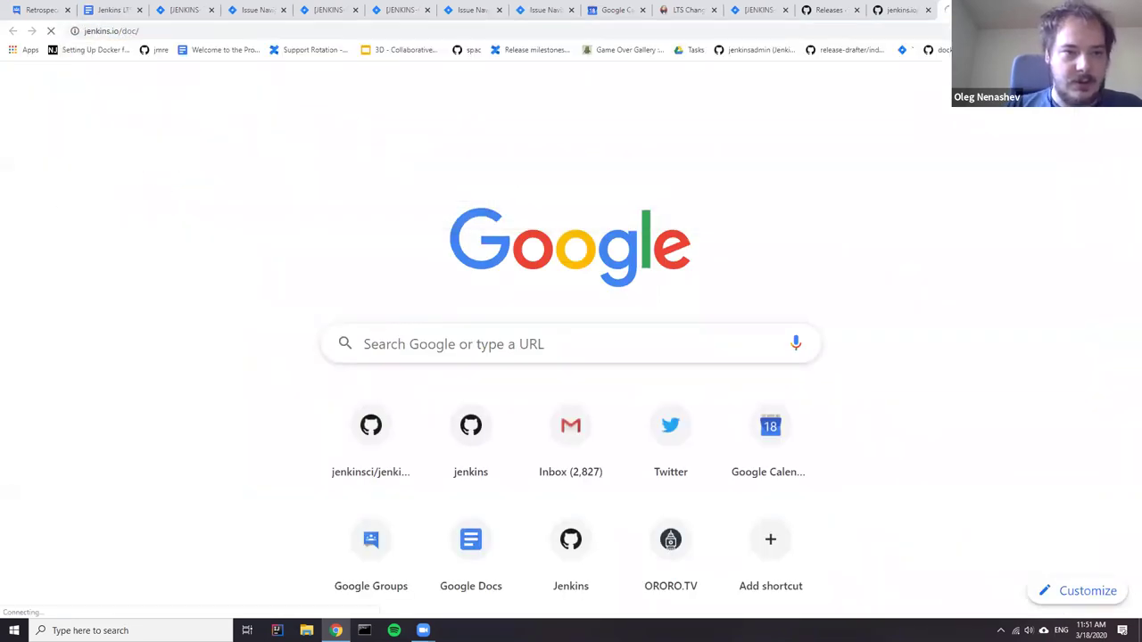
left_click(163, 31)
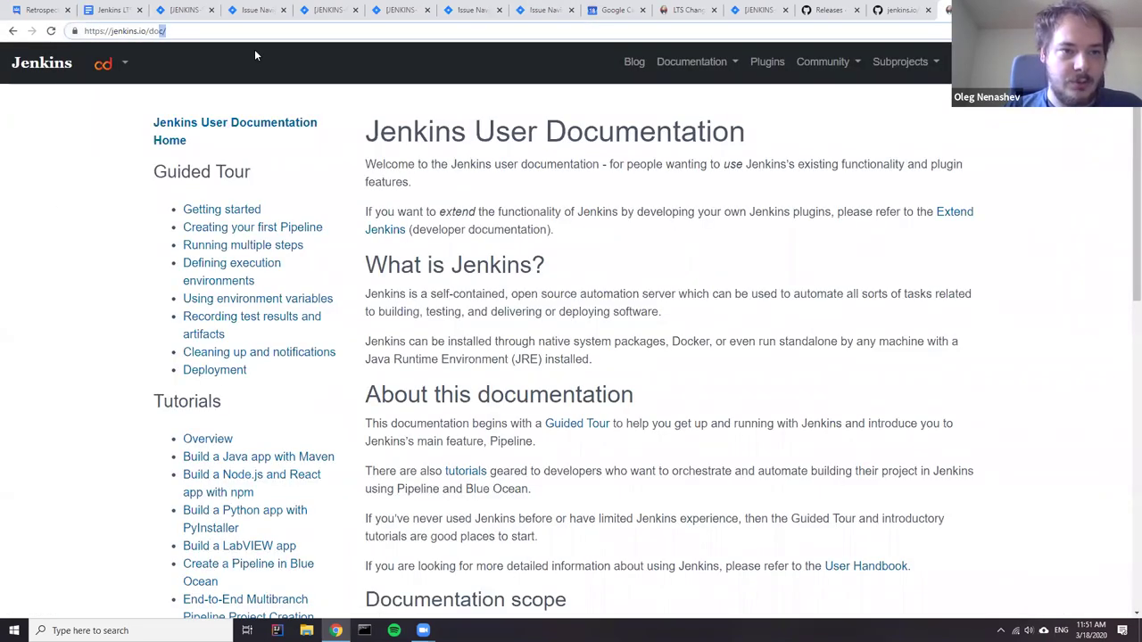
key("BackSpace")
key("BackSpace")
type("w")
left_click(254, 53)
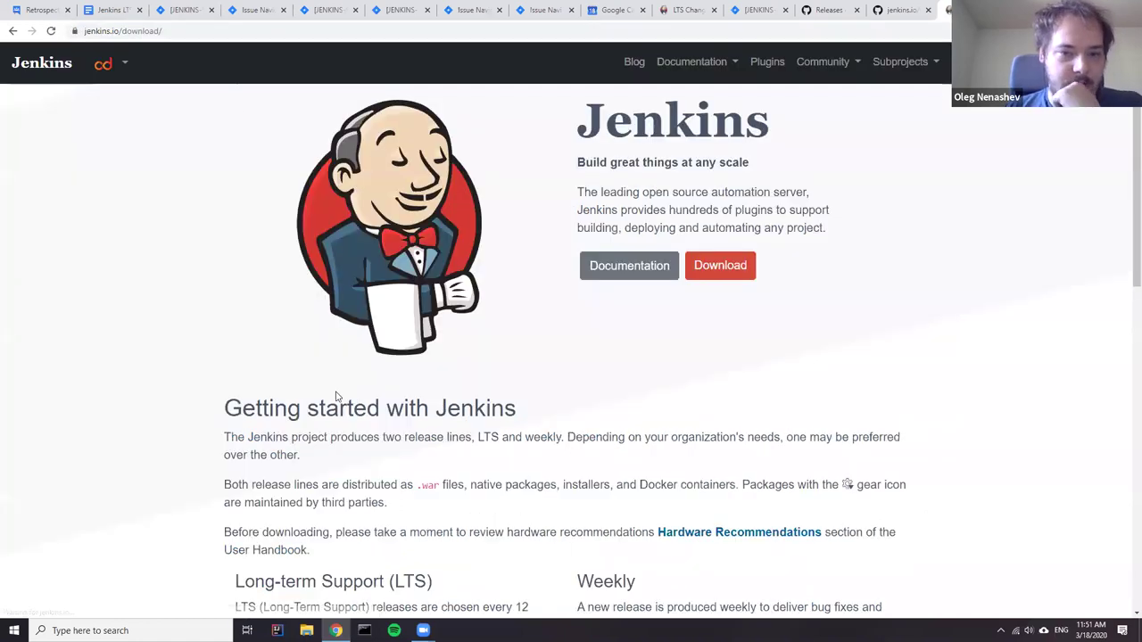
scroll(364, 439, "down", 4)
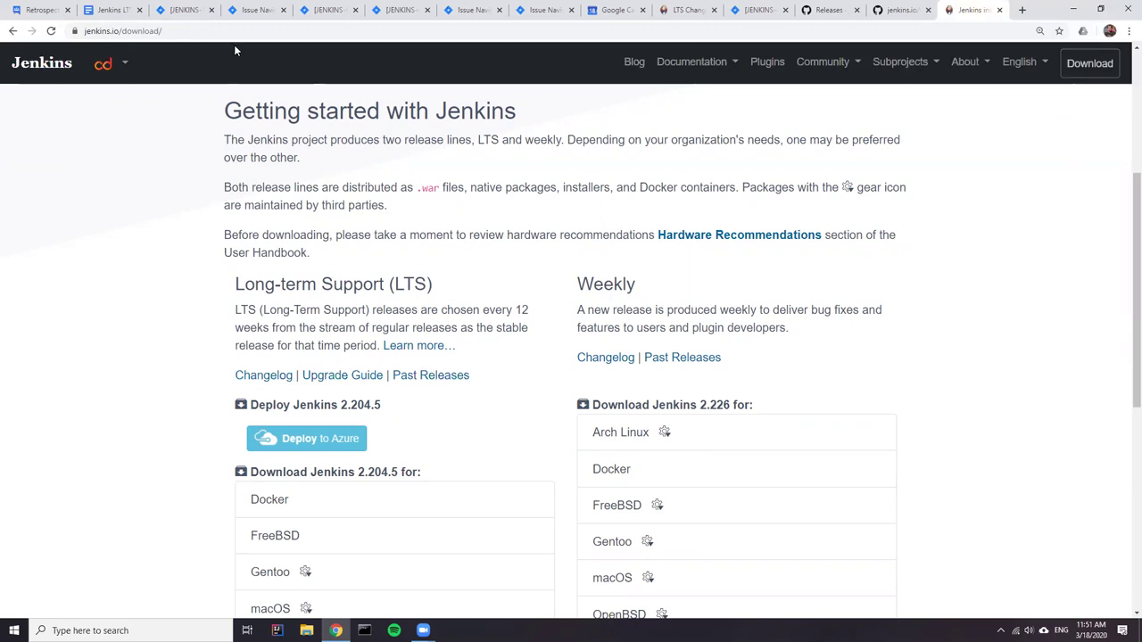
left_click(208, 31)
key("ctrl+c")
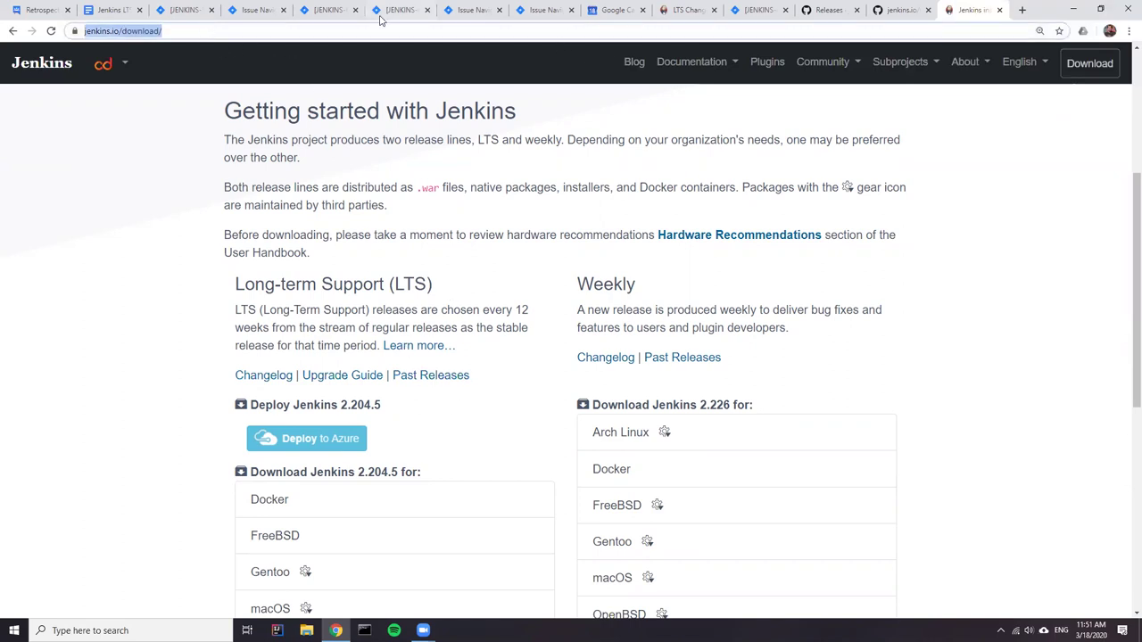
left_click(119, 14)
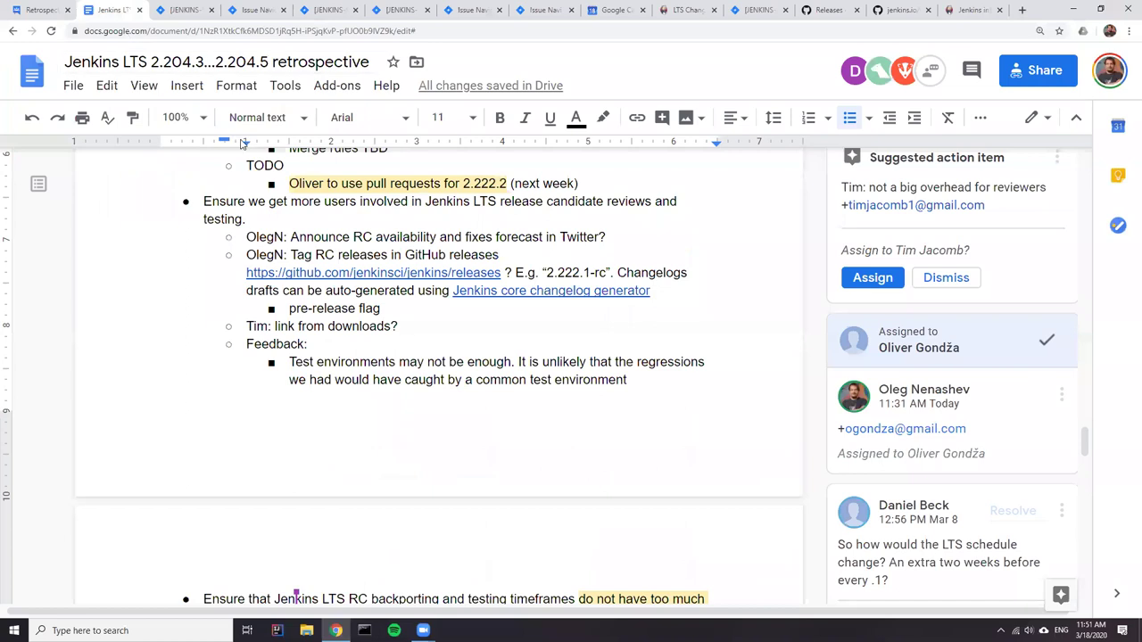
key("ctrl+v")
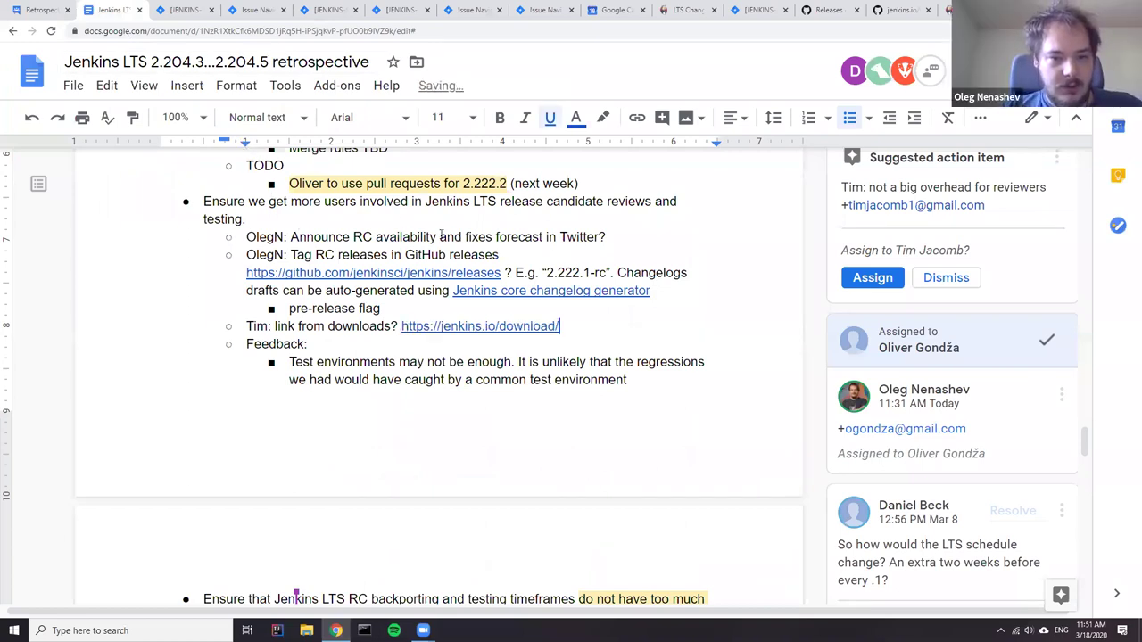
scroll(349, 407, "down", 3)
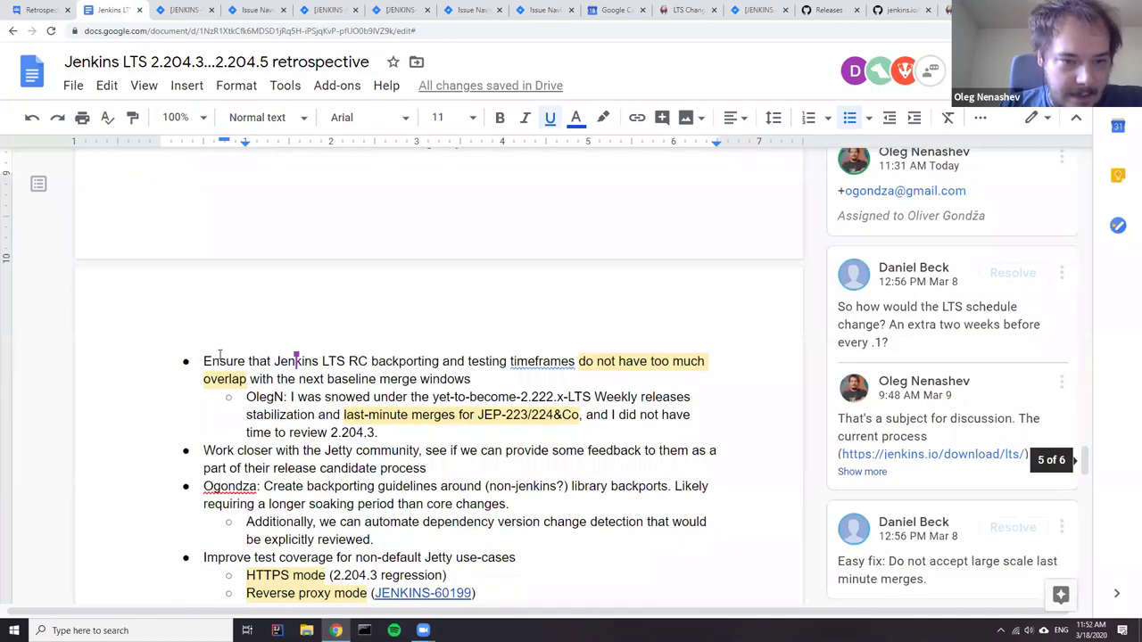
left_click_drag(206, 360, 455, 426)
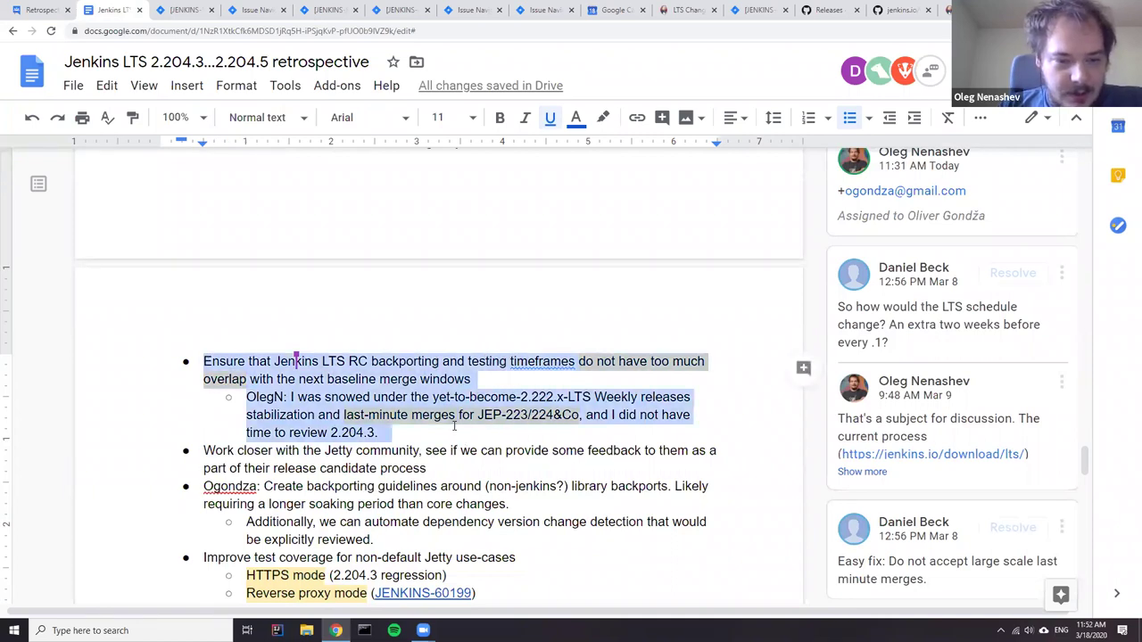
left_click(206, 364)
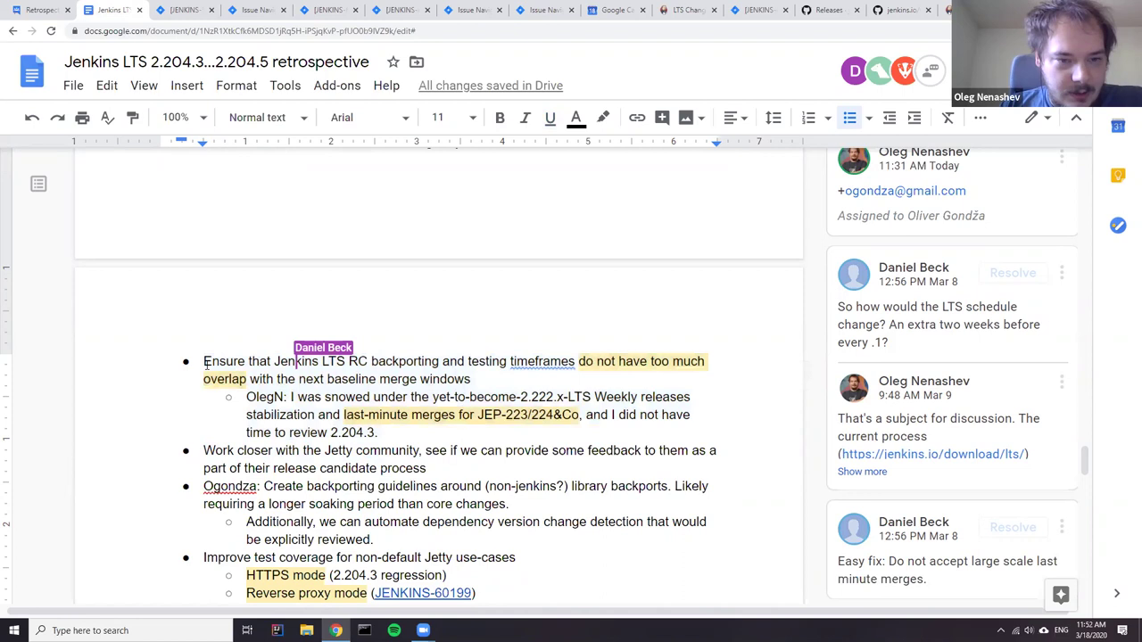
- Review the backporting bullet's LTS schedule comment and follow its release-model link
left_click_drag(205, 363, 574, 364)
left_click(604, 361)
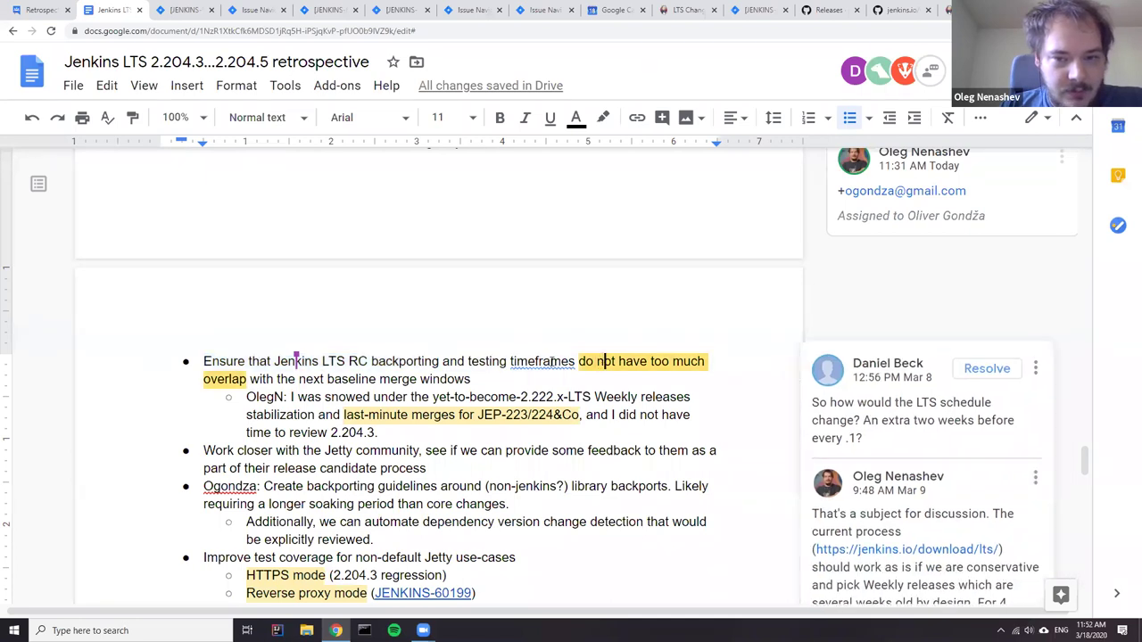
left_click(390, 380)
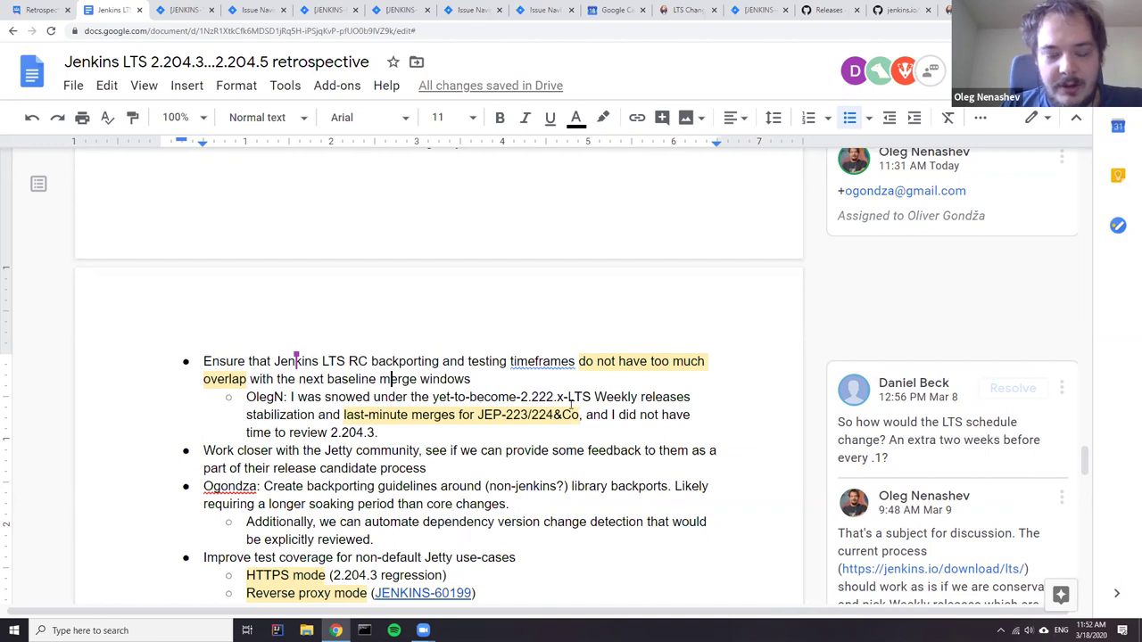
left_click_drag(521, 398, 553, 398)
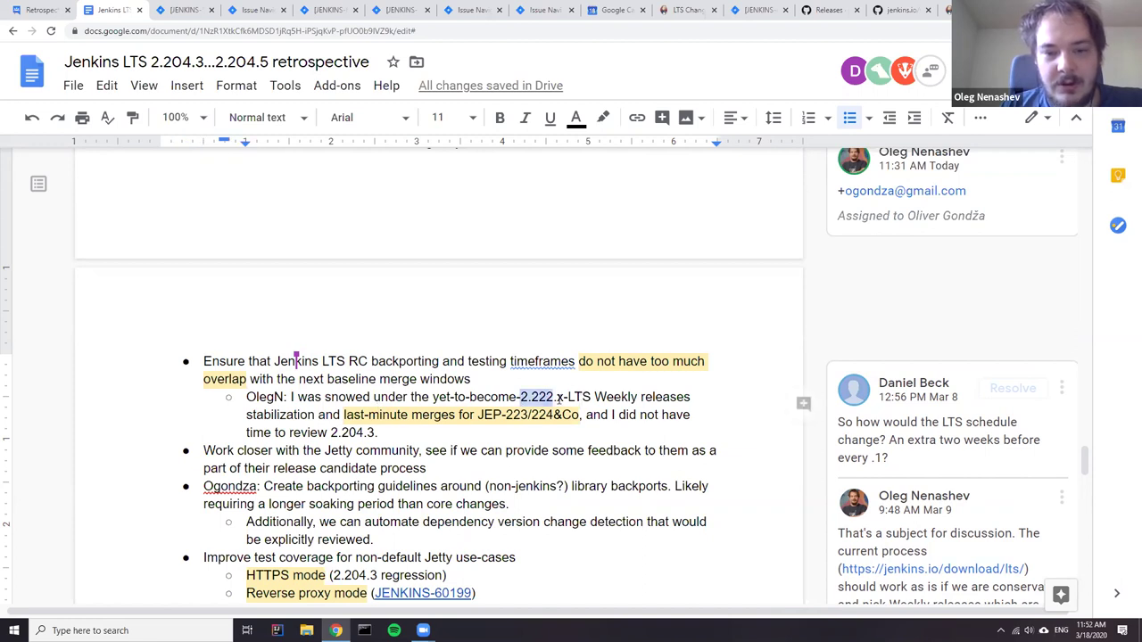
left_click(539, 398)
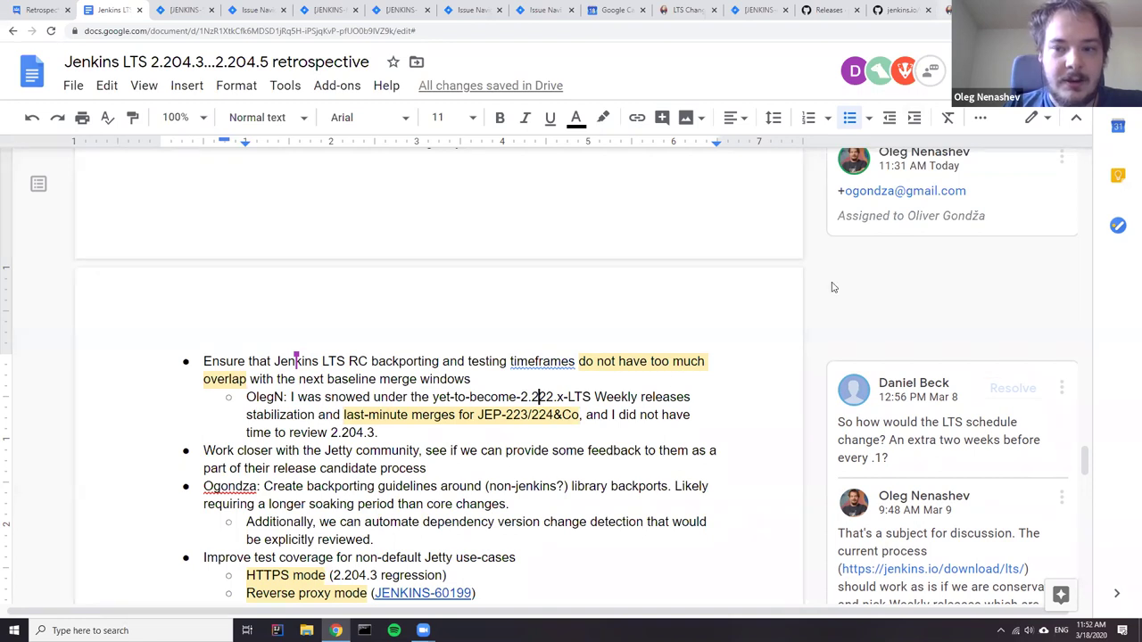
left_click(929, 572)
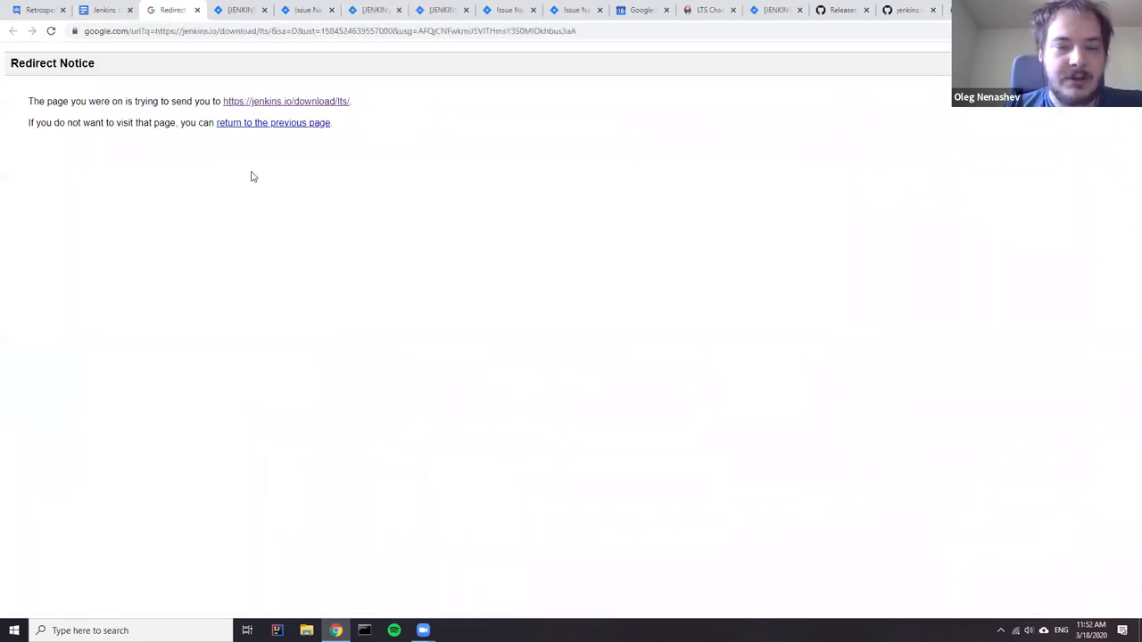
- Read the 12-week Model section on jenkins.io/download/lts/, then return to the retrospective
left_click(303, 101)
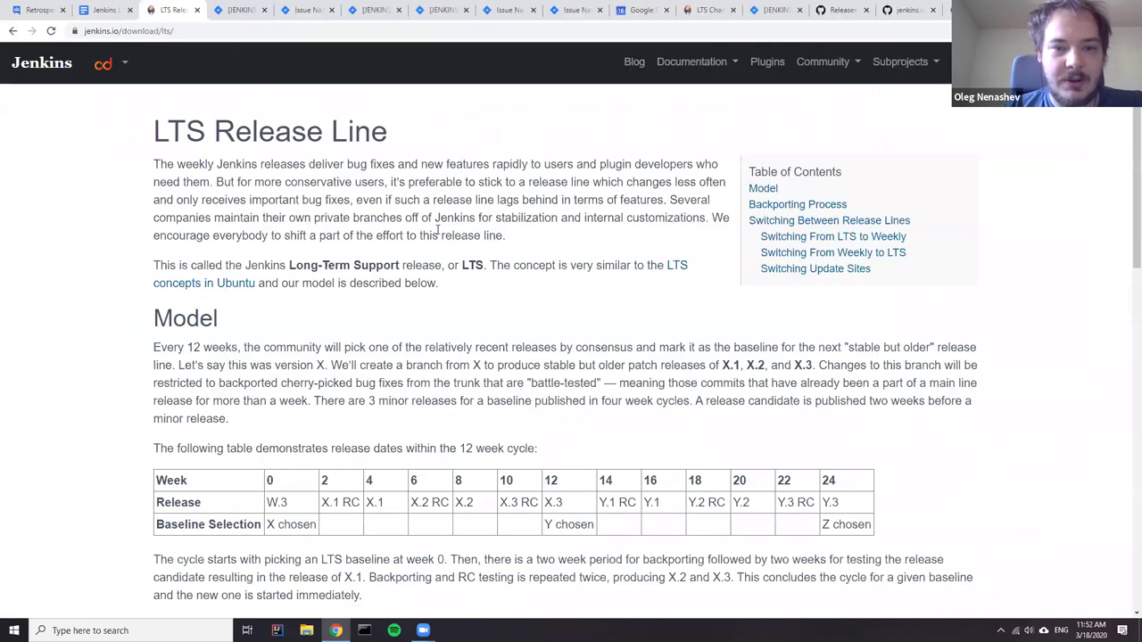
scroll(397, 321, "down", 1)
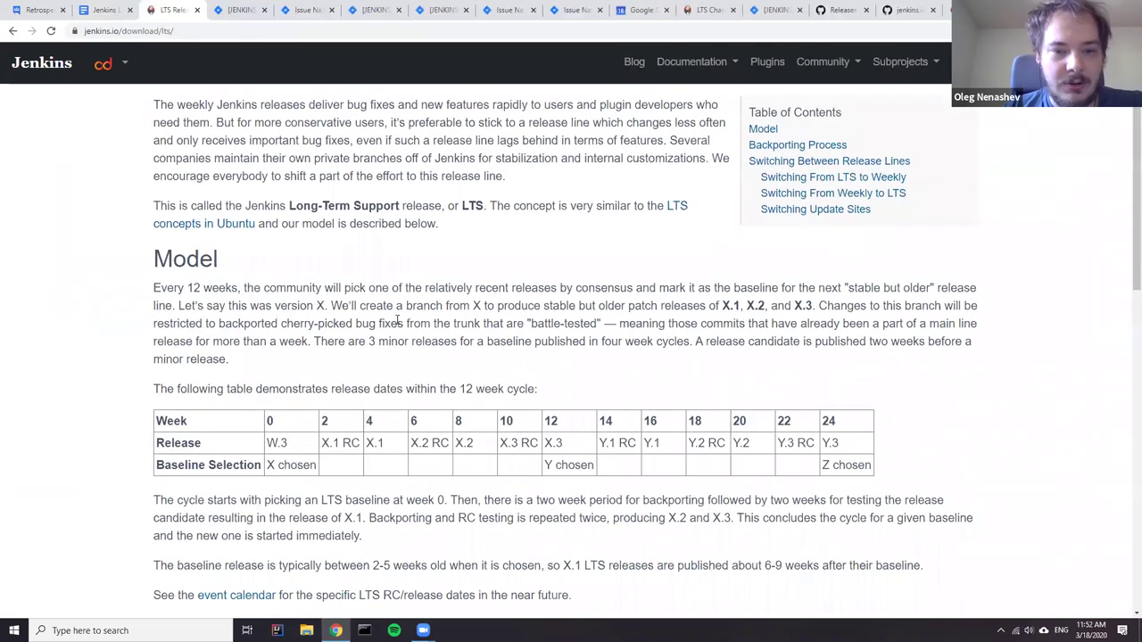
scroll(415, 476, "down", 2)
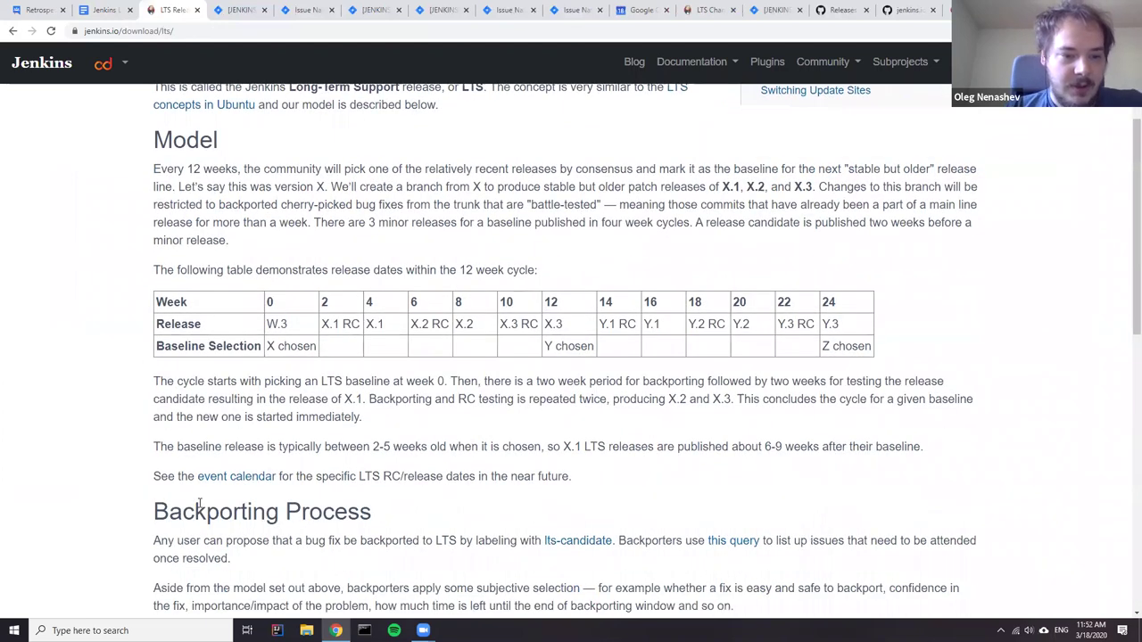
left_click_drag(160, 449, 431, 450)
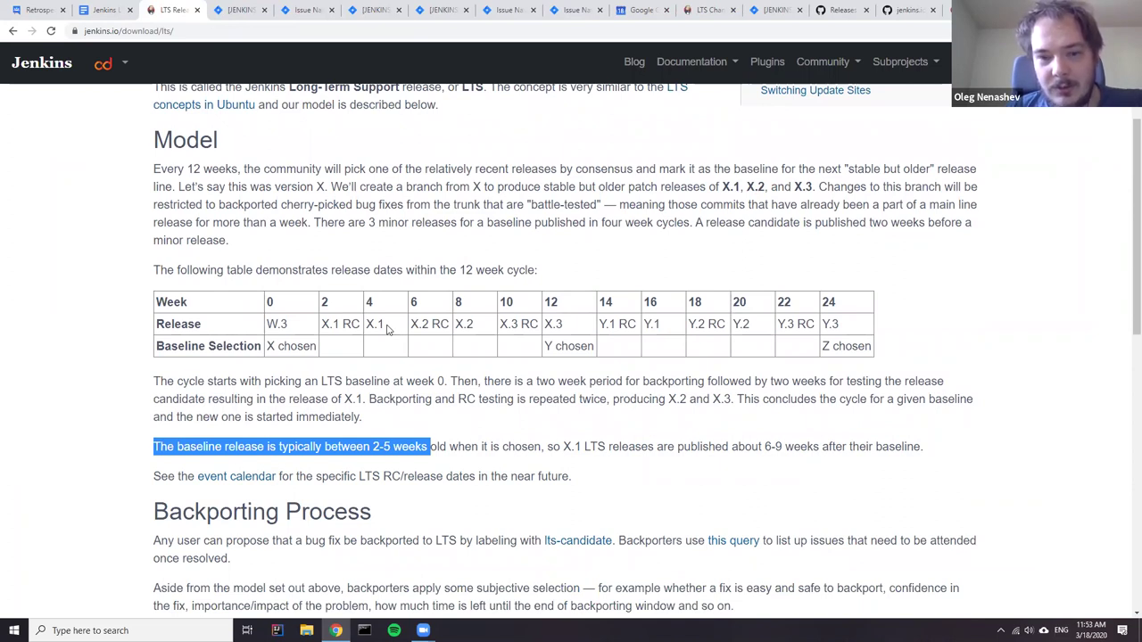
left_click(375, 462)
left_click_drag(373, 446, 390, 446)
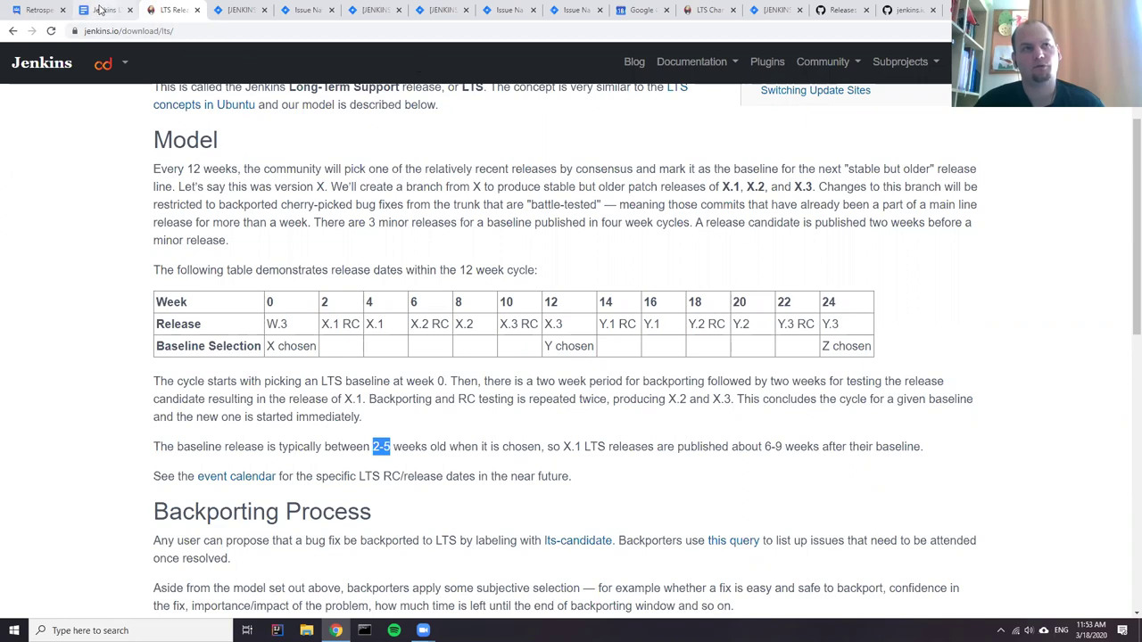
left_click(101, 9)
scroll(514, 331, "down", 3)
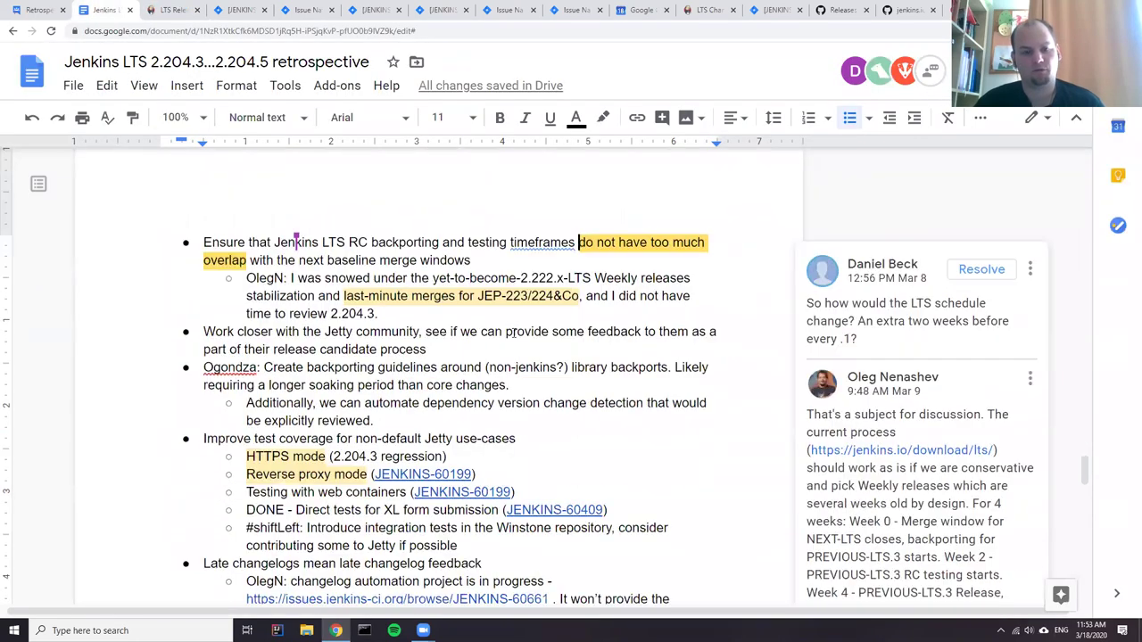
left_click(388, 313)
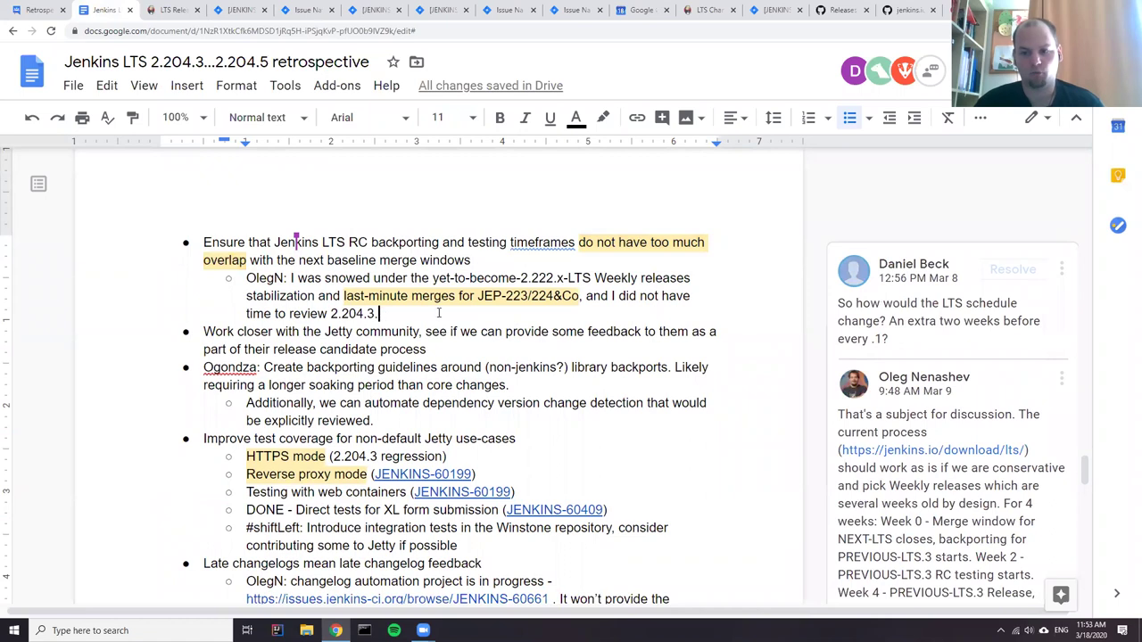
scroll(829, 444, "down", 3)
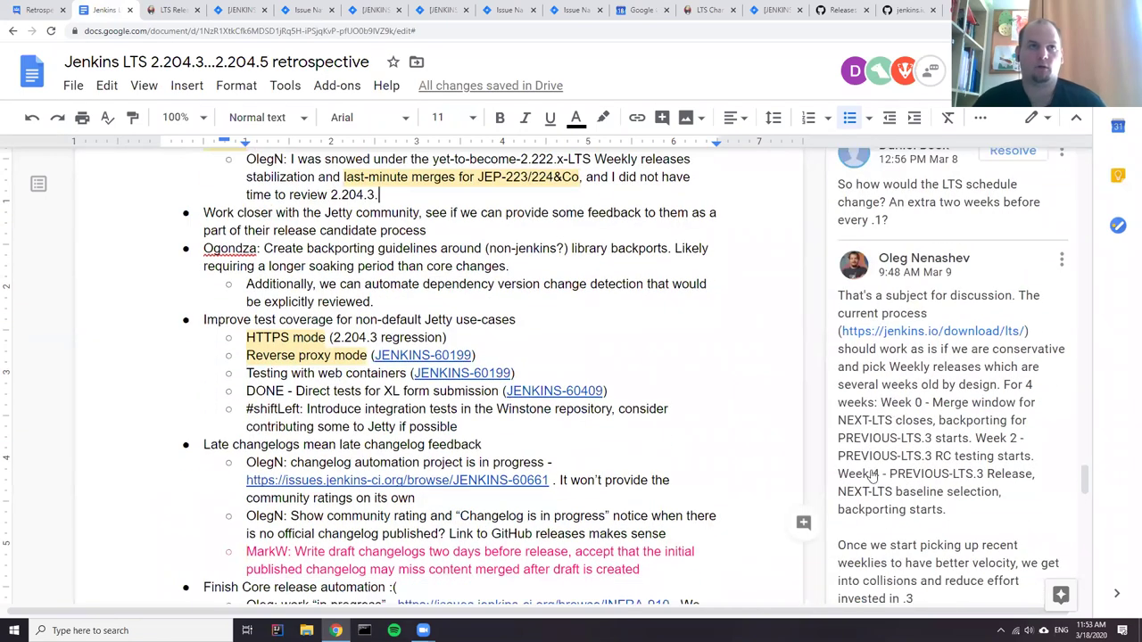
scroll(931, 497, "up", 2)
scroll(866, 472, "down", 5)
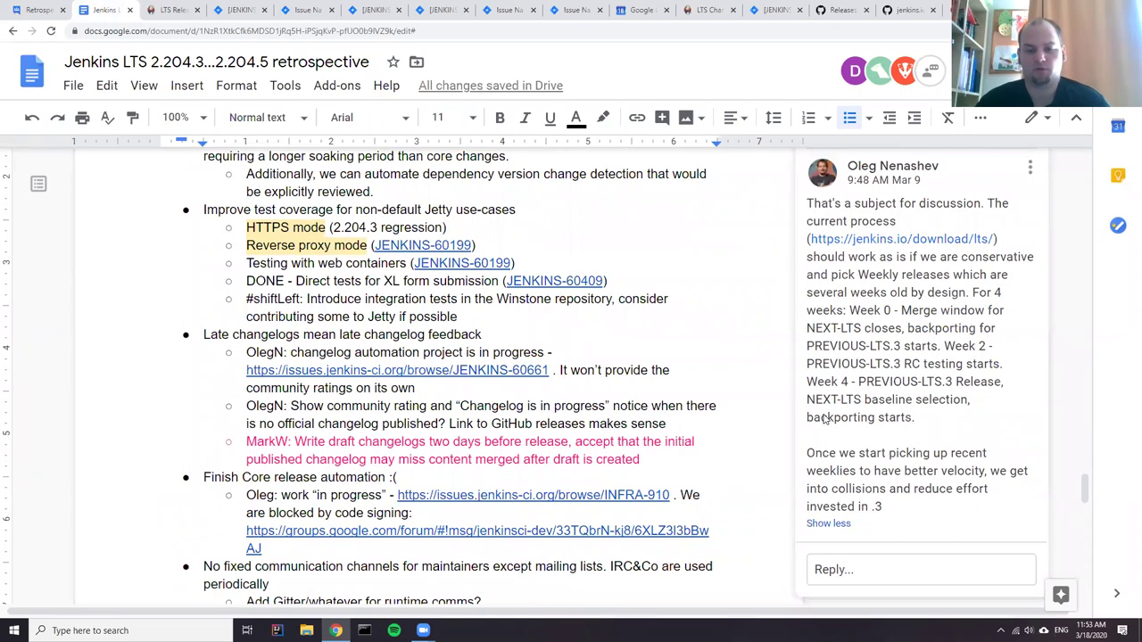
left_click_drag(851, 315, 971, 413)
key("ctrl+c")
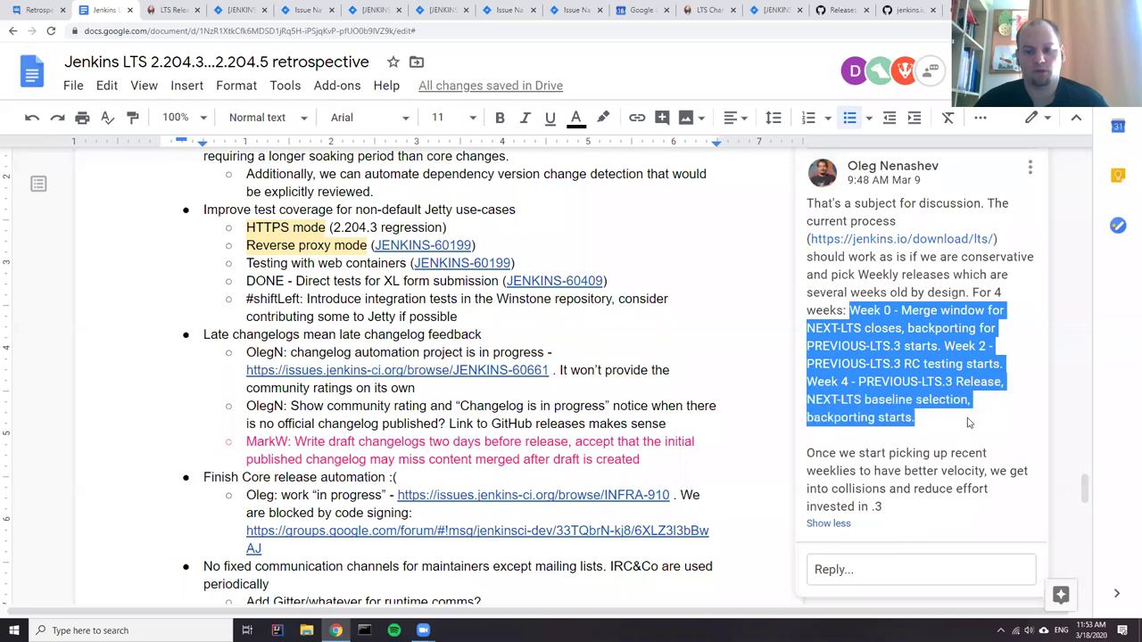
left_click(775, 453)
scroll(340, 419, "up", 5)
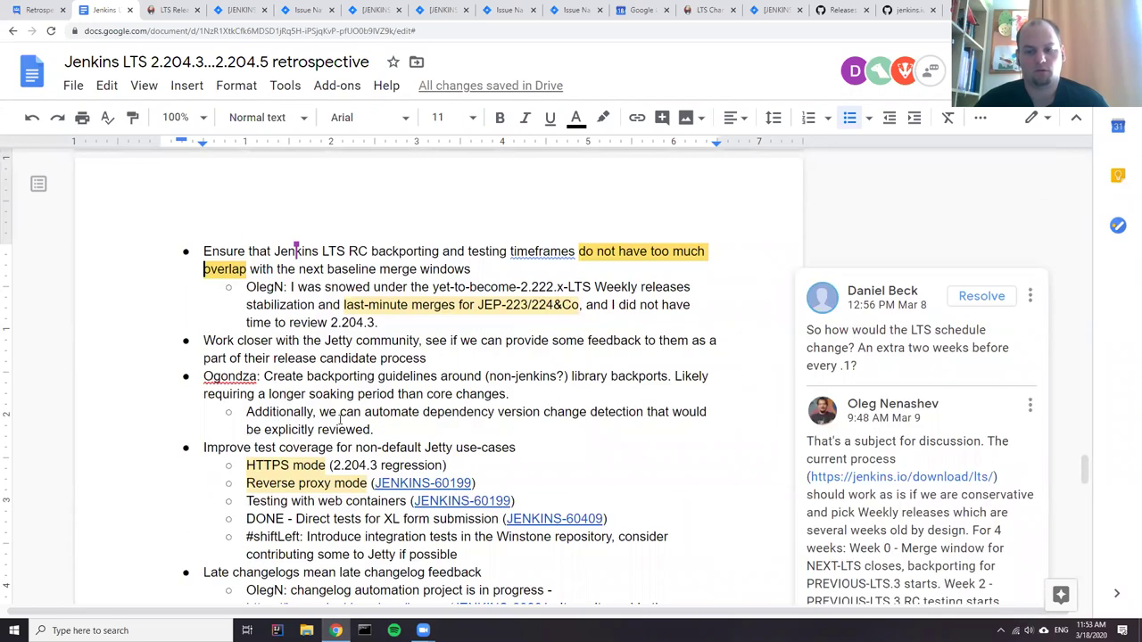
left_click(386, 330)
- Add a 'Process' sub-bullet with the copied Week schedule pasted as a nested bullet
key("Return")
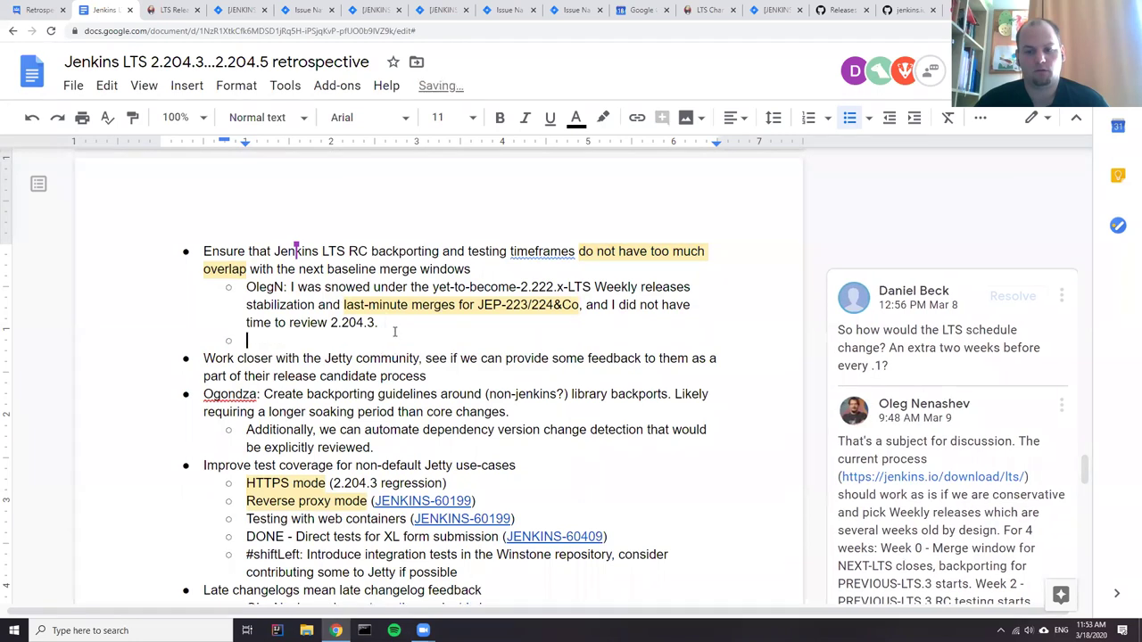
type("Process")
key("Return")
key("Tab")
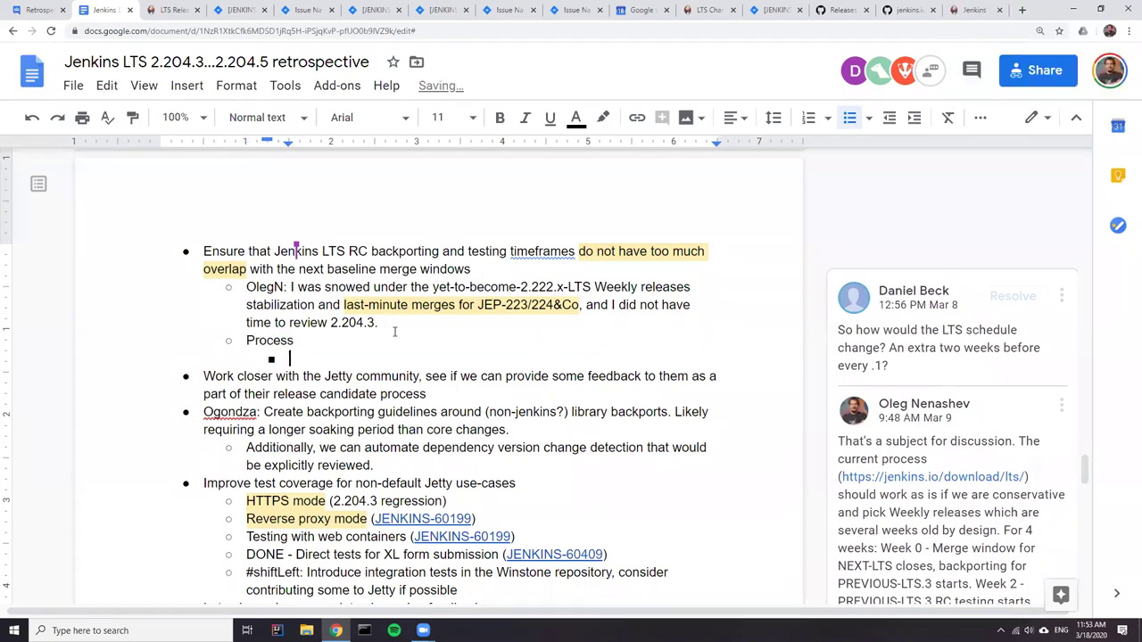
key("ctrl+v")
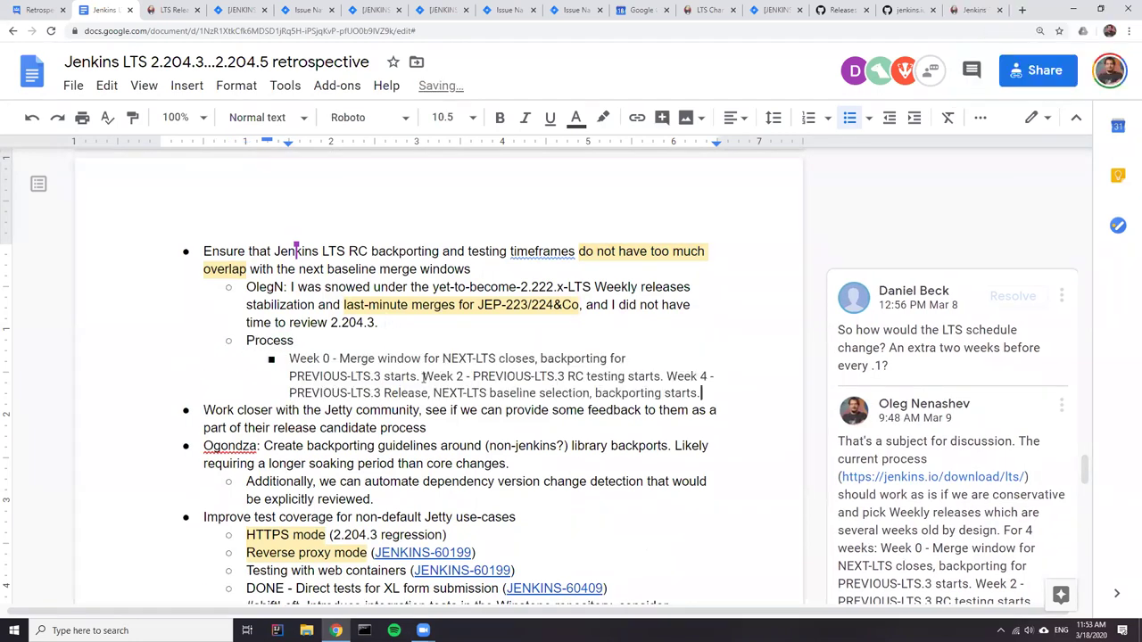
- Split Week 2 and Week 4 onto their own bullets and extend the label to 'Process, maybe'
left_click(422, 376)
key("BackSpace")
key("BackSpace")
key("Return")
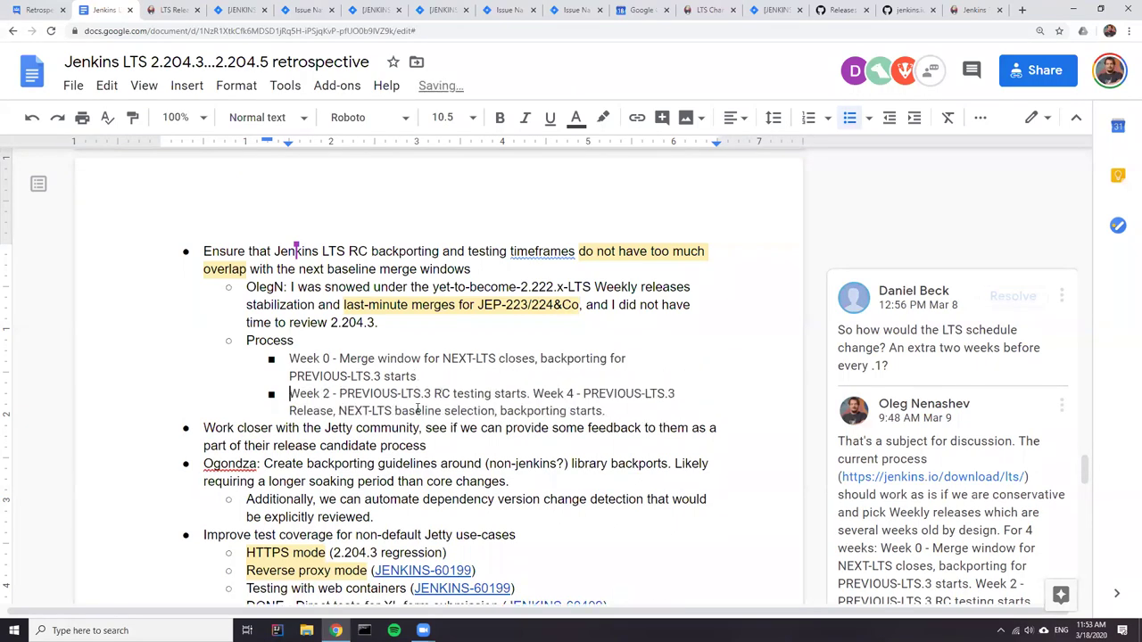
left_click(534, 393)
key("BackSpace")
key("BackSpace")
key("Return")
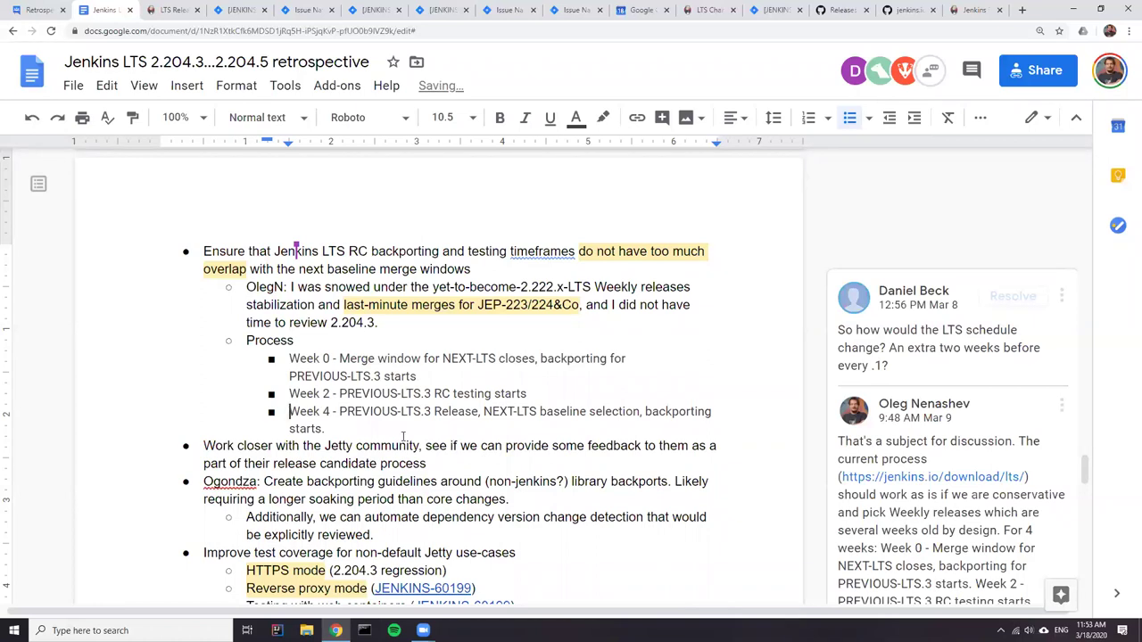
left_click(288, 340)
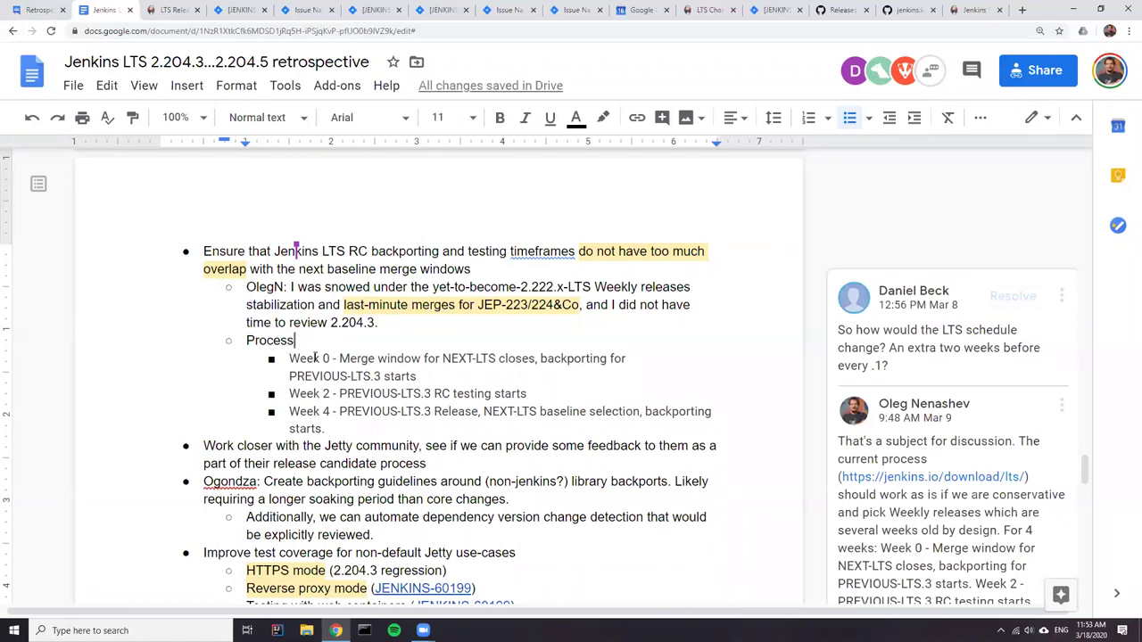
type(", maybe")
- Copy the jenkins.io LTS link from the comment and paste it after 'Process, maybe.'
left_click(483, 412)
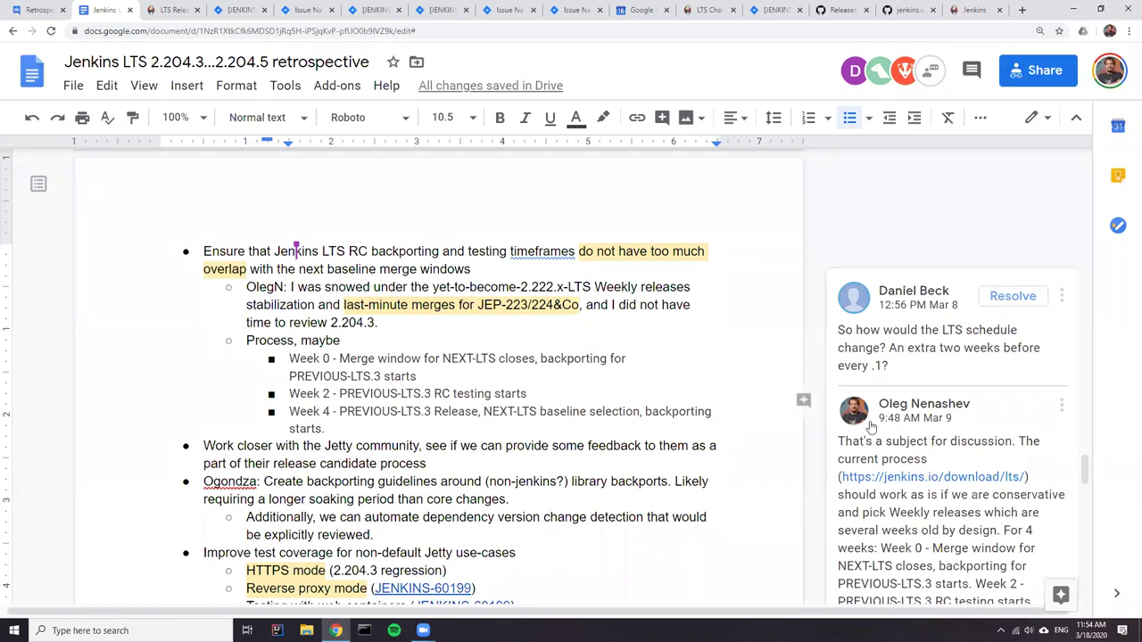
left_click_drag(1027, 480, 842, 479)
key("ctrl+c")
scroll(424, 456, "down", 5)
scroll(423, 456, "up", 2)
scroll(424, 456, "up", 4)
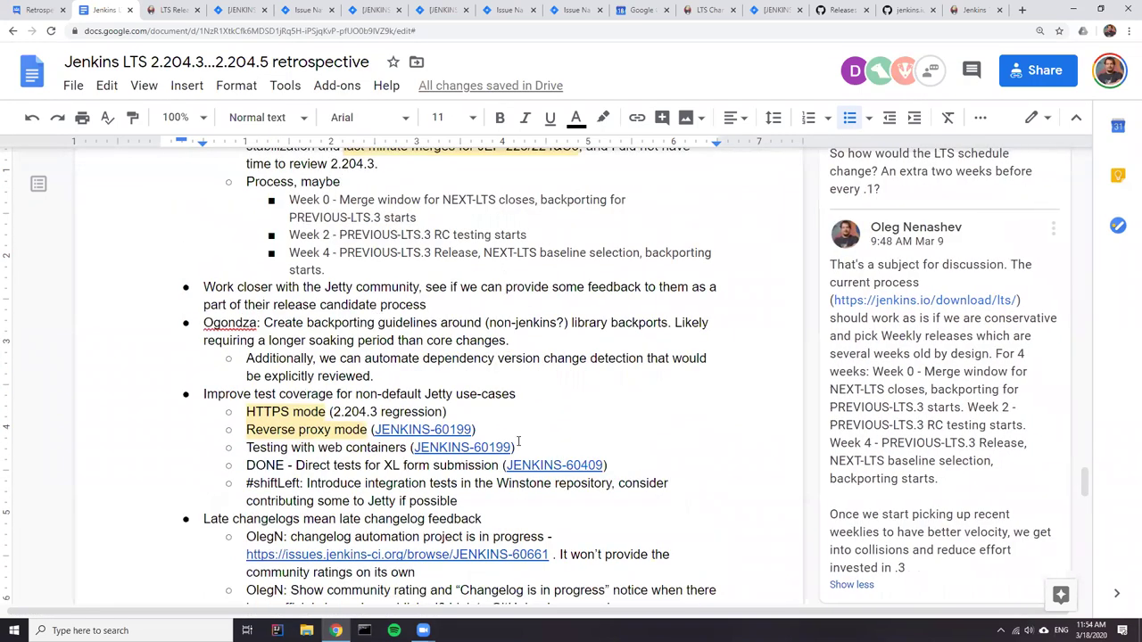
left_click(354, 419)
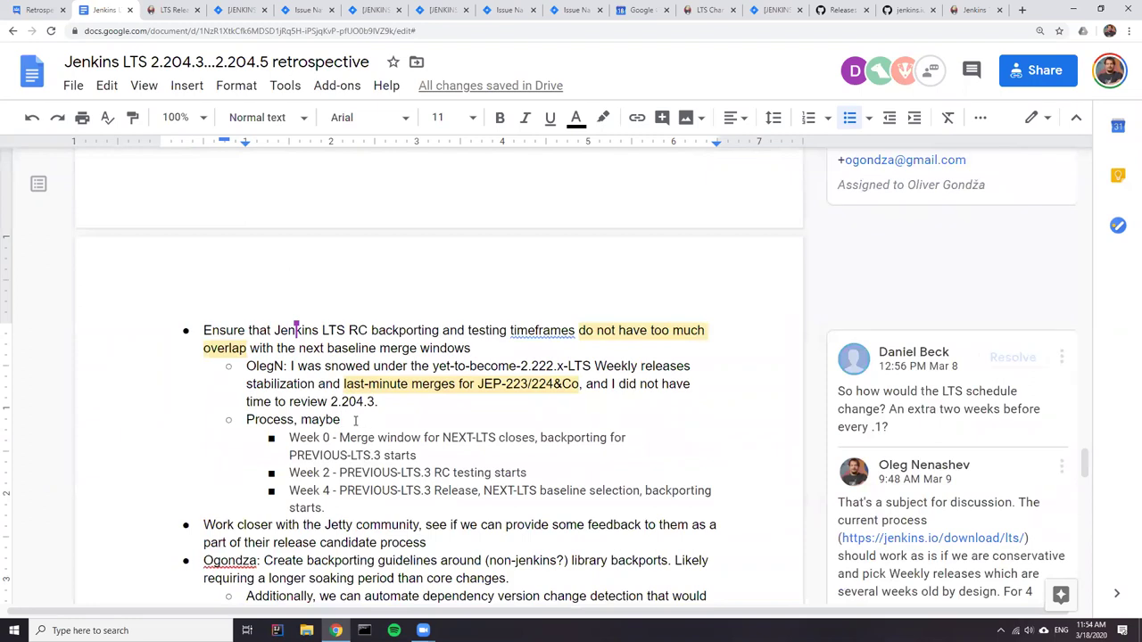
type(".")
key("ctrl+v")
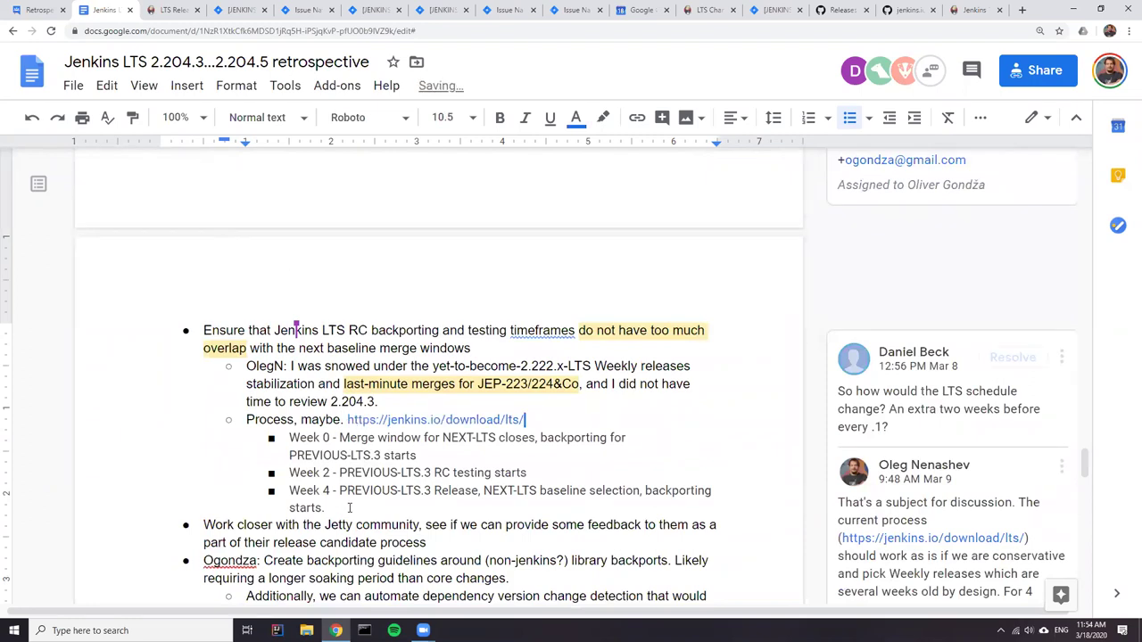
- Clear formatting from the three Week 0/2/4 bullets so they match the plain body text
left_click_drag(289, 455, 327, 508)
left_click(347, 508)
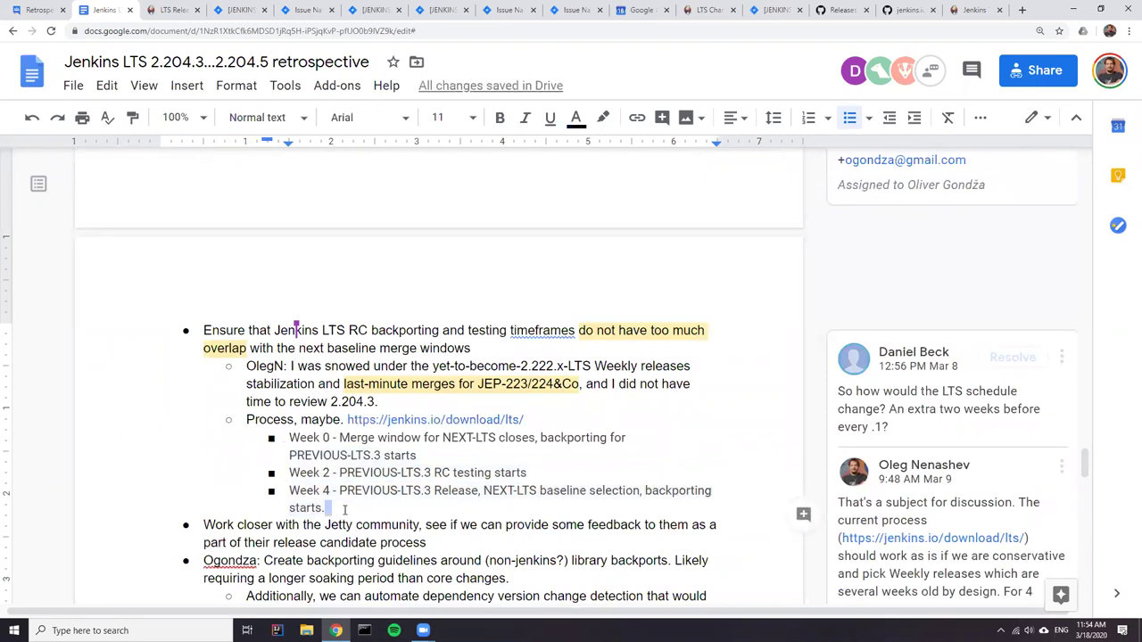
left_click_drag(342, 507, 290, 432)
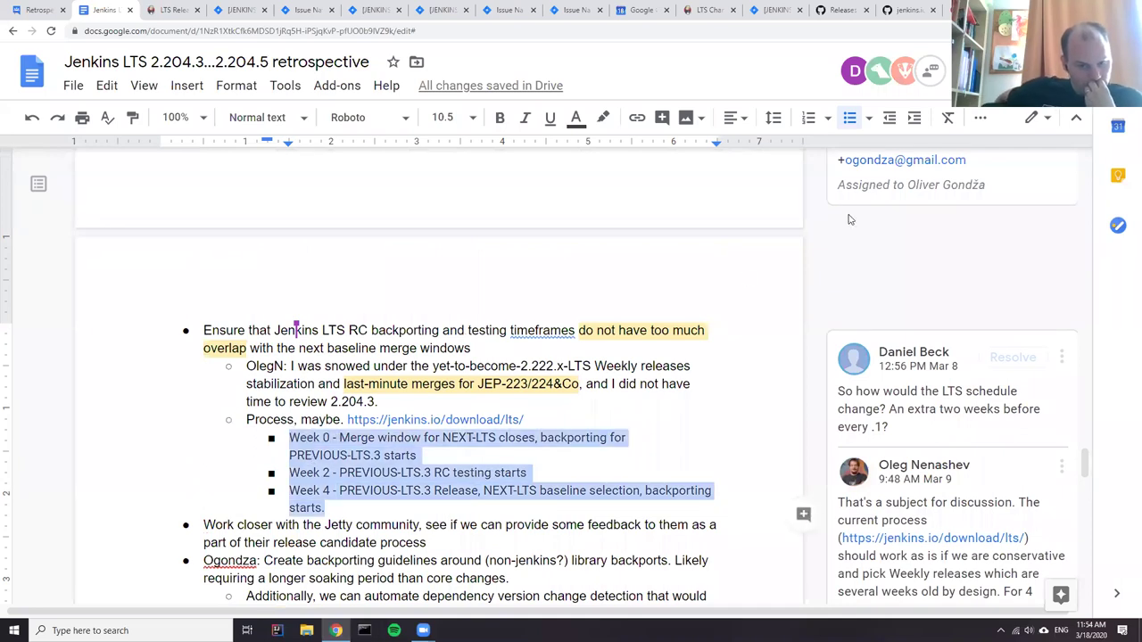
left_click(948, 117)
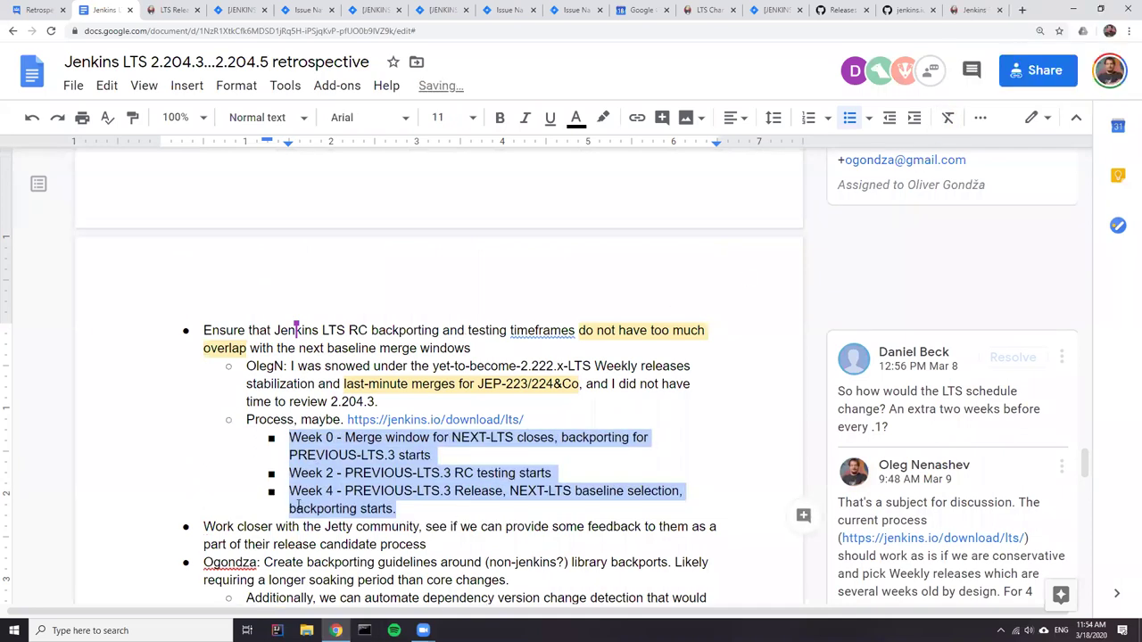
left_click(388, 455)
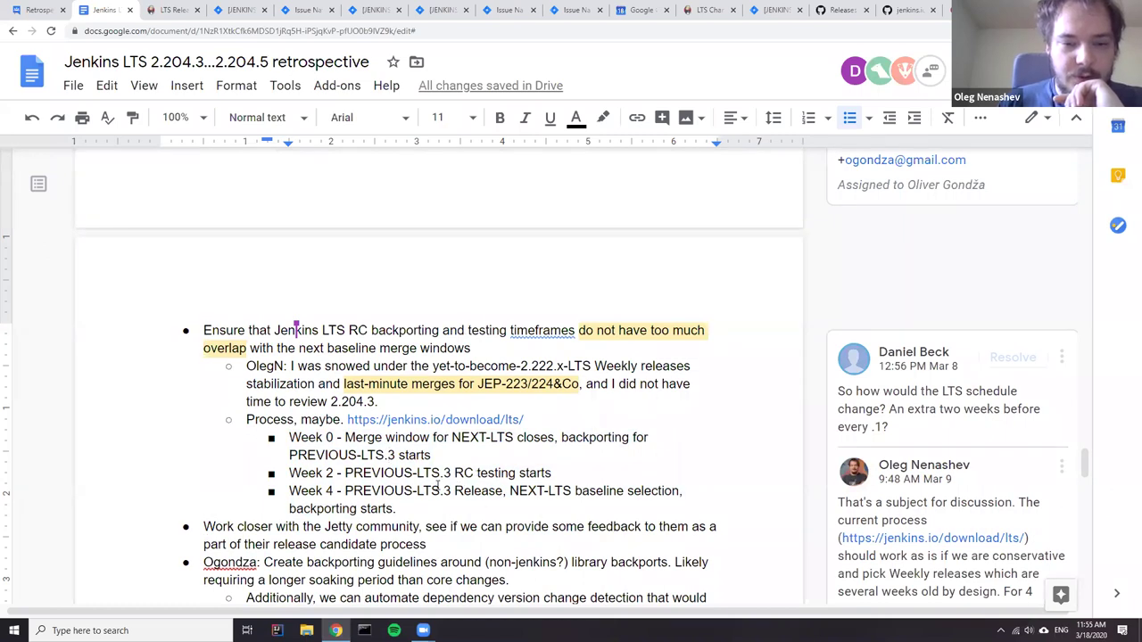
scroll(437, 482, "down", 2)
left_click(286, 373)
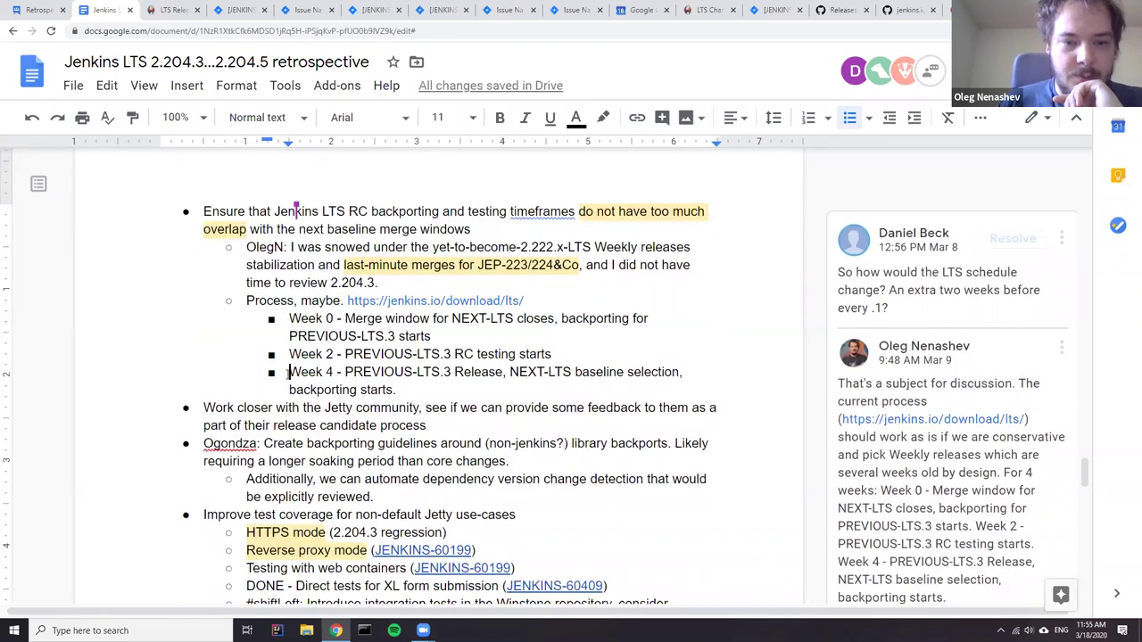
left_click_drag(289, 355, 410, 393)
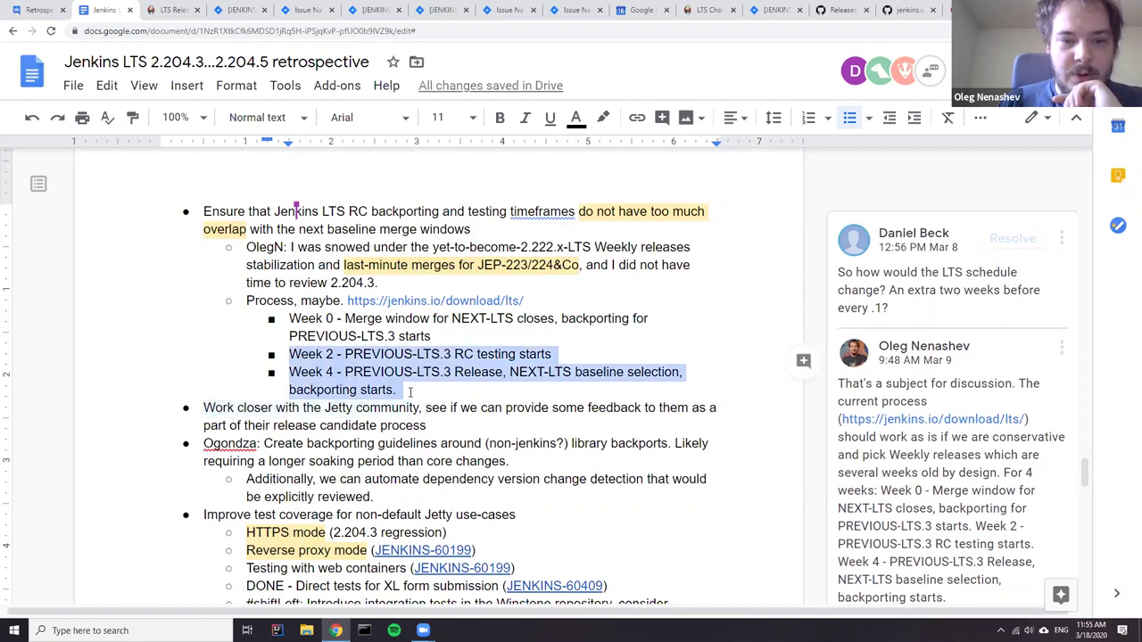
left_click(464, 357)
left_click_drag(553, 354, 681, 373)
left_click(425, 372)
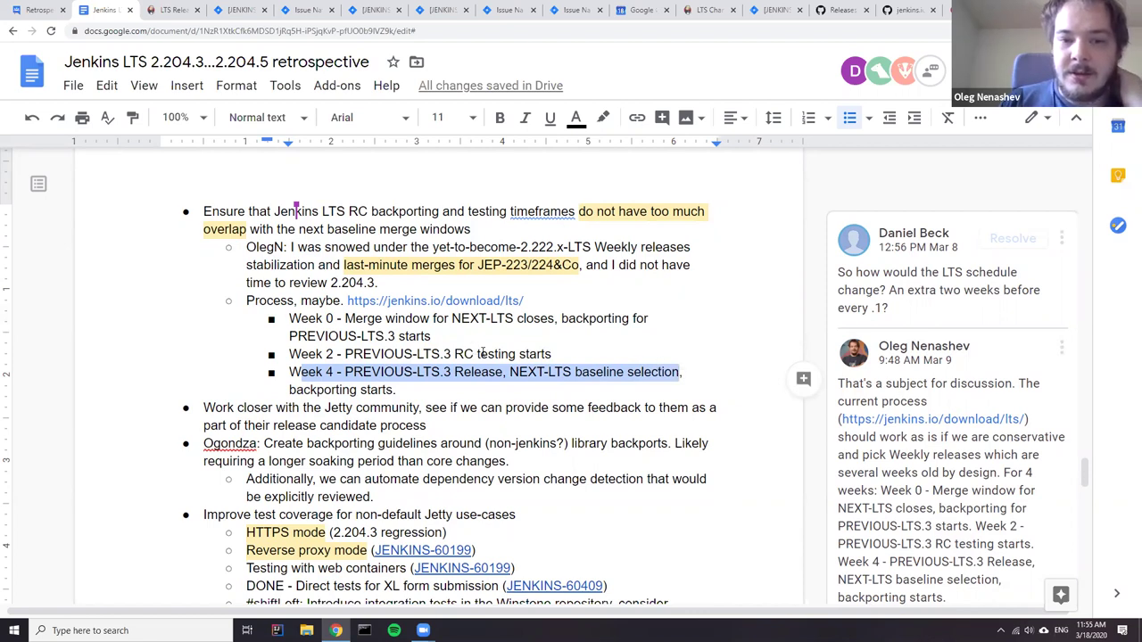
left_click(532, 343)
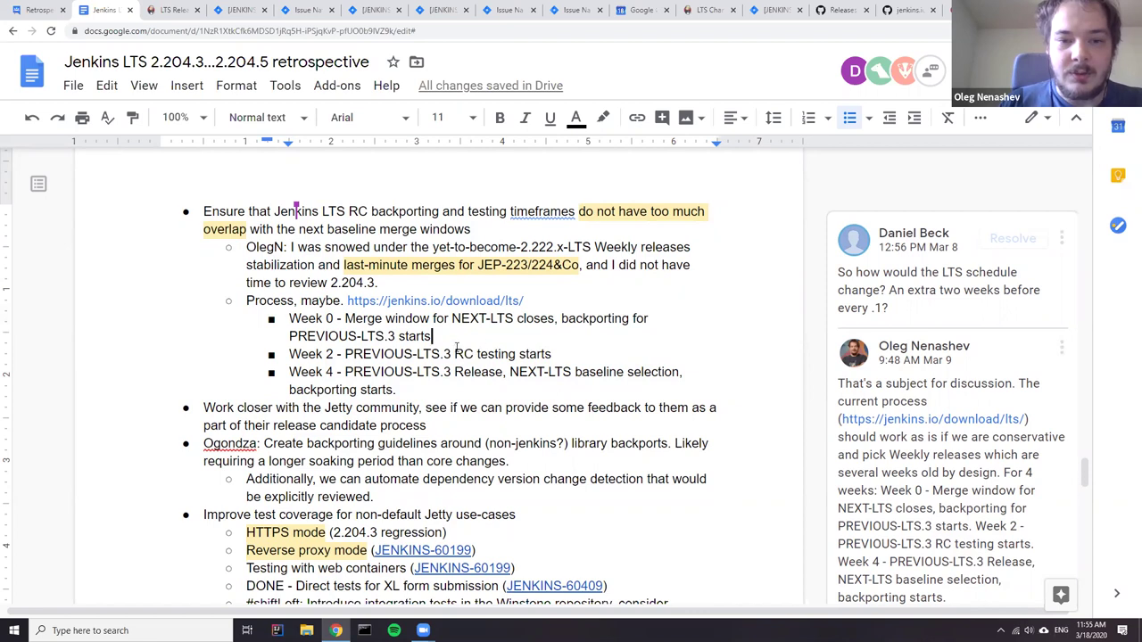
left_click(289, 319, "shift")
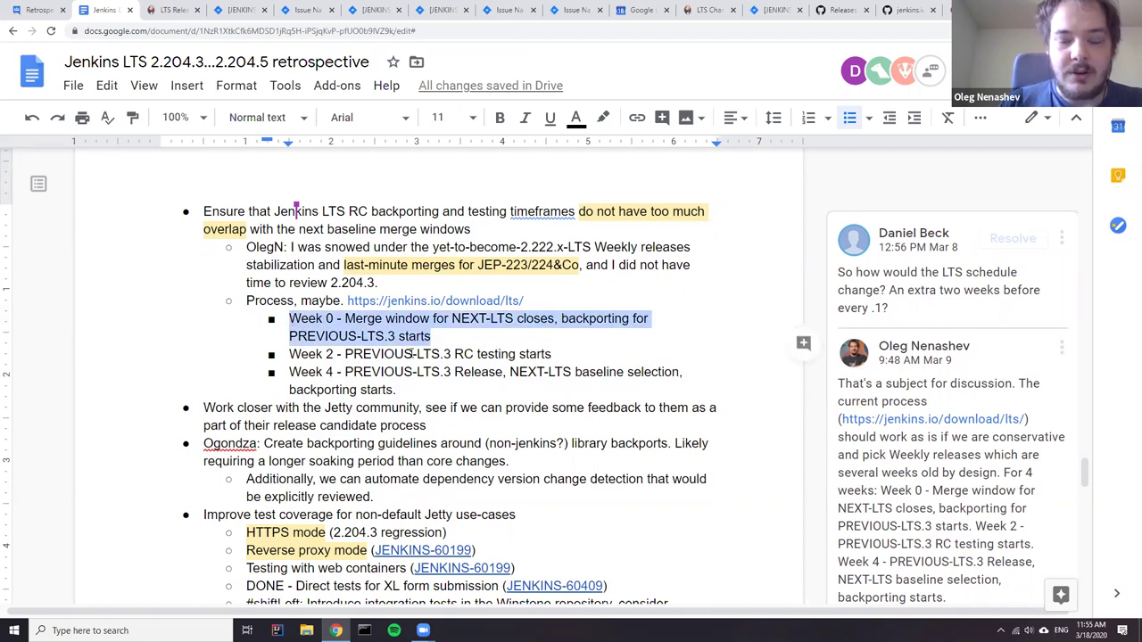
left_click(527, 356)
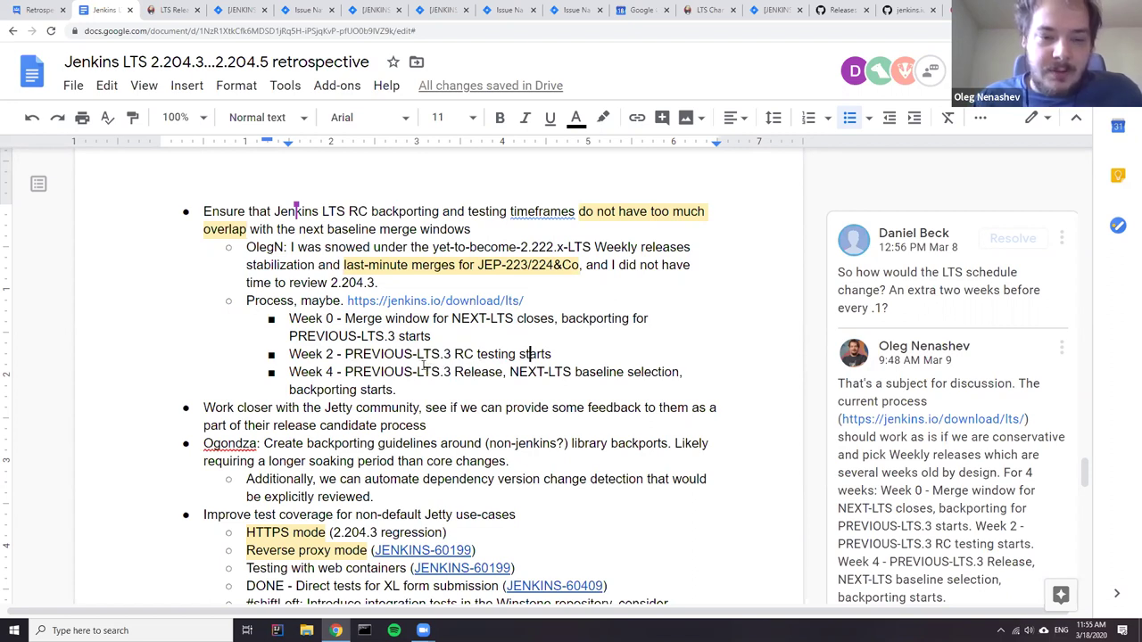
left_click_drag(289, 319, 444, 337)
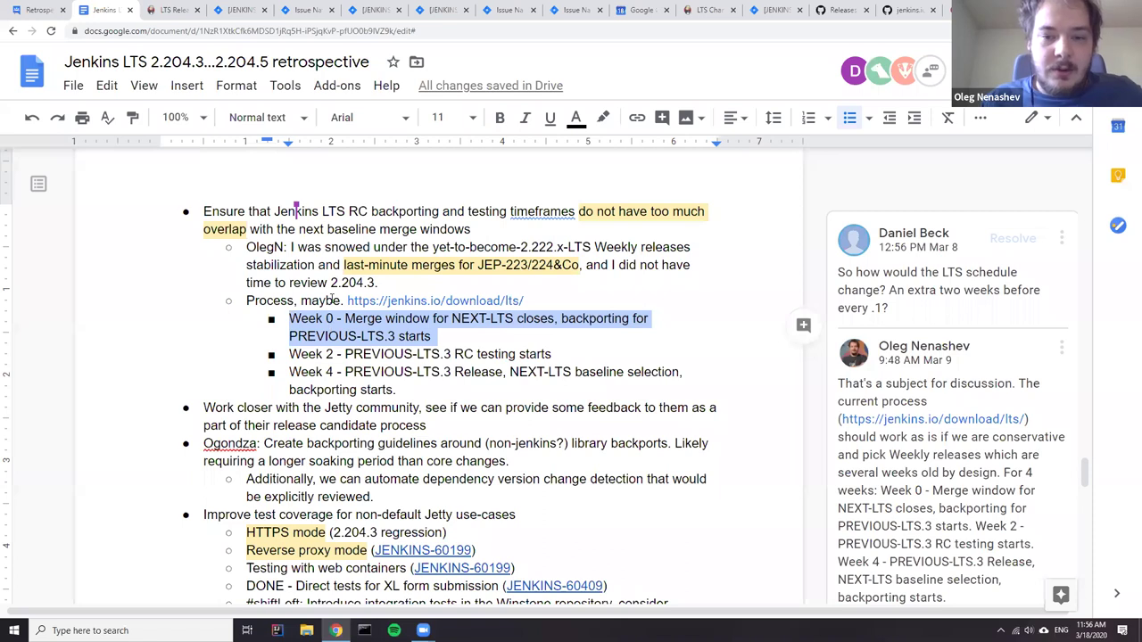
double_click(529, 376)
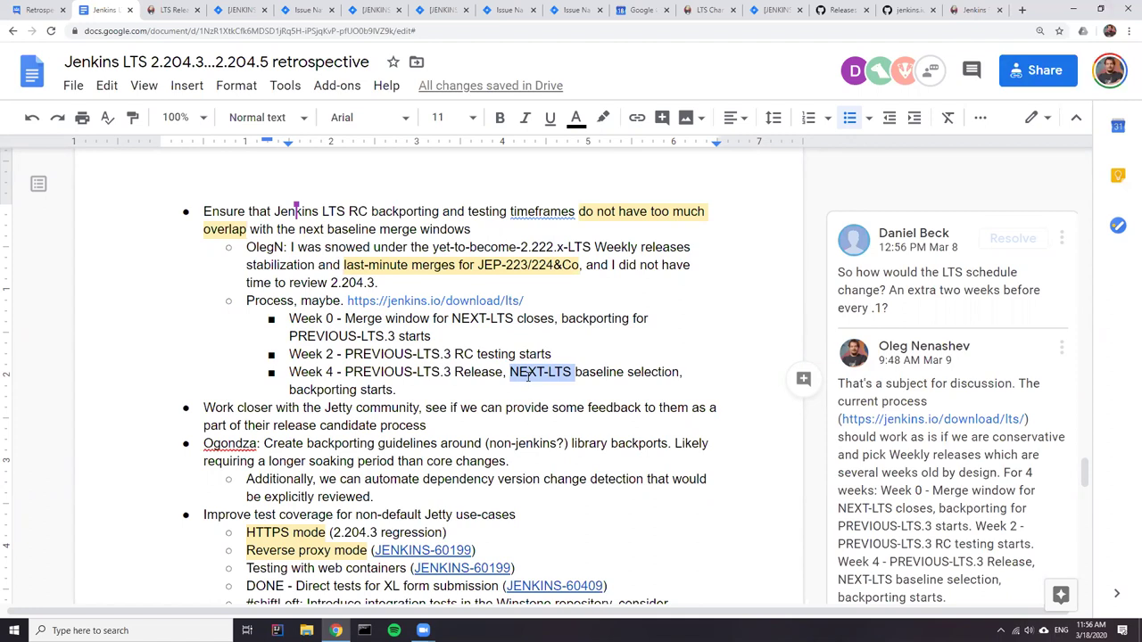
left_click(292, 355)
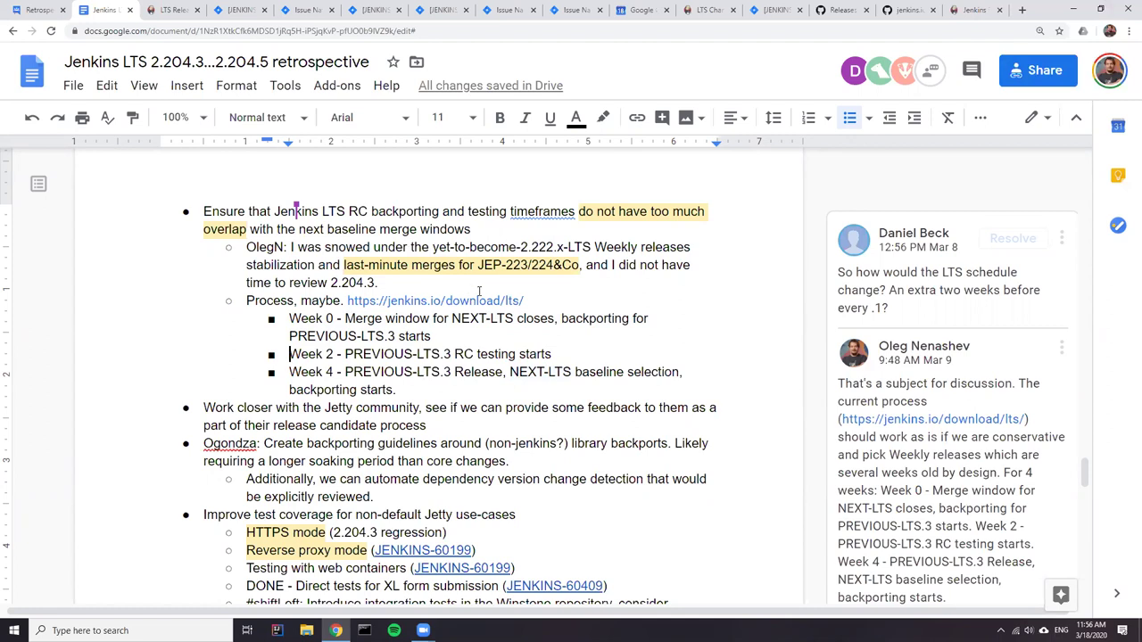
- Follow the comment's jenkins.io/download/lts link through the redirect to the LTS Release Line page
left_click(934, 420)
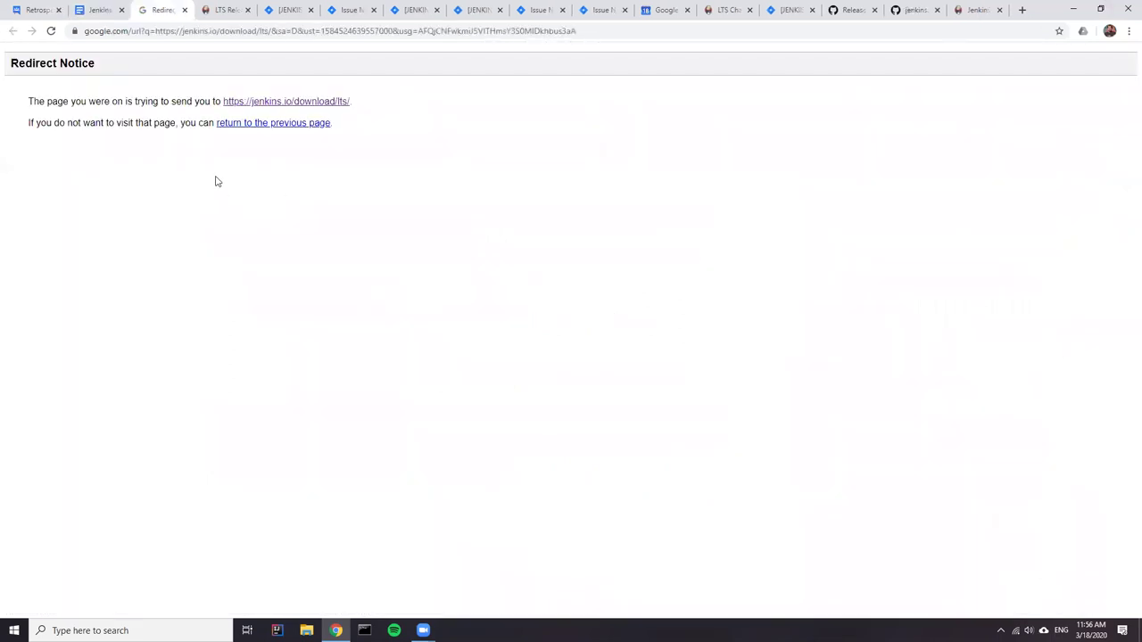
left_click(295, 104)
scroll(339, 268, "down", 3)
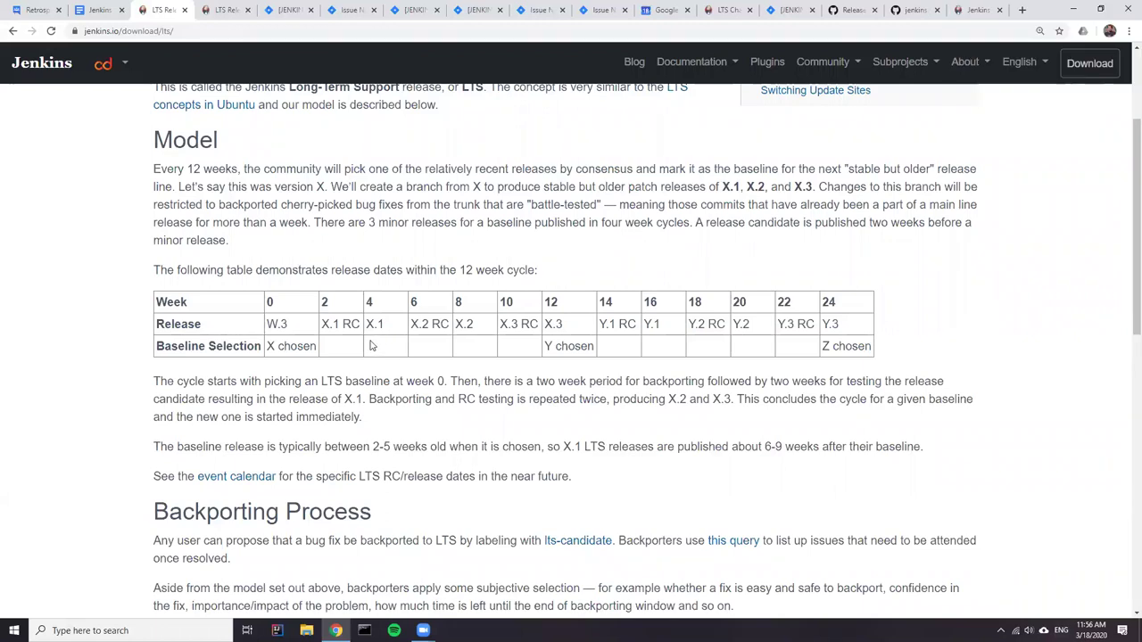
- Highlight the week 22 and 24 columns, the Y.3 RC cell and 'Z chosen' in the Model table
left_click_drag(878, 296, 780, 304)
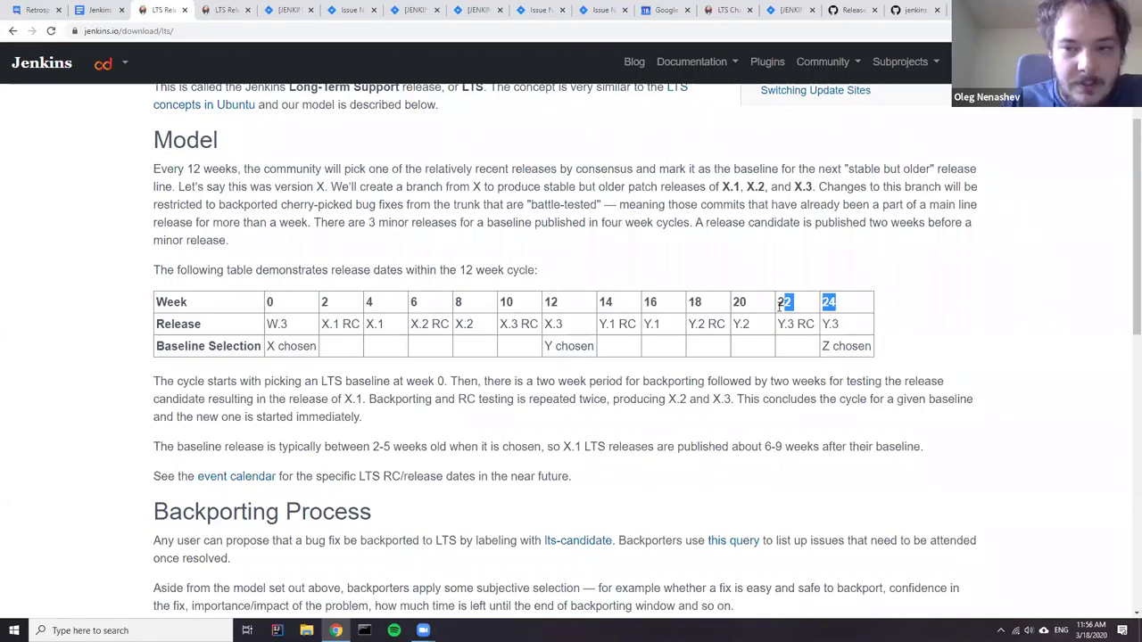
left_click_drag(859, 347, 819, 350)
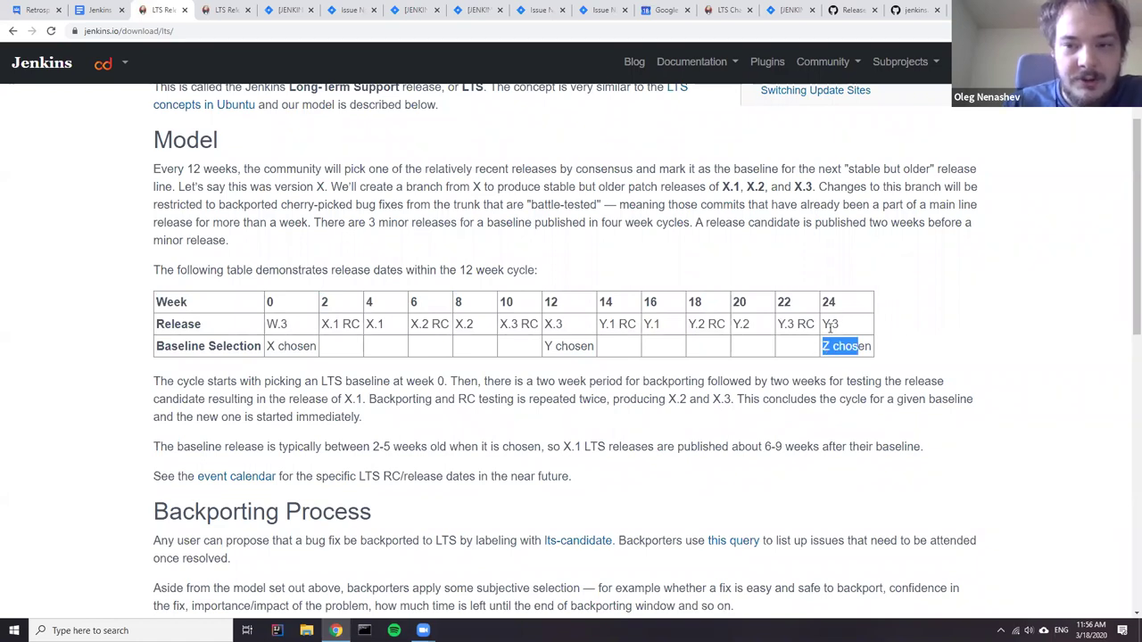
triple_click(848, 347)
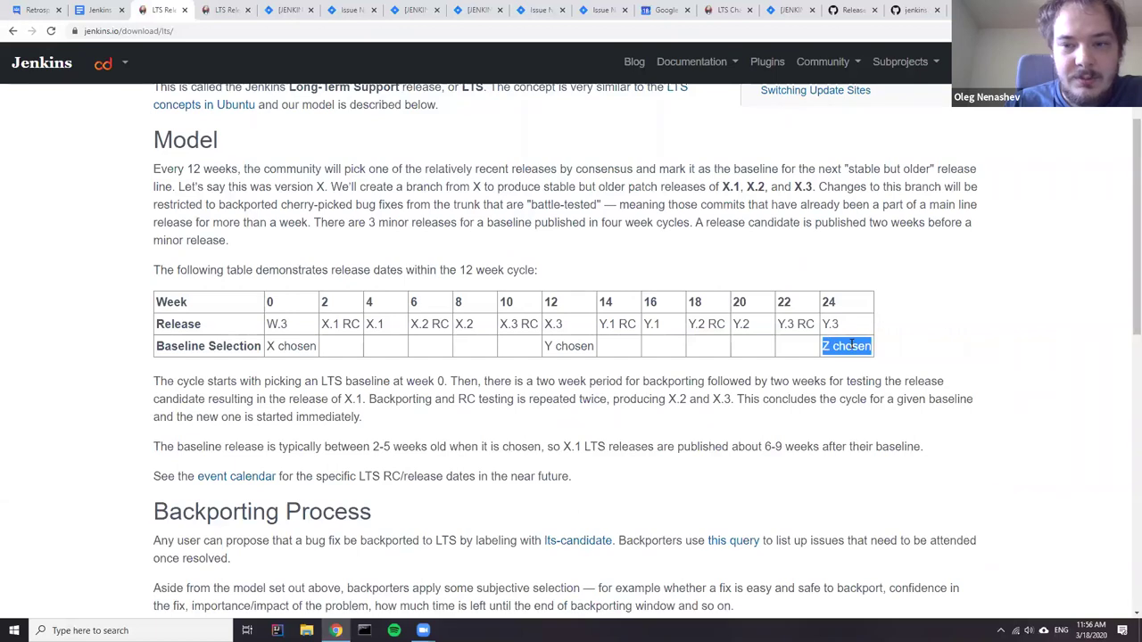
double_click(784, 301)
left_click(837, 303)
double_click(833, 303)
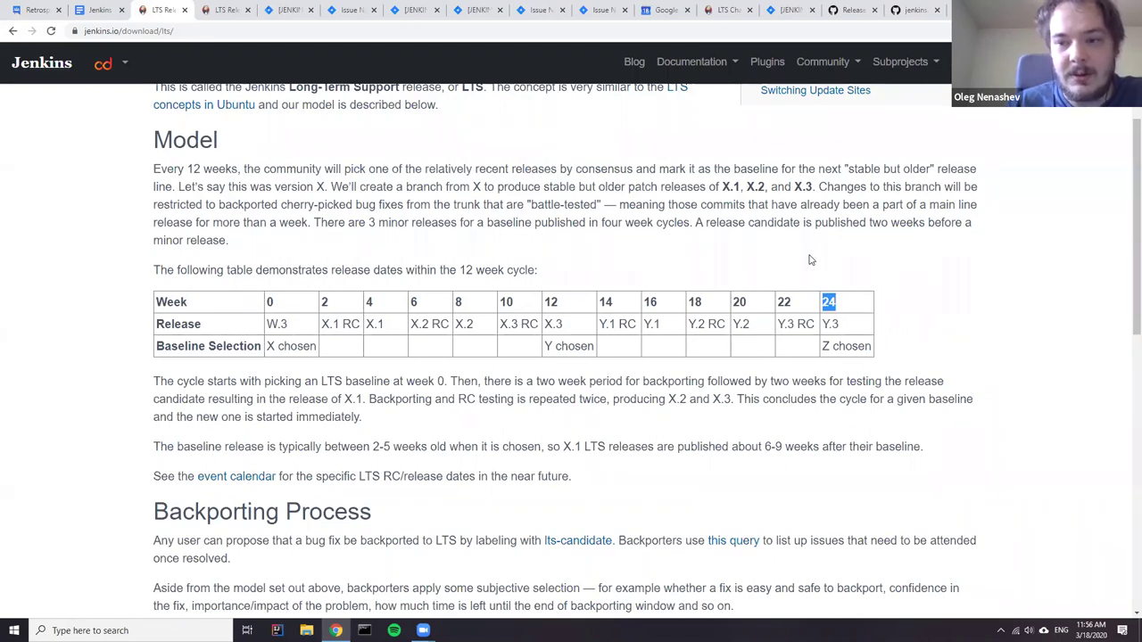
left_click_drag(758, 332, 850, 326)
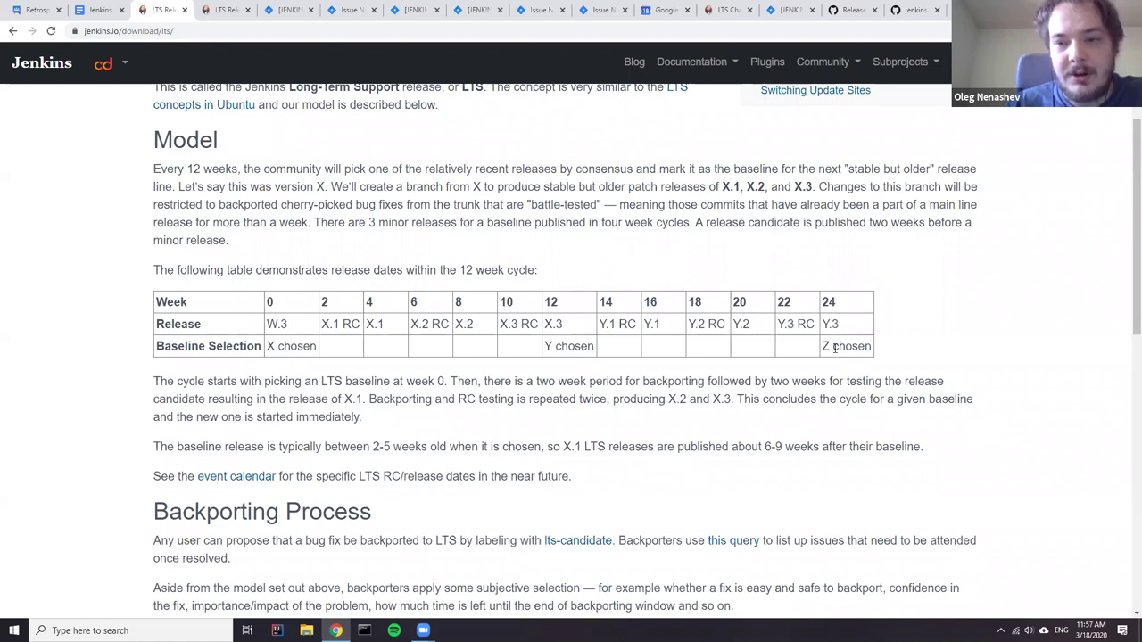
triple_click(837, 348)
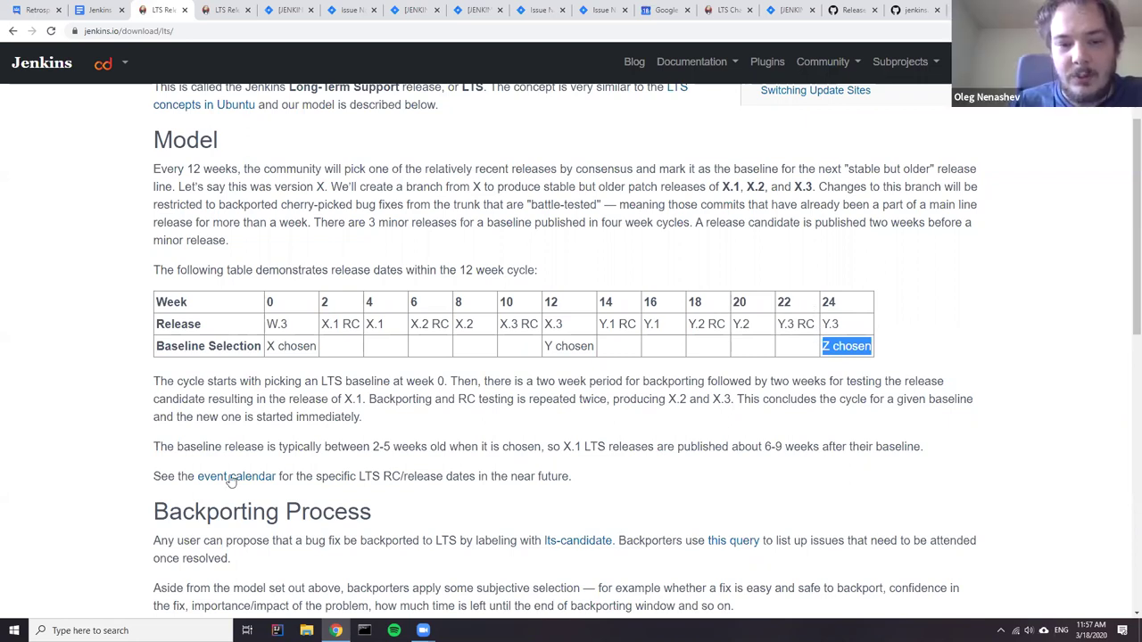
left_click(165, 447)
- Highlight the baseline release age sentence and its 2-5 weeks figure
left_click_drag(165, 446, 540, 446)
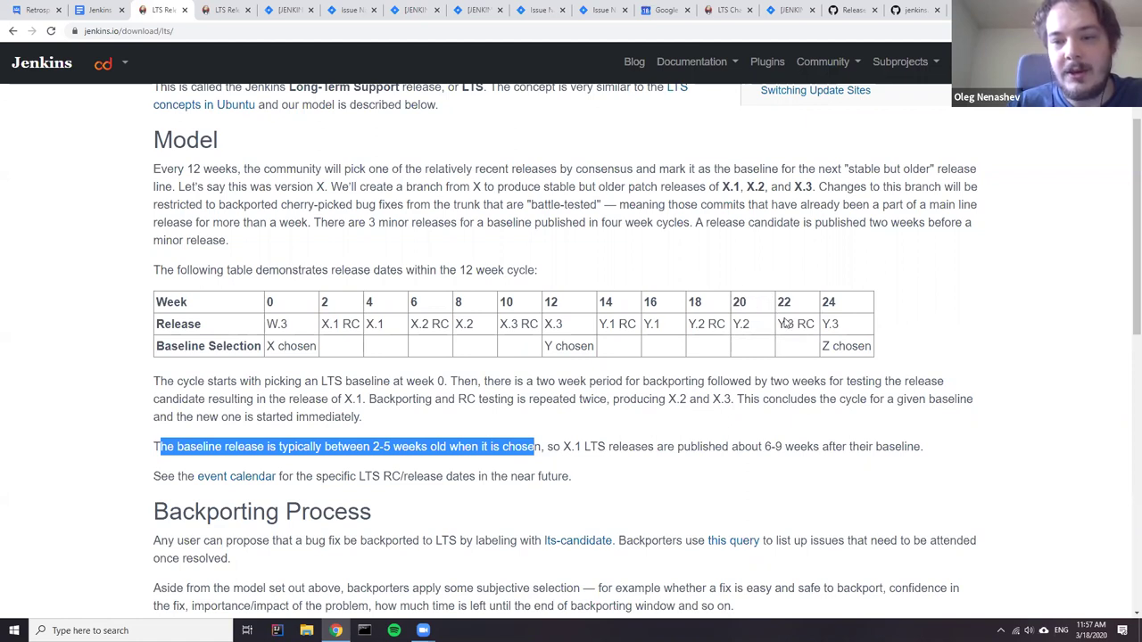
left_click(787, 364)
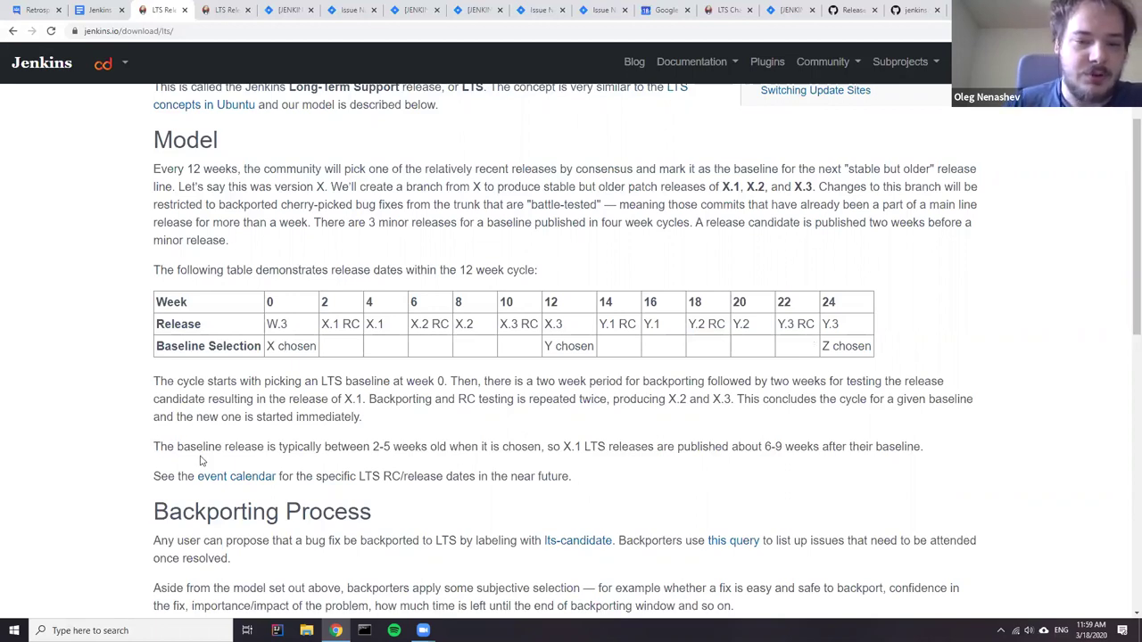
left_click_drag(371, 446, 395, 448)
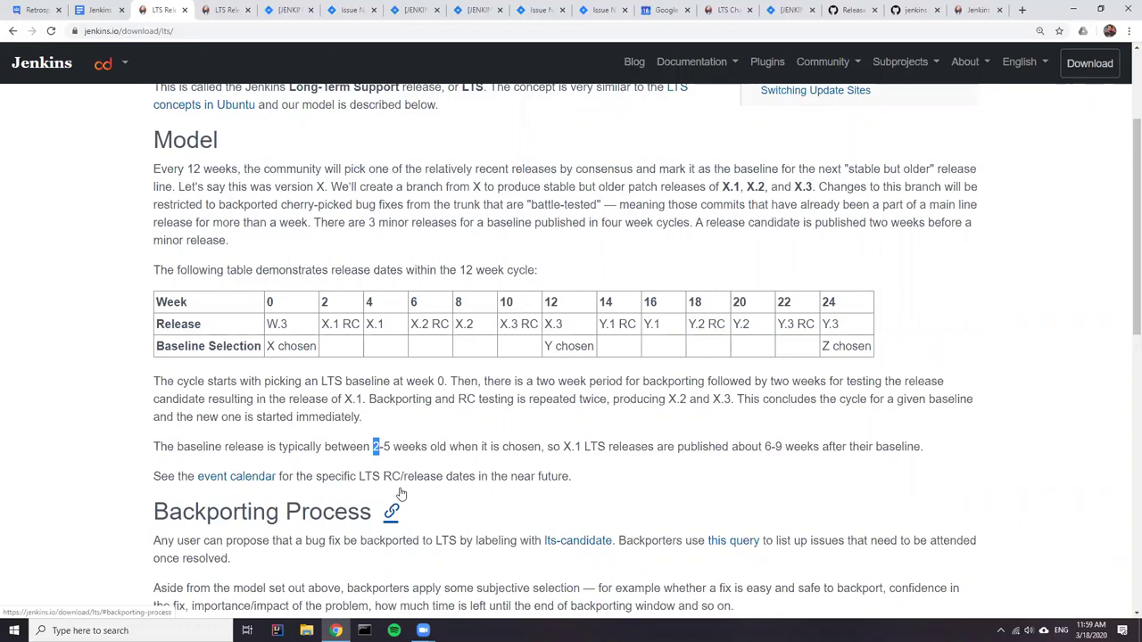
- Load the weekly changelog by removing '-stable' from the changelog tab's address
left_click(725, 9)
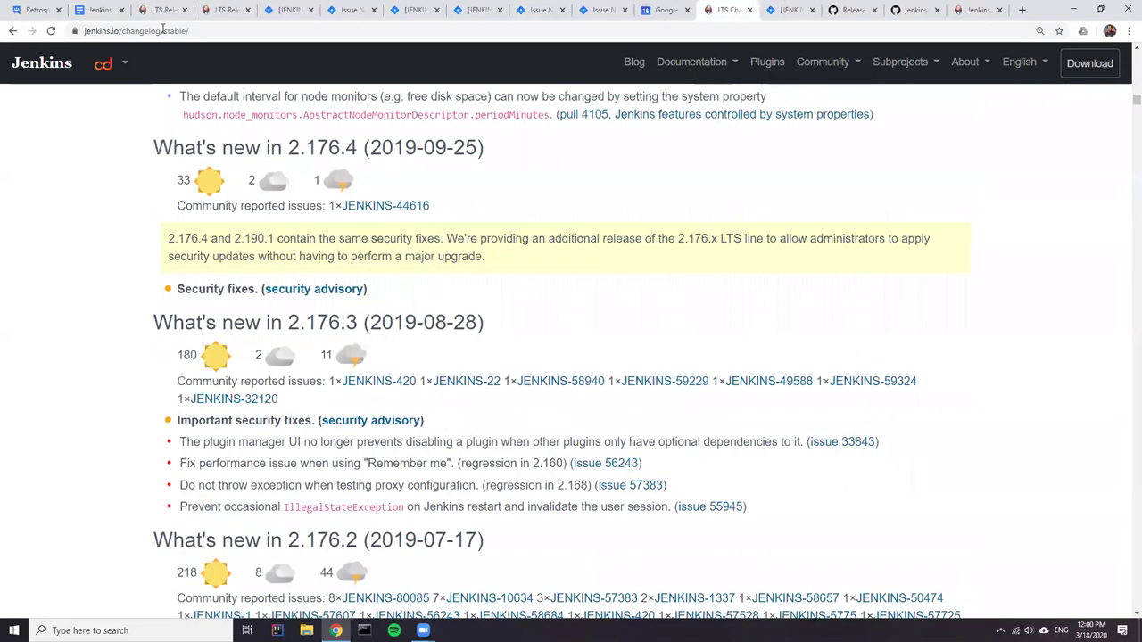
left_click_drag(163, 30, 548, 83)
key("BackSpace")
key("Return")
- Read the changelog from 2.224 down to 2.220, then return to the 2.222 release notes
scroll(509, 219, "down", 5)
scroll(507, 214, "down", 2)
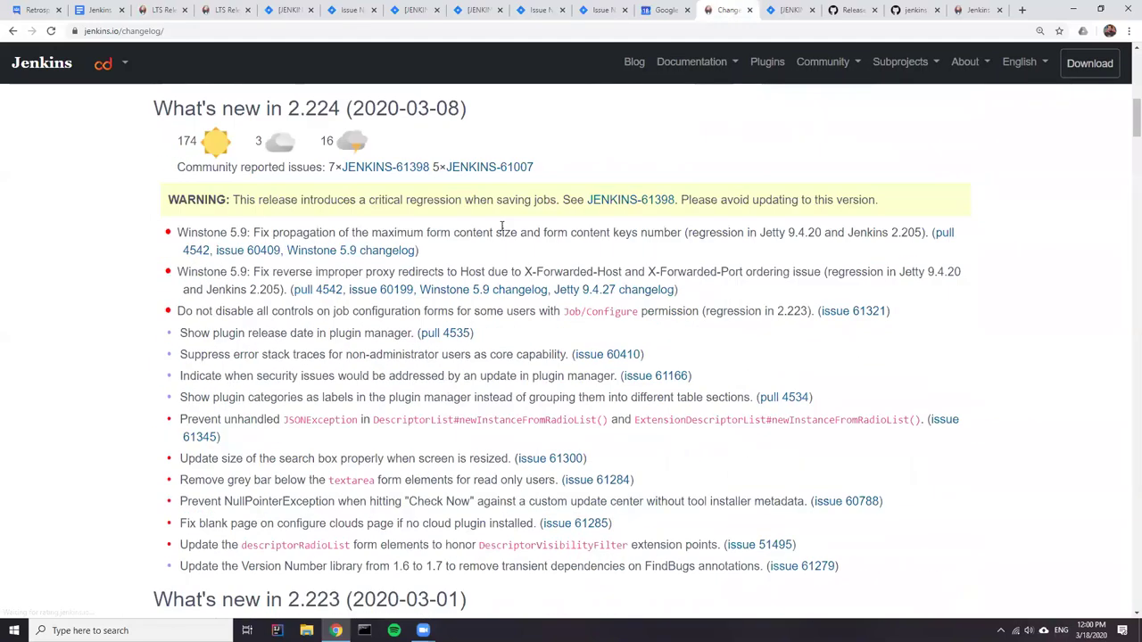
scroll(500, 223, "up", 1)
scroll(489, 223, "down", 2)
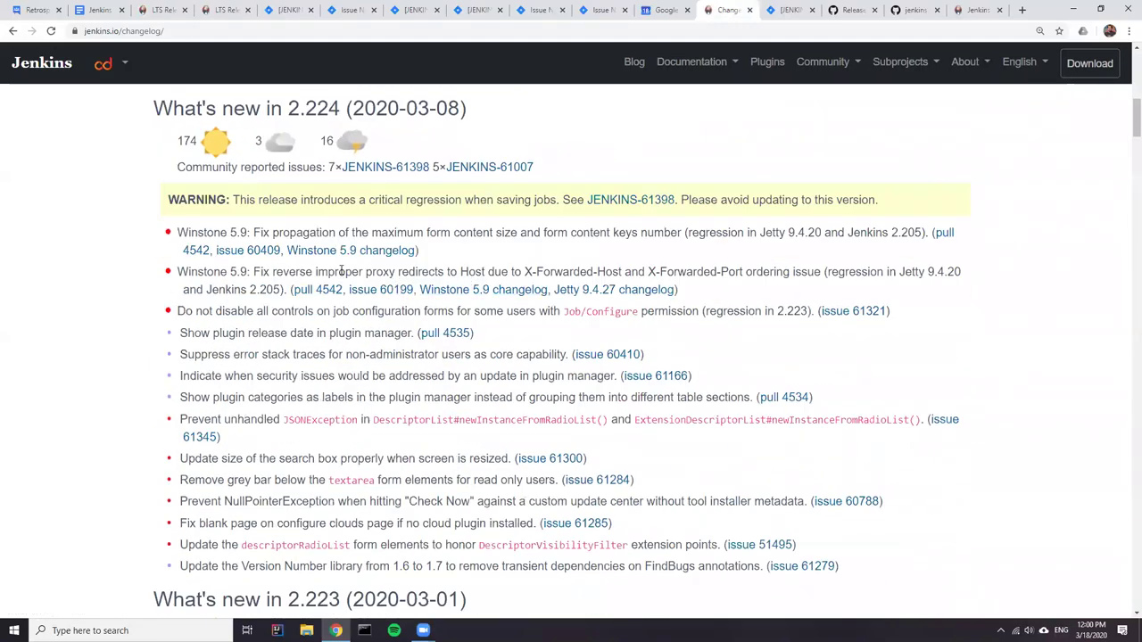
scroll(335, 266, "down", 5)
scroll(321, 257, "down", 4)
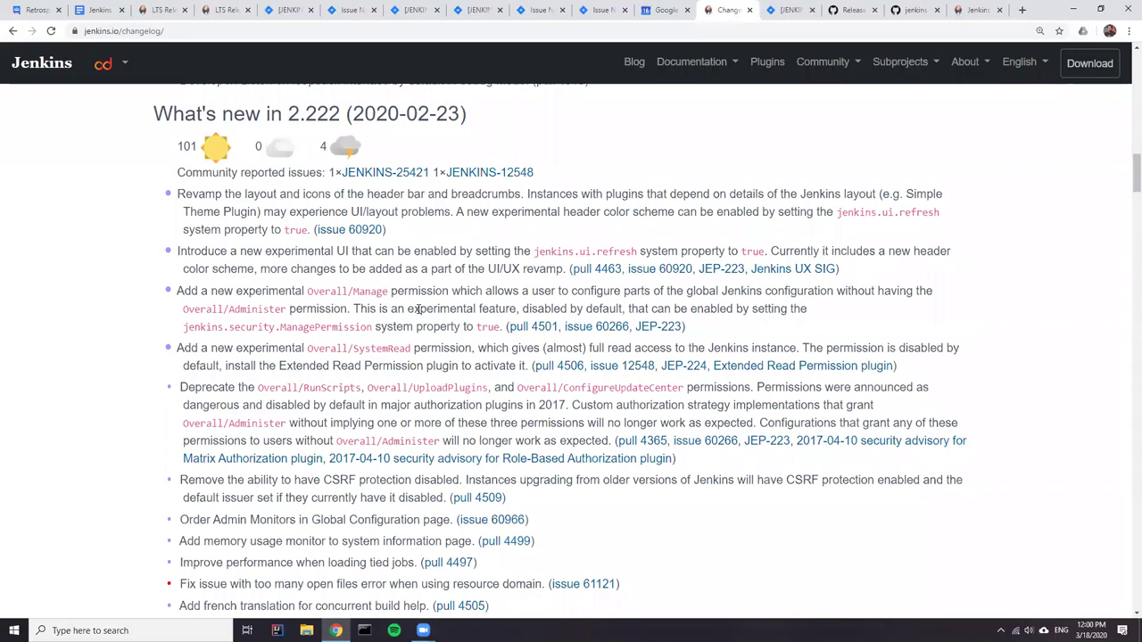
scroll(383, 267, "down", 4)
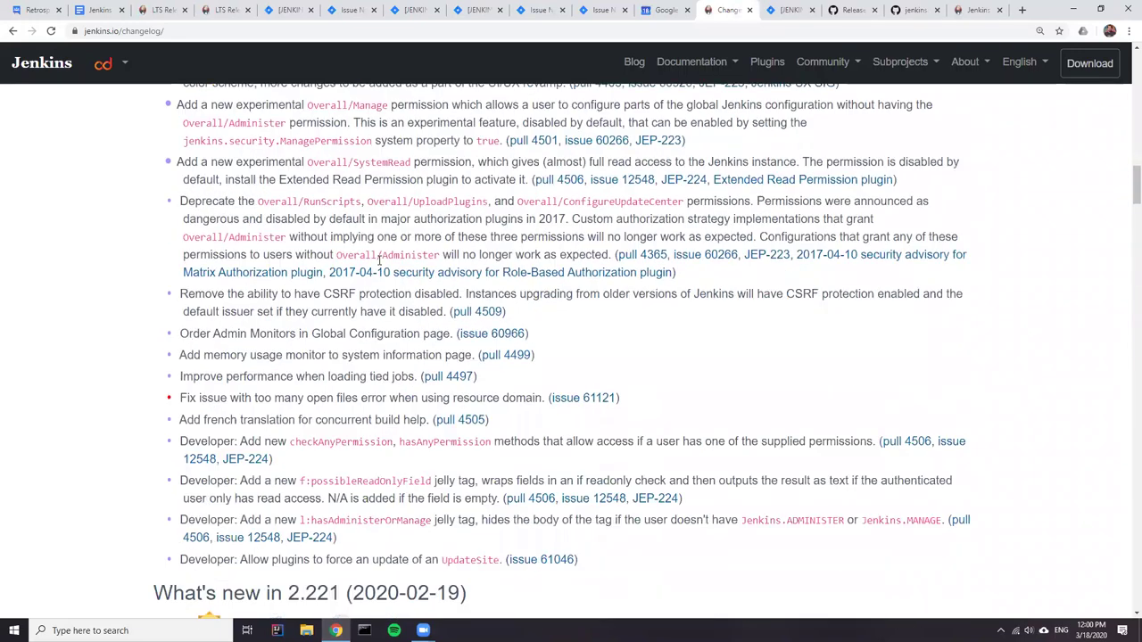
scroll(377, 264, "down", 5)
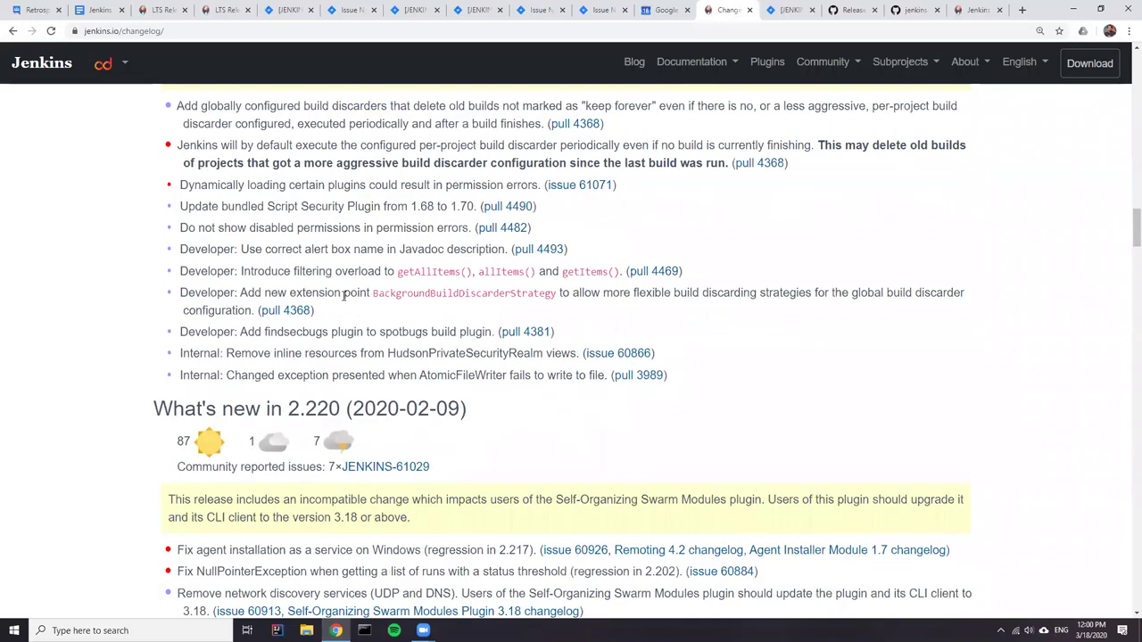
scroll(342, 296, "up", 1)
scroll(342, 295, "up", 6)
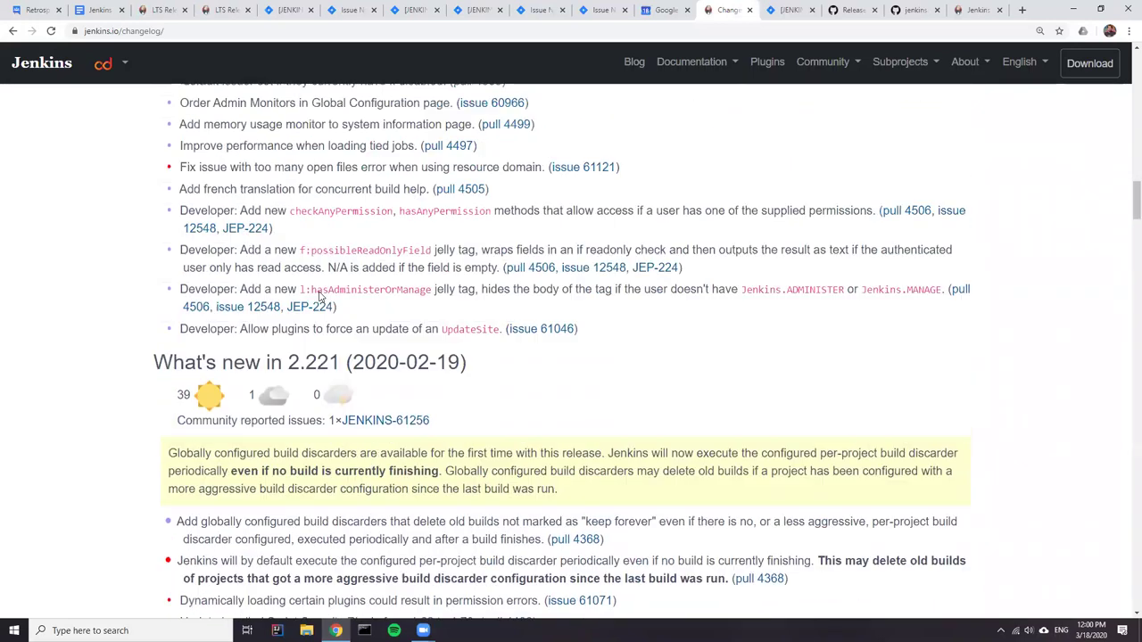
scroll(317, 299, "up", 3)
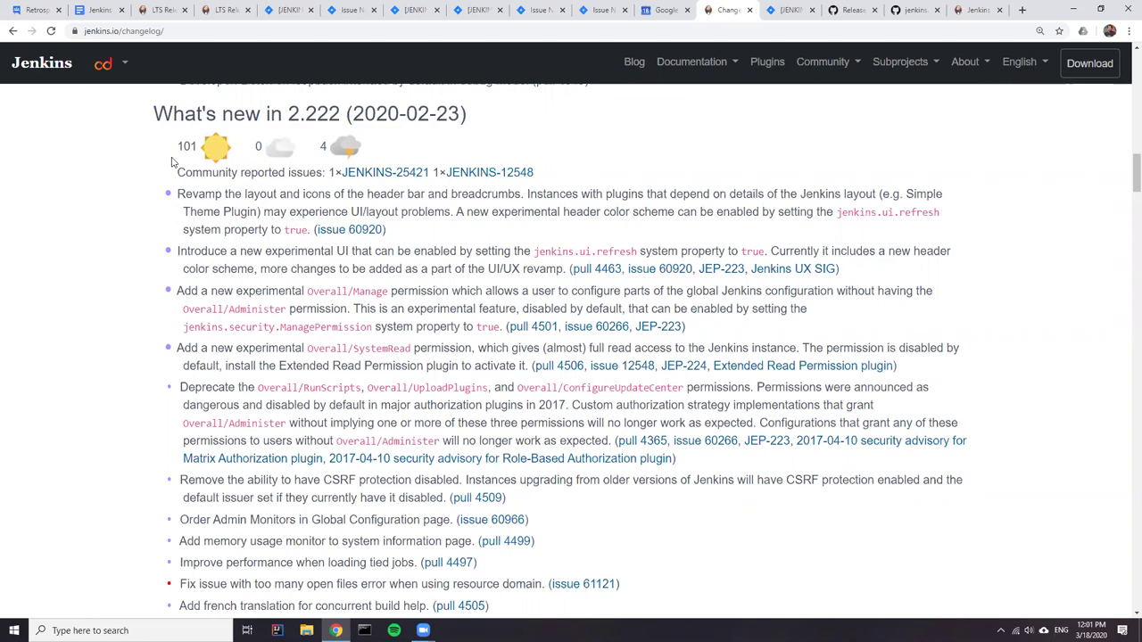
scroll(279, 279, "down", 3)
scroll(279, 279, "down", 6)
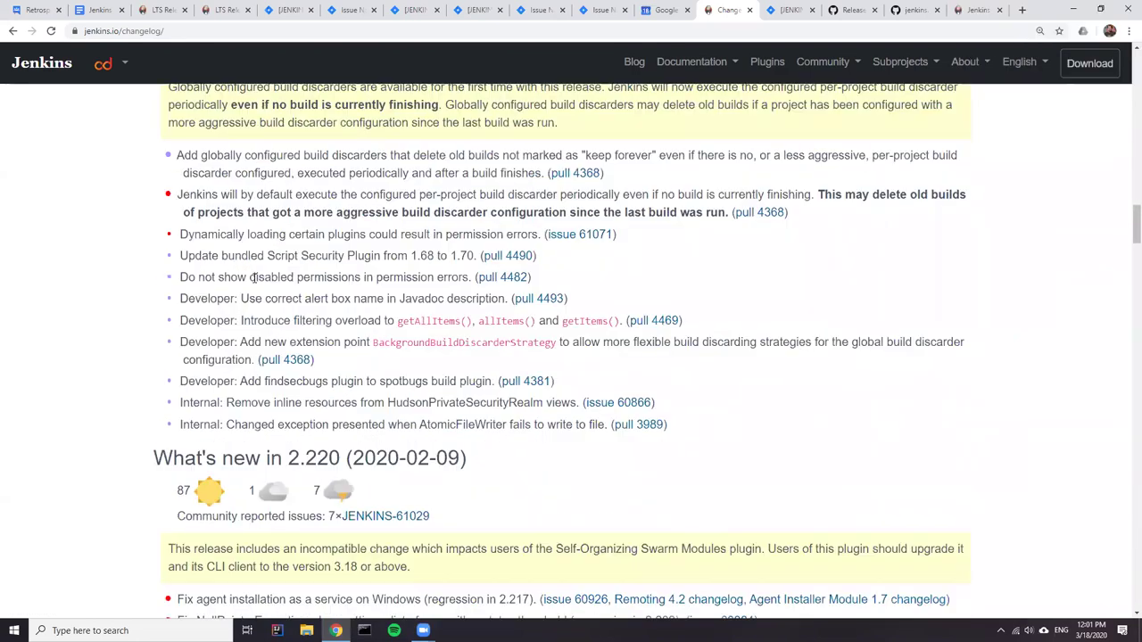
scroll(233, 276, "down", 3)
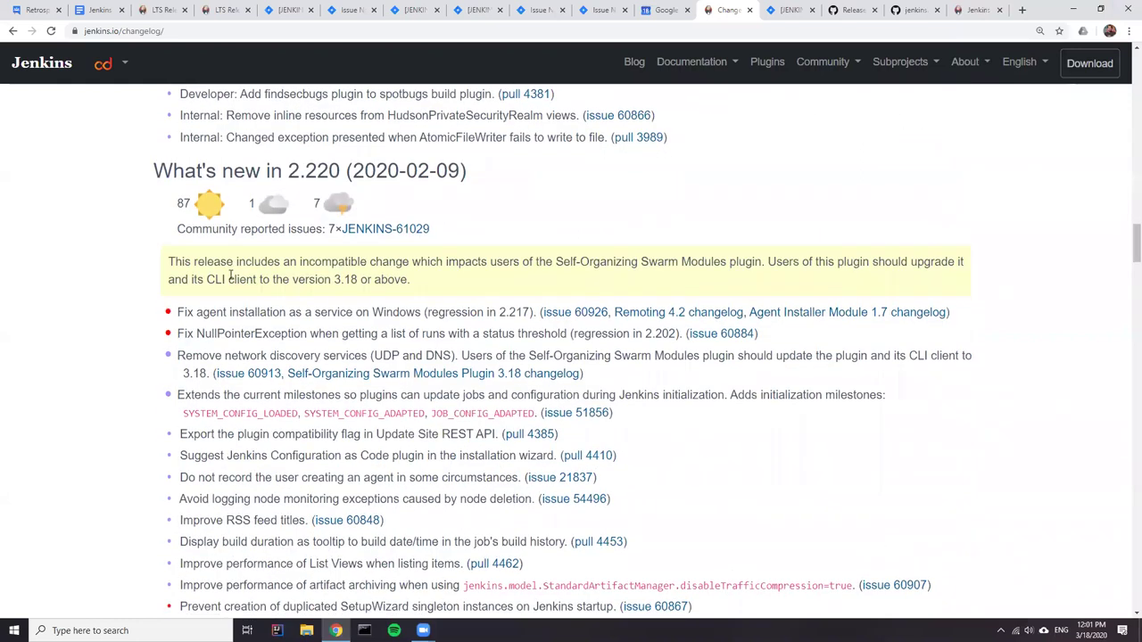
scroll(225, 276, "down", 1)
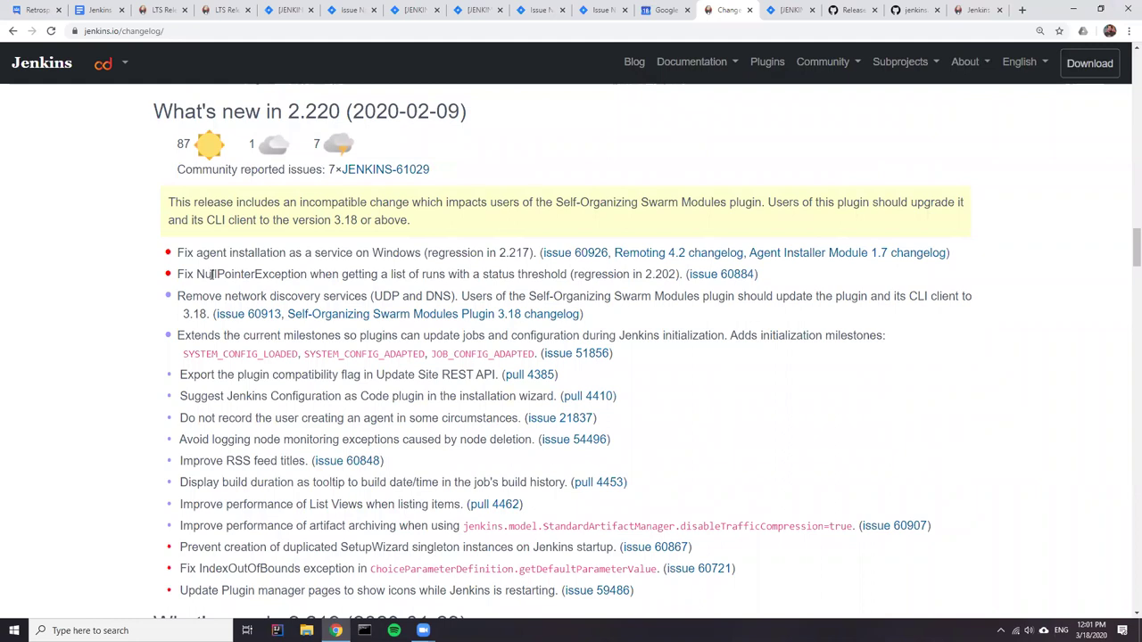
scroll(210, 275, "up", 8)
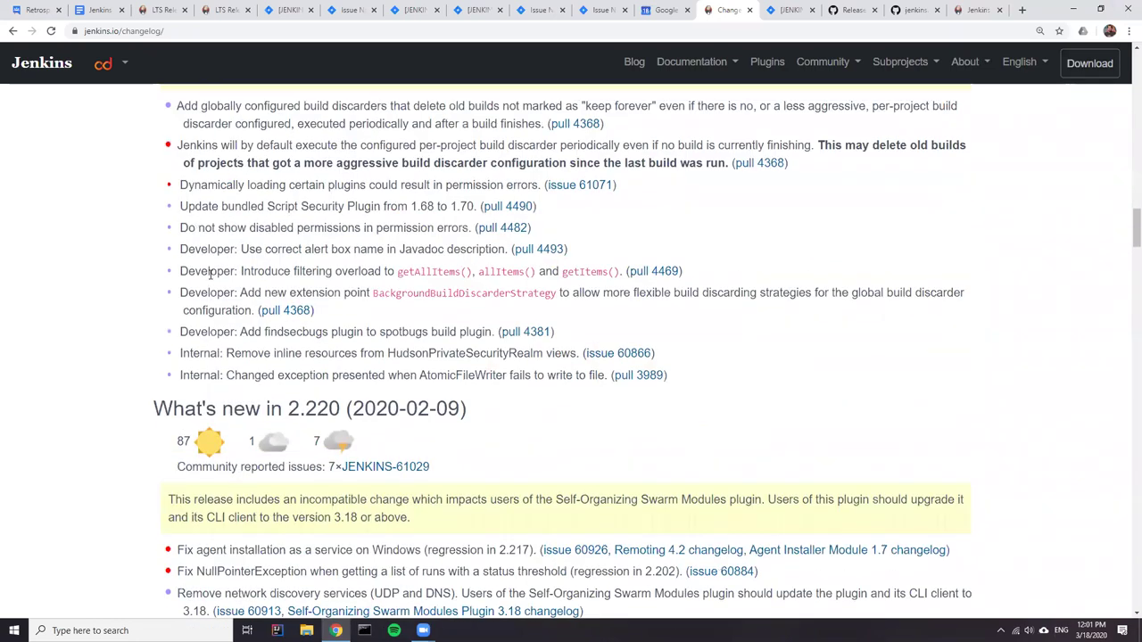
scroll(211, 275, "up", 3)
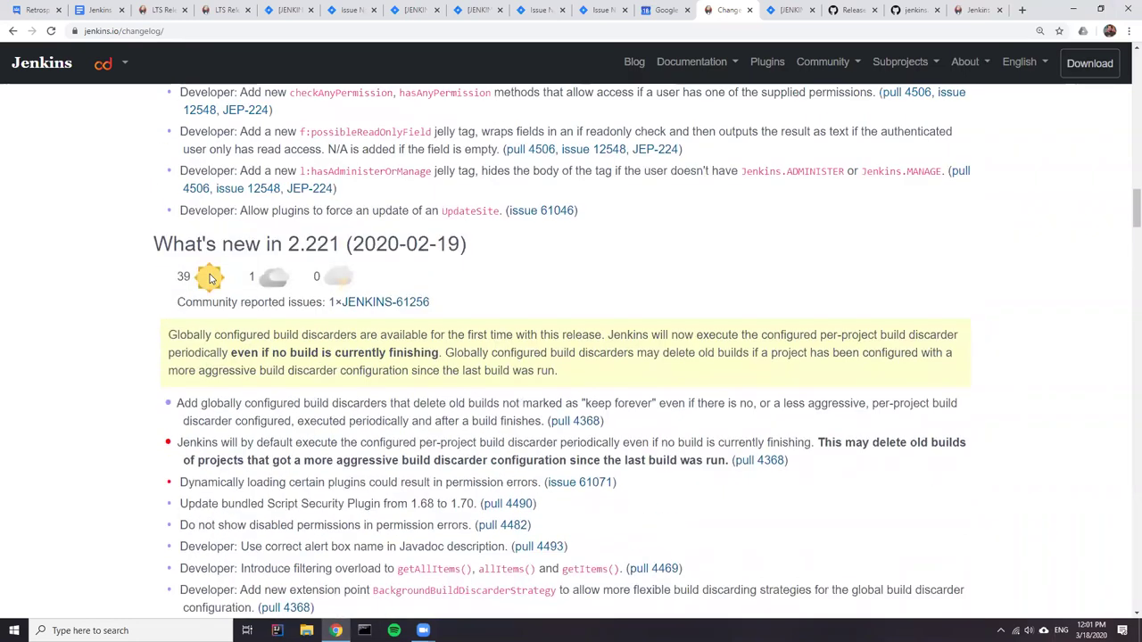
scroll(206, 272, "up", 3)
scroll(205, 272, "up", 3)
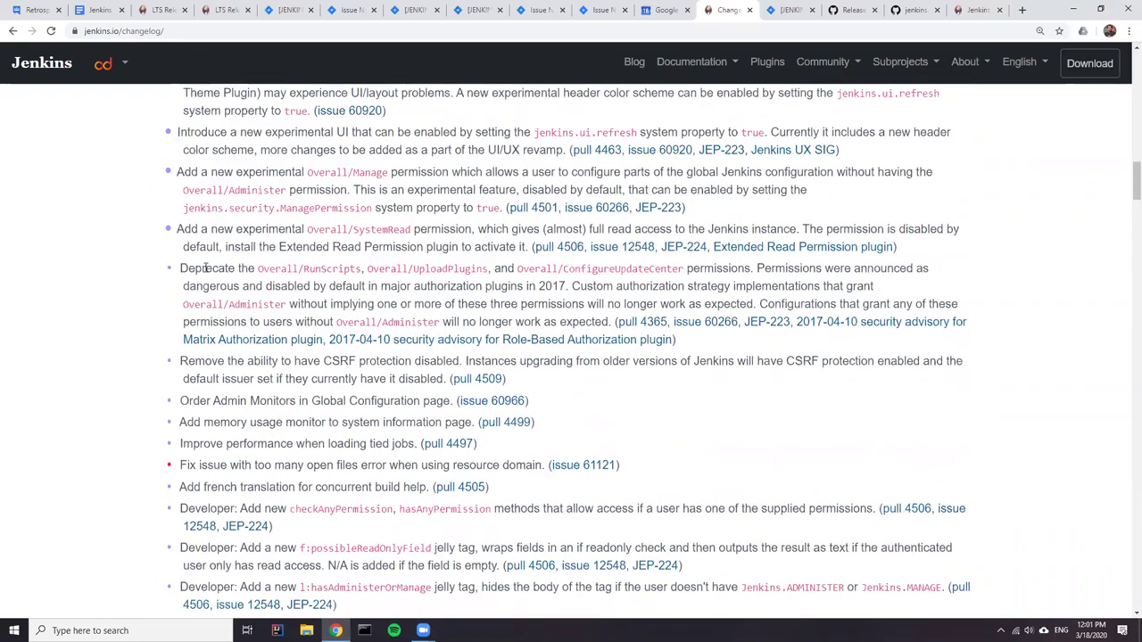
scroll(207, 268, "up", 1)
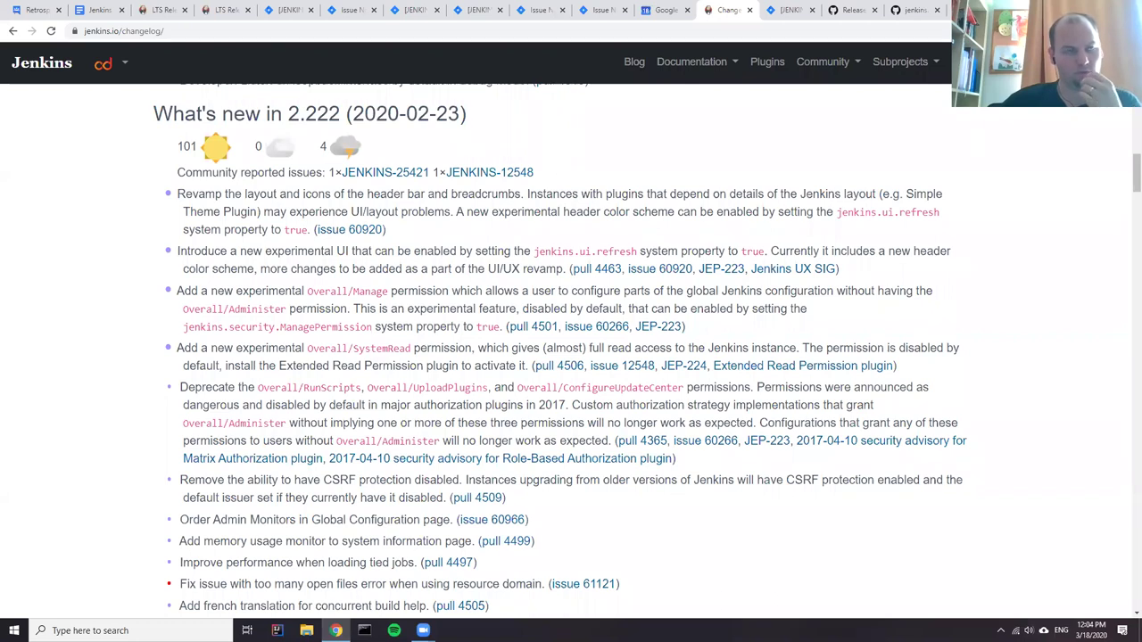
key("Page_Down")
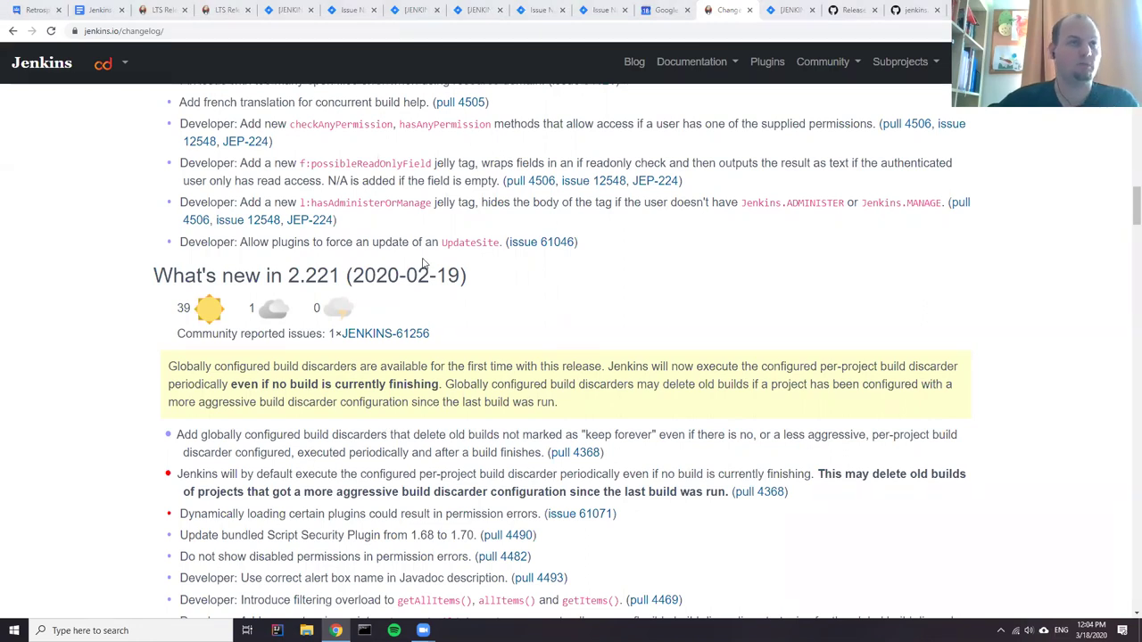
scroll(358, 256, "up", 5)
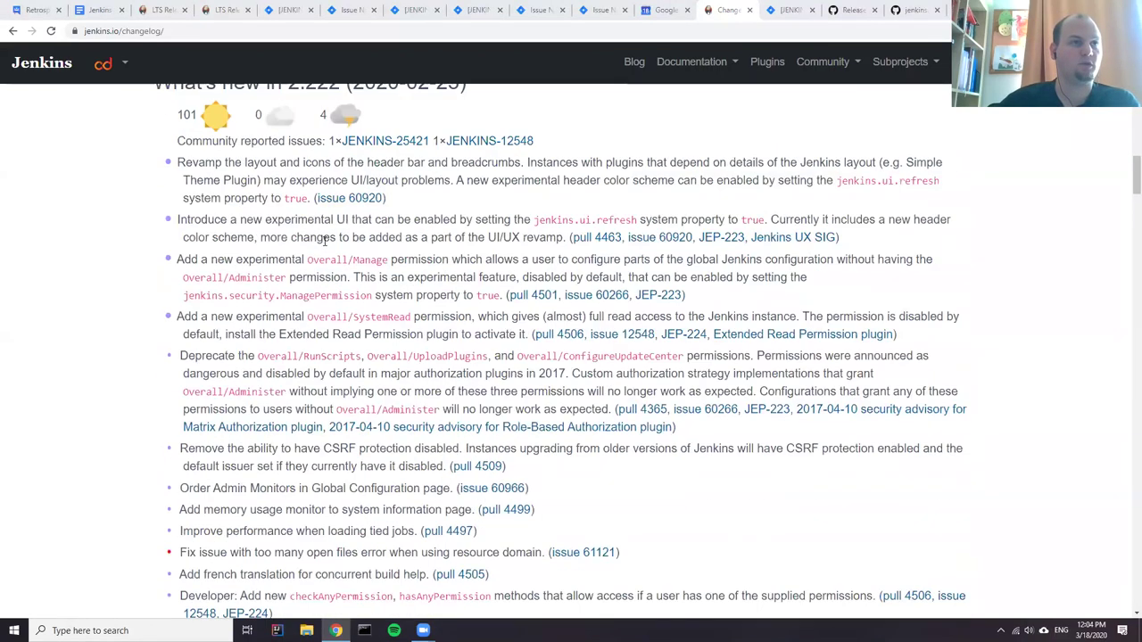
scroll(317, 259, "down", 1)
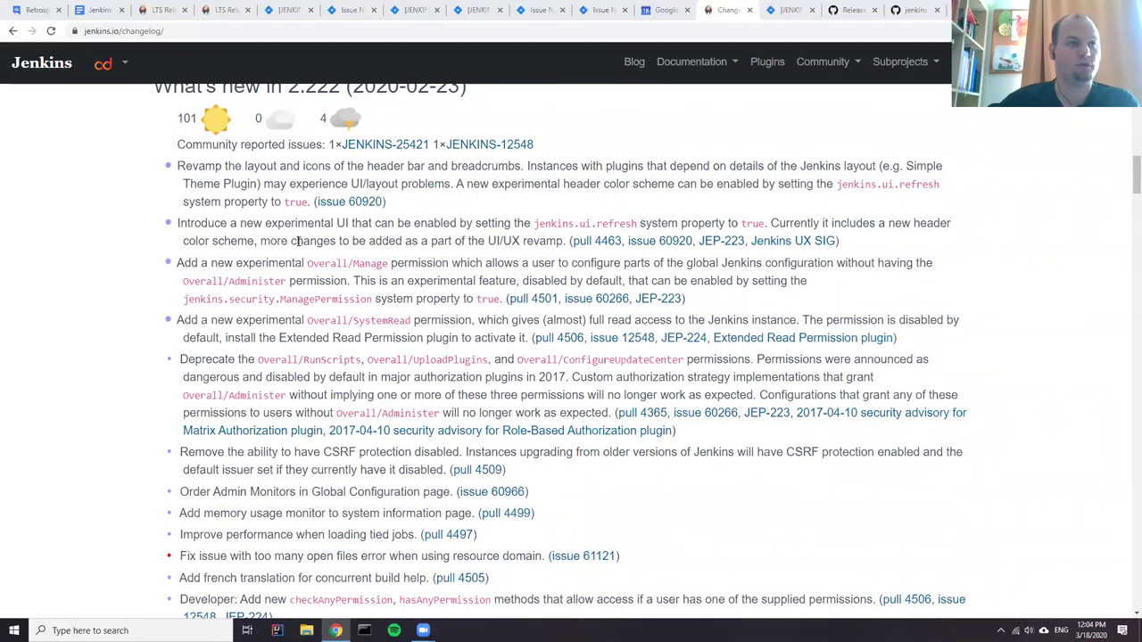
scroll(299, 241, "up", 1)
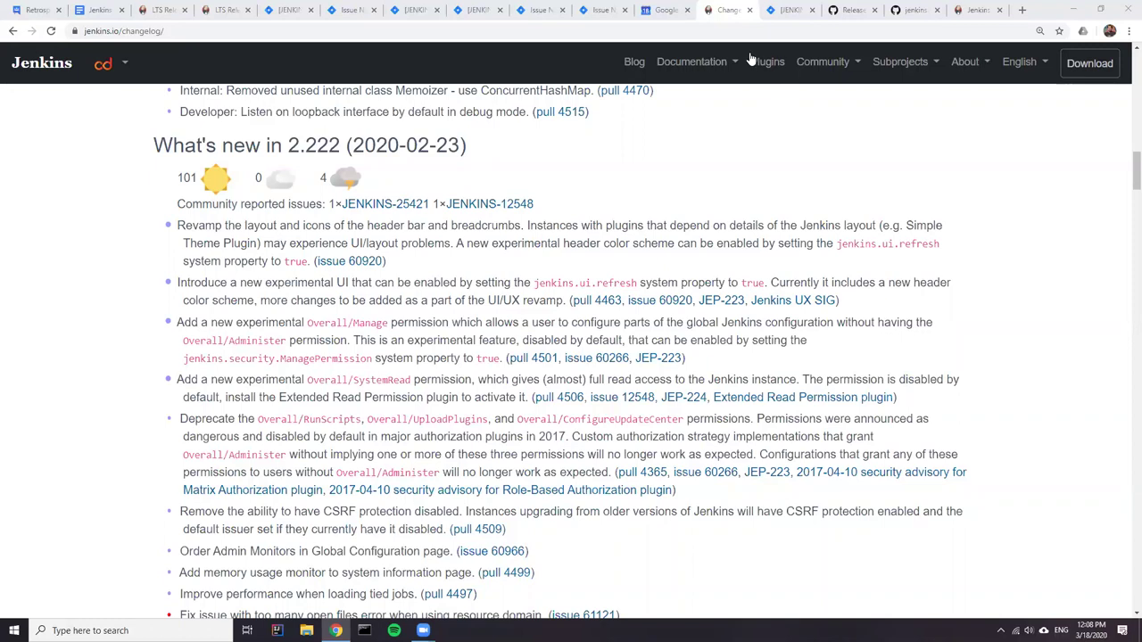
- Return to the LTS release-model tab and highlight 'Z chosen' in the week 24 Baseline Selection cell
left_click(975, 9)
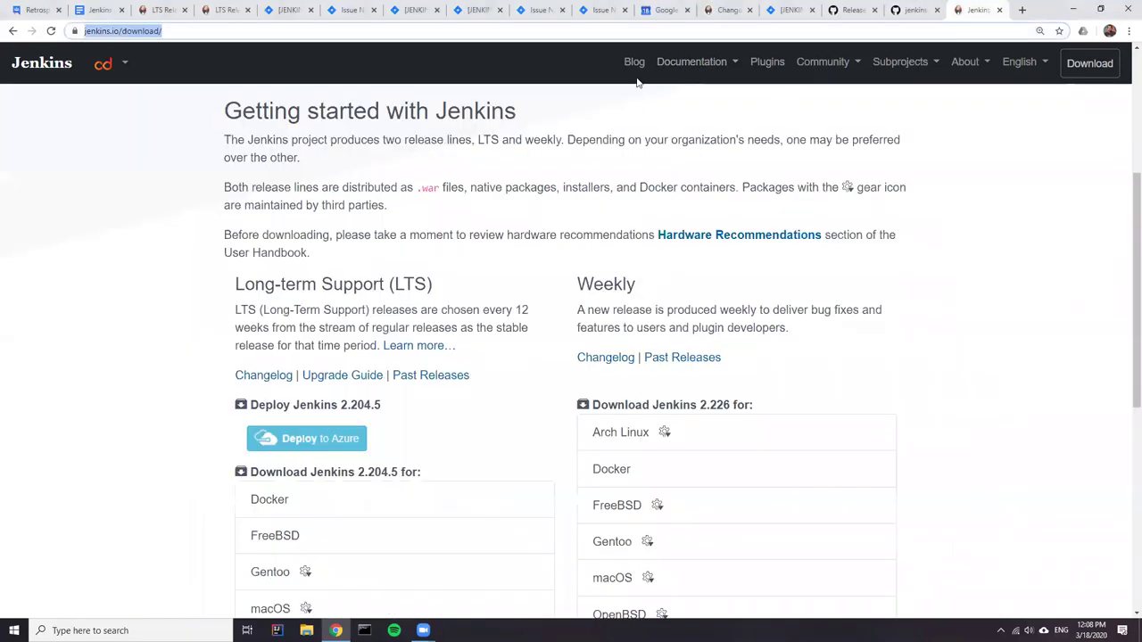
left_click(163, 9)
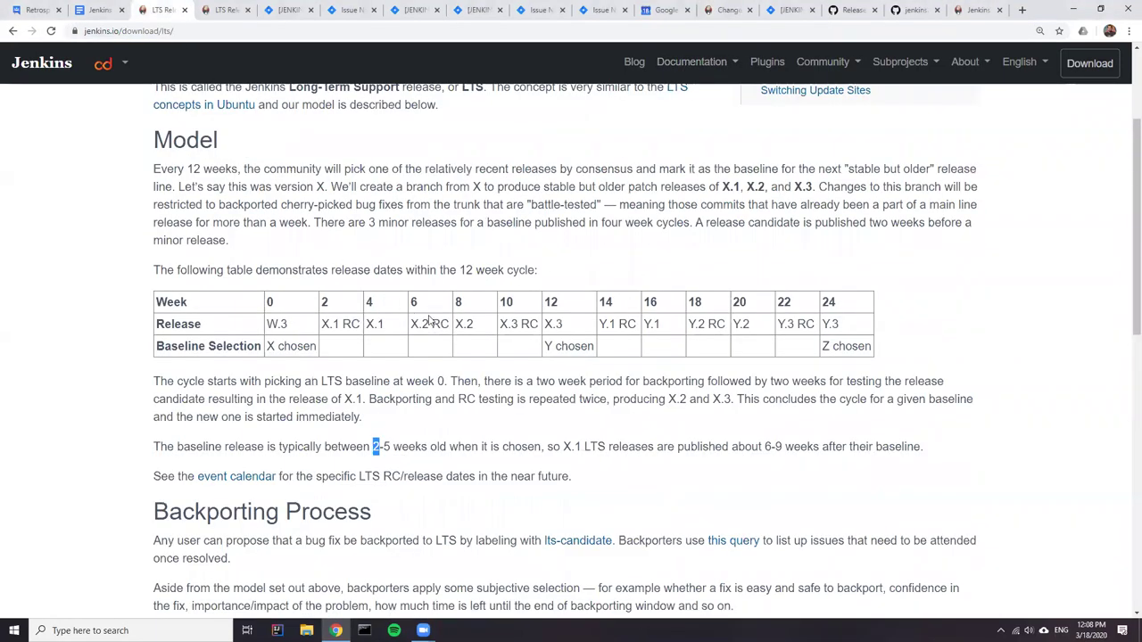
left_click_drag(823, 346, 879, 358)
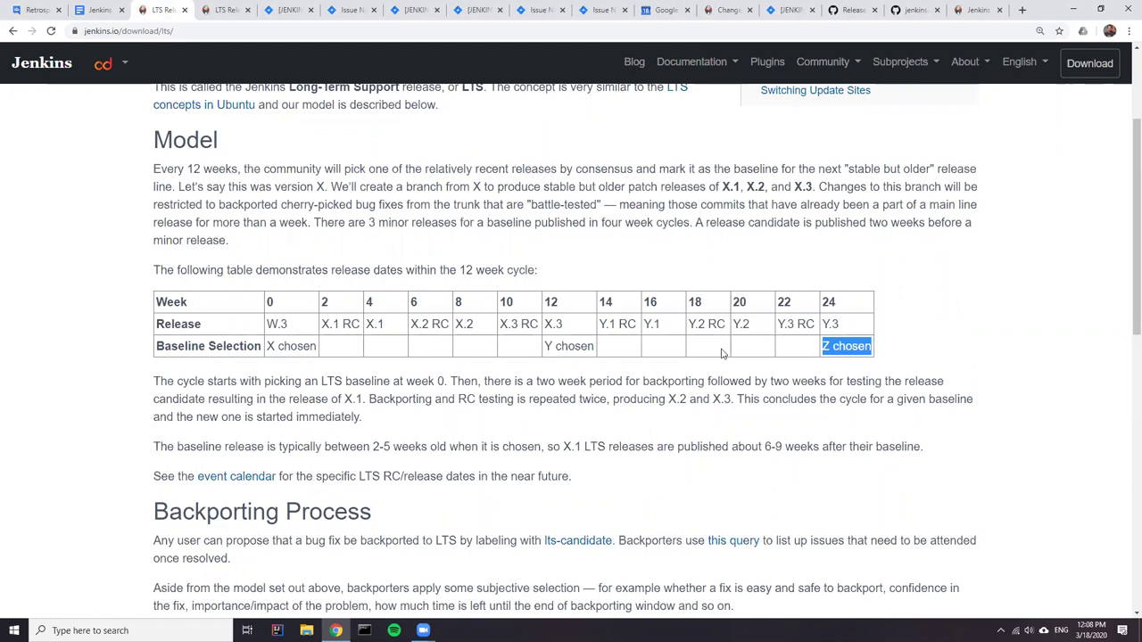
left_click(793, 350)
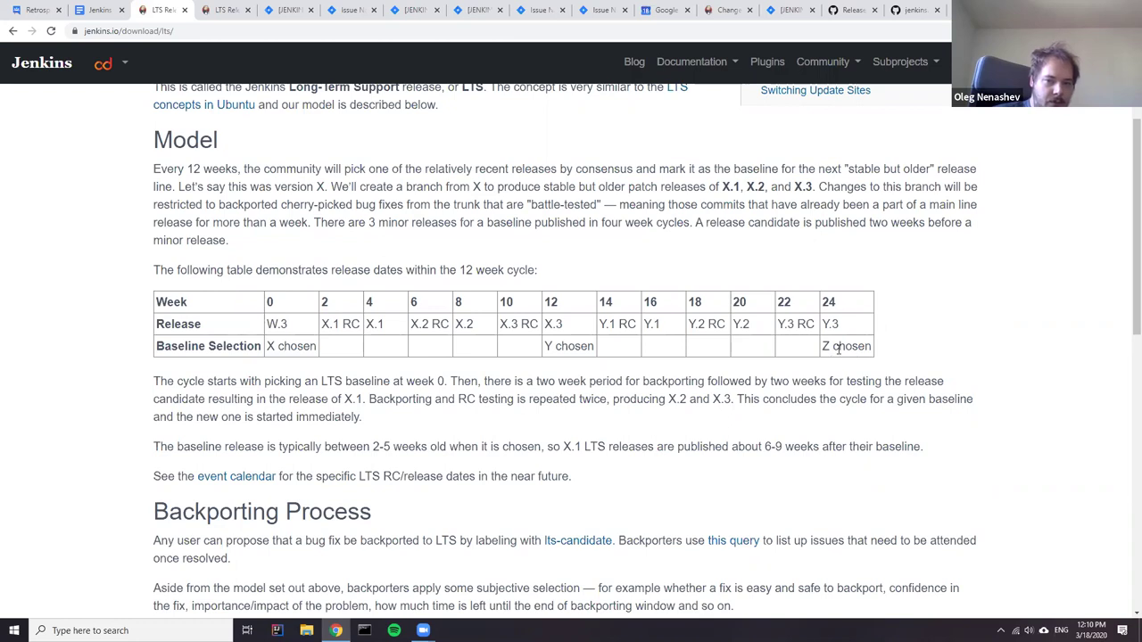
left_click_drag(821, 350, 879, 357)
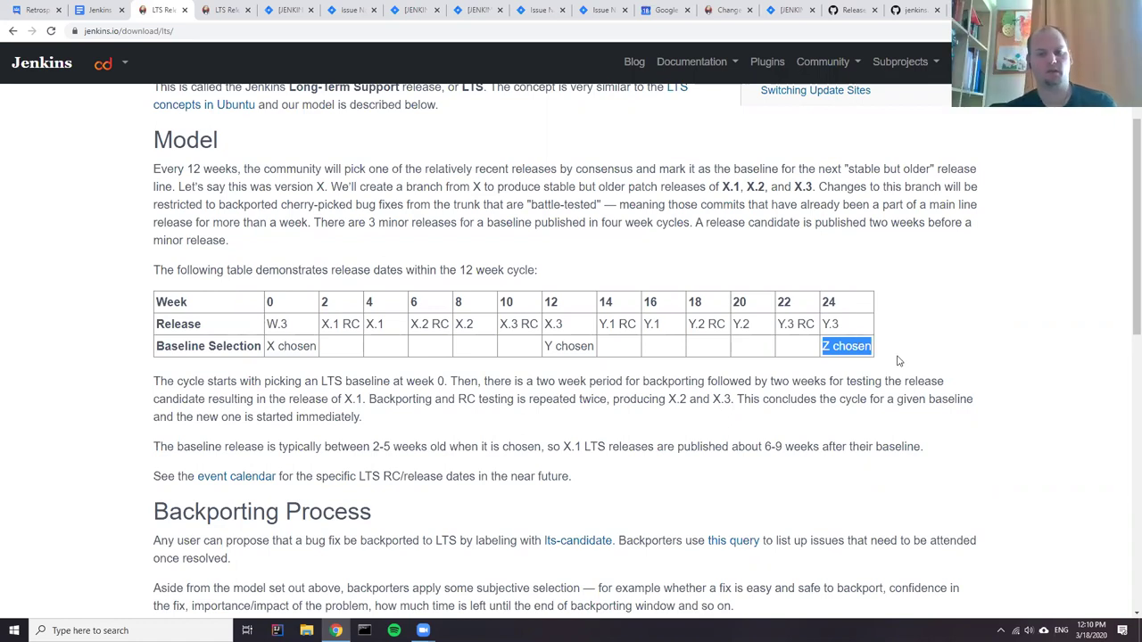
left_click(965, 347)
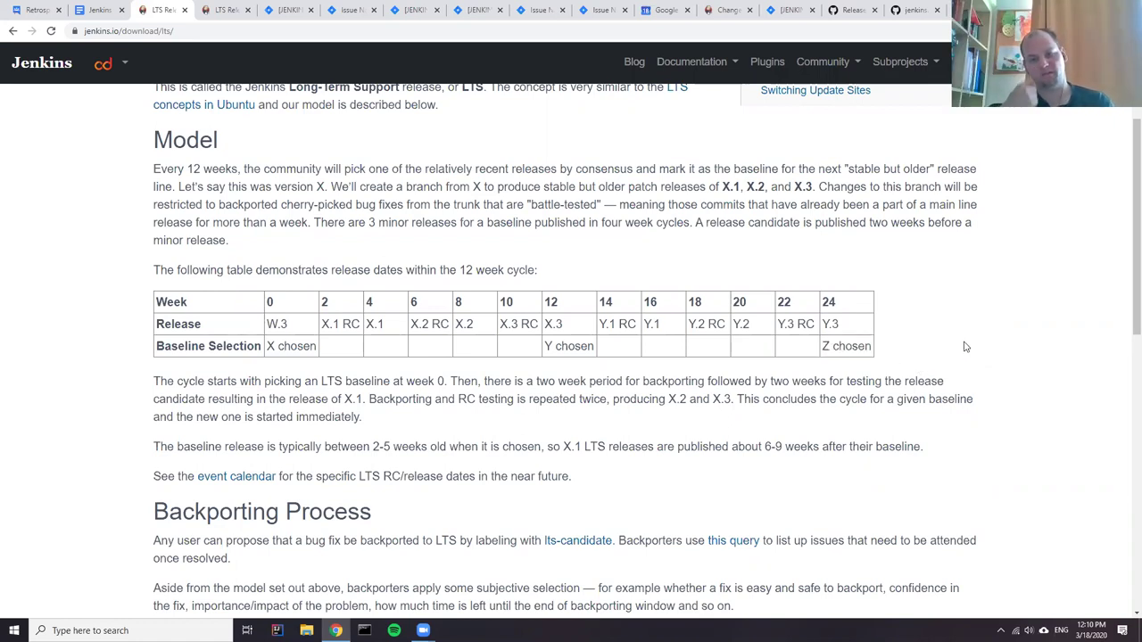
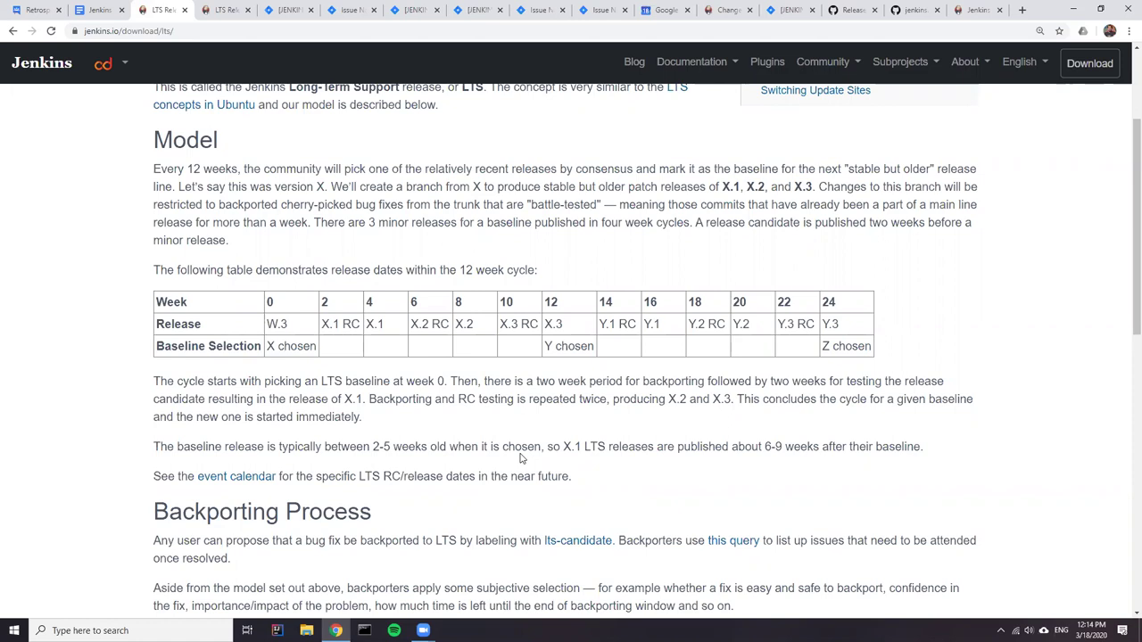
- Check the baseline-release sentence, then switch to the Jenkins weekly changelog tab and scroll through it
triple_click(510, 450)
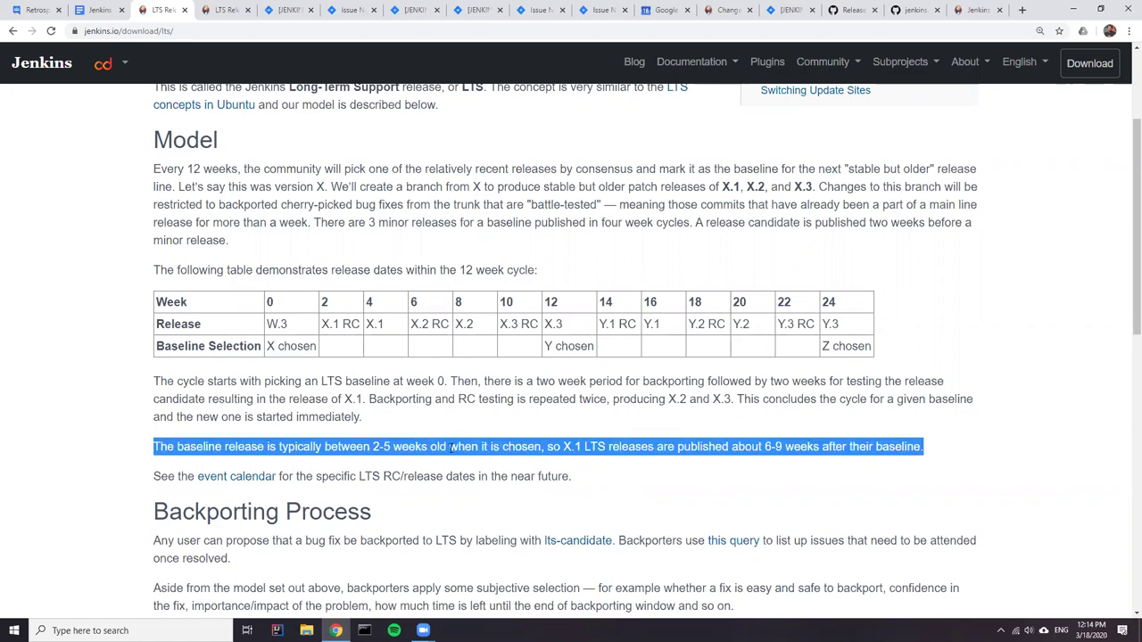
left_click(451, 448)
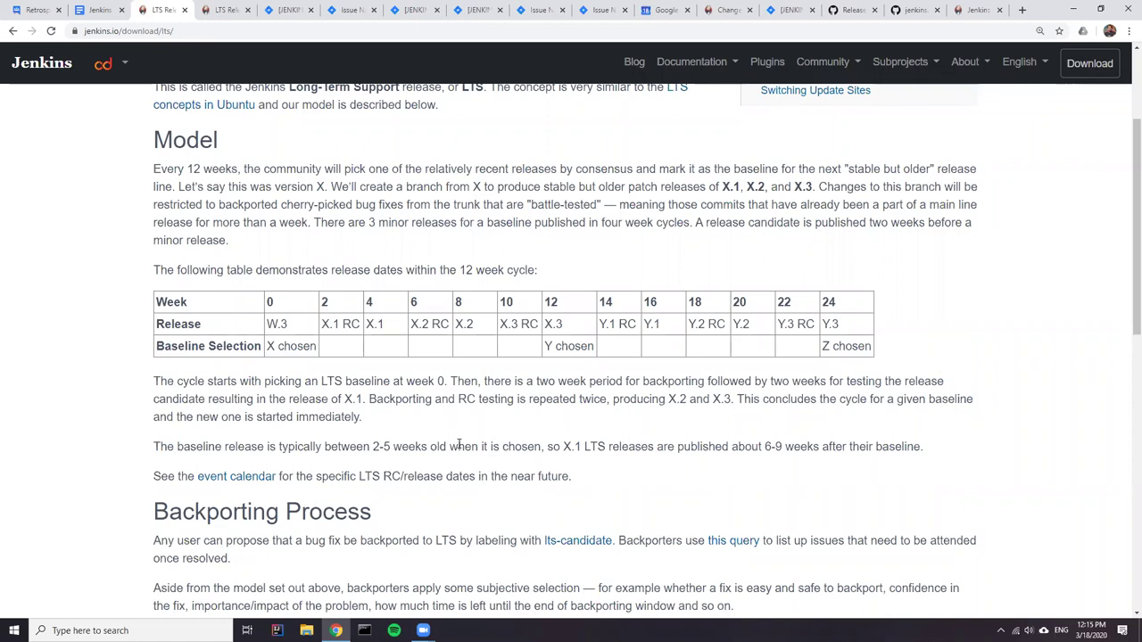
left_click(223, 9)
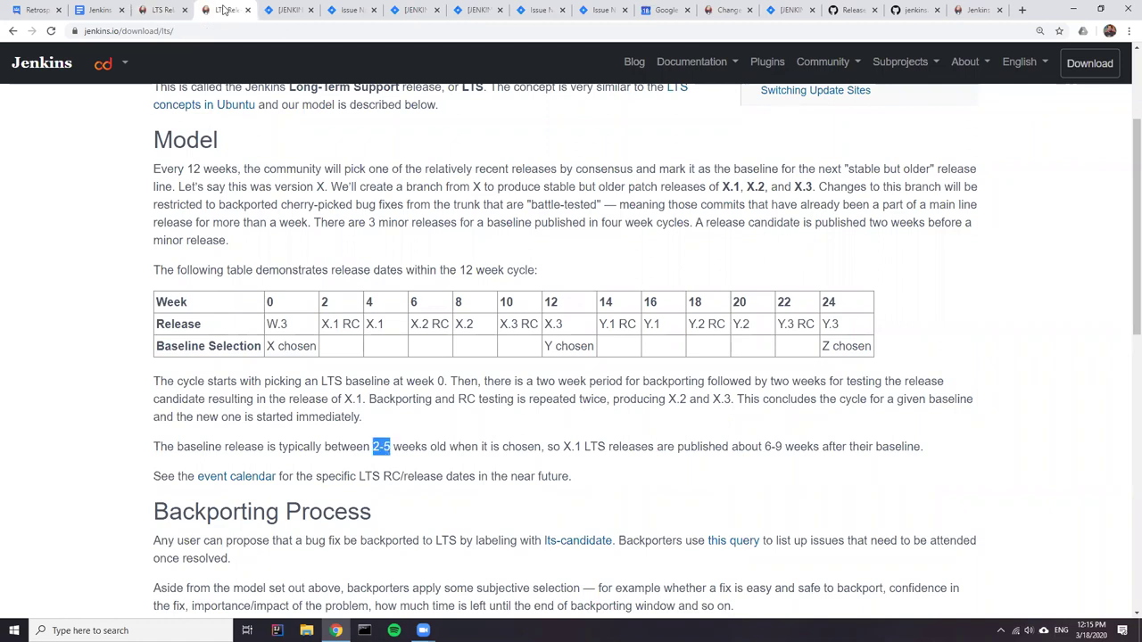
left_click(961, 11)
left_click(725, 12)
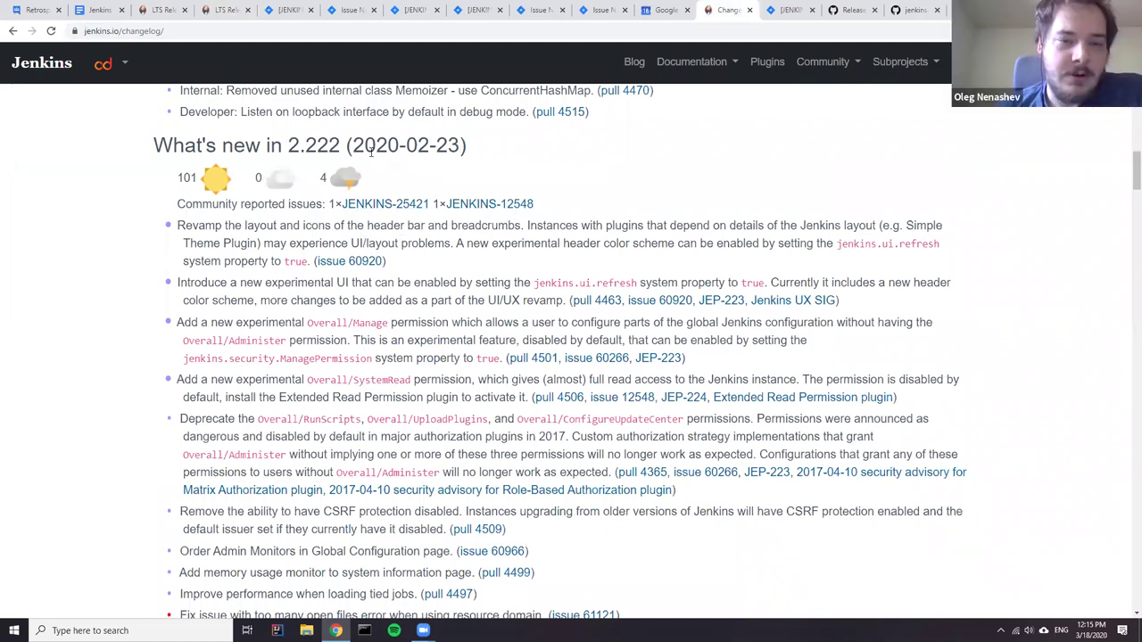
scroll(319, 144, "up", 1)
scroll(320, 145, "up", 3)
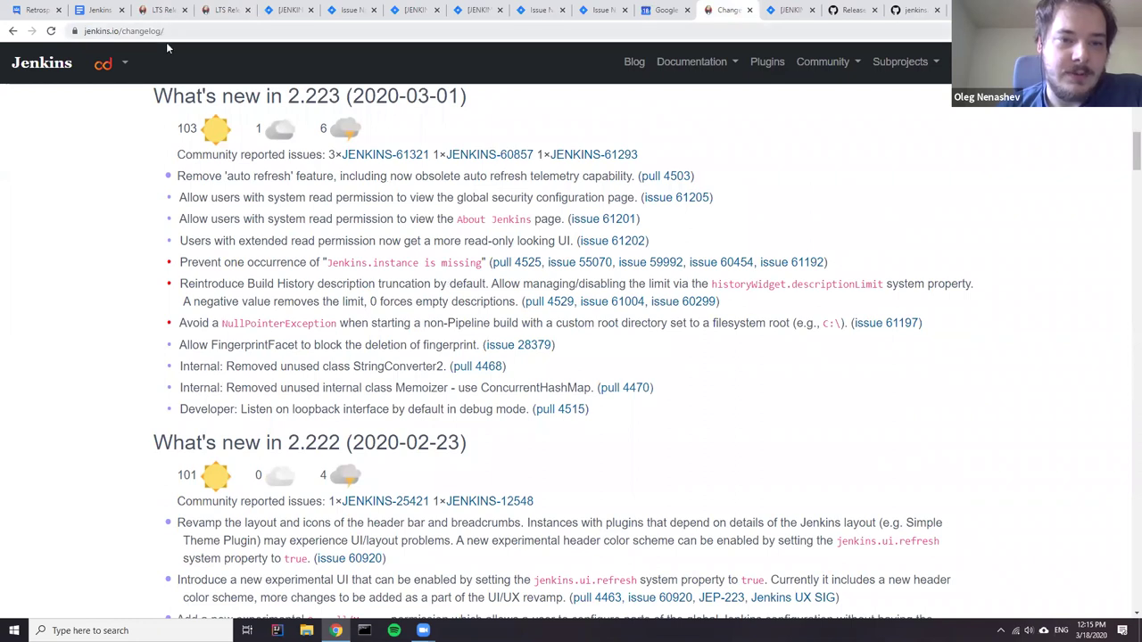
scroll(503, 298, "down", 2)
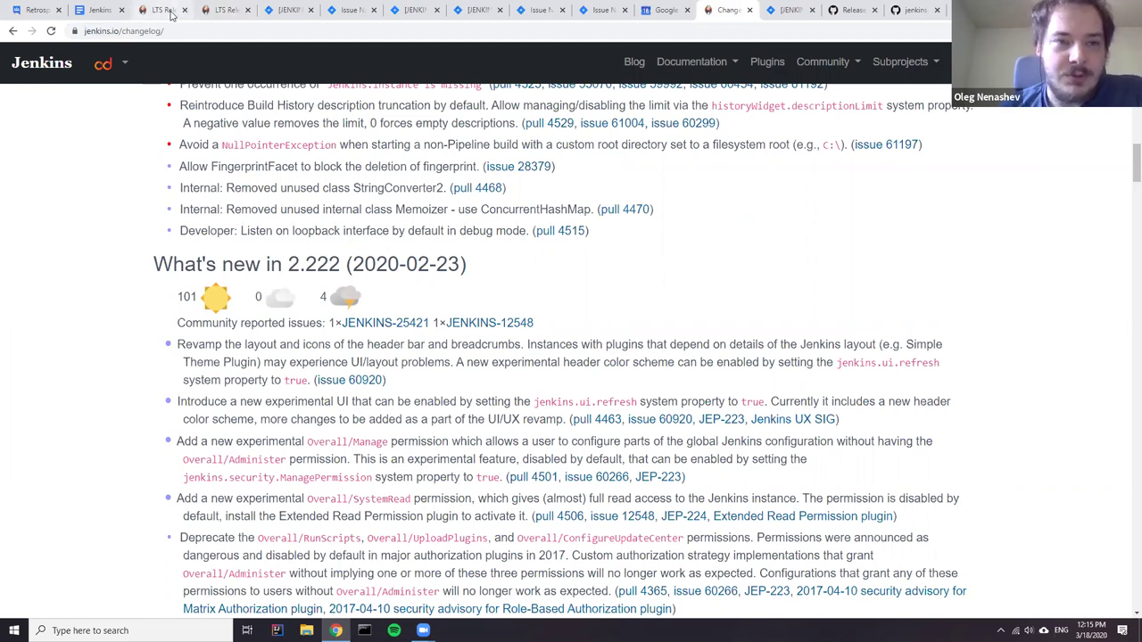
- Load the LTS Changelog (jenkins.io/changelog-stable) from the address bar suggestions and skim it
left_click(301, 33)
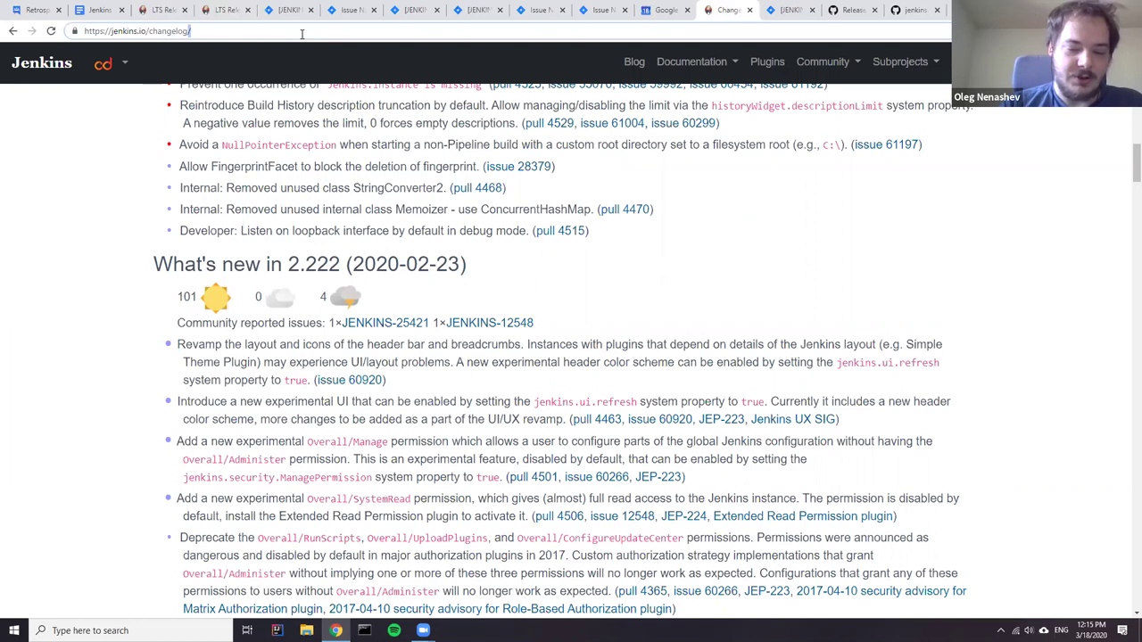
key("End")
key("BackSpace")
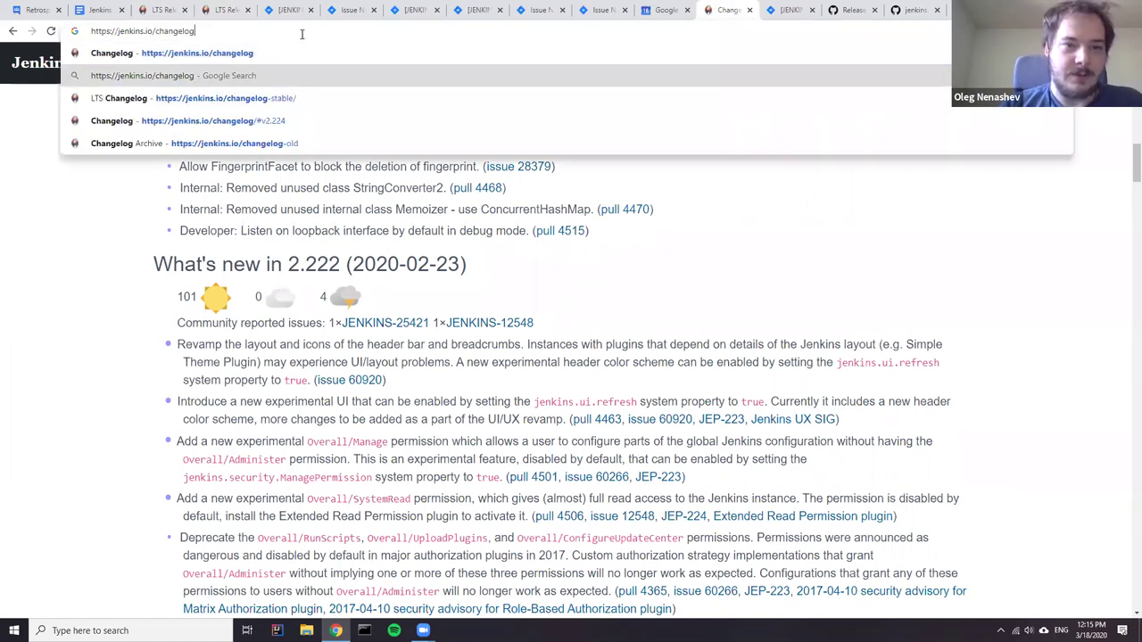
key("Down")
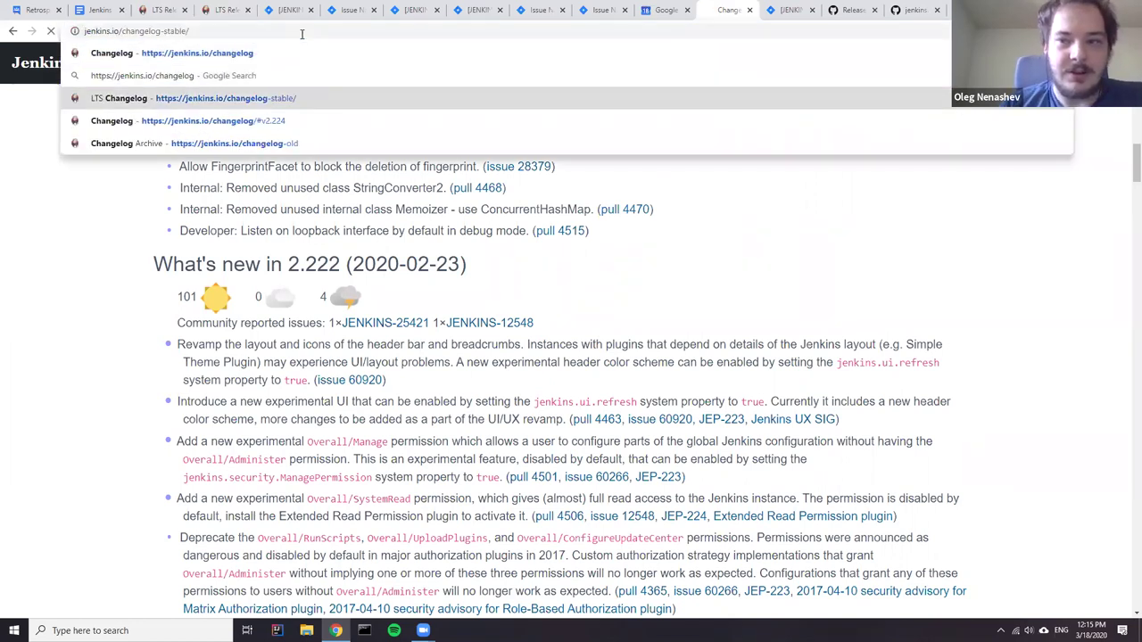
key("Return")
scroll(210, 204, "down", 5)
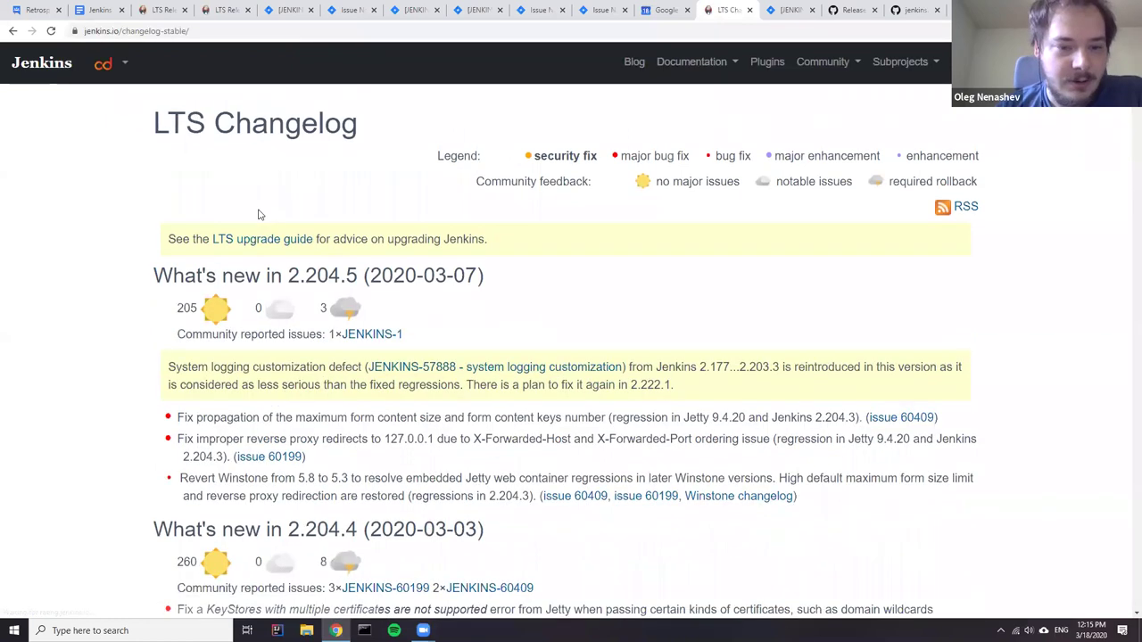
scroll(205, 204, "up", 4)
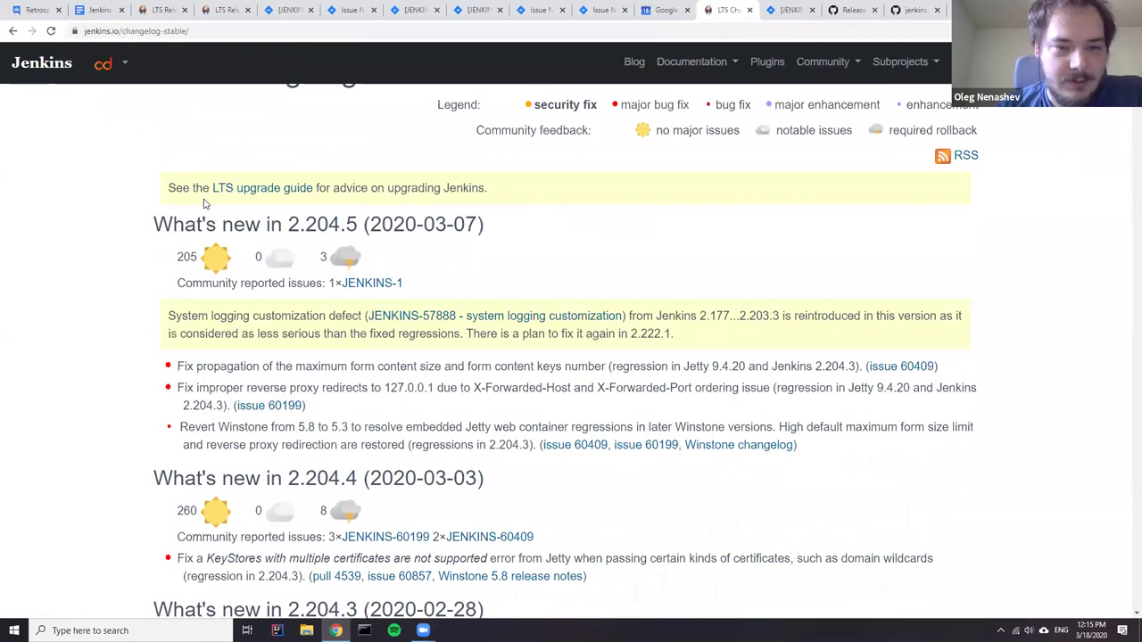
- Return to the LTS release page and highlight the baseline-age sentence, then the word 'typically'
left_click(161, 10)
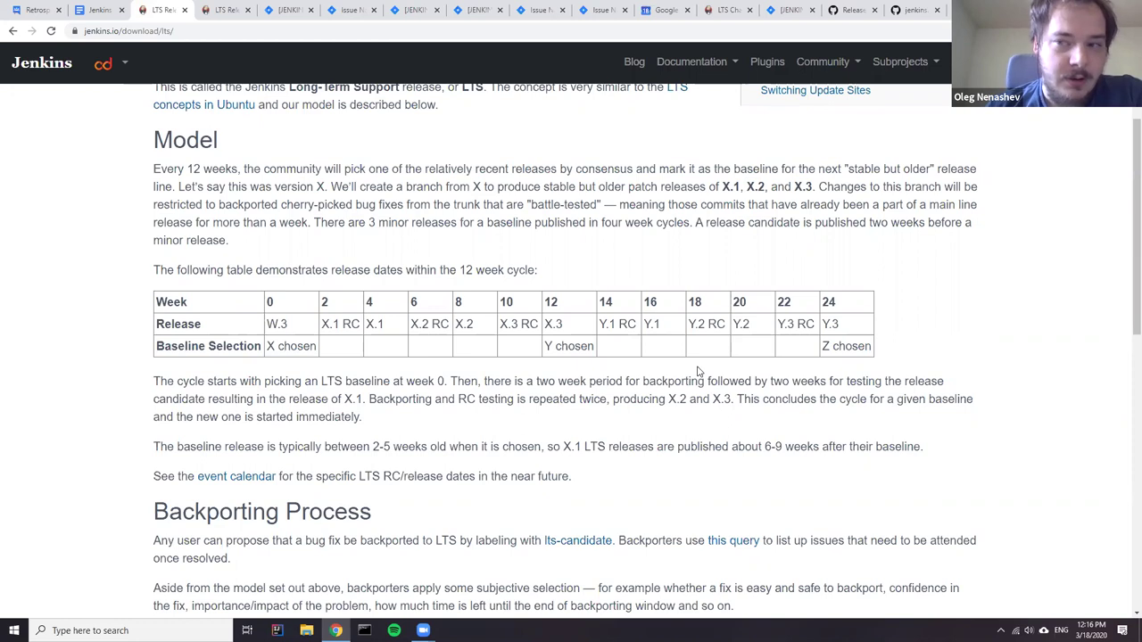
left_click_drag(544, 450, 137, 444)
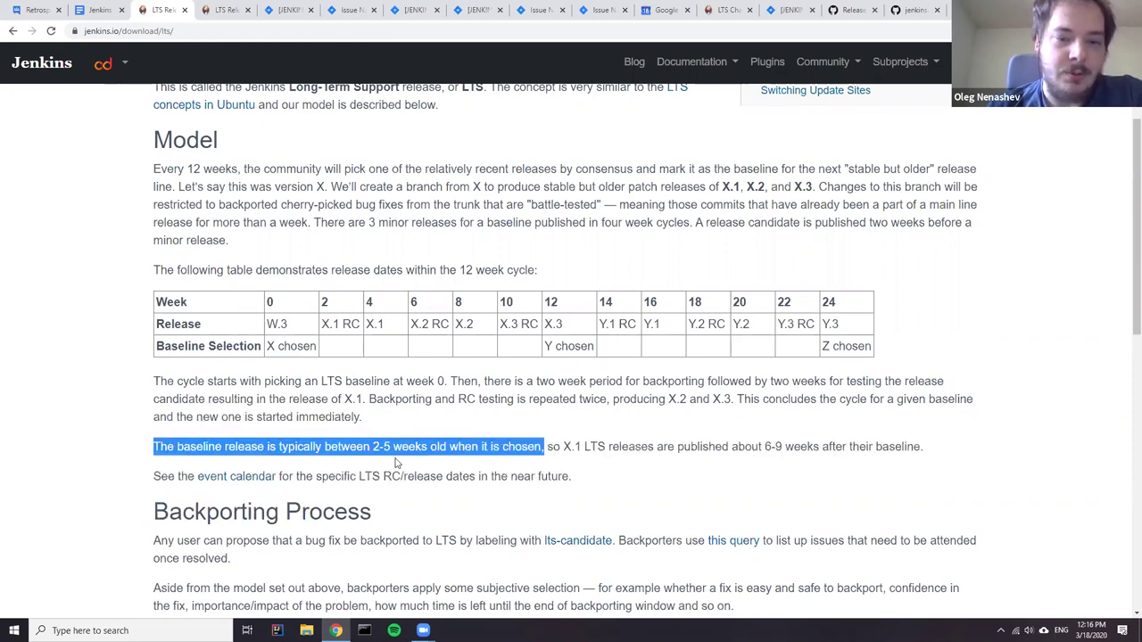
left_click(412, 447)
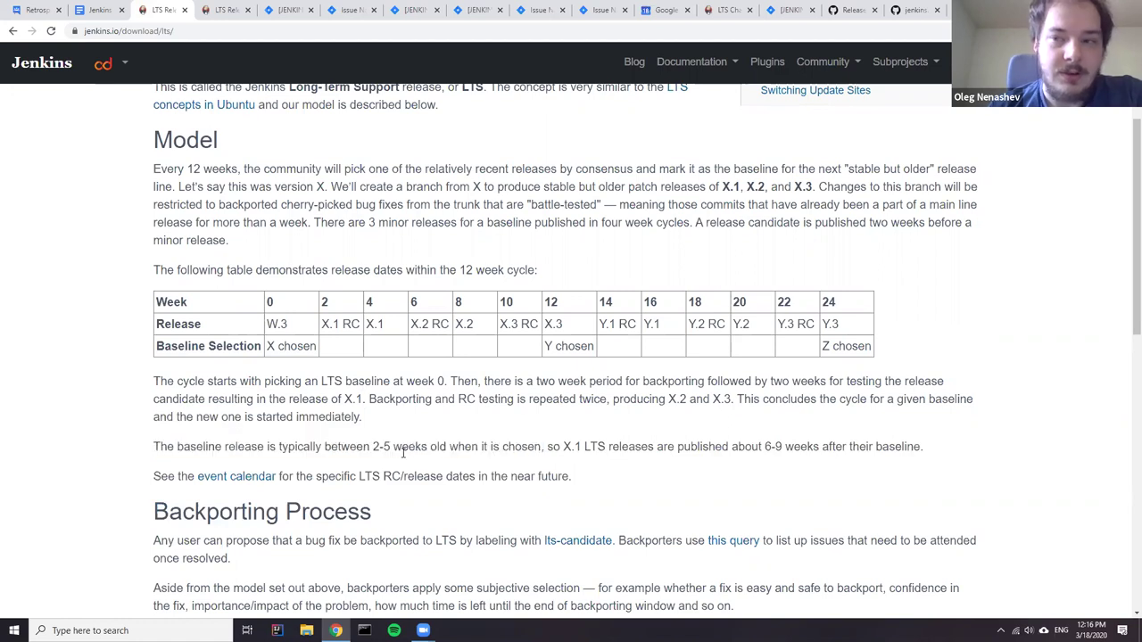
double_click(303, 448)
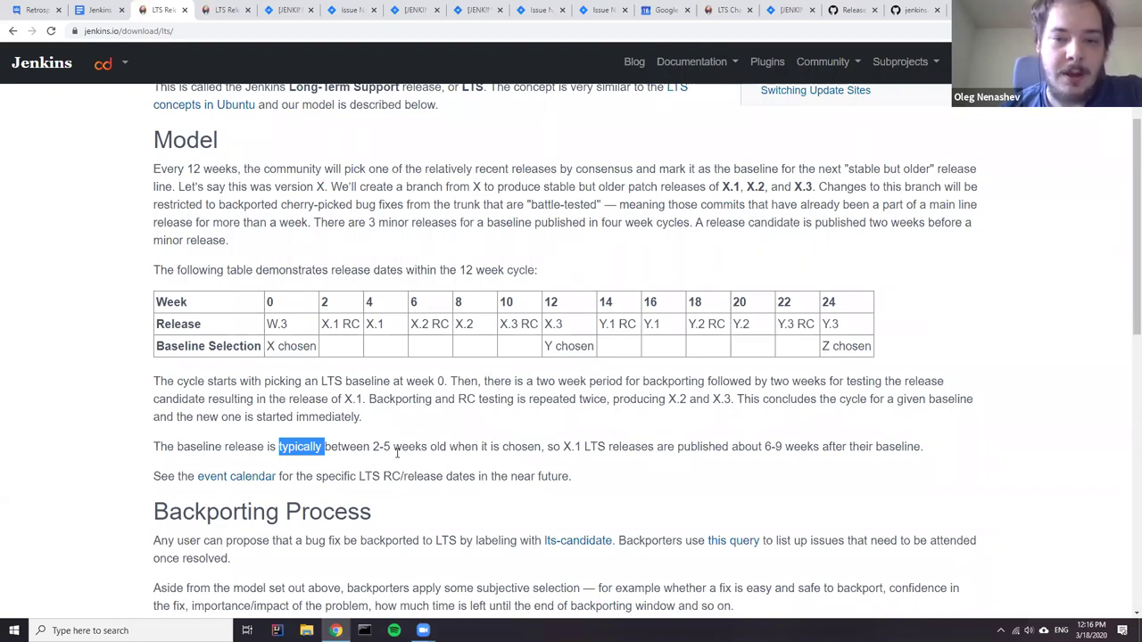
- Select the sentence saying baselines are typically 2-5 weeks old when chosen
left_click(367, 453)
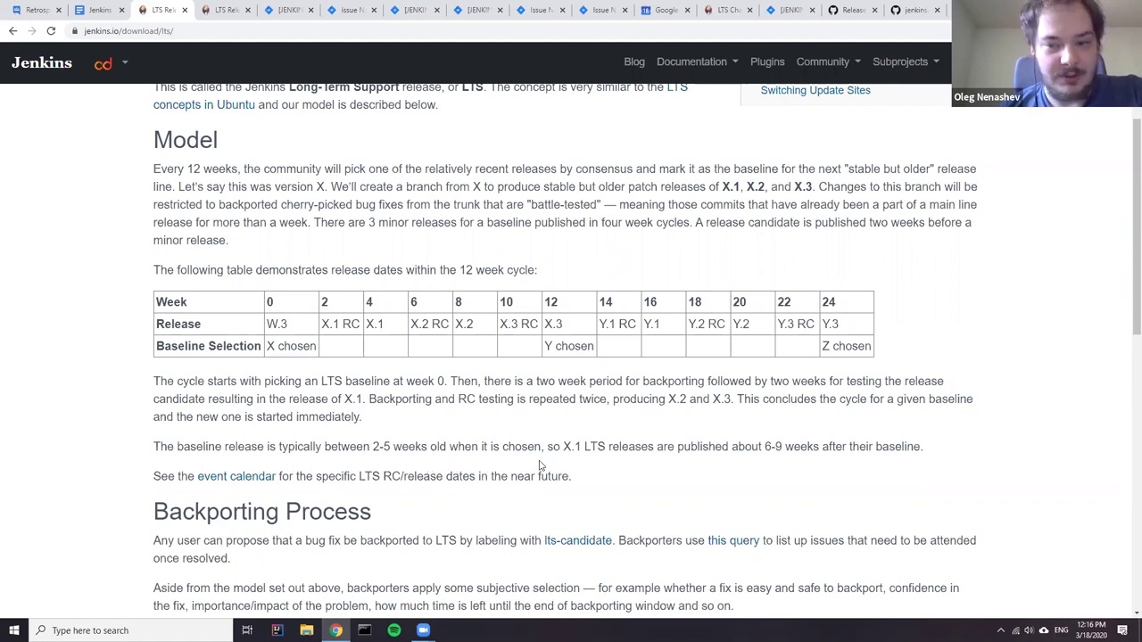
left_click_drag(539, 447, 192, 449)
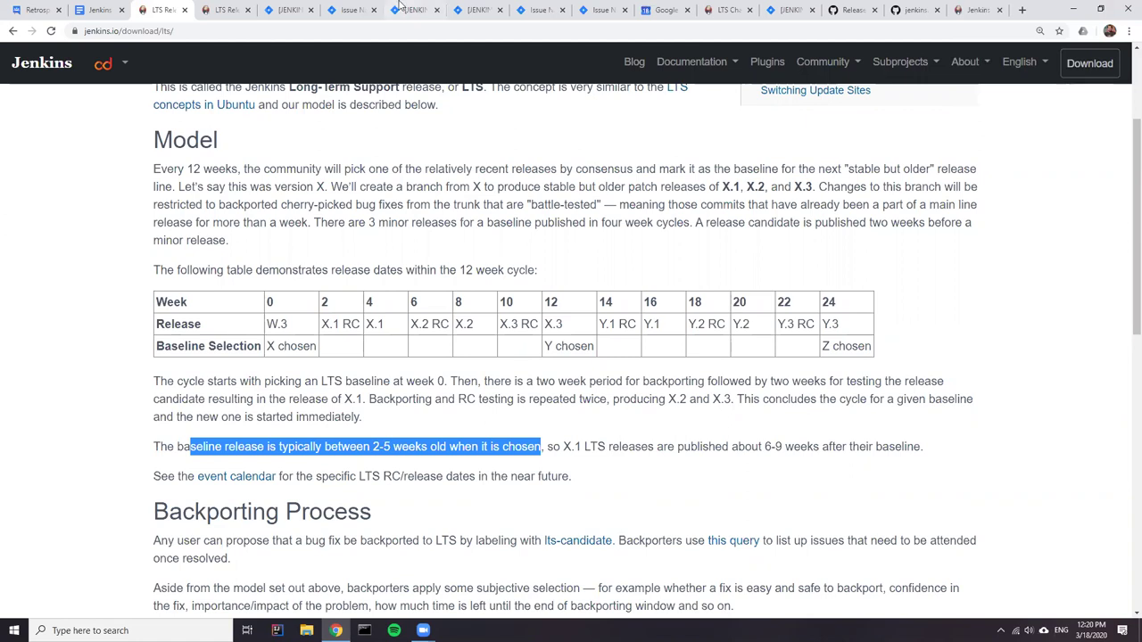
- In the retrospective doc, add a new sub-bullet line below the Week 4 backporting item
left_click(103, 10)
scroll(362, 264, "down", 5)
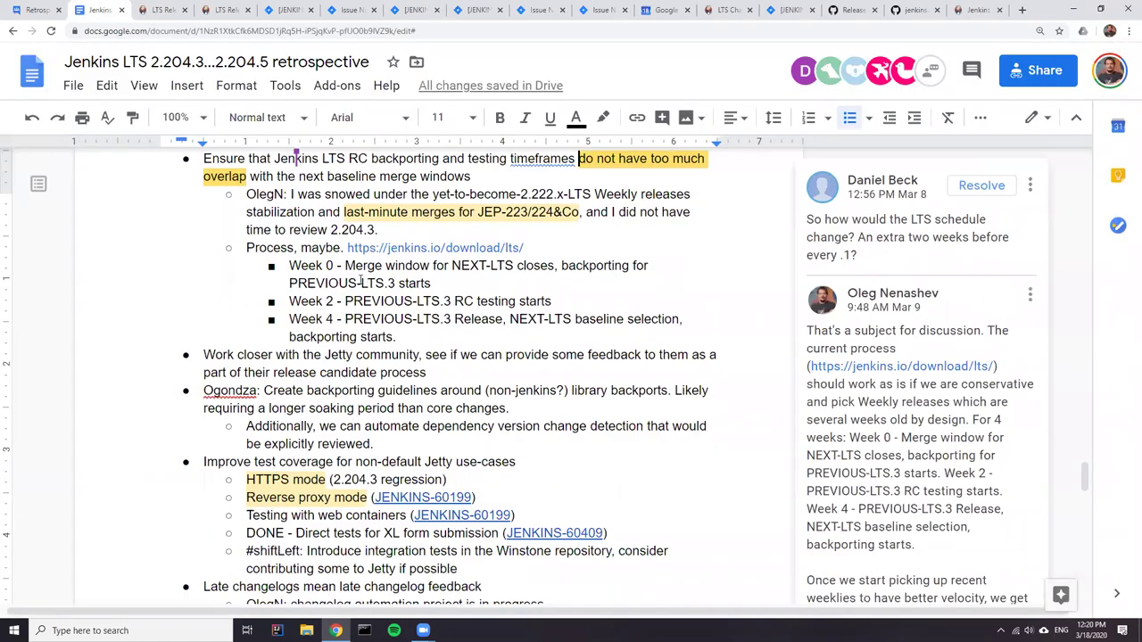
scroll(332, 341, "up", 5)
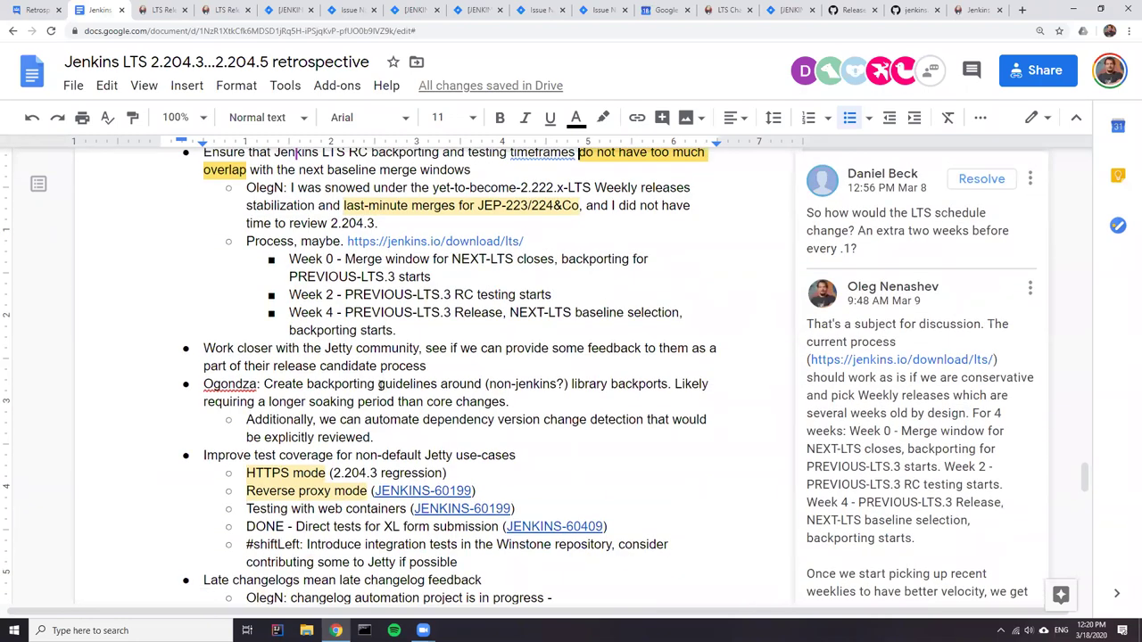
scroll(405, 398, "up", 2)
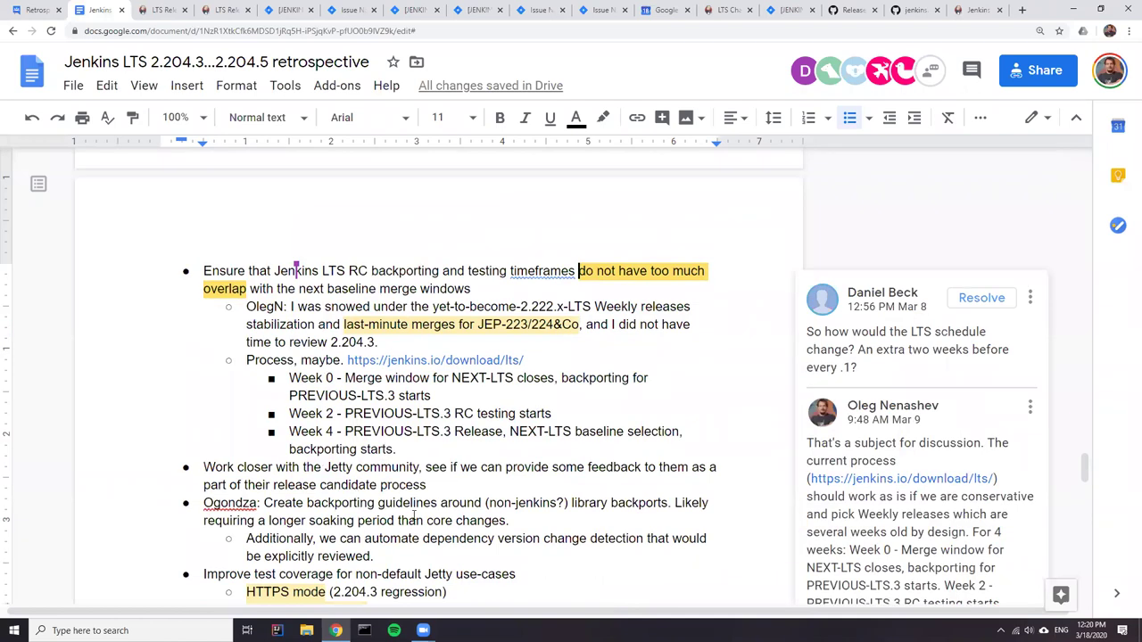
left_click(435, 443)
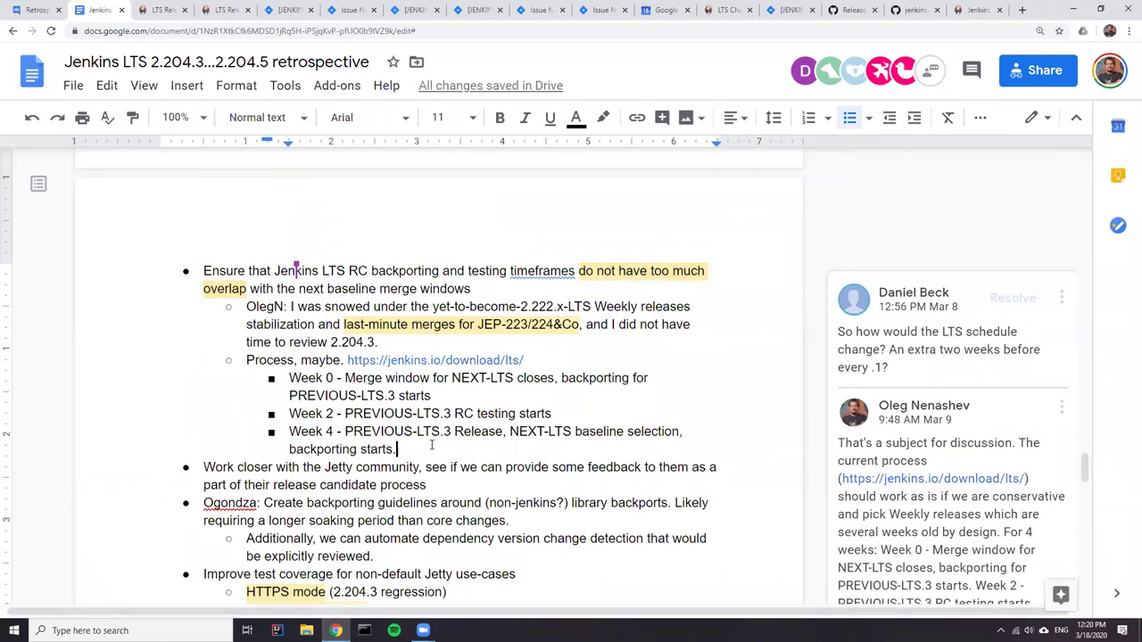
key("Return")
key("shift+Tab")
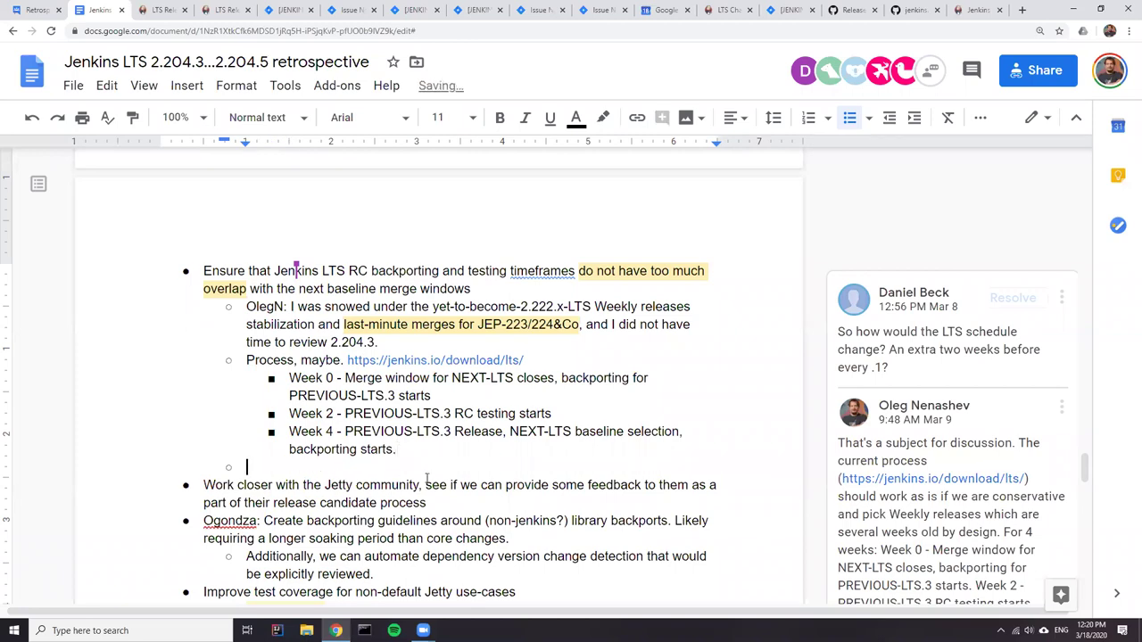
scroll(428, 446, "down", 8)
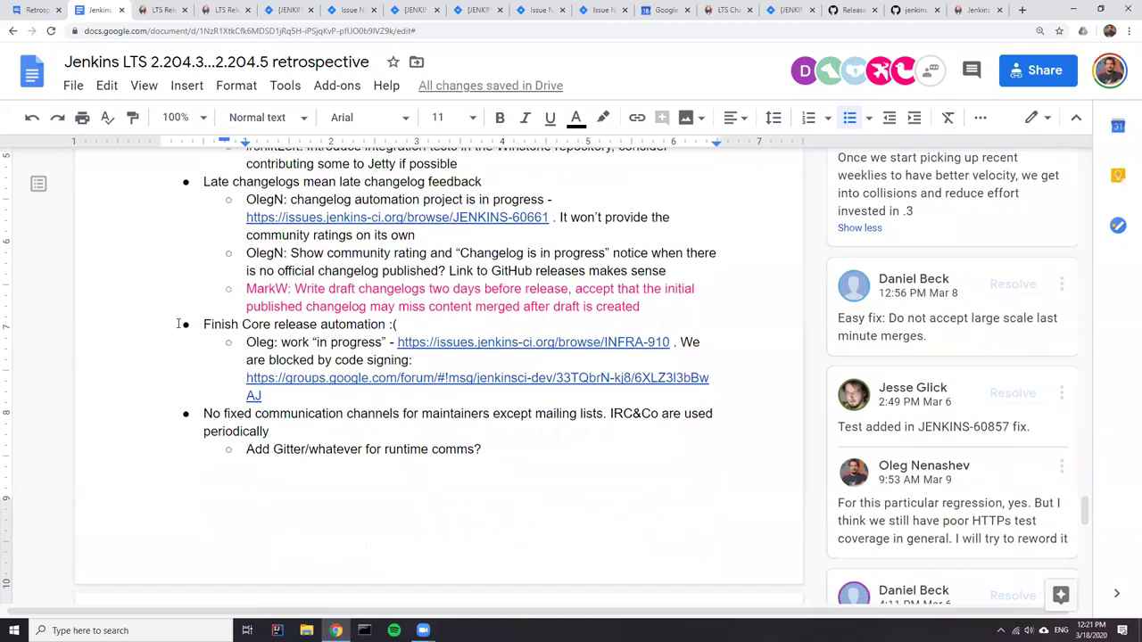
scroll(285, 385, "up", 3)
scroll(255, 384, "up", 2)
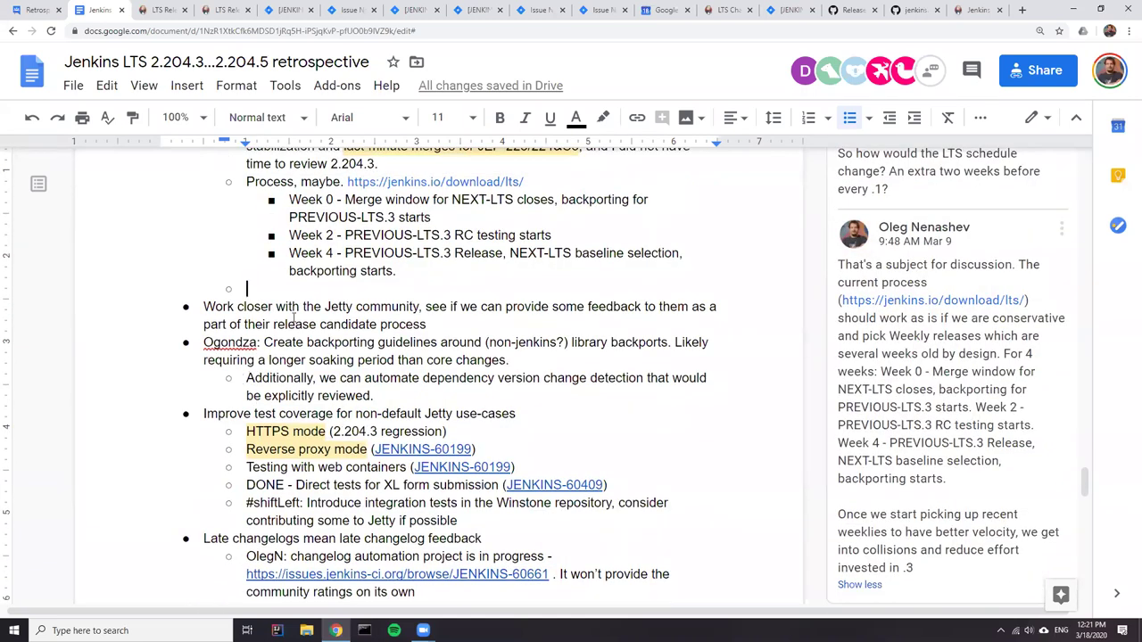
scroll(337, 354, "up", 2)
- Type 'Actions:' and nest 'Update documentation to reflect changes' beneath it
type("Actions:")
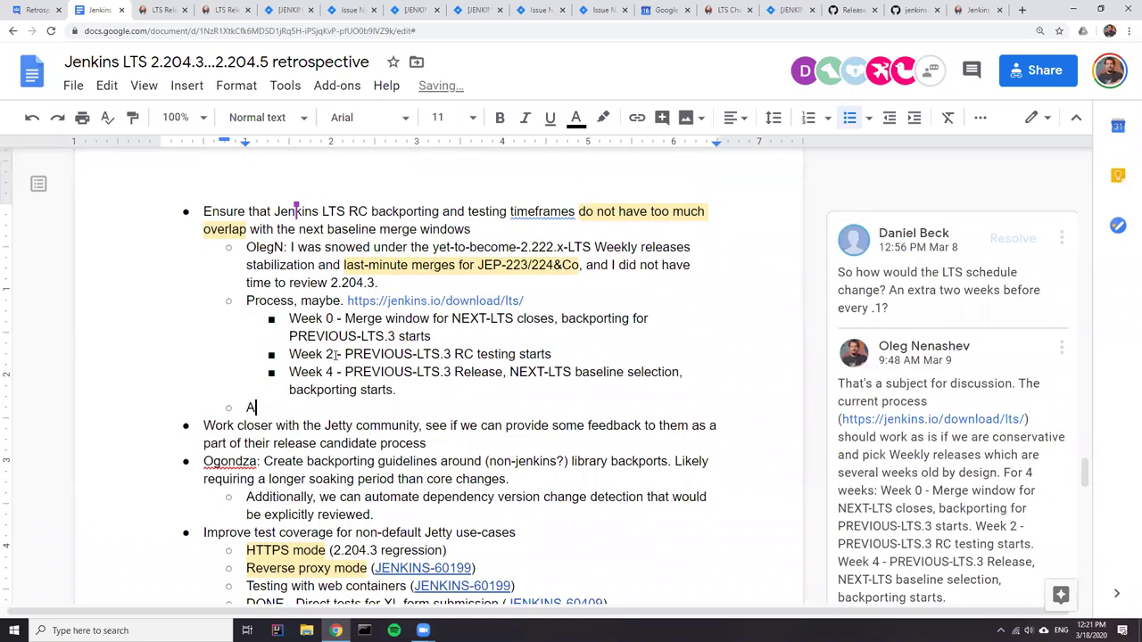
key("Return")
key("Tab")
type("Update d")
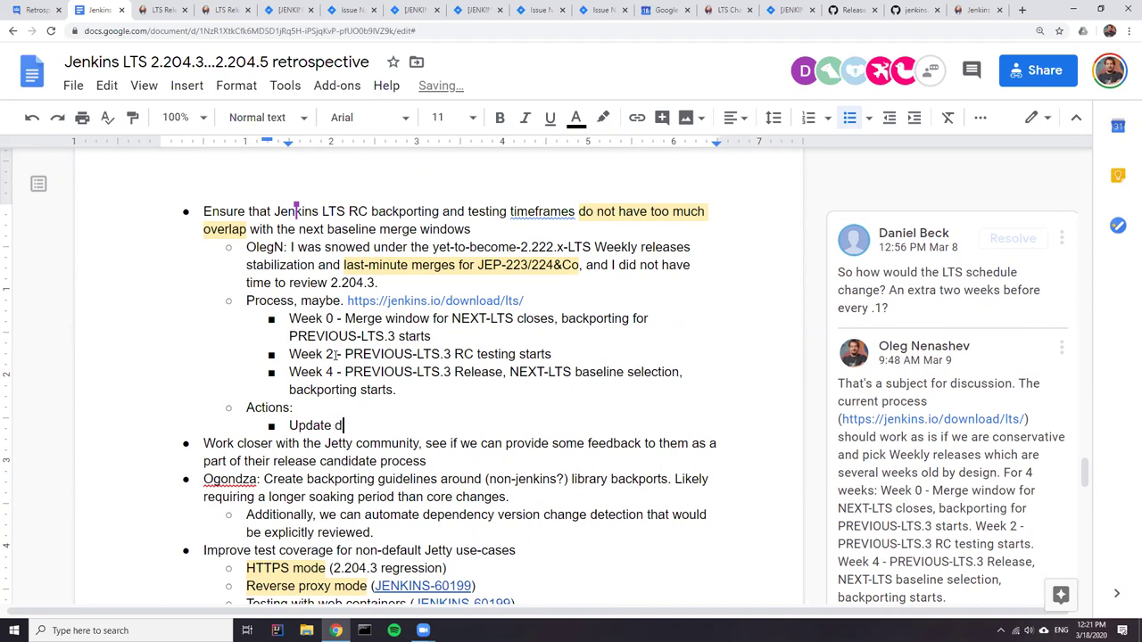
type("ocumentation")
key("Return")
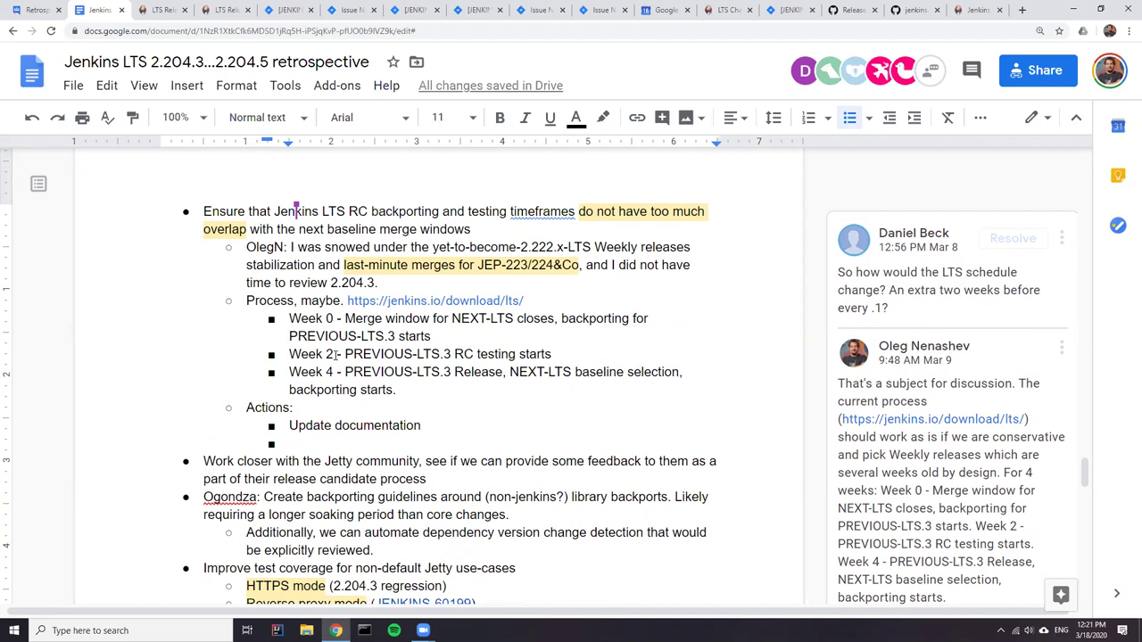
type("to reg")
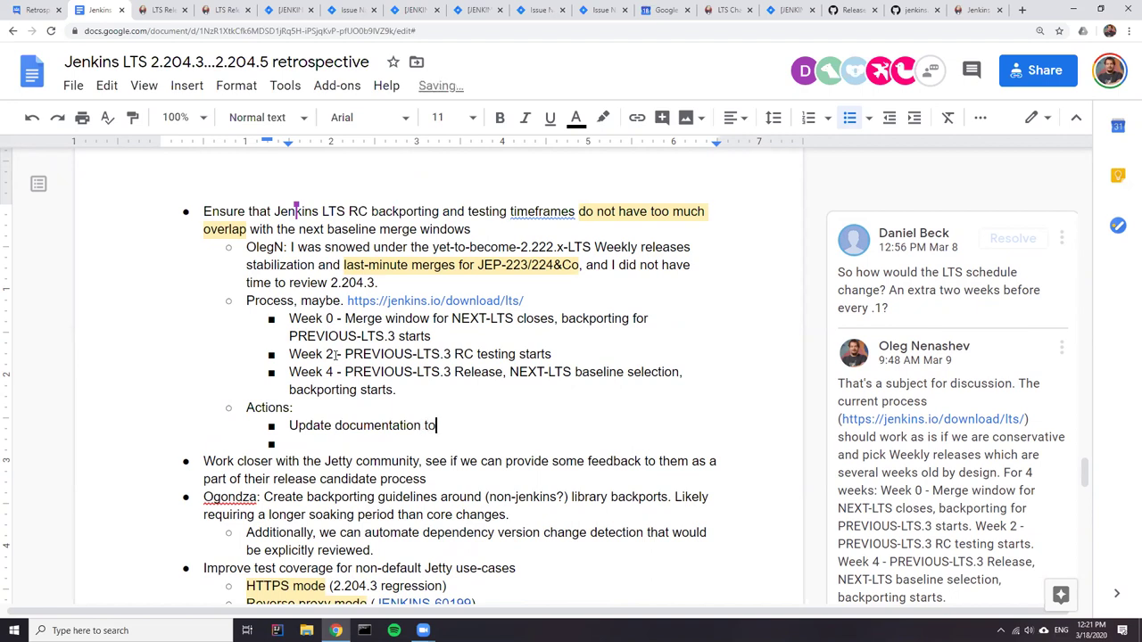
key("BackSpace")
type("flect changes")
- Insert a new action item above it, starting with the participant's name and 'to'
key("Left")
key("Left")
key("Left")
key("Left")
key("Left")
key("Left")
key("Left")
key("Left")
key("Left")
key("Left")
key("Left")
key("Left")
key("Left")
key("Left")
key("Left")
key("Left")
key("Left")
key("Left")
key("Left")
key("Left")
key("Left")
key("Left")
key("Left")
key("Left")
key("Left")
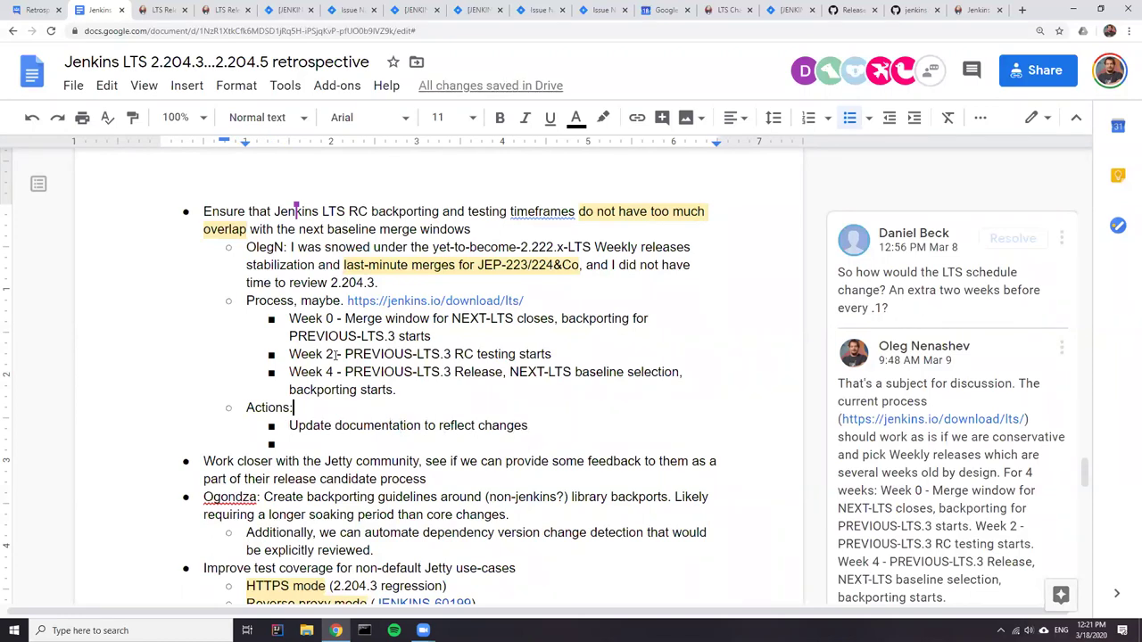
key("Return")
key("Up")
type("Oliver to propose a PR")
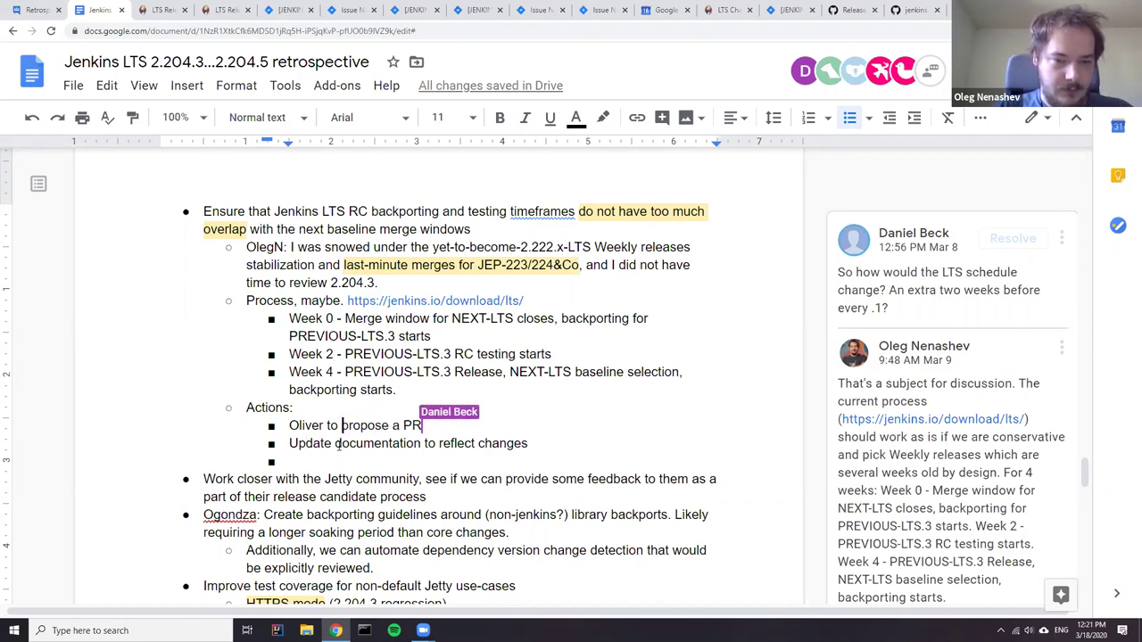
- End the PR action item with a period and paste the LTS download link on a new line
triple_click(337, 443)
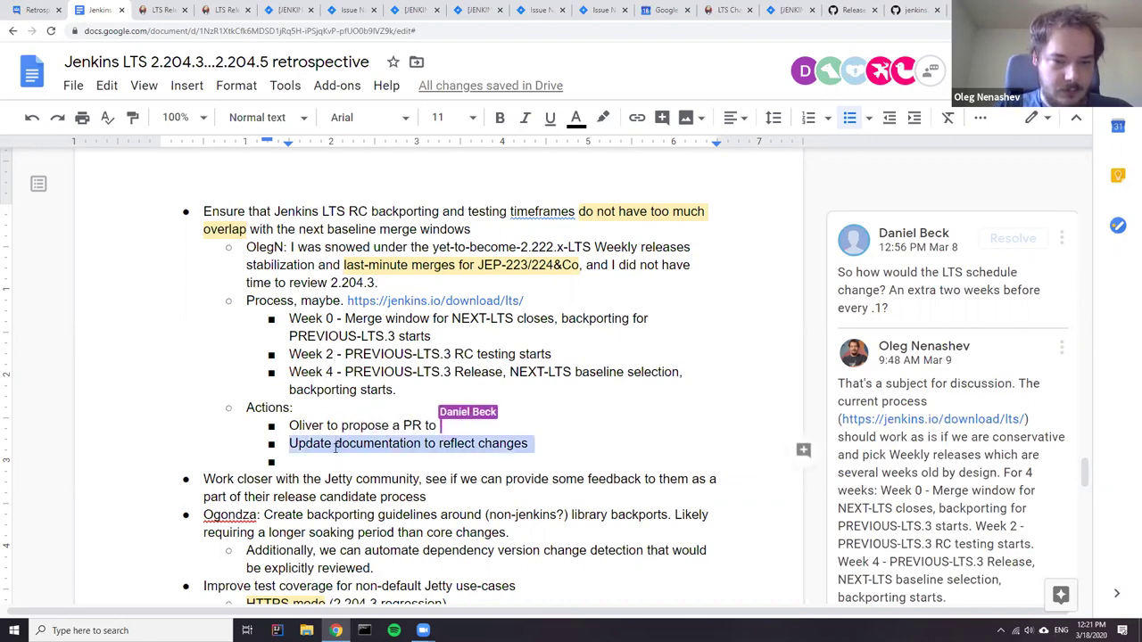
key("Left")
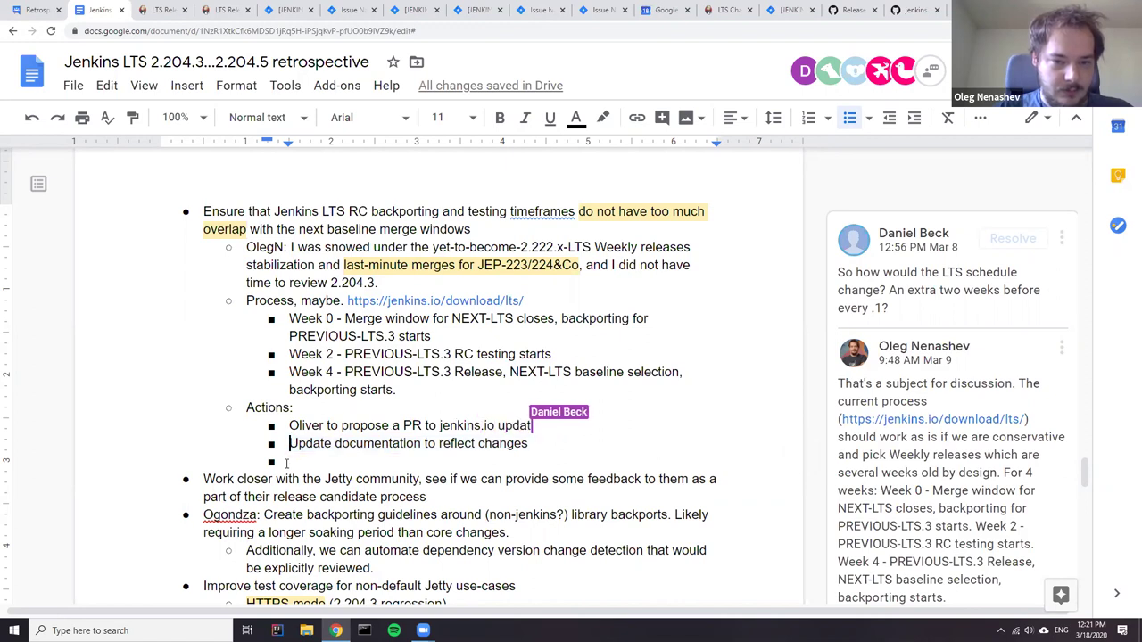
left_click_drag(528, 301, 345, 301)
key("ctrl+c")
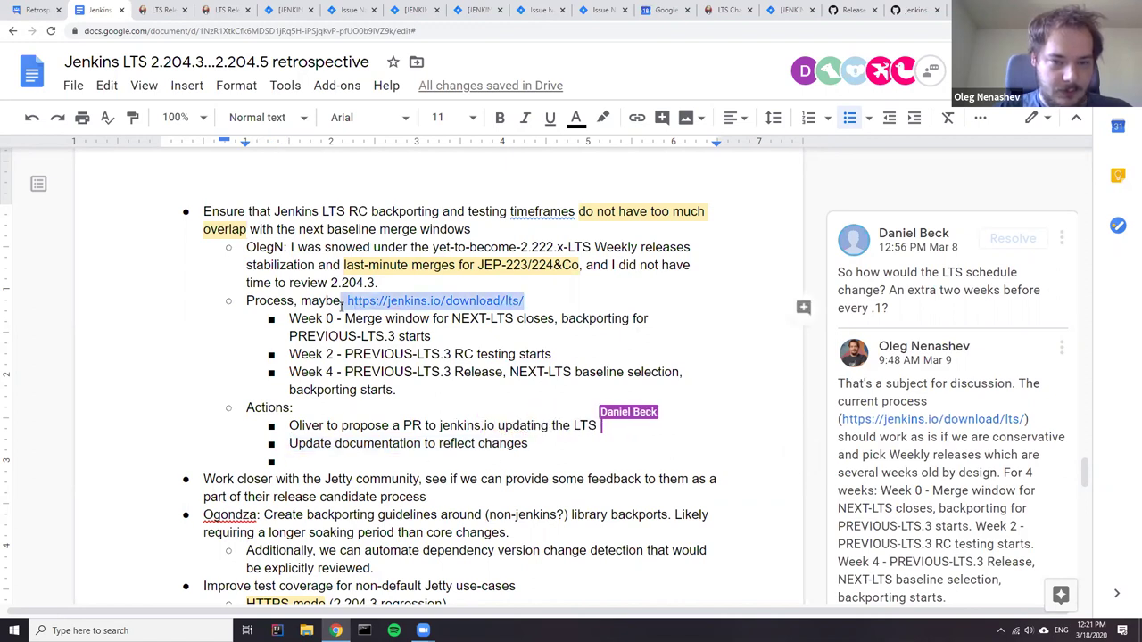
left_click(687, 431)
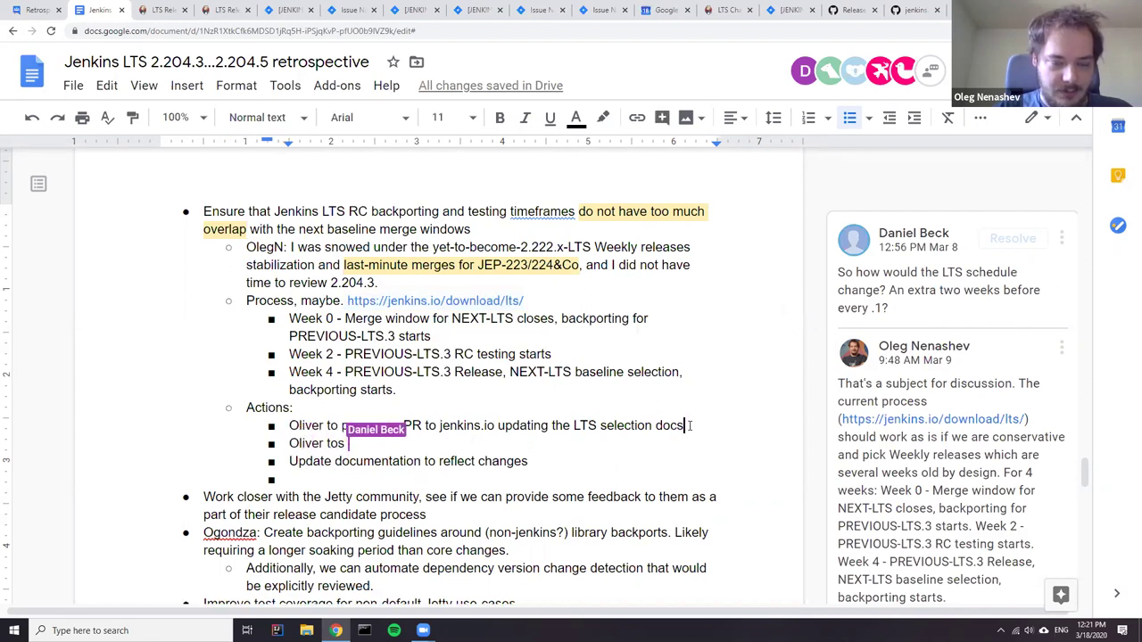
type(".")
key("shift+Return")
key("ctrl+v")
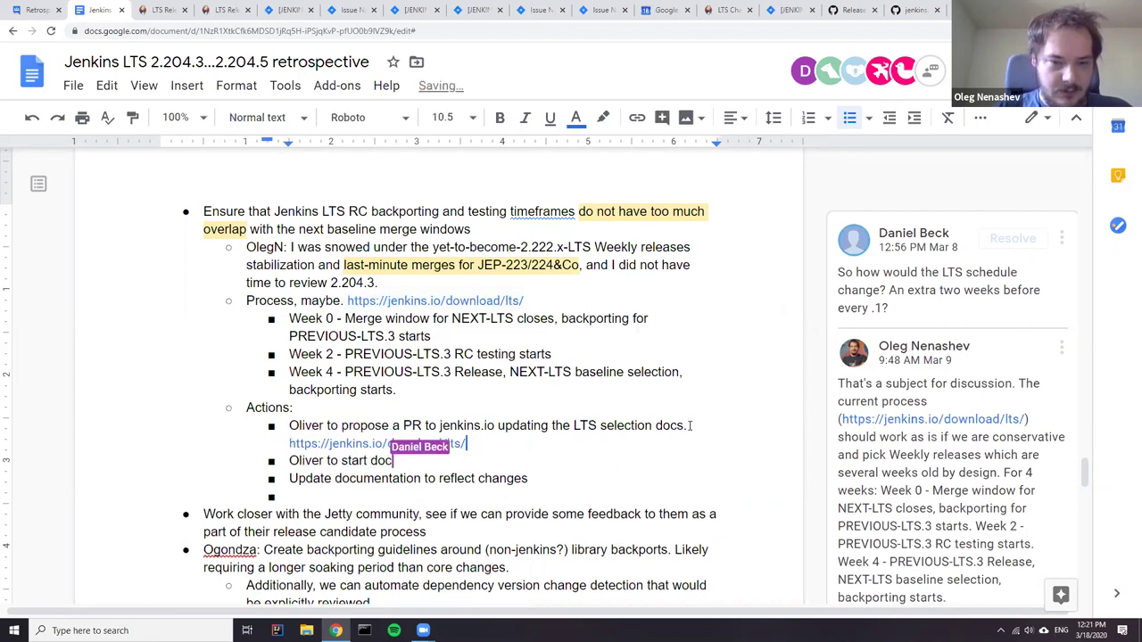
- Delete the 'Update documentation to reflect changes' item and the leftover empty bullet
triple_click(413, 481)
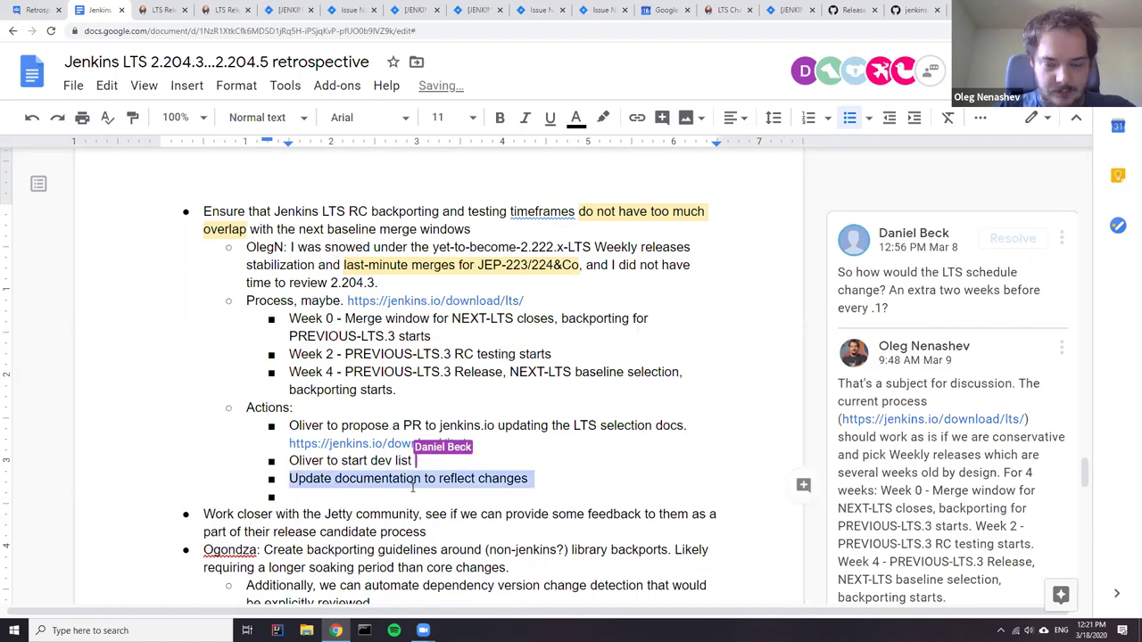
key("BackSpace")
key("BackSpace")
key("BackSpace")
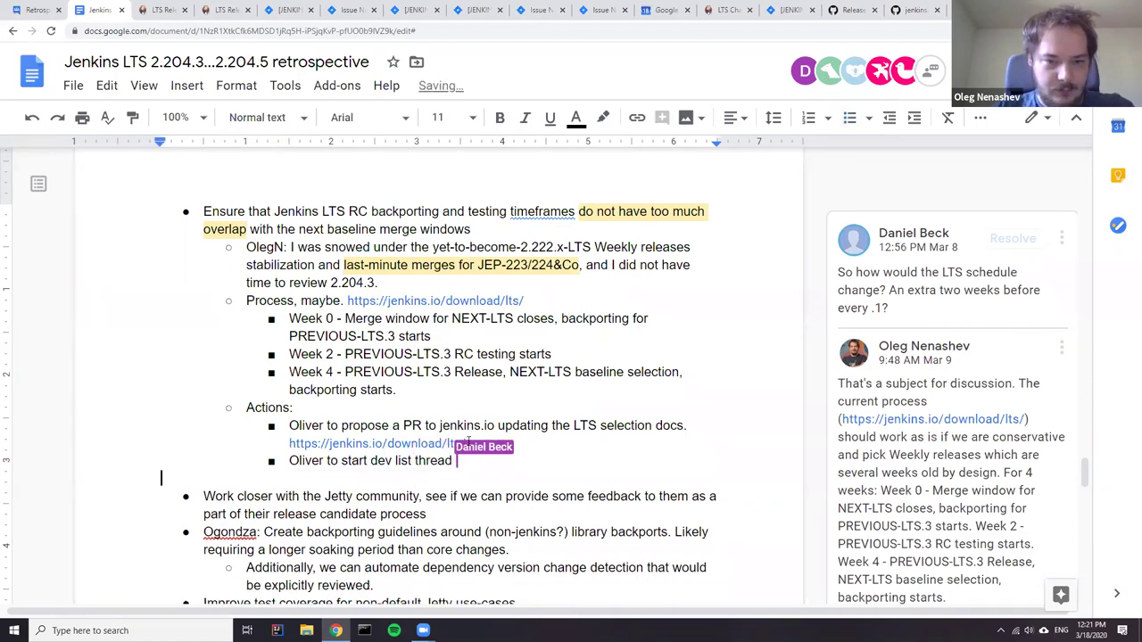
left_click(302, 434)
triple_click(301, 434)
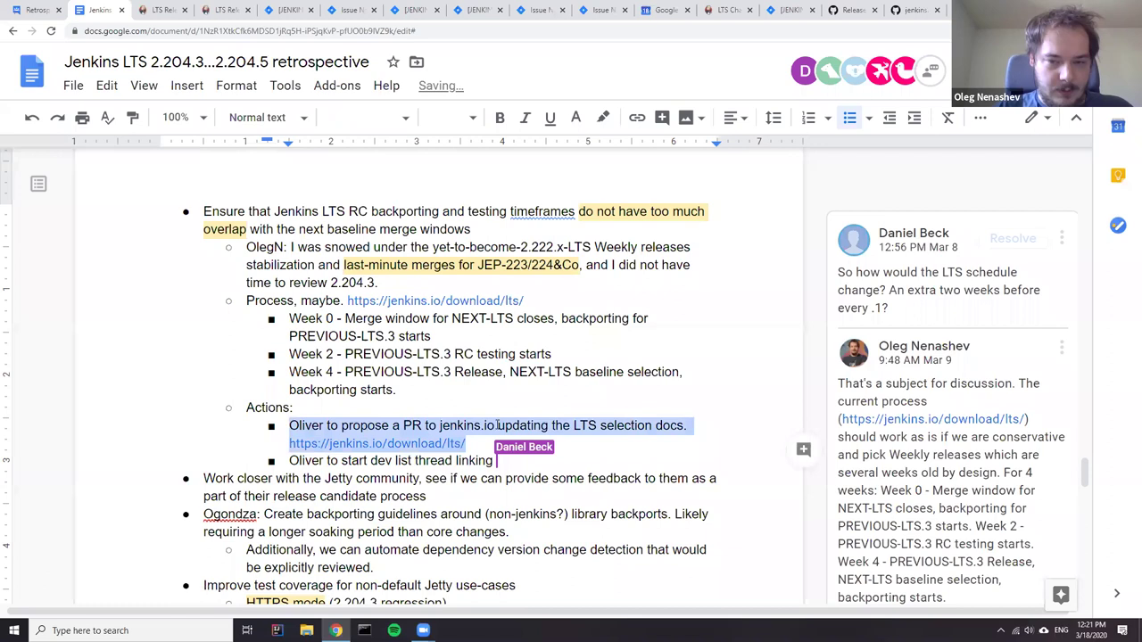
- Comment on the PR action item, mentioning its owner and assigning it to them
right_click(419, 417)
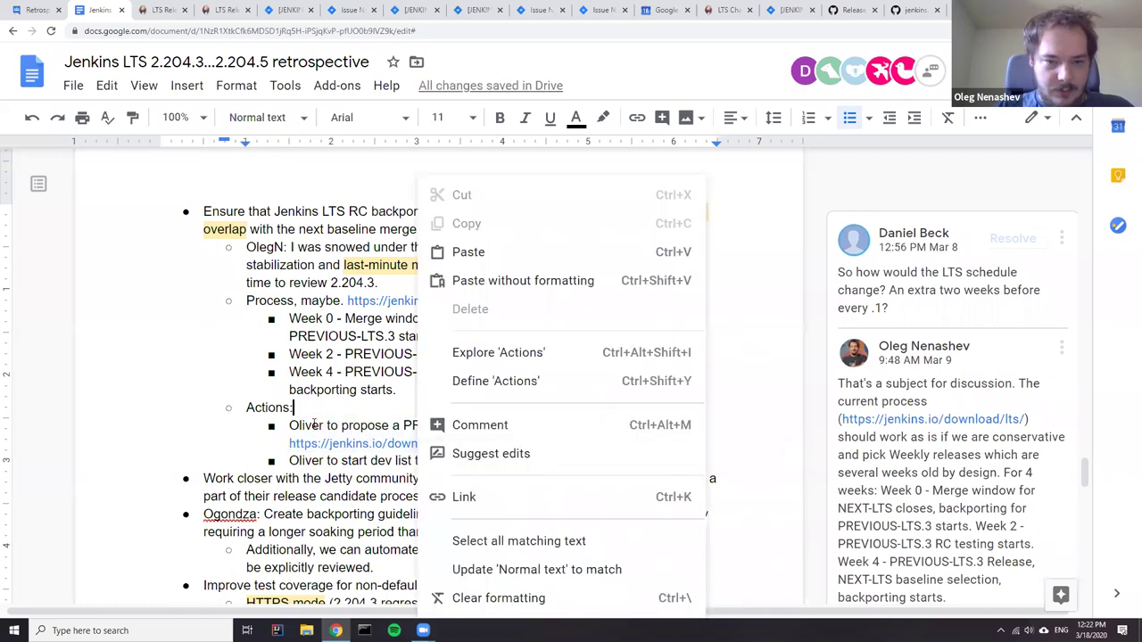
key("Escape")
right_click(465, 426)
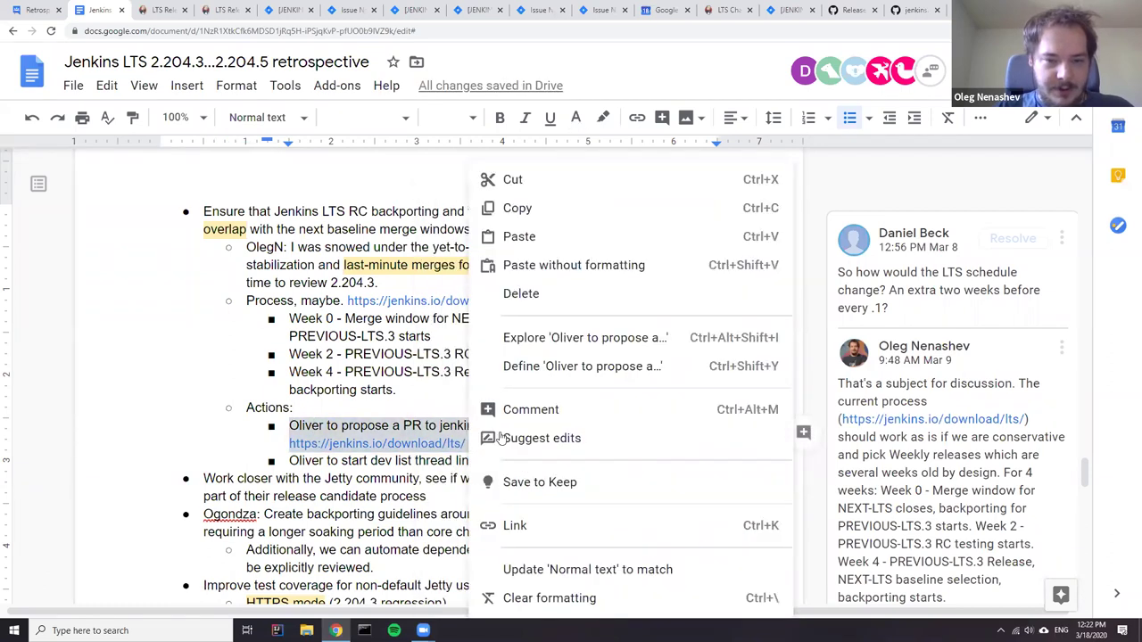
left_click(532, 410)
type("@")
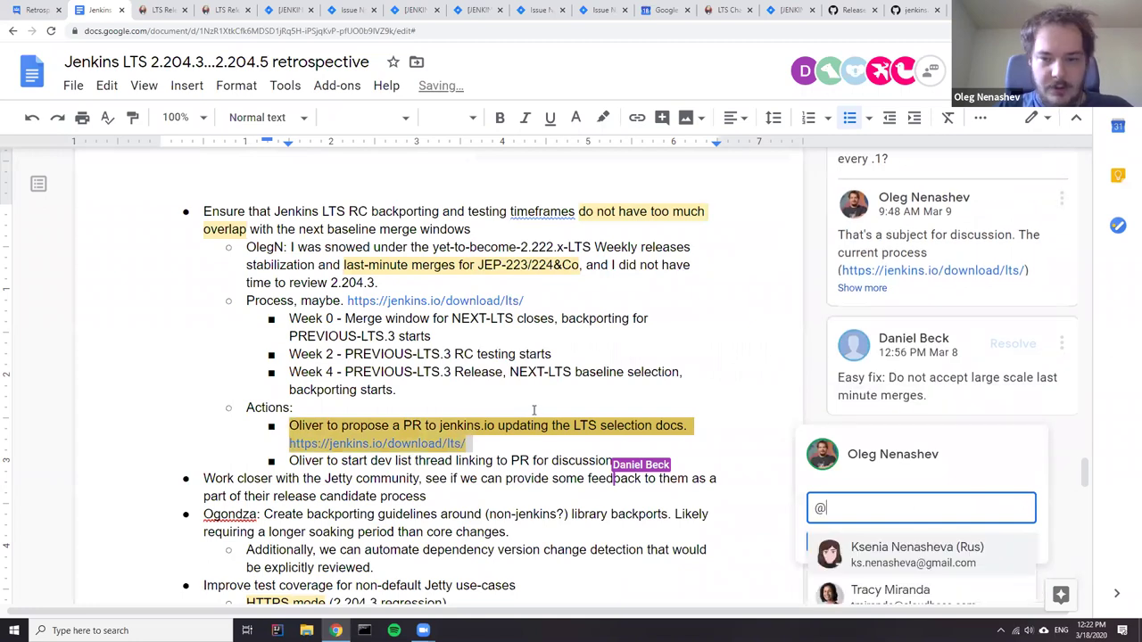
type("o.v")
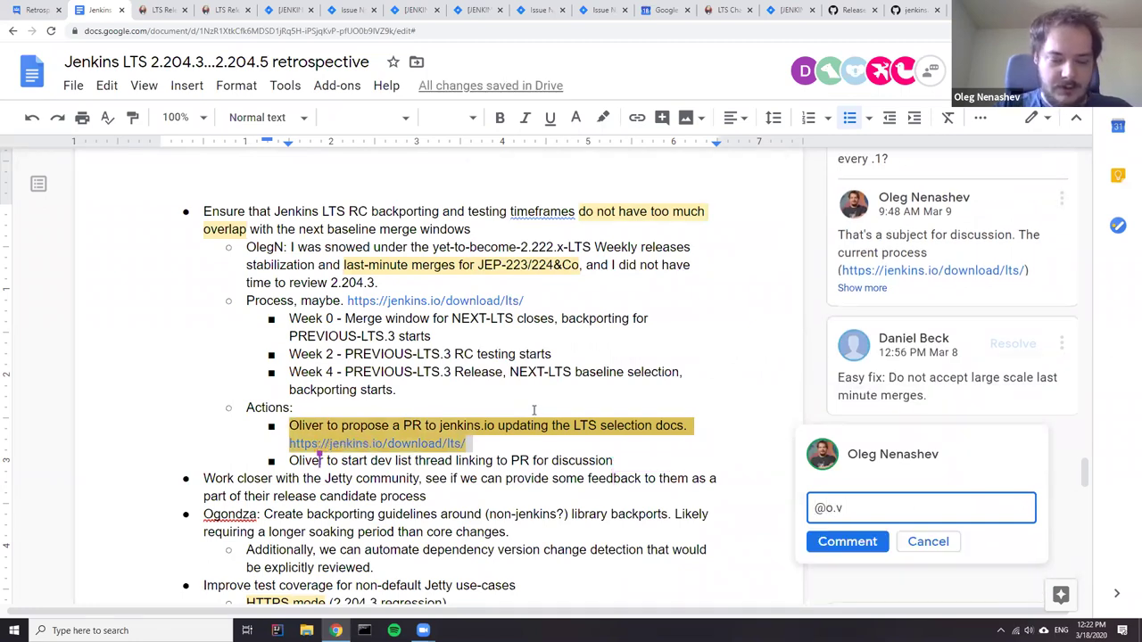
type(".n")
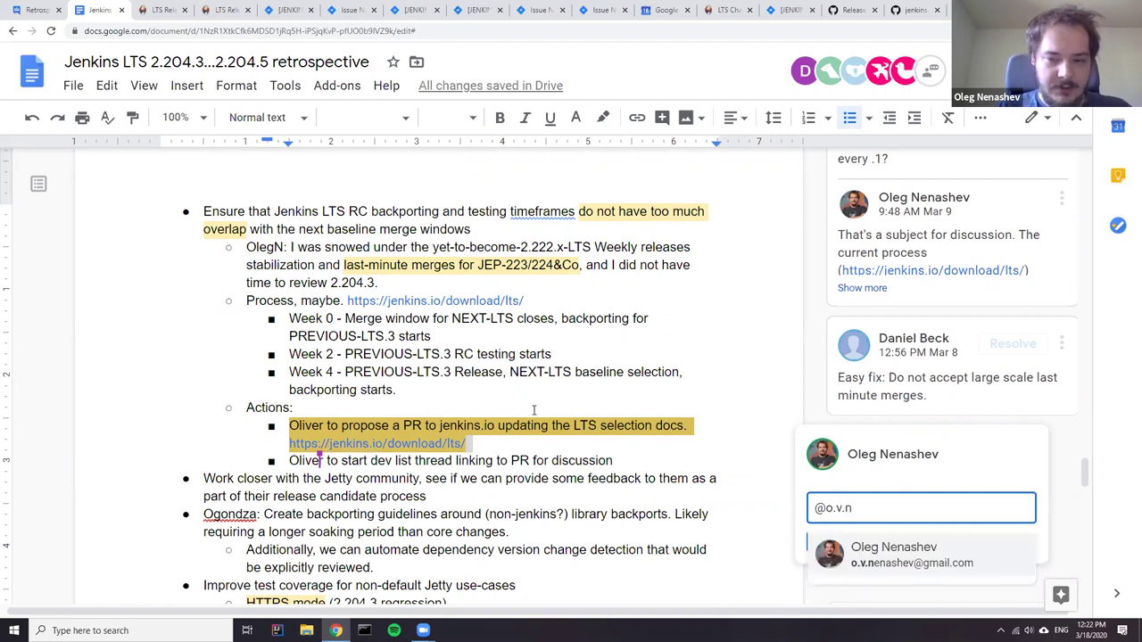
left_click(919, 550)
left_click(816, 544)
scroll(895, 476, "down", 2)
left_click(837, 505)
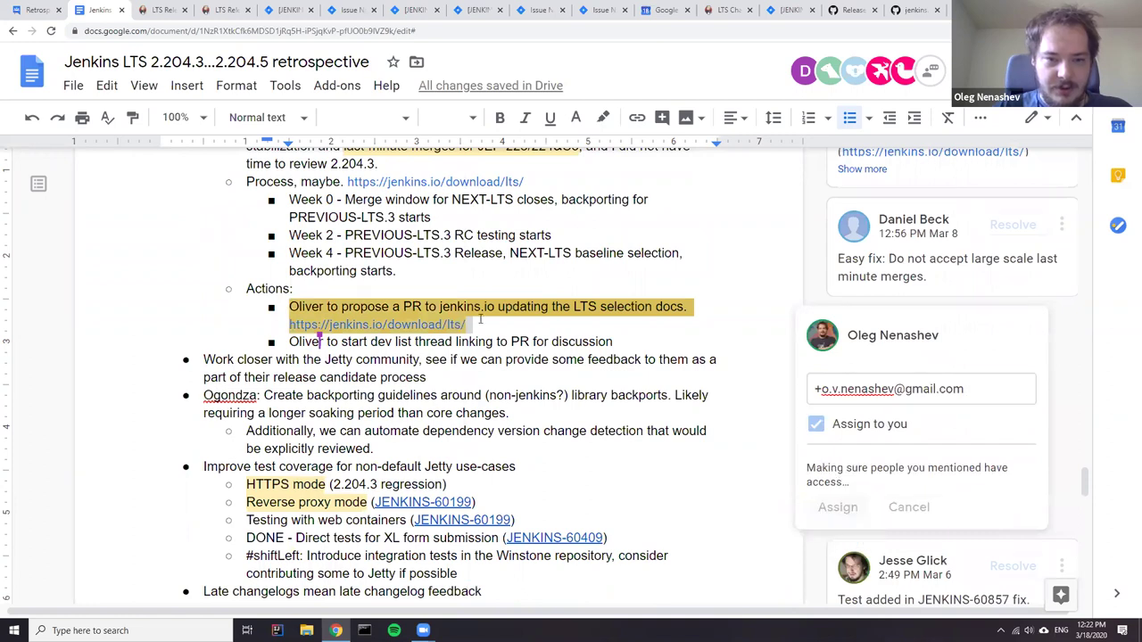
left_click(458, 342)
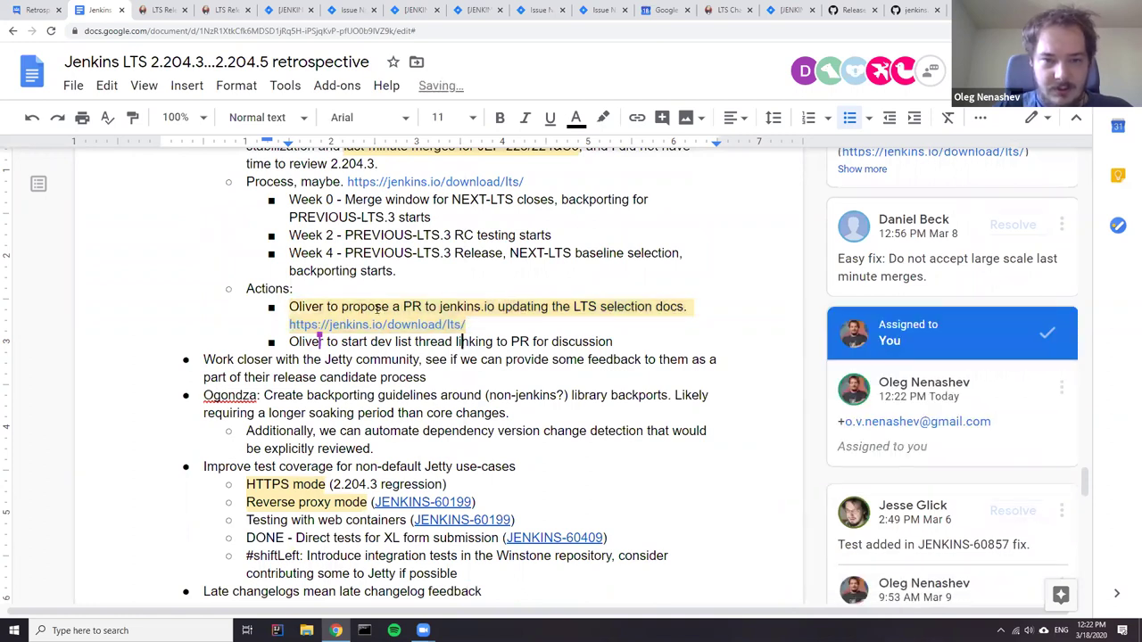
- Delete the old assigned comment thread
left_click(1061, 390)
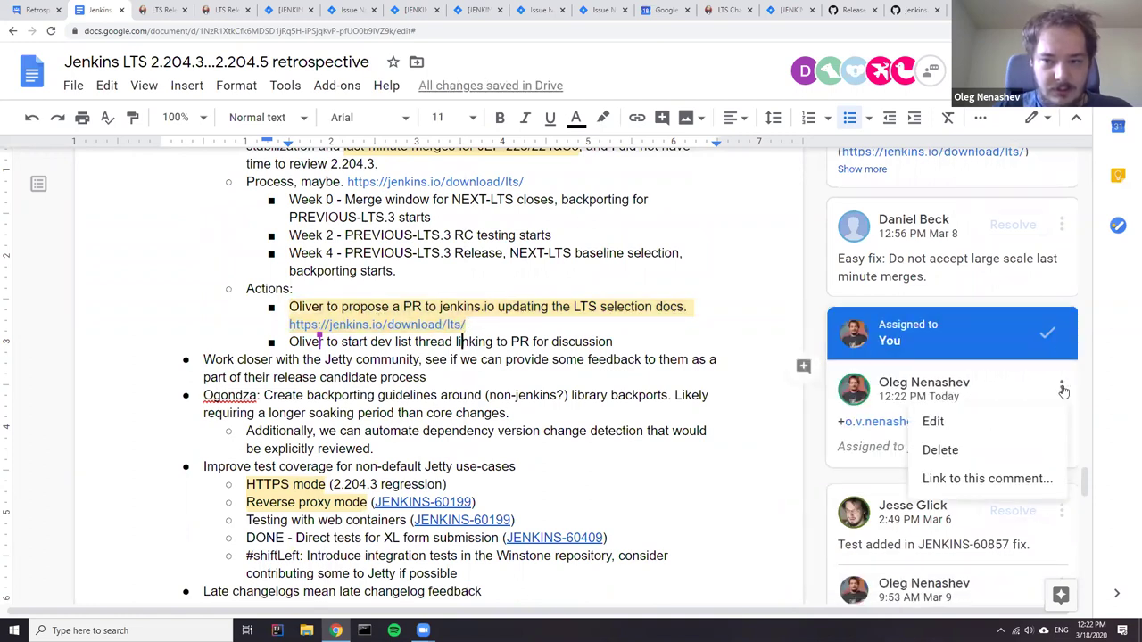
left_click(989, 457)
left_click(886, 343)
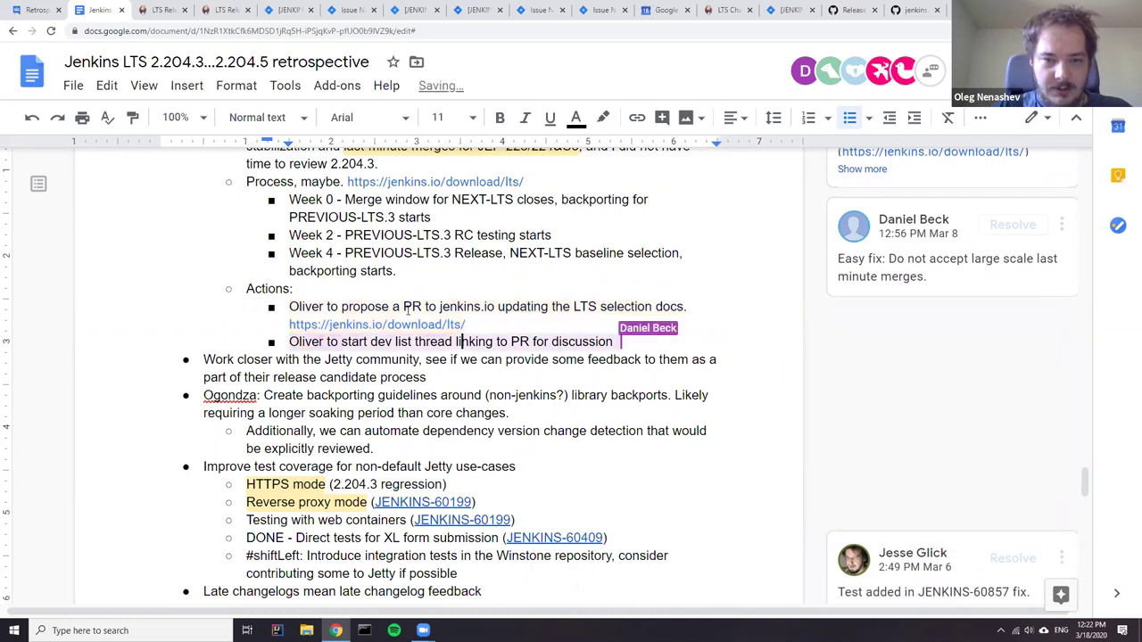
- Add an assigned comment @-mentioning the owner on the first action item and its link
left_click(465, 325)
left_click(283, 315, "shift")
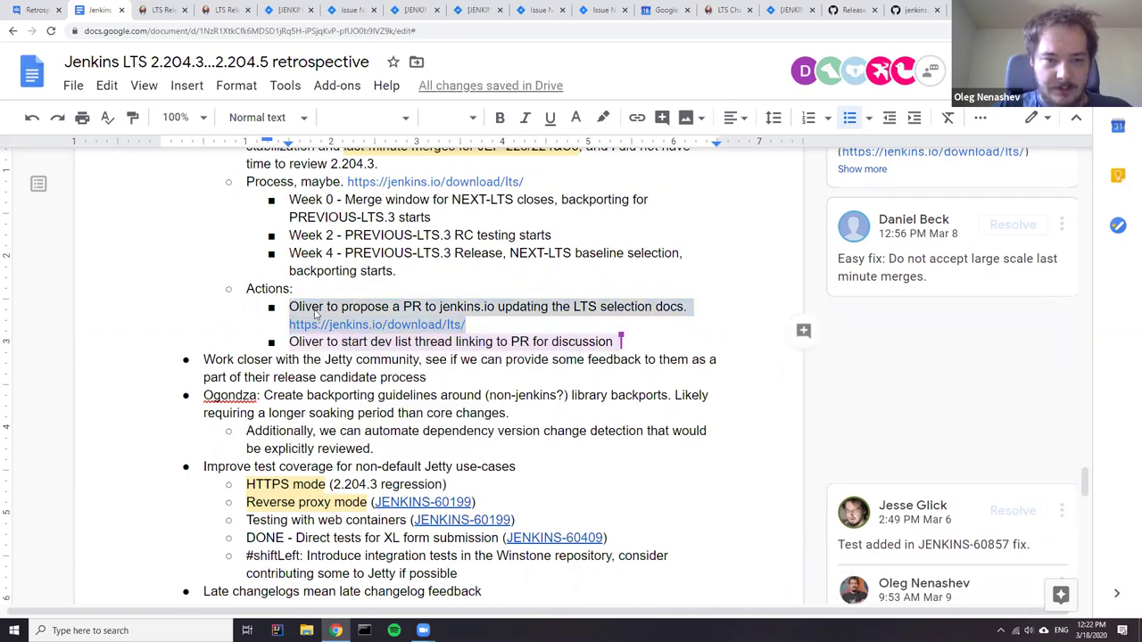
right_click(314, 314)
left_click(376, 410)
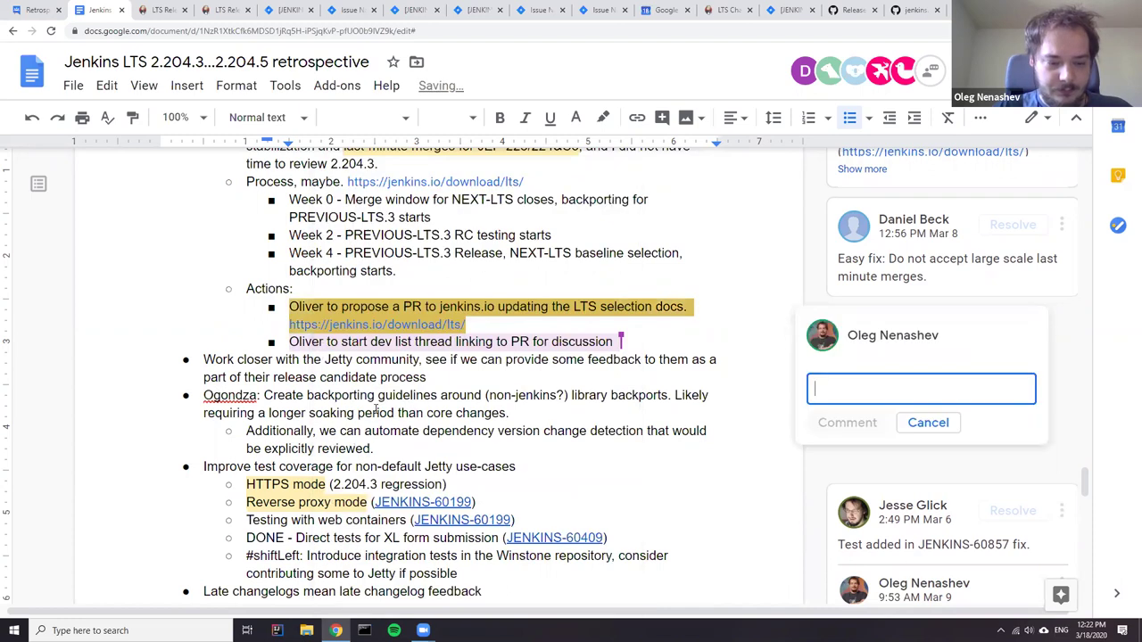
type("@oliver")
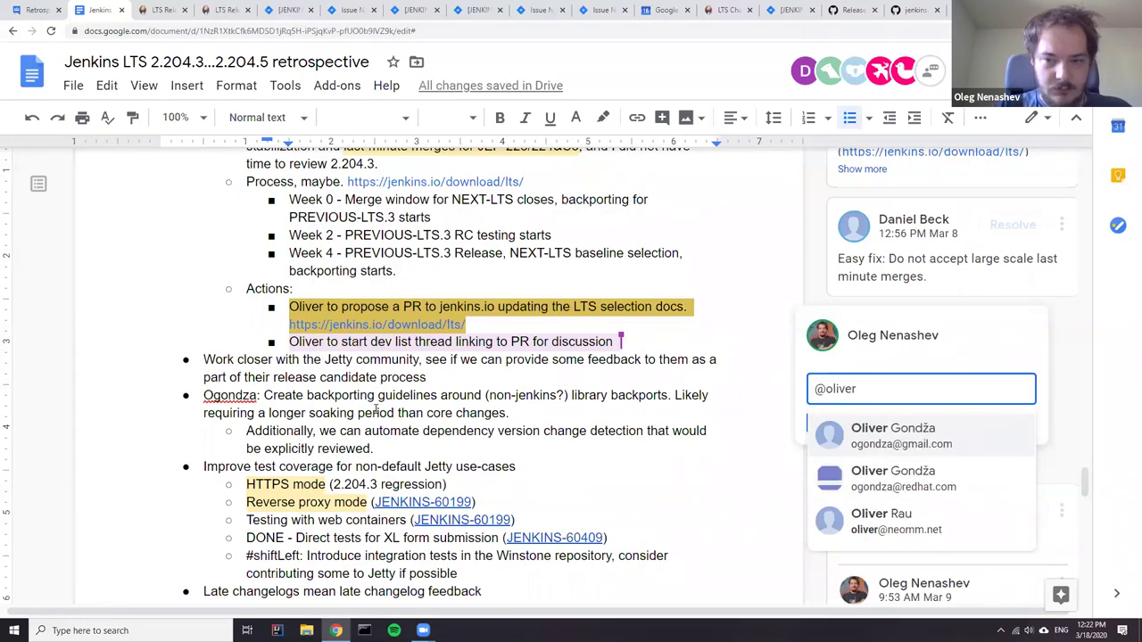
key("Return")
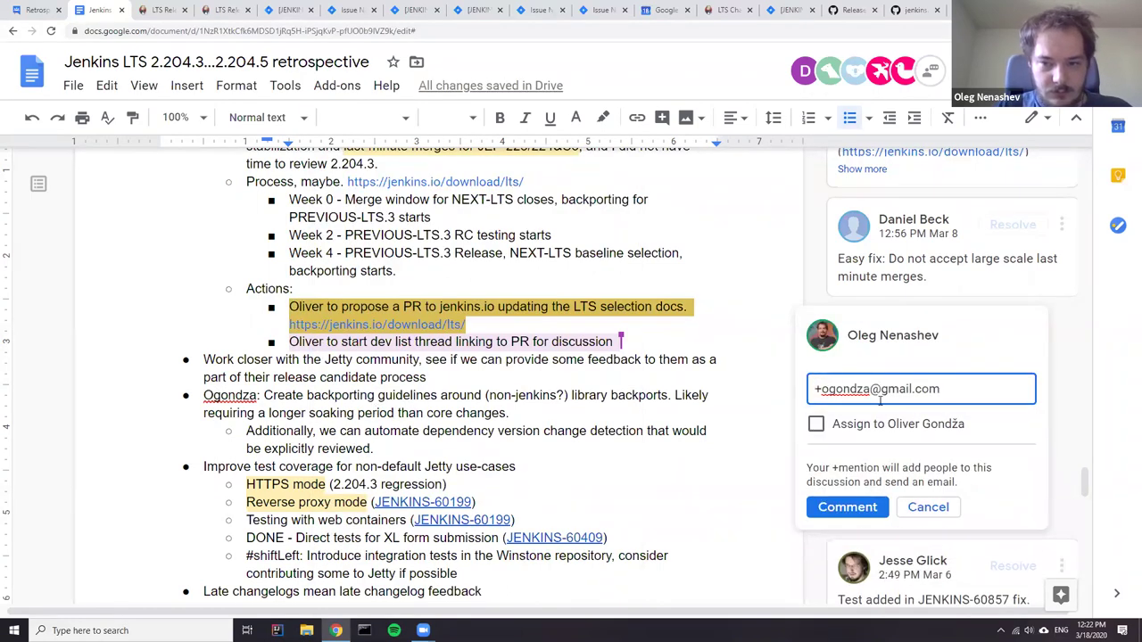
left_click(816, 424)
left_click(836, 506)
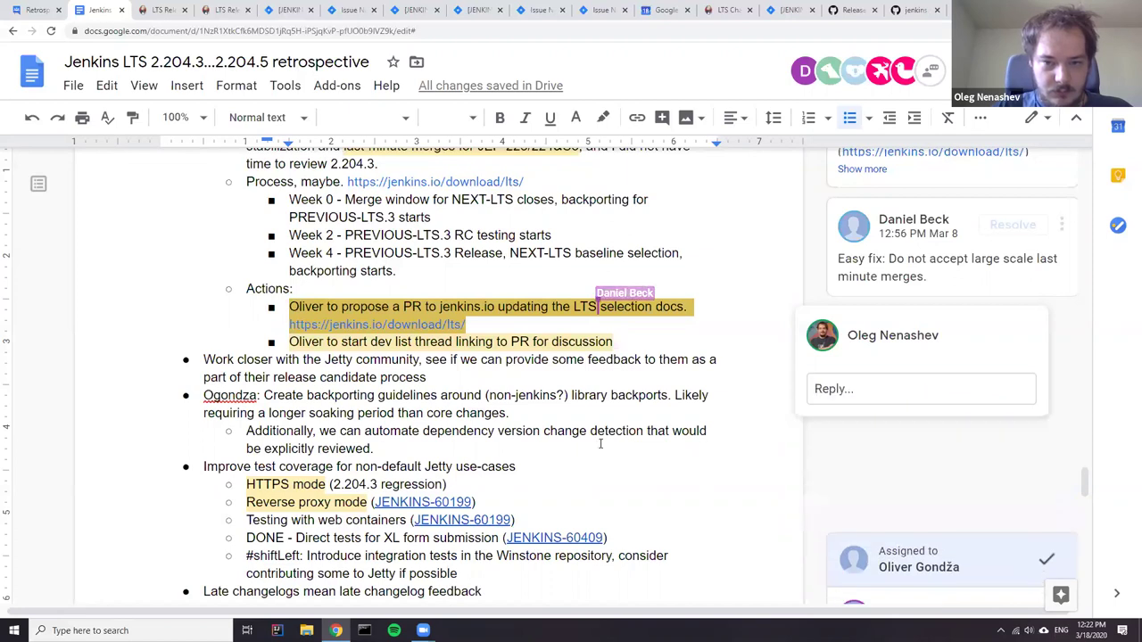
left_click(460, 359)
- Insert two empty bullets above the Jetty community item and type '<<<< POSTPONED >>>>' in the first
scroll(456, 359, "down", 2)
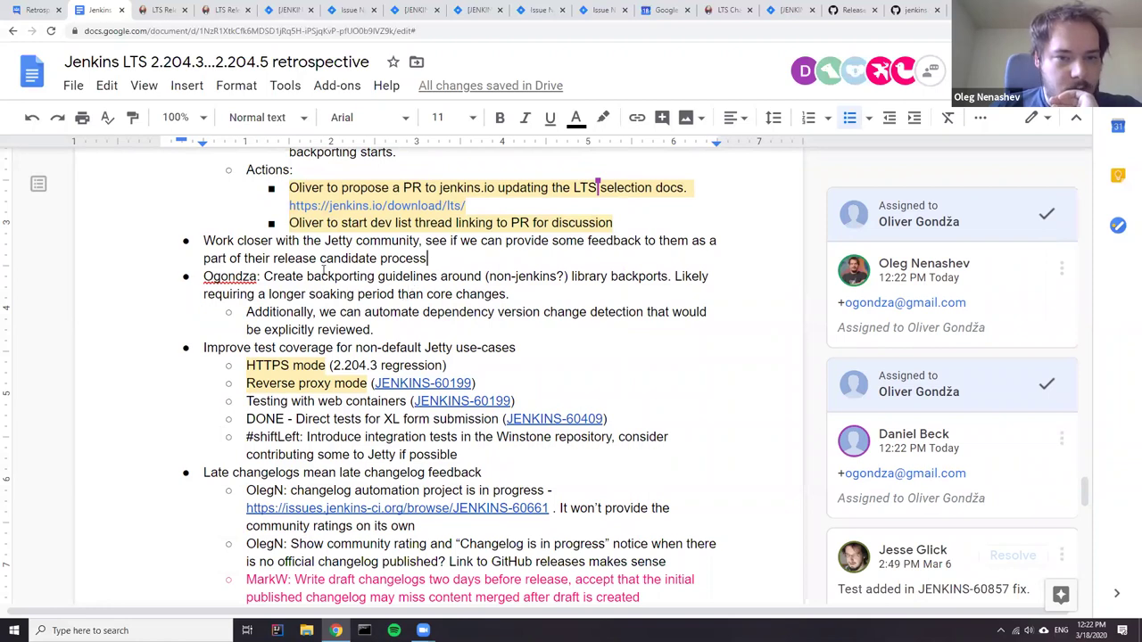
key("Return")
key("Return")
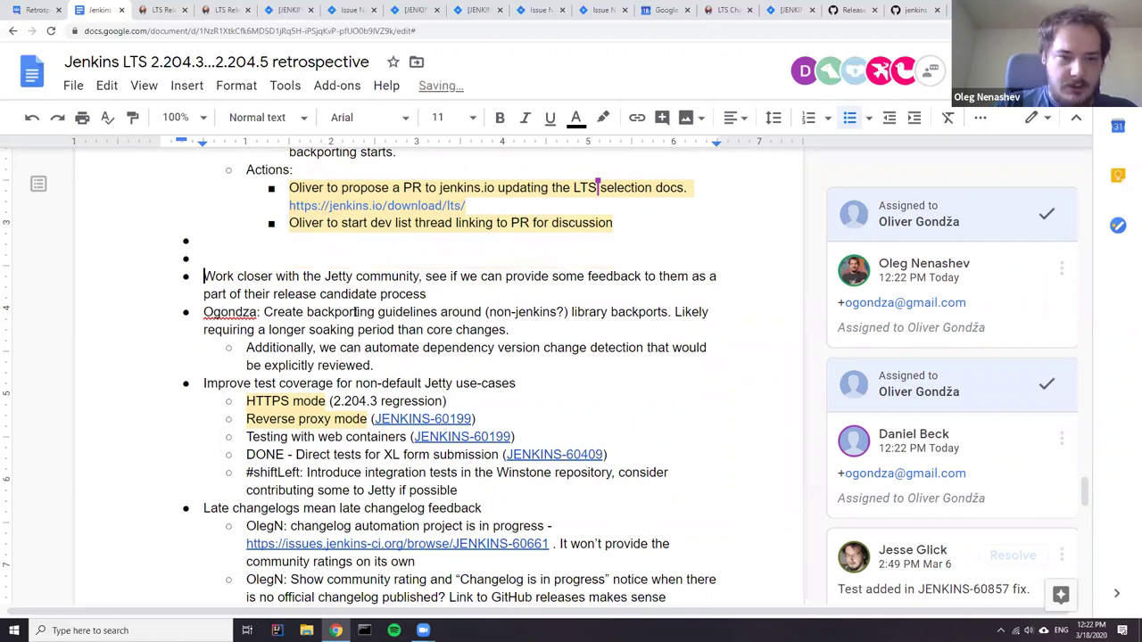
key("Up")
key("Up")
type("<<<<>>>>")
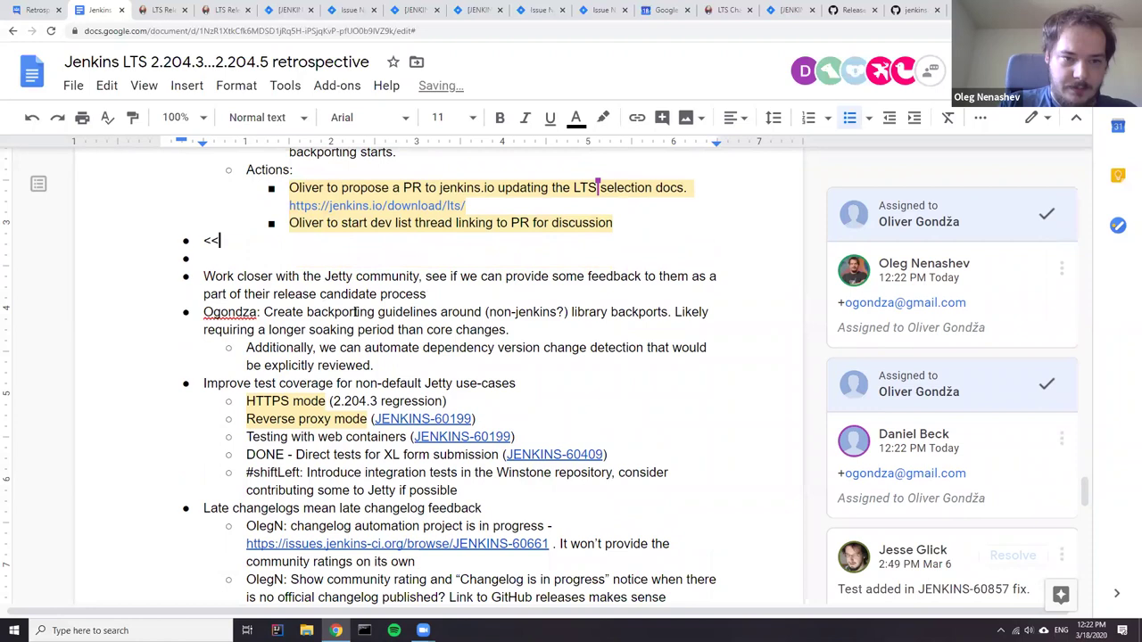
key("Left")
key("Left")
key("Left")
key("Left")
key("Left")
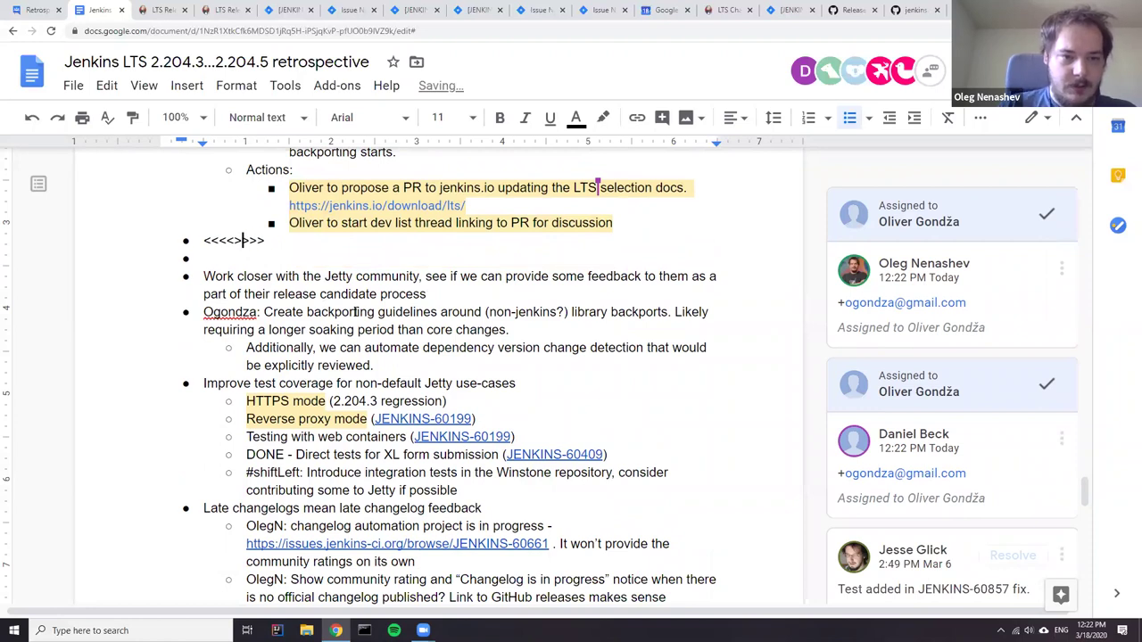
key("BackSpace")
key("Right")
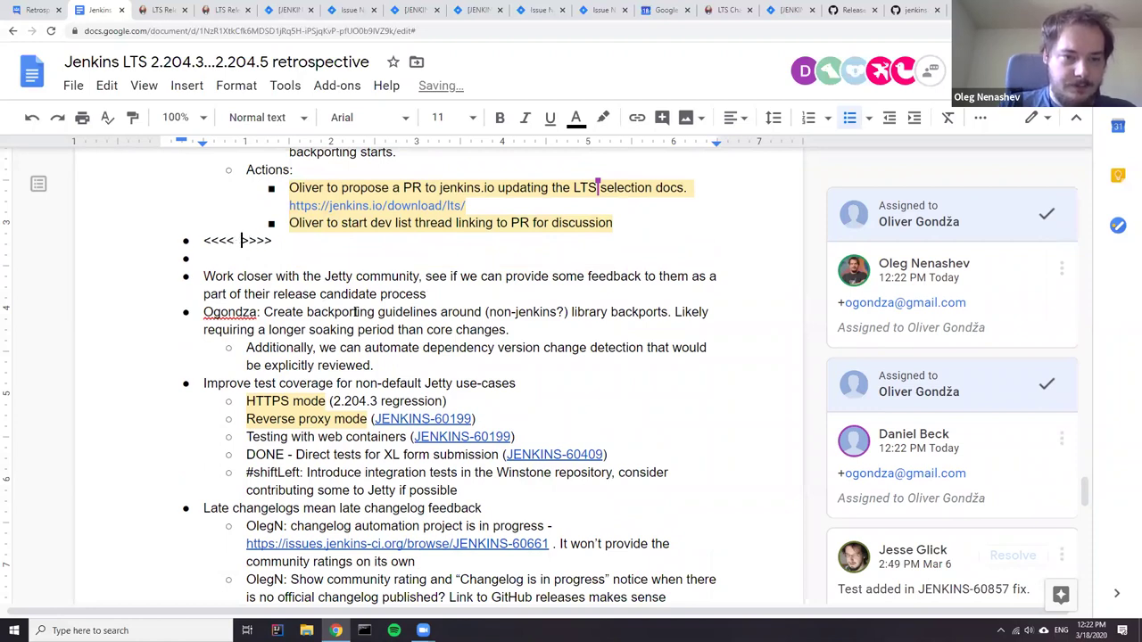
type("POSTPONED")
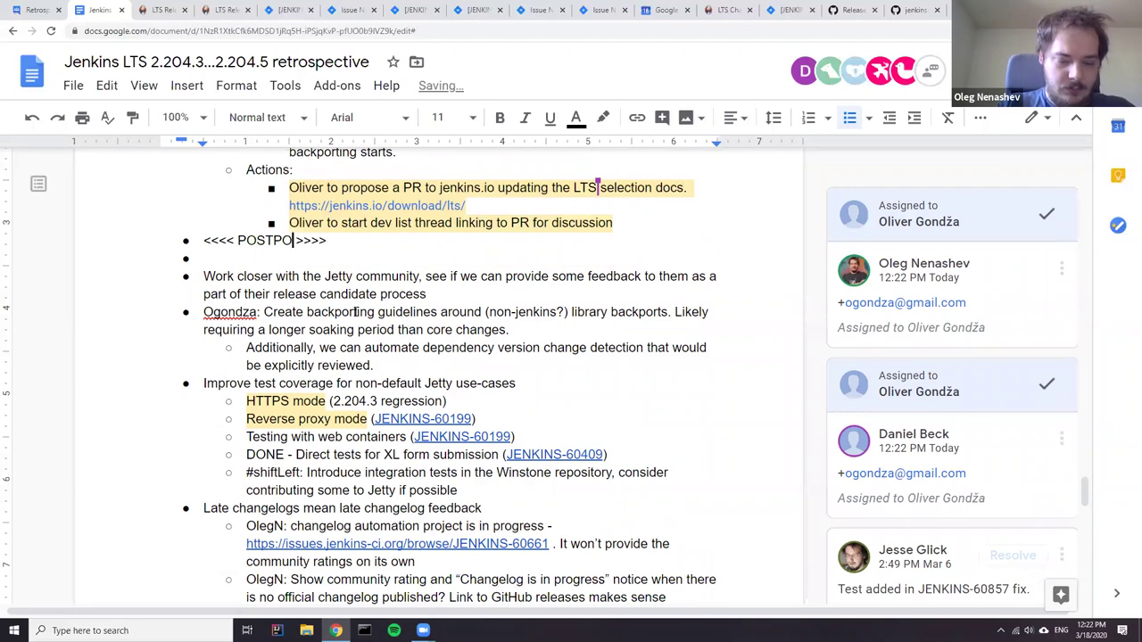
scroll(381, 294, "up", 10)
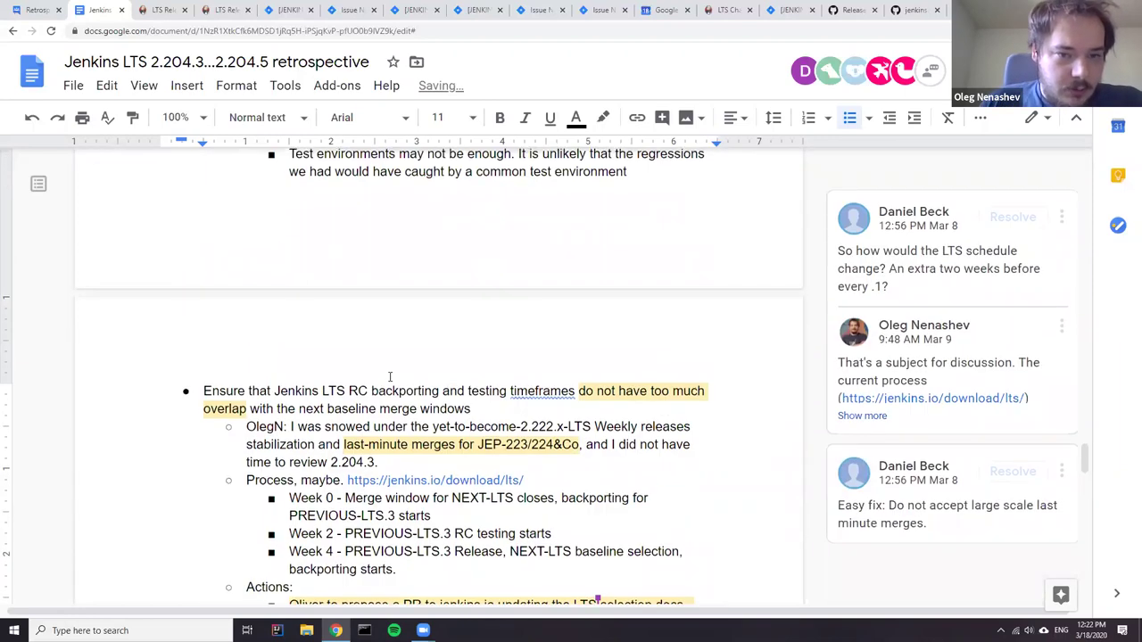
scroll(381, 366, "up", 3)
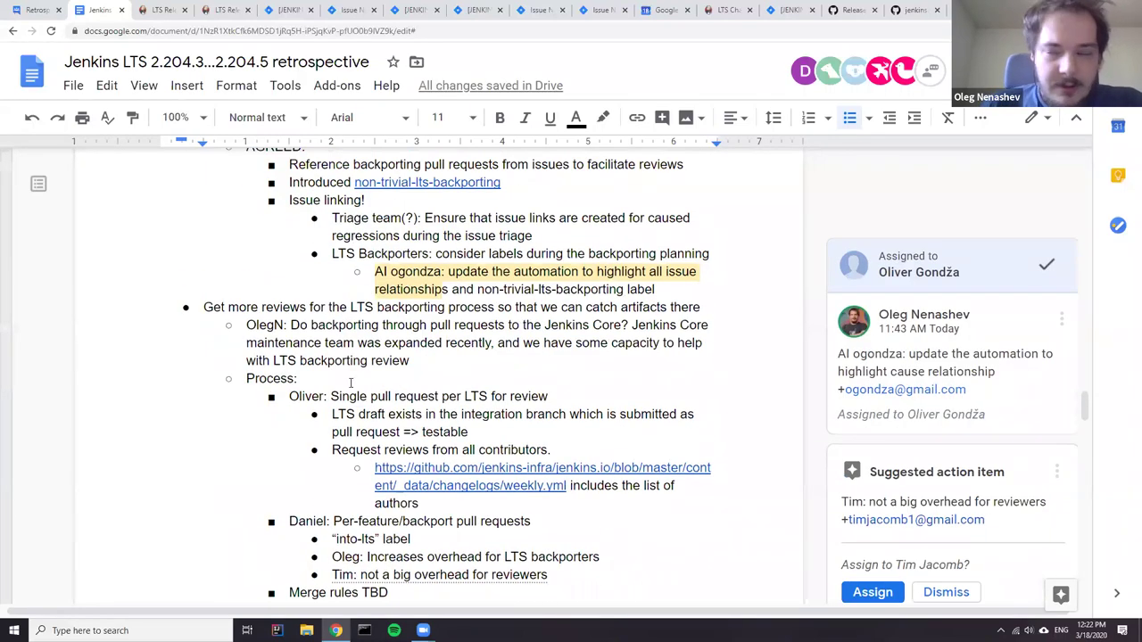
scroll(351, 383, "up", 3)
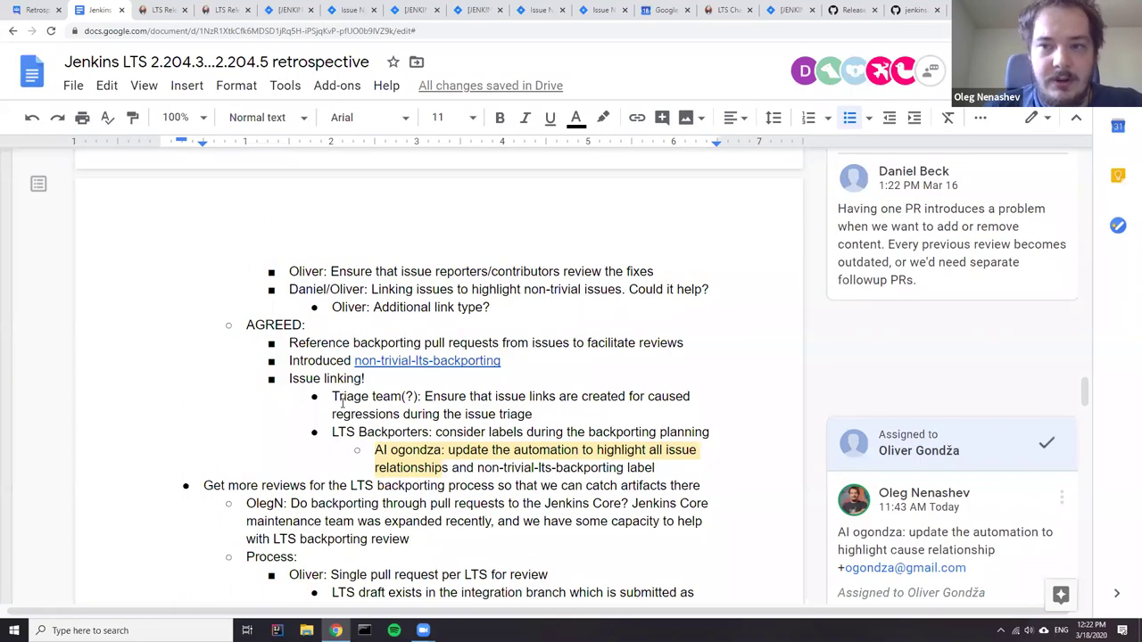
scroll(339, 403, "up", 6)
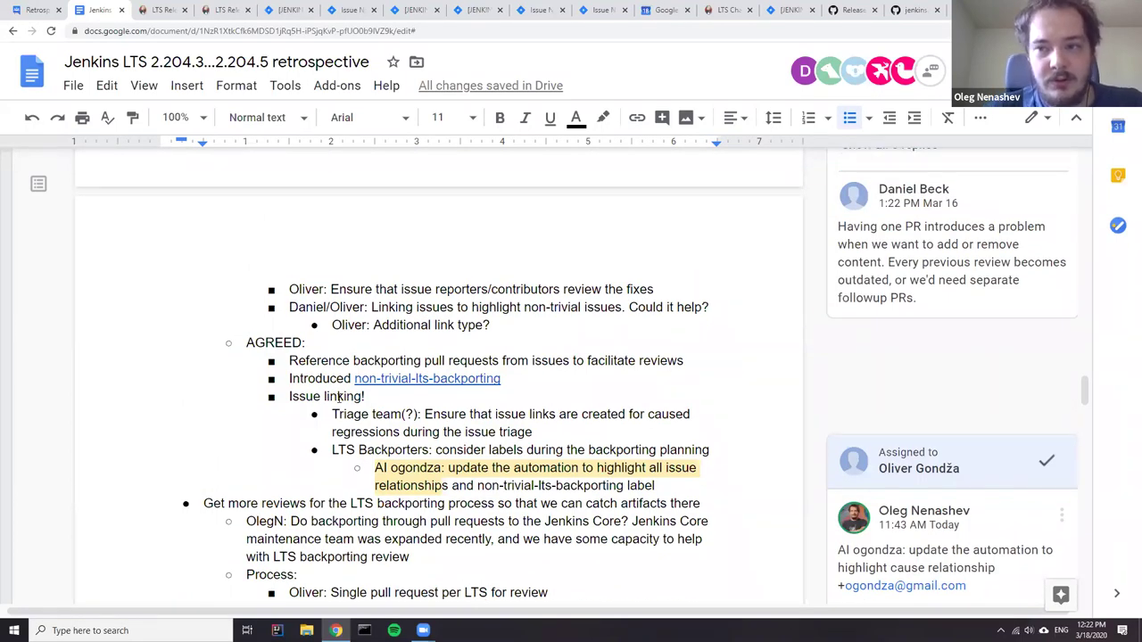
scroll(422, 411, "down", 4)
scroll(422, 411, "down", 3)
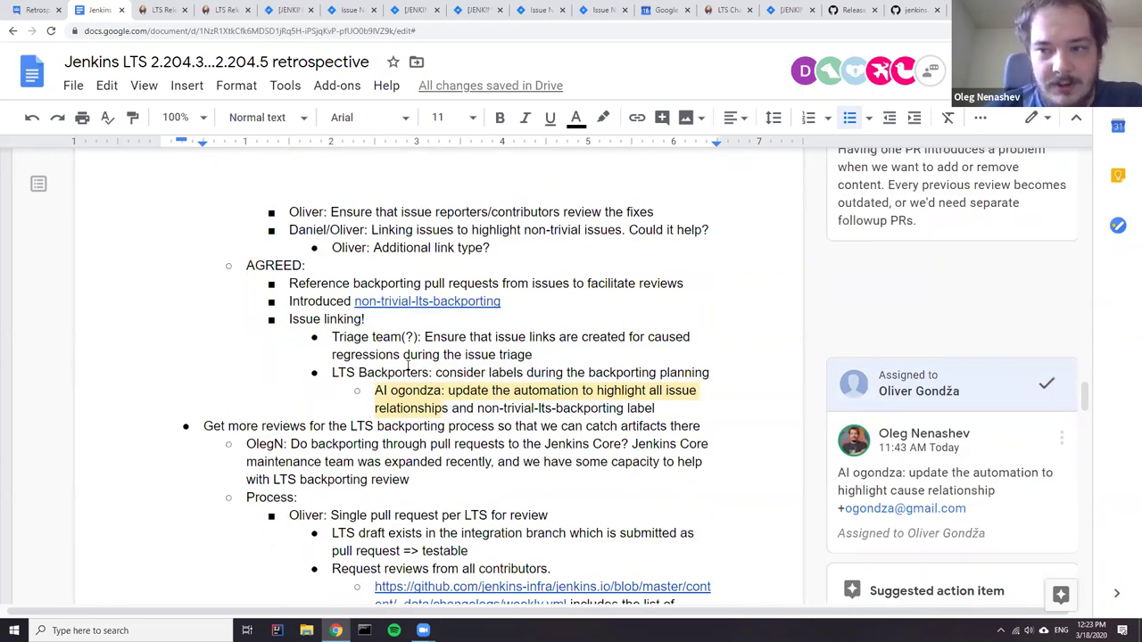
scroll(560, 431, "down", 5)
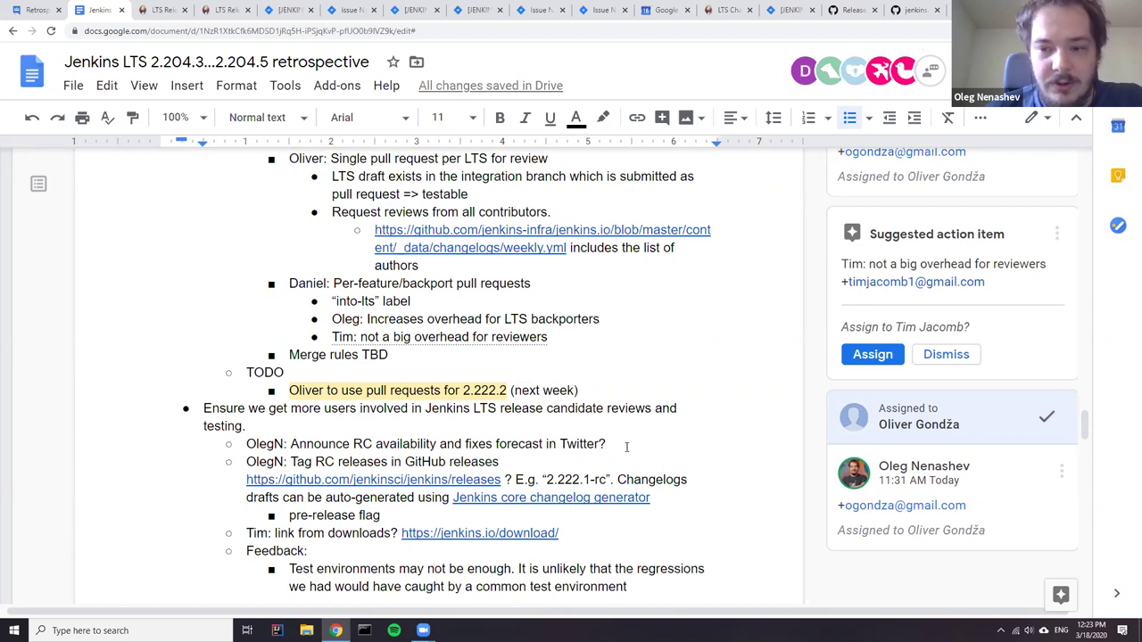
scroll(522, 423, "down", 3)
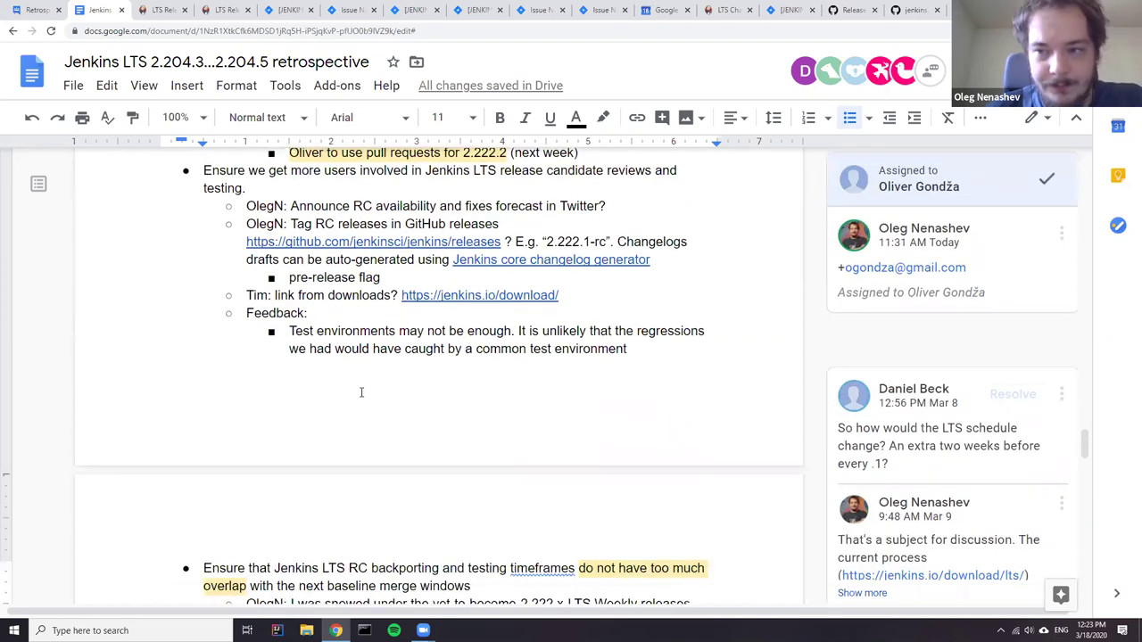
scroll(344, 373, "down", 2)
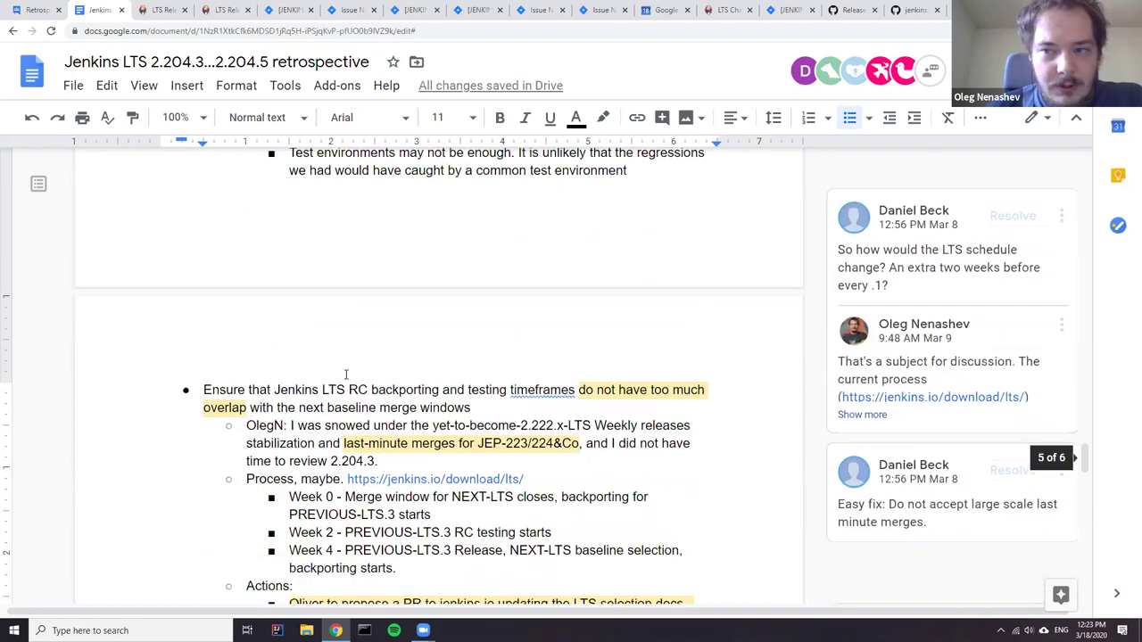